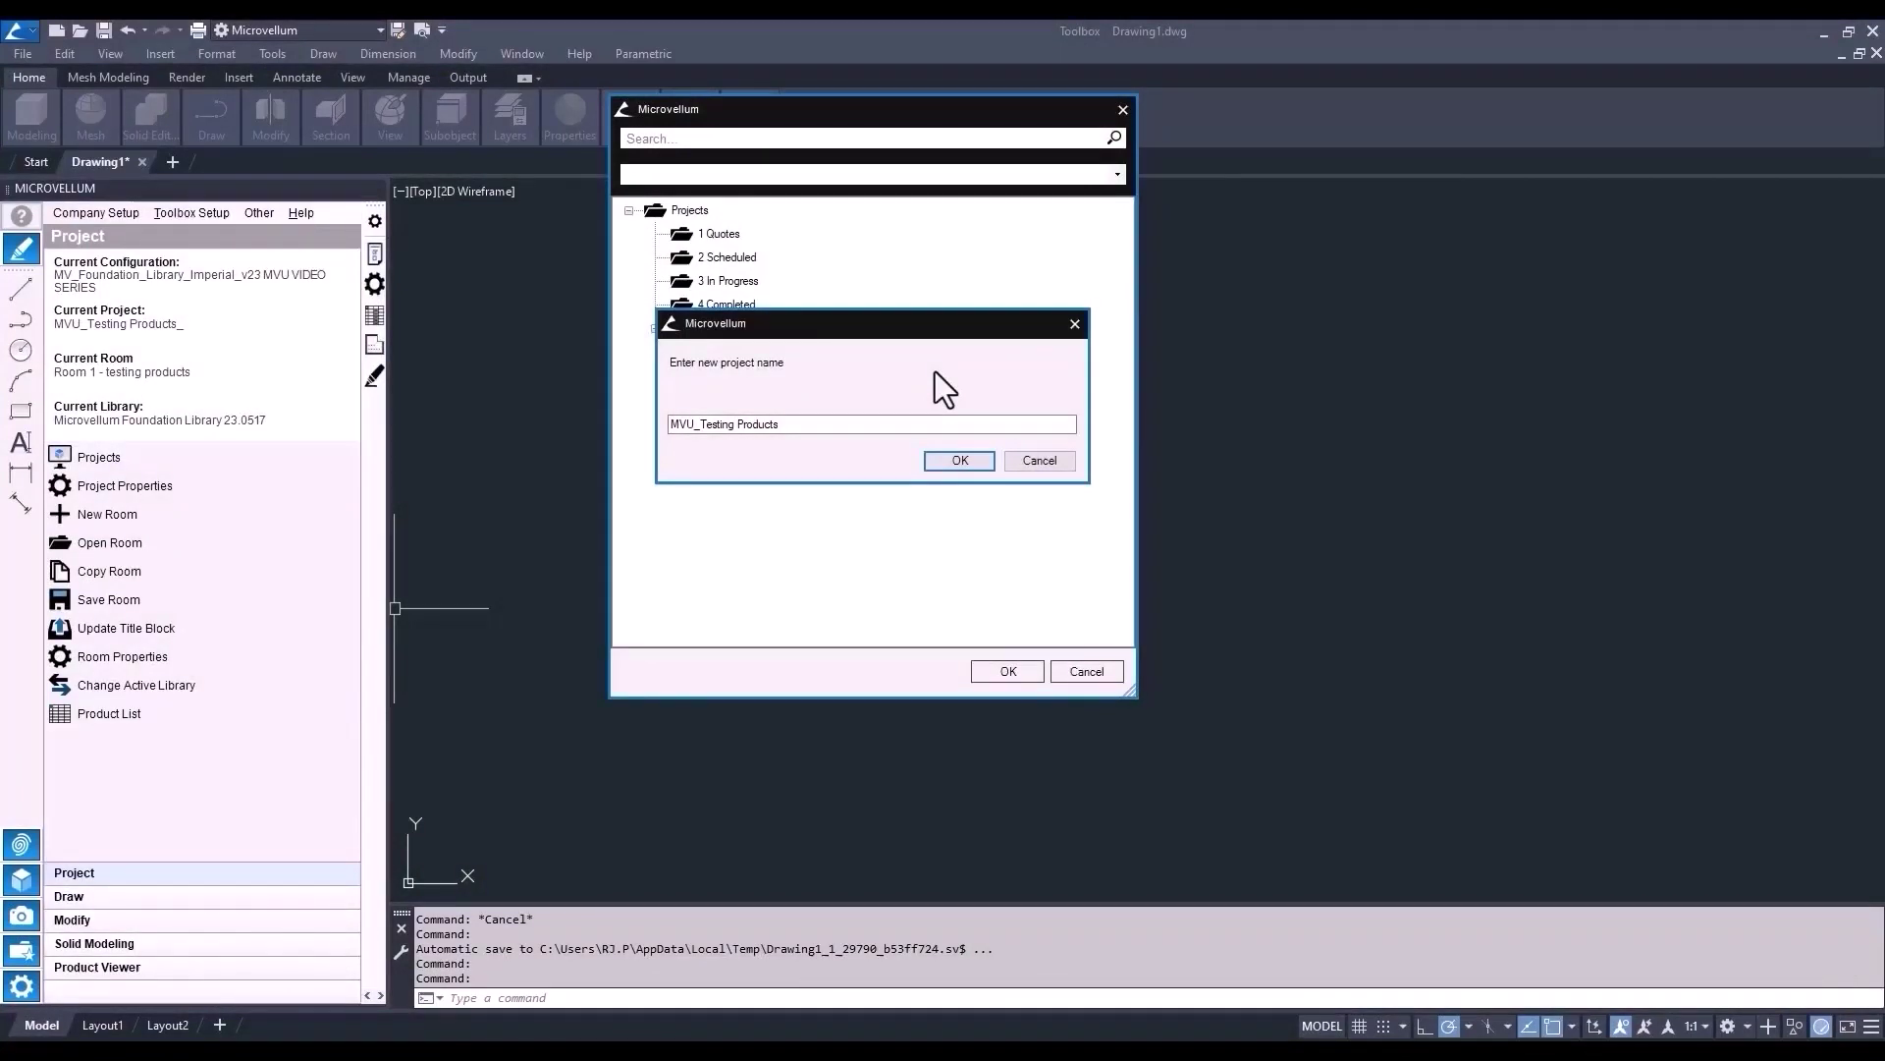
- Create the project MVU_Testing Products and save its job description as "Getting to know the library products"
{"action": "left_click", "coordinate": [816, 423]}
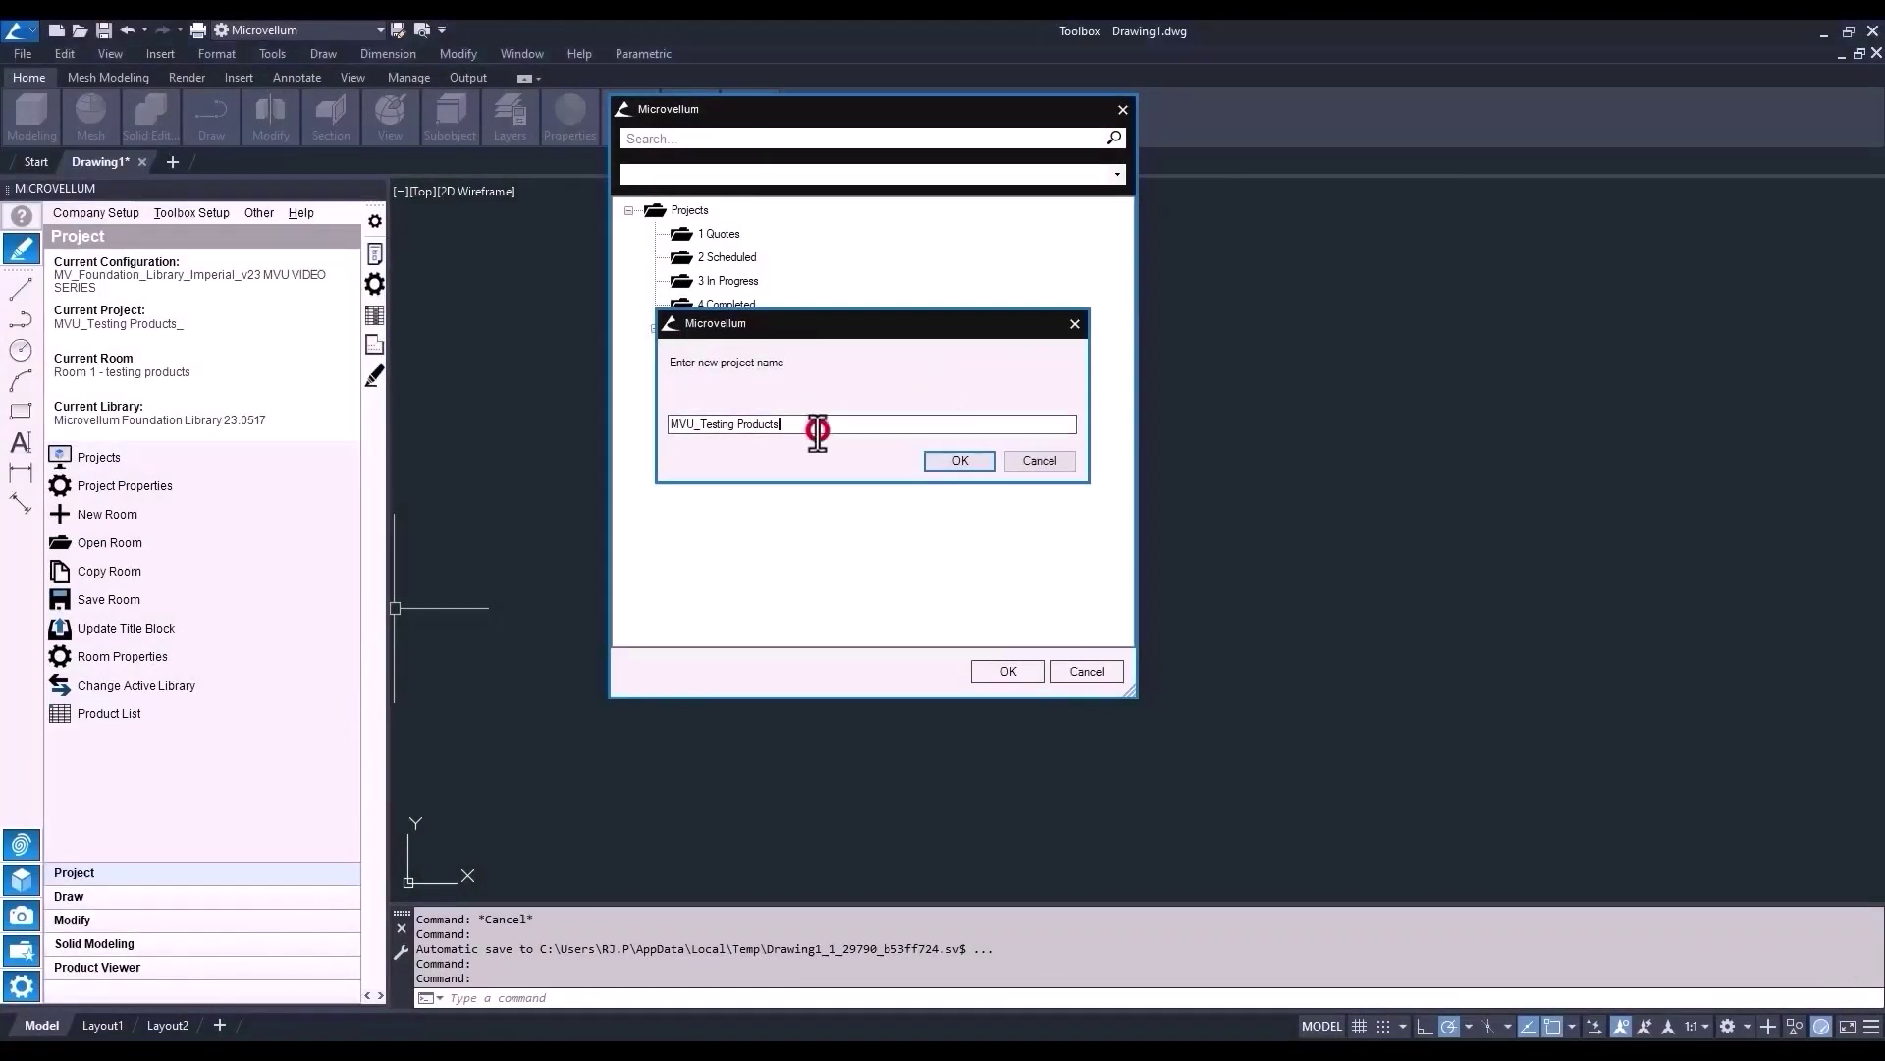
{"action": "left_click", "coordinate": [960, 460]}
{"action": "type", "text": "Getti"}
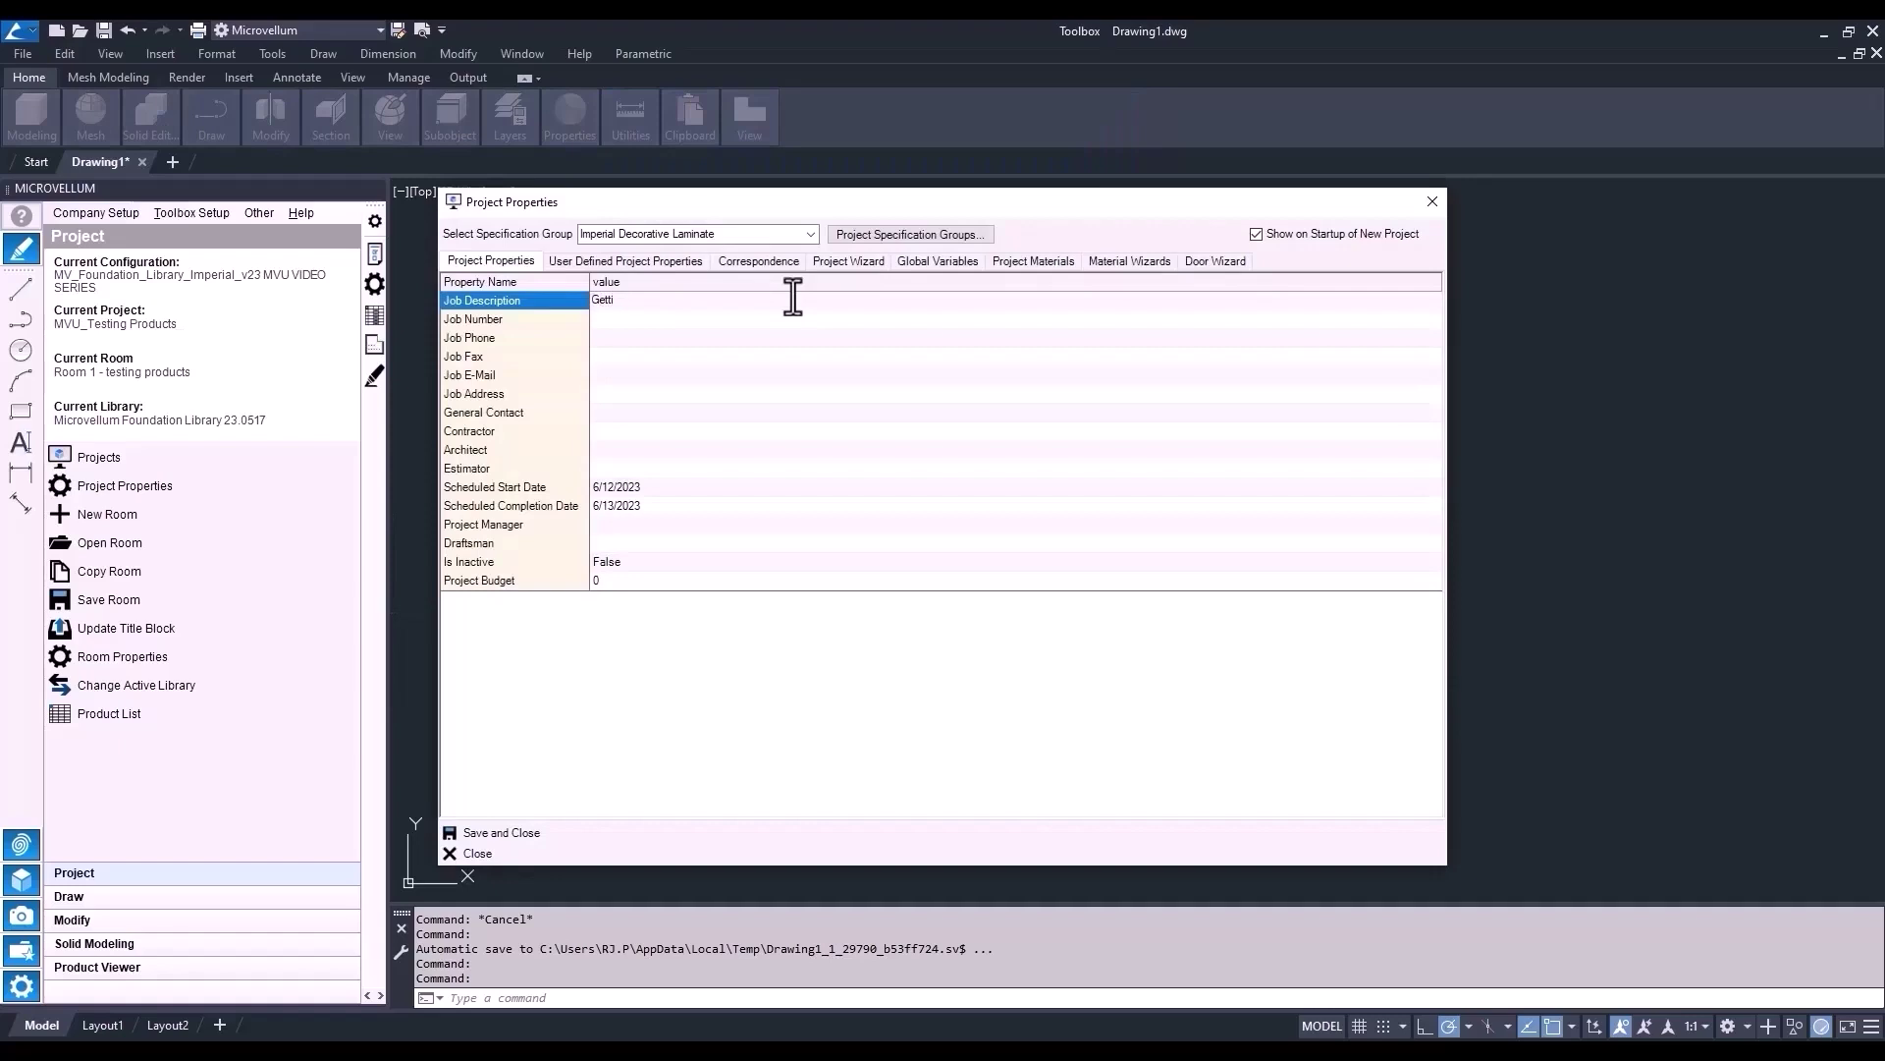
{"action": "type", "text": "ng to know the library products"}
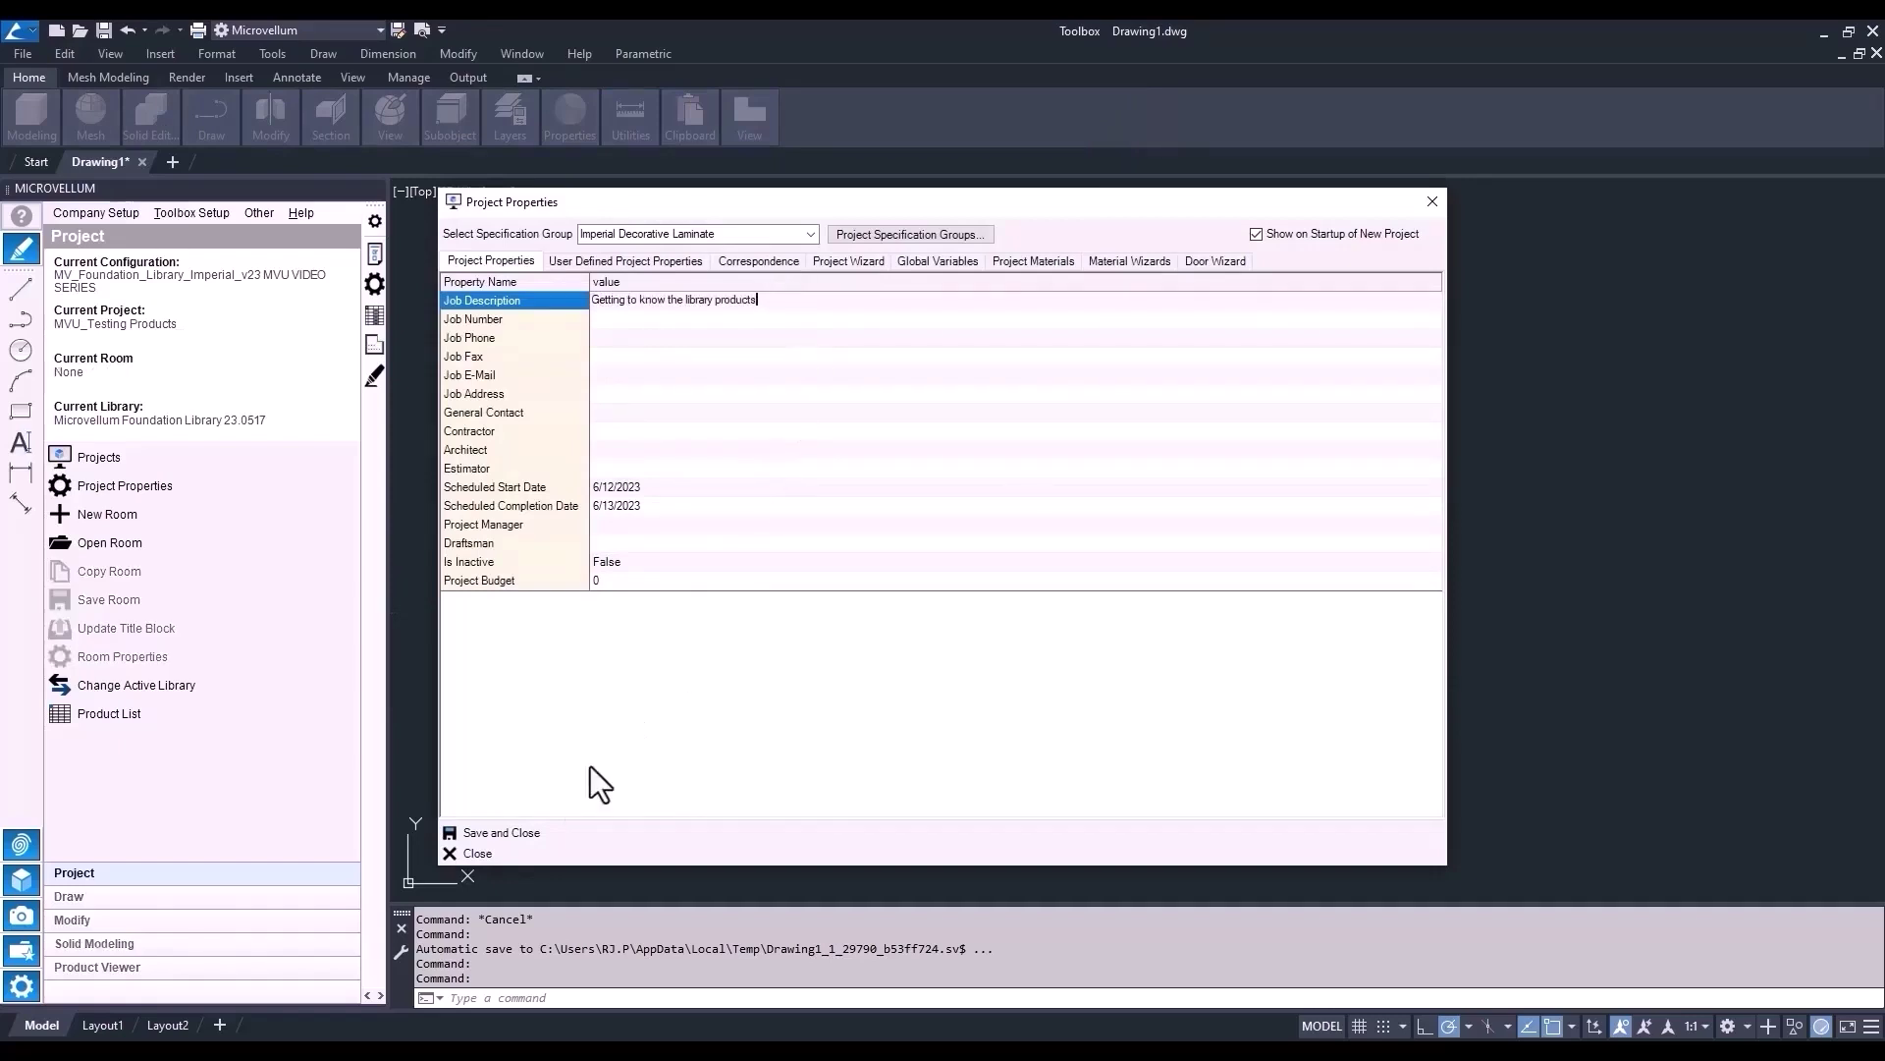
{"action": "left_click", "coordinate": [523, 830]}
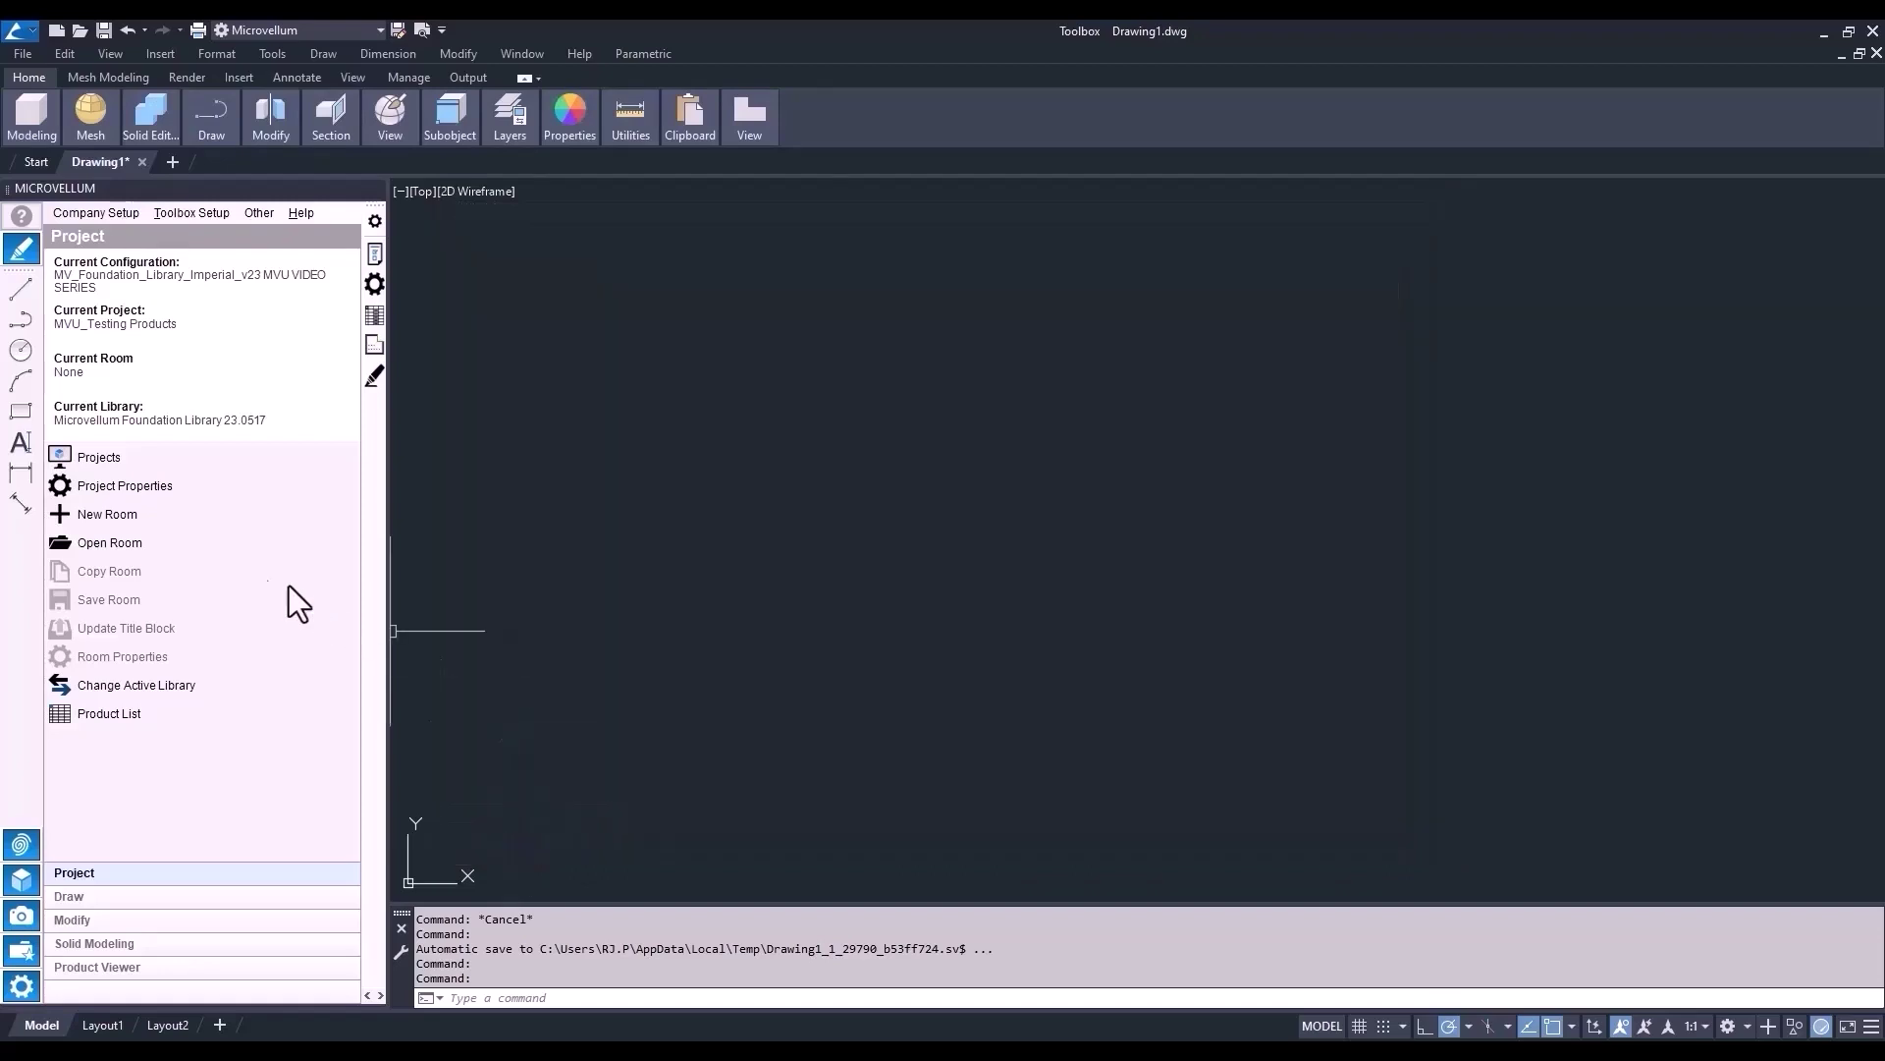
- Add a room named "Room 1 - testing products" to the project and open its drawing with the Imperial Annotative Drawing Template
{"action": "left_click", "coordinate": [270, 513]}
{"action": "left_click", "coordinate": [713, 208]}
{"action": "right_click", "coordinate": [713, 208]}
{"action": "left_click", "coordinate": [799, 379]}
{"action": "left_click", "coordinate": [783, 422]}
{"action": "type", "text": "- testing products"}
{"action": "left_click", "coordinate": [954, 460]}
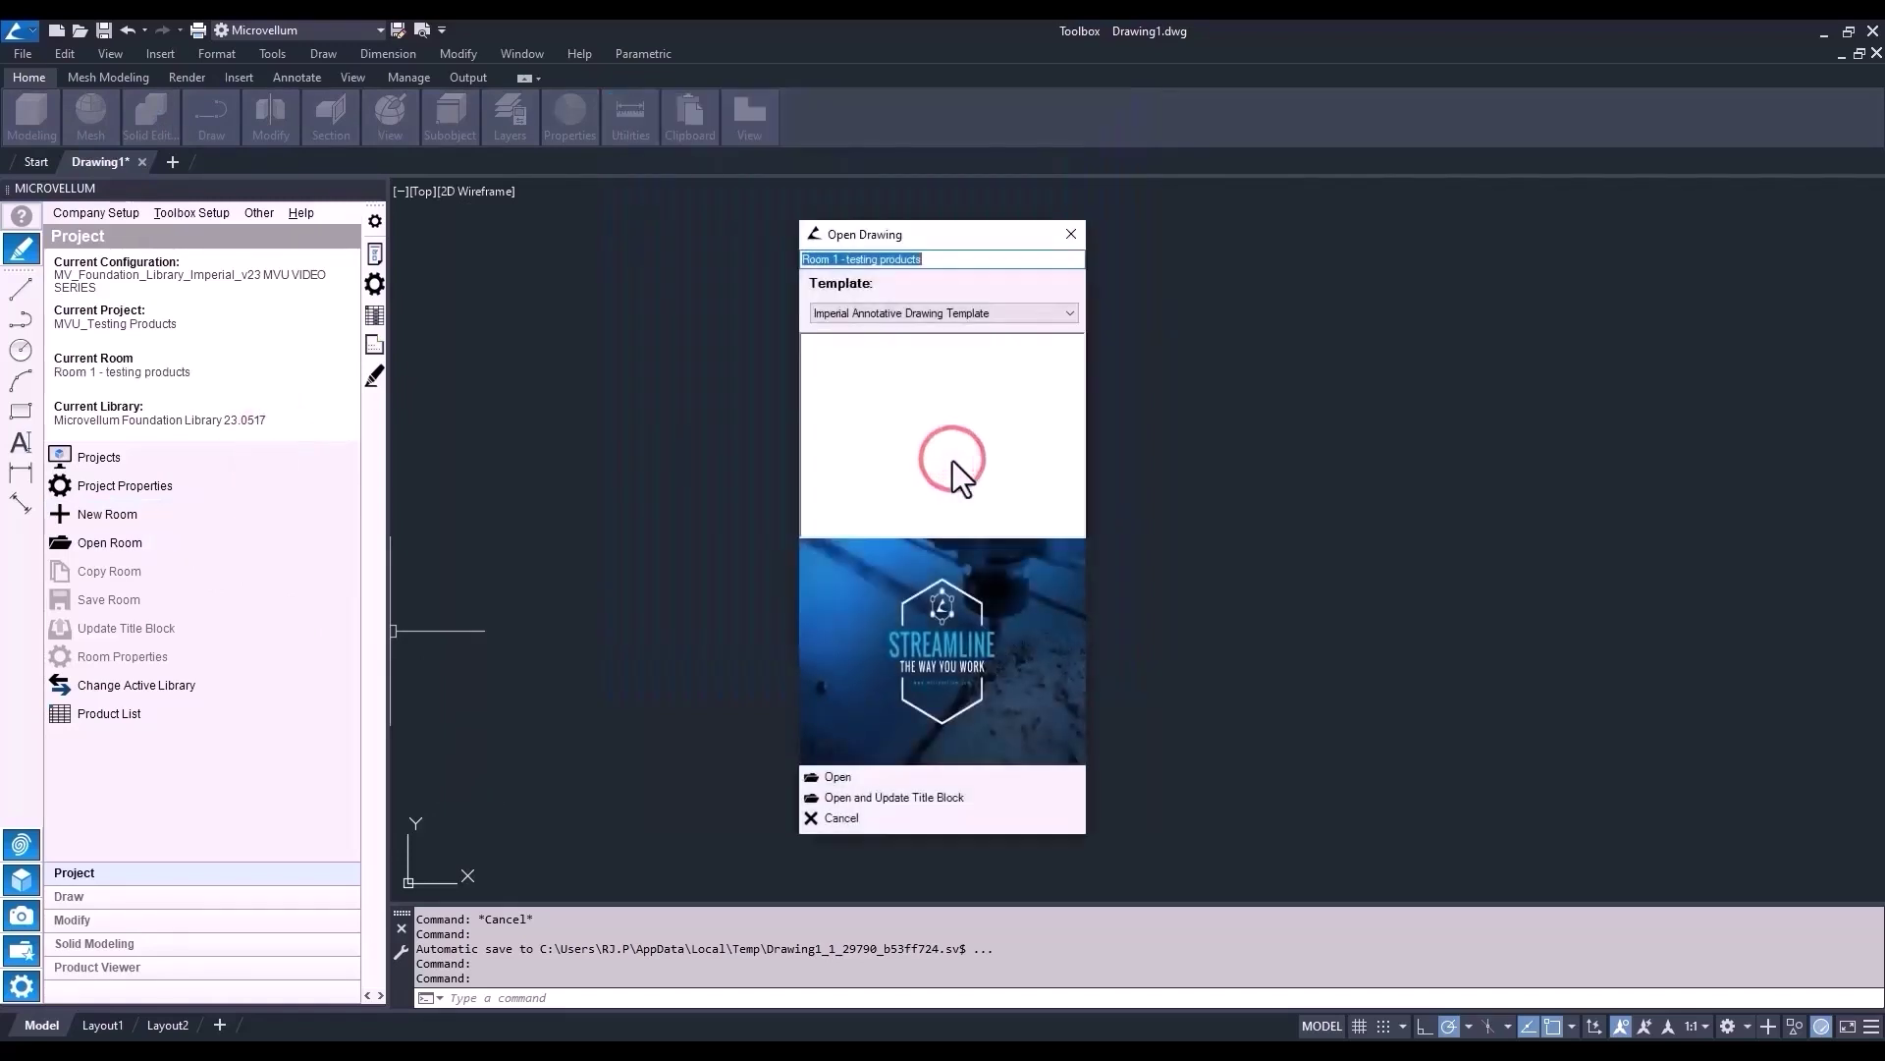
{"action": "left_click", "coordinate": [839, 773]}
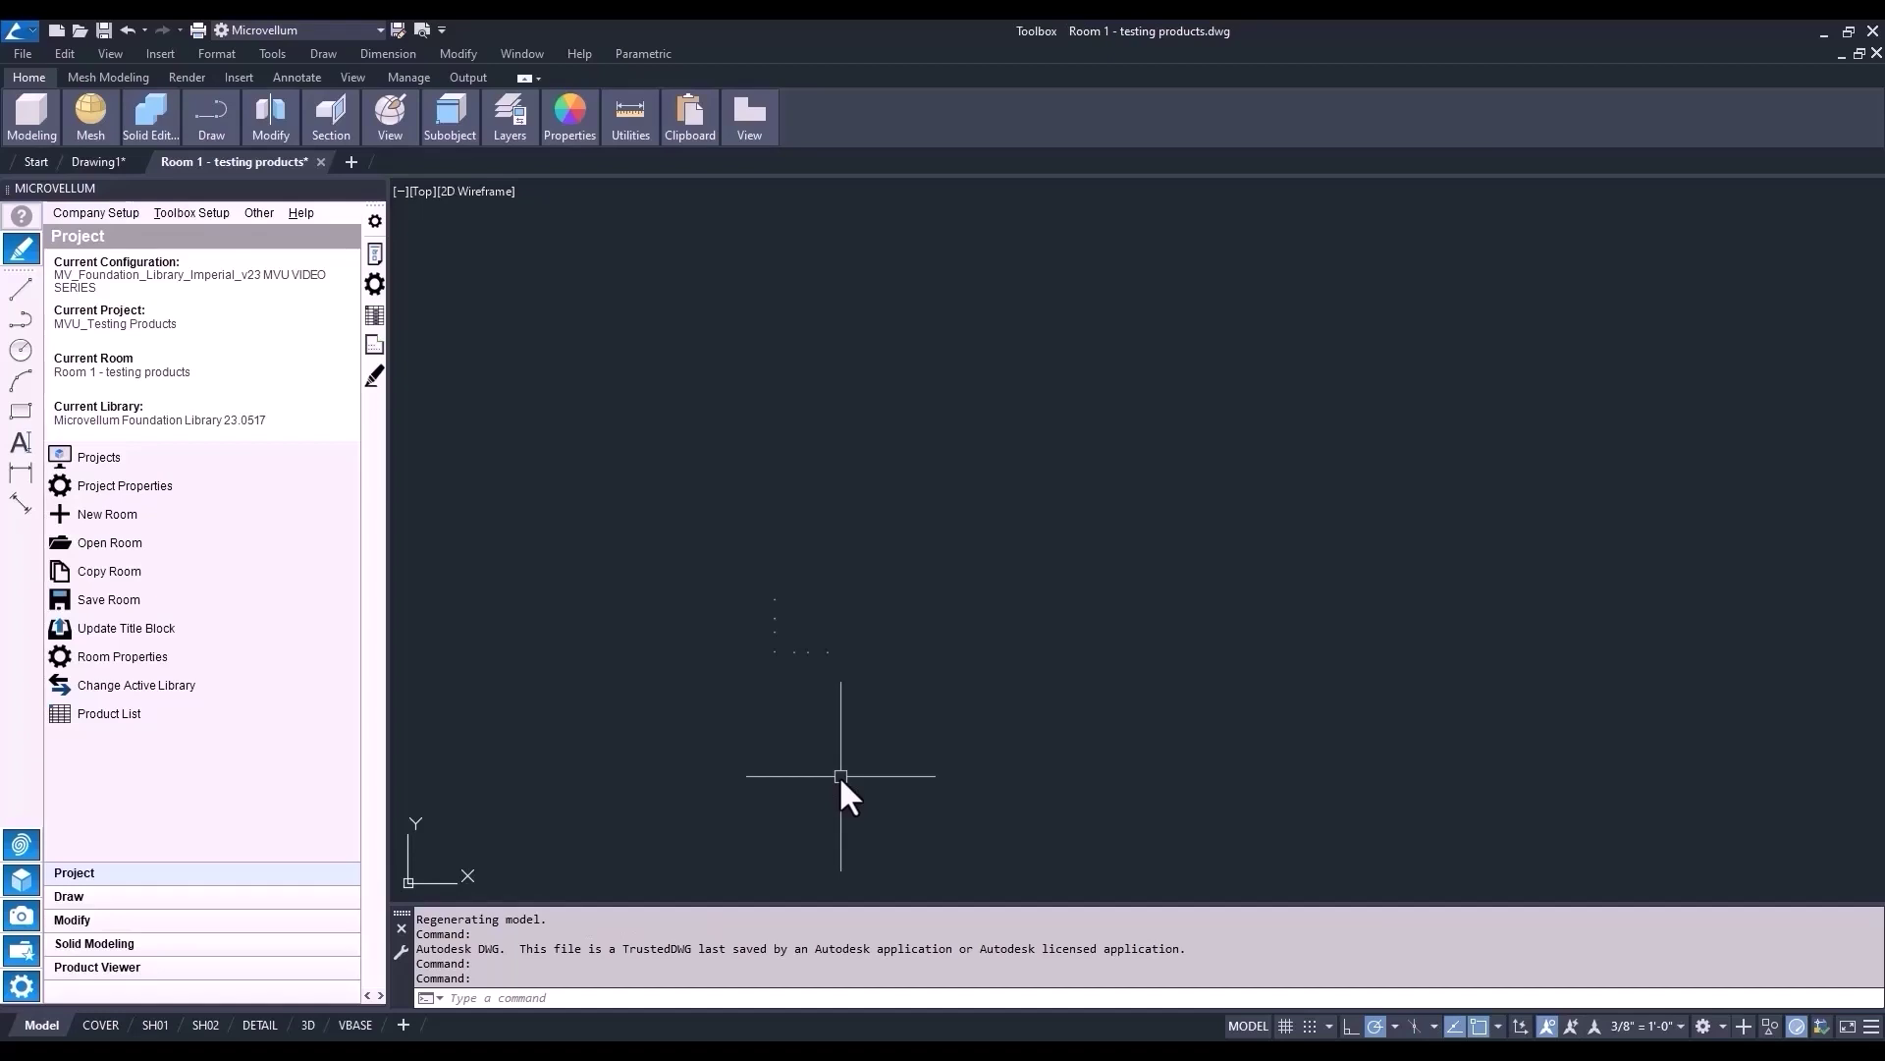
- Draw a vertical and a horizontal construction line crossing at the corner of the dotted L-shaped marker
{"action": "type", "text": "xl"}
{"action": "key", "text": "Return"}
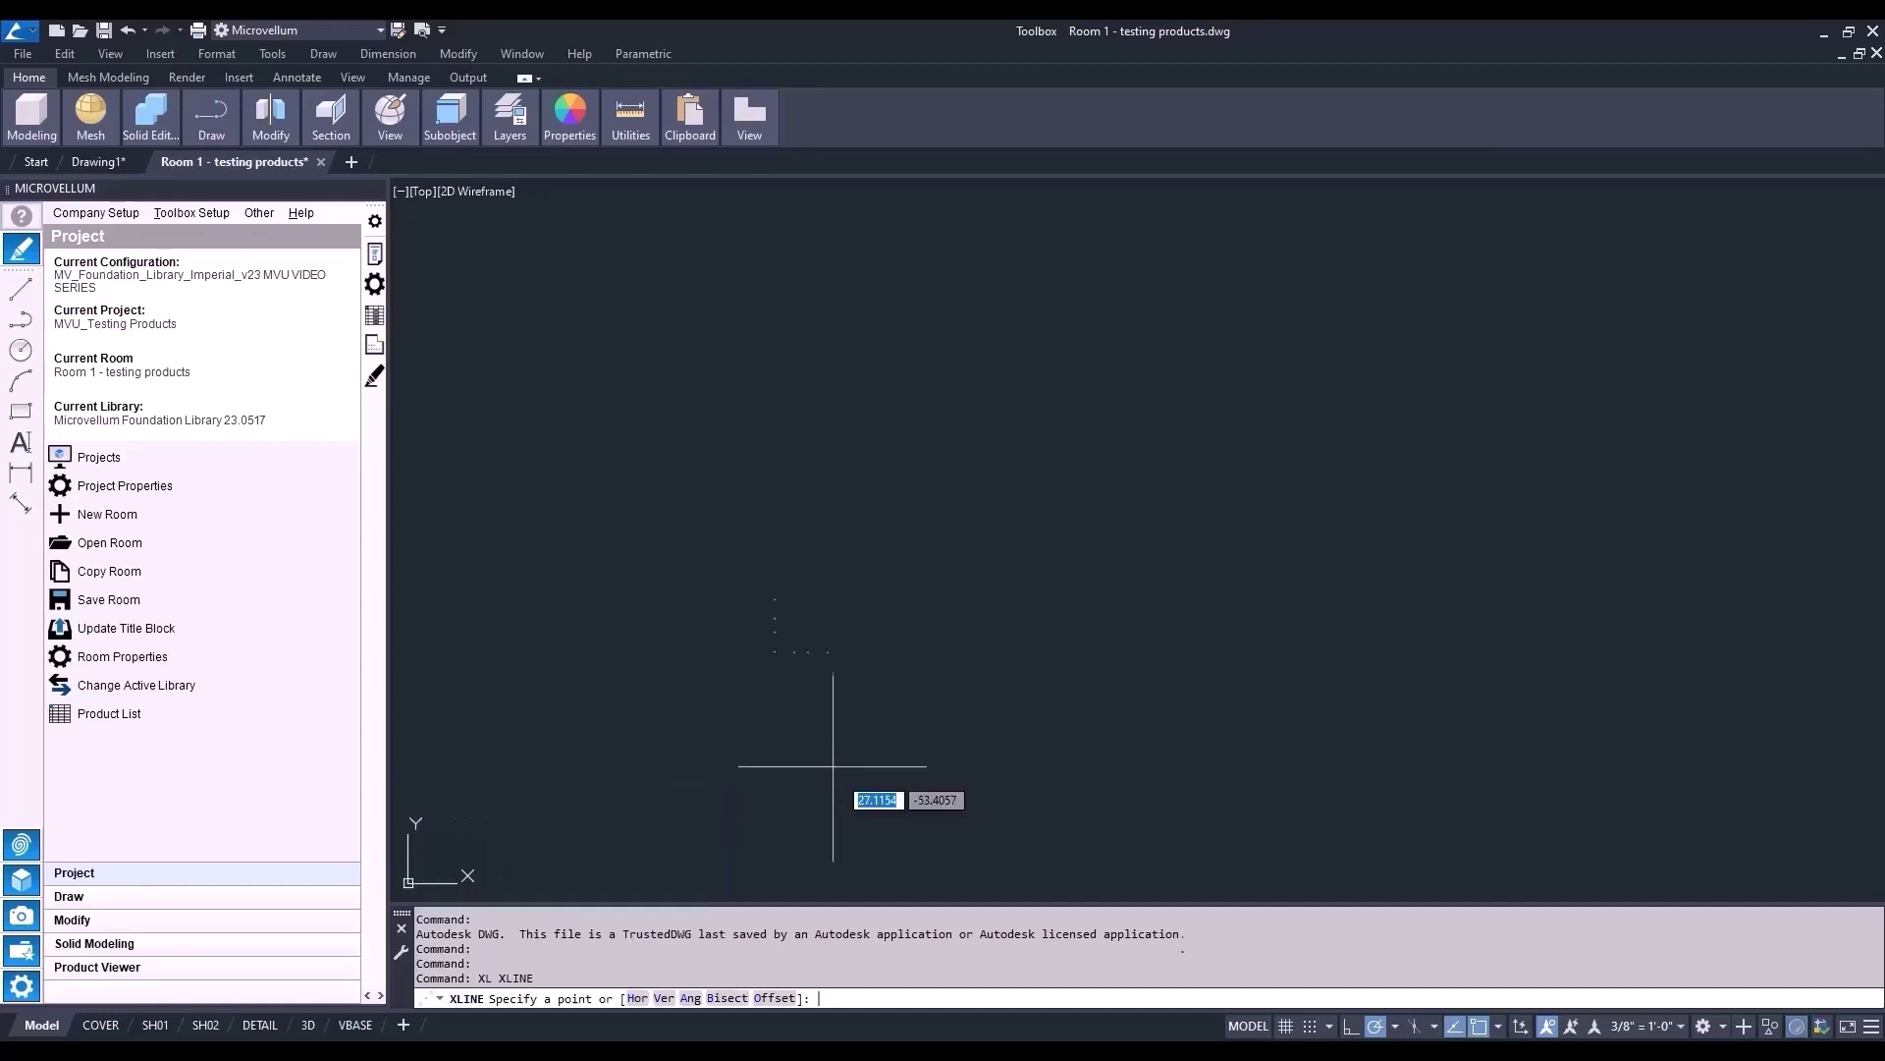
{"action": "left_click", "coordinate": [775, 652]}
{"action": "left_click", "coordinate": [775, 439]}
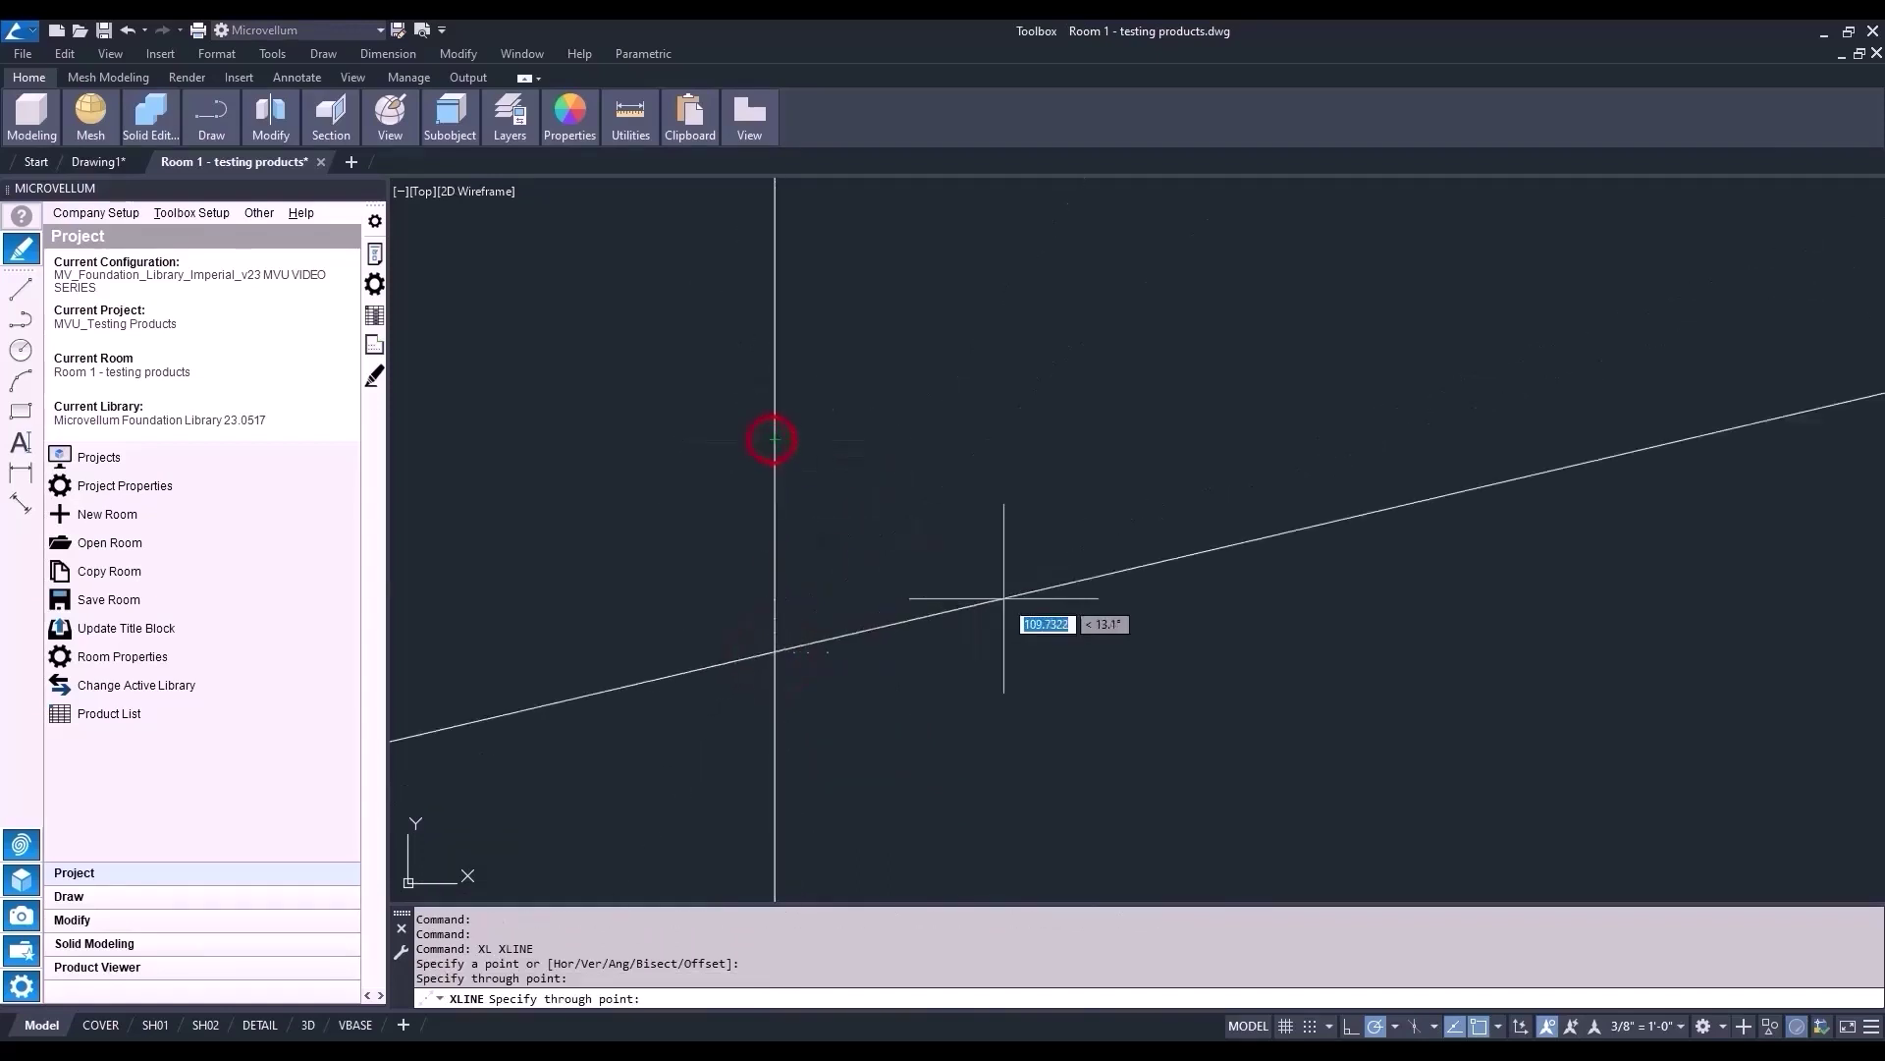
{"action": "left_click", "coordinate": [1036, 652]}
{"action": "key", "text": "Return"}
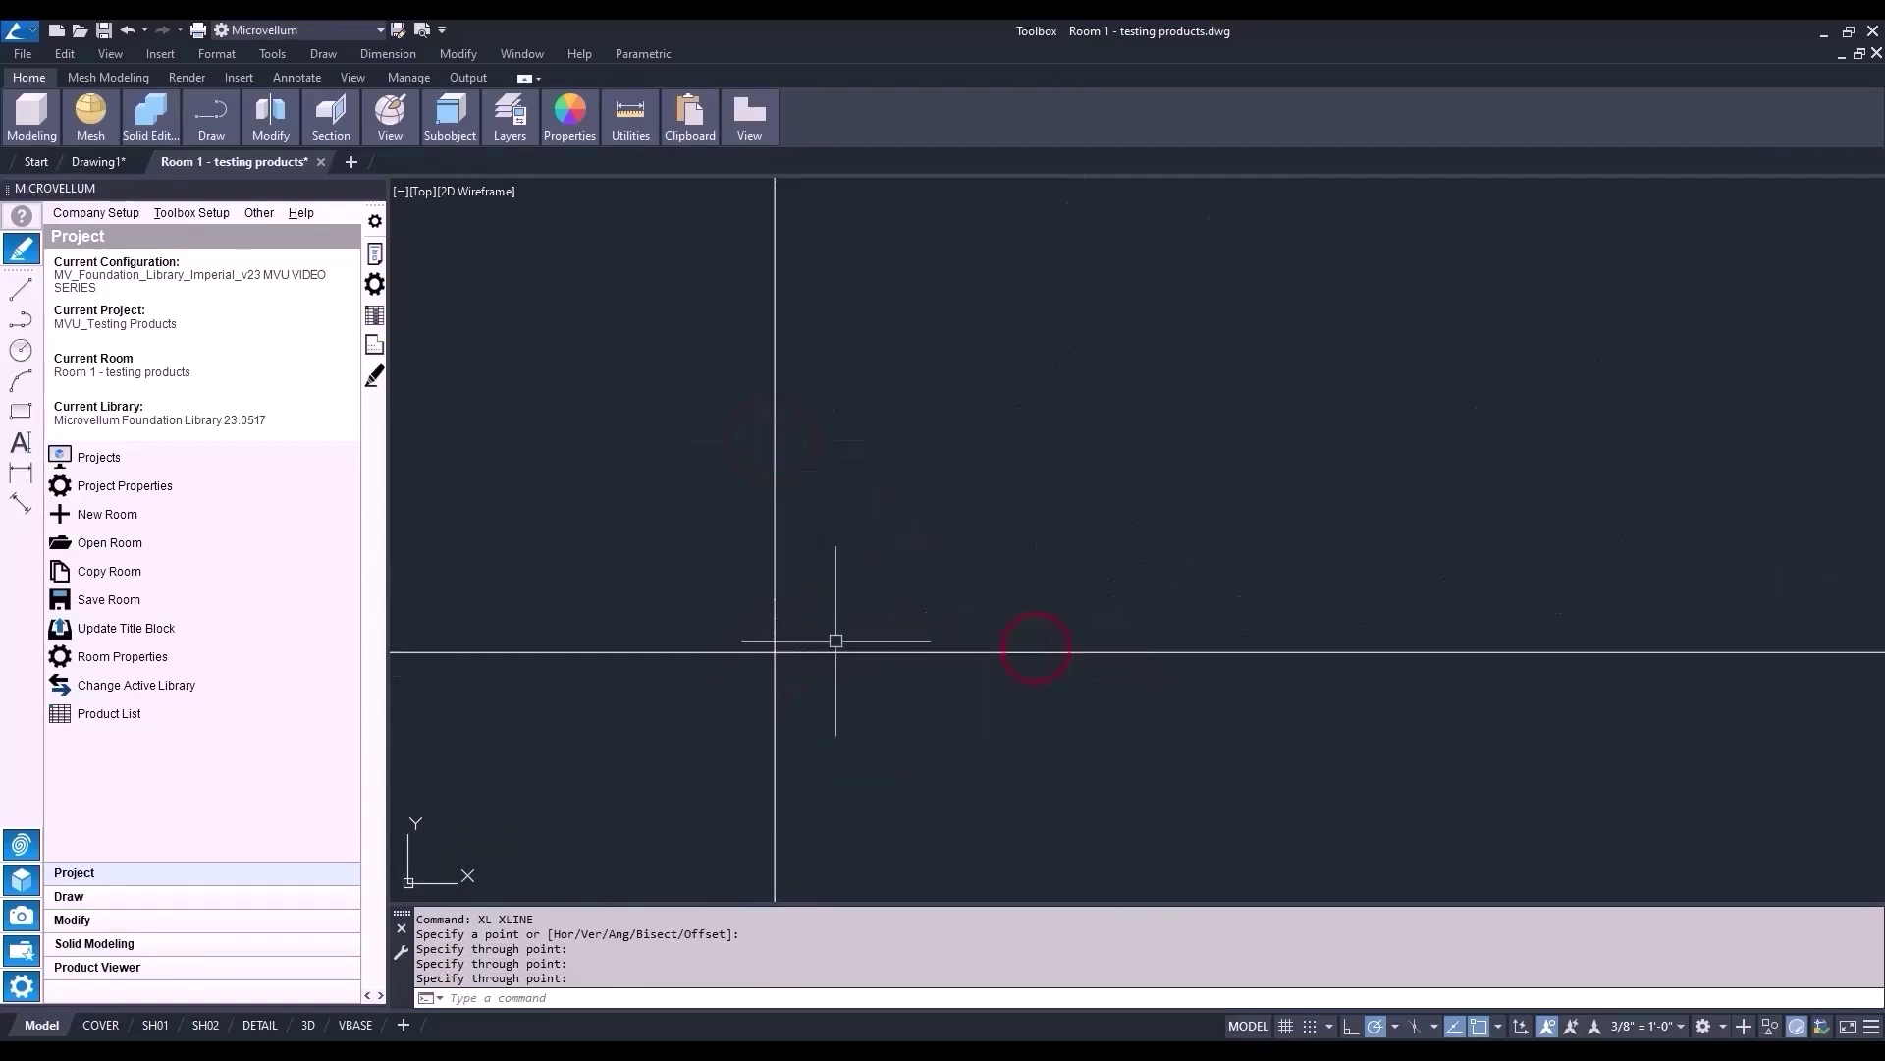
- Erase the dotted marker object at the intersection of the two construction lines
{"action": "left_click", "coordinate": [716, 560]}
{"action": "left_click", "coordinate": [886, 716]}
{"action": "key", "text": "Delete"}
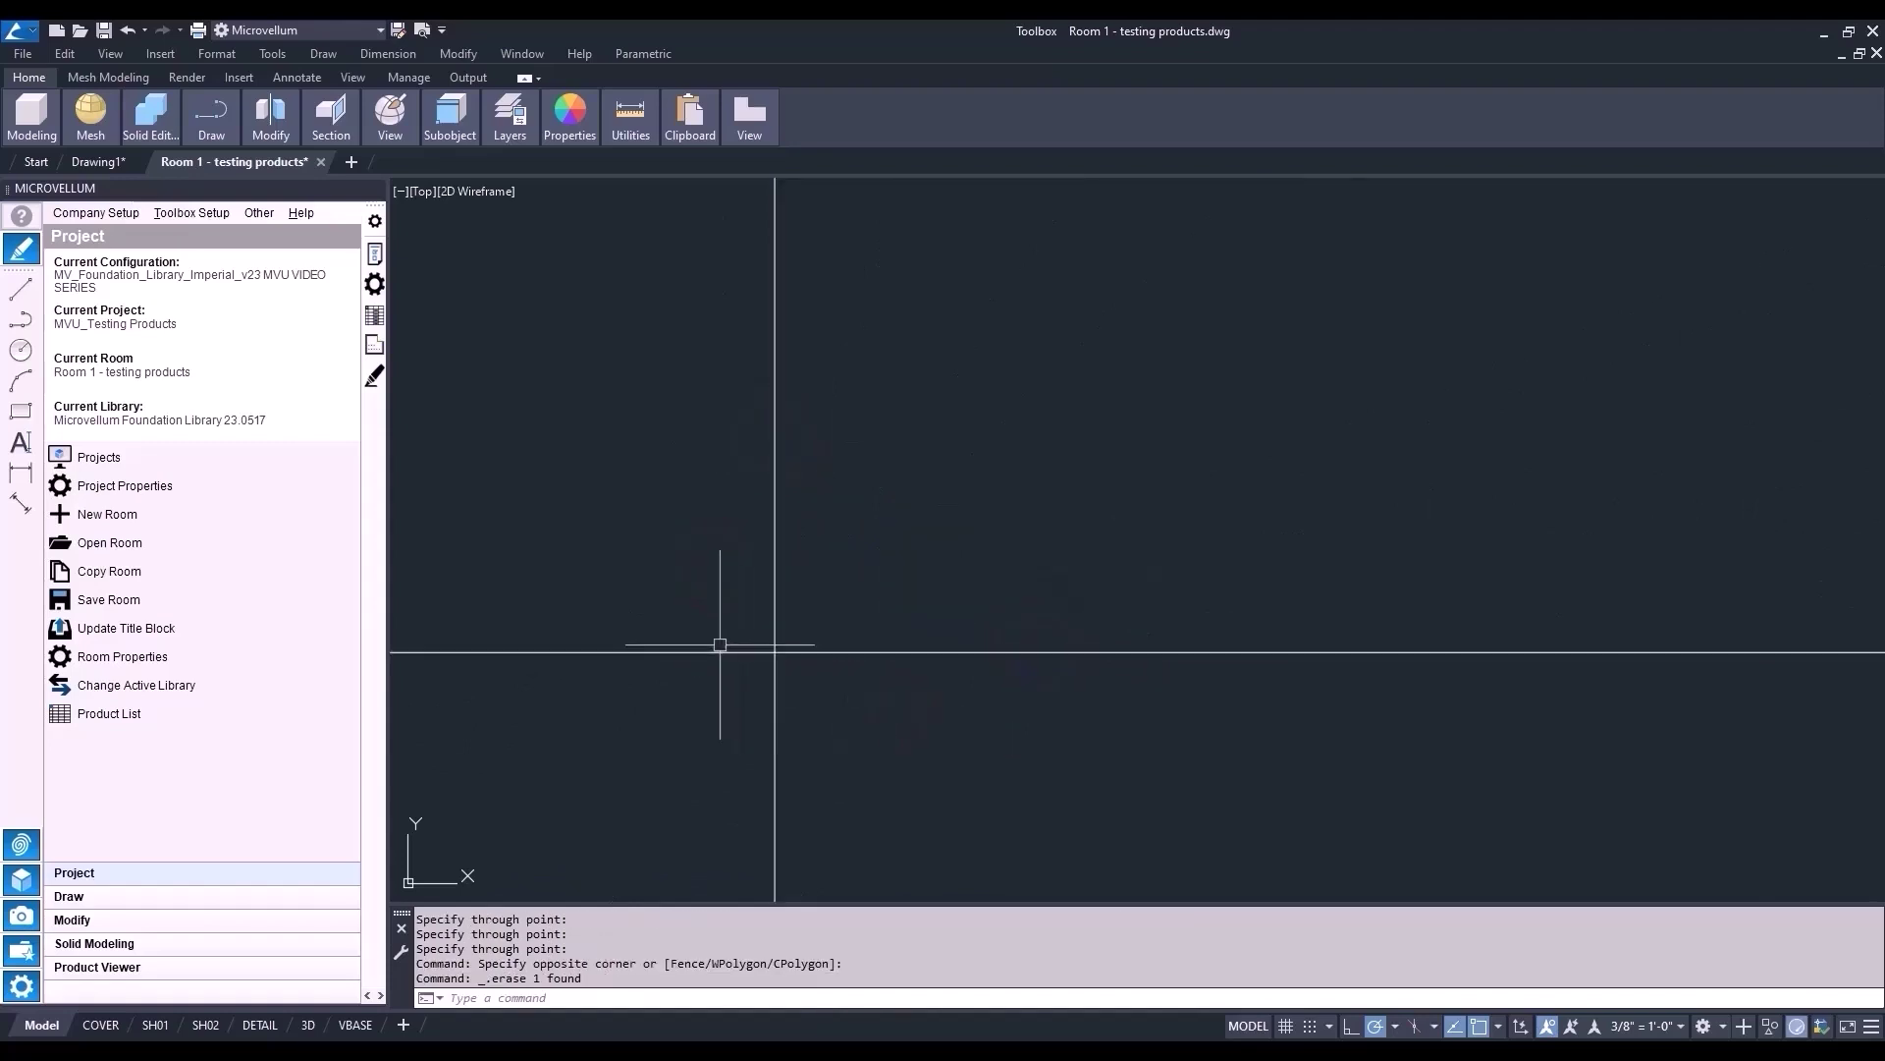
- Draw a horizontal wall 100 long in quadrant 1, above and to the right of the construction line intersection
{"action": "middle_click_drag", "start_coordinate": [720, 645], "coordinate": [880, 650]}
{"action": "scroll", "coordinate": [879, 650], "scroll_direction": "up", "scroll_amount": 3}
{"action": "middle_click_drag", "start_coordinate": [1111, 787], "coordinate": [1064, 716]}
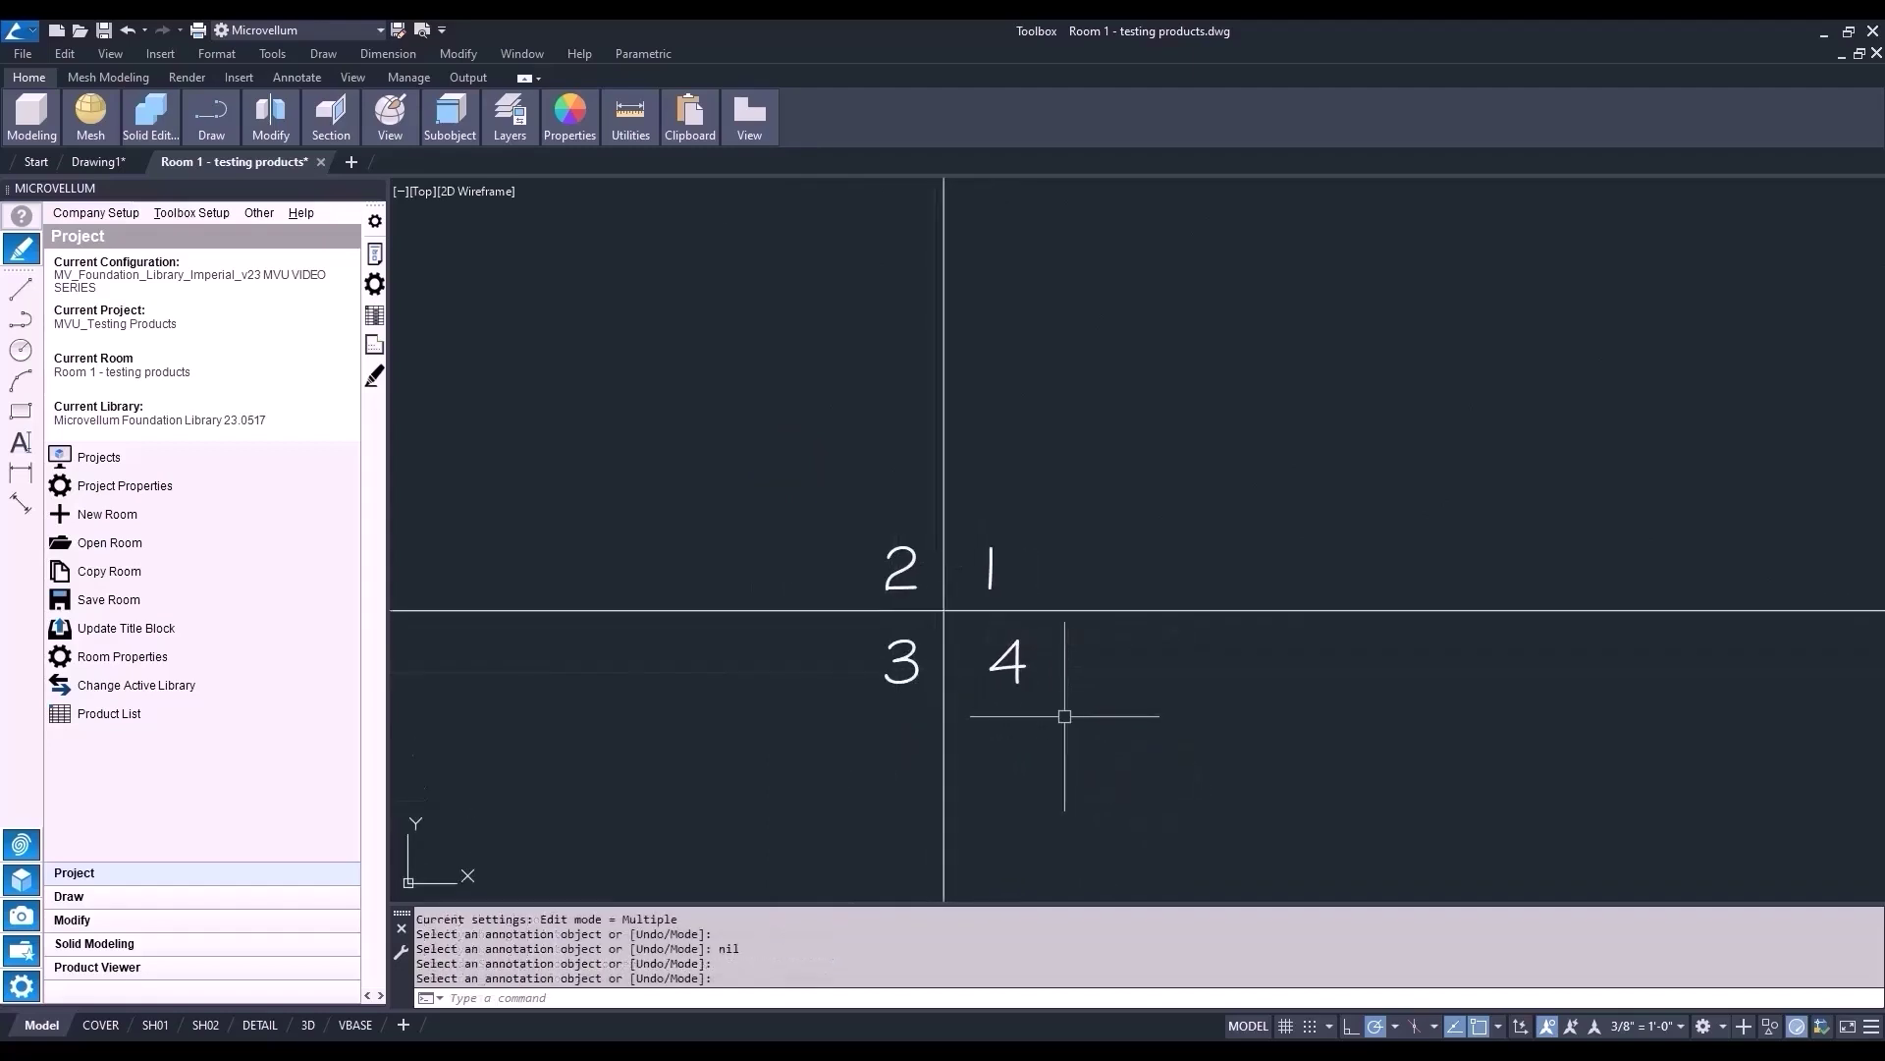
{"action": "scroll", "coordinate": [1064, 715], "scroll_direction": "down", "scroll_amount": 5}
{"action": "middle_click_drag", "start_coordinate": [1397, 698], "coordinate": [842, 862]}
{"action": "left_click", "coordinate": [491, 756]}
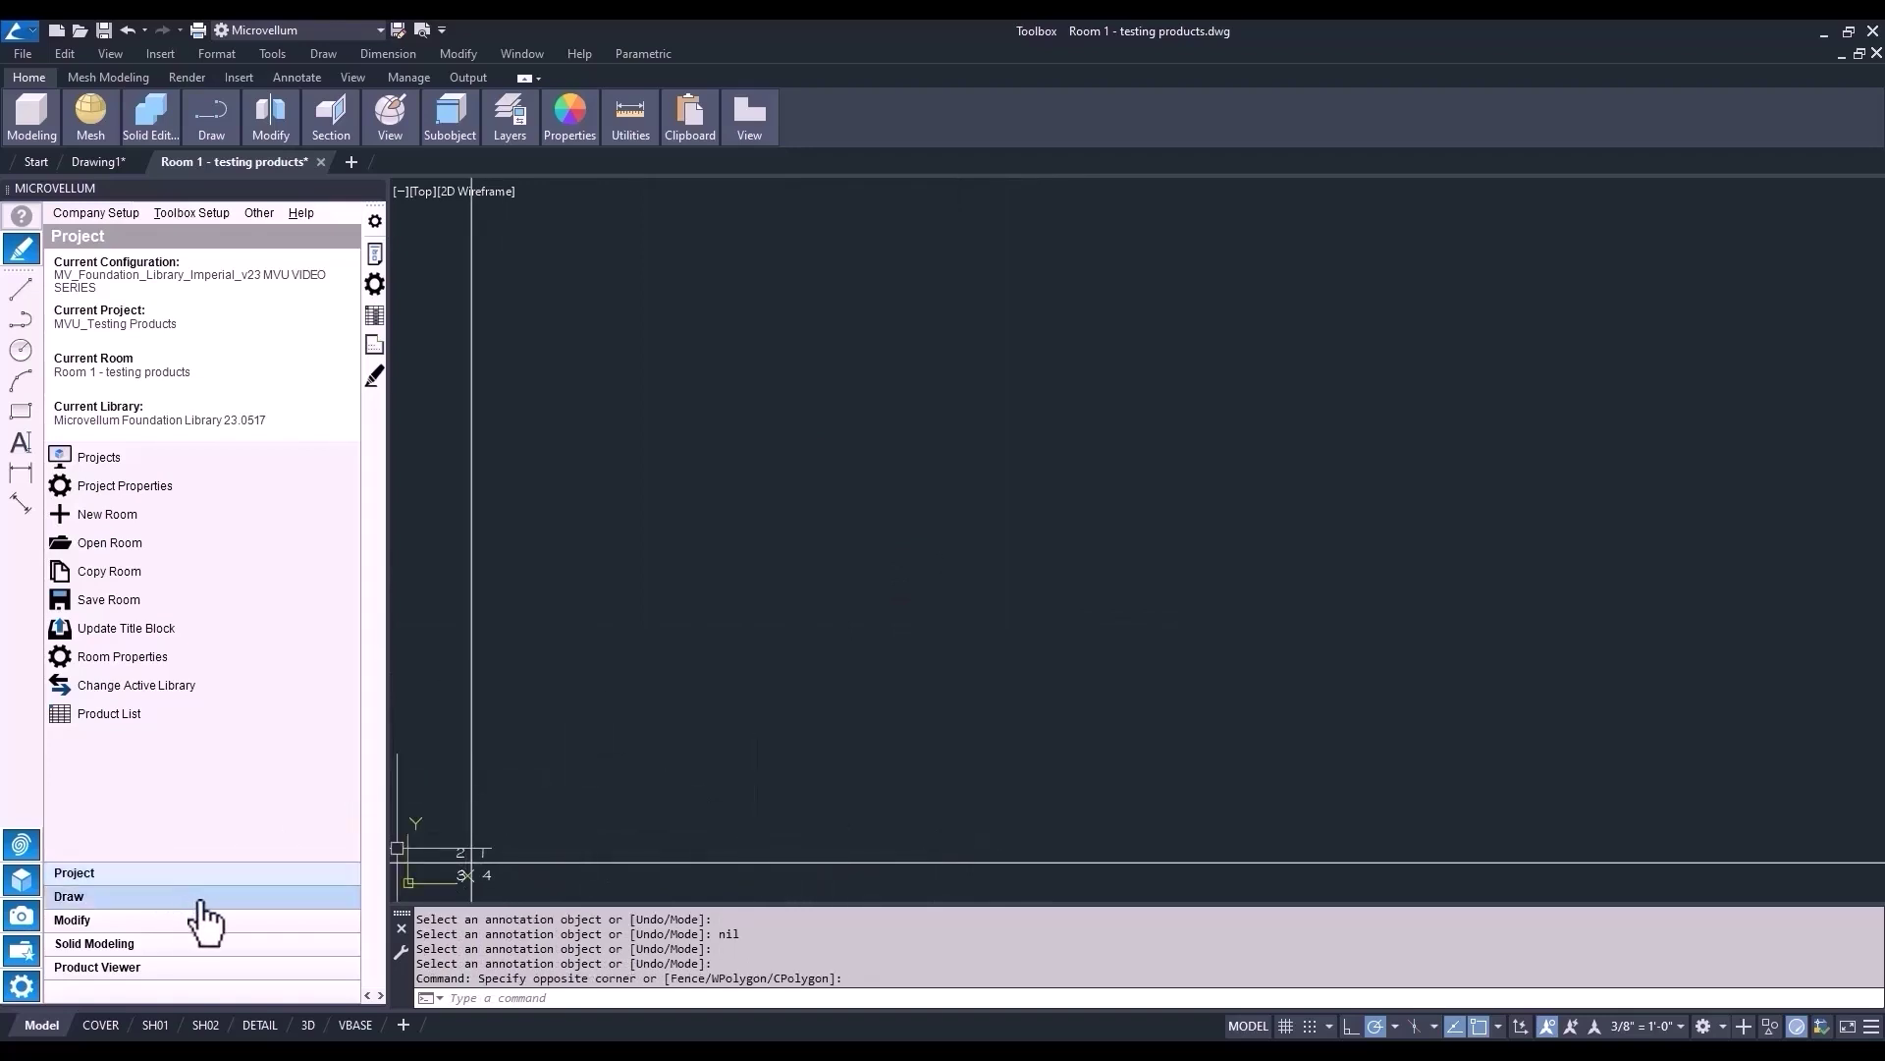
{"action": "left_click", "coordinate": [200, 896]}
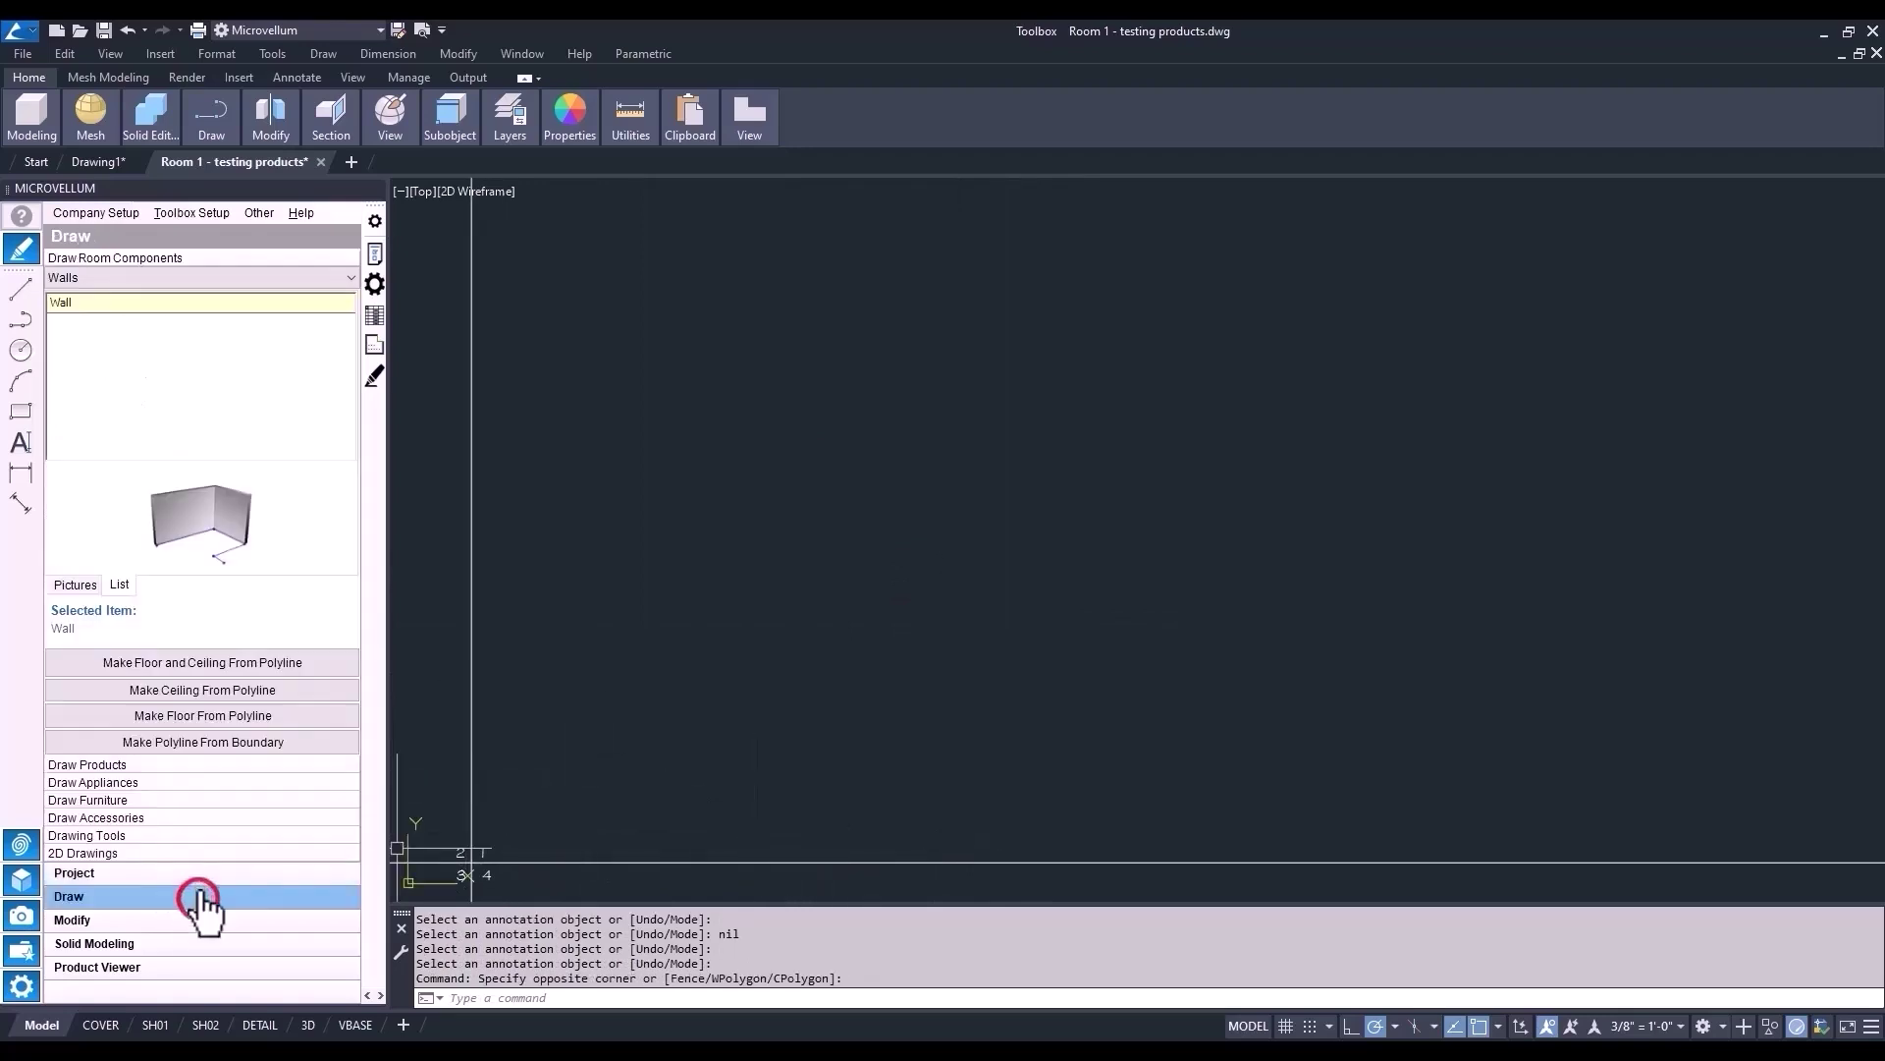
{"action": "right_click", "coordinate": [116, 306]}
{"action": "left_click", "coordinate": [178, 322]}
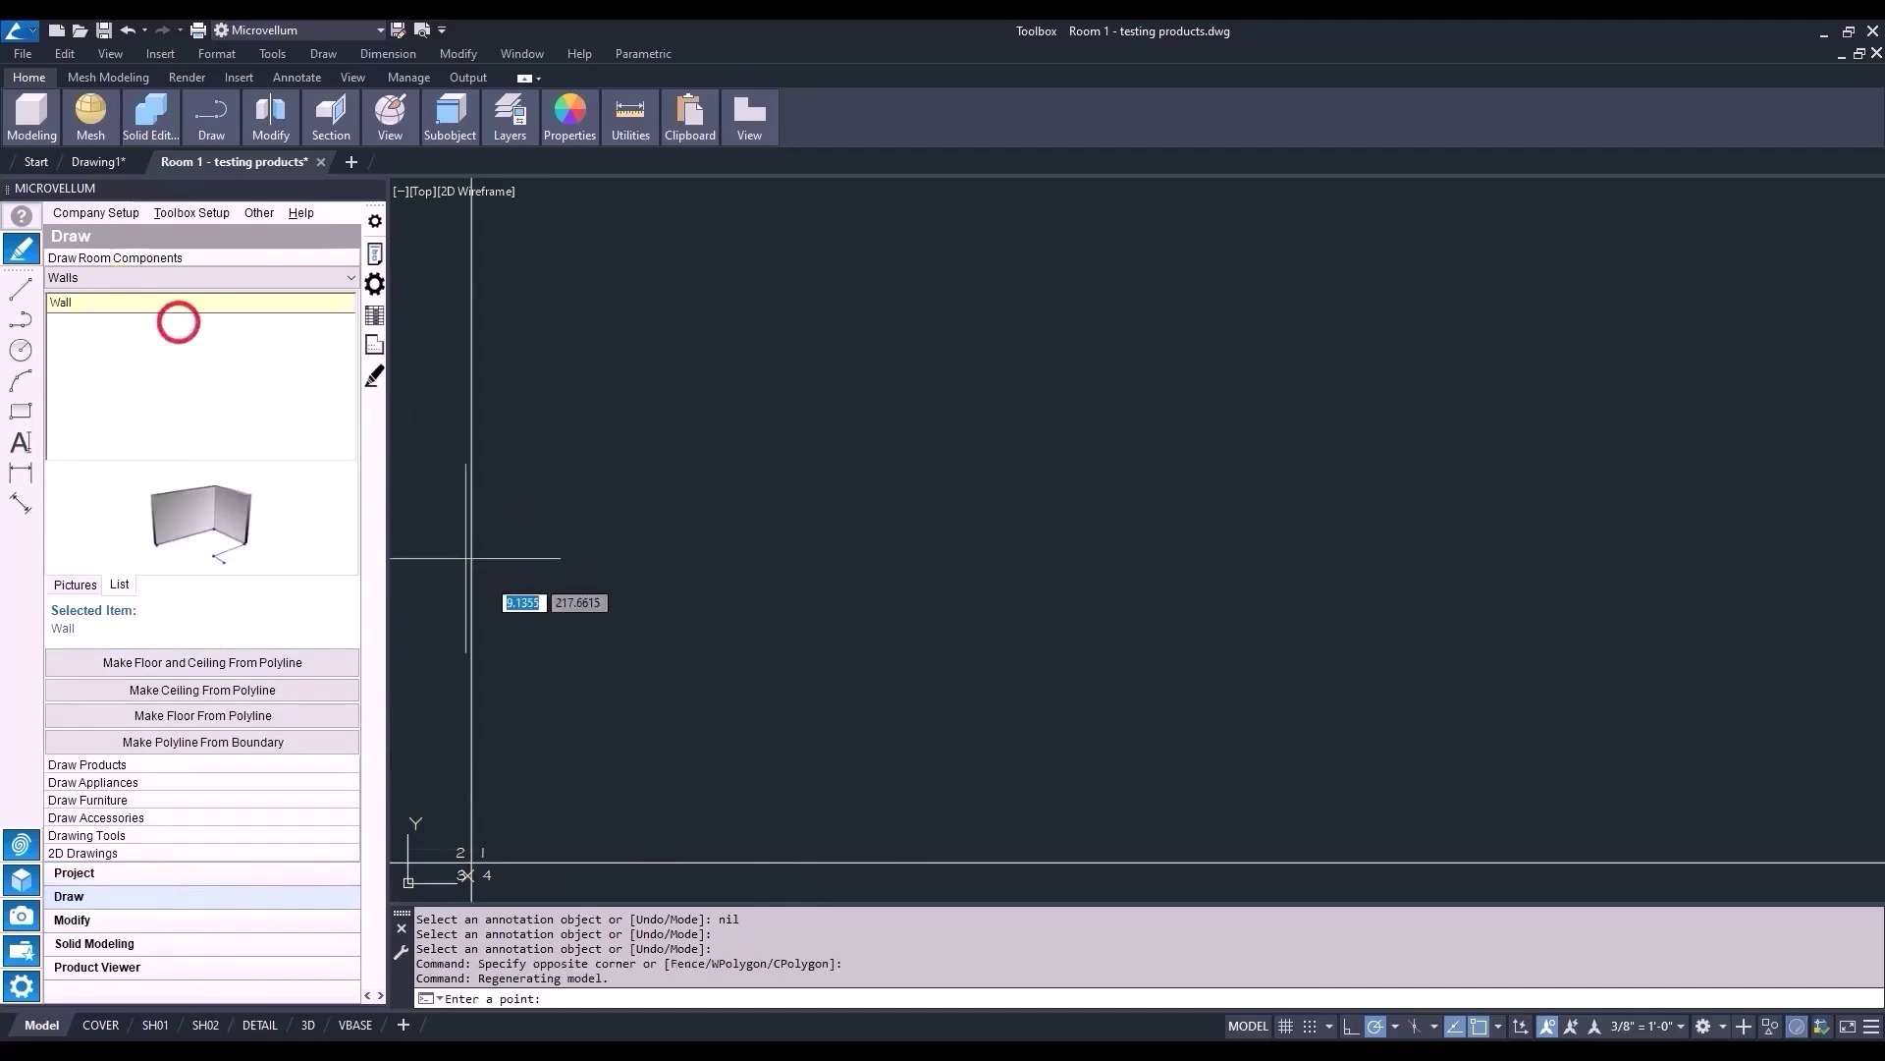
{"action": "left_click", "coordinate": [640, 730]}
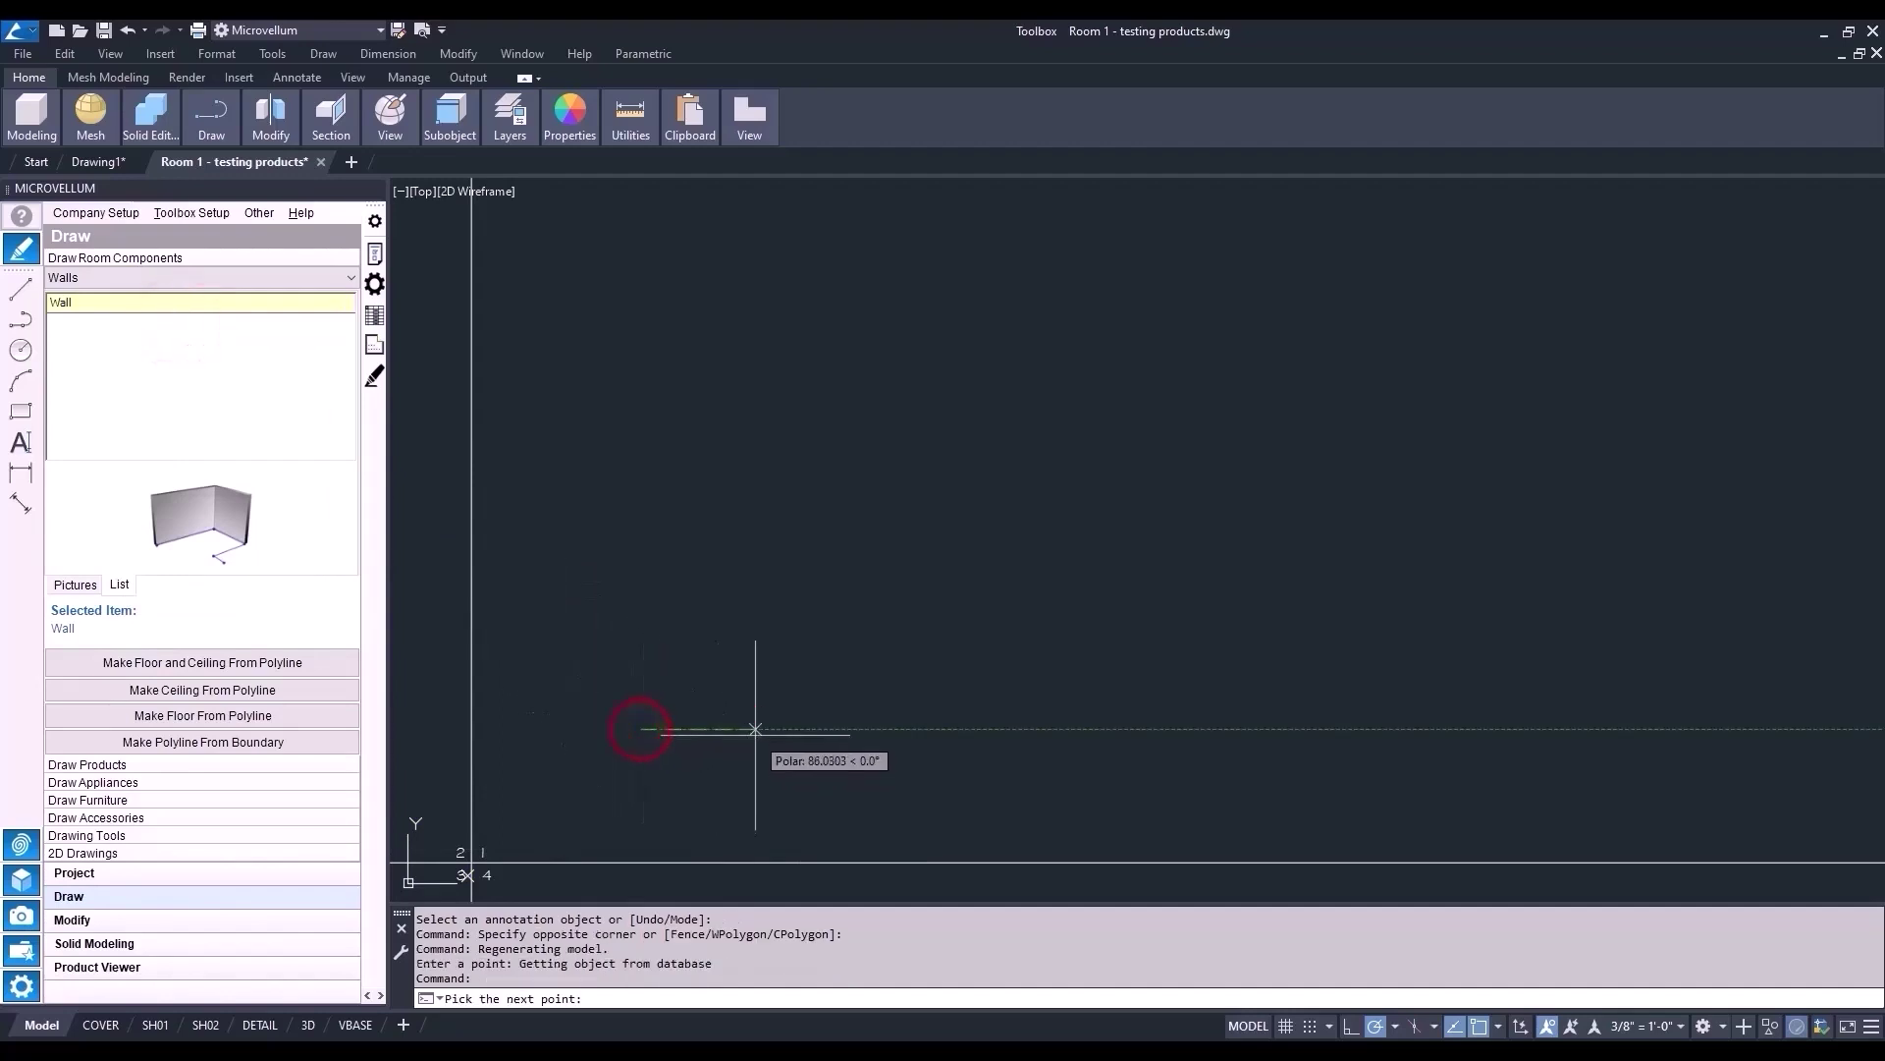
{"action": "type", "text": "100"}
{"action": "key", "text": "Return"}
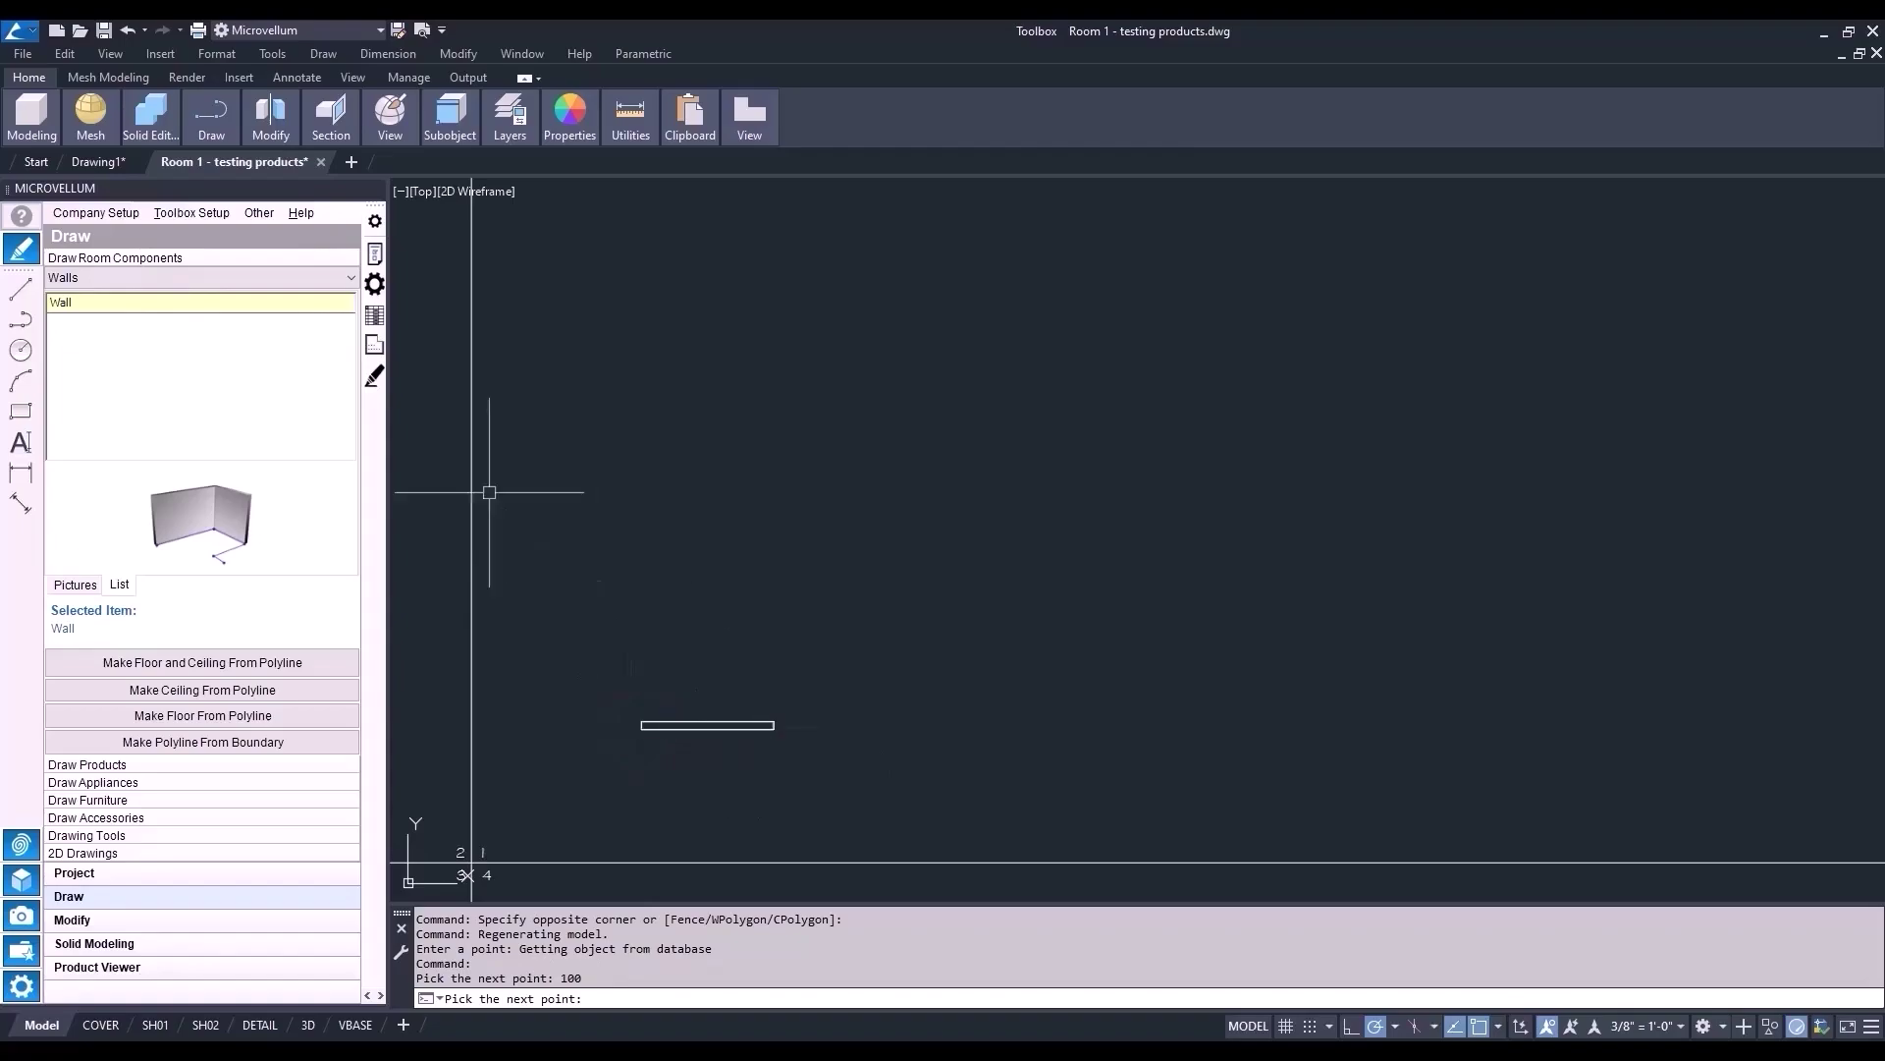
- Draw a second horizontal wall 100 long in line with the first, leaving a gap to its right
{"action": "right_click", "coordinate": [257, 302]}
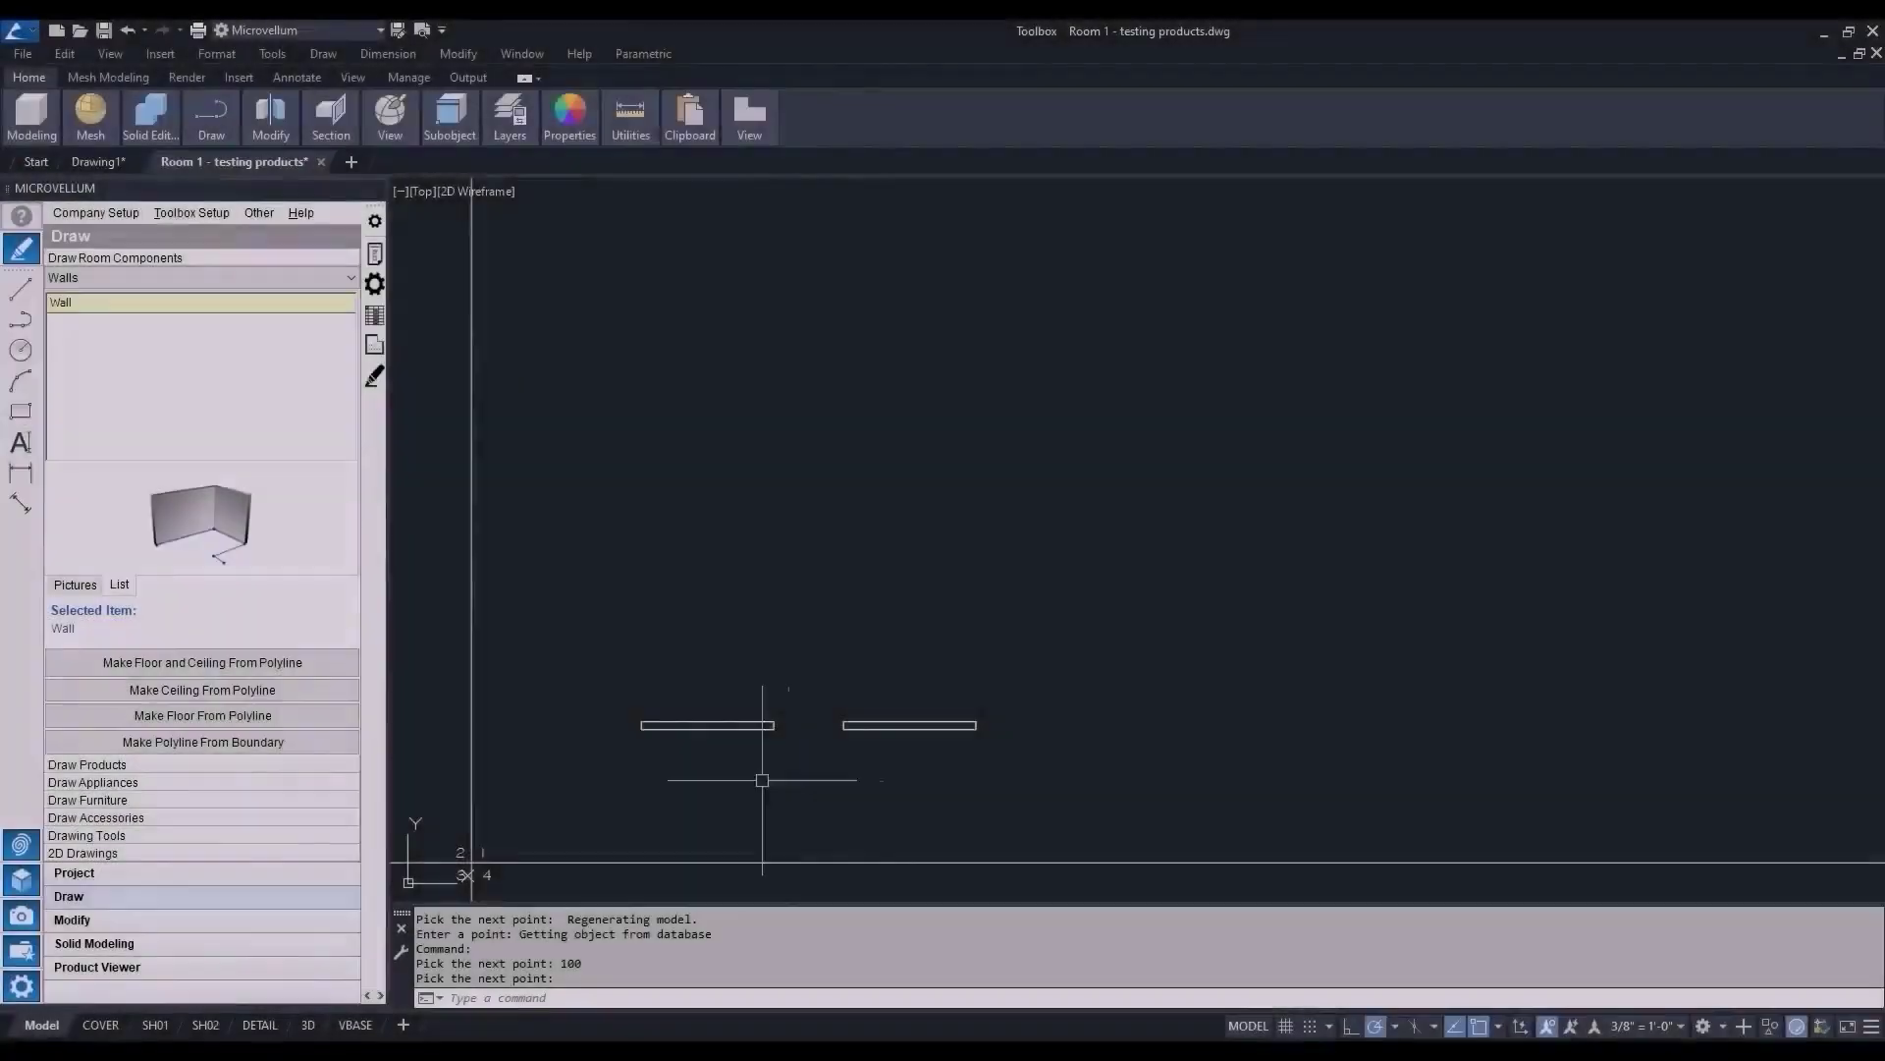
{"action": "scroll", "coordinate": [661, 766], "scroll_direction": "up", "scroll_amount": 4}
{"action": "middle_click_drag", "start_coordinate": [737, 762], "coordinate": [870, 686]}
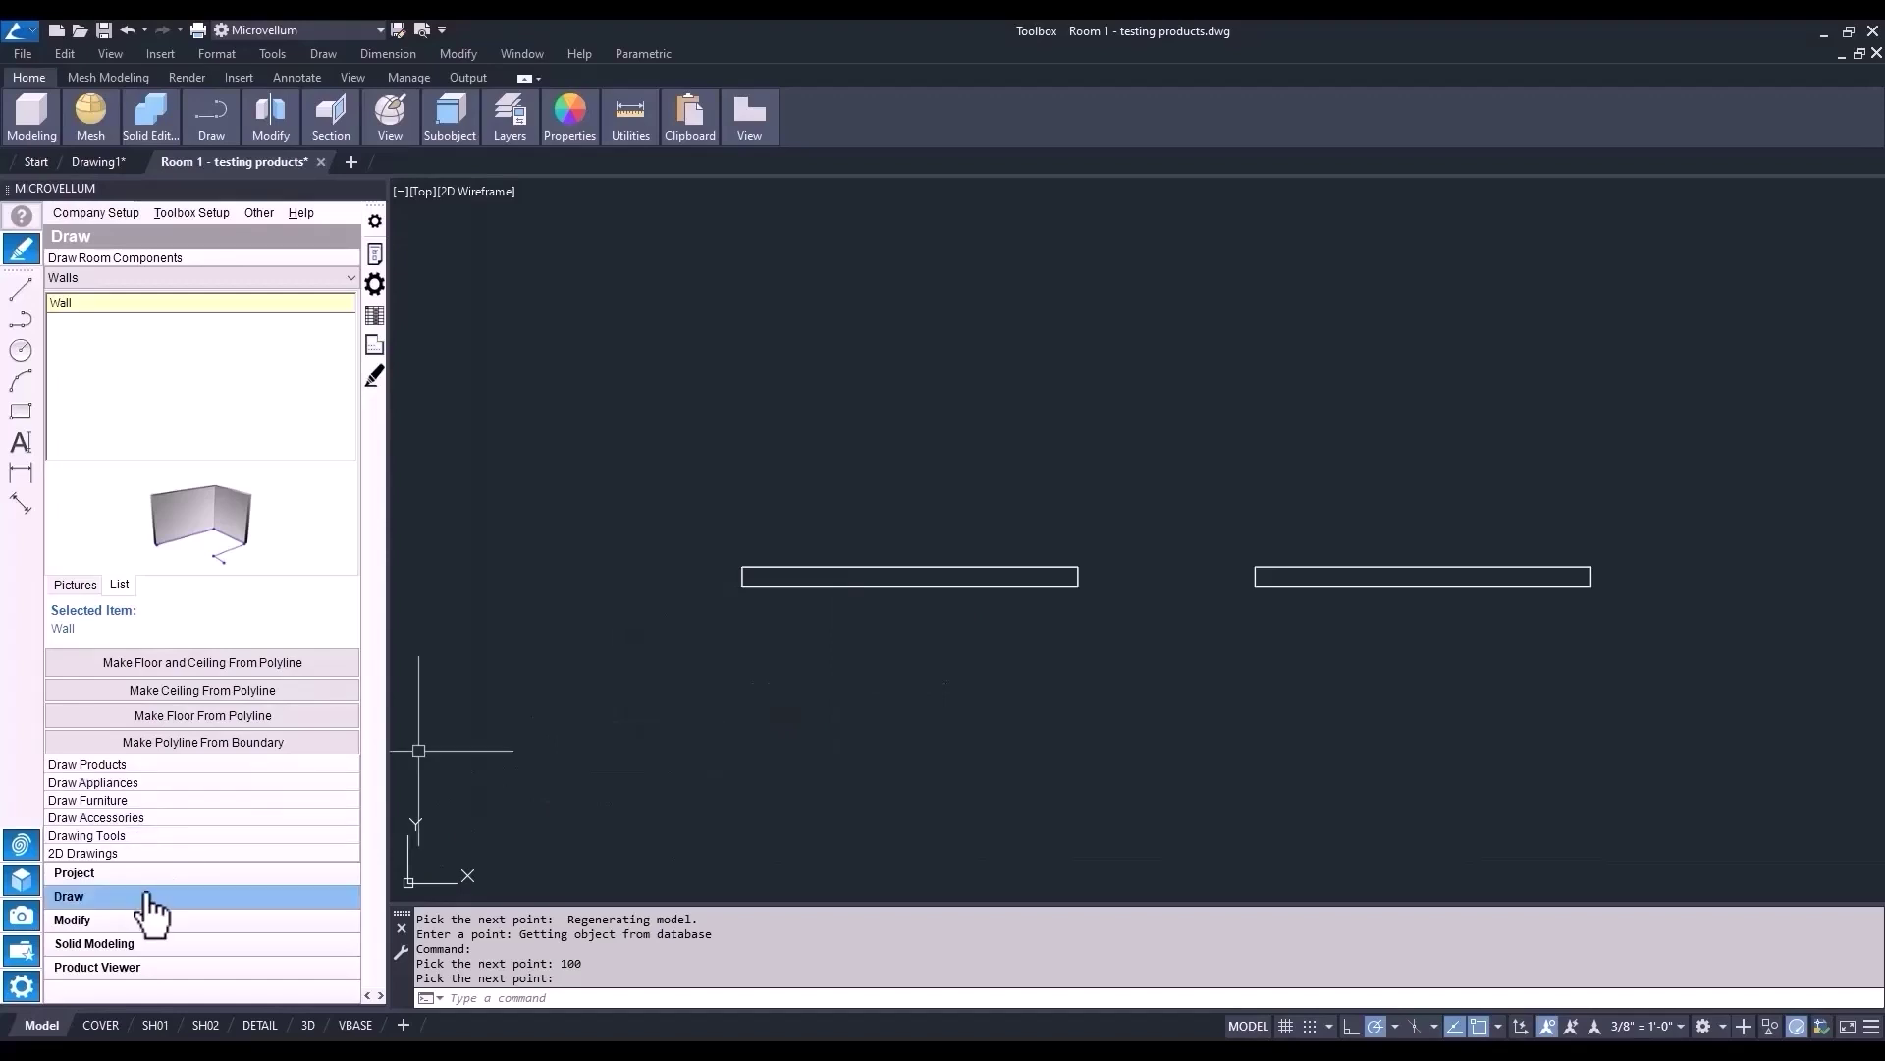
- Show the Base Cabinets category of Frameless Cabinetry in the product library
{"action": "left_click", "coordinate": [203, 767]}
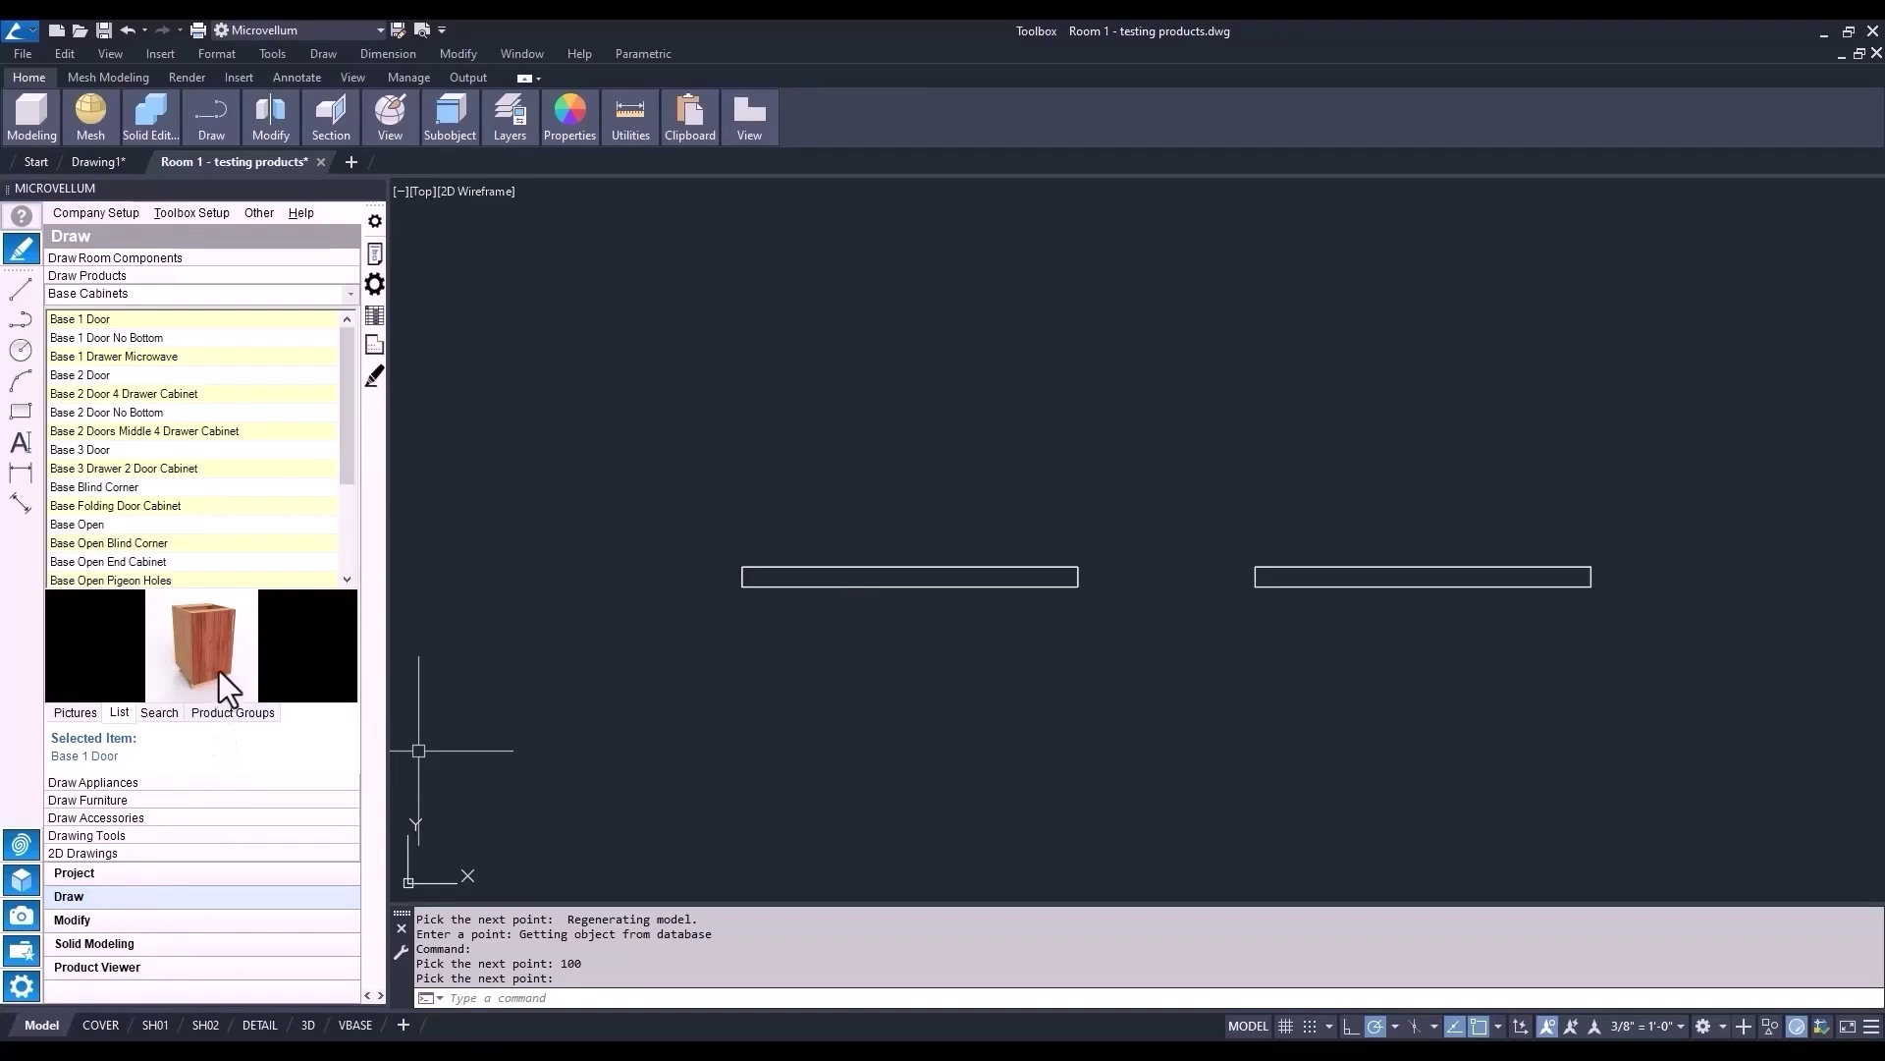
{"action": "left_click", "coordinate": [350, 294]}
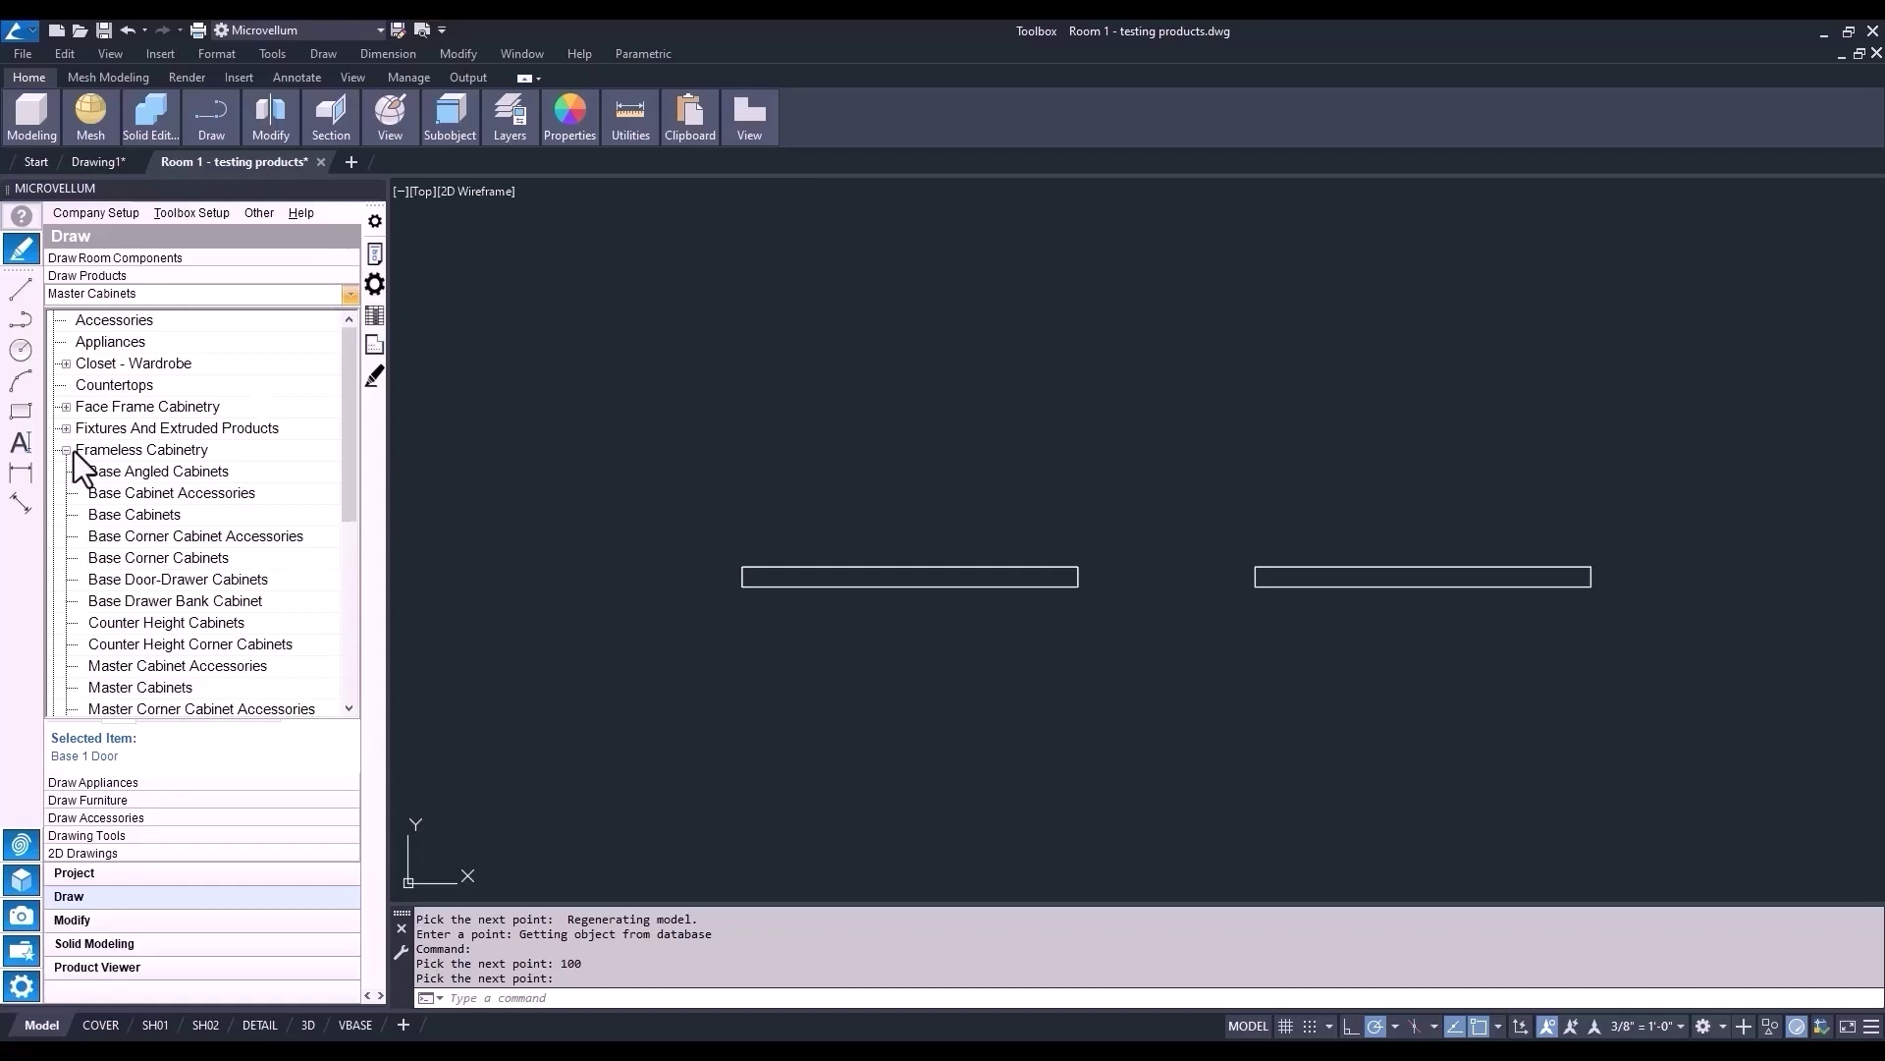
{"action": "left_click", "coordinate": [100, 514]}
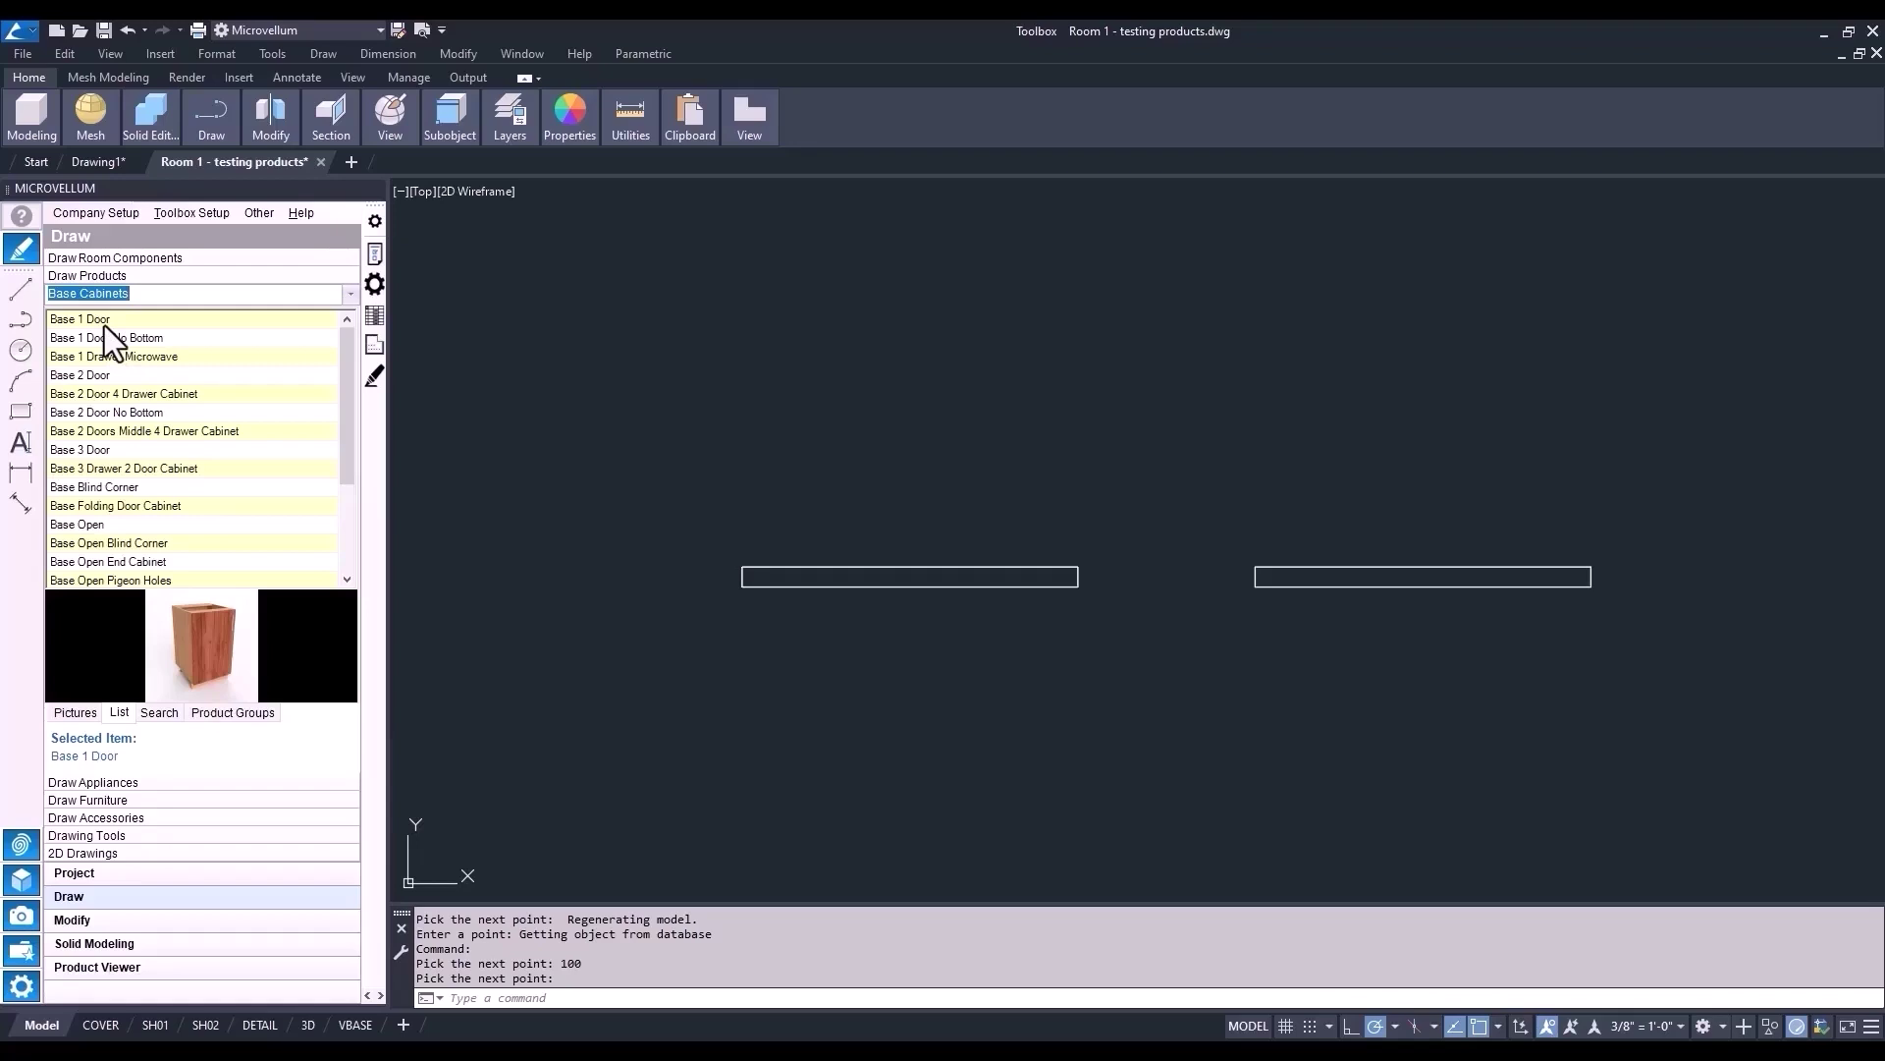
- Place a Base 1 Door cabinet on the first wall with Anchor Left at the wall's left endpoint, accepting the default prompts
{"action": "right_click", "coordinate": [104, 326]}
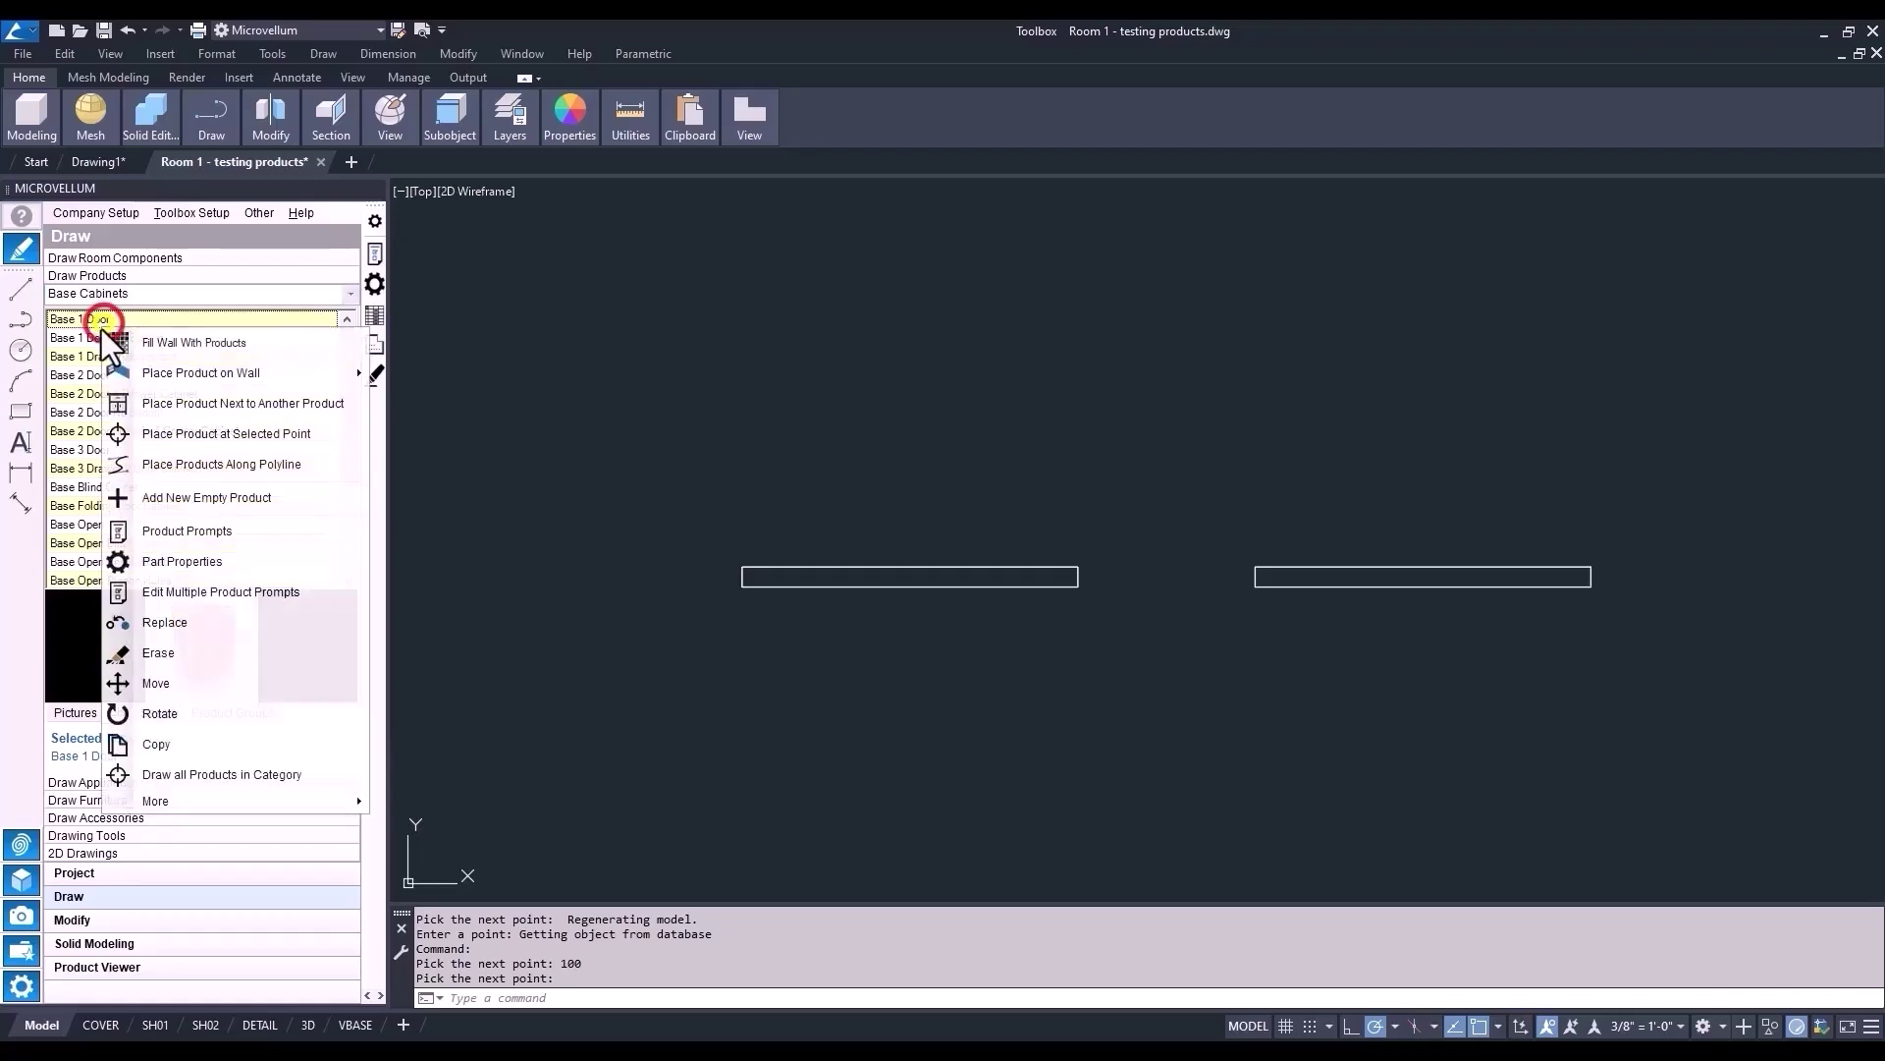
{"action": "left_click", "coordinate": [203, 369]}
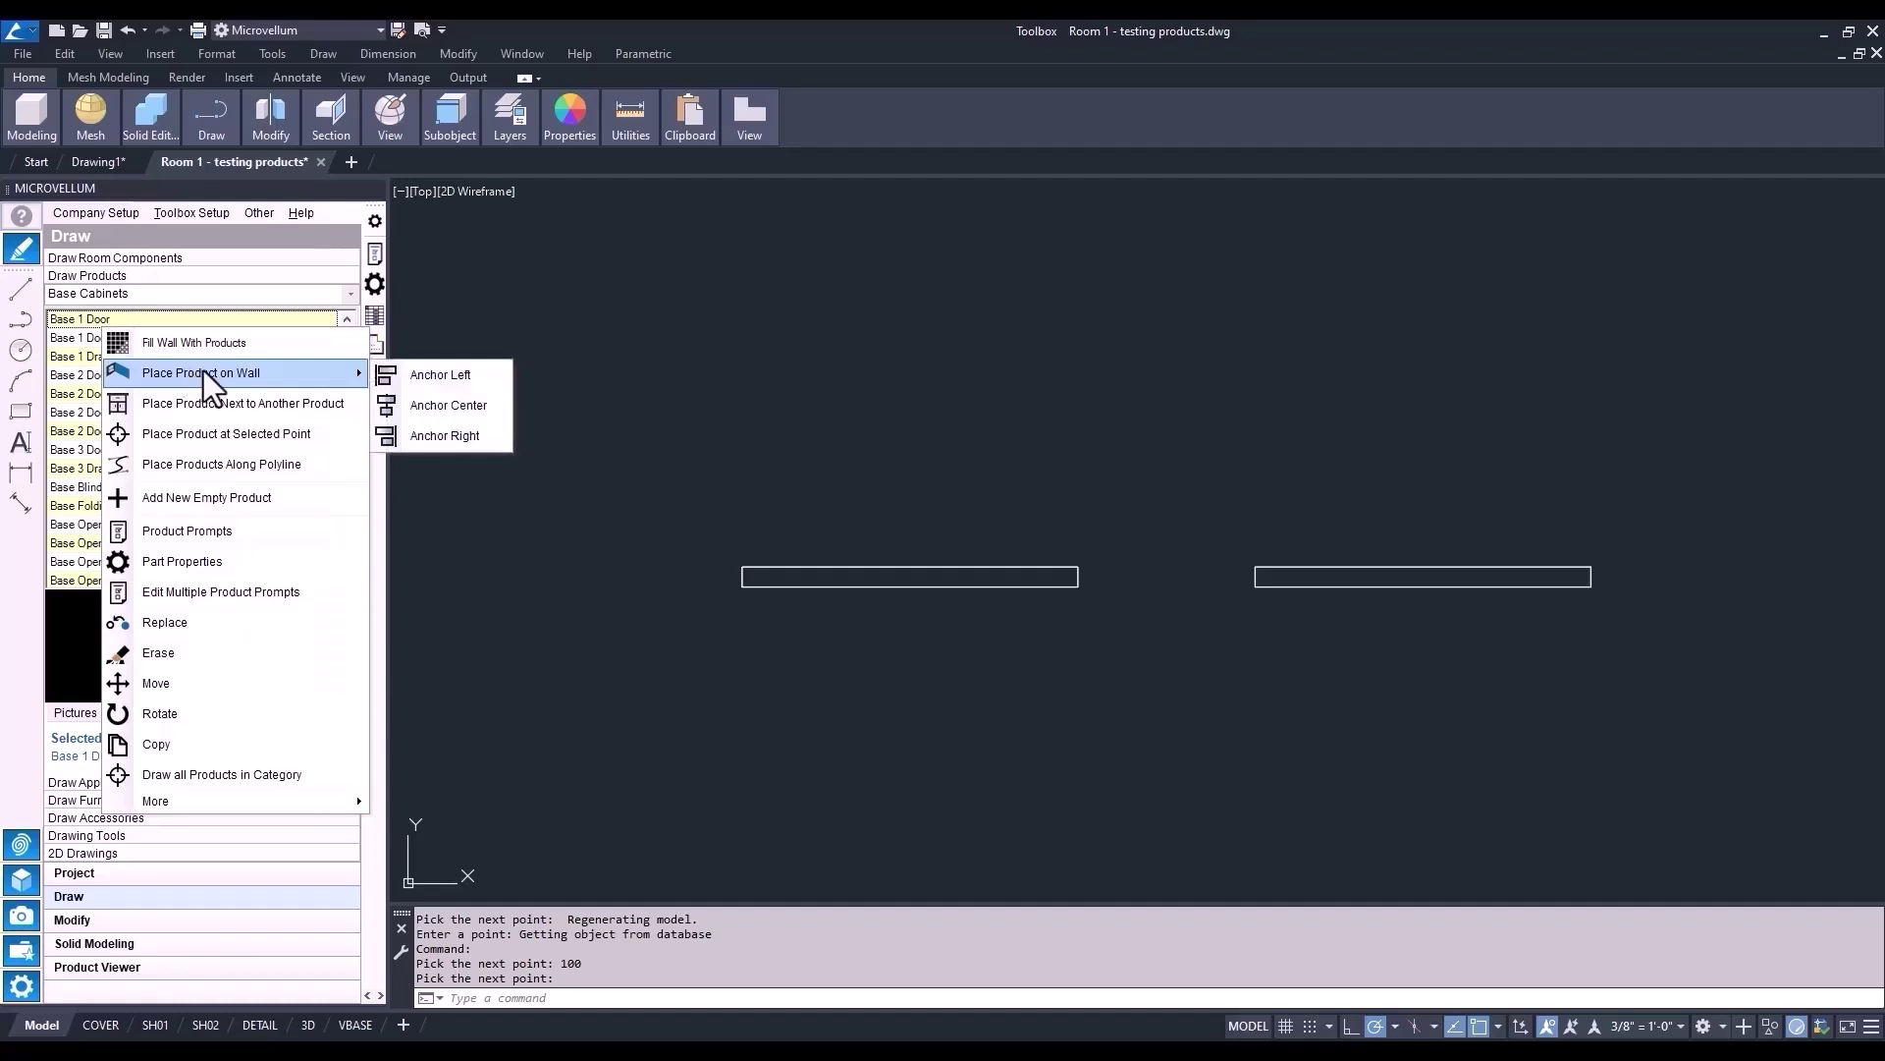
{"action": "left_click", "coordinate": [416, 374]}
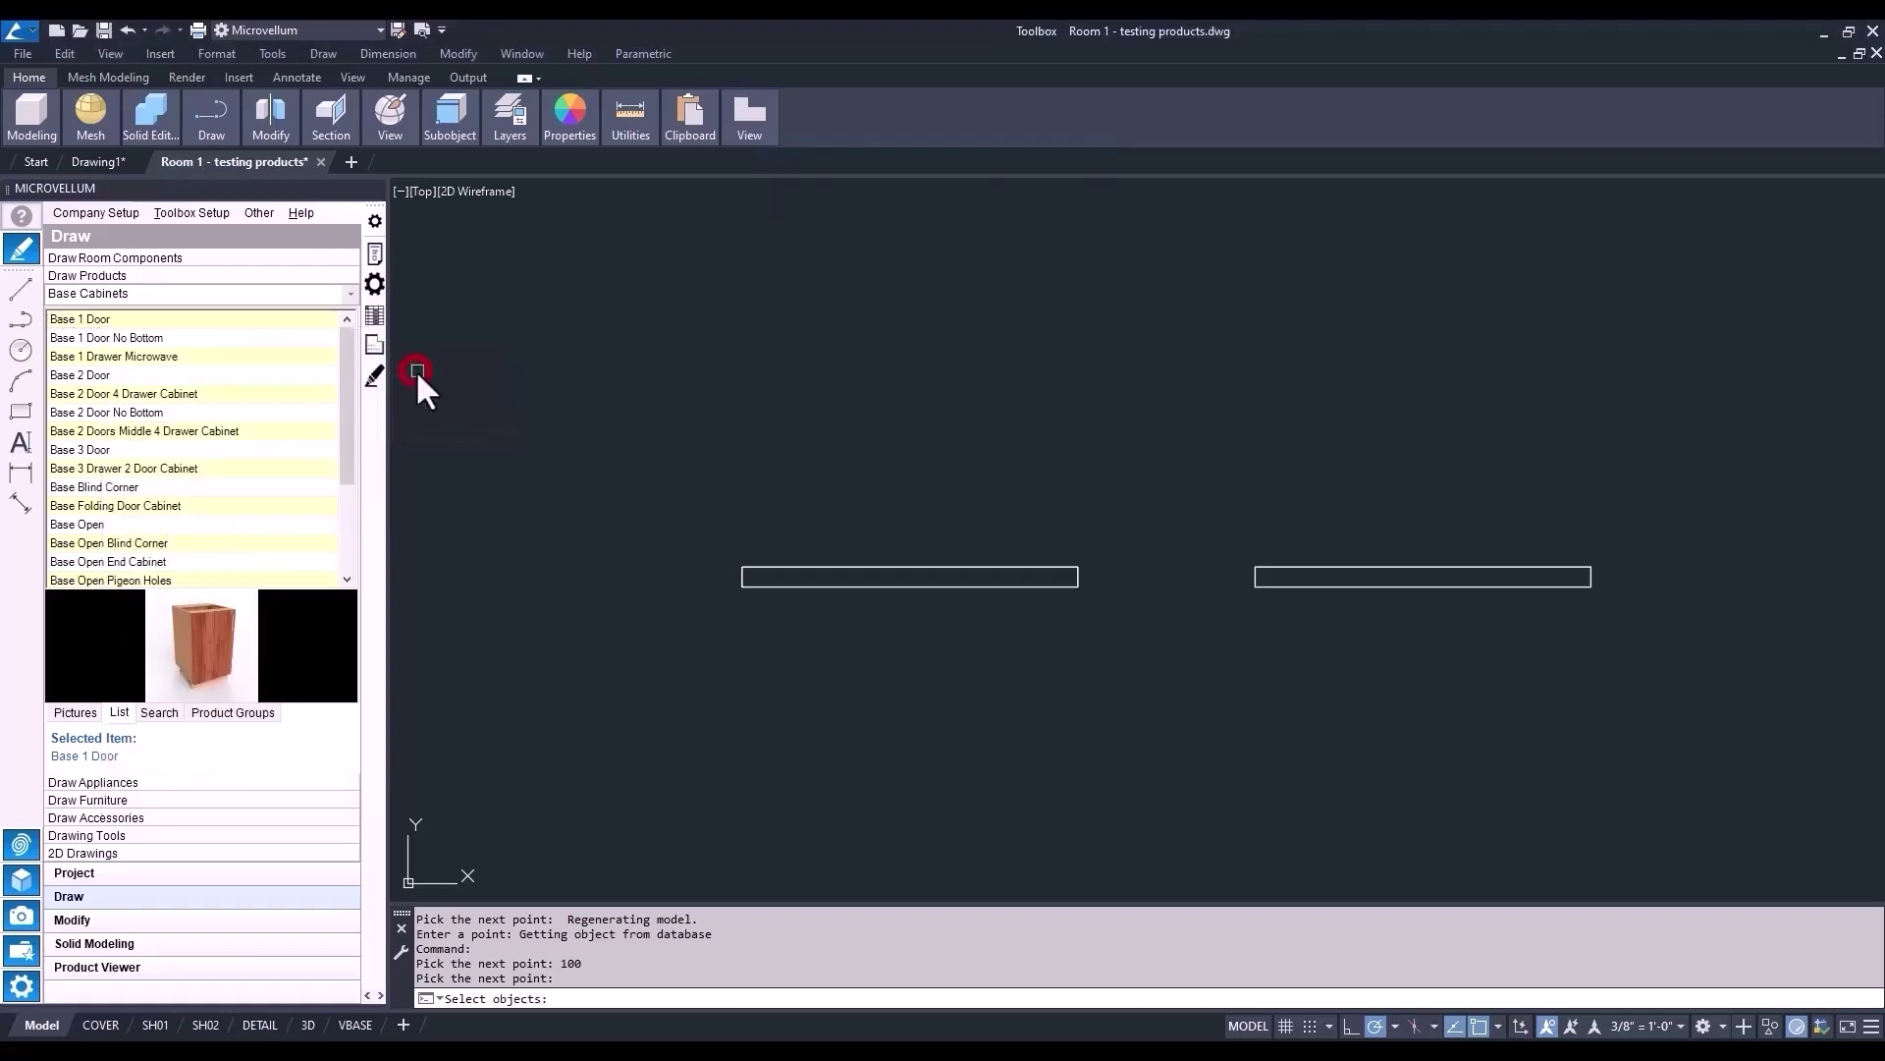
{"action": "left_click", "coordinate": [757, 580]}
{"action": "key", "text": "Return"}
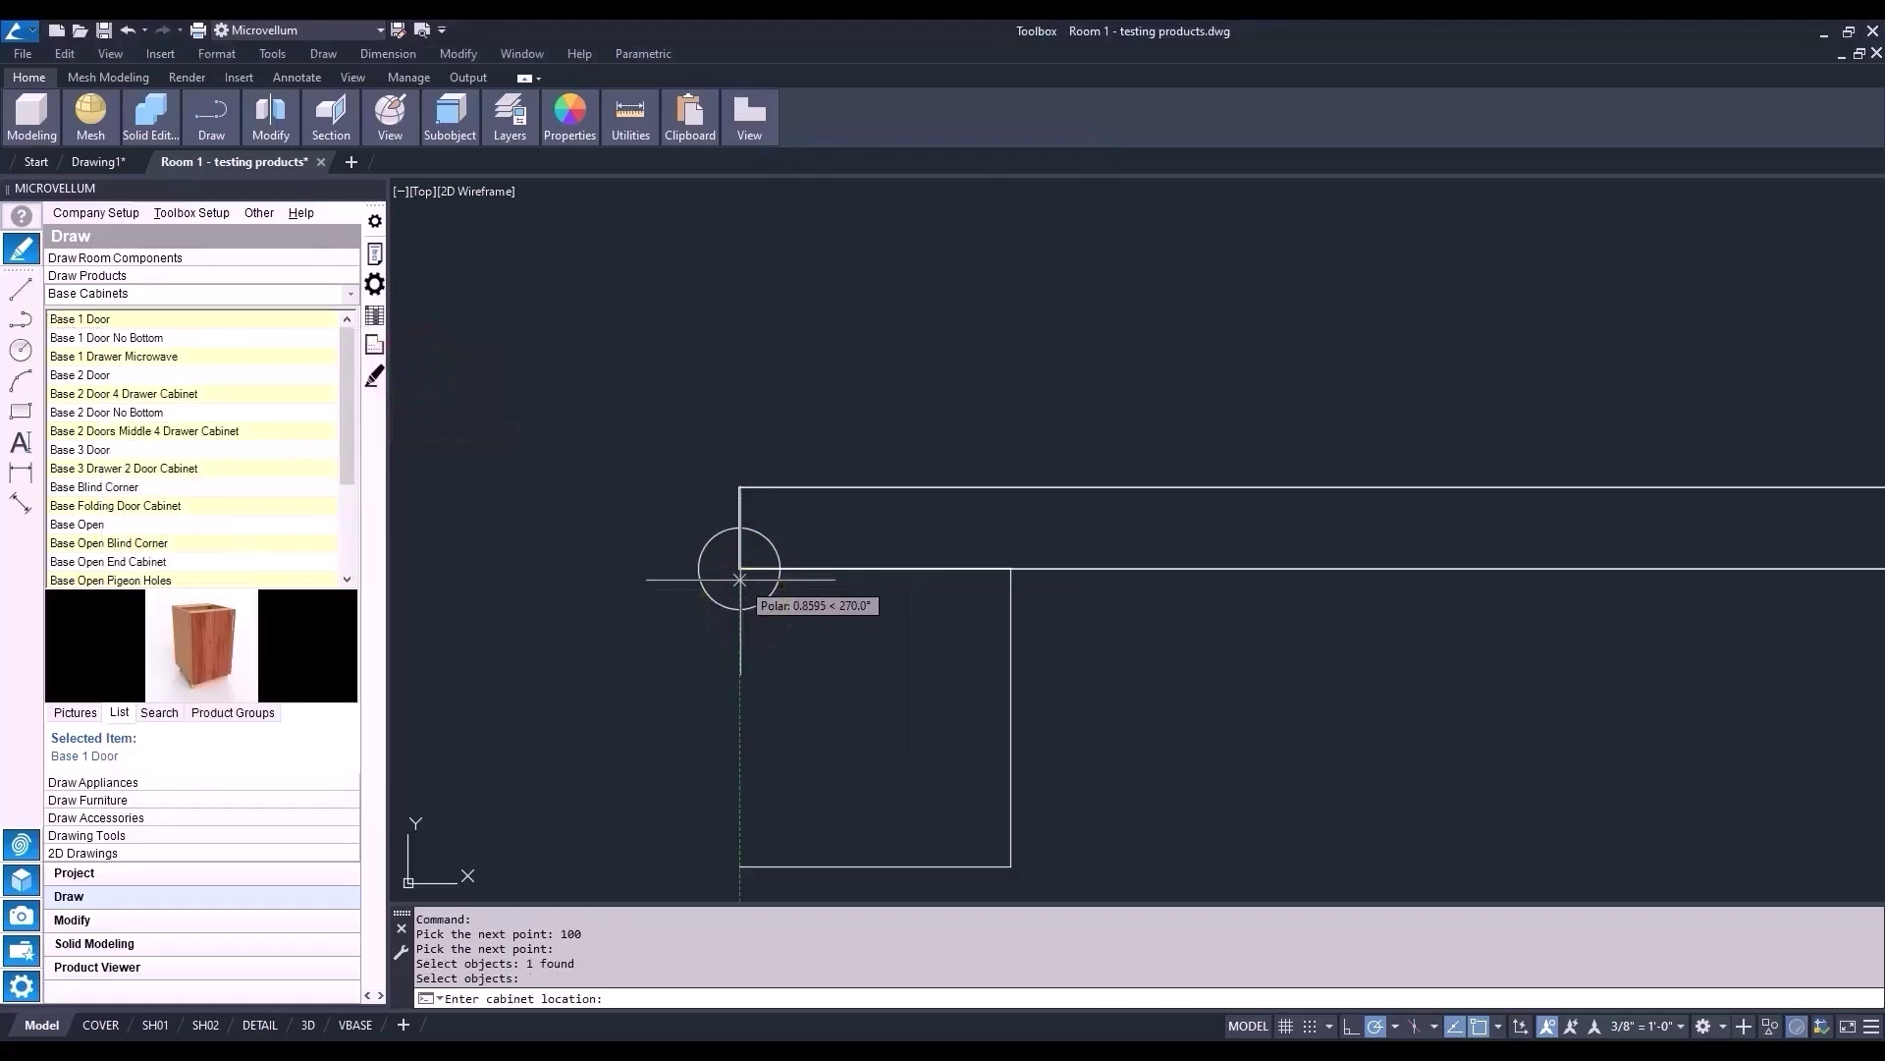
{"action": "scroll", "coordinate": [739, 579], "scroll_direction": "down", "scroll_amount": 2}
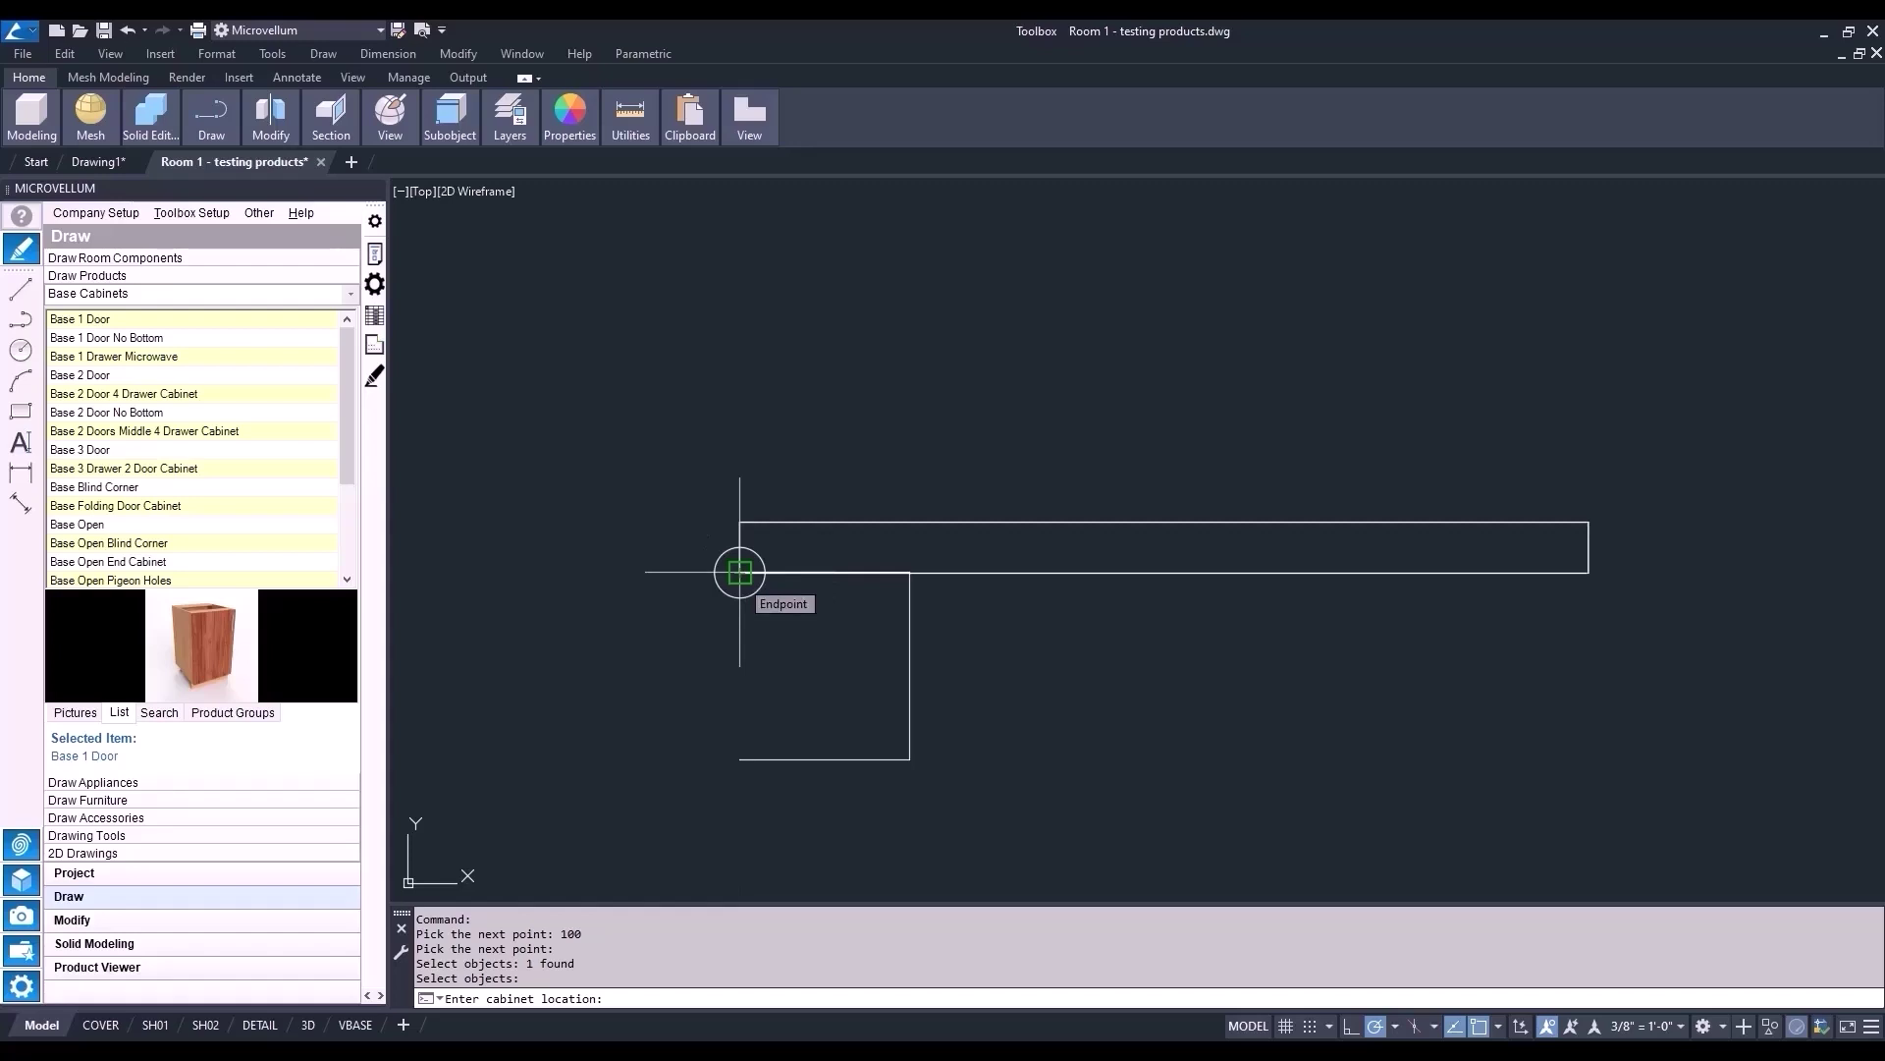
{"action": "left_click", "coordinate": [740, 572]}
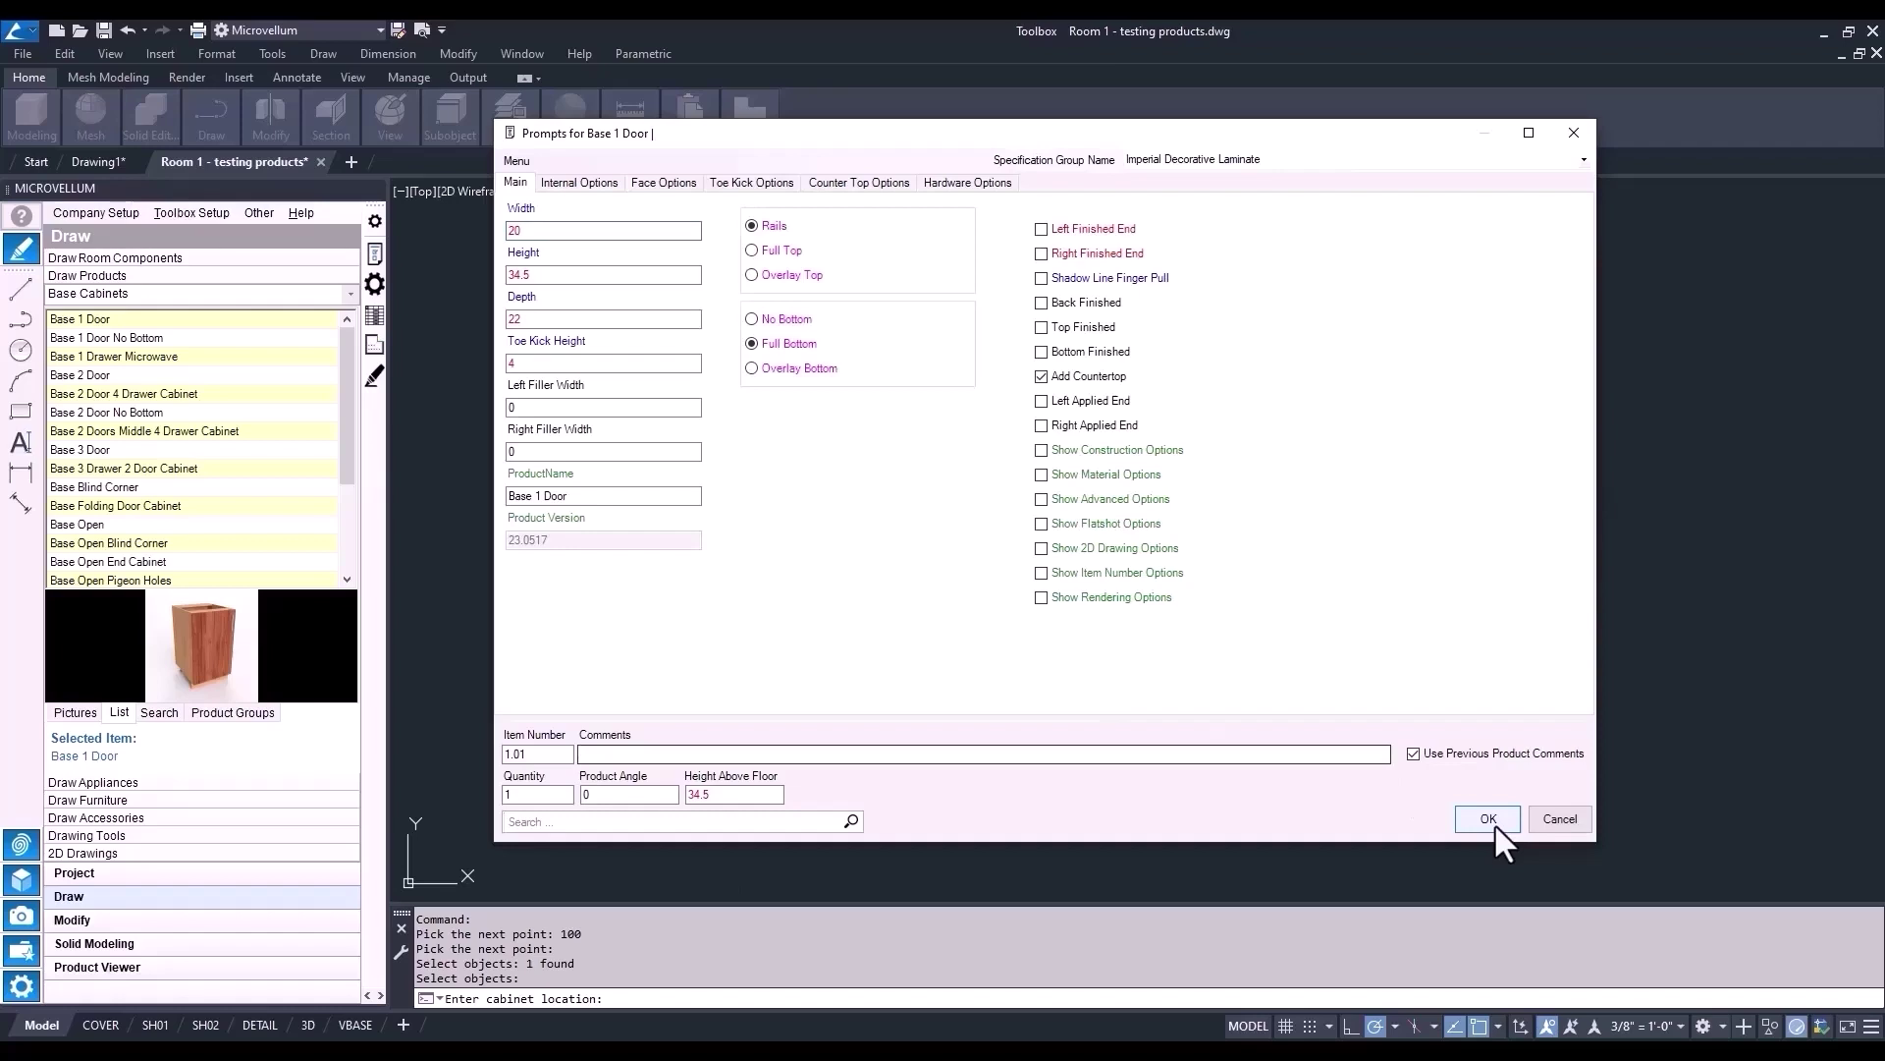
{"action": "left_click", "coordinate": [1498, 823]}
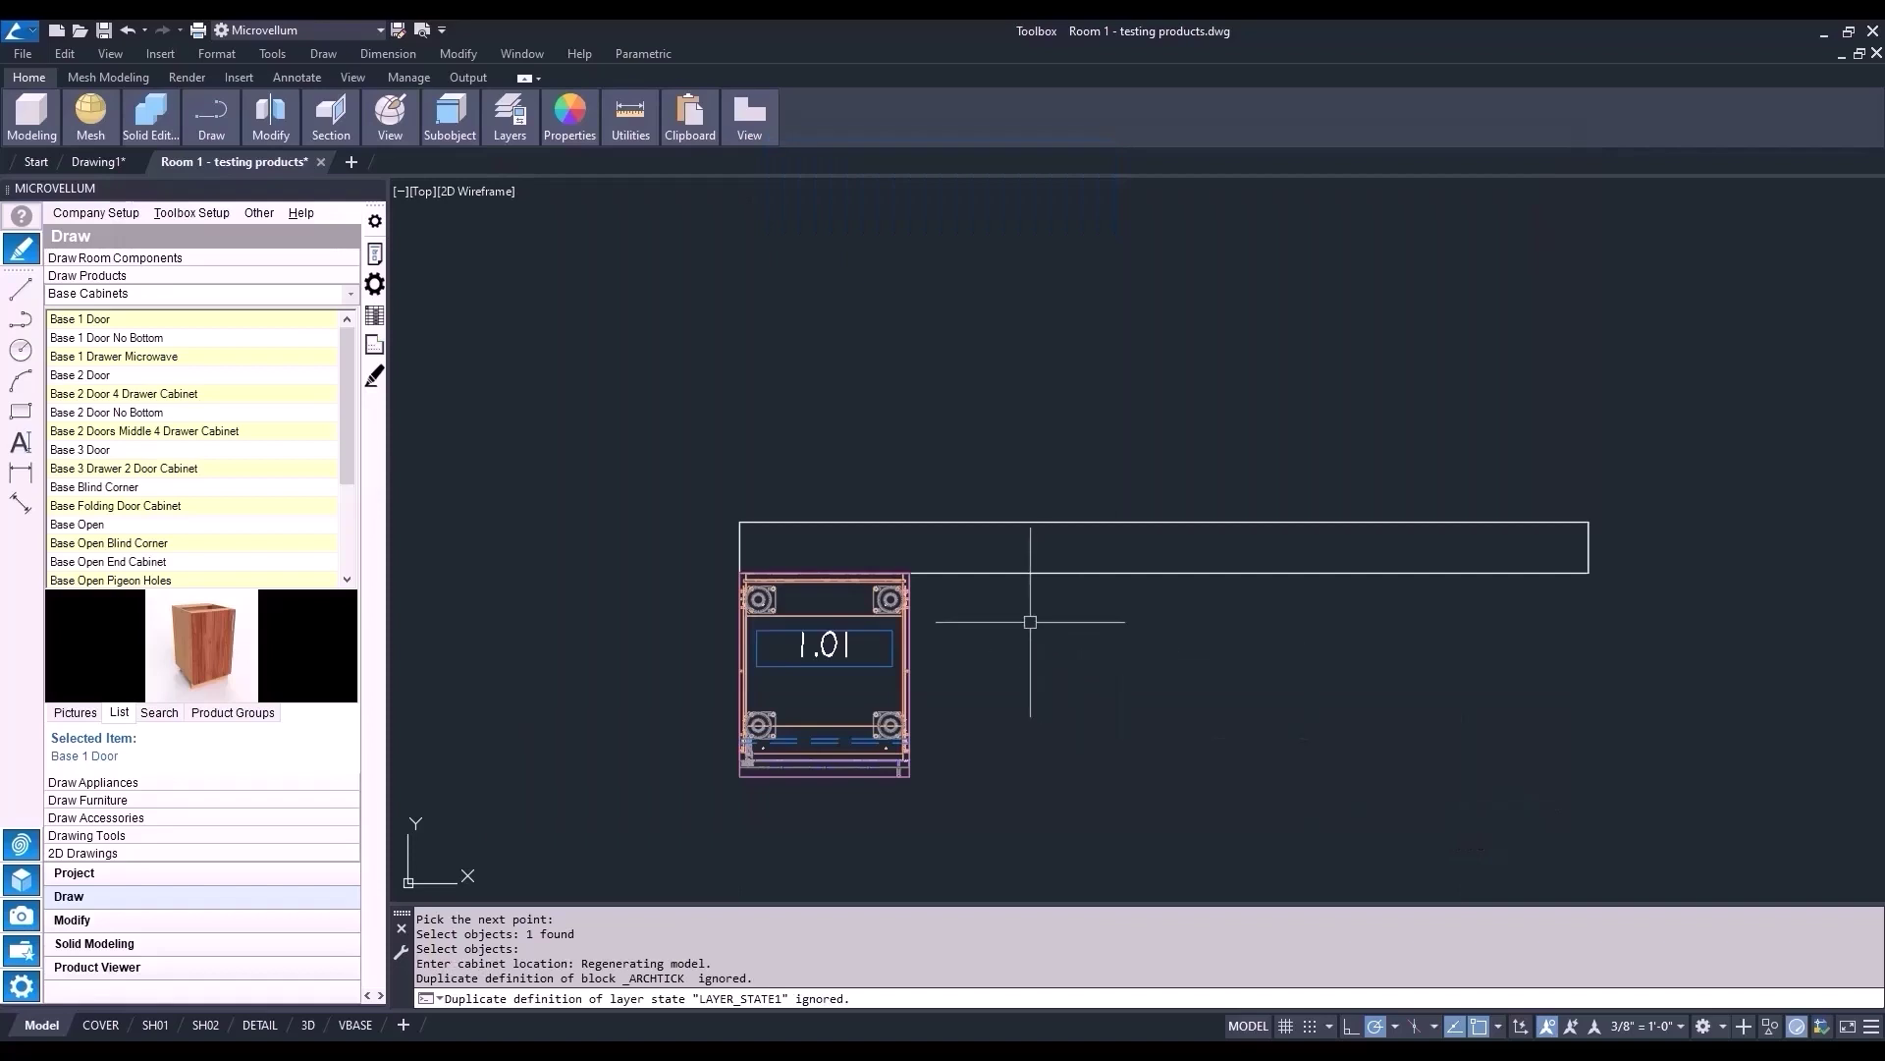
- Place a Base 1 Door cabinet on the same wall with Anchor Center at the wall's midpoint, accepting the default prompts
{"action": "right_click", "coordinate": [103, 321]}
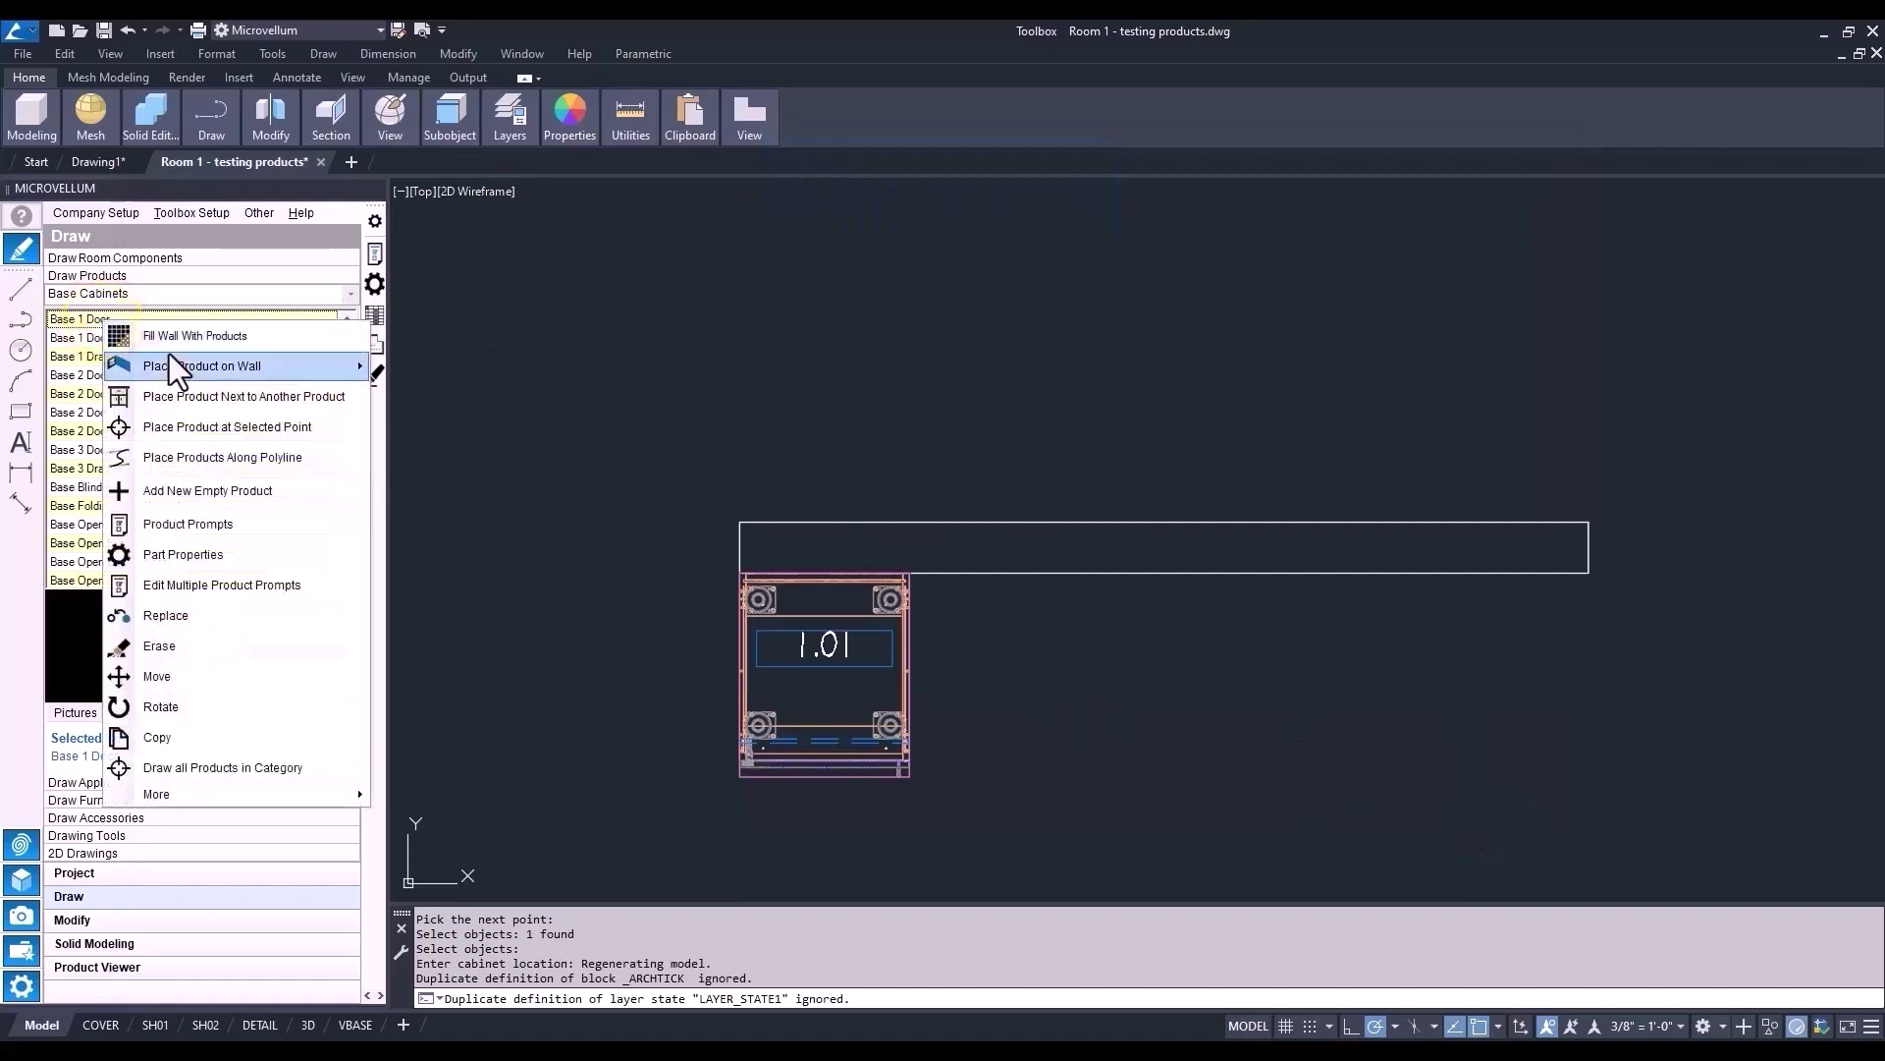
{"action": "mouse_move", "coordinate": [184, 362]}
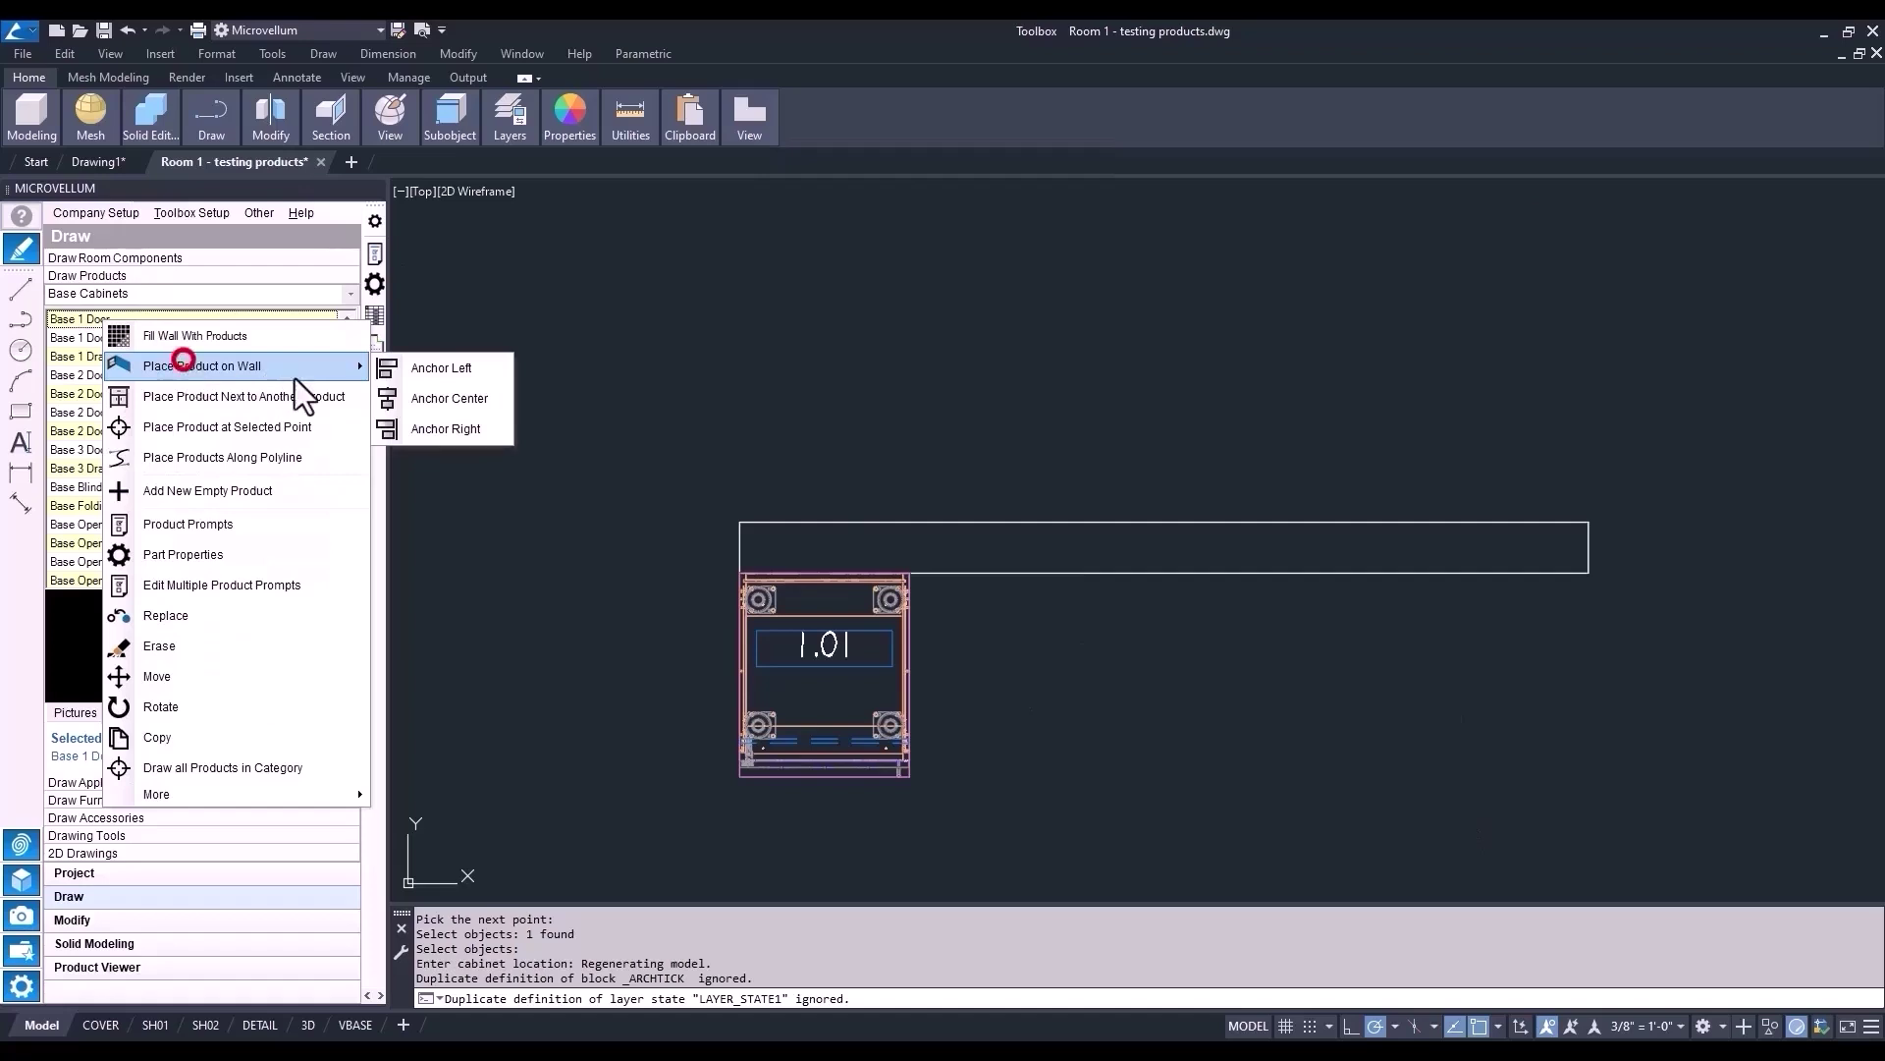
{"action": "left_click", "coordinate": [457, 399]}
{"action": "left_click", "coordinate": [1021, 577]}
{"action": "key", "text": "Return"}
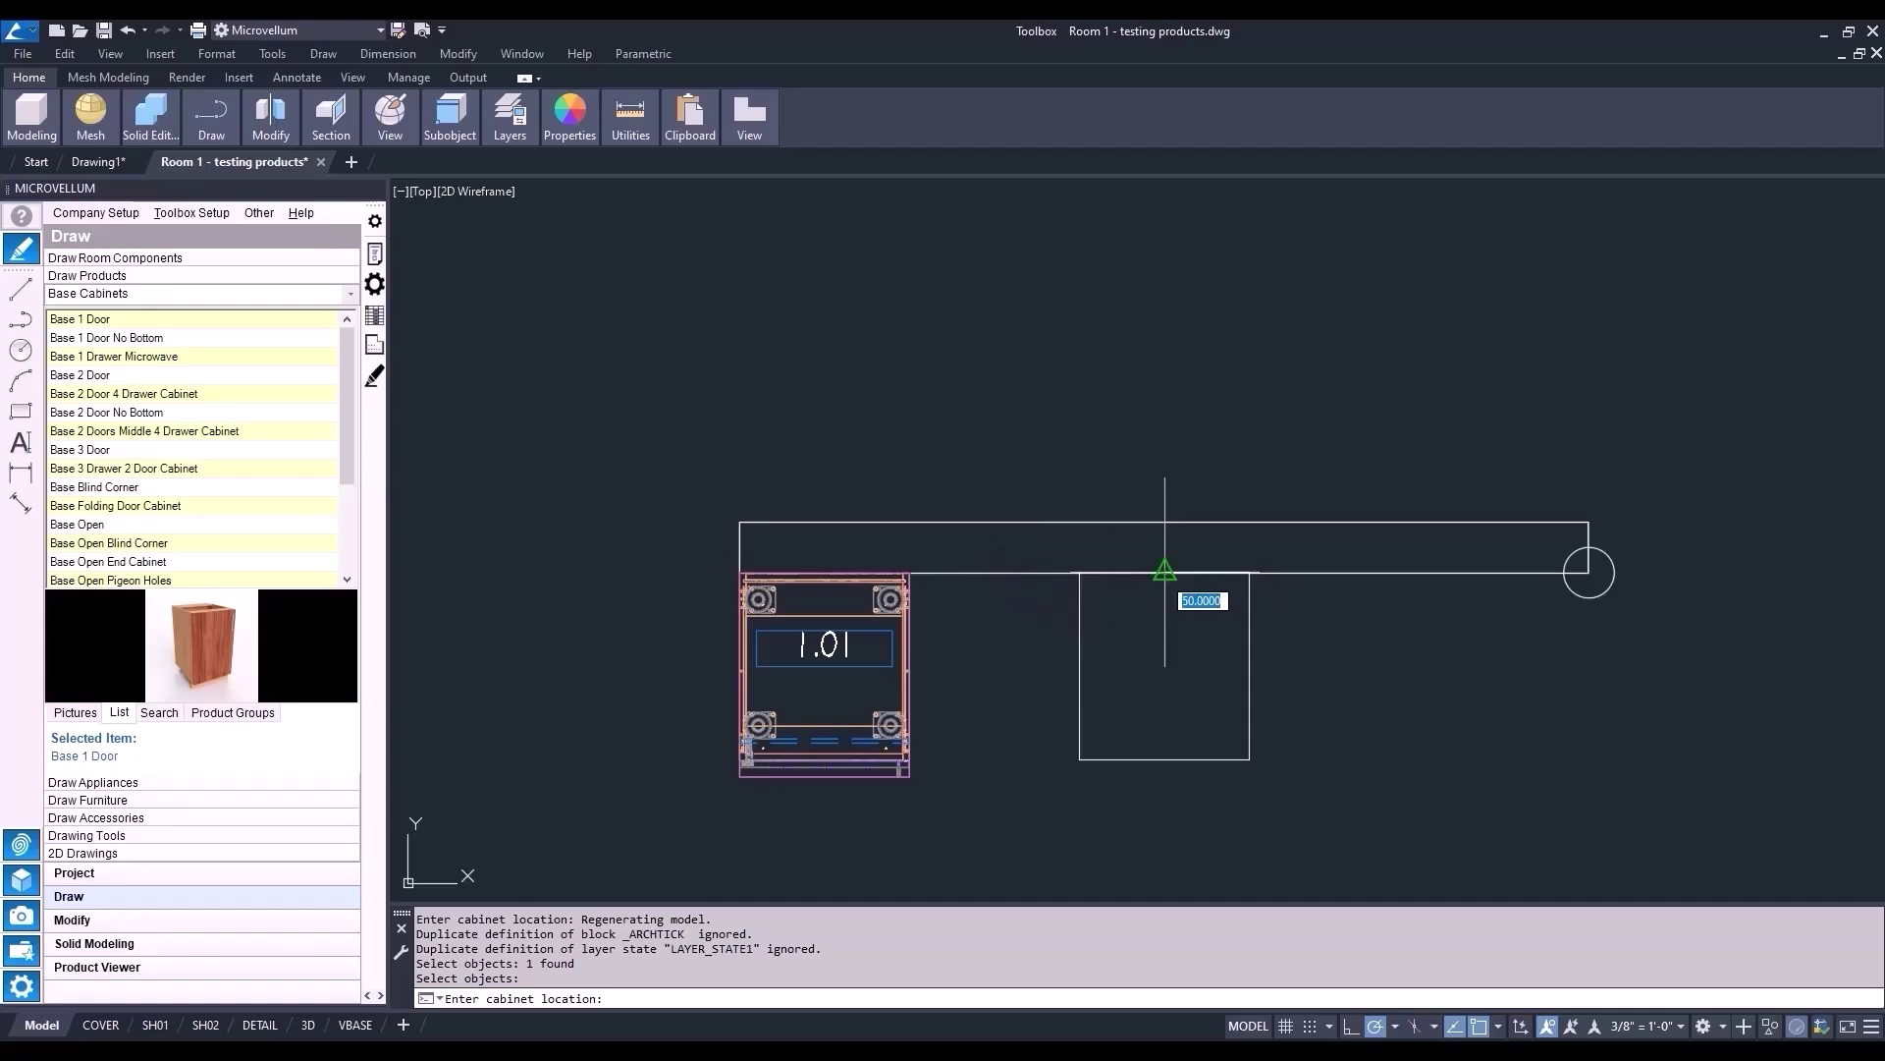
{"action": "left_click", "coordinate": [1165, 570]}
{"action": "left_click", "coordinate": [1493, 818]}
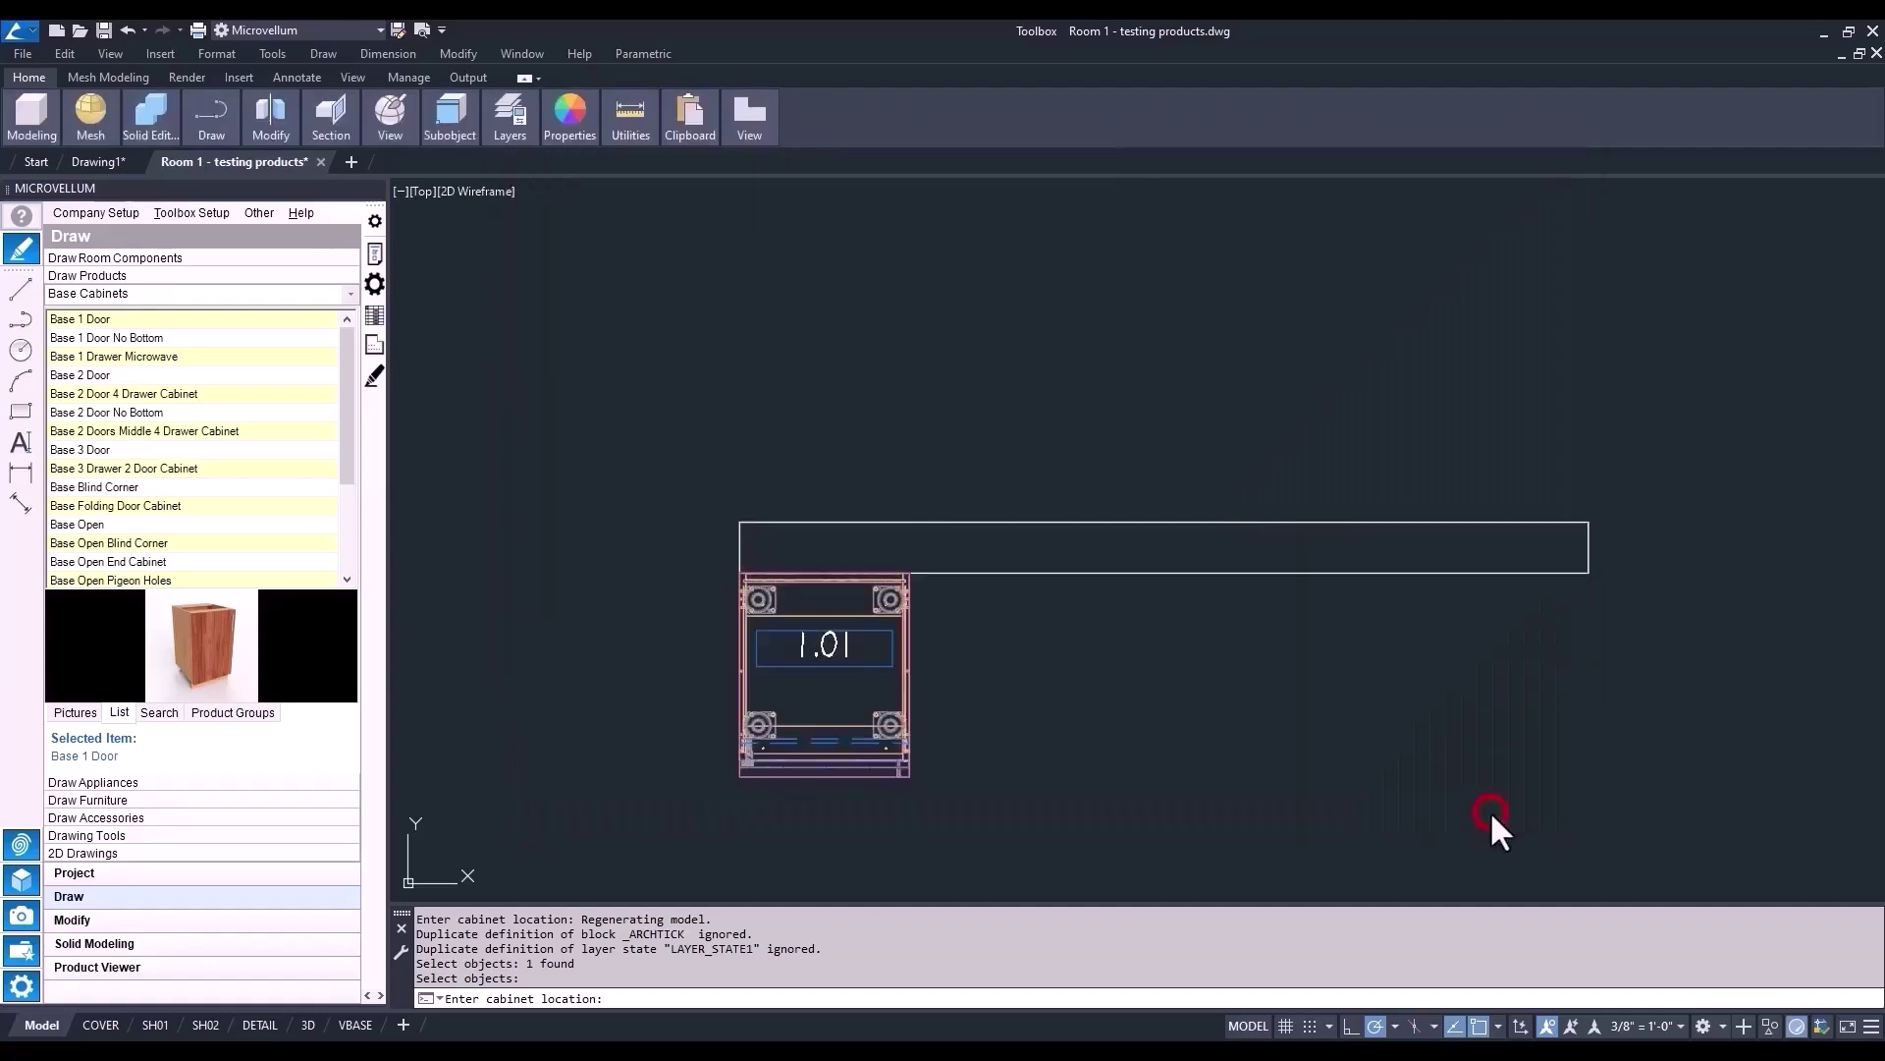
- Place a Base 1 Door cabinet on the first wall with Anchor Right at the wall's right endpoint, accepting the default prompts
{"action": "right_click", "coordinate": [150, 320]}
{"action": "left_click", "coordinate": [215, 359]}
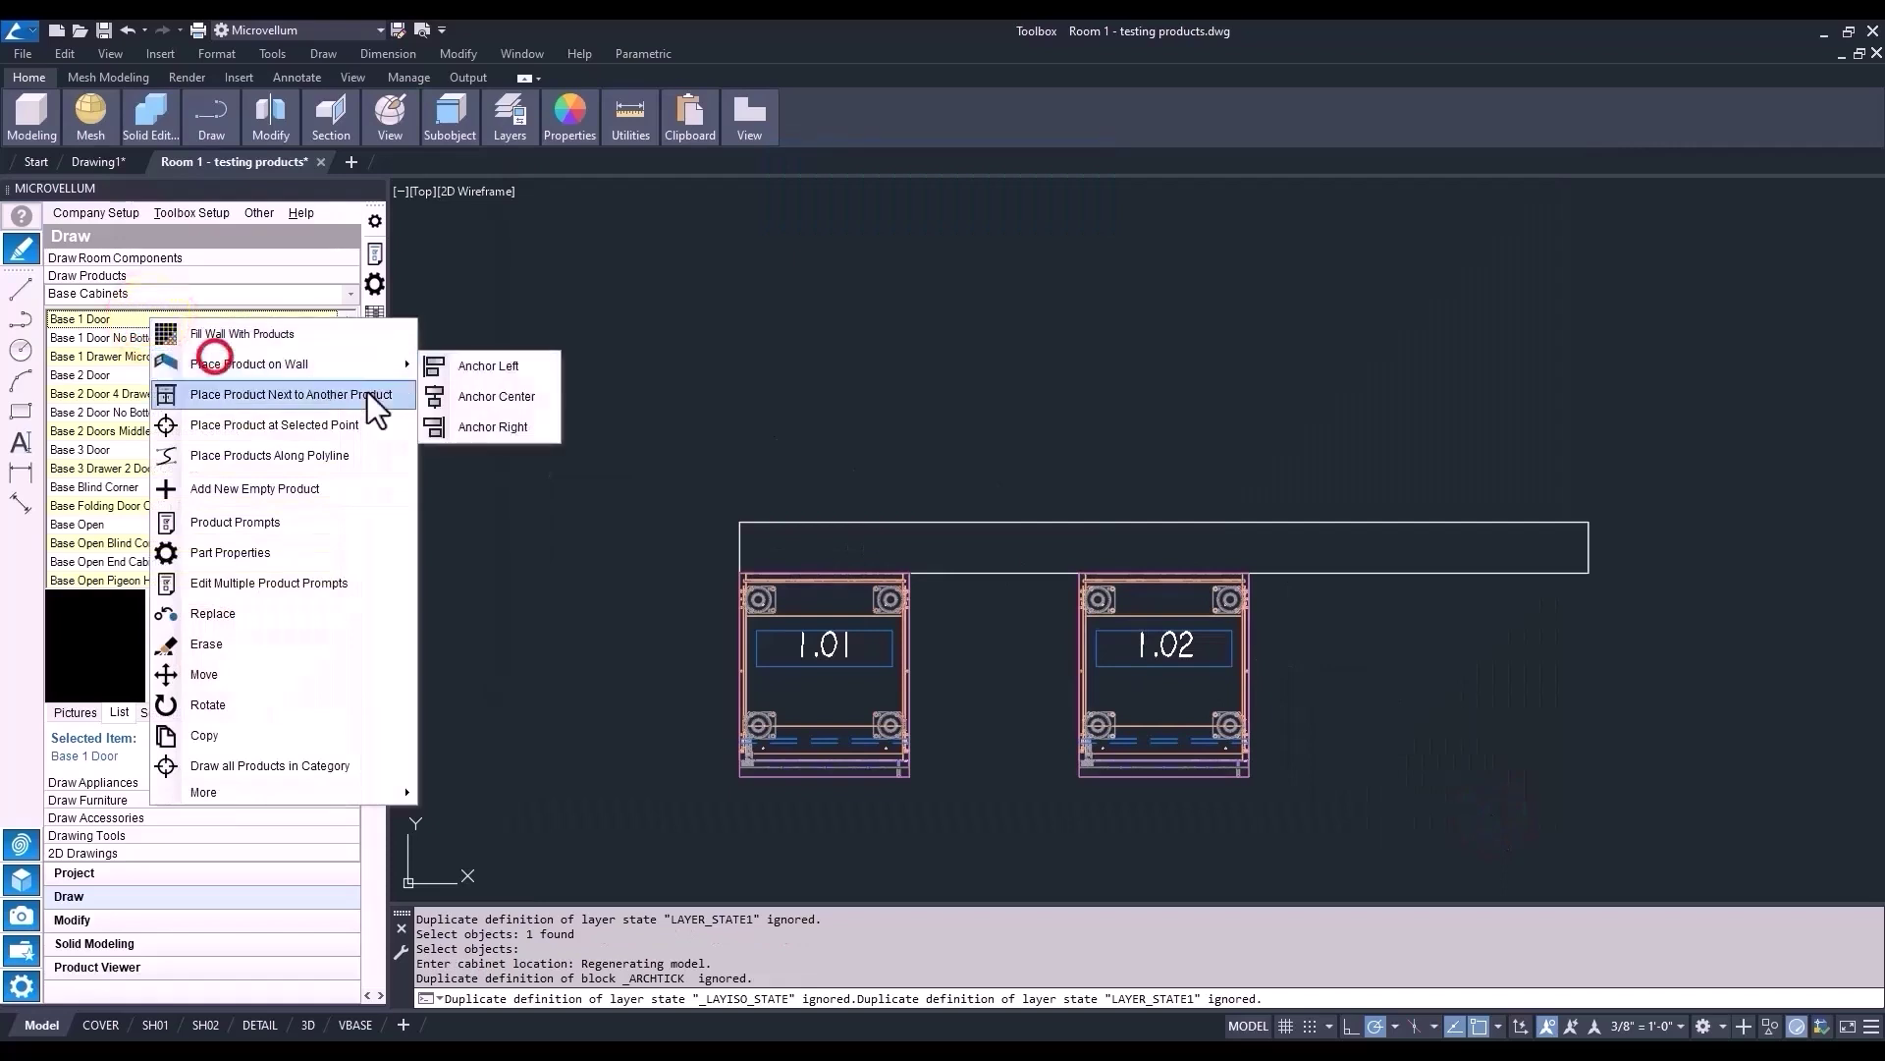
{"action": "left_click", "coordinate": [481, 436]}
{"action": "left_click", "coordinate": [1365, 566]}
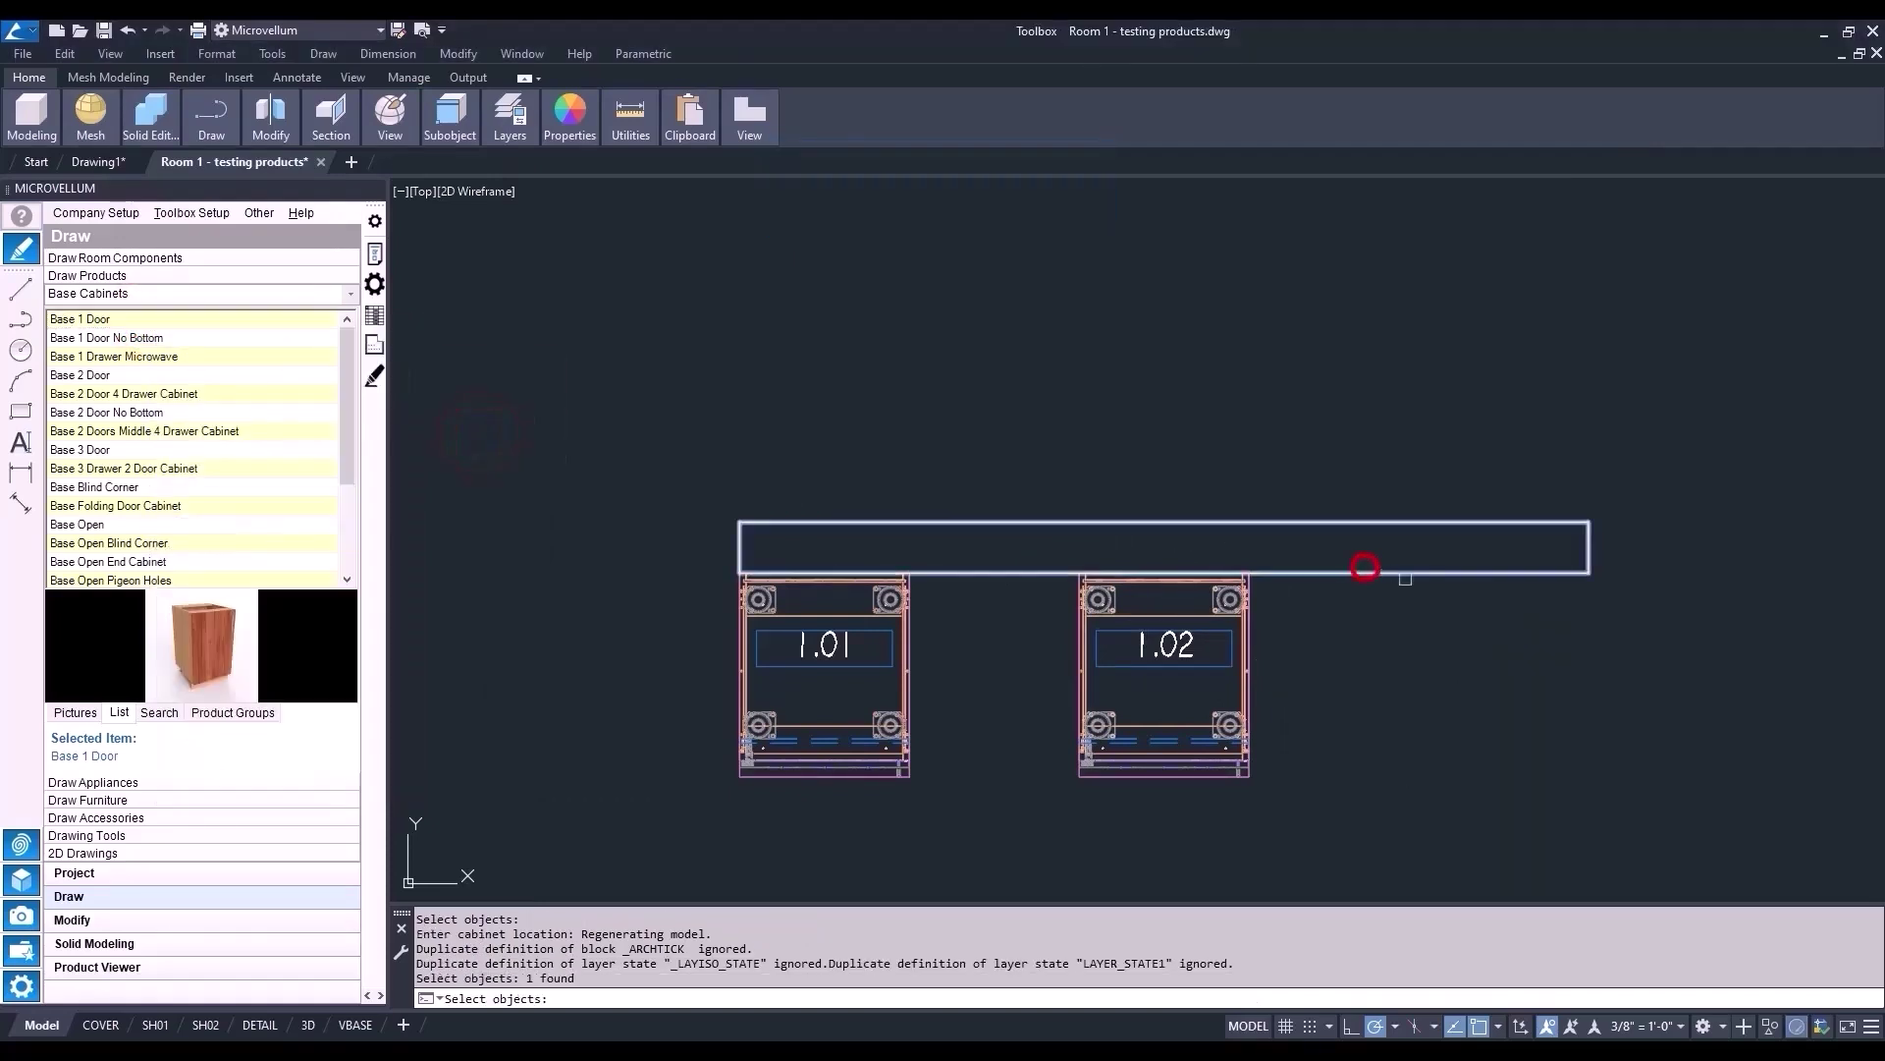
{"action": "right_click", "coordinate": [1456, 581]}
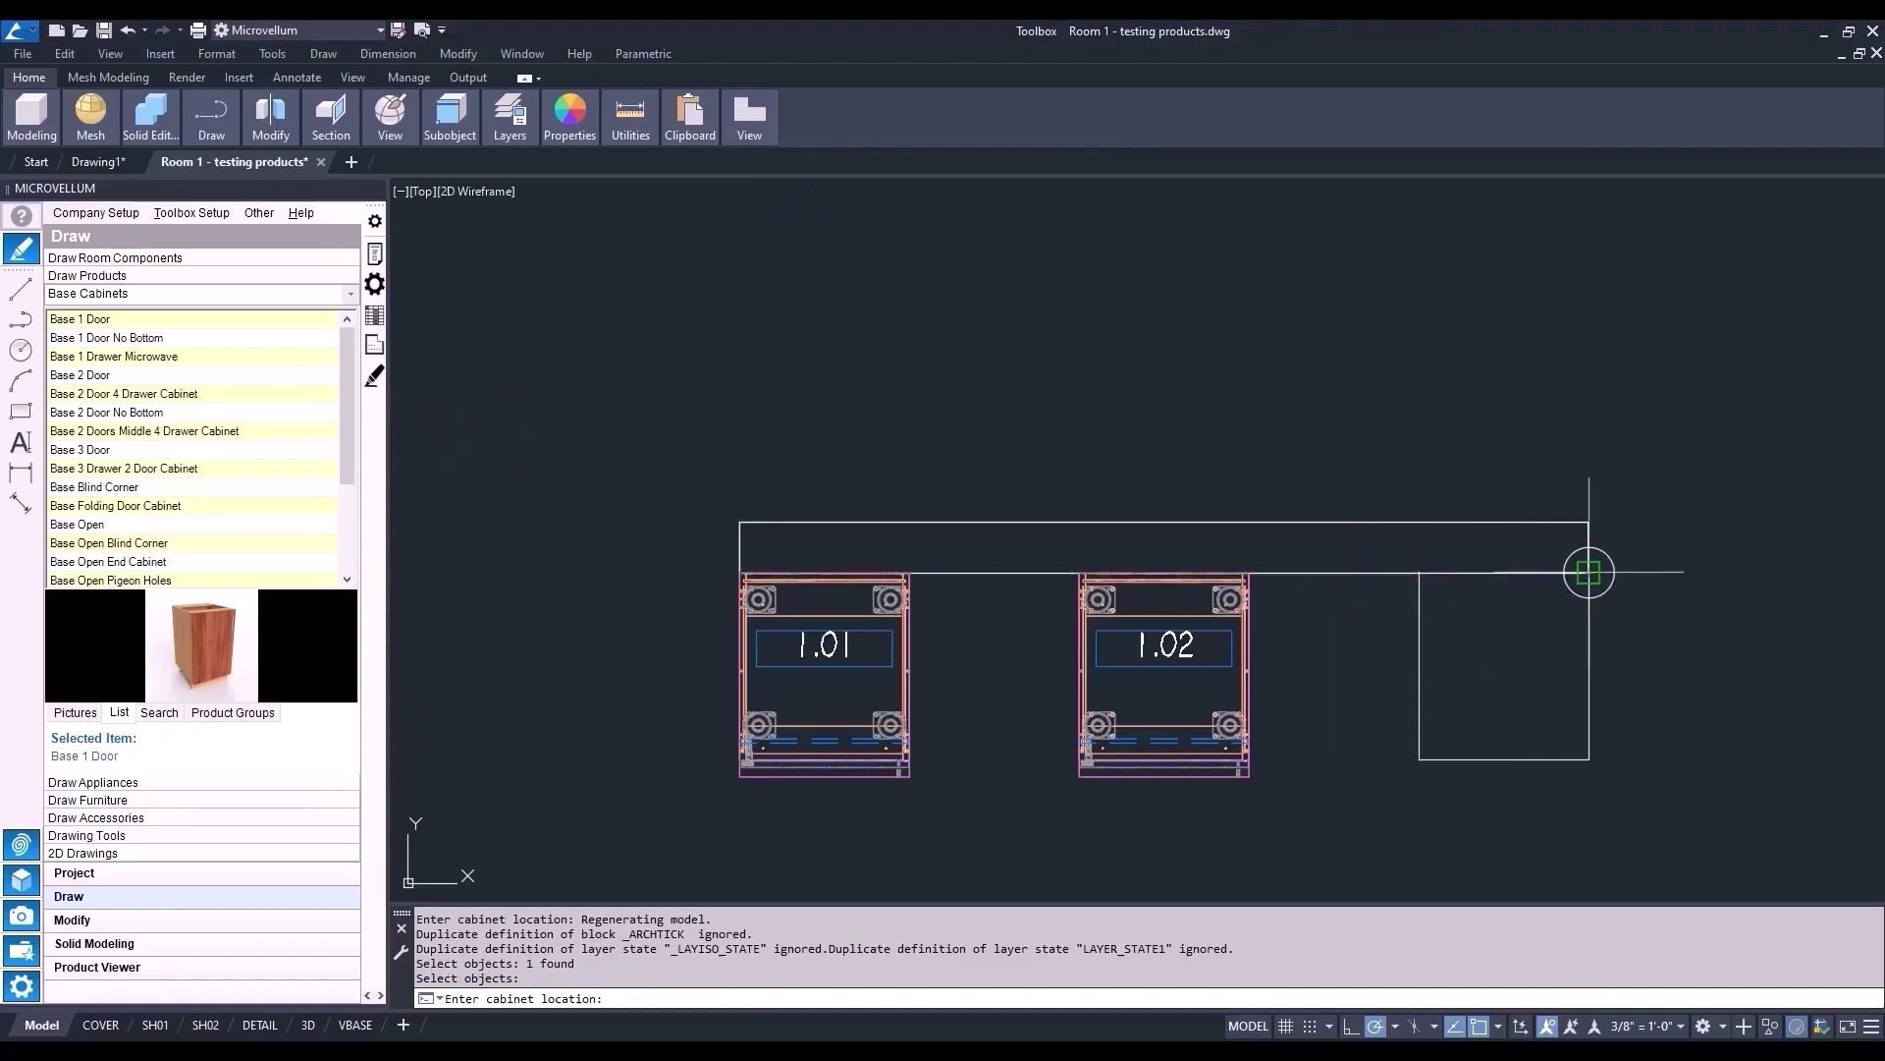
{"action": "left_click", "coordinate": [1588, 573]}
{"action": "left_click", "coordinate": [1466, 818]}
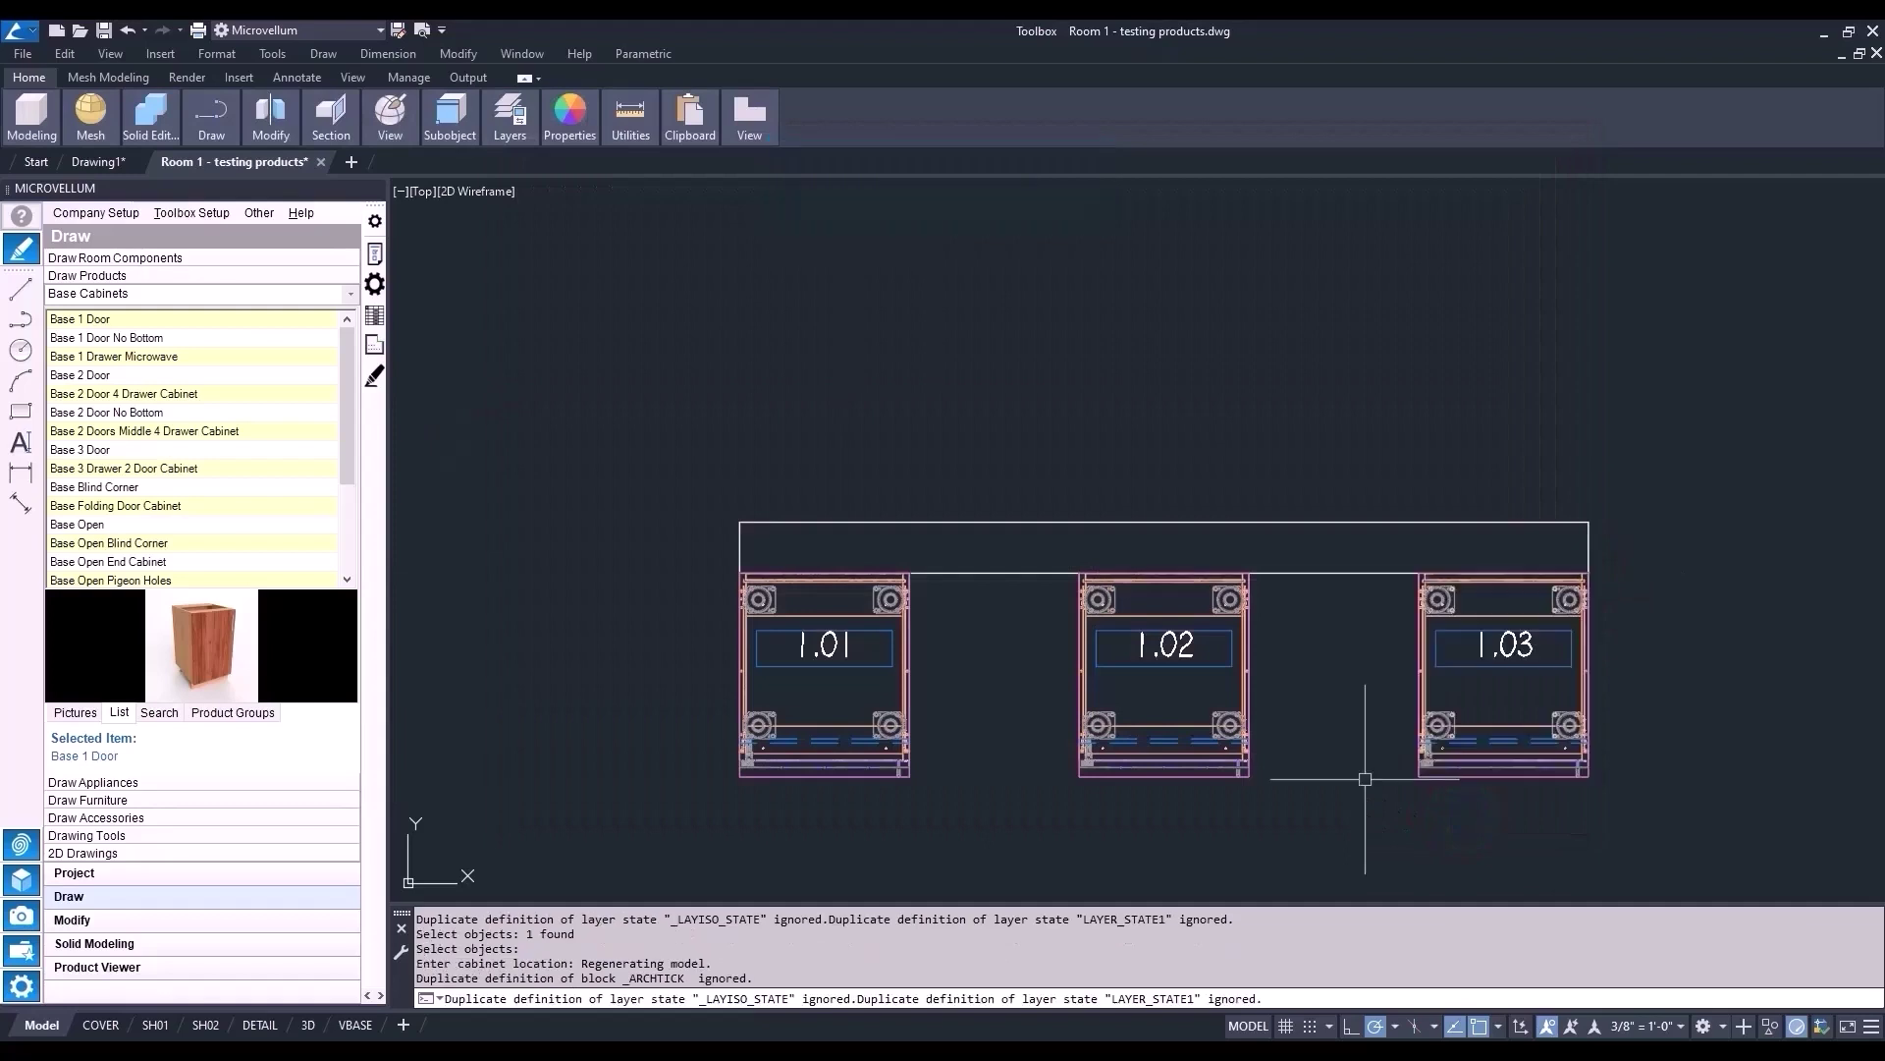
- Place a Base 1 Door cabinet on the second wall with Anchor Center at the wall's right endpoint, accepting the default prompts
{"action": "scroll", "coordinate": [959, 619], "scroll_direction": "down", "scroll_amount": 2}
{"action": "mouse_move", "coordinate": [1411, 677]}
{"action": "middle_mouse_down"}
{"action": "mouse_move", "coordinate": [1460, 690]}
{"action": "mouse_move", "coordinate": [674, 694]}
{"action": "middle_mouse_up"}
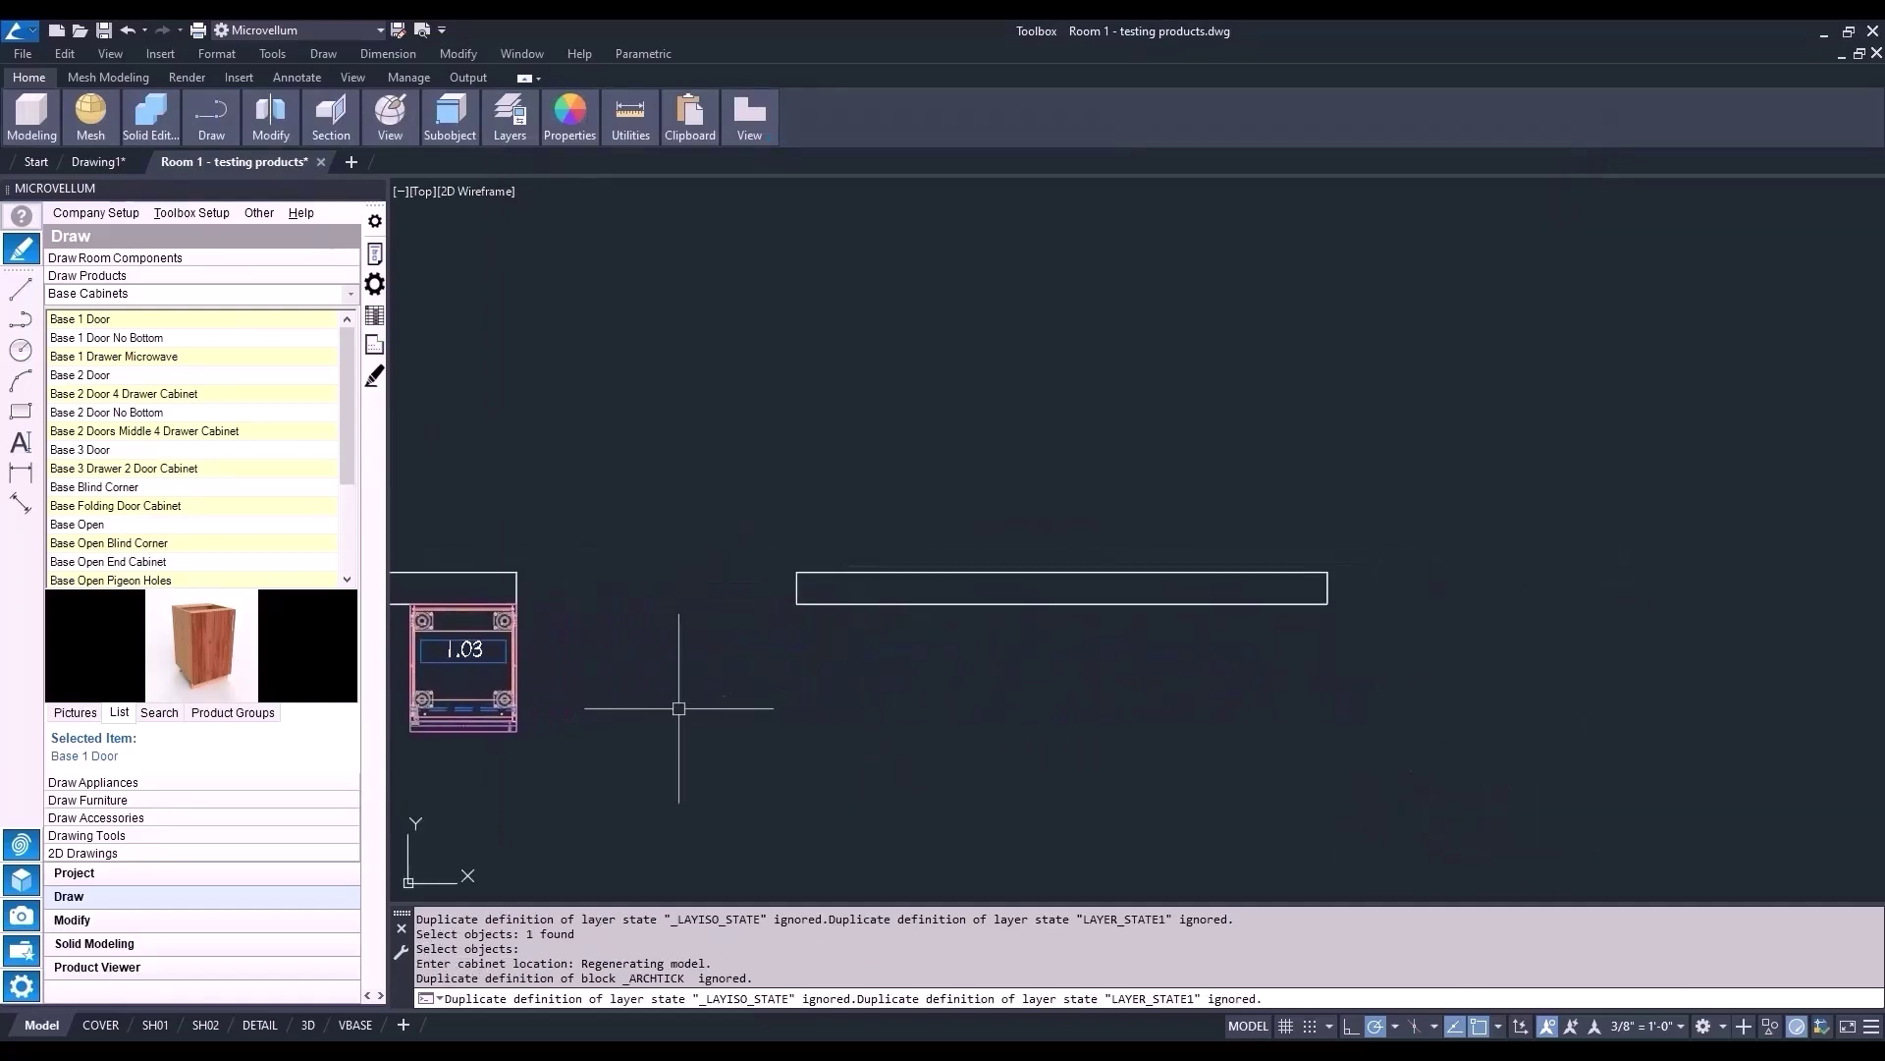
{"action": "right_click", "coordinate": [182, 322]}
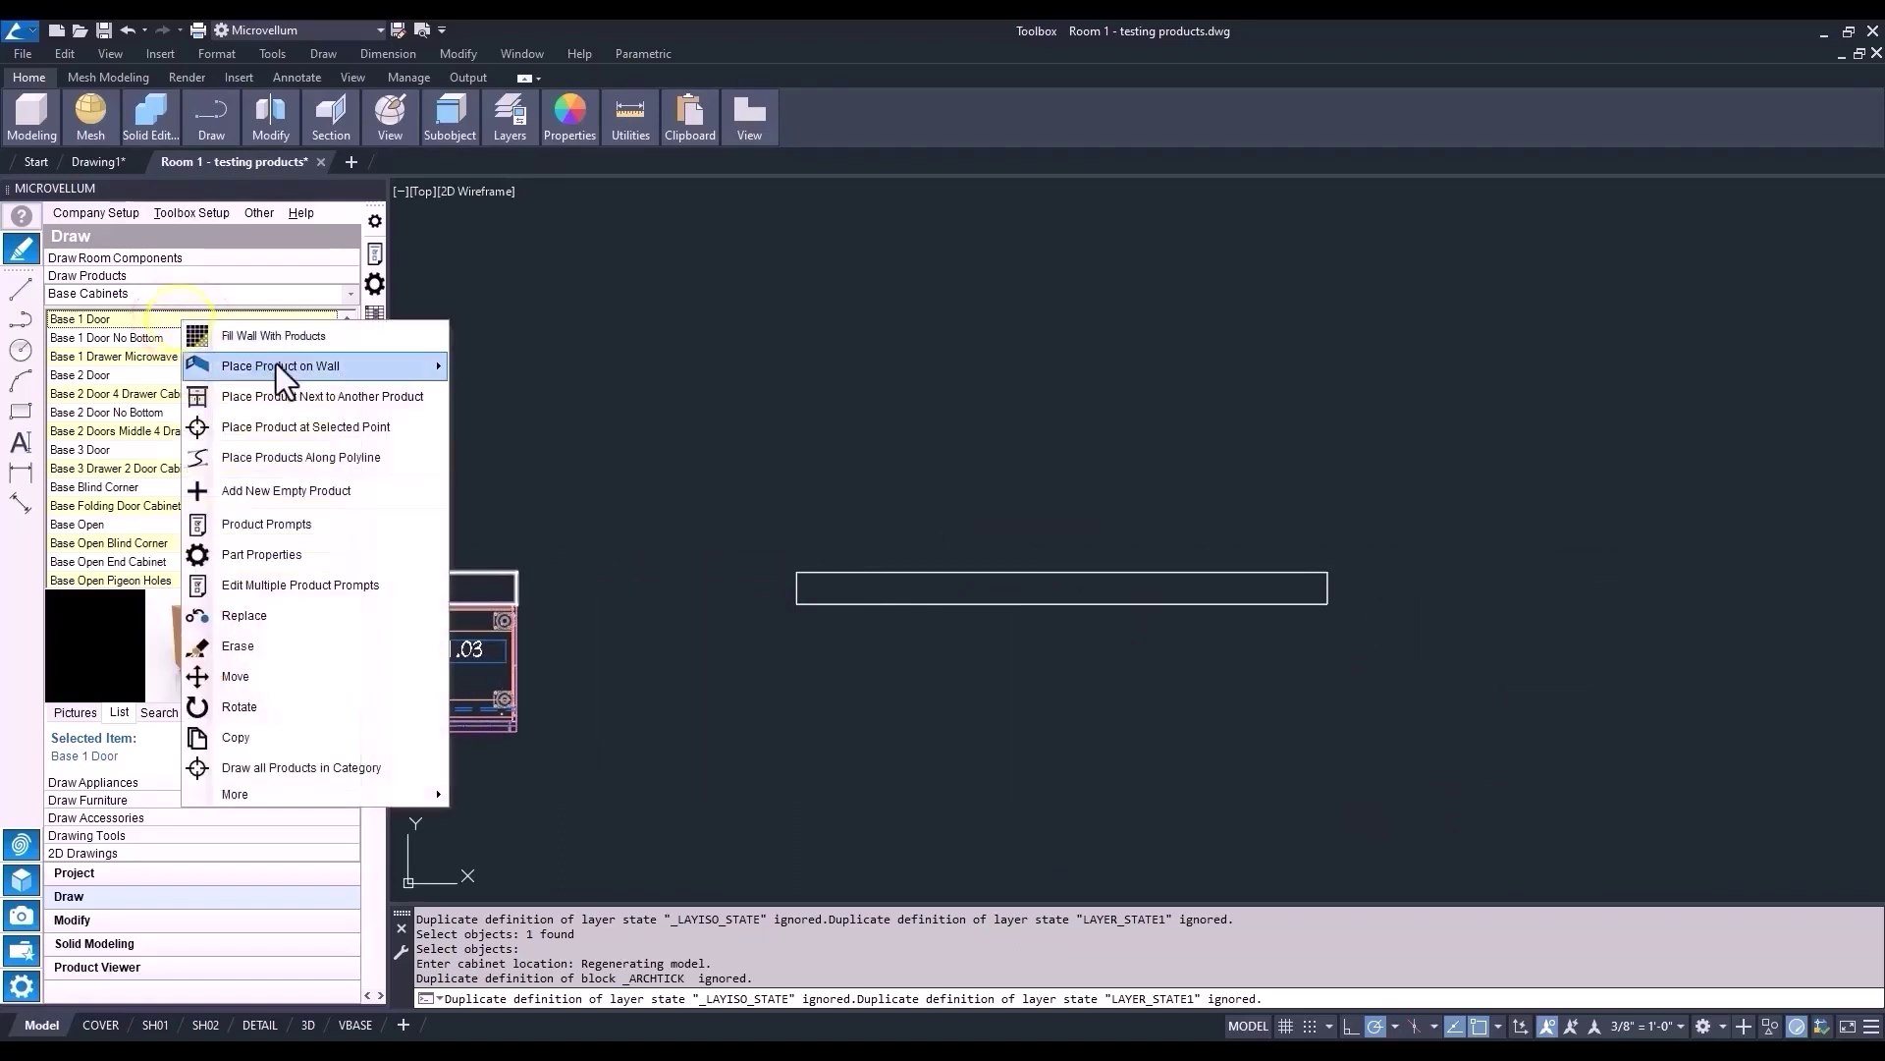
{"action": "mouse_move", "coordinate": [284, 367]}
{"action": "left_click", "coordinate": [511, 396]}
{"action": "left_click", "coordinate": [941, 601]}
{"action": "key", "text": "Return"}
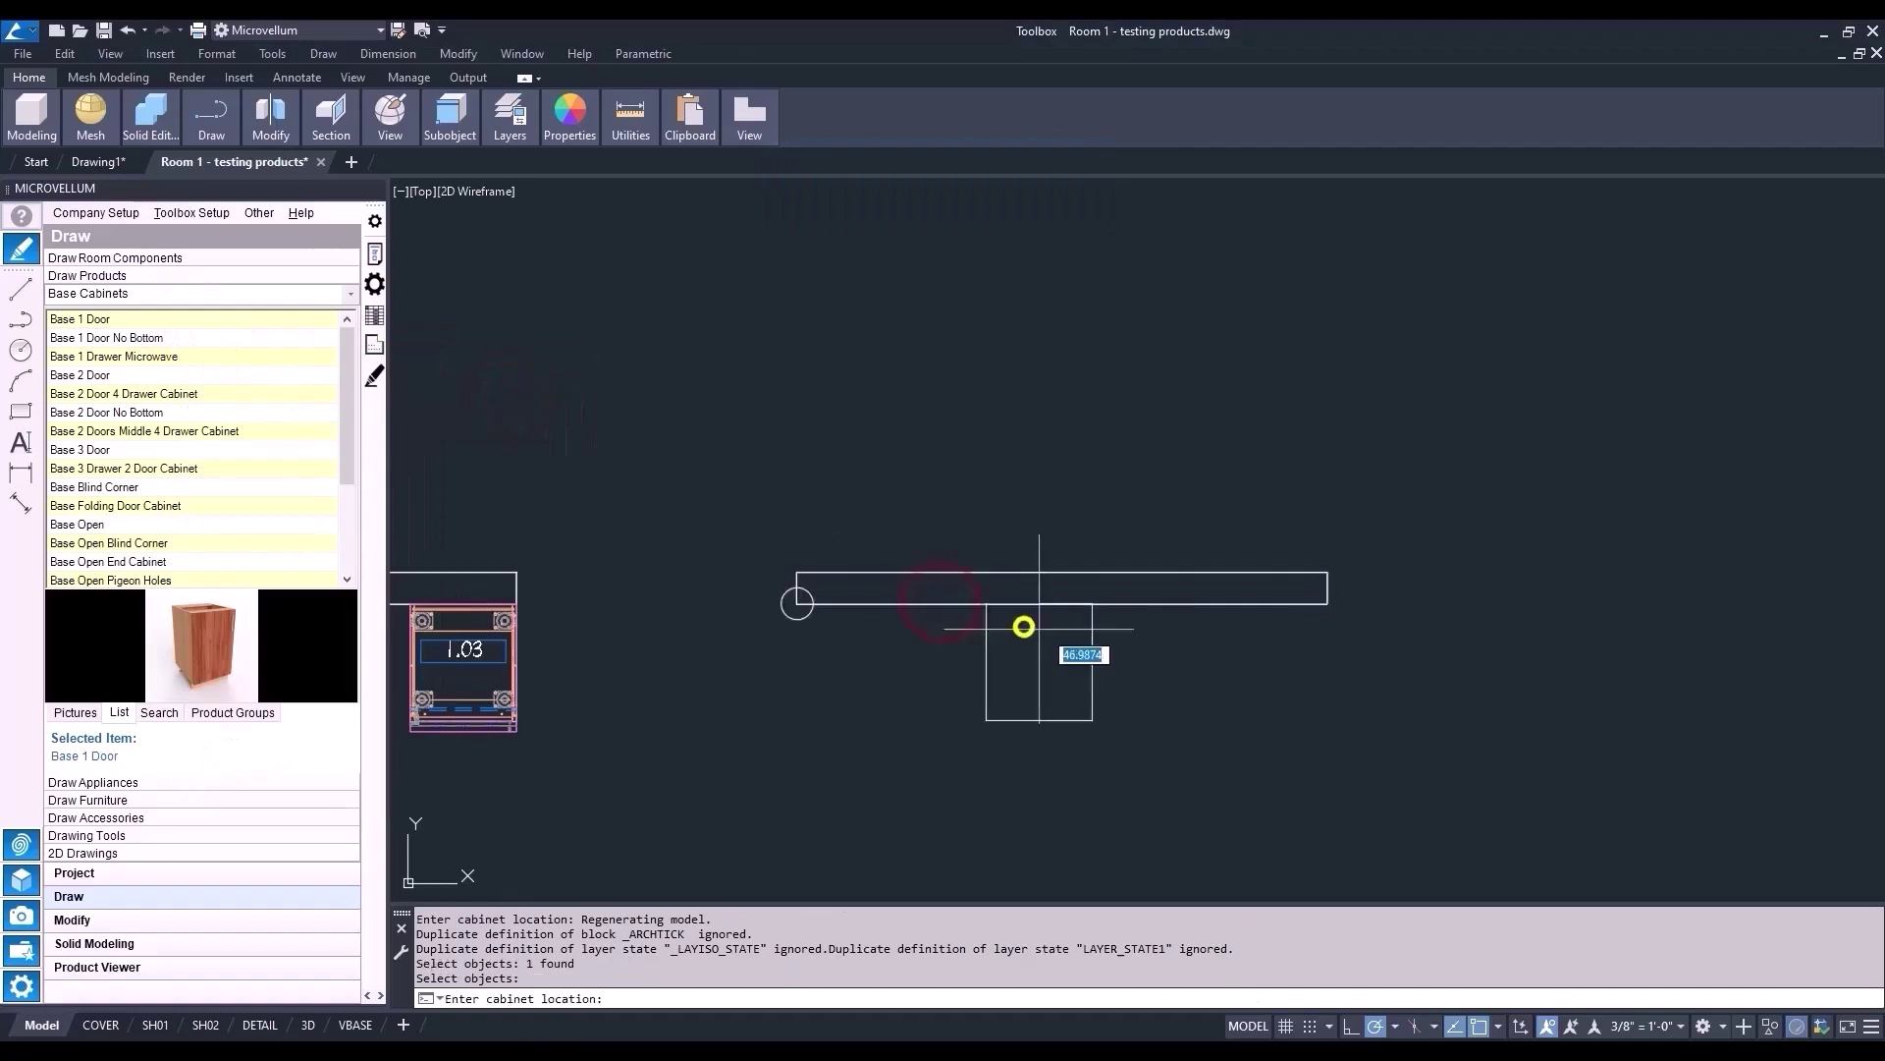
{"action": "left_click", "coordinate": [1328, 603]}
{"action": "left_click", "coordinate": [1489, 823]}
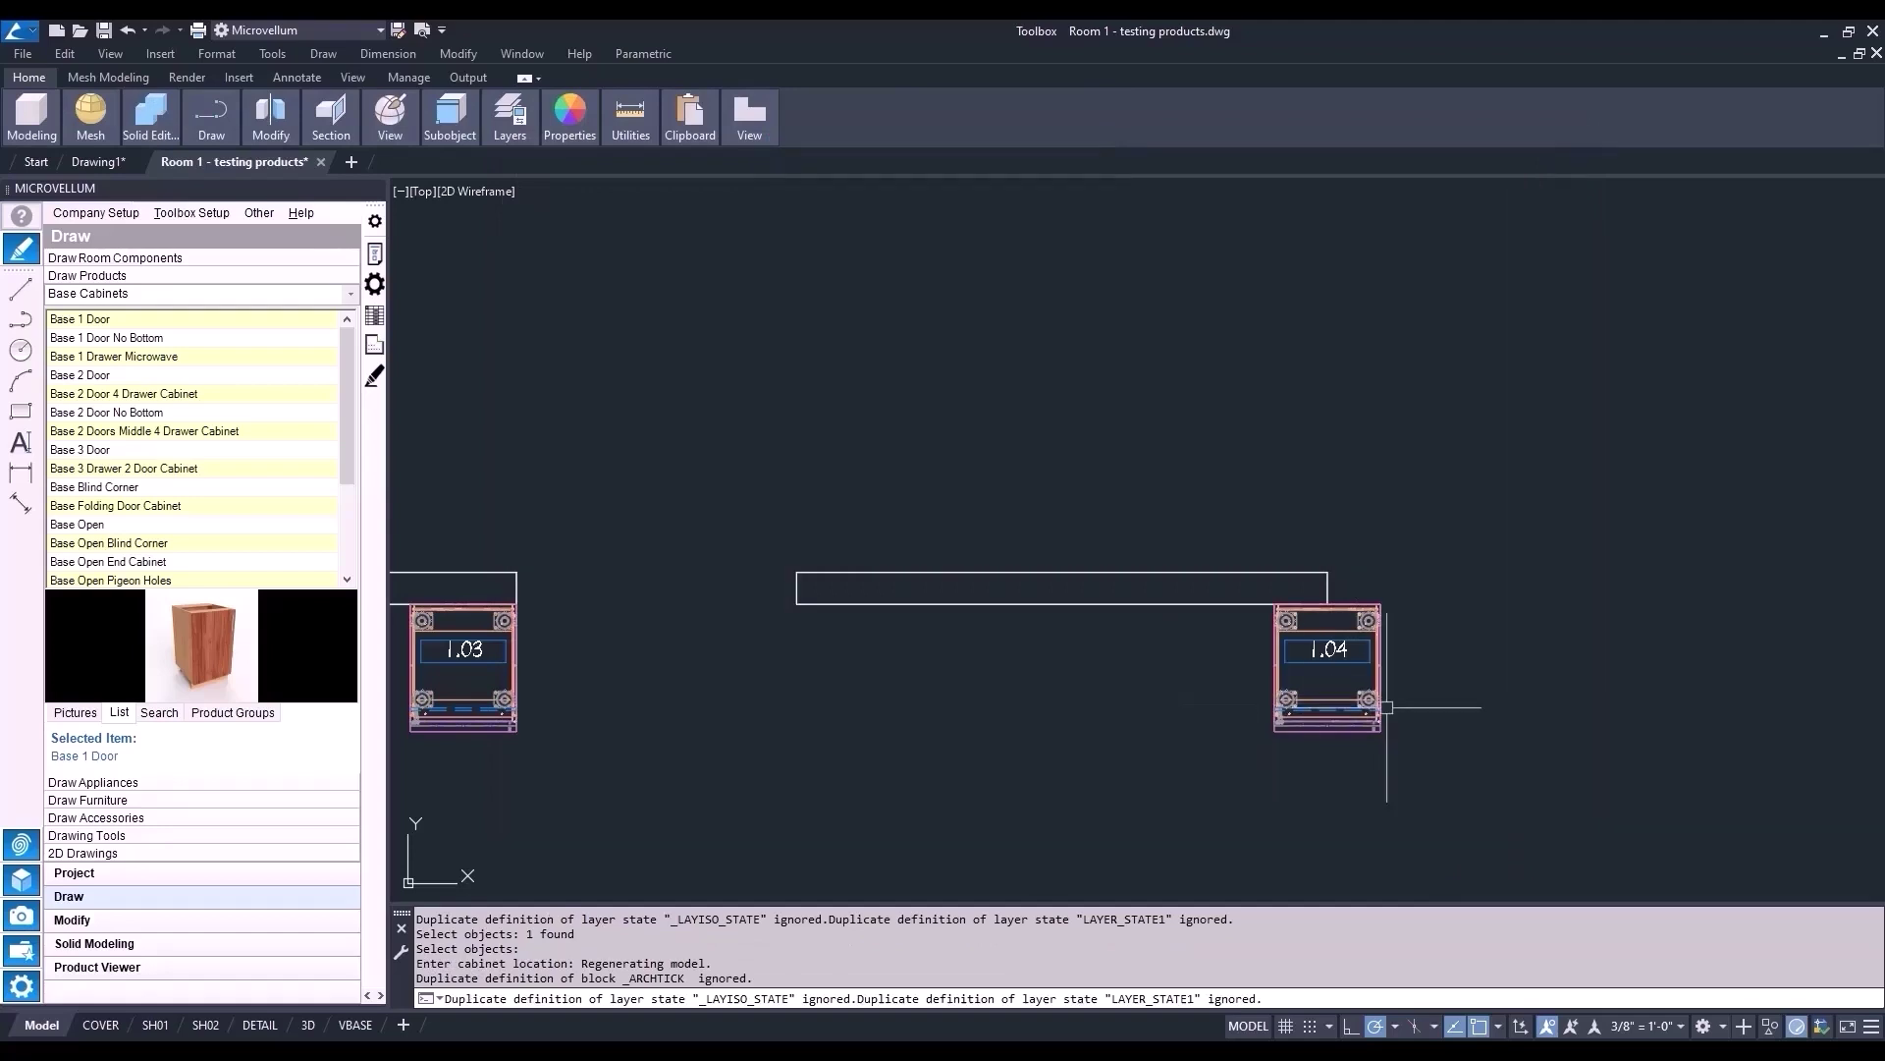
- Place a Base 1 Door cabinet with Anchor Left at a freely picked point slightly left of the second wall's middle, accepting the default prompts
{"action": "scroll", "coordinate": [1343, 696], "scroll_direction": "up", "scroll_amount": 2}
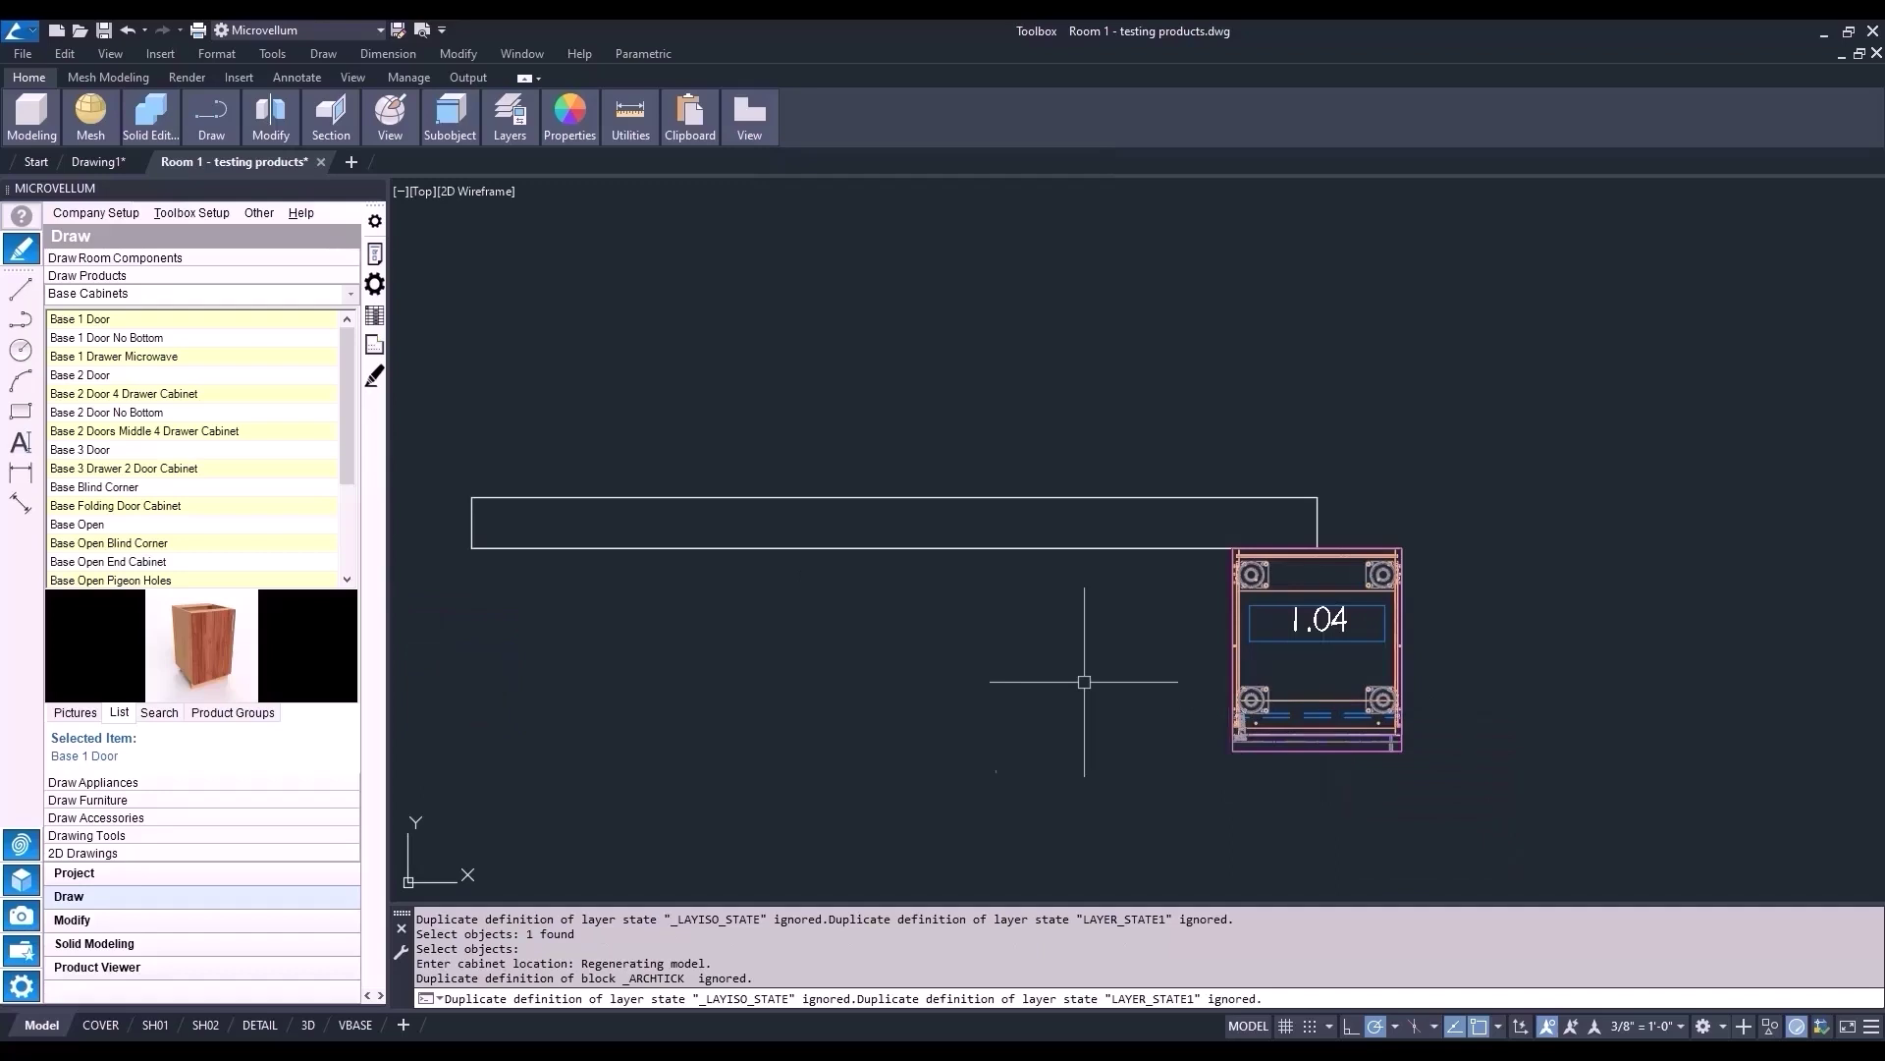
{"action": "middle_click_drag", "start_coordinate": [909, 674], "coordinate": [1078, 678]}
{"action": "right_click", "coordinate": [135, 327]}
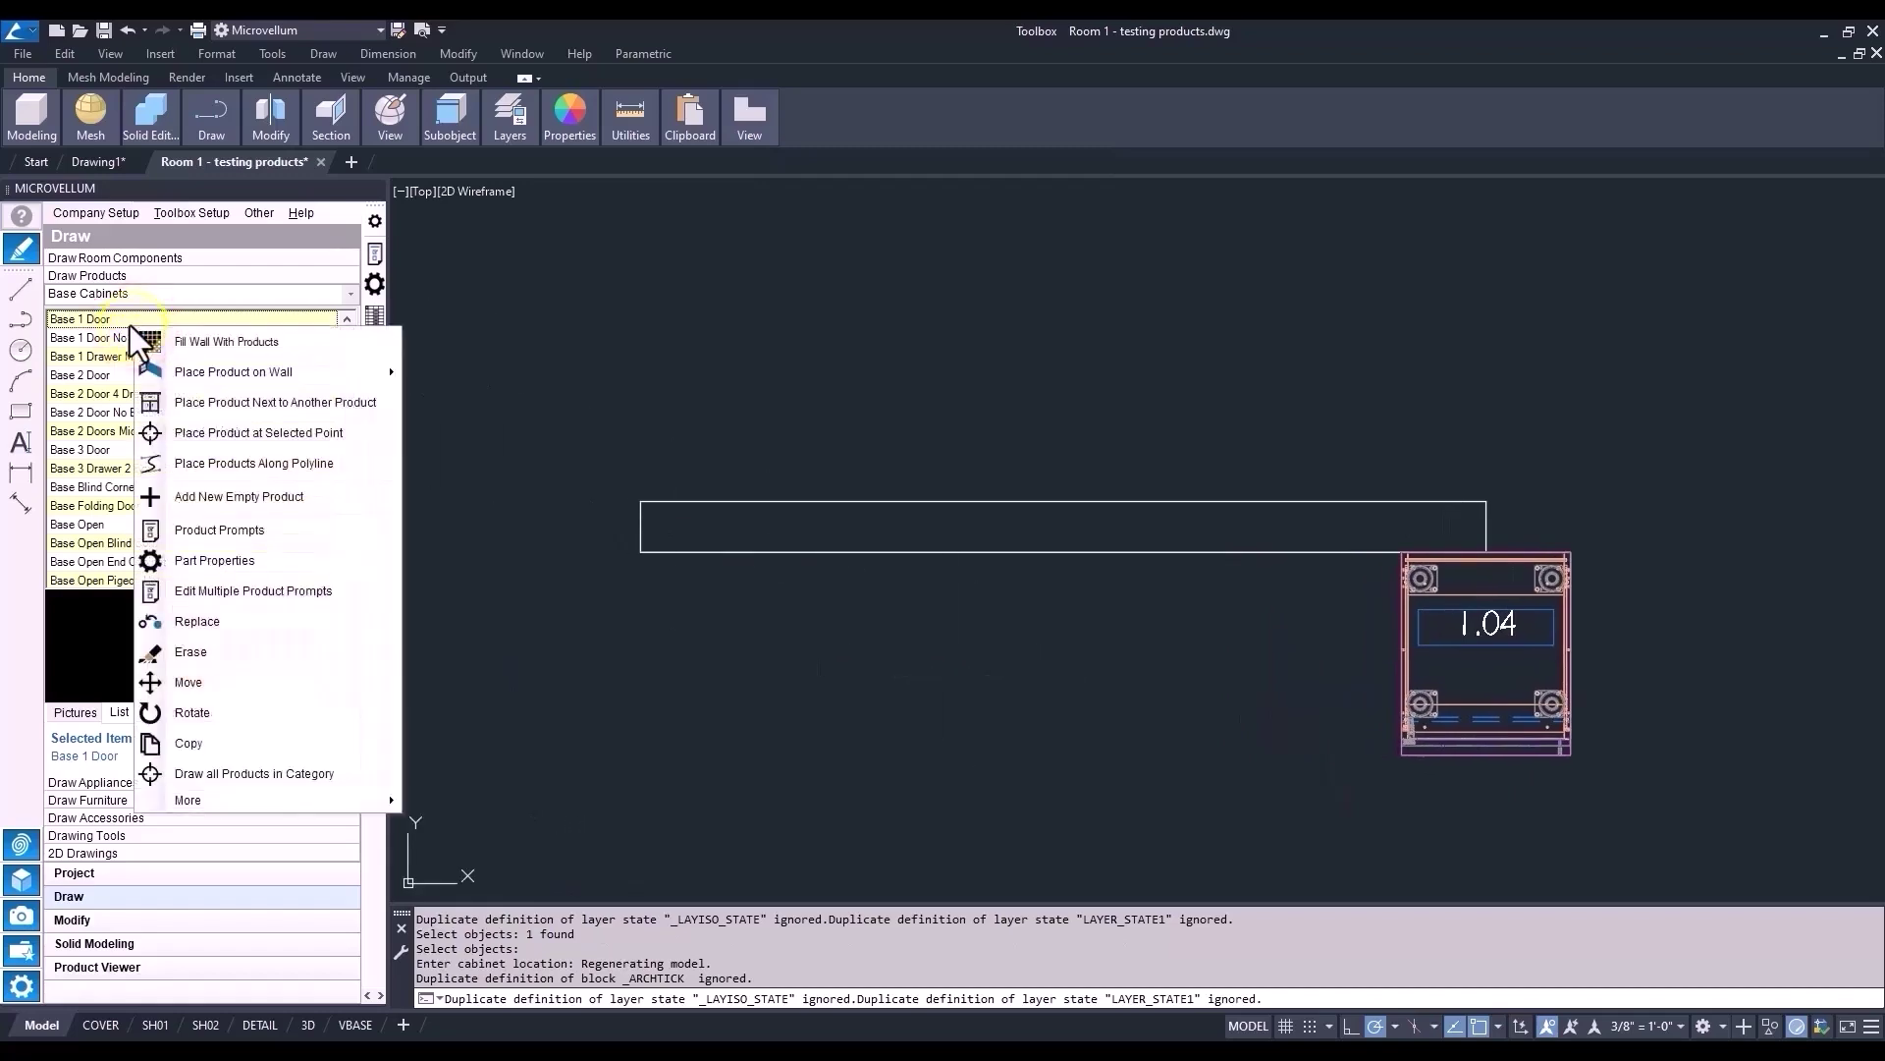
{"action": "left_click", "coordinate": [218, 371]}
{"action": "left_click", "coordinate": [464, 378]}
{"action": "left_click", "coordinate": [745, 552]}
{"action": "key", "text": "Return"}
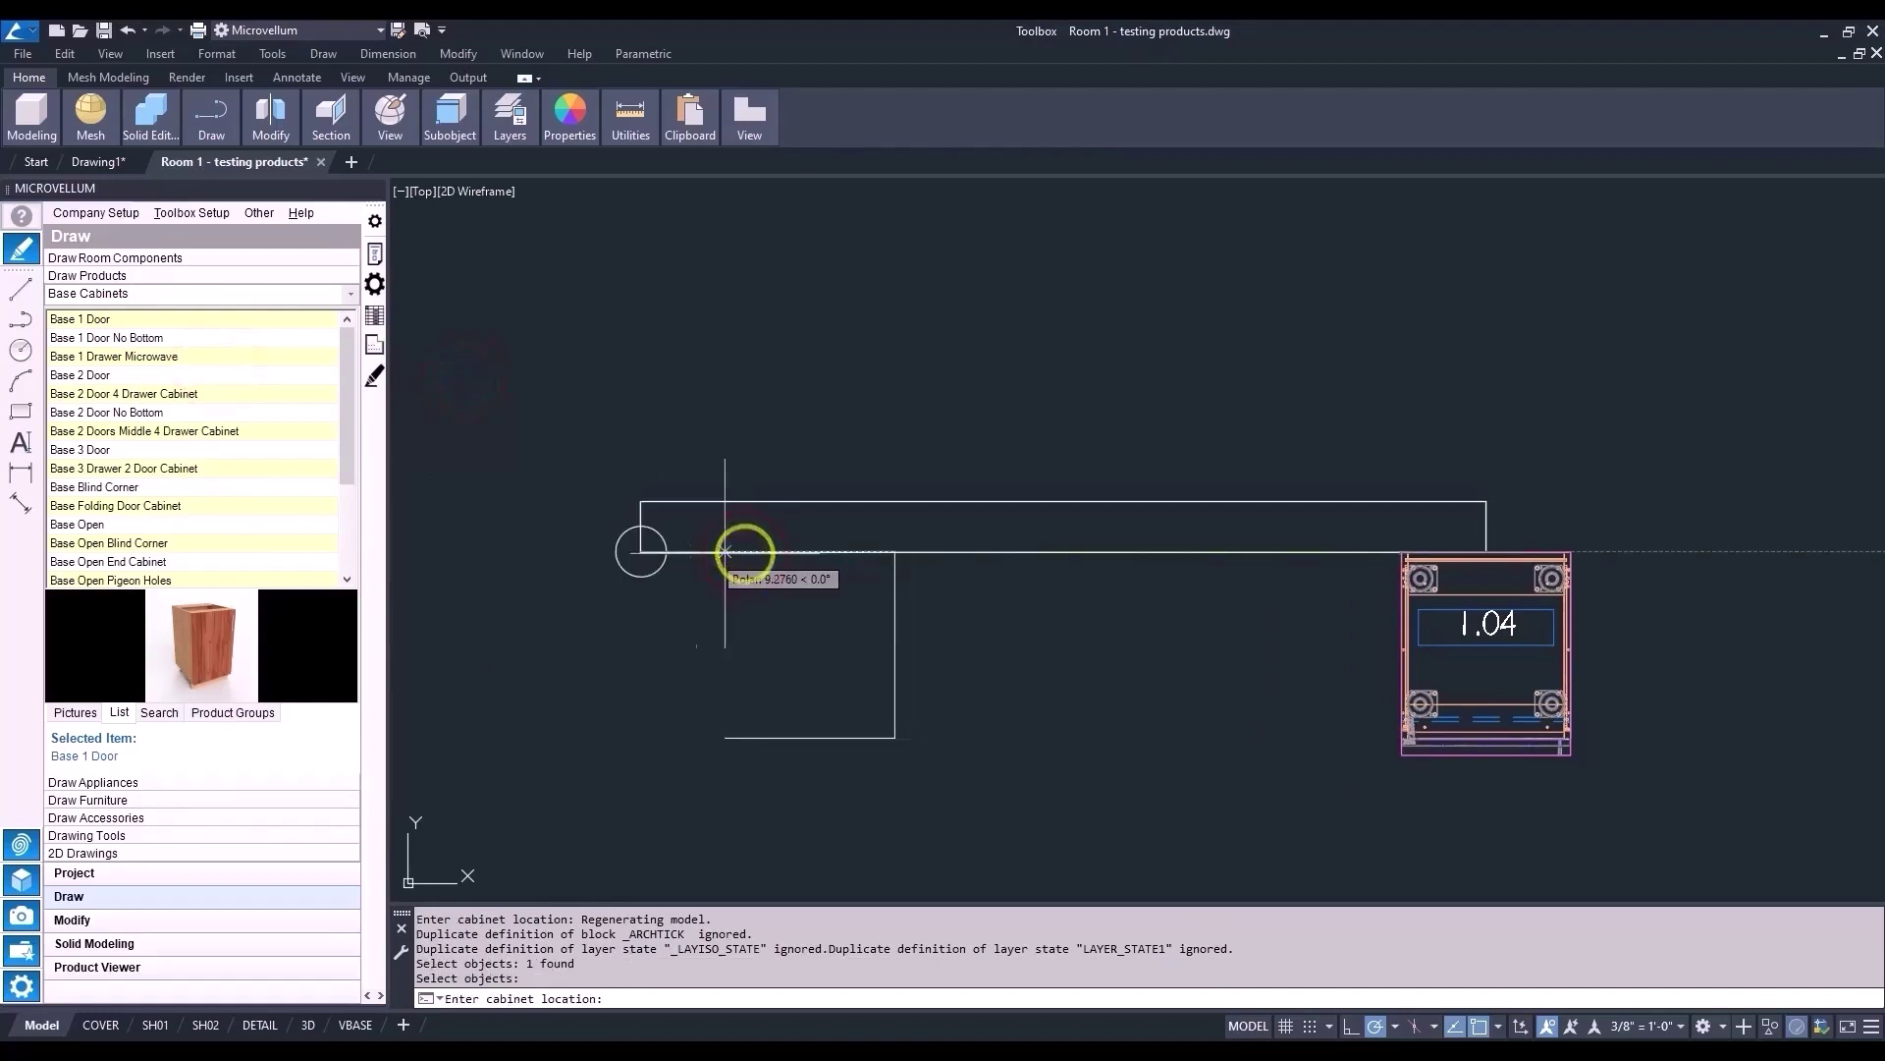
{"action": "left_click", "coordinate": [986, 551]}
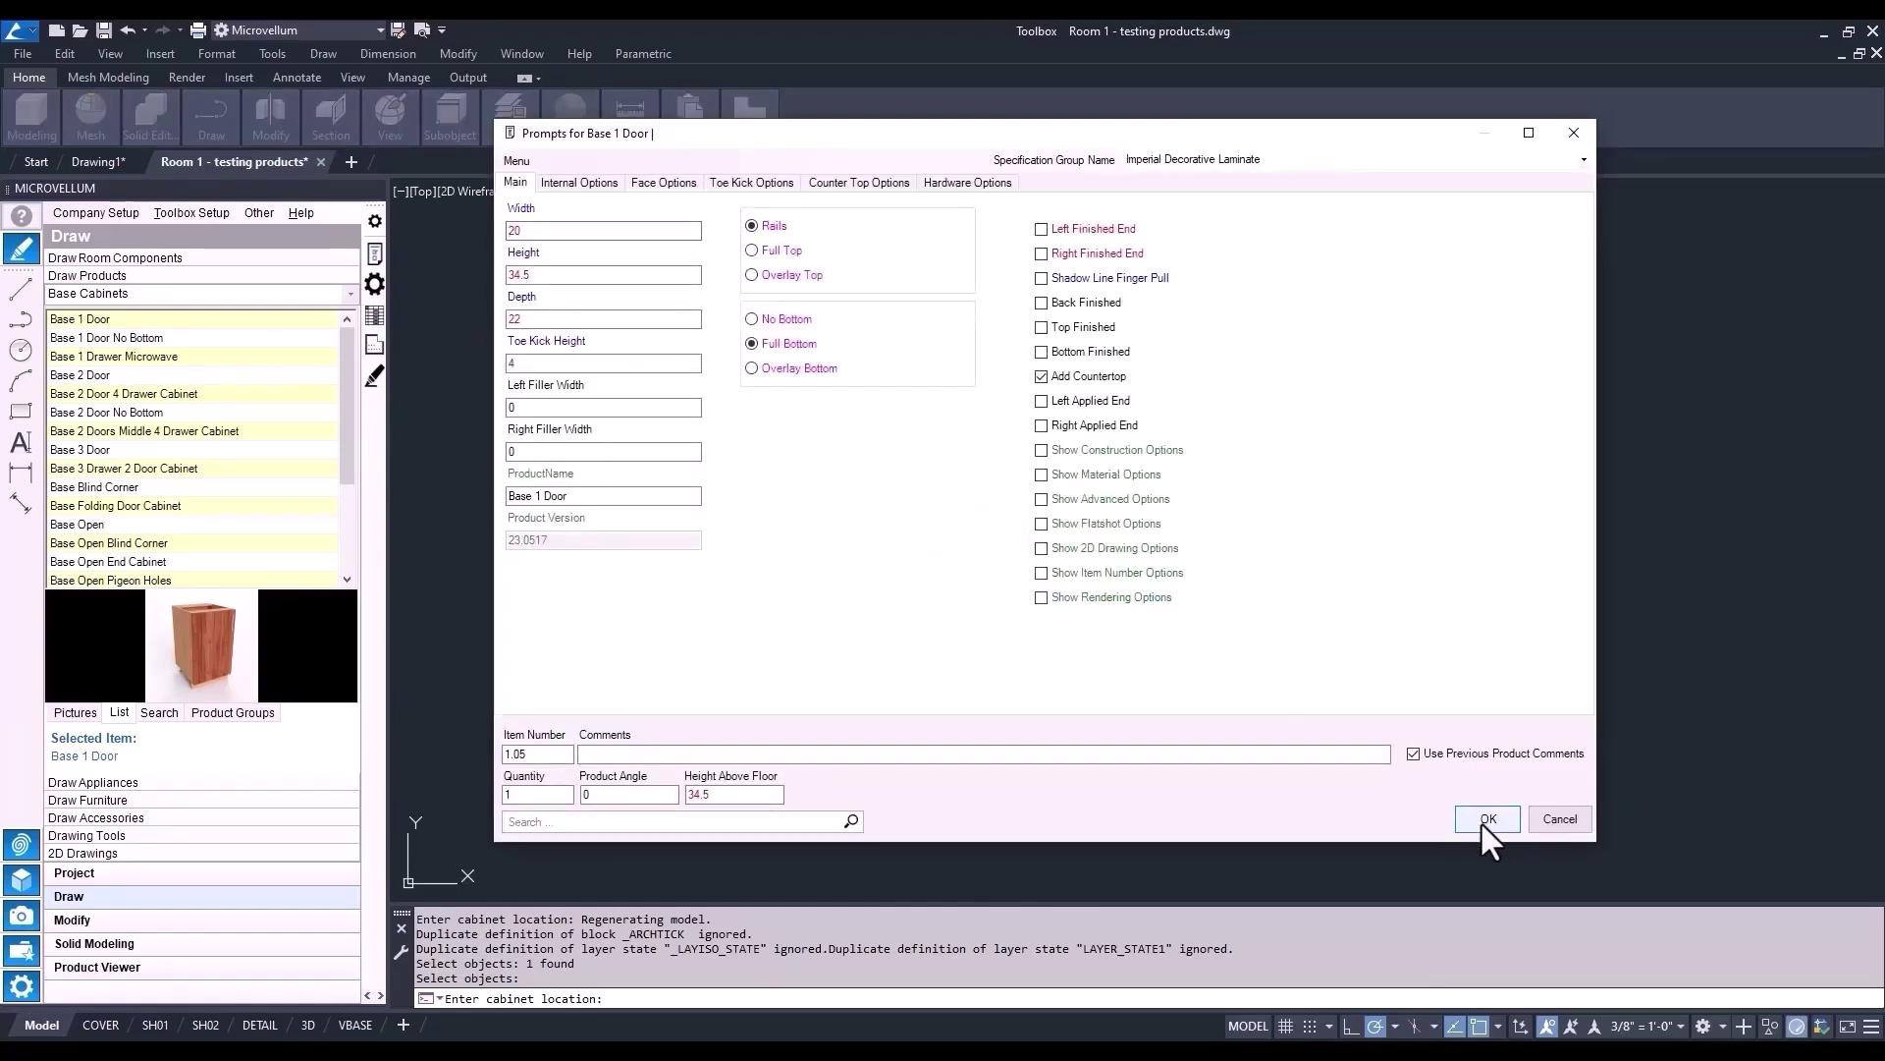
{"action": "left_click", "coordinate": [1488, 819]}
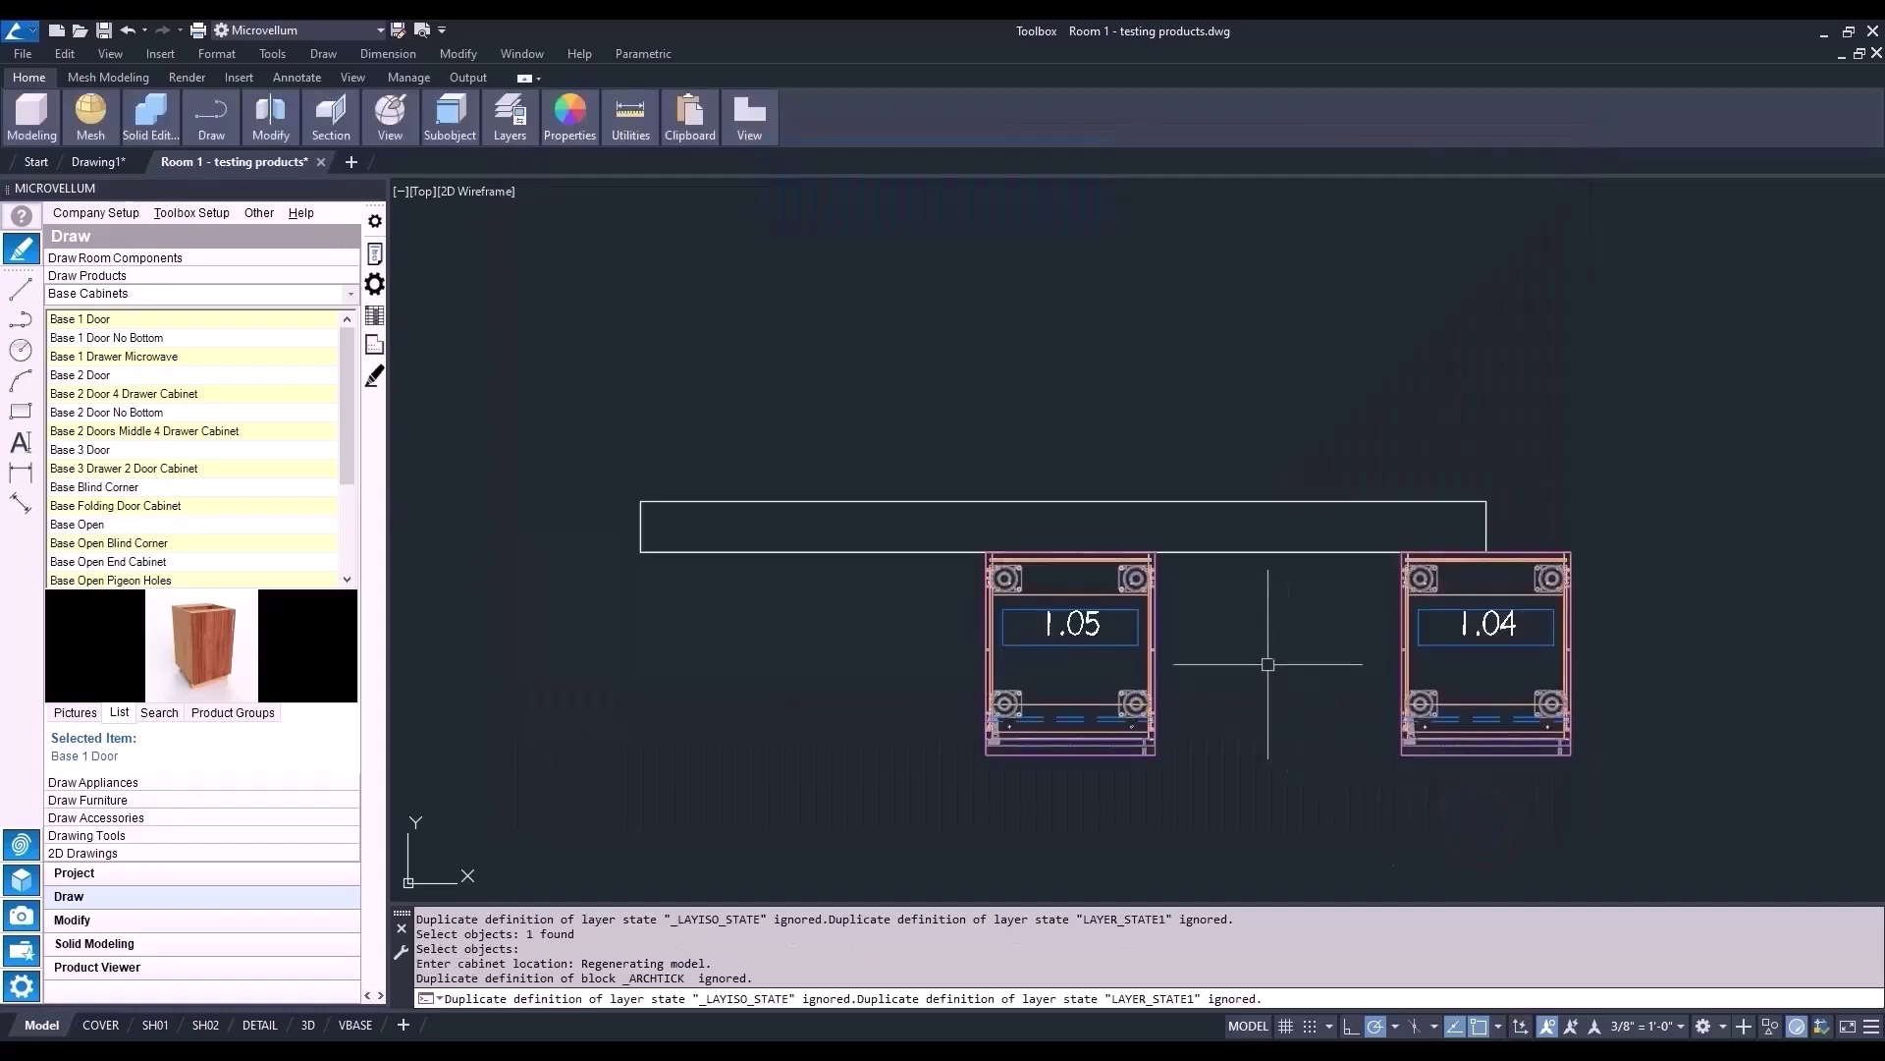
- Place a Base 1 Door cabinet with Anchor Left at a distance of 3 from the second wall's left end, accepting the default prompts
{"action": "left_click", "coordinate": [153, 324]}
{"action": "right_click", "coordinate": [153, 326]}
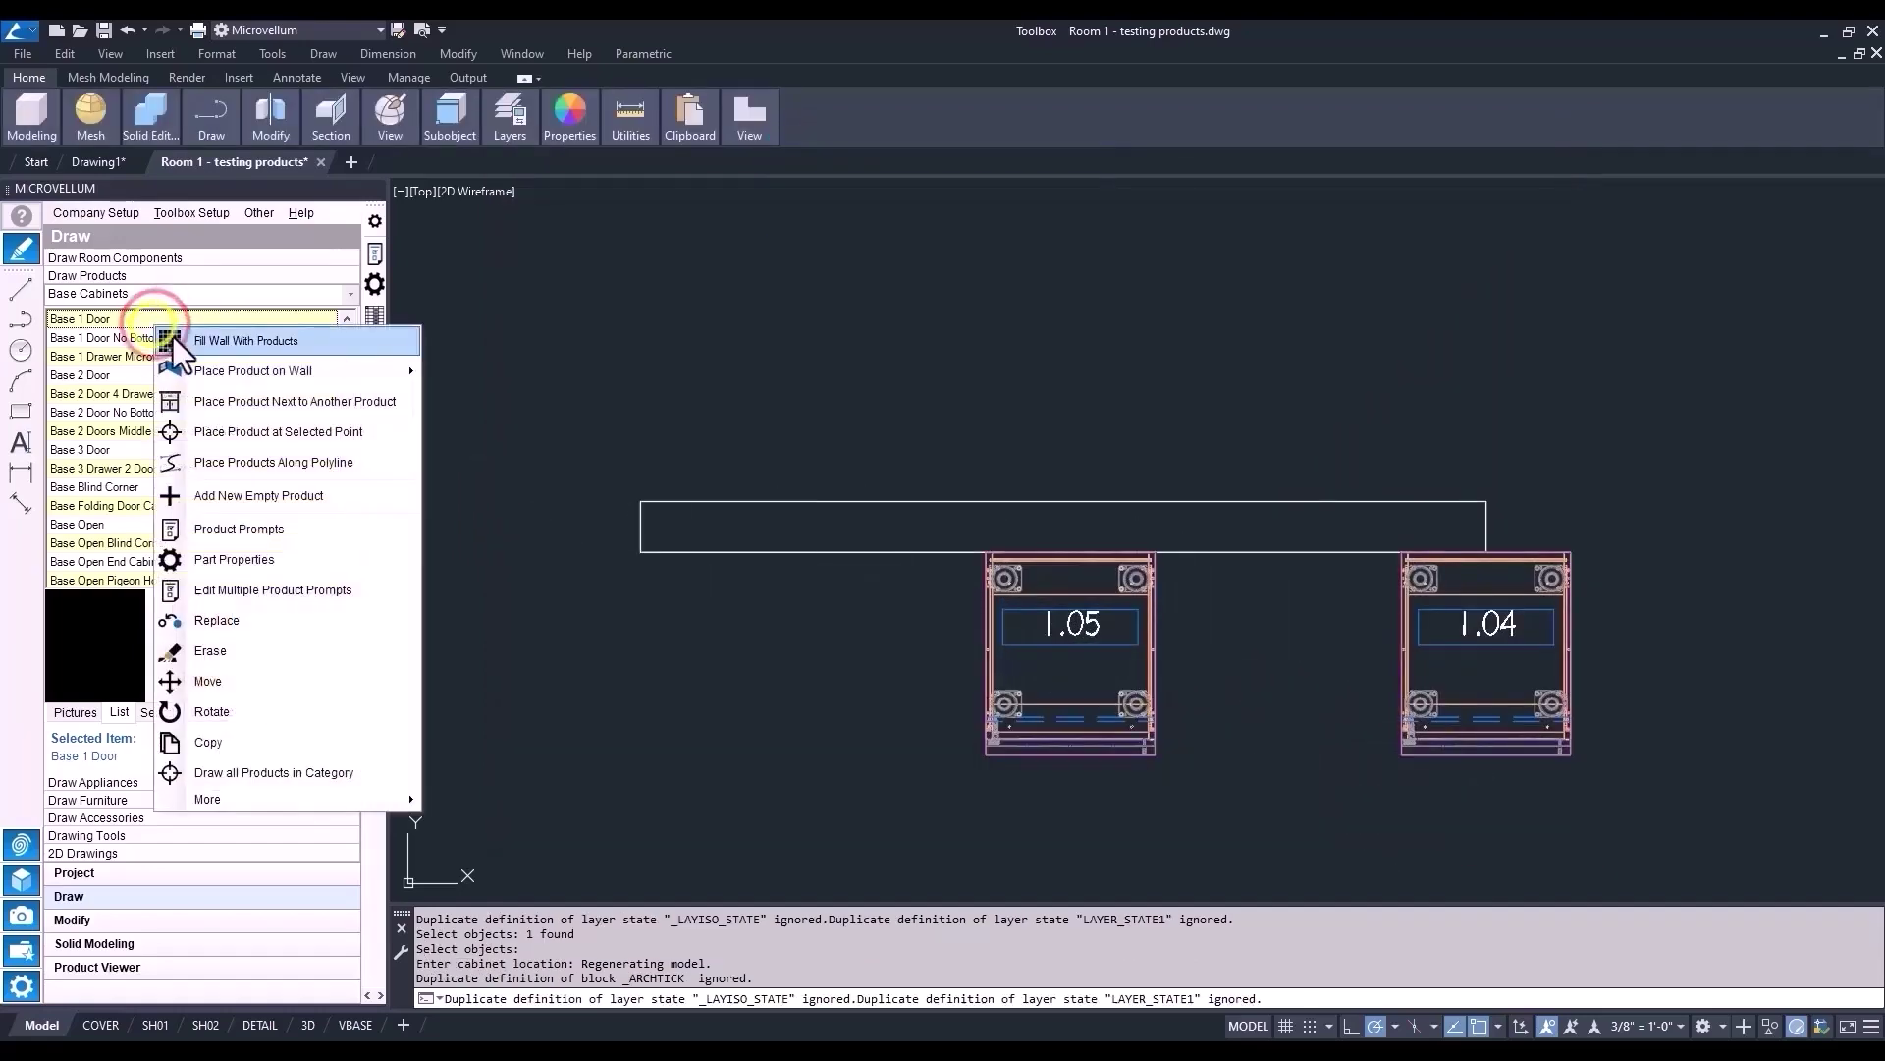
{"action": "mouse_move", "coordinate": [240, 368]}
{"action": "left_click", "coordinate": [507, 374]}
{"action": "left_click", "coordinate": [672, 550]}
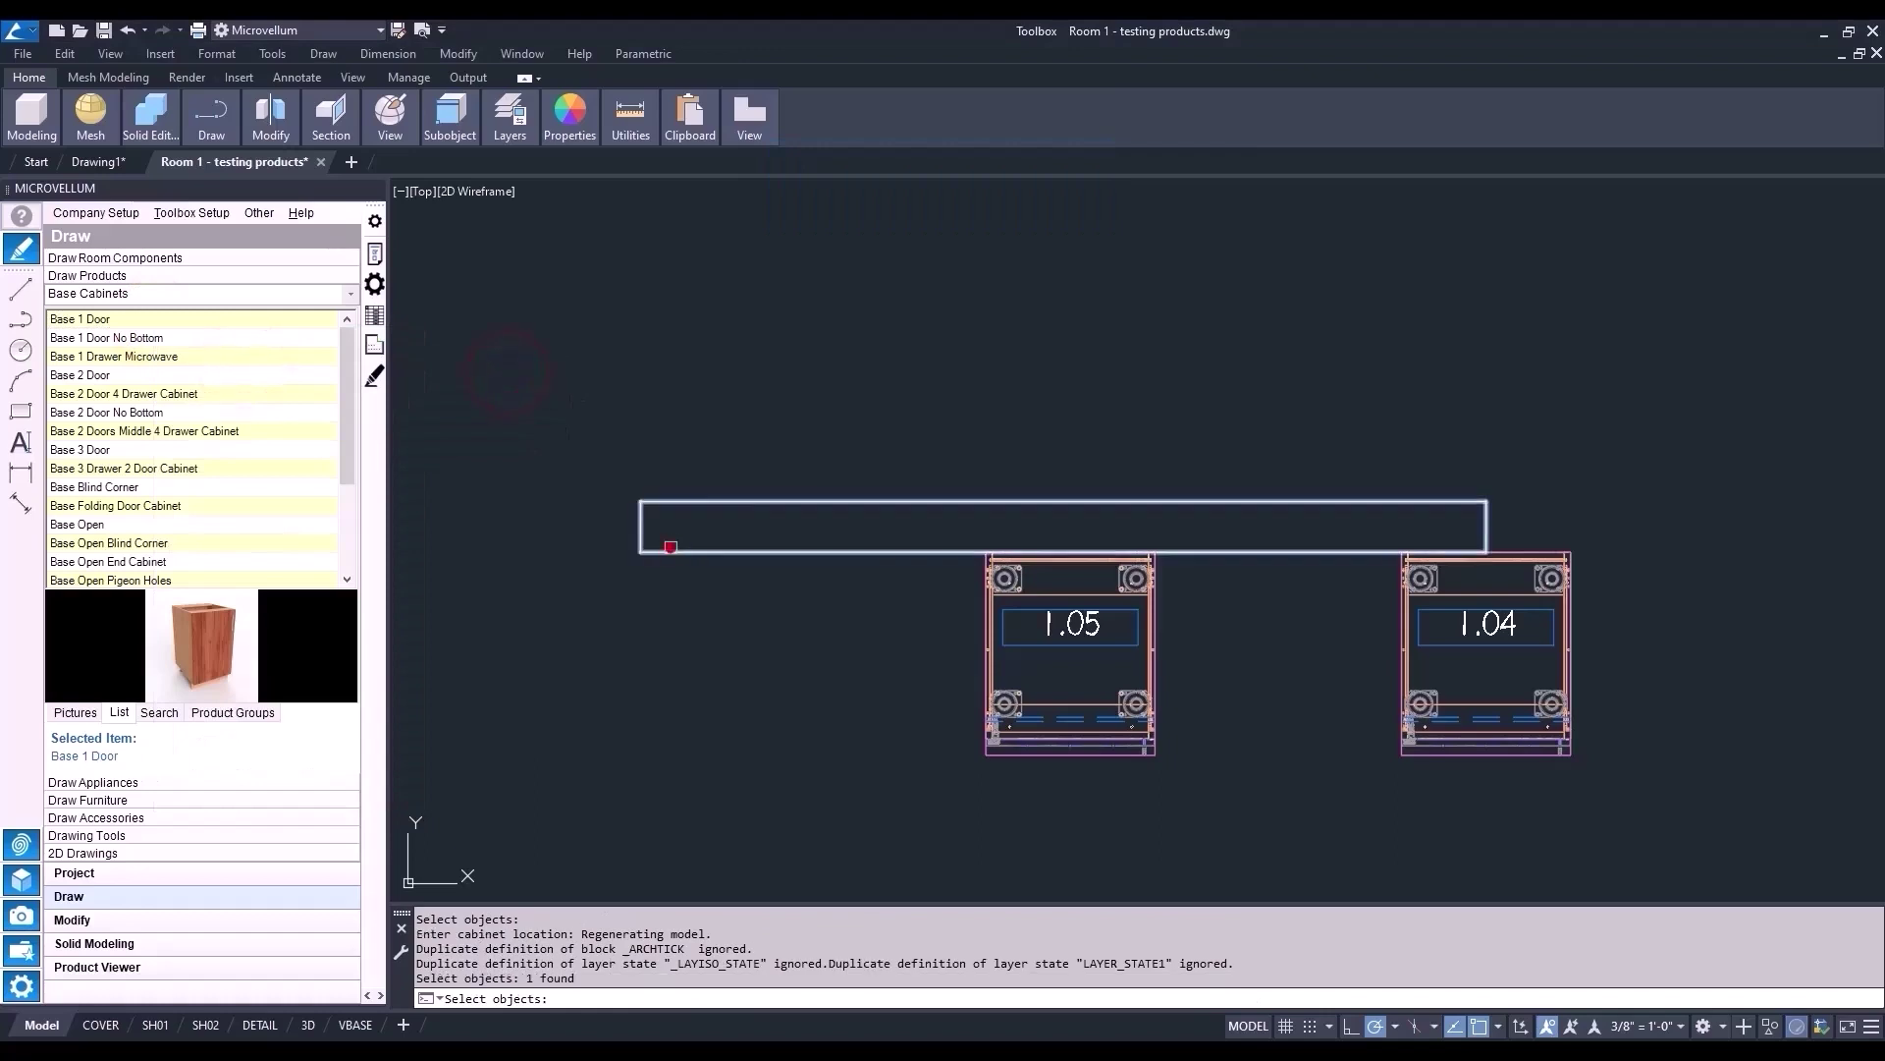
{"action": "key", "text": "Return"}
{"action": "scroll", "coordinate": [674, 548], "scroll_direction": "up", "scroll_amount": 2}
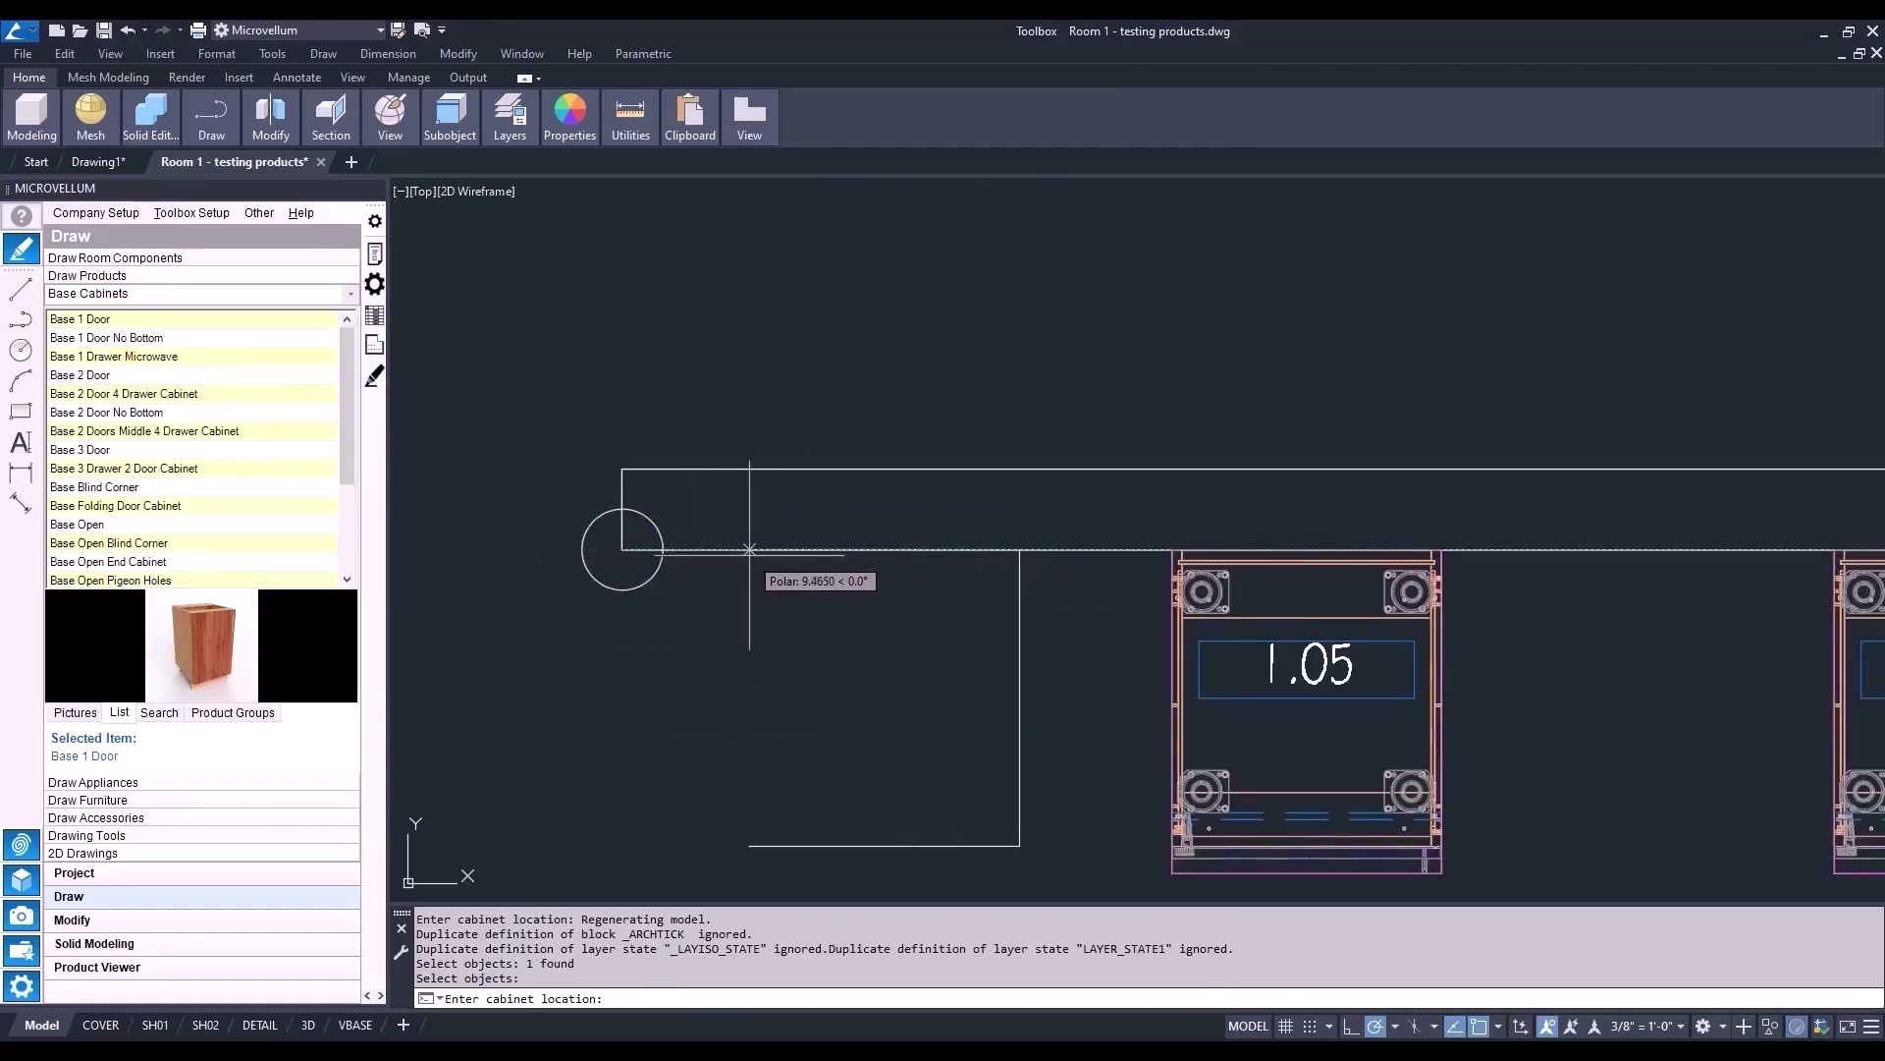
{"action": "type", "text": "3"}
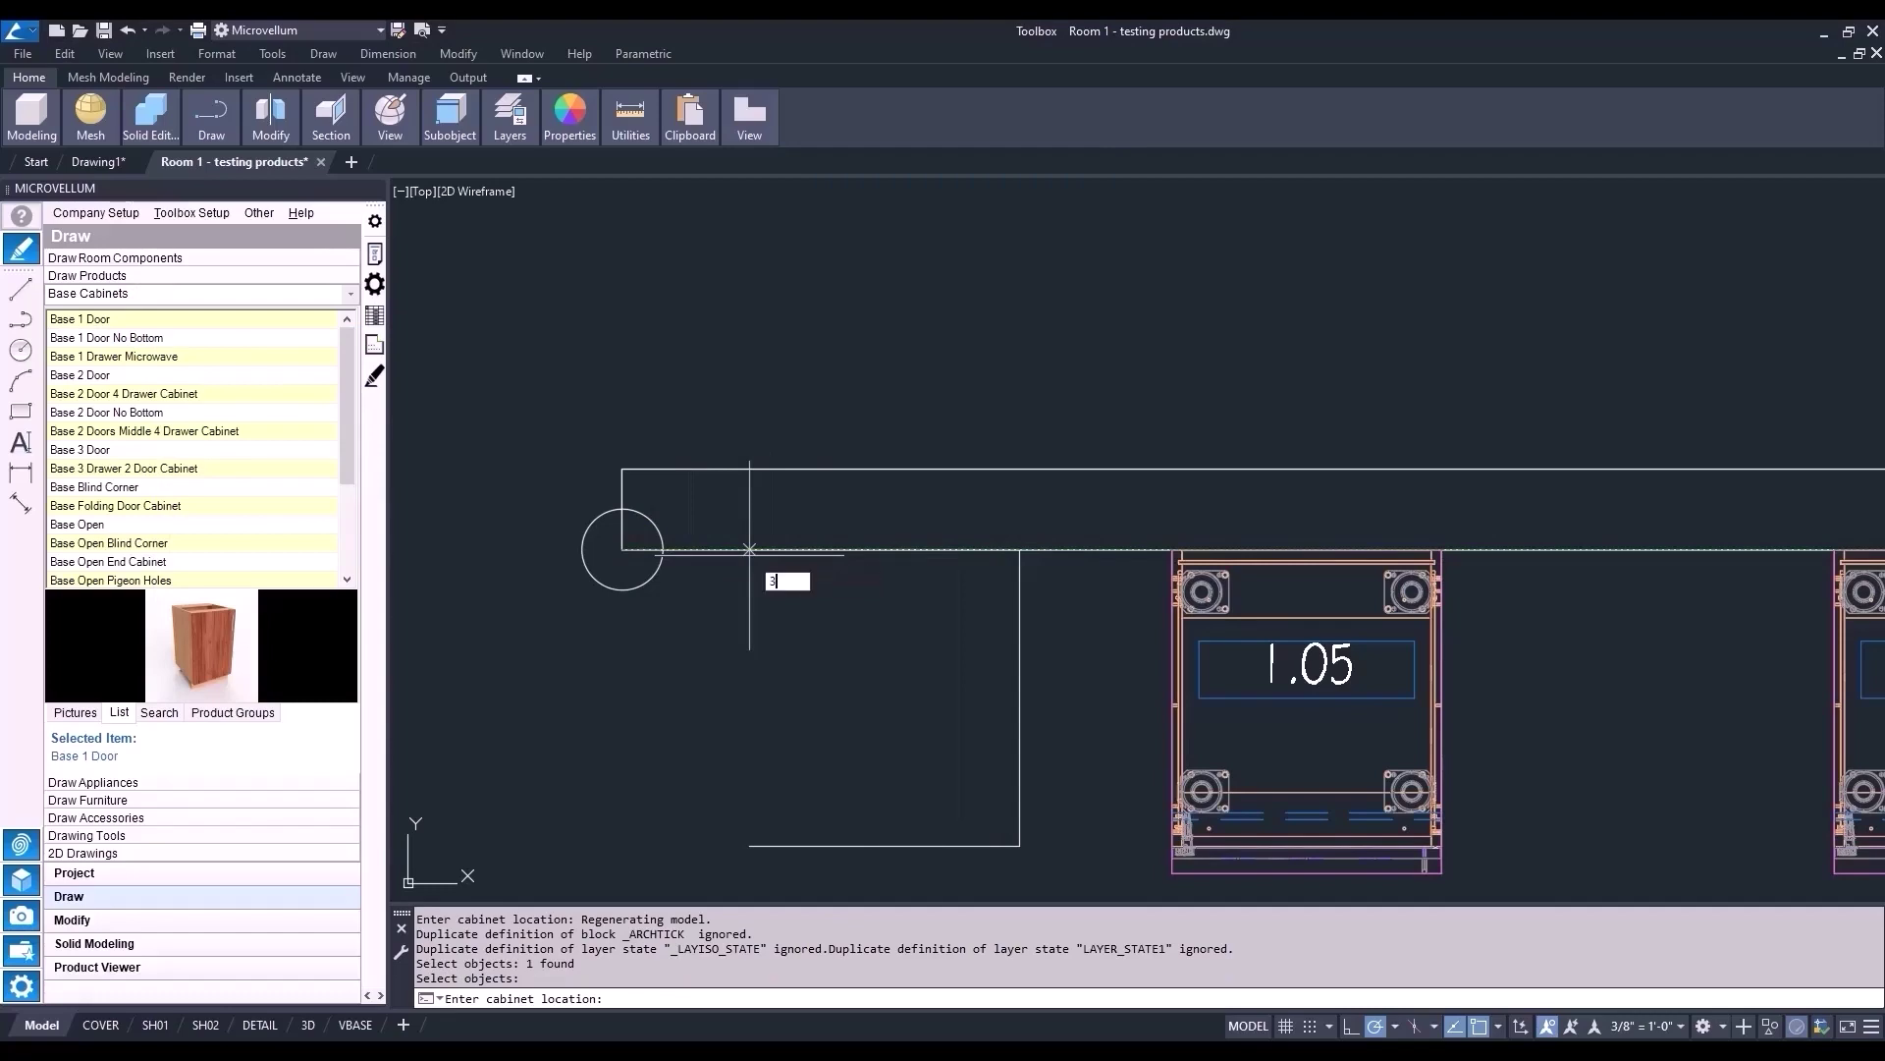
{"action": "key", "text": "Return"}
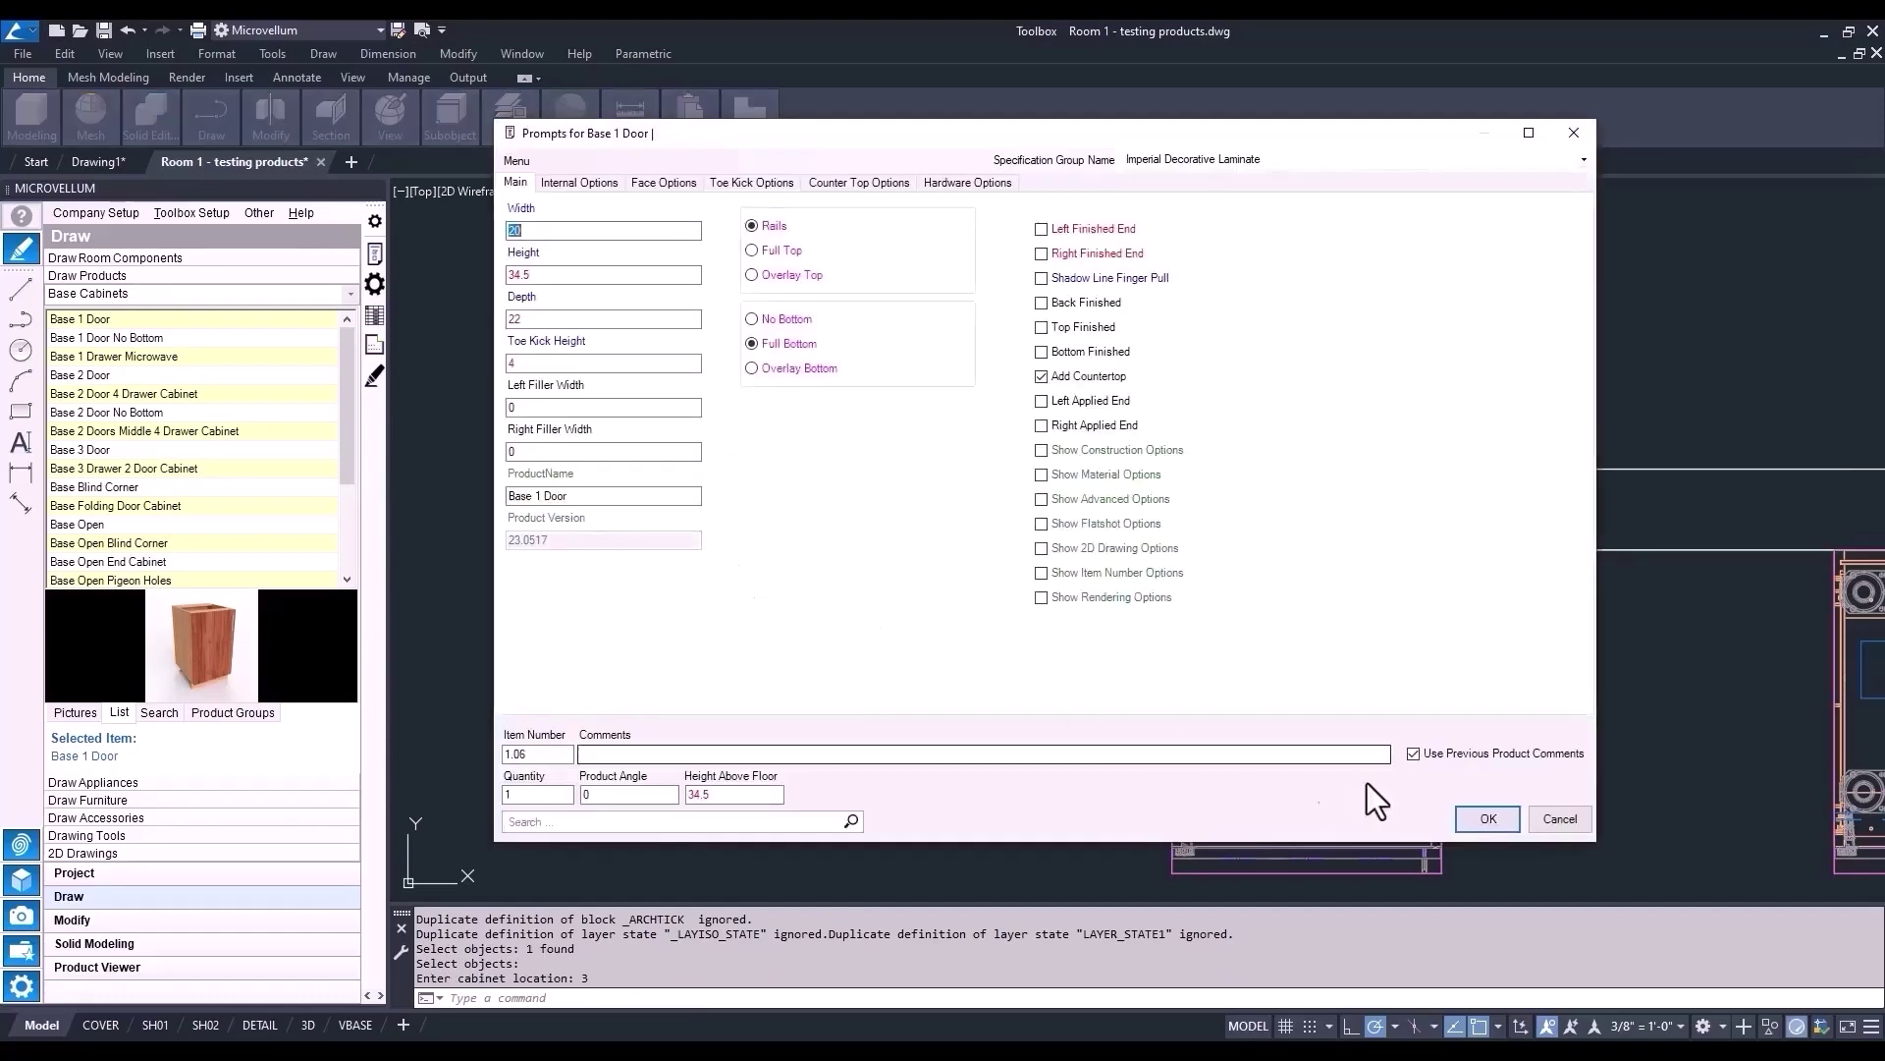
{"action": "left_click", "coordinate": [1480, 814]}
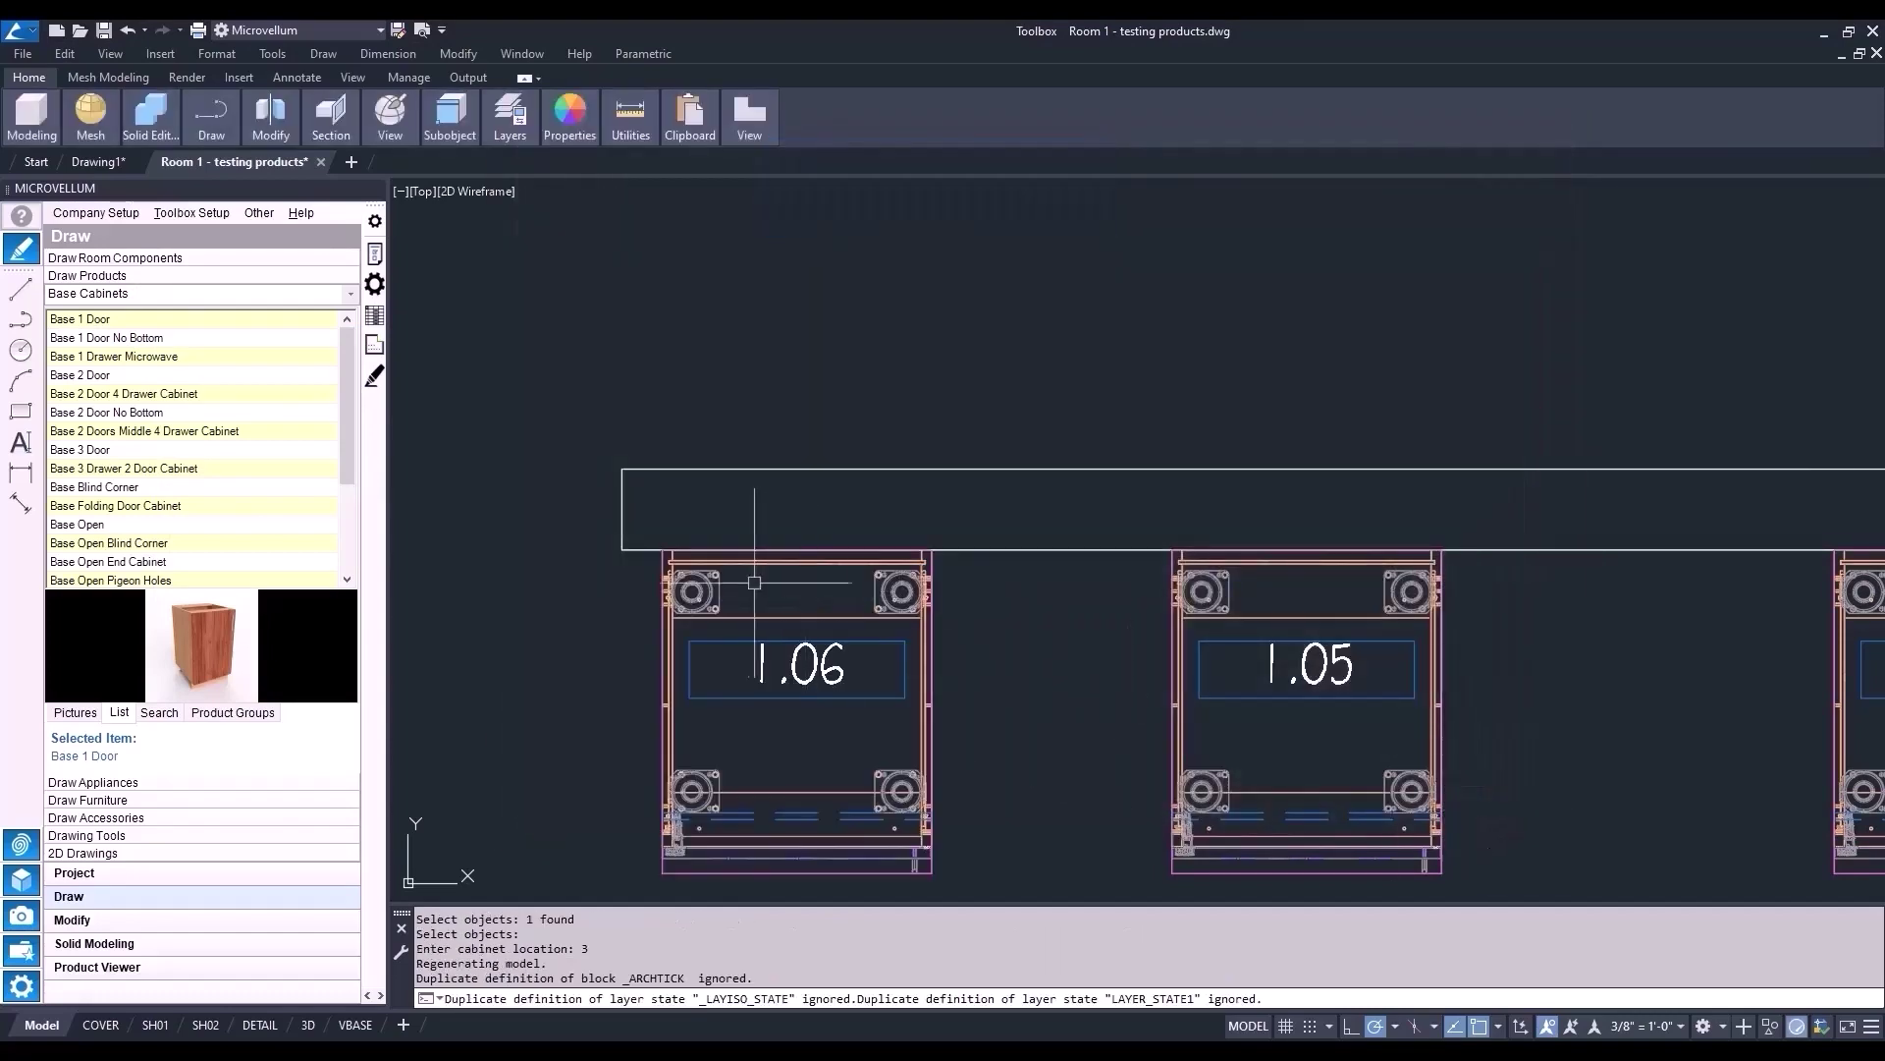
- Check the gap between the second wall's left end and the nearest cabinet with a temporary linear dimension
{"action": "scroll", "coordinate": [589, 550], "scroll_direction": "up", "scroll_amount": 2}
{"action": "type", "text": "d"}
{"action": "key", "text": "Return"}
{"action": "left_click", "coordinate": [638, 549]}
{"action": "left_click", "coordinate": [704, 549]}
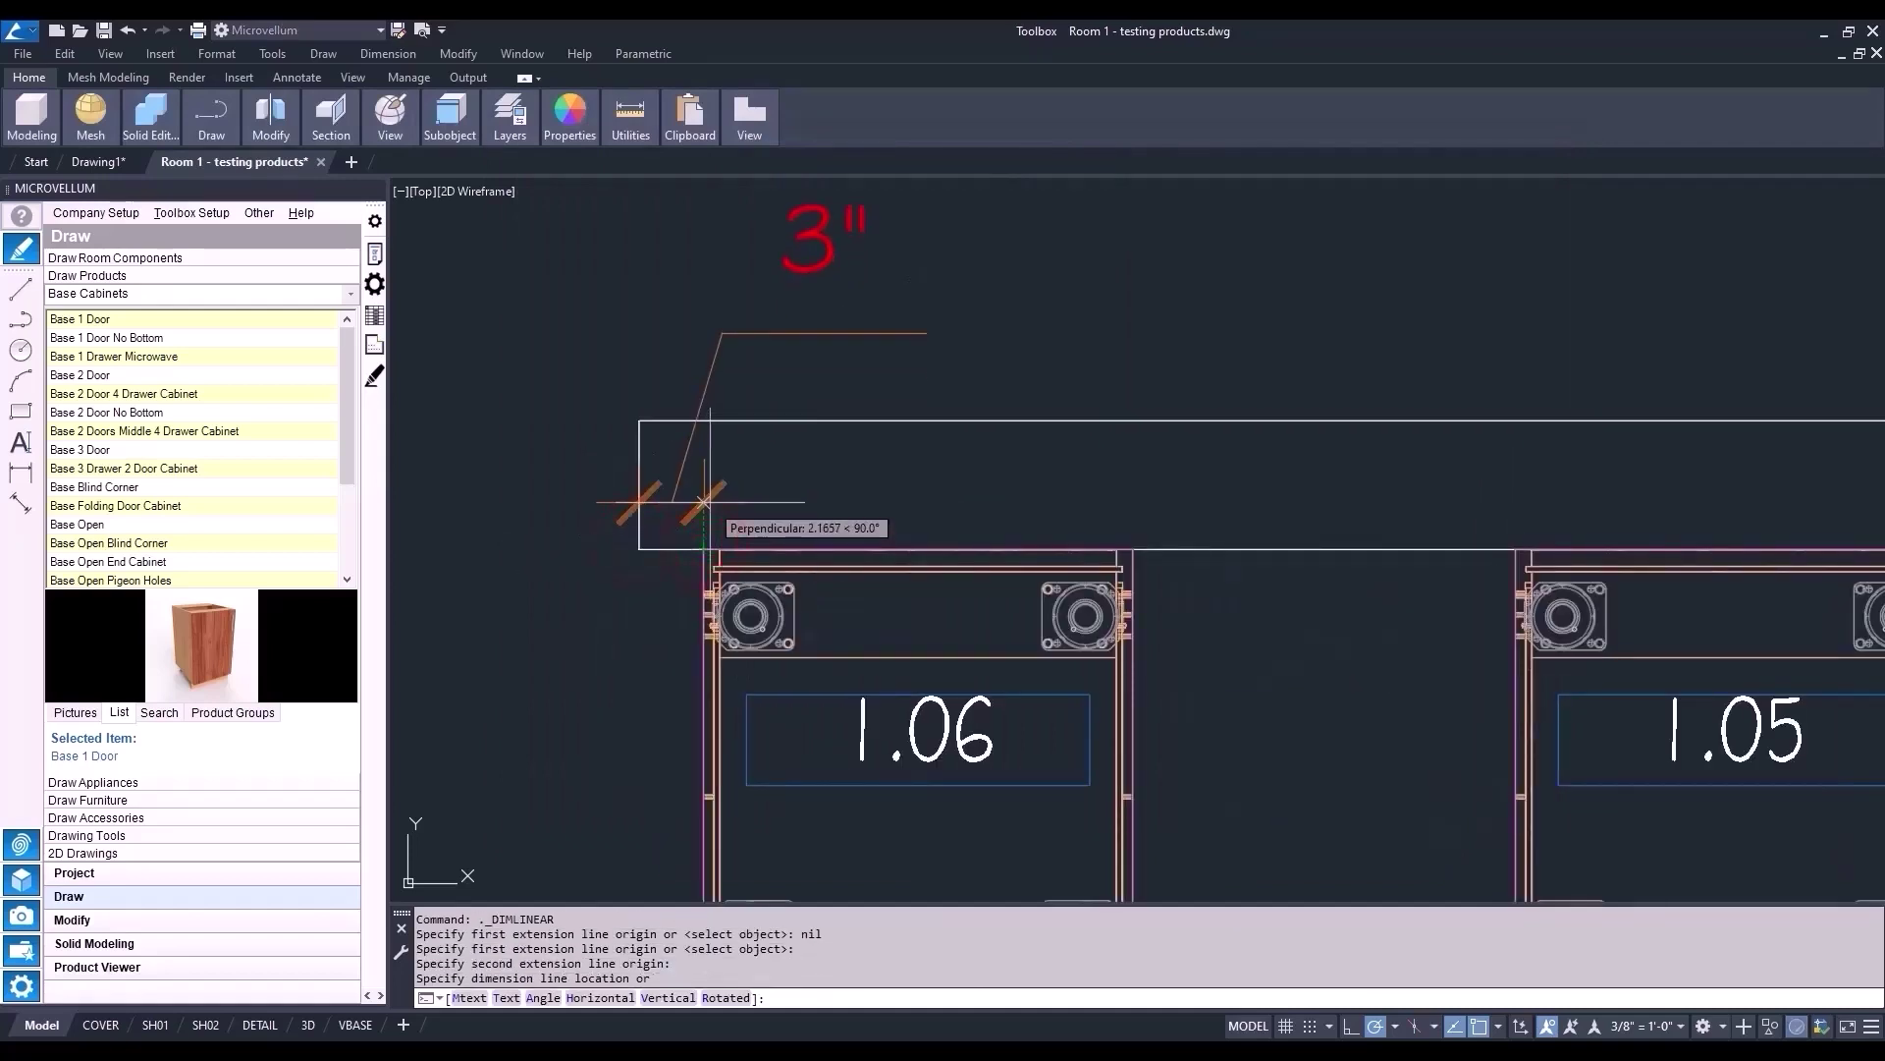
{"action": "key", "text": "Escape"}
{"action": "scroll", "coordinate": [705, 503], "scroll_direction": "down", "scroll_amount": 6}
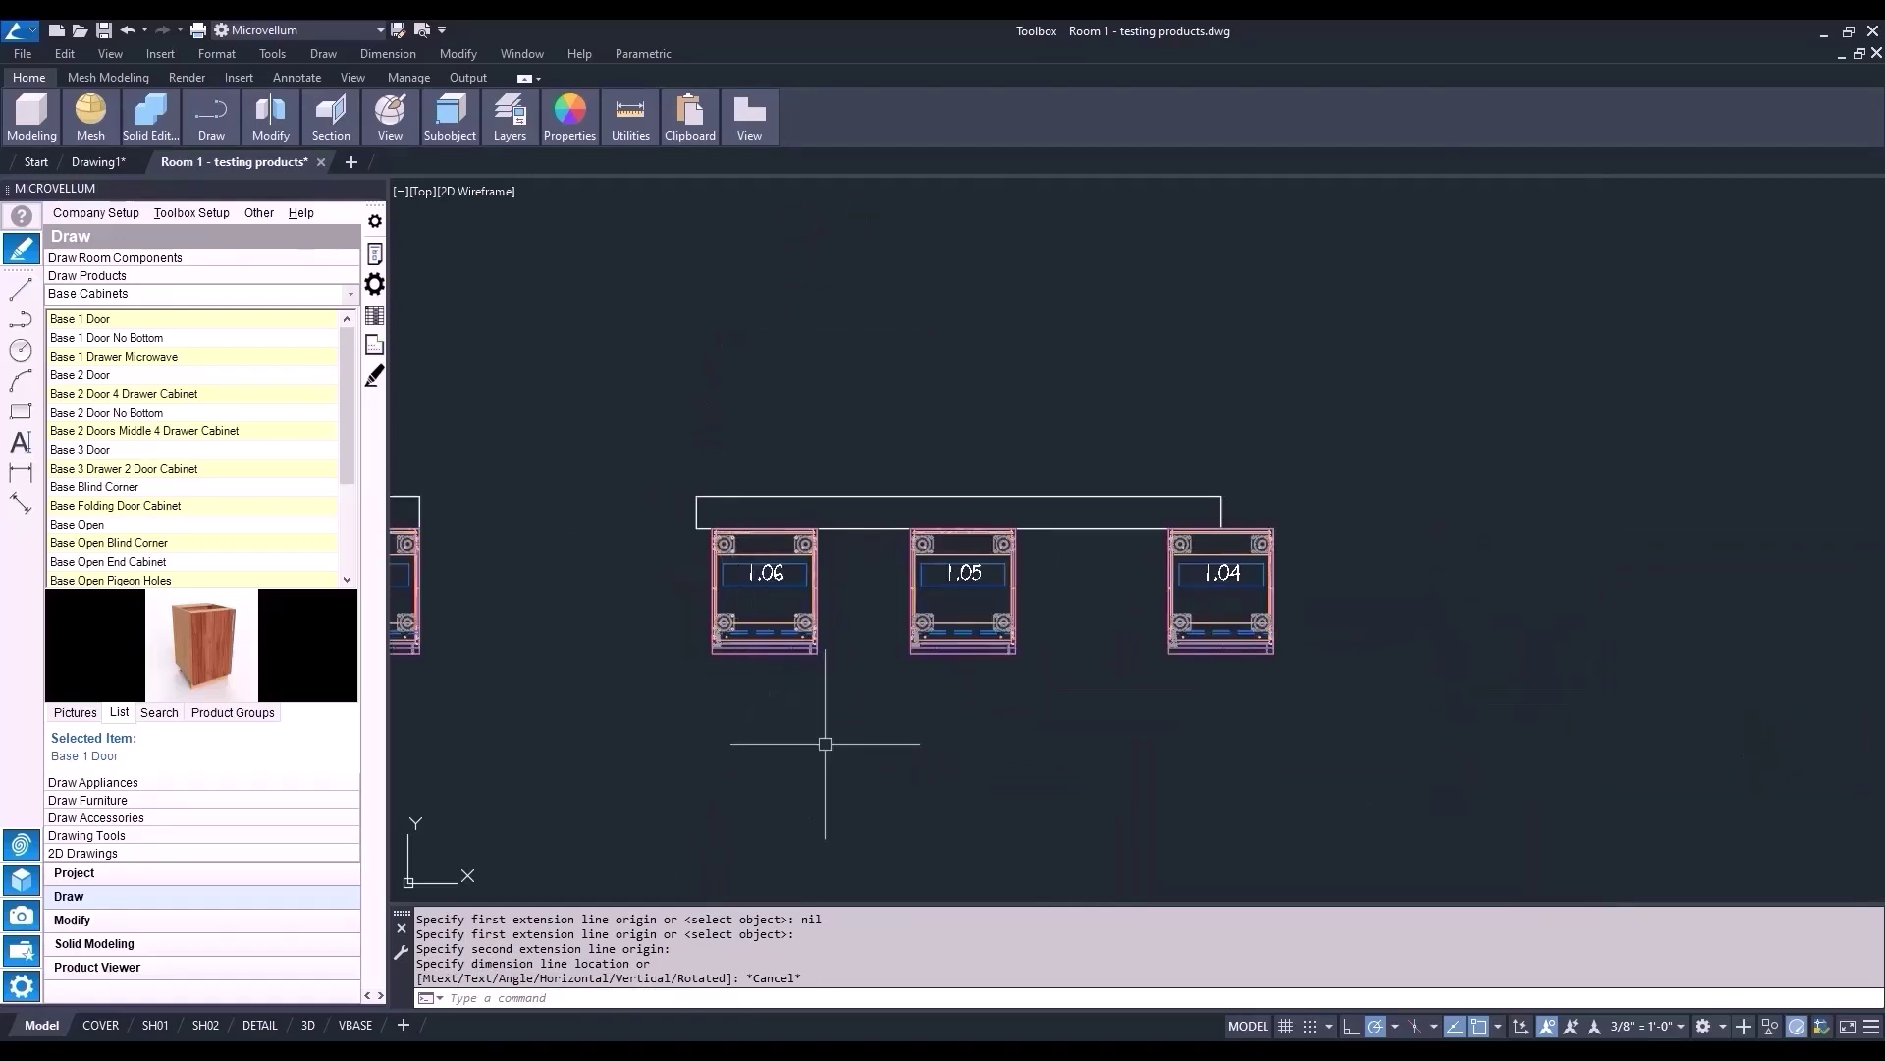
- Draw a horizontal polyline 100 long, running left to right, in the empty area left of the existing walls
{"action": "scroll", "coordinate": [824, 747], "scroll_direction": "down", "scroll_amount": 5}
{"action": "mouse_move", "coordinate": [825, 749]}
{"action": "middle_mouse_down"}
{"action": "mouse_move", "coordinate": [1401, 703]}
{"action": "mouse_move", "coordinate": [1884, 727]}
{"action": "middle_mouse_up"}
{"action": "left_click", "coordinate": [922, 686]}
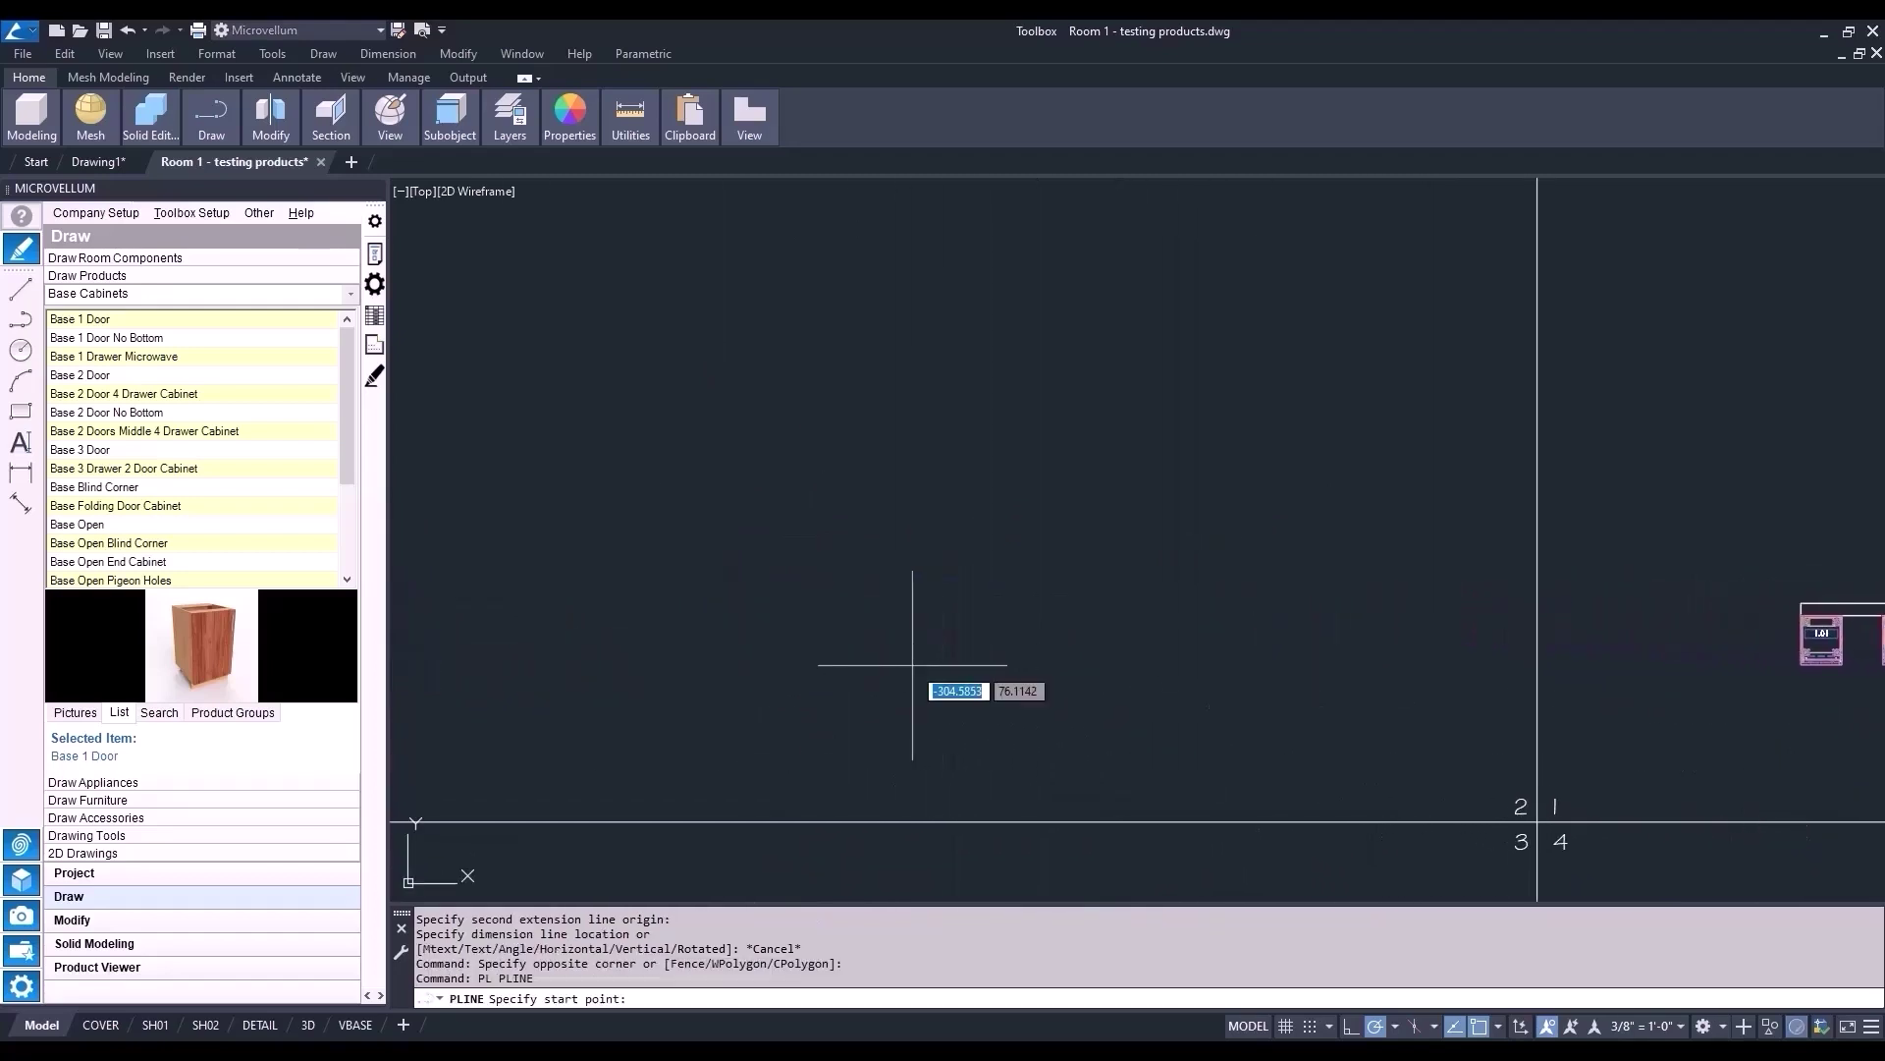
{"action": "left_click", "coordinate": [922, 681]}
{"action": "type", "text": "pl"}
{"action": "key", "text": "Return"}
{"action": "left_click", "coordinate": [913, 665]}
{"action": "type", "text": "100"}
{"action": "key", "text": "Return"}
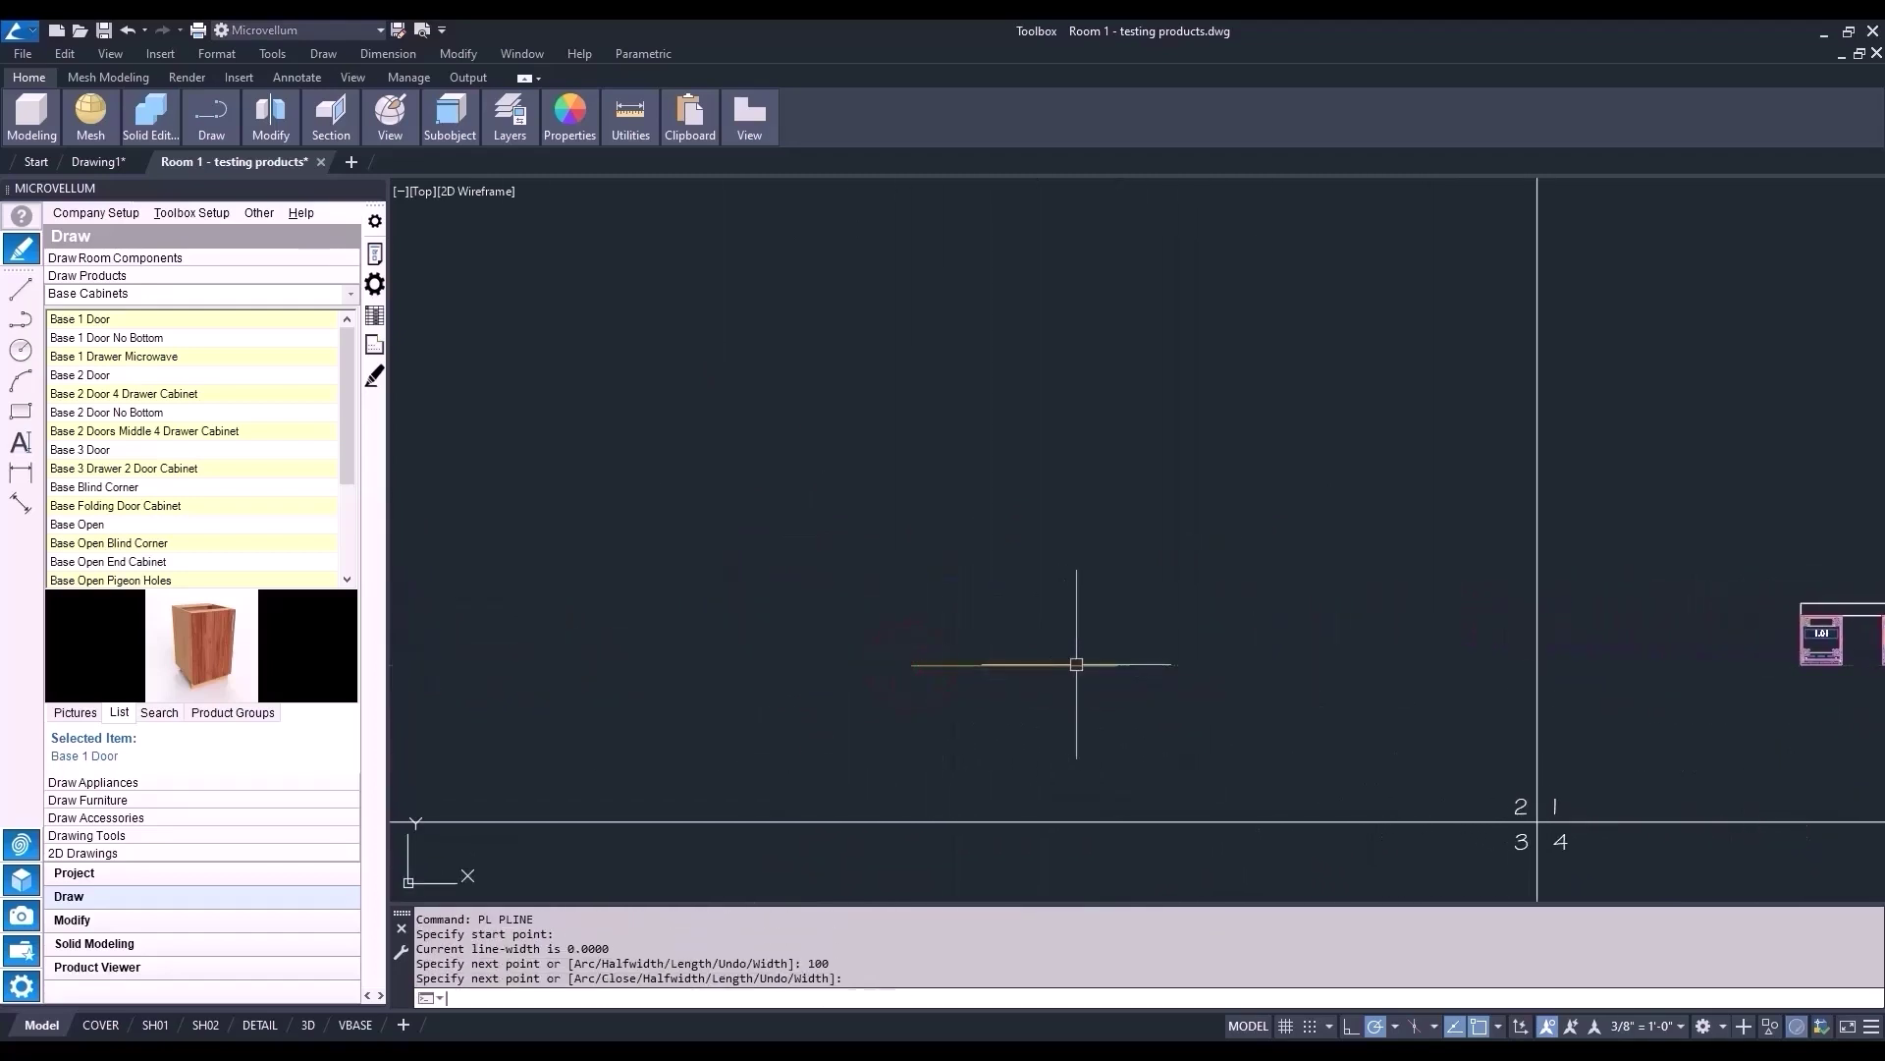
{"action": "key", "text": "Return"}
- Draw a second horizontal polyline 100 long from right to left, beside the first with a gap between them
{"action": "key", "text": "Return"}
{"action": "left_click", "coordinate": [1456, 662]}
{"action": "type", "text": "1"}
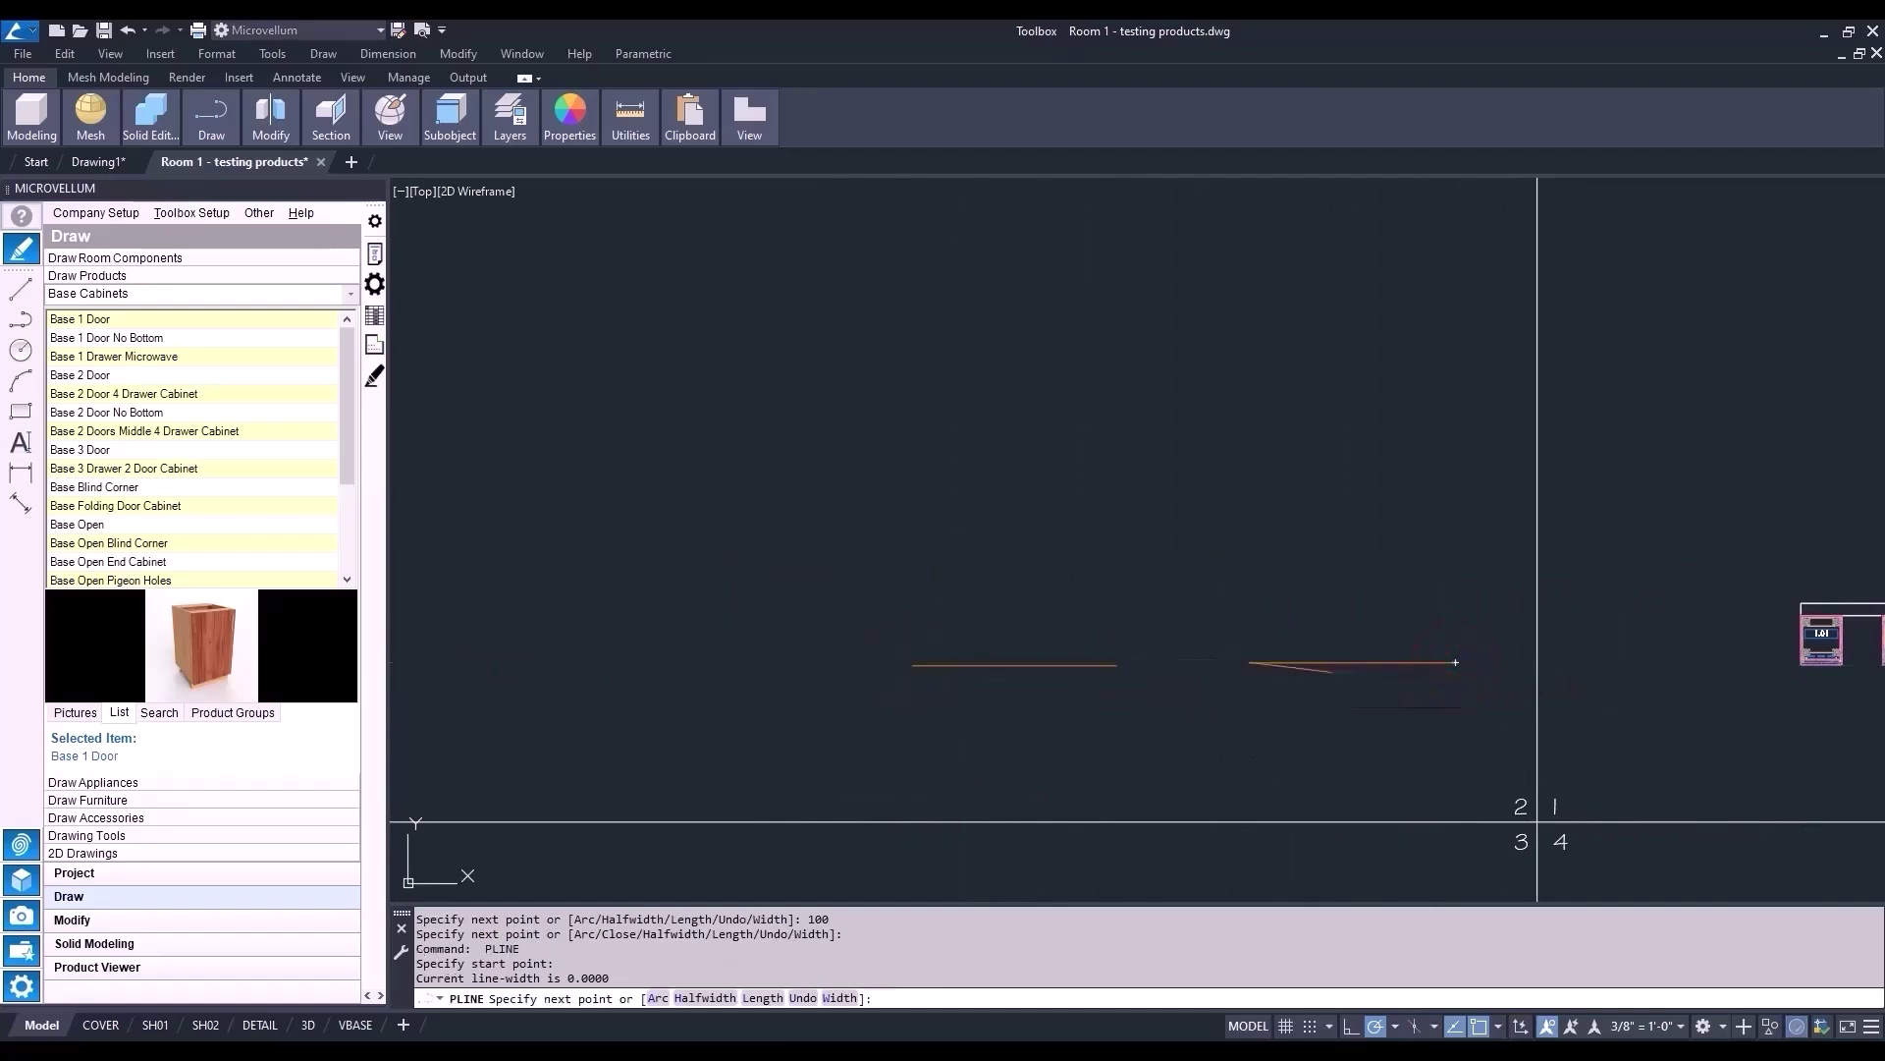
{"action": "type", "text": "00"}
{"action": "key", "text": "Return"}
{"action": "key", "text": "Return"}
- Create a wall from the left polyline using Select Polyline Path for Wall
{"action": "scroll", "coordinate": [1183, 758], "scroll_direction": "up", "scroll_amount": 3}
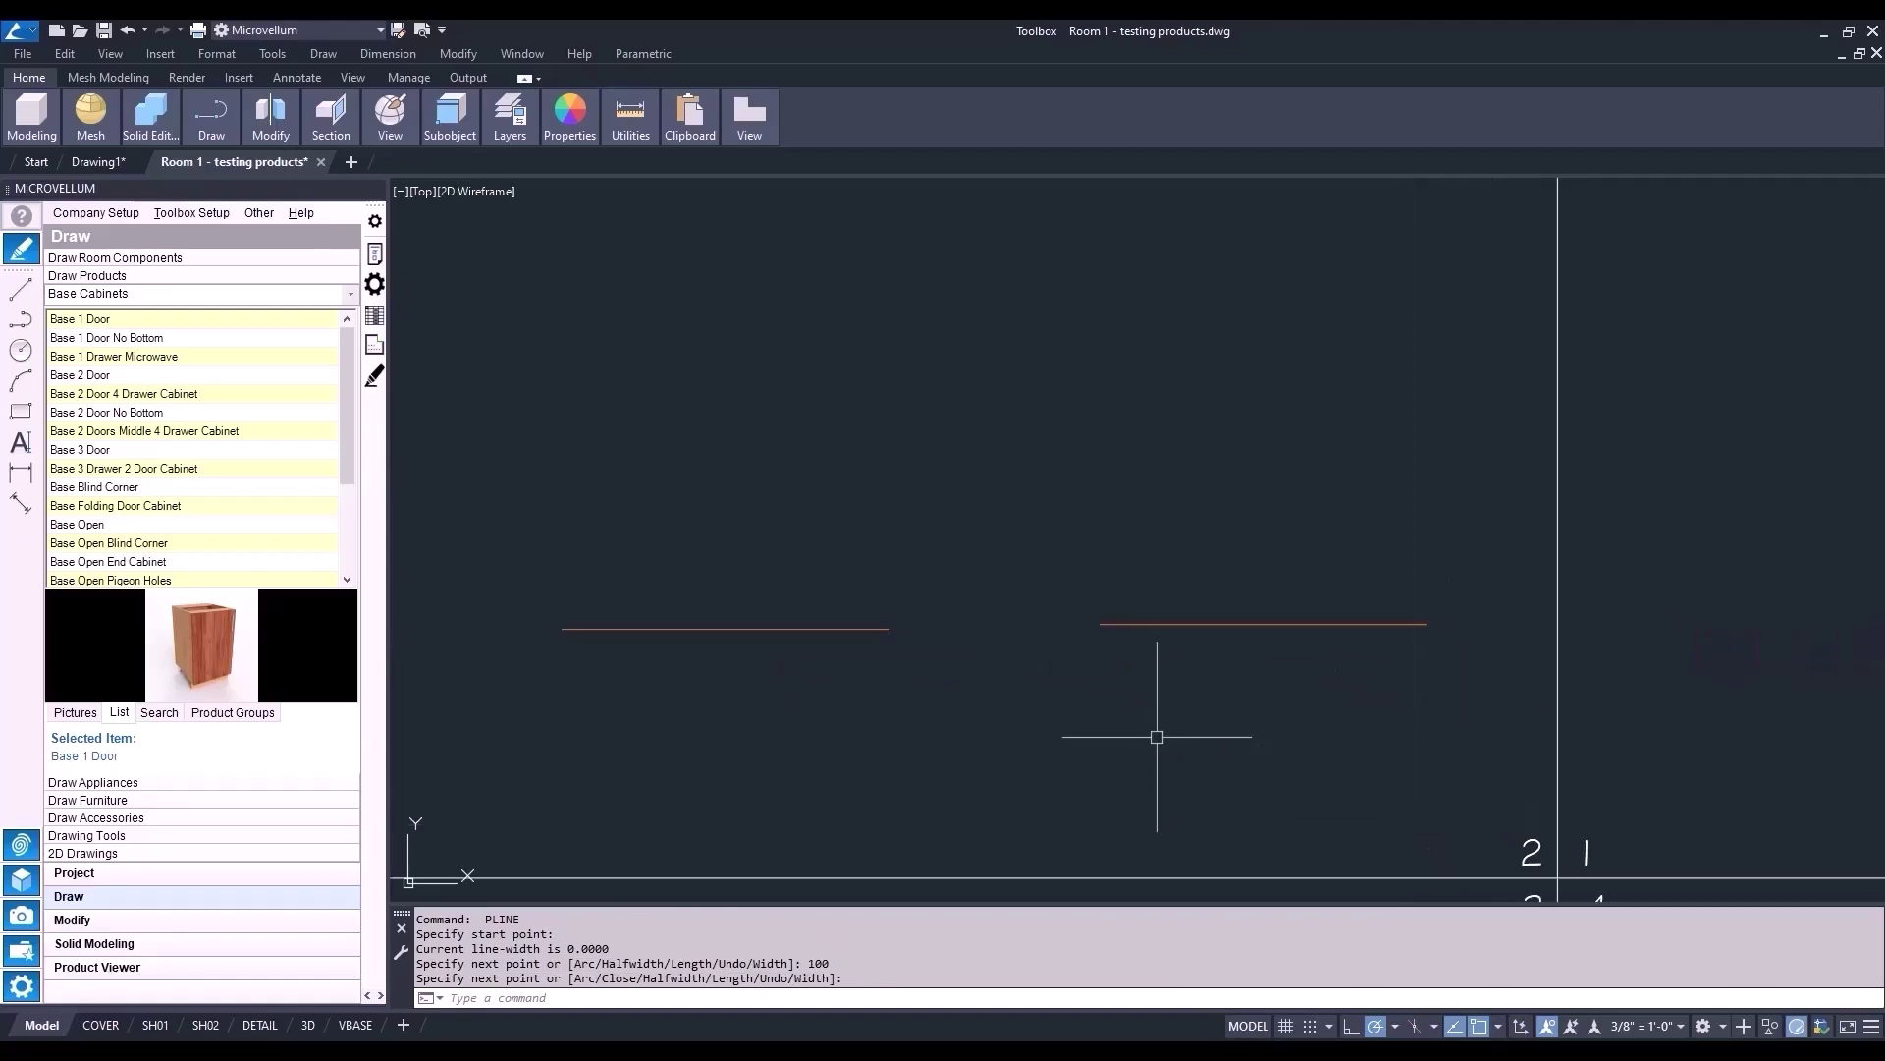
{"action": "middle_click_drag", "start_coordinate": [1156, 736], "coordinate": [1238, 737]}
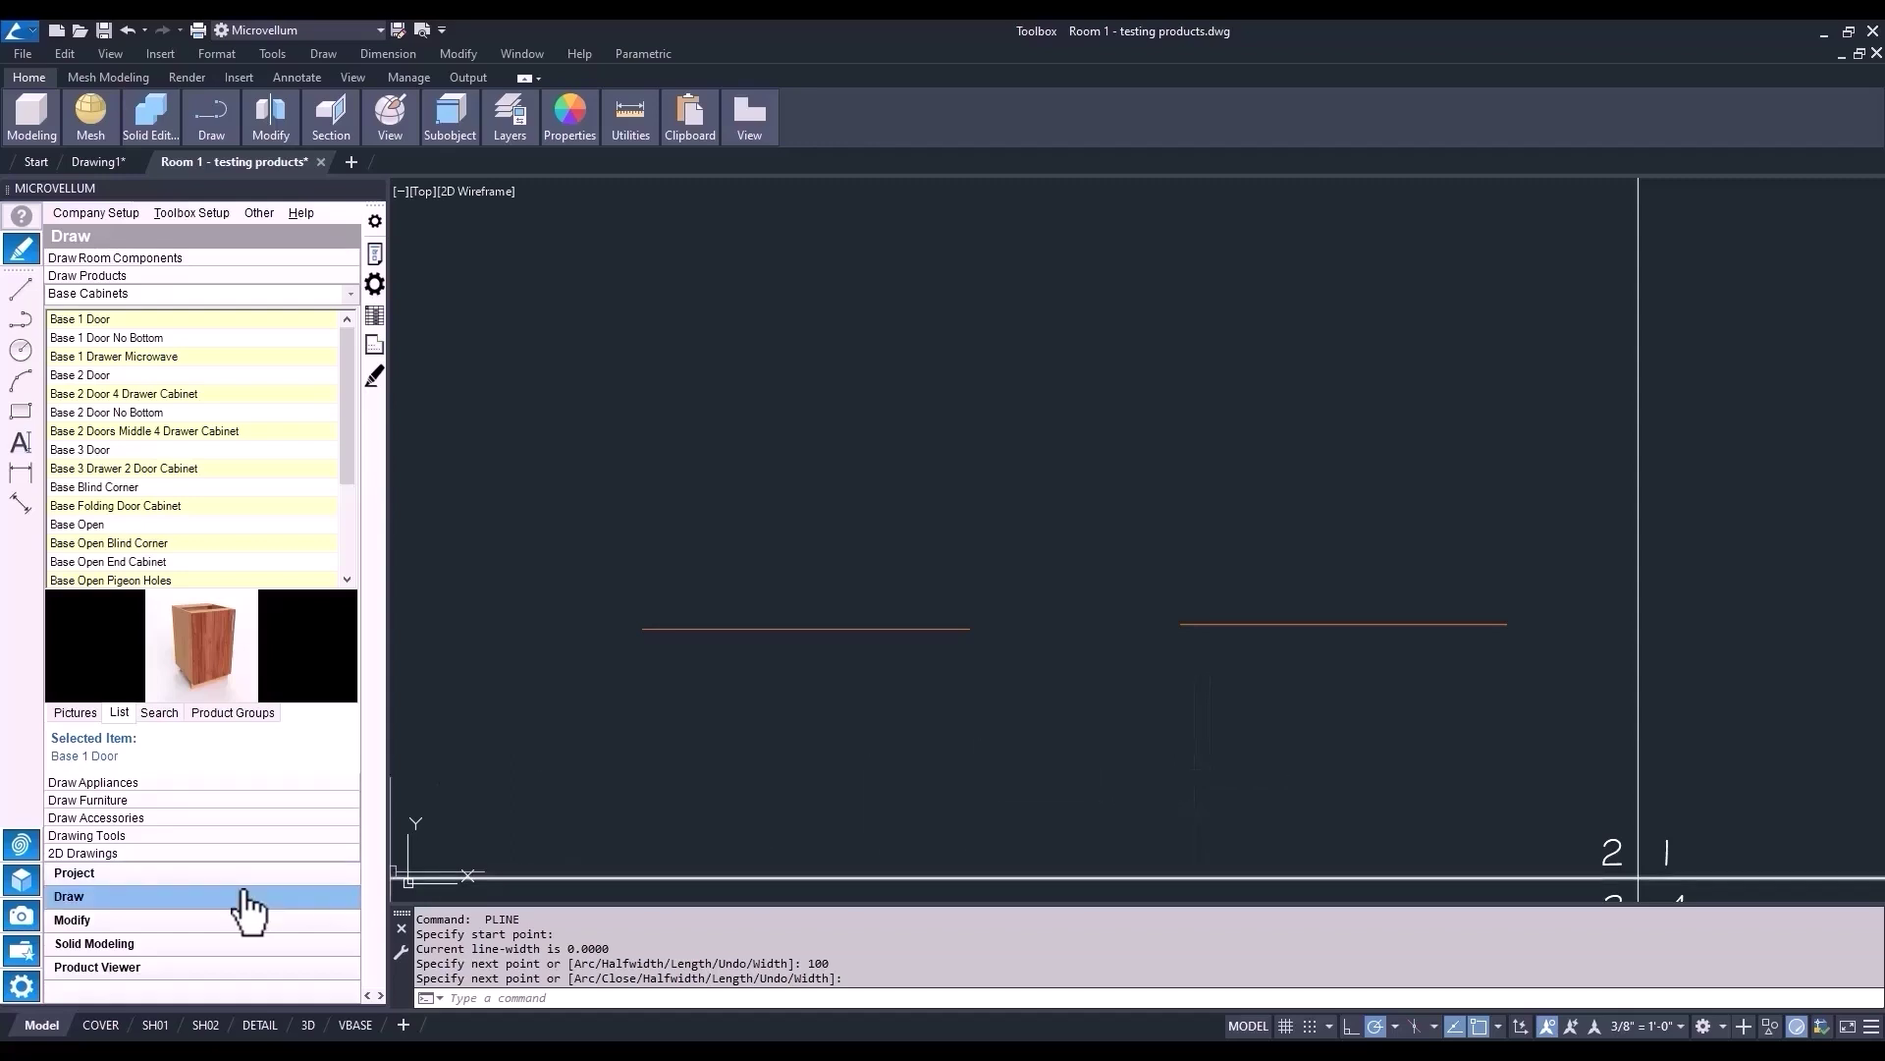
{"action": "left_click", "coordinate": [156, 261]}
{"action": "right_click", "coordinate": [128, 308]}
{"action": "left_click", "coordinate": [227, 354]}
{"action": "left_click", "coordinate": [681, 629]}
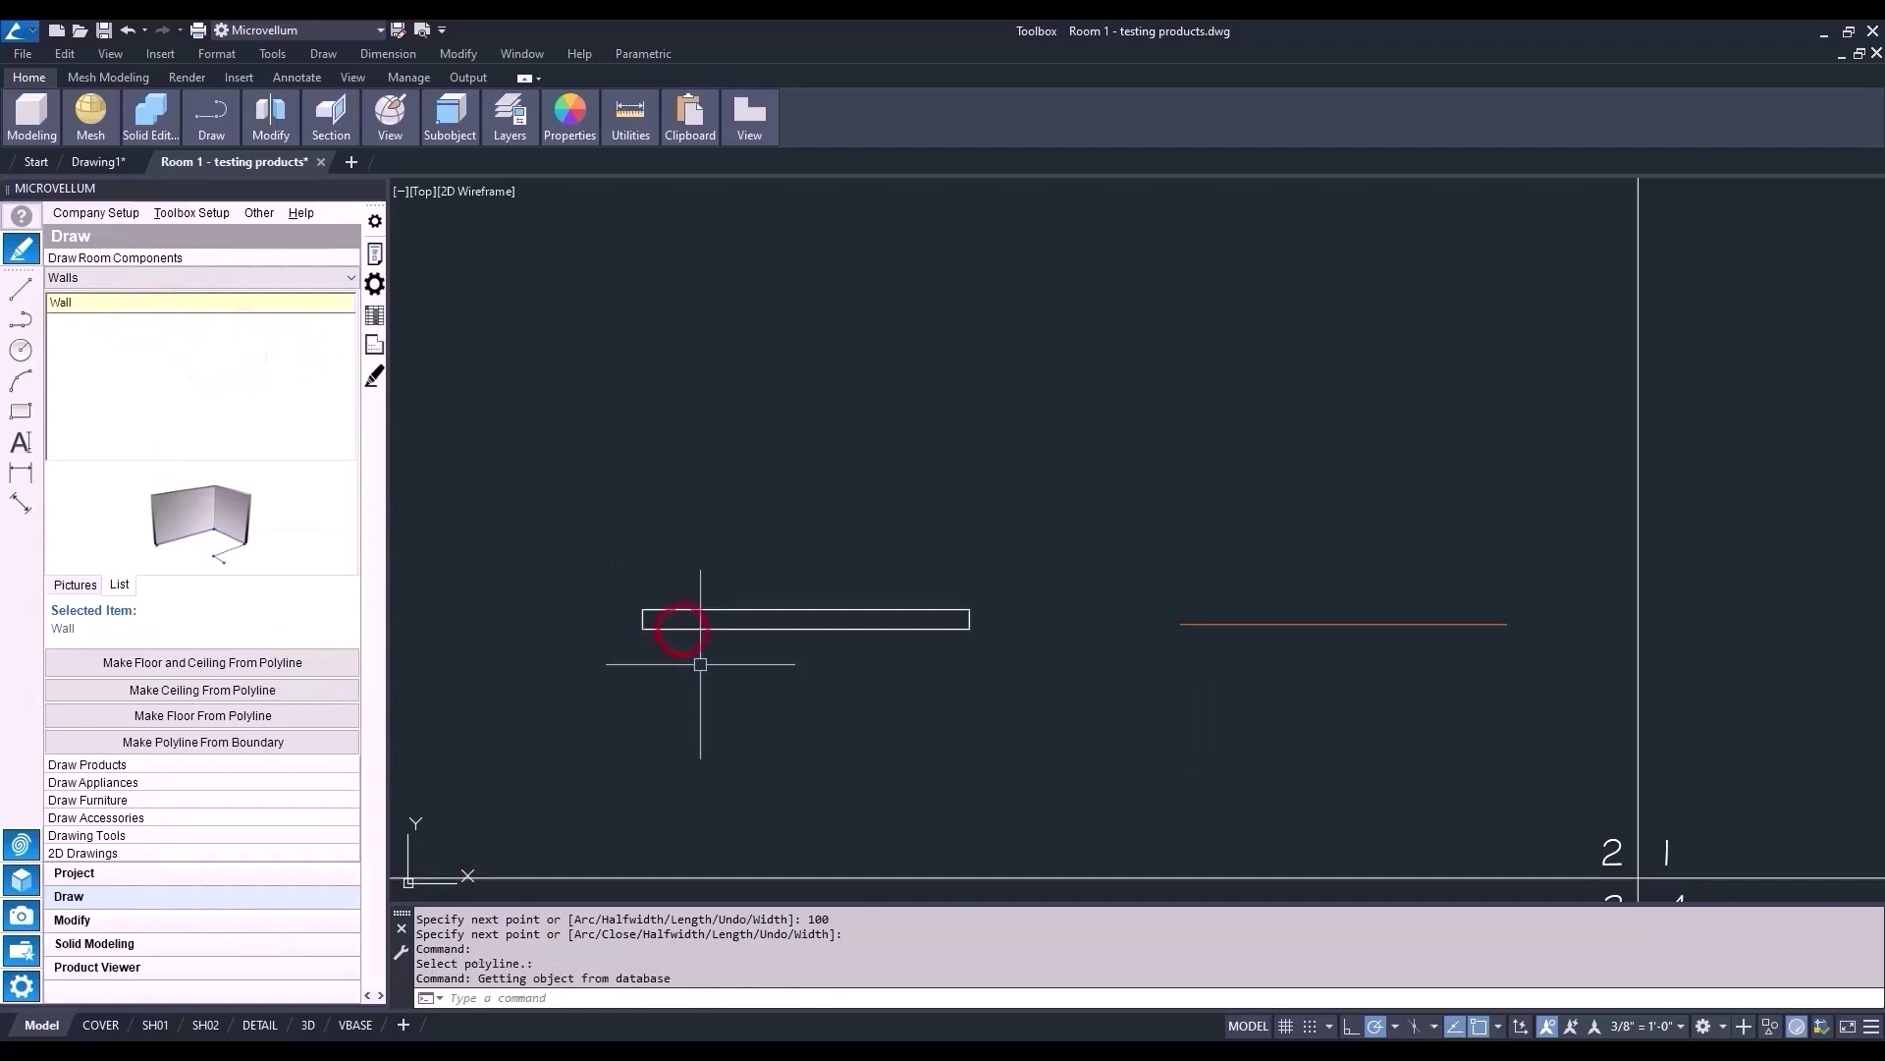
- Create another wall from the right polyline using Select Polyline Path for Wall
{"action": "right_click", "coordinate": [245, 304]}
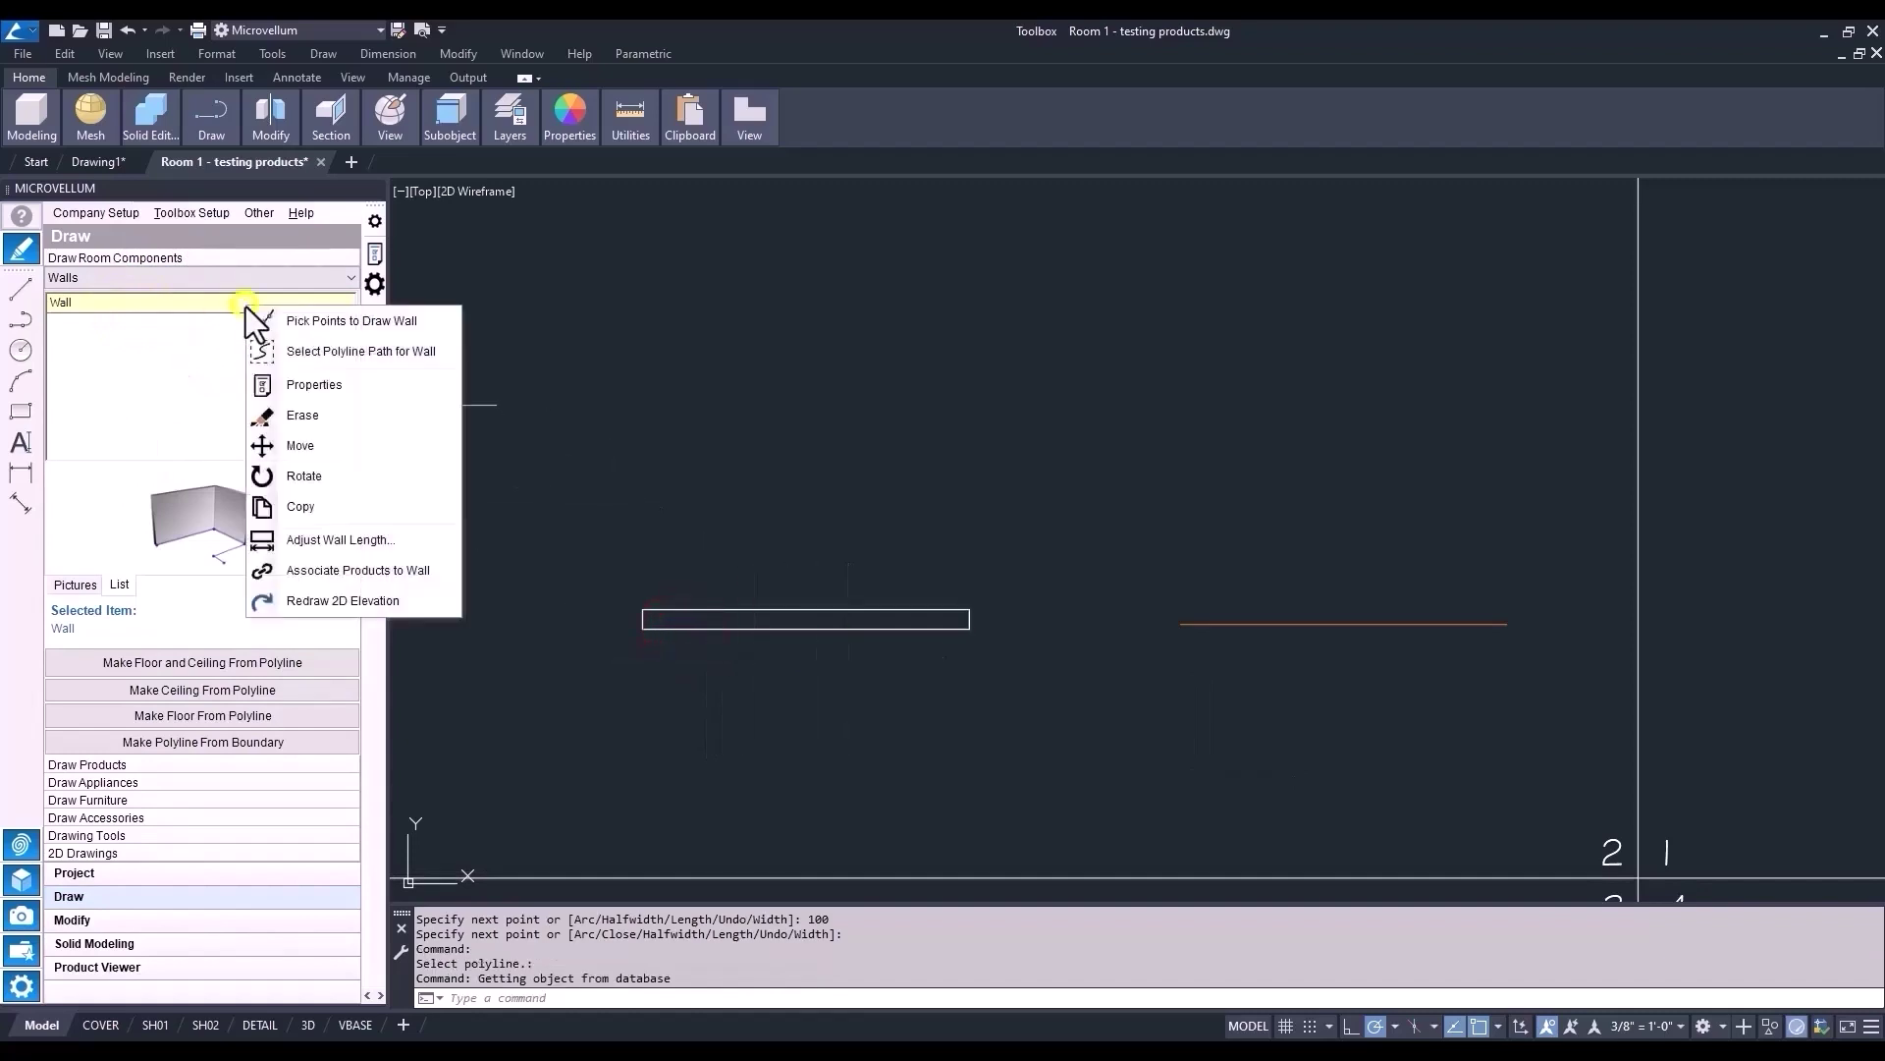
{"action": "left_click", "coordinate": [324, 352]}
{"action": "left_click", "coordinate": [1220, 622]}
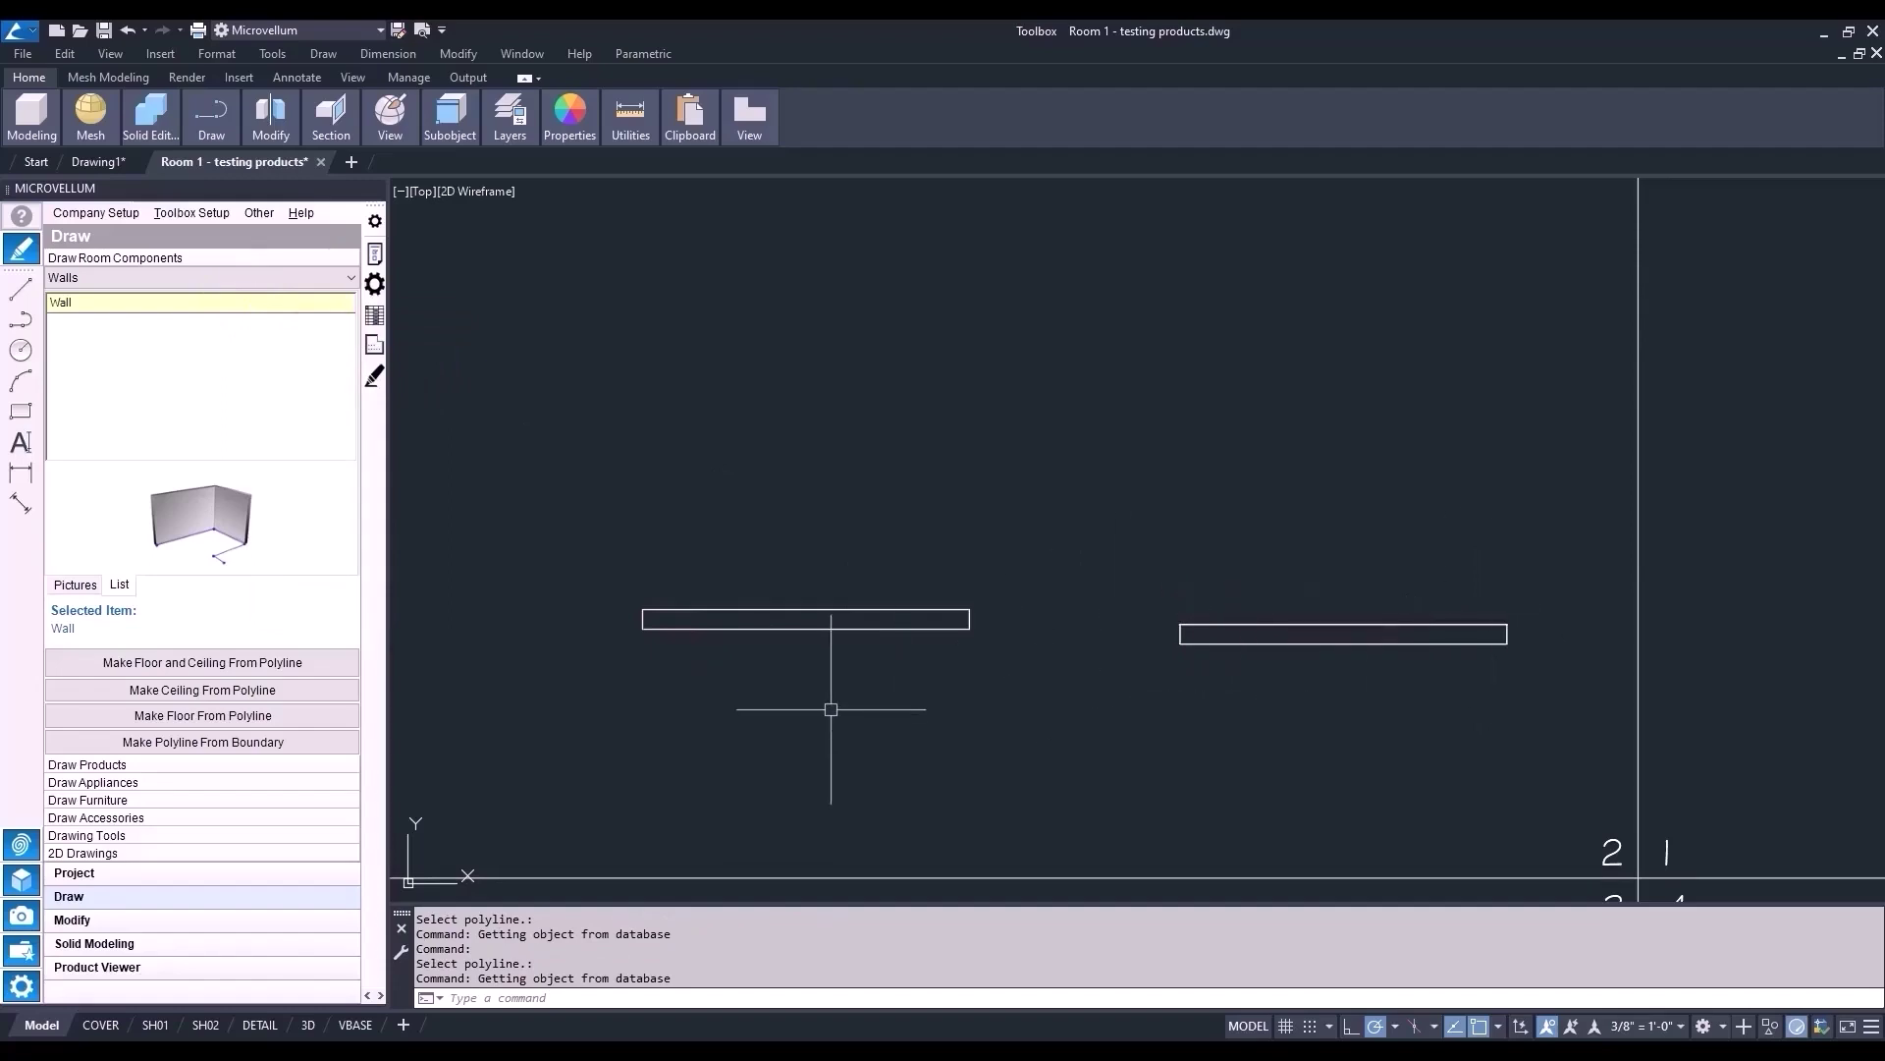
- Show the Tall Cabinets category in the product library
{"action": "left_click", "coordinate": [114, 764]}
{"action": "left_click", "coordinate": [352, 292]}
{"action": "mouse_move", "coordinate": [350, 341]}
{"action": "left_mouse_down"}
{"action": "mouse_move", "coordinate": [361, 486]}
{"action": "mouse_move", "coordinate": [314, 510]}
{"action": "left_mouse_up"}
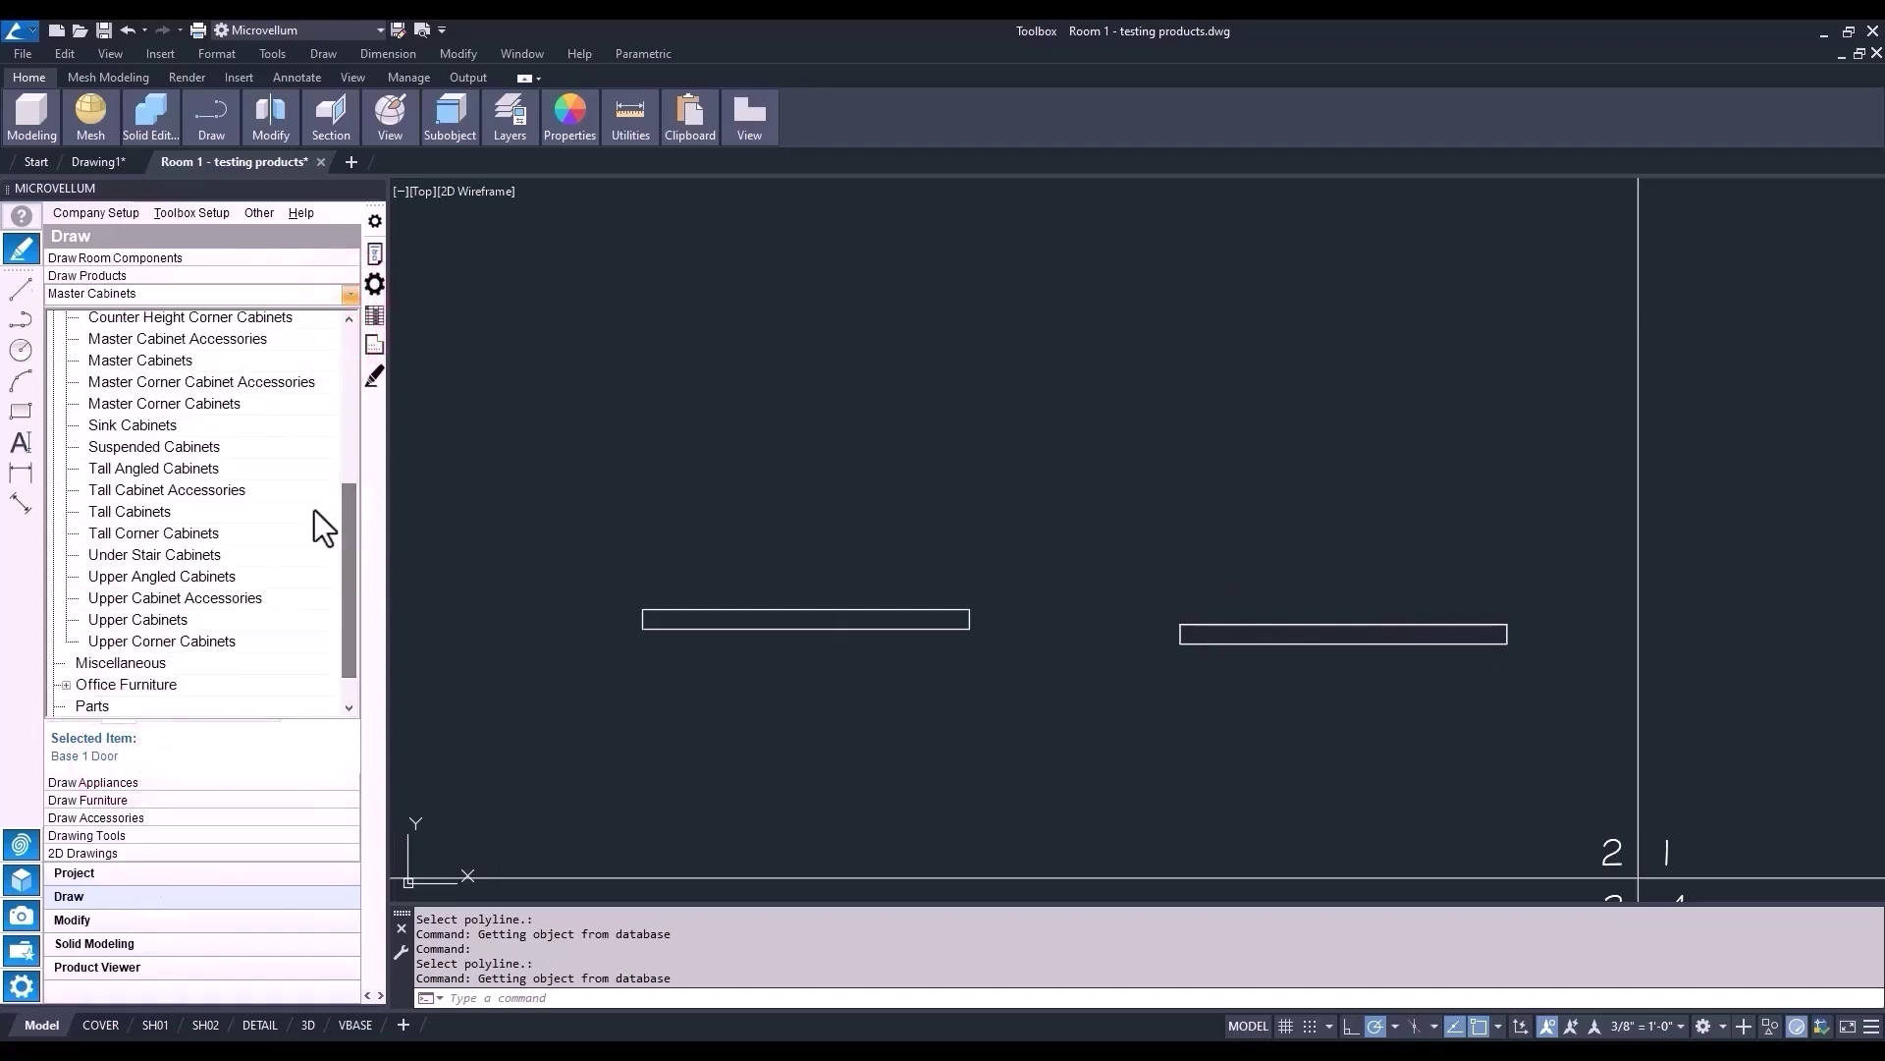
{"action": "left_click", "coordinate": [134, 510]}
- Fill the left straight wall with four Tall 1 Door cabinets, ending 6 from the wall's right side
{"action": "right_click", "coordinate": [93, 321]}
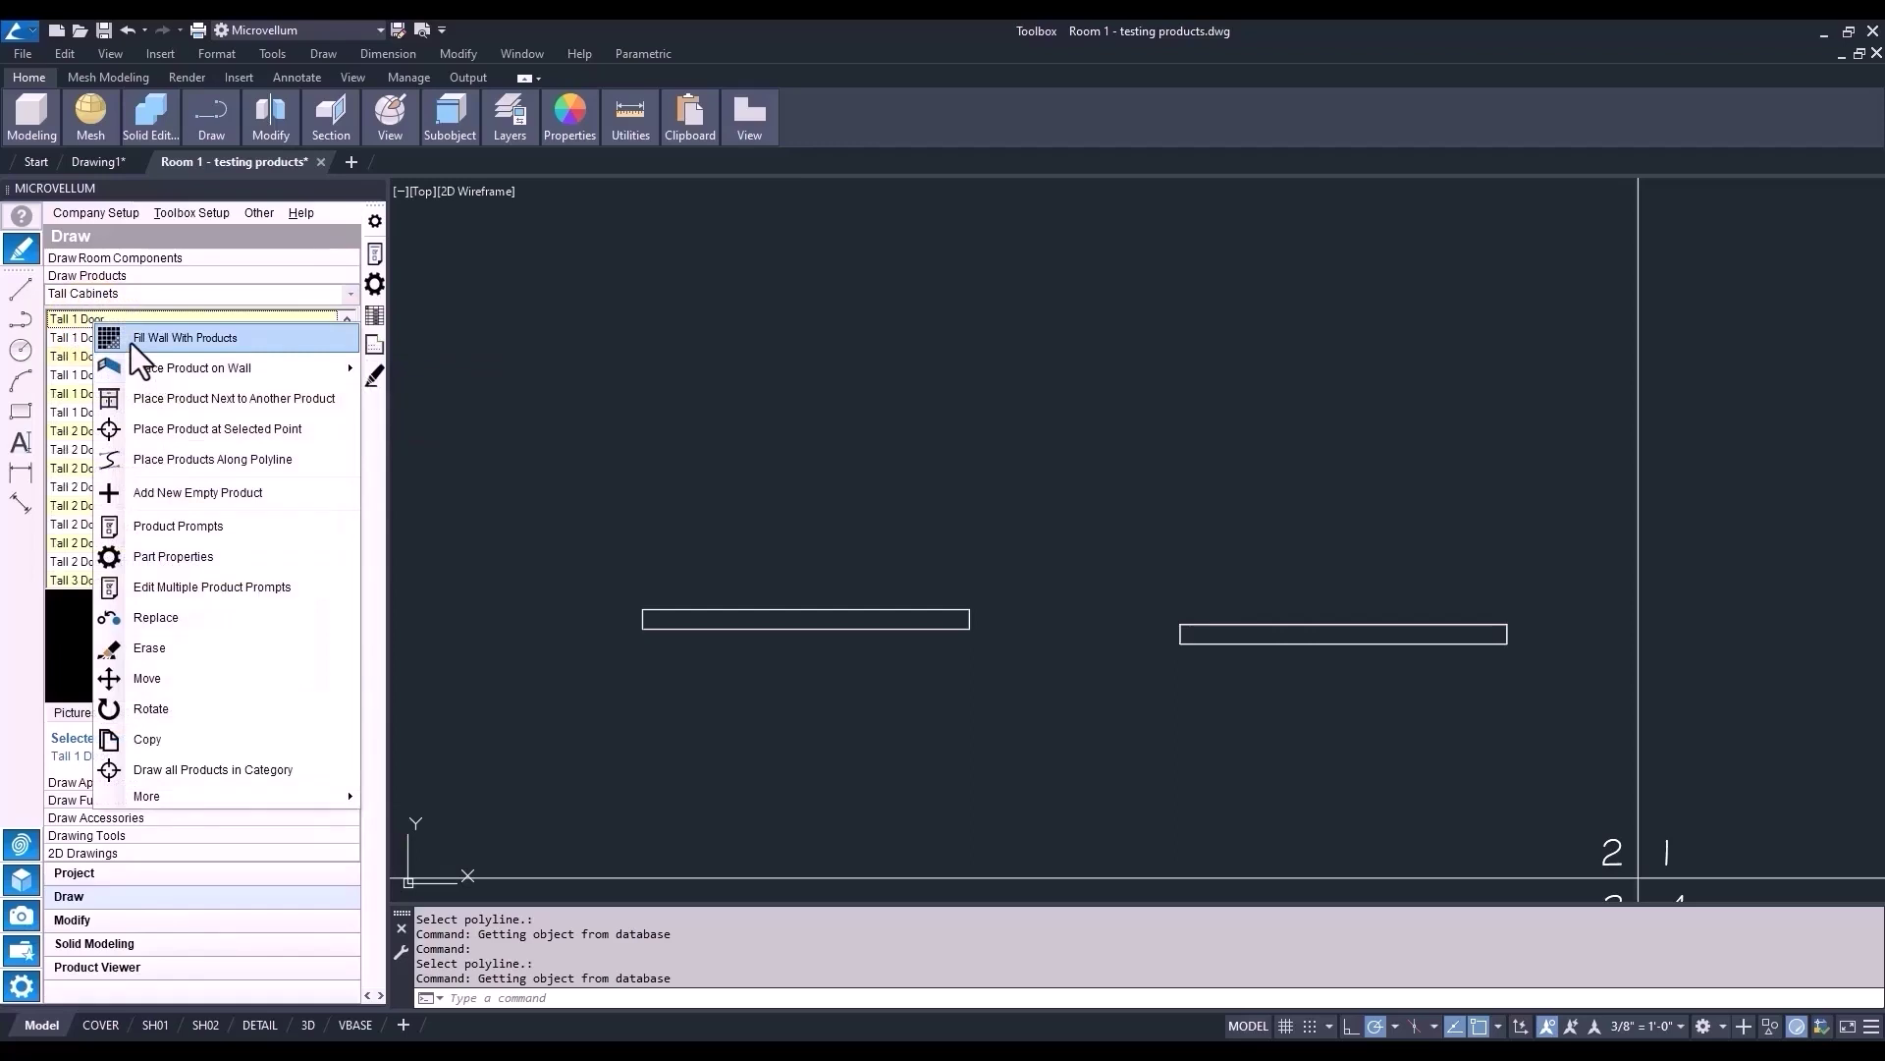
{"action": "left_click", "coordinate": [130, 337]}
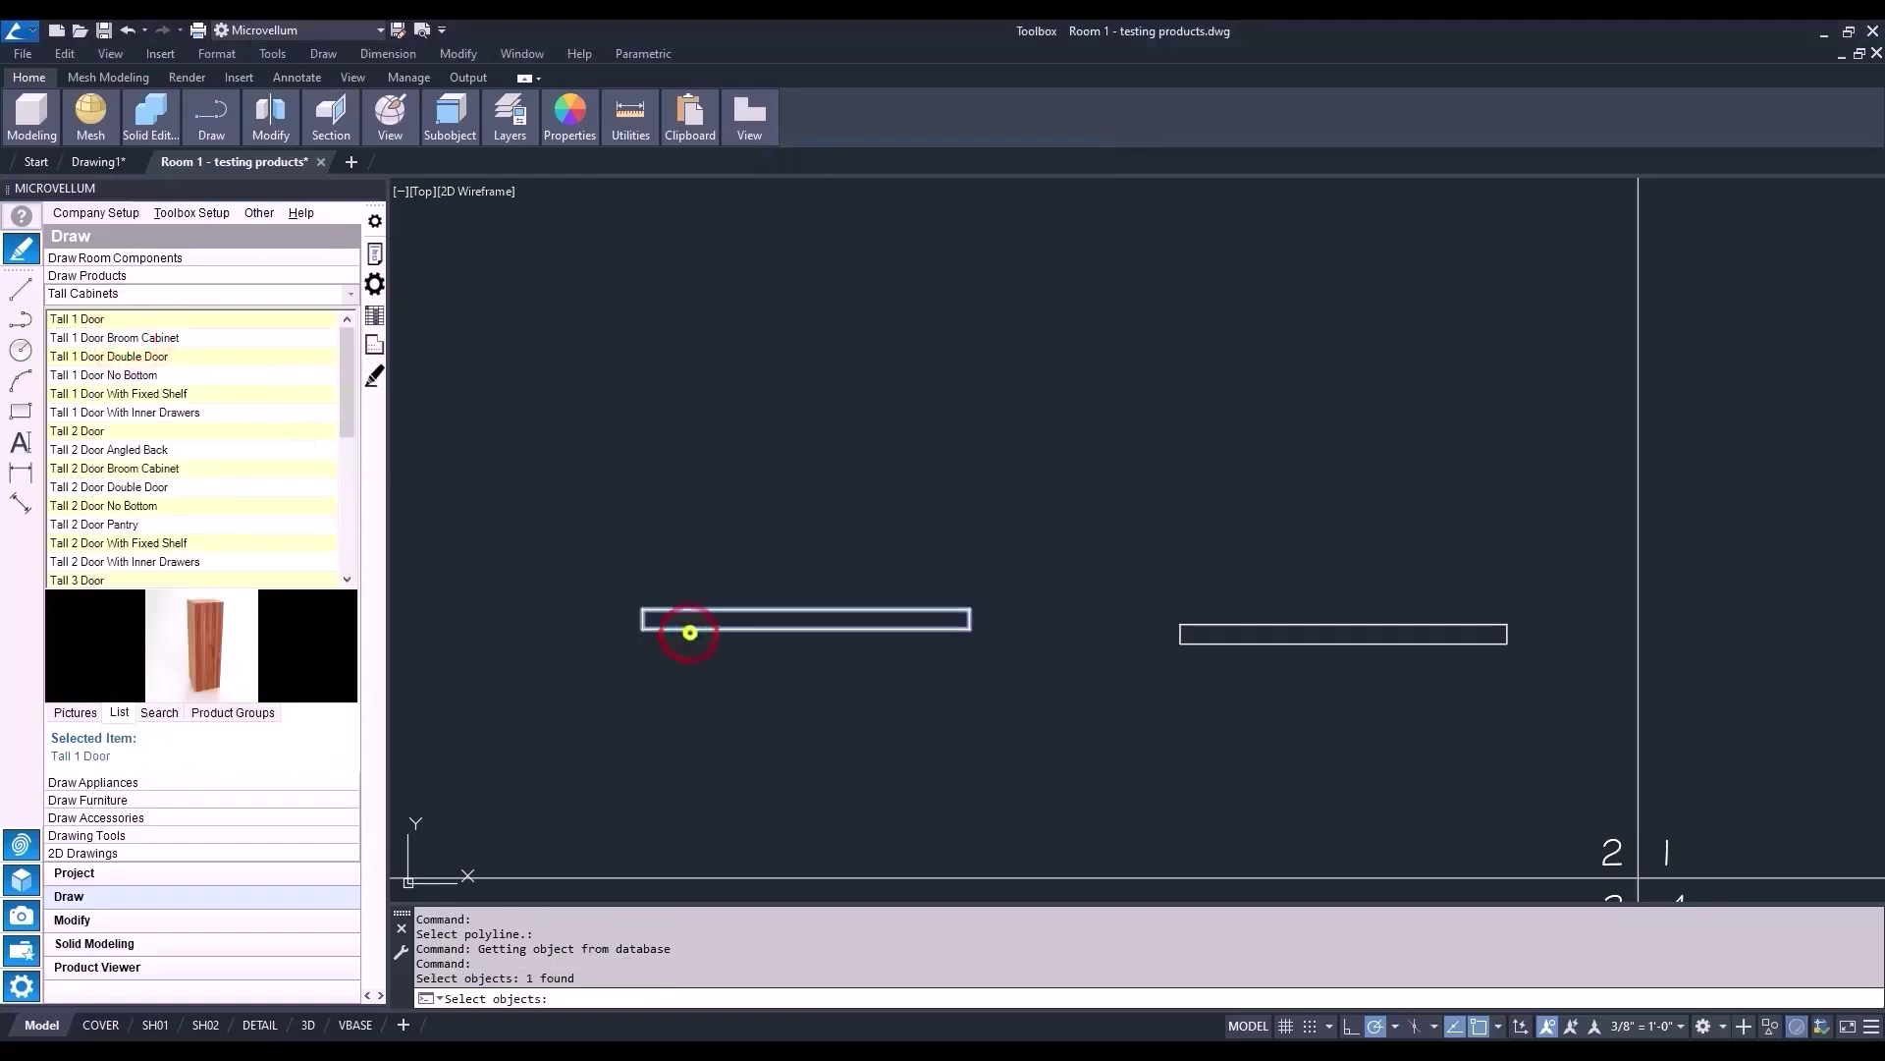
{"action": "left_click", "coordinate": [689, 630]}
{"action": "key", "text": "Return"}
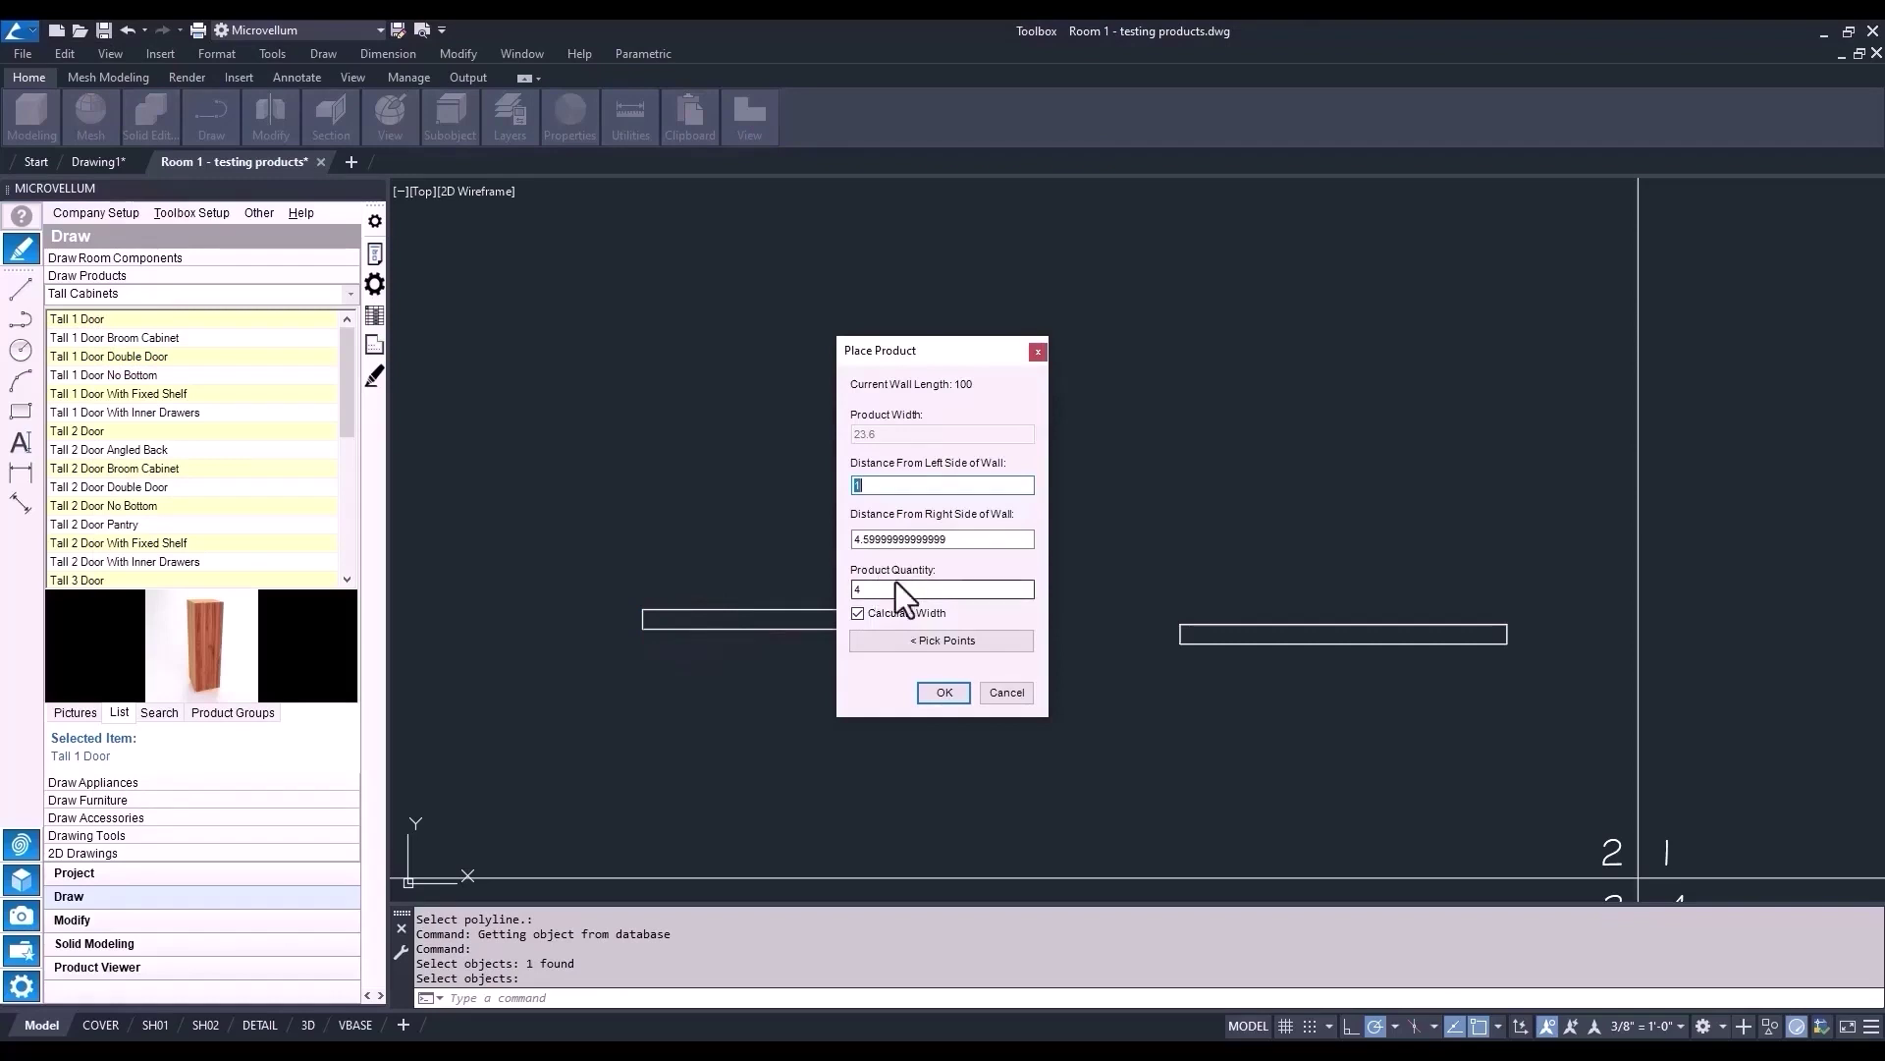
{"action": "double_click", "coordinate": [966, 539]}
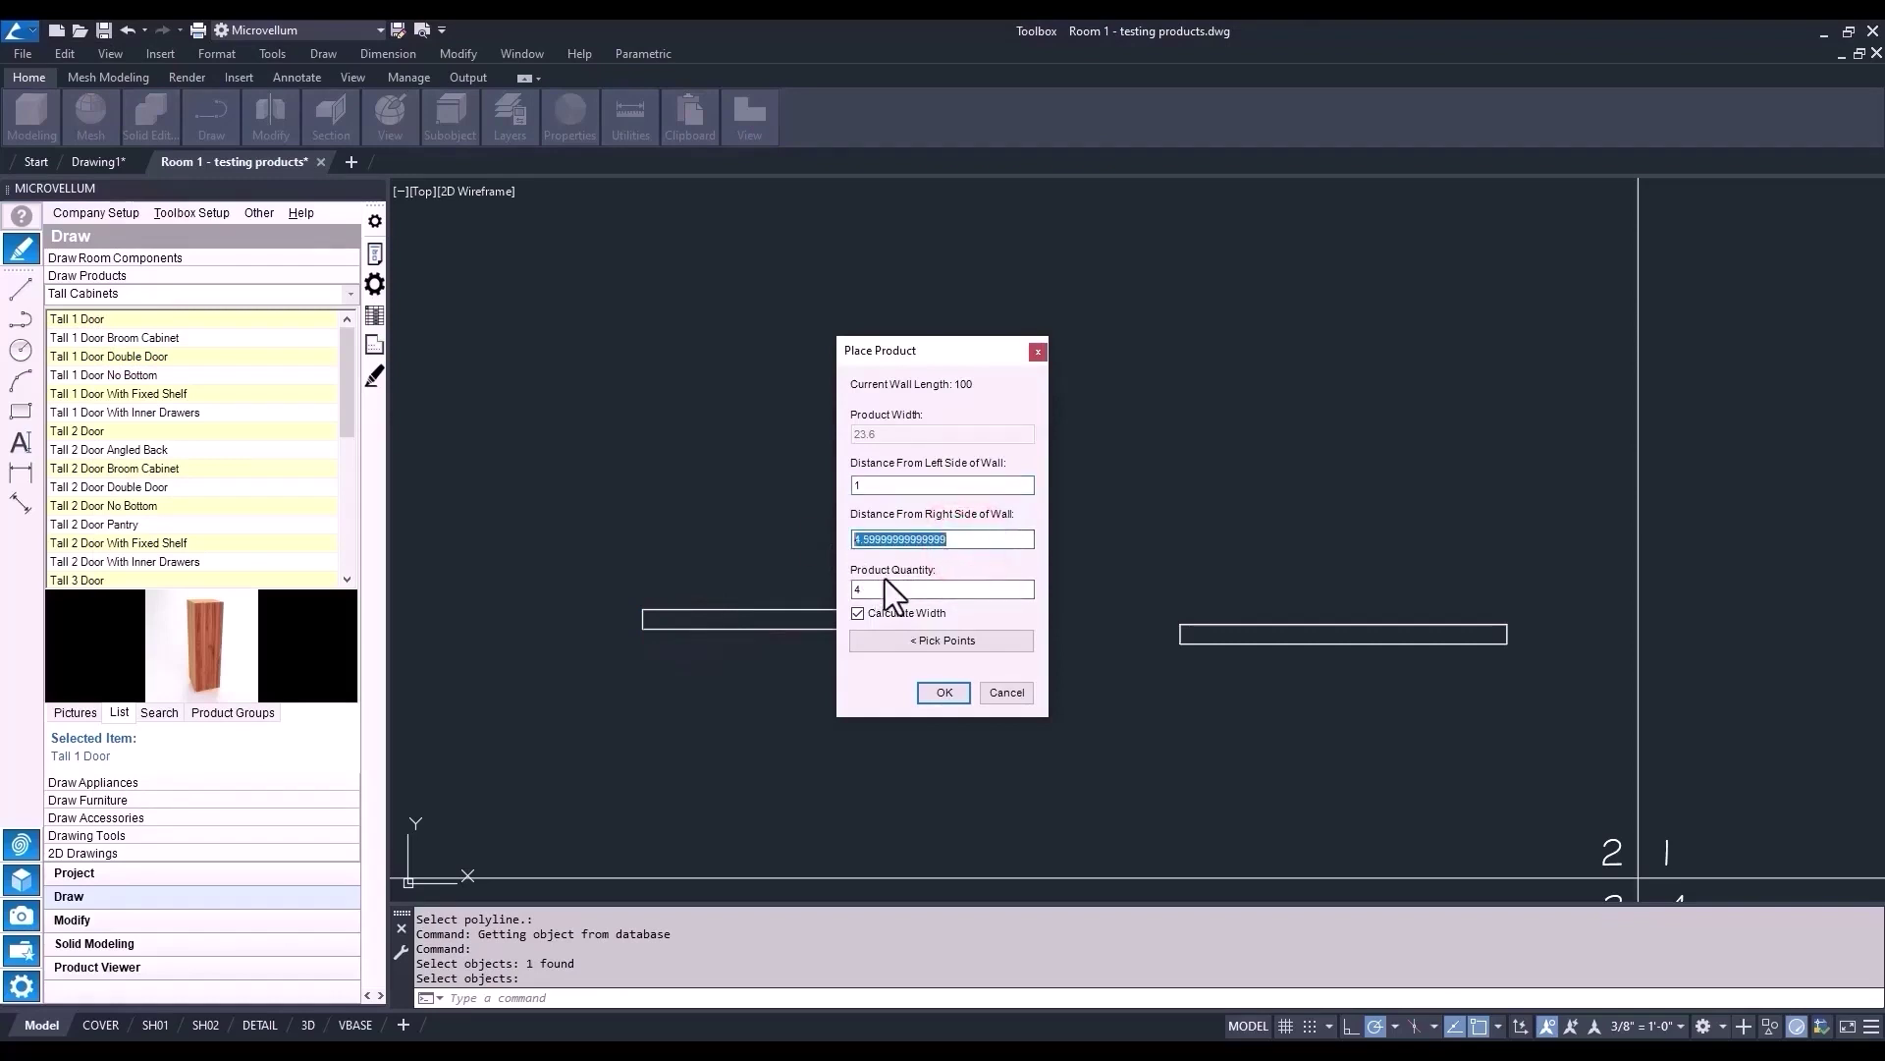
{"action": "type", "text": "6"}
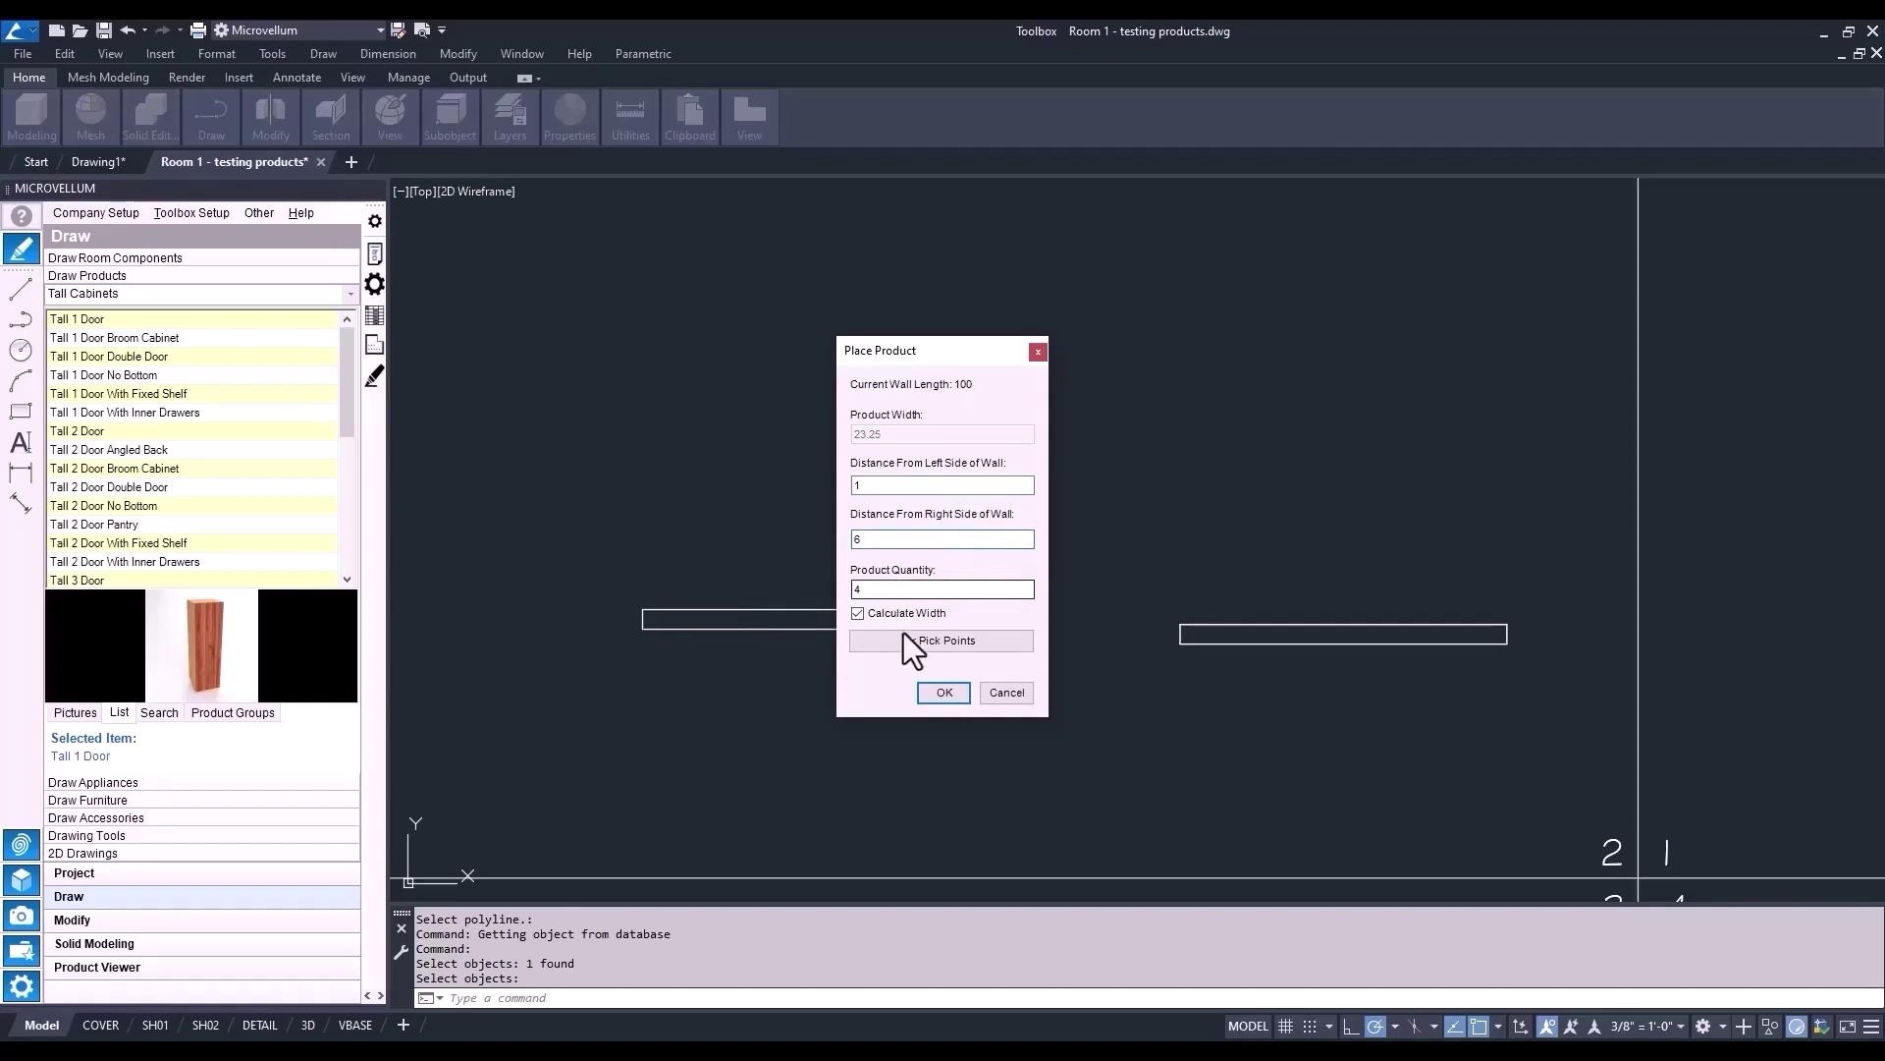
{"action": "left_click", "coordinate": [938, 693]}
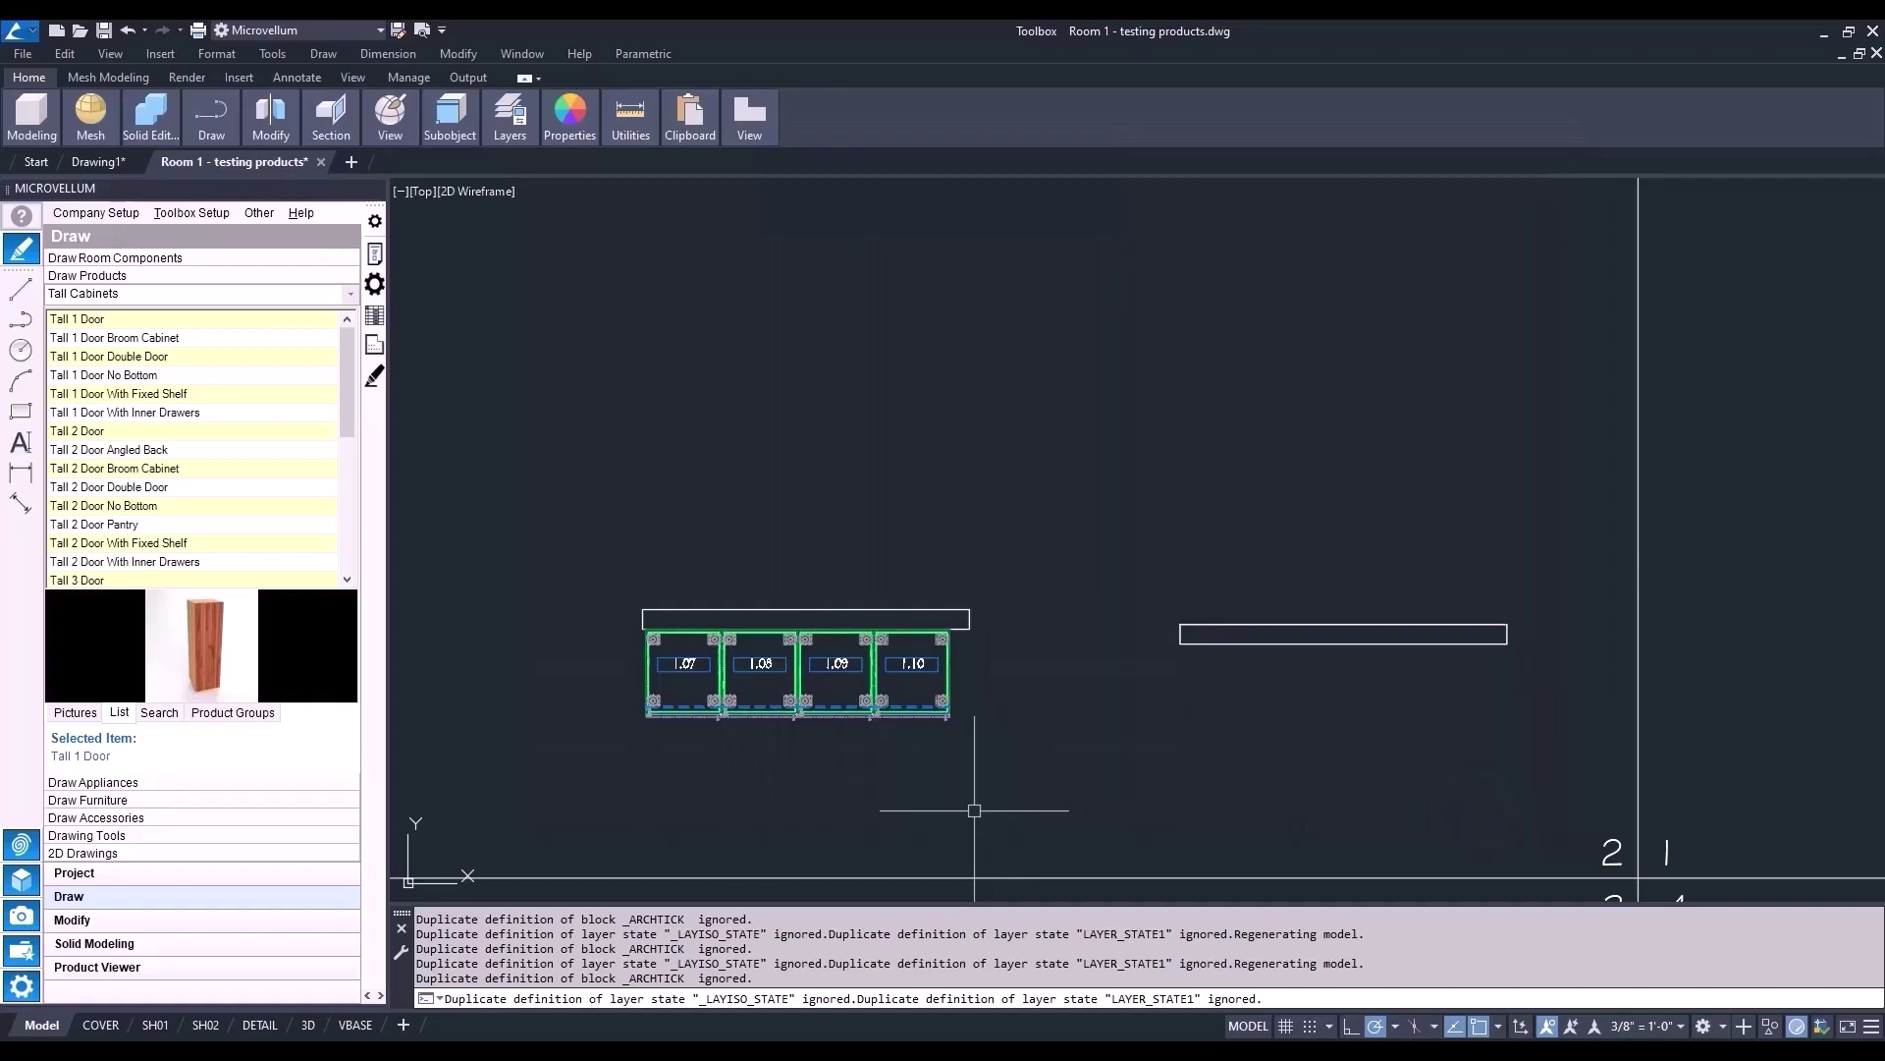
- Fill the right straight wall with four Tall 1 Door cabinets, ending 6 from the wall's right side
{"action": "right_click", "coordinate": [140, 327]}
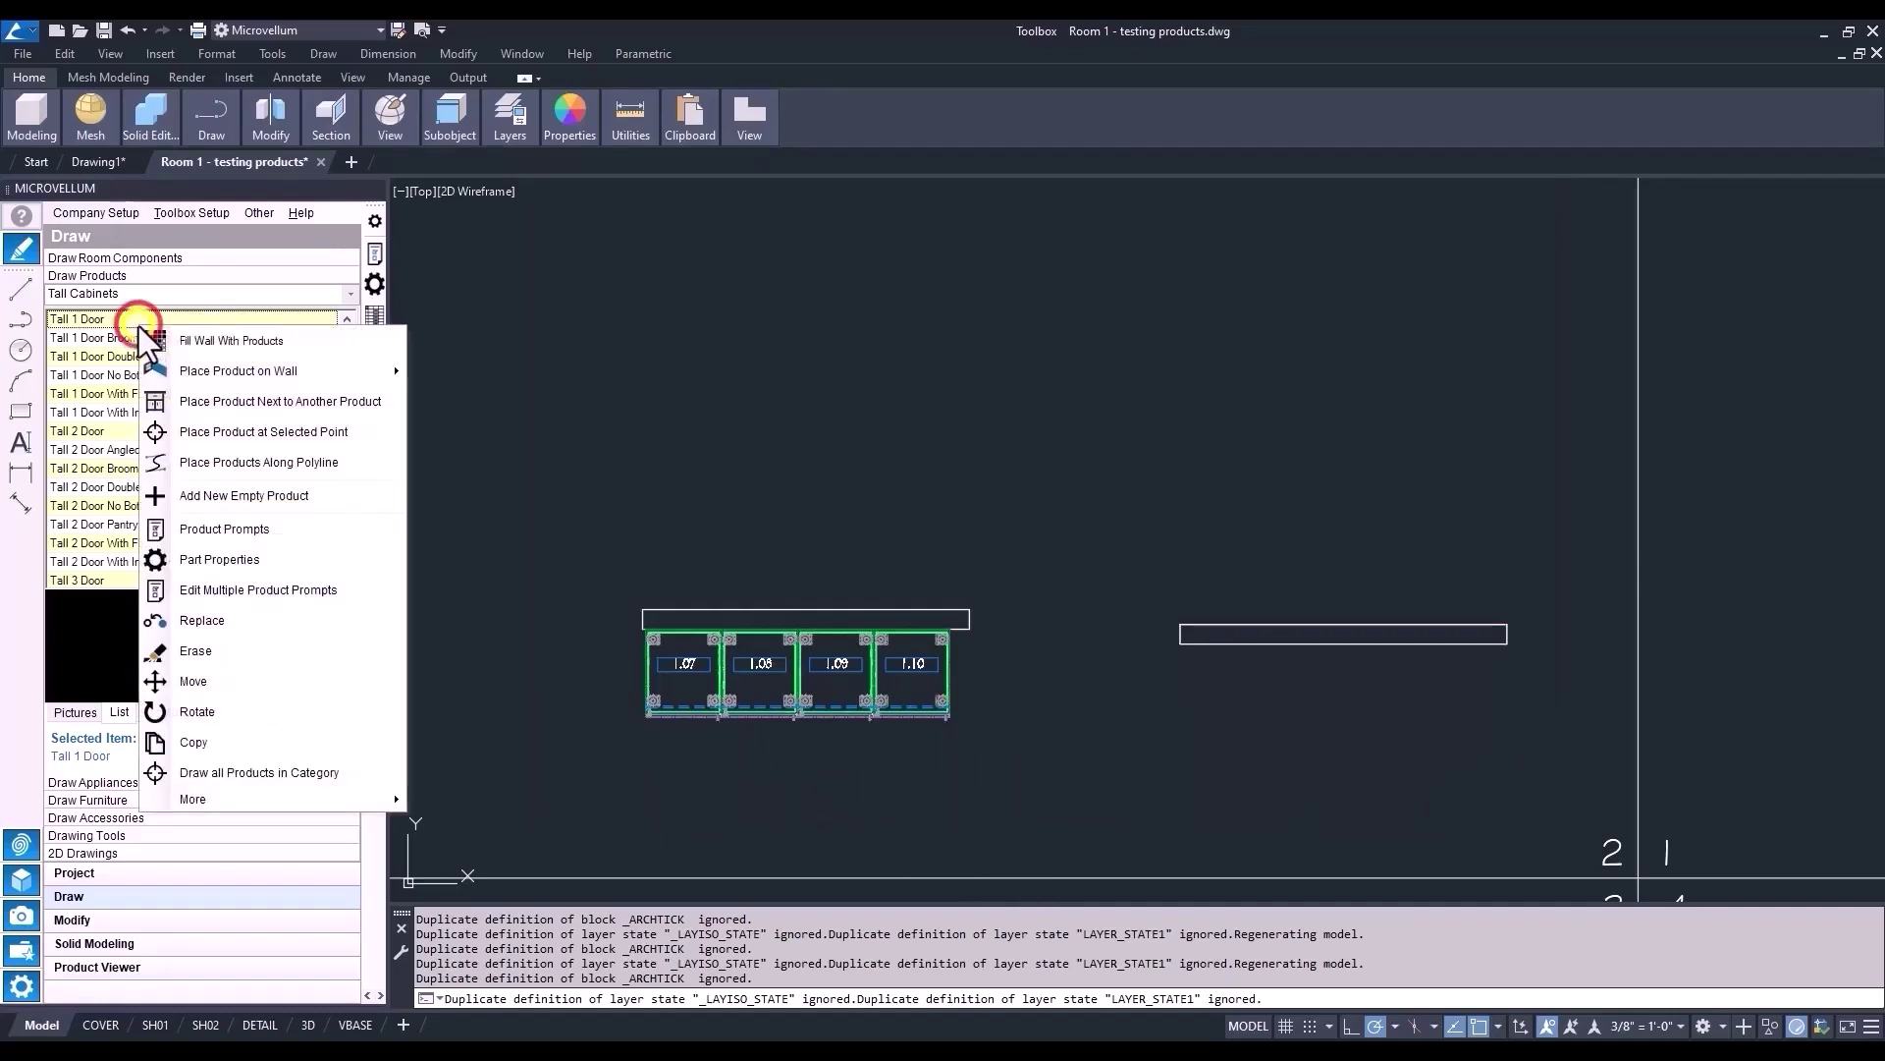
{"action": "left_click", "coordinate": [202, 338]}
{"action": "left_click", "coordinate": [1339, 643]}
{"action": "right_click", "coordinate": [1340, 643]}
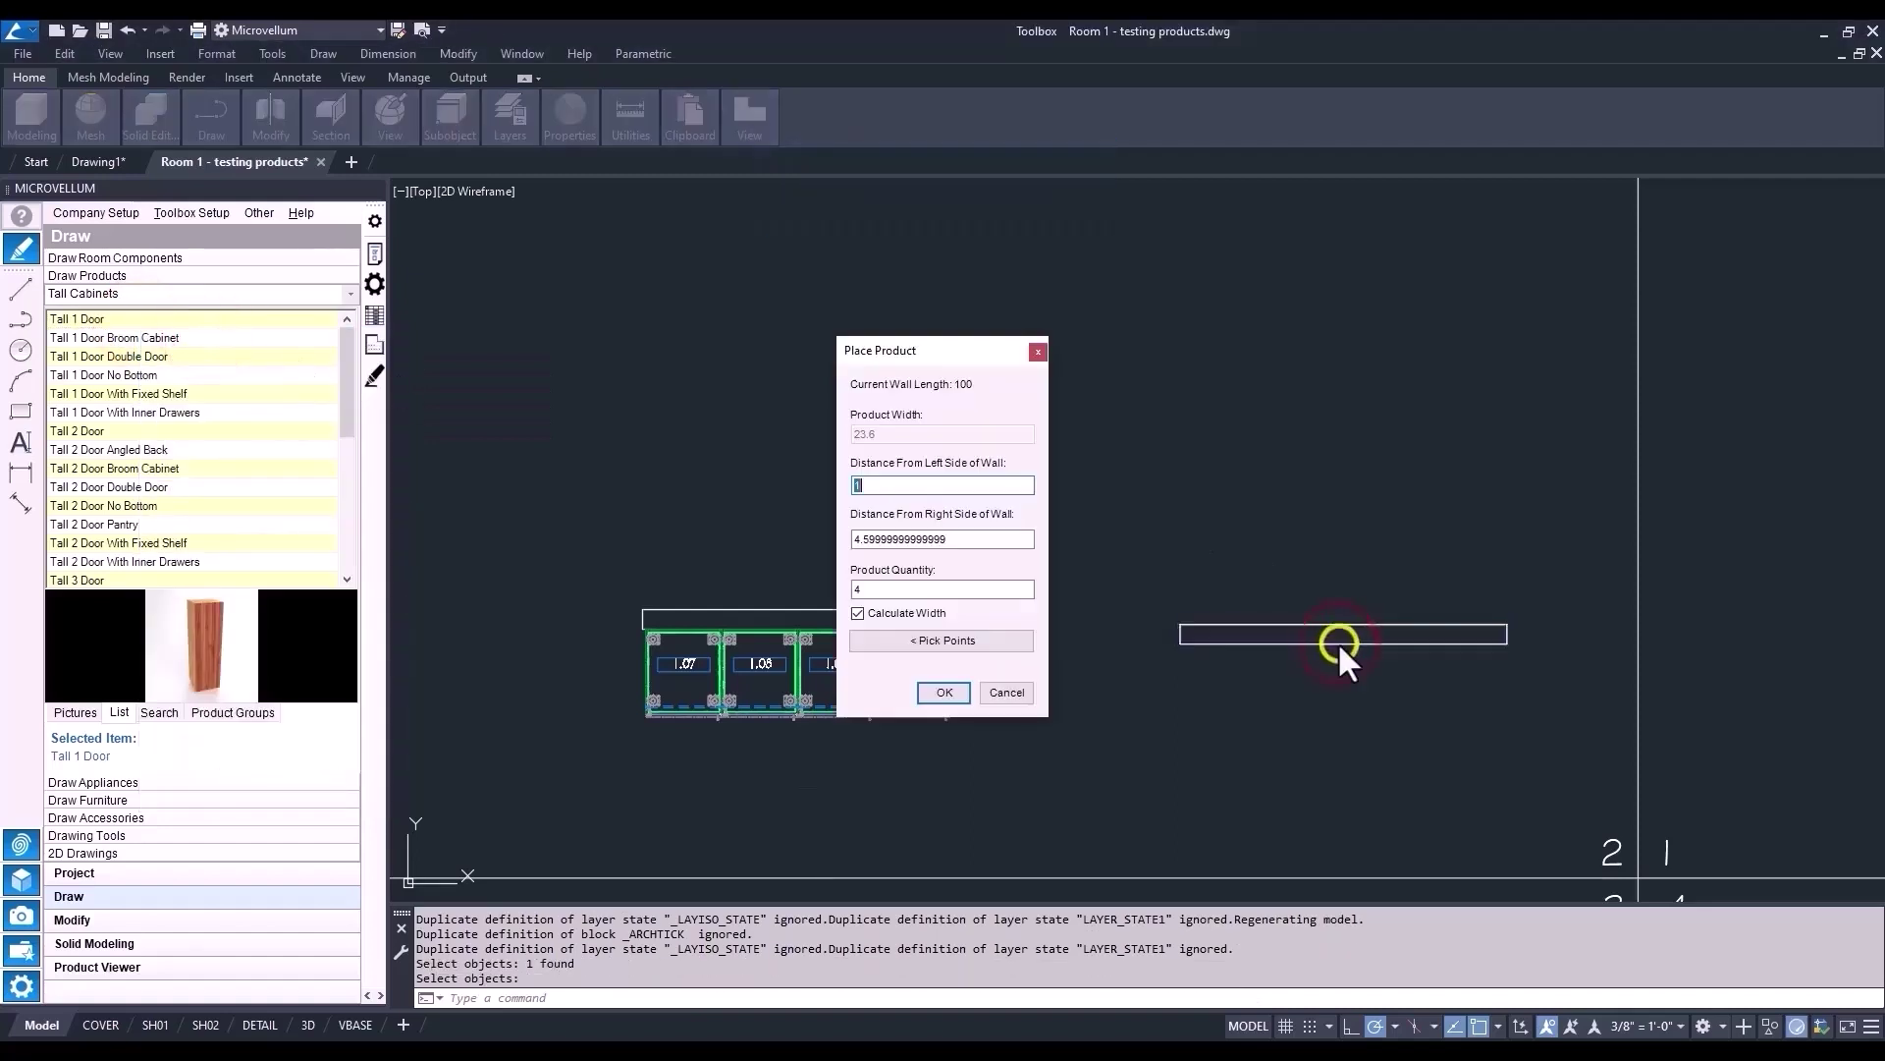
{"action": "left_click", "coordinate": [983, 538]}
{"action": "type", "text": "6"}
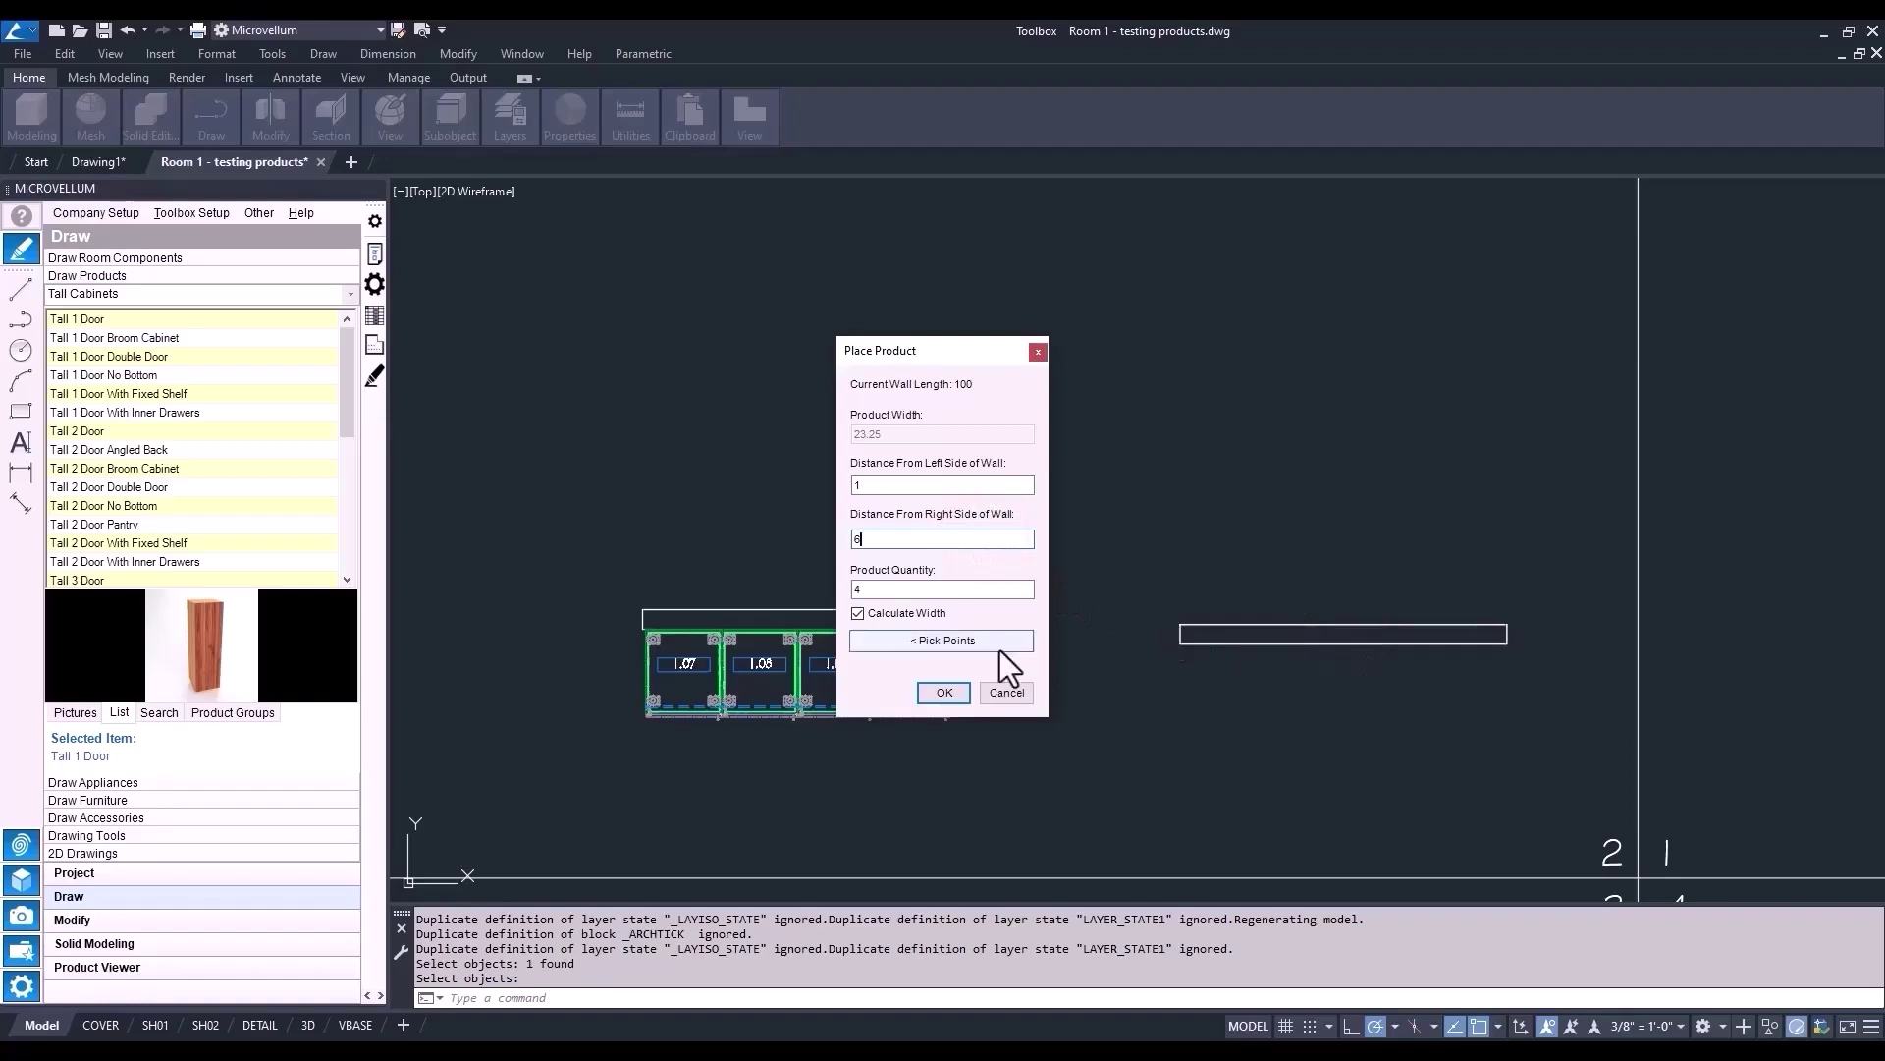
{"action": "left_click", "coordinate": [944, 693]}
{"action": "left_click", "coordinate": [1480, 816]}
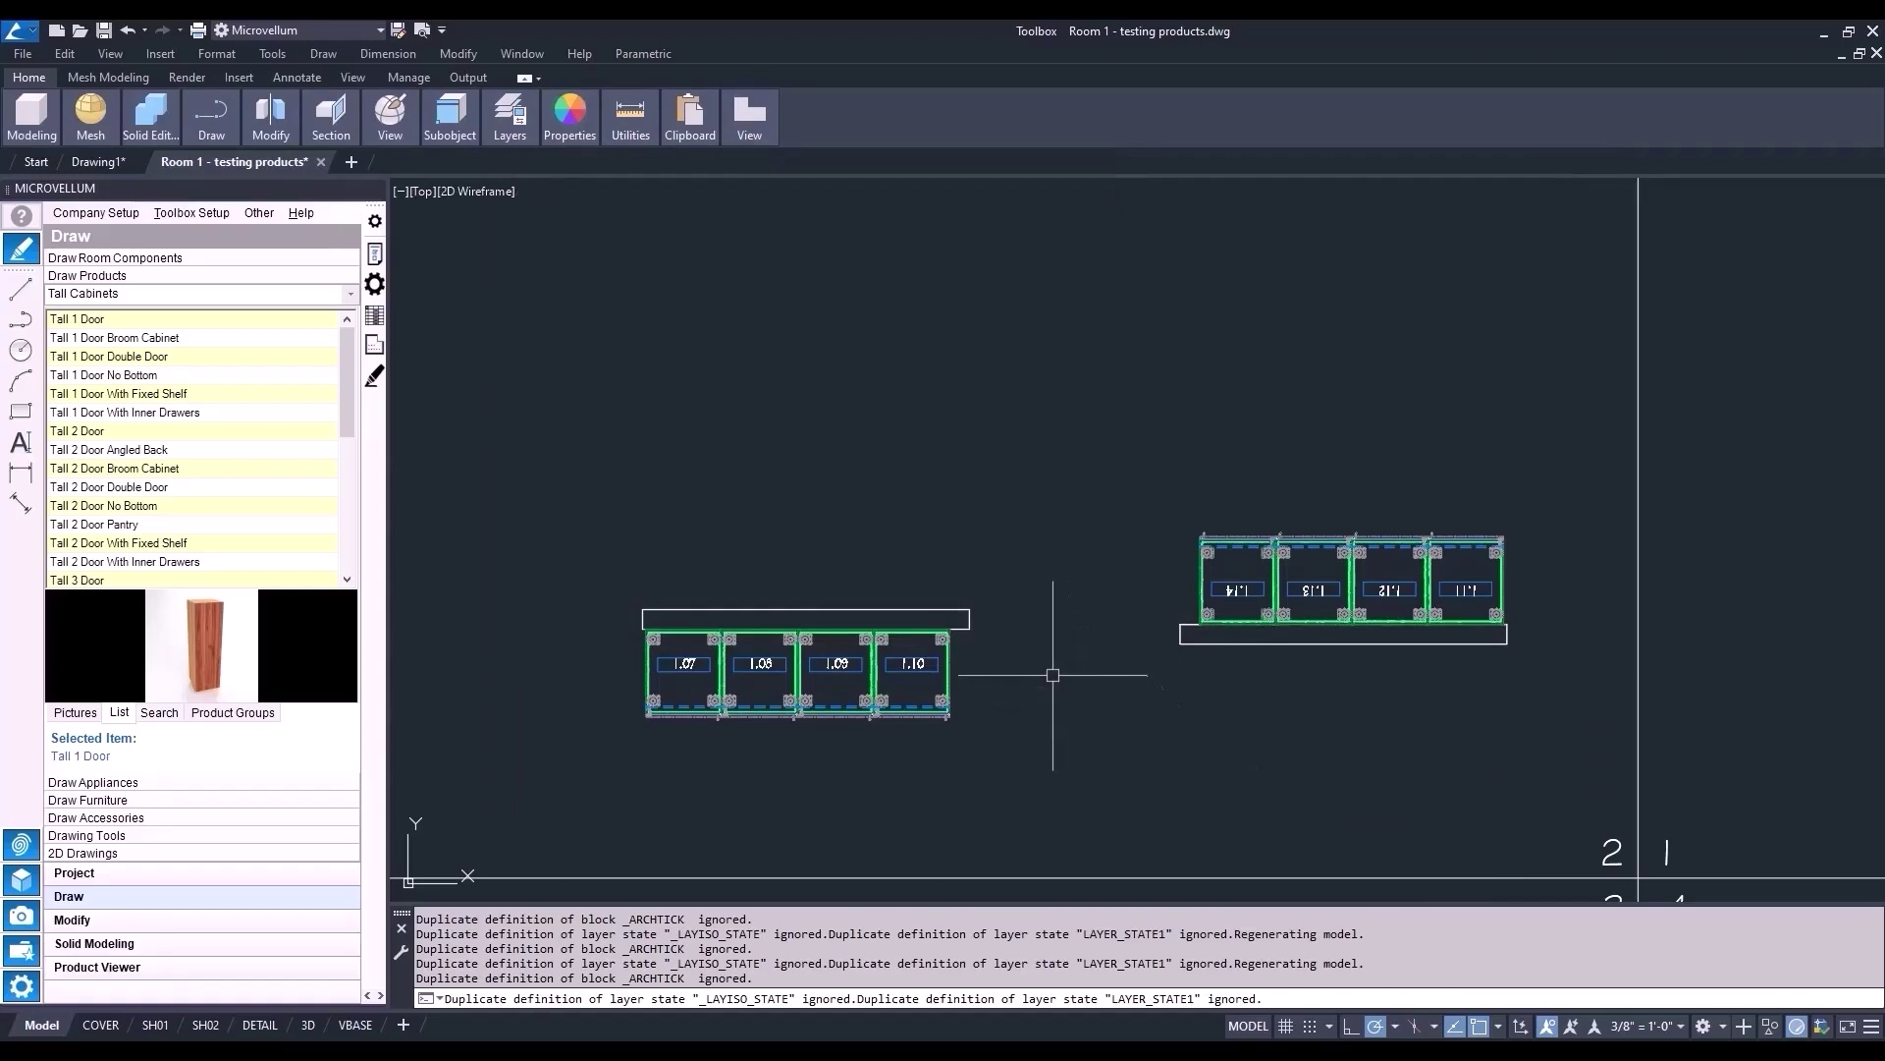
- In the empty area of quadrant 3, draw an L-shaped polyline running 100 to the right and 100 down
{"action": "scroll", "coordinate": [1055, 675], "scroll_direction": "down", "scroll_amount": 4}
{"action": "middle_click_drag", "start_coordinate": [1065, 766], "coordinate": [1067, 542]}
{"action": "scroll", "coordinate": [1021, 613], "scroll_direction": "up", "scroll_amount": 2}
{"action": "scroll", "coordinate": [973, 638], "scroll_direction": "up", "scroll_amount": 3}
{"action": "middle_click_drag", "start_coordinate": [949, 651], "coordinate": [1002, 531]}
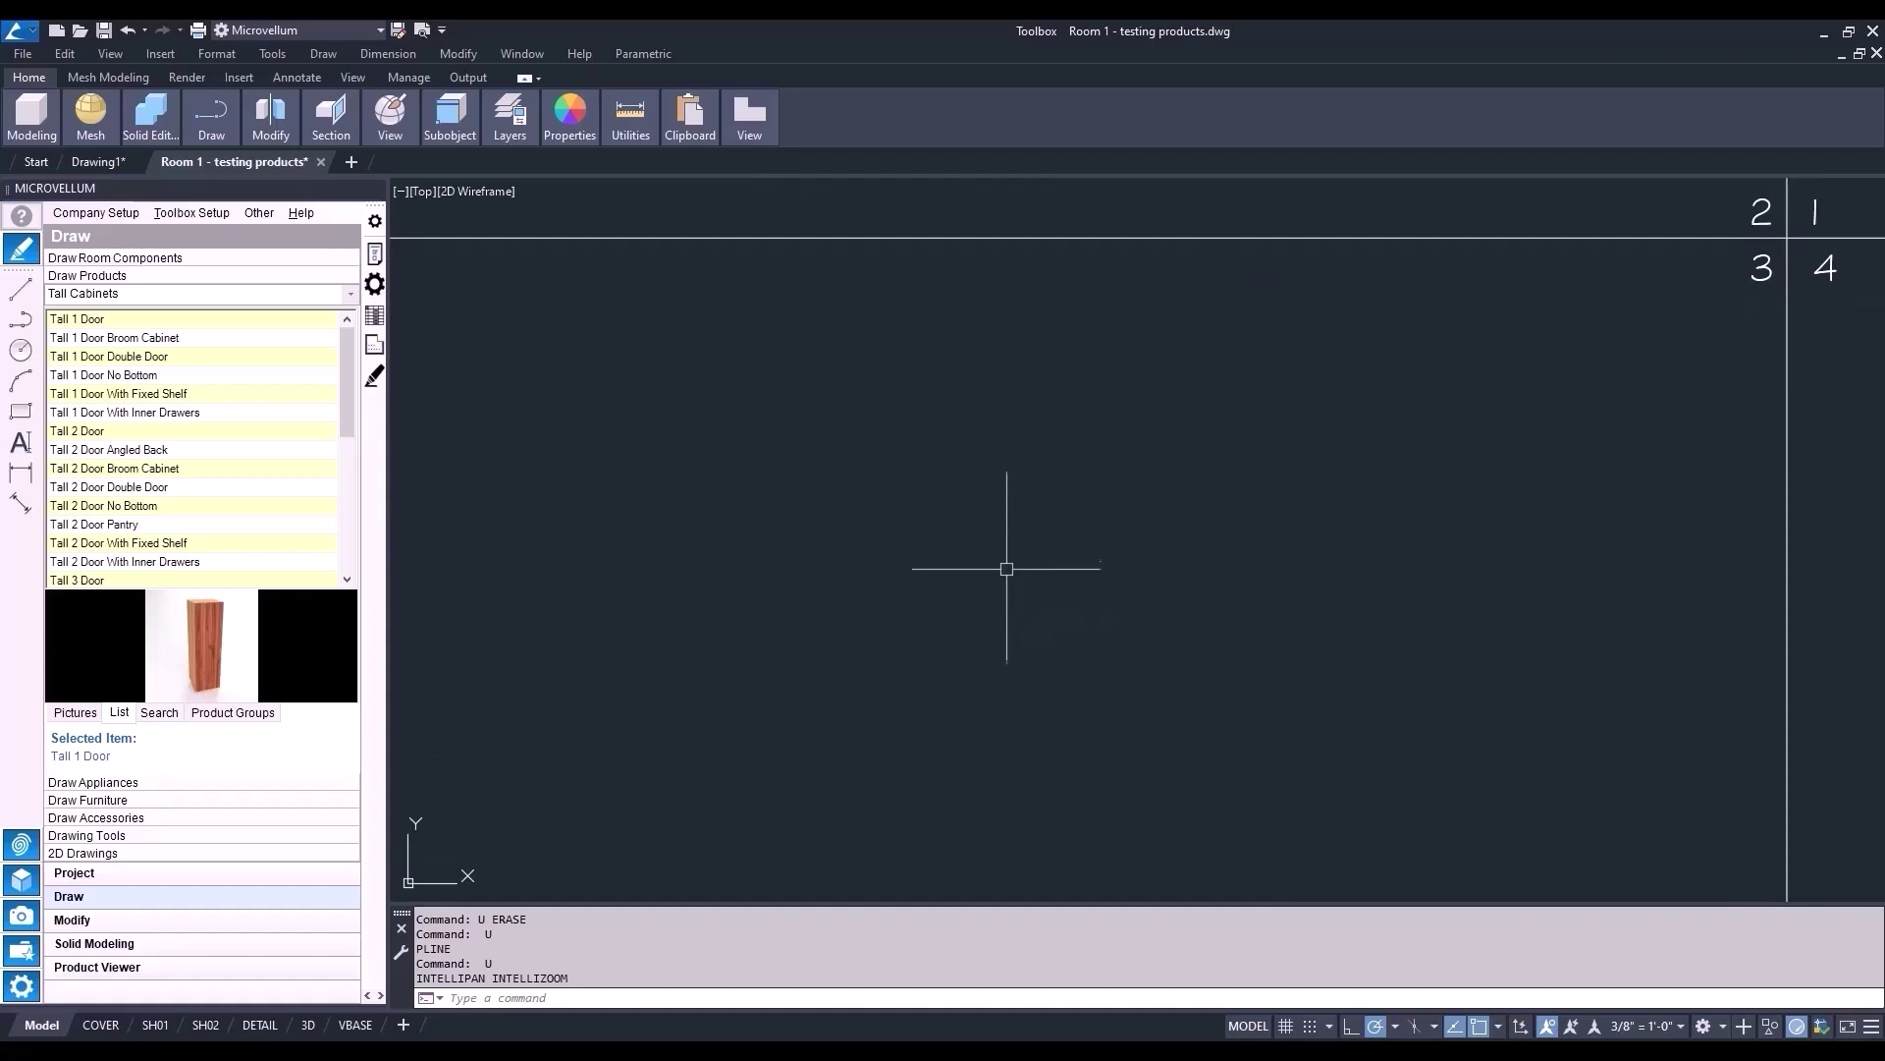
{"action": "type", "text": "pl"}
{"action": "key", "text": "Return"}
{"action": "left_click", "coordinate": [754, 543]}
{"action": "type", "text": "100"}
{"action": "key", "text": "Return"}
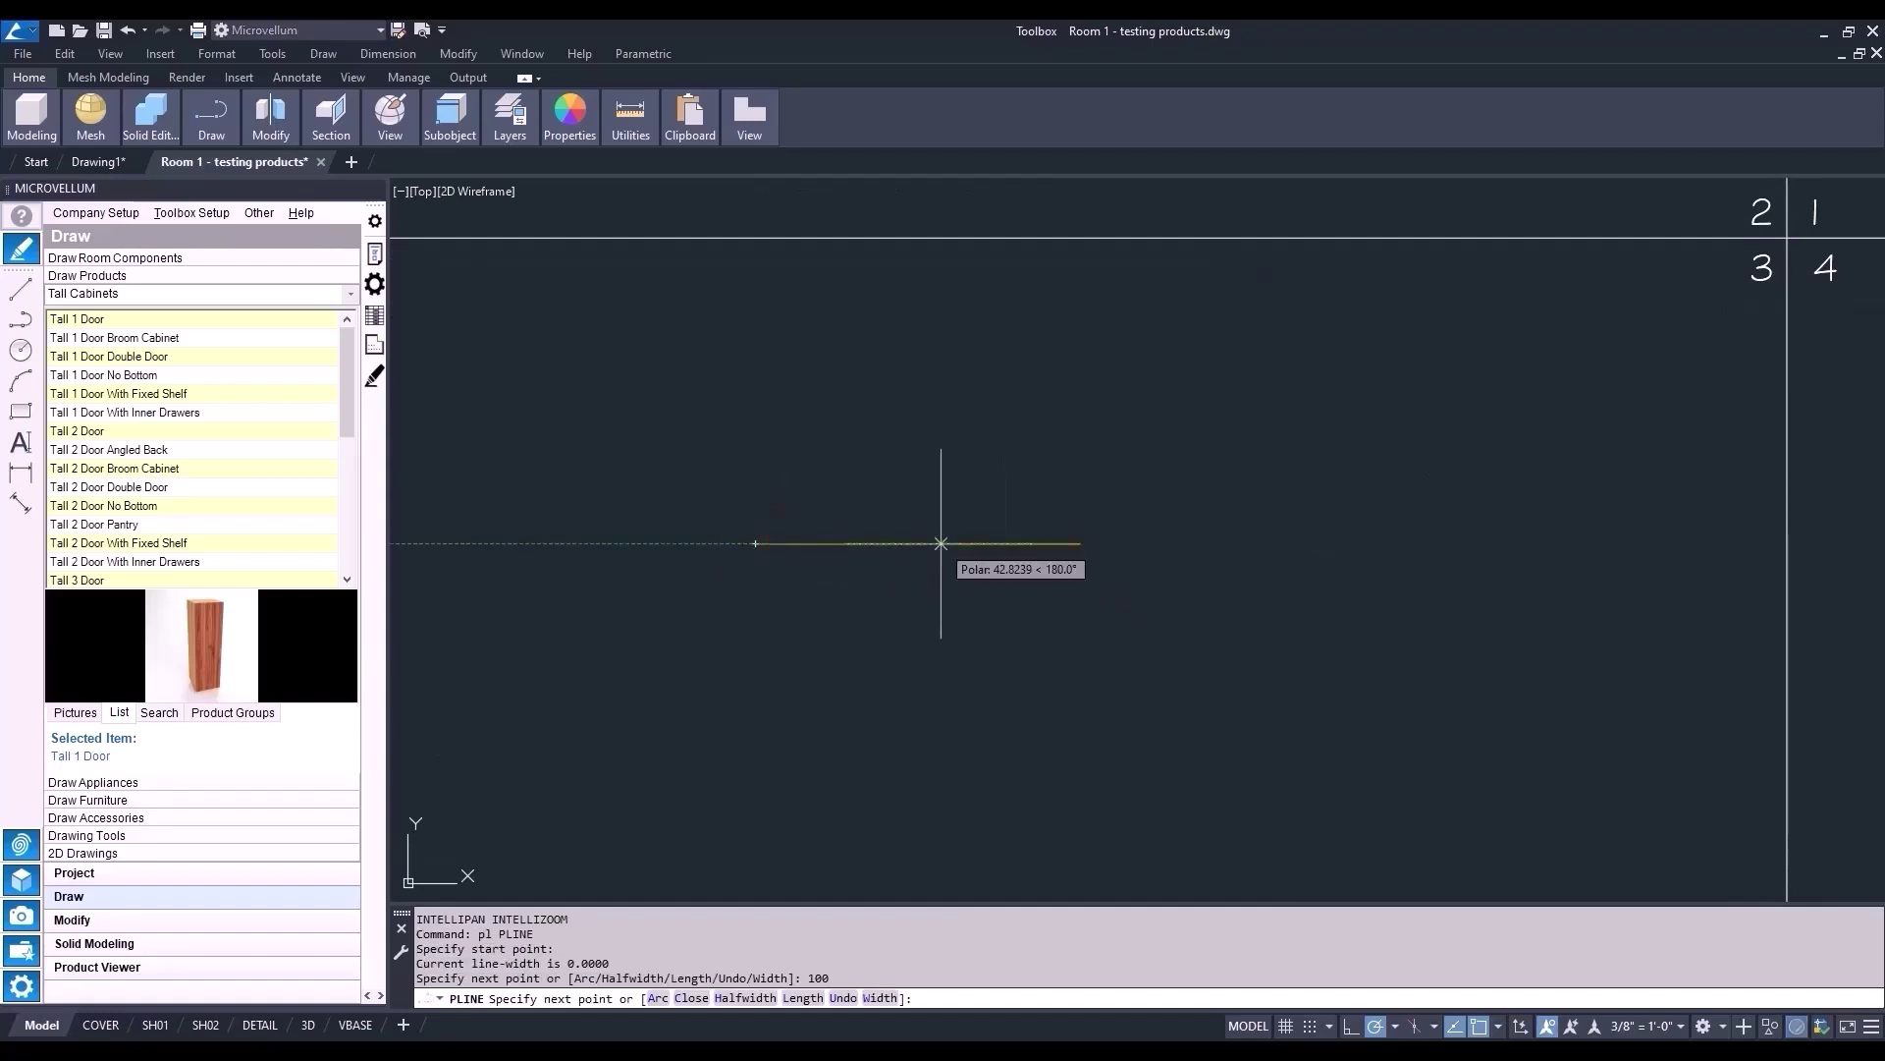
{"action": "type", "text": "100"}
{"action": "key", "text": "Return"}
{"action": "key", "text": "Return"}
- Draw a second L-shaped polyline to the right of the first, running 100 up and 100 to the right
{"action": "middle_click_drag", "start_coordinate": [1152, 718], "coordinate": [869, 597]}
{"action": "key", "text": "Return"}
{"action": "left_click", "coordinate": [1126, 749]}
{"action": "type", "text": "100"}
{"action": "key", "text": "Return"}
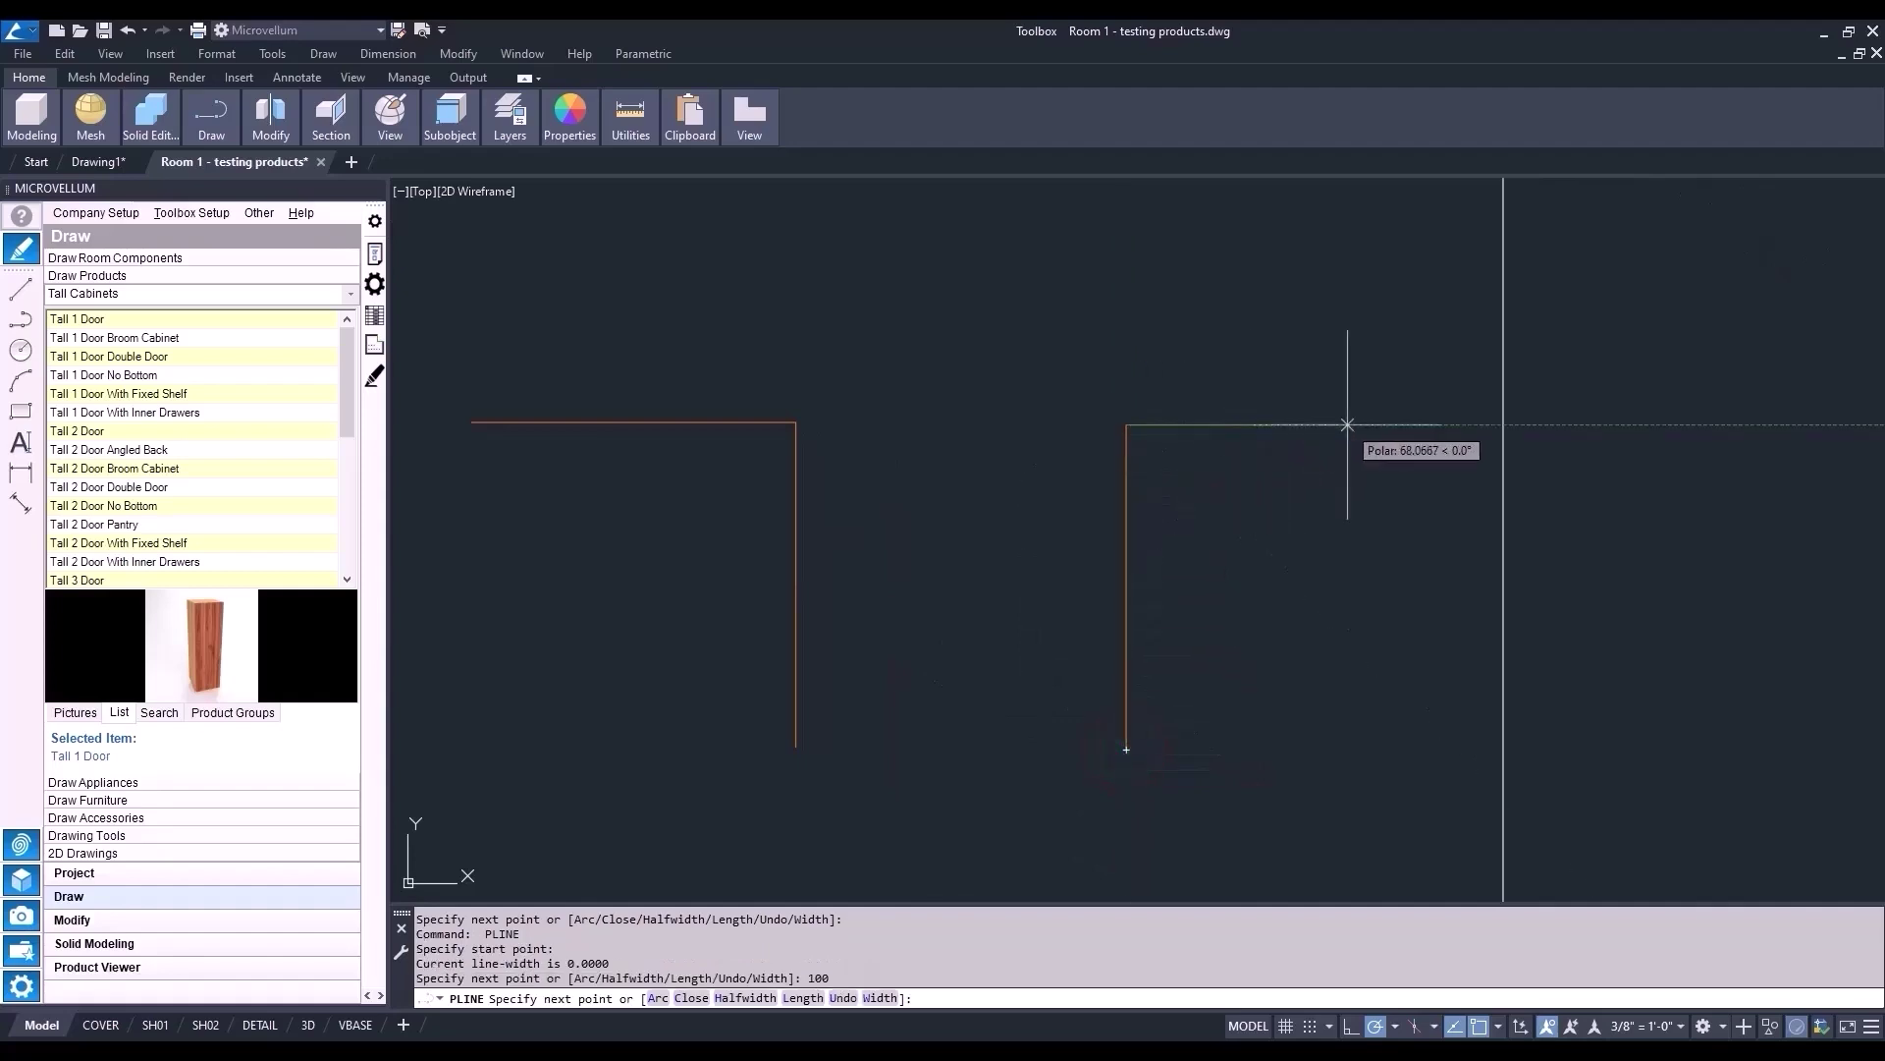
{"action": "type", "text": "100"}
{"action": "key", "text": "Return"}
{"action": "key", "text": "Return"}
{"action": "scroll", "coordinate": [1179, 599], "scroll_direction": "down", "scroll_amount": 2}
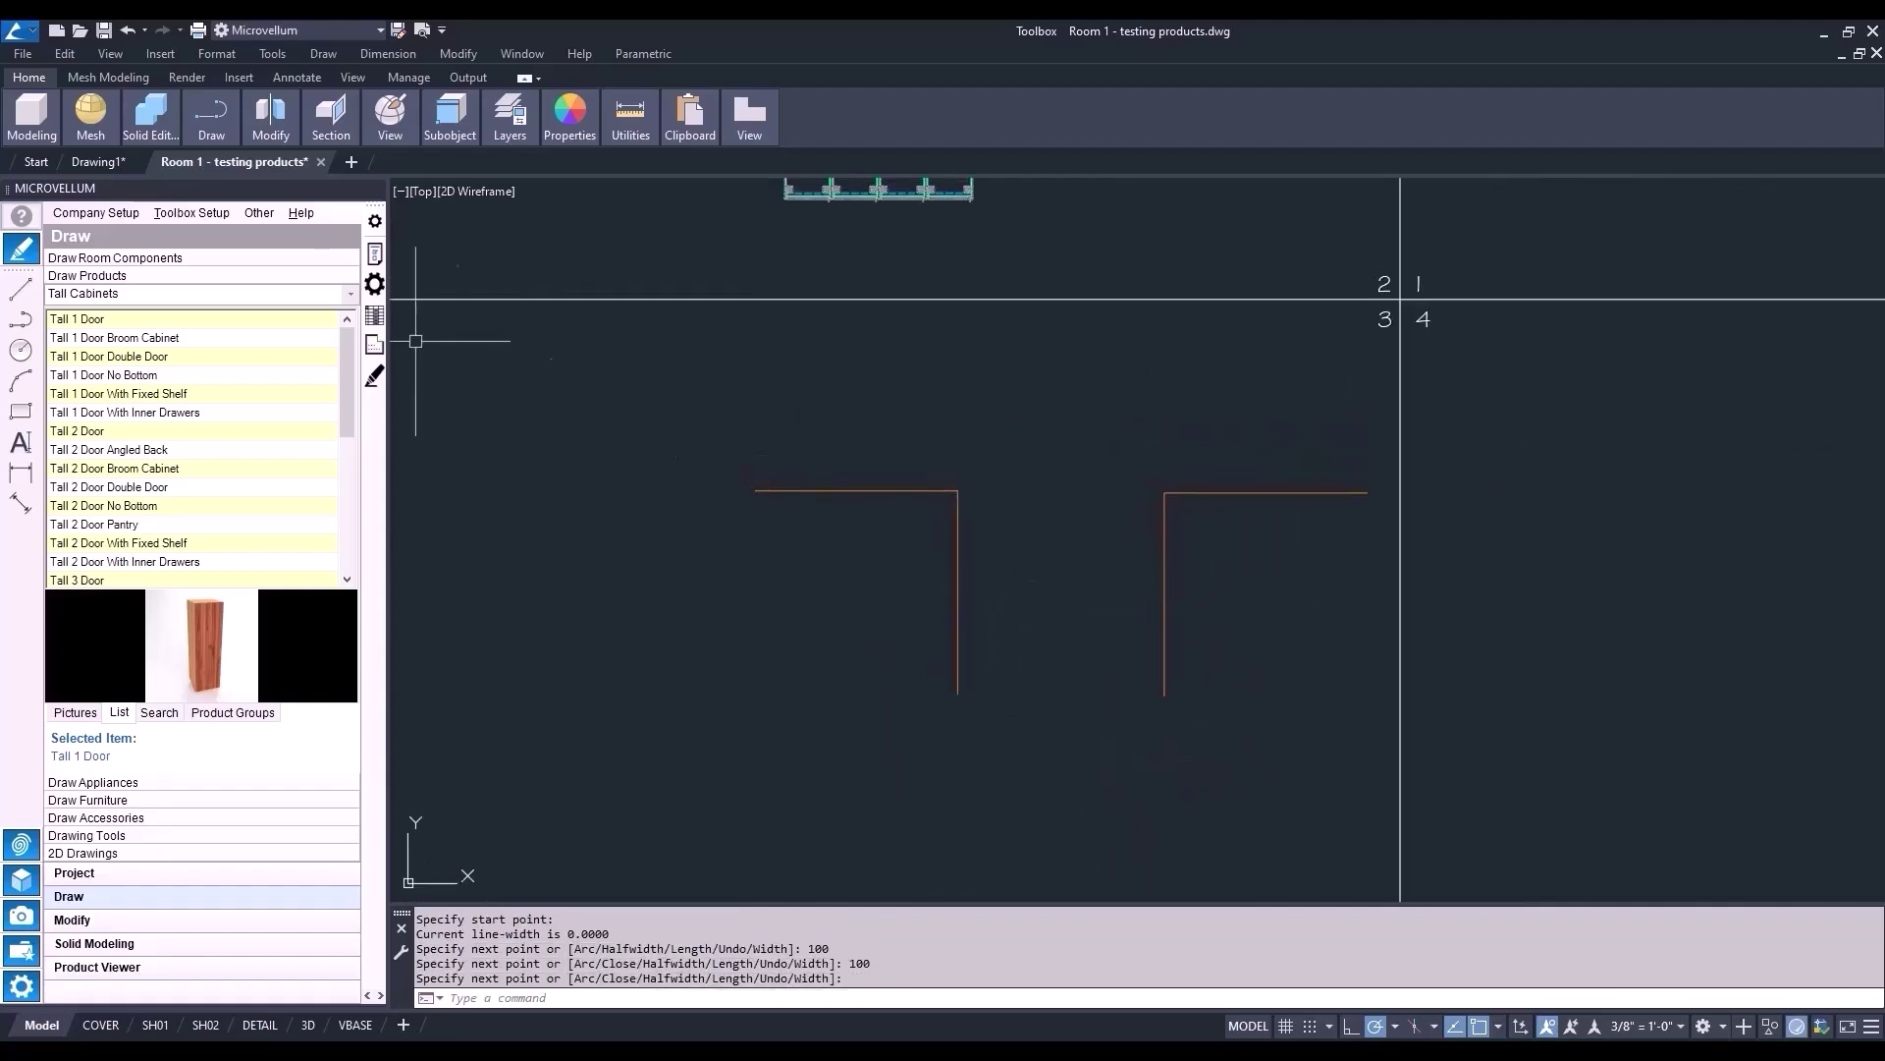
- Create walls from both L-shaped polylines using Select Polyline Path for Wall
{"action": "left_click", "coordinate": [214, 259]}
{"action": "right_click", "coordinate": [141, 304]}
{"action": "left_click", "coordinate": [216, 352]}
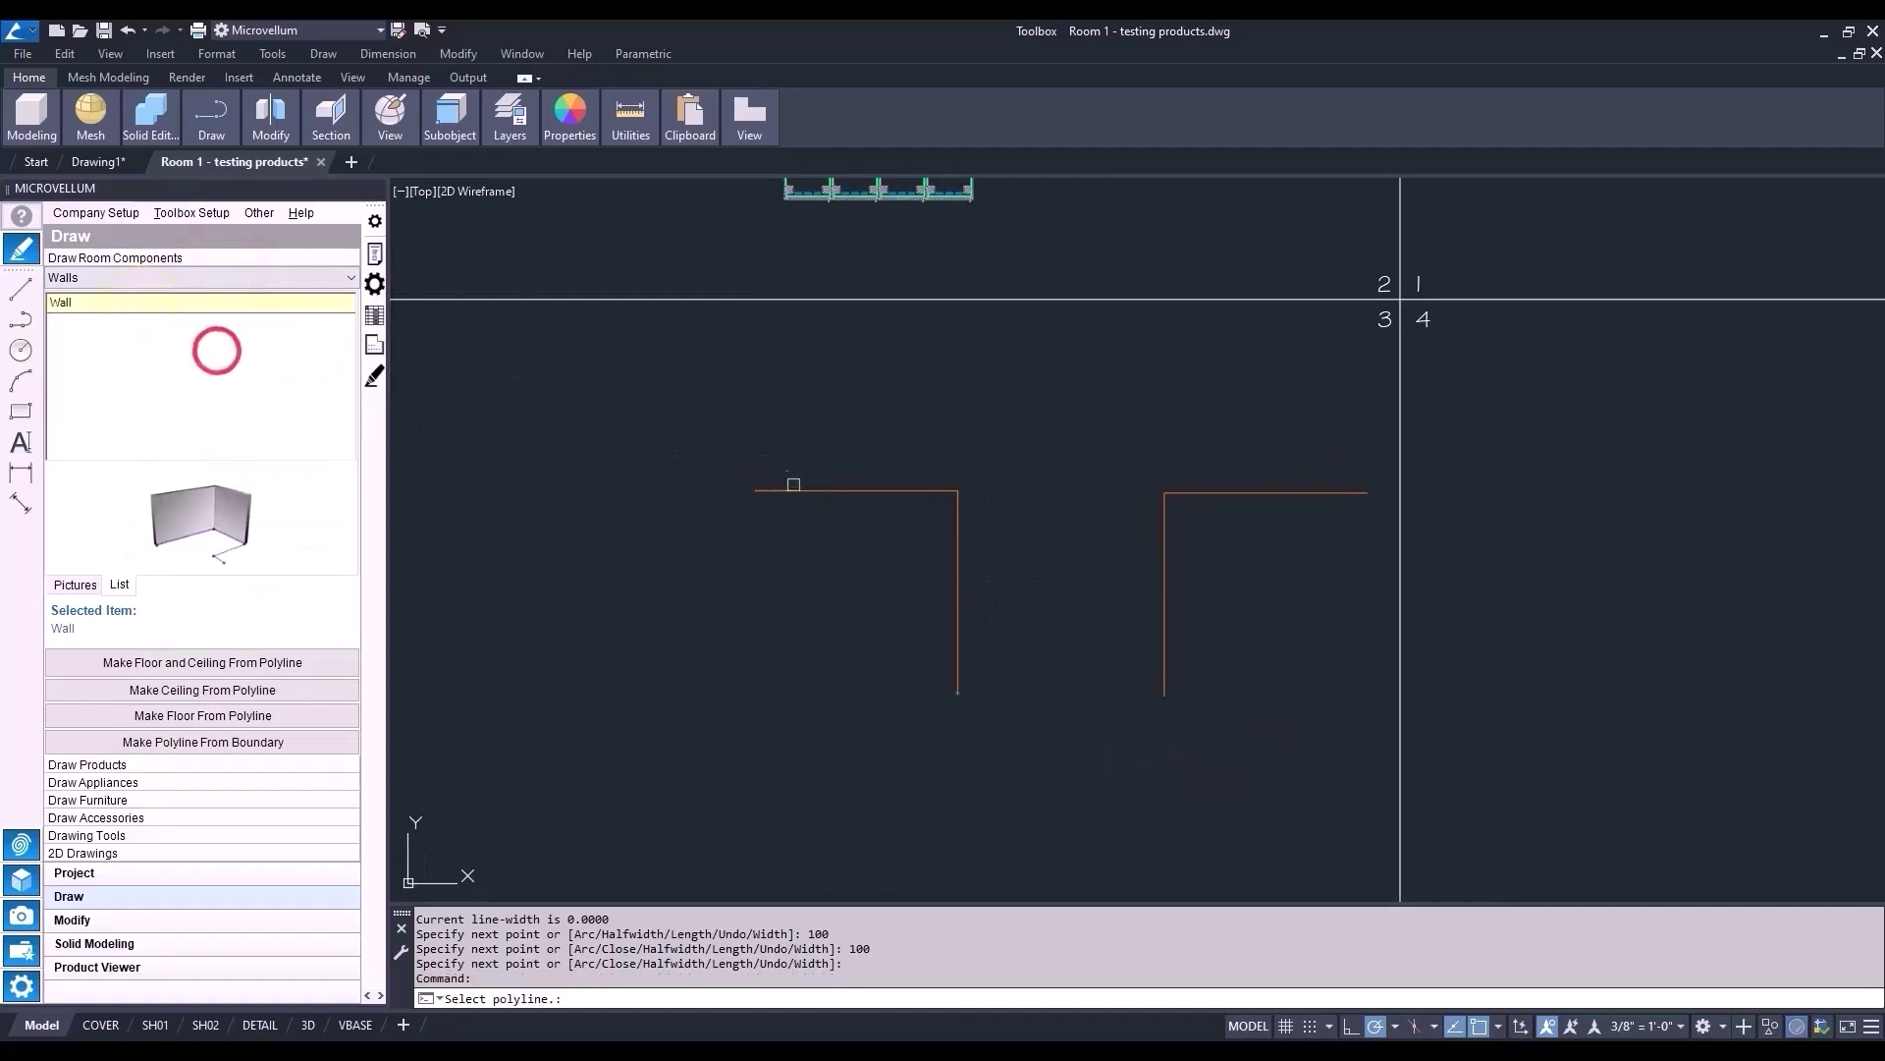
{"action": "left_click", "coordinate": [783, 490]}
{"action": "right_click", "coordinate": [275, 303]}
{"action": "left_click", "coordinate": [348, 346]}
{"action": "left_click", "coordinate": [1166, 580]}
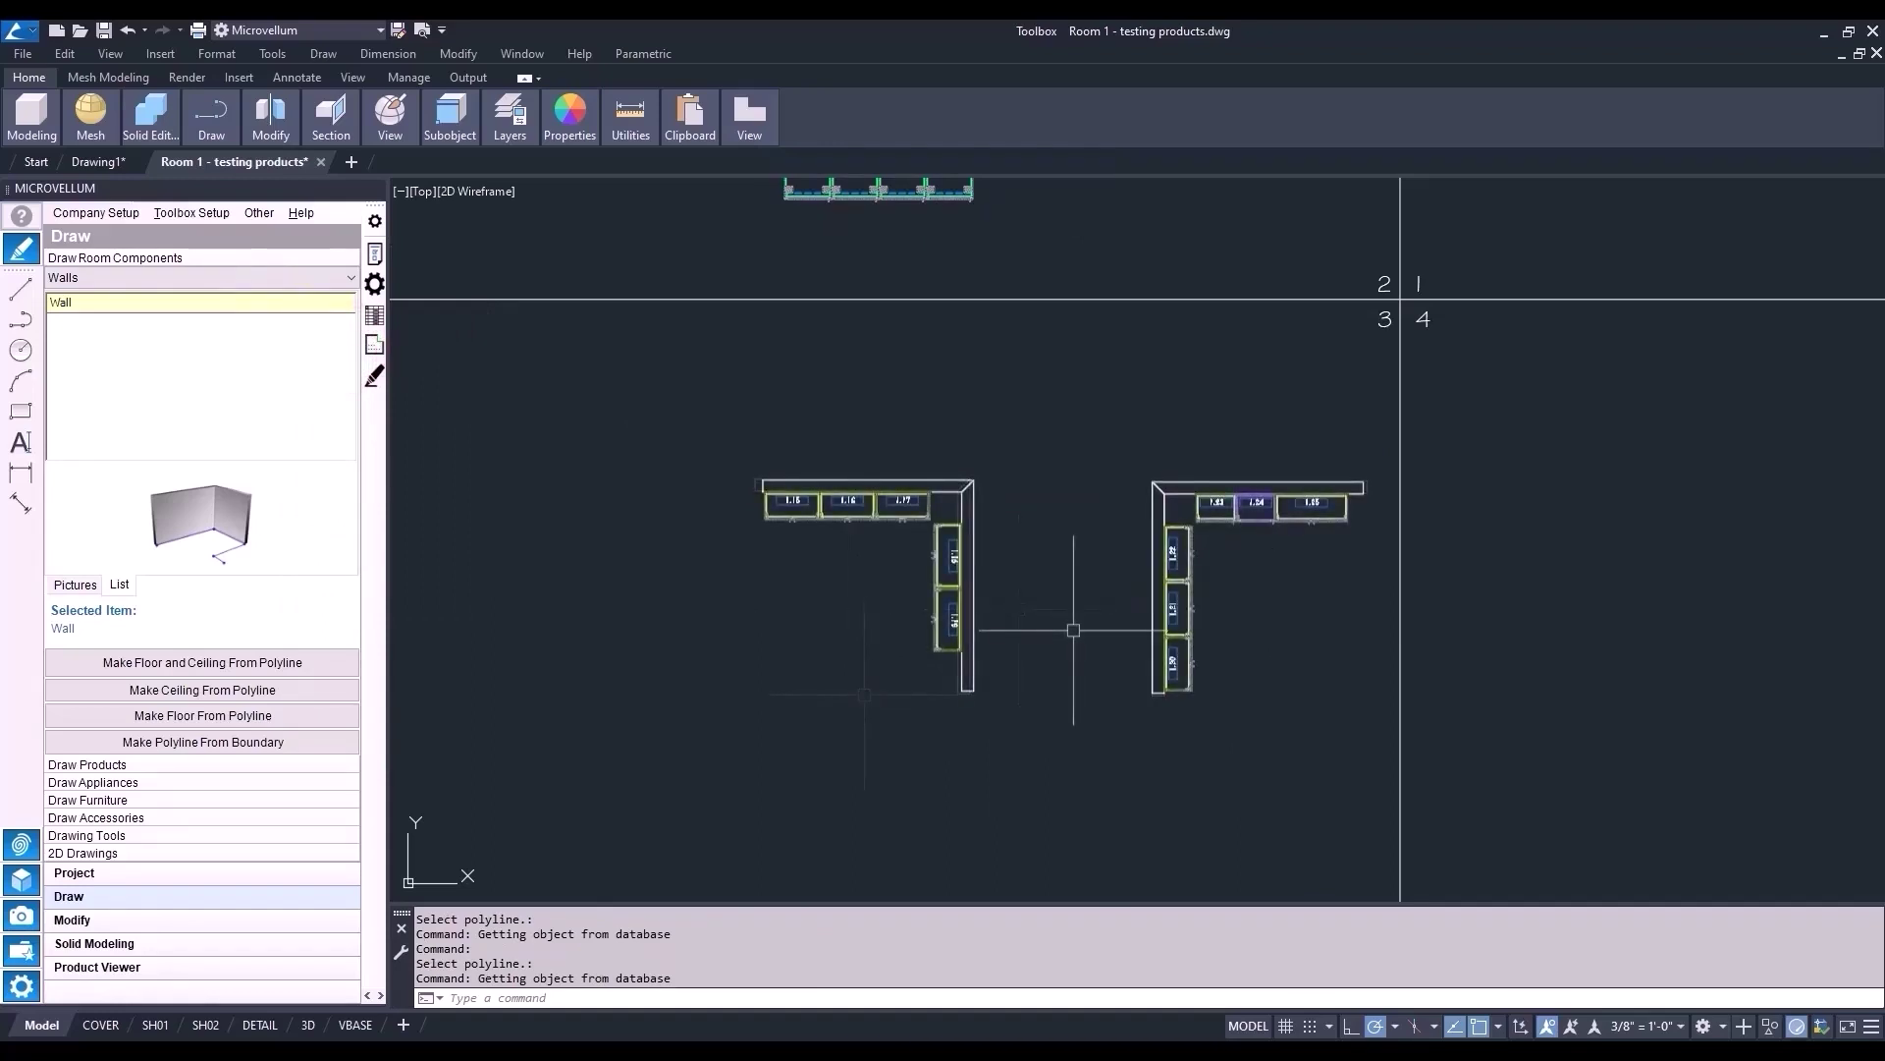
- Show the Upper Cabinets category in the product library
{"action": "left_click", "coordinate": [198, 766]}
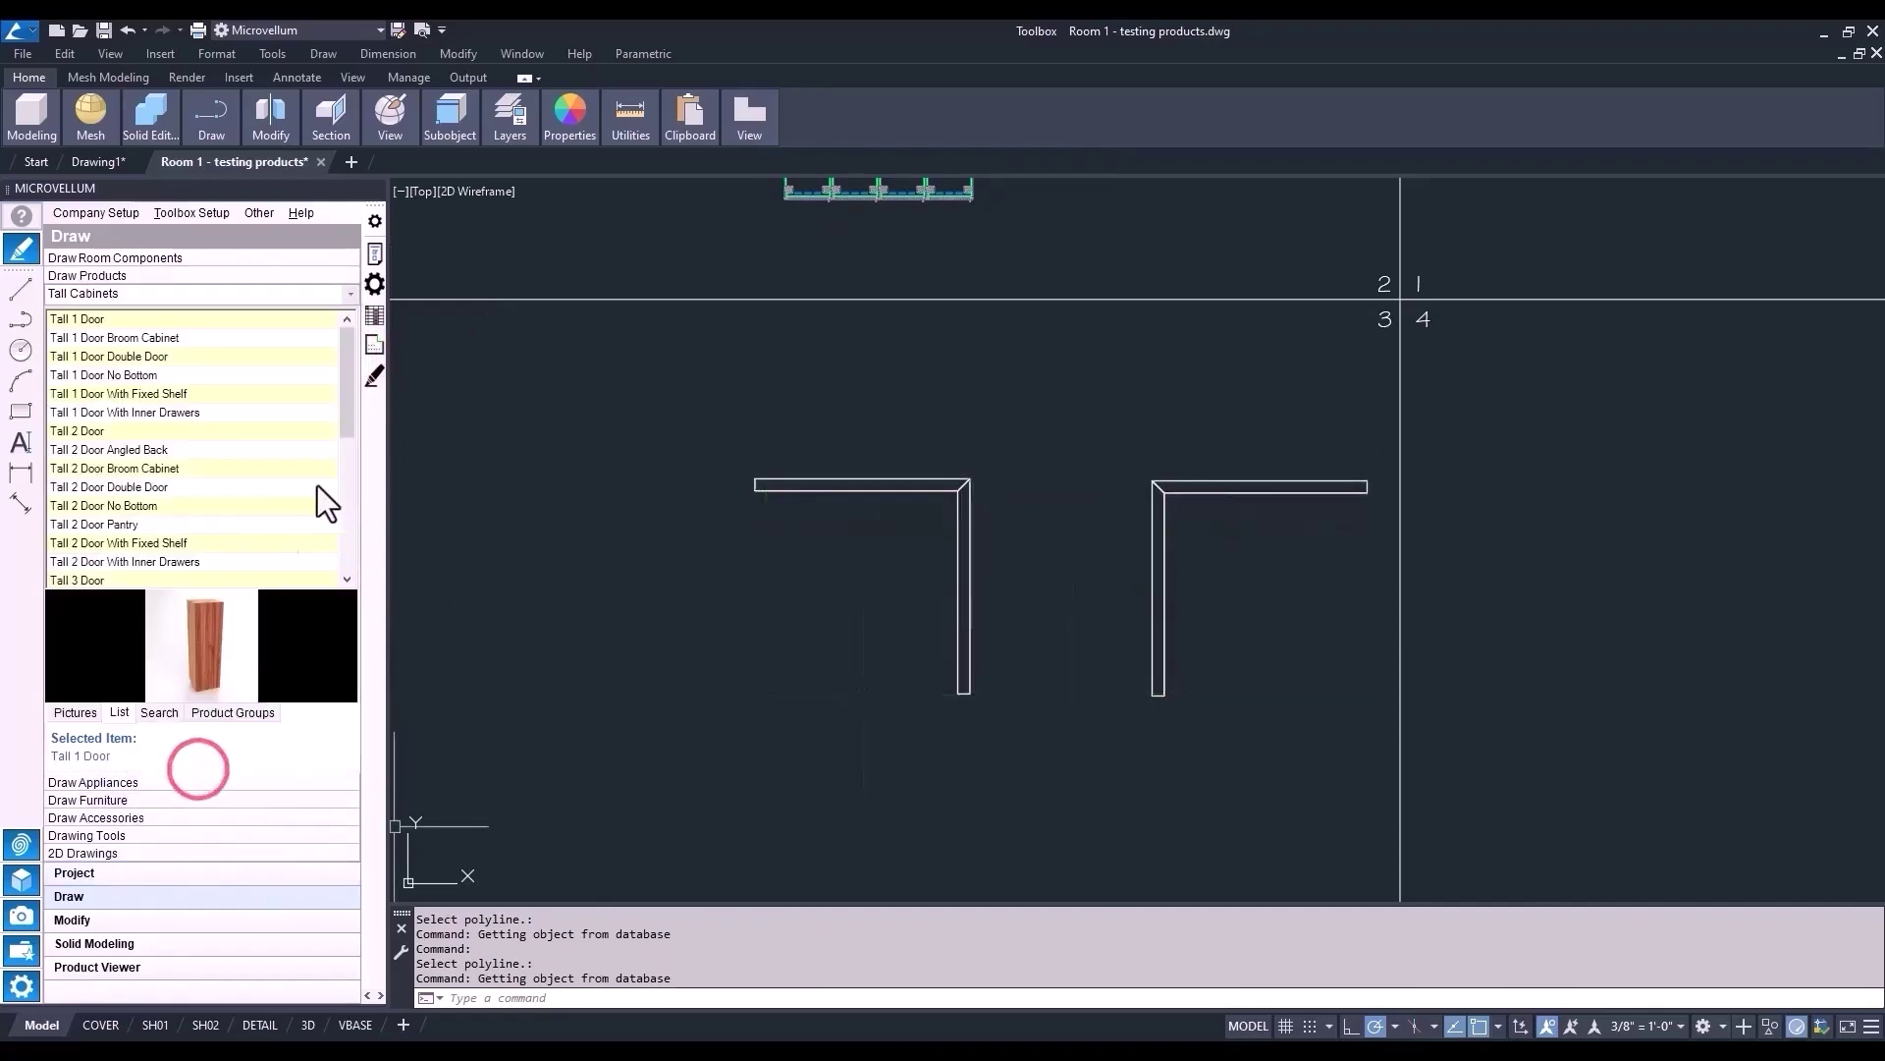
{"action": "left_click", "coordinate": [349, 296]}
{"action": "scroll", "coordinate": [302, 407], "scroll_direction": "down", "scroll_amount": 5}
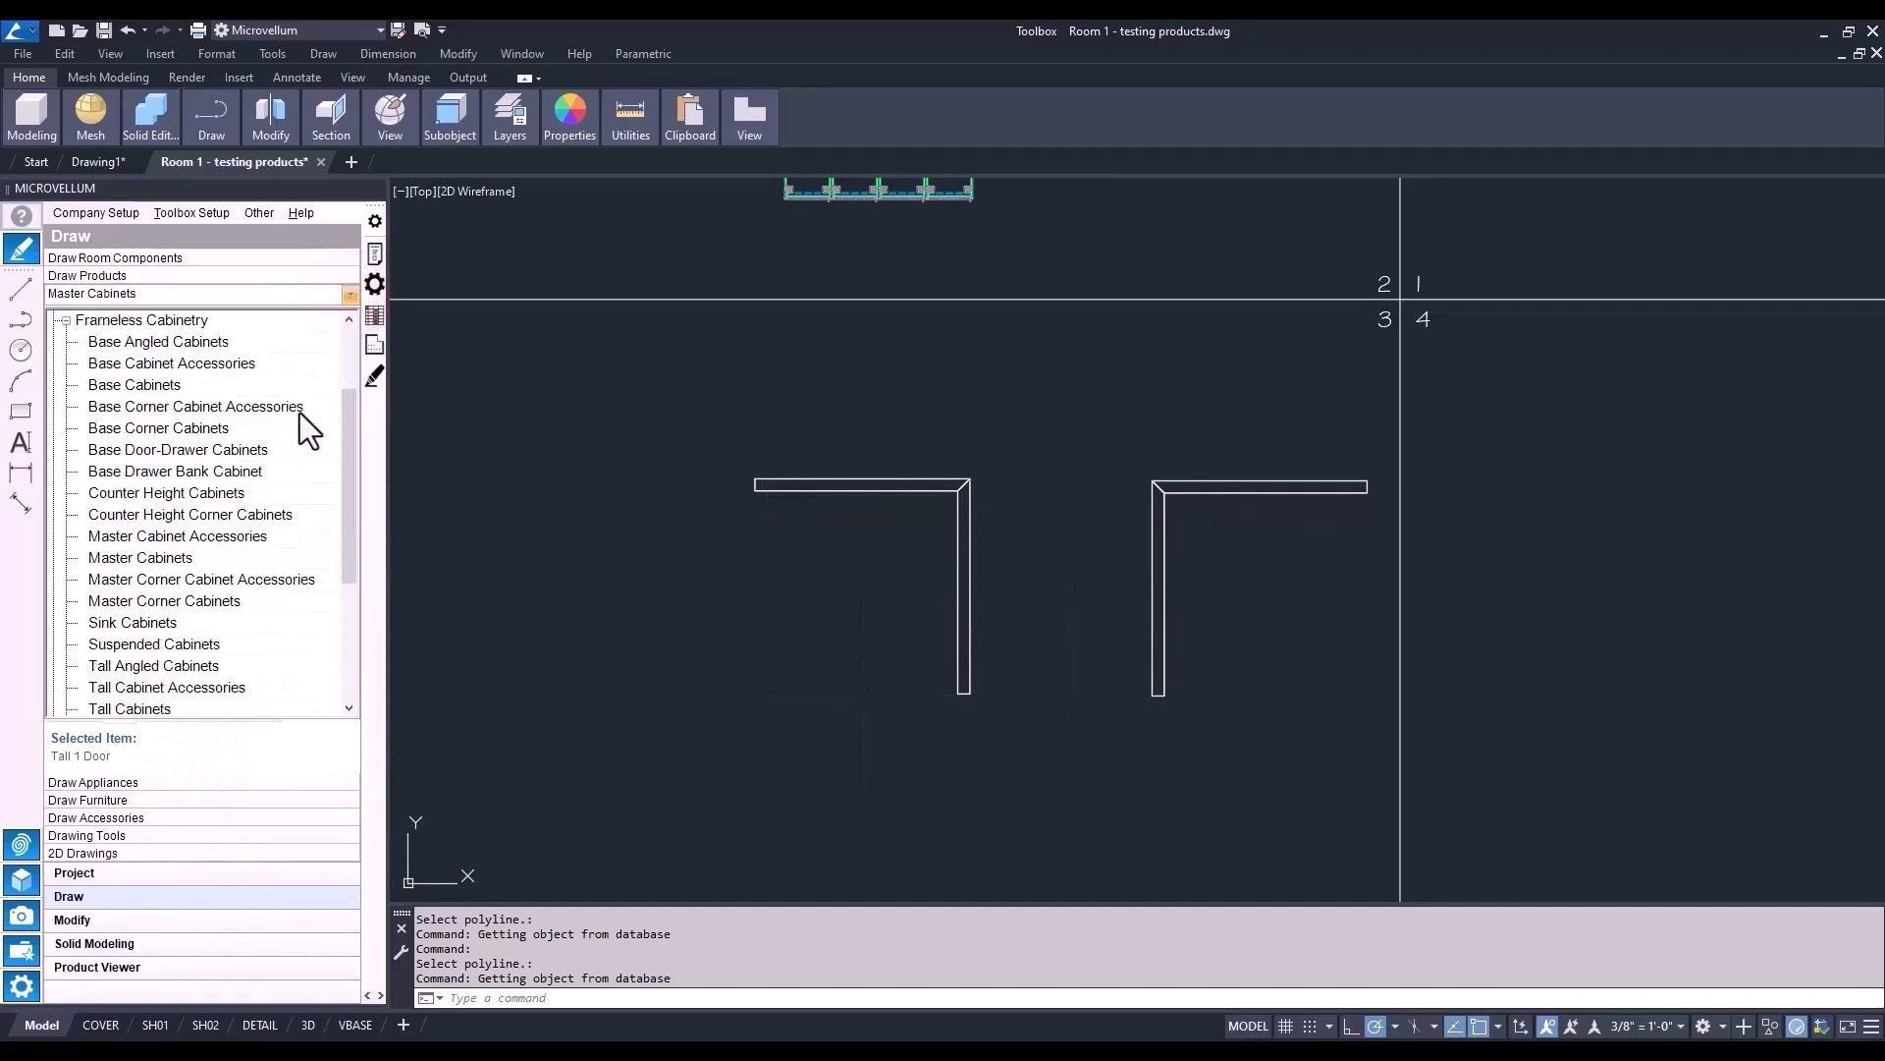
{"action": "left_click", "coordinate": [220, 621]}
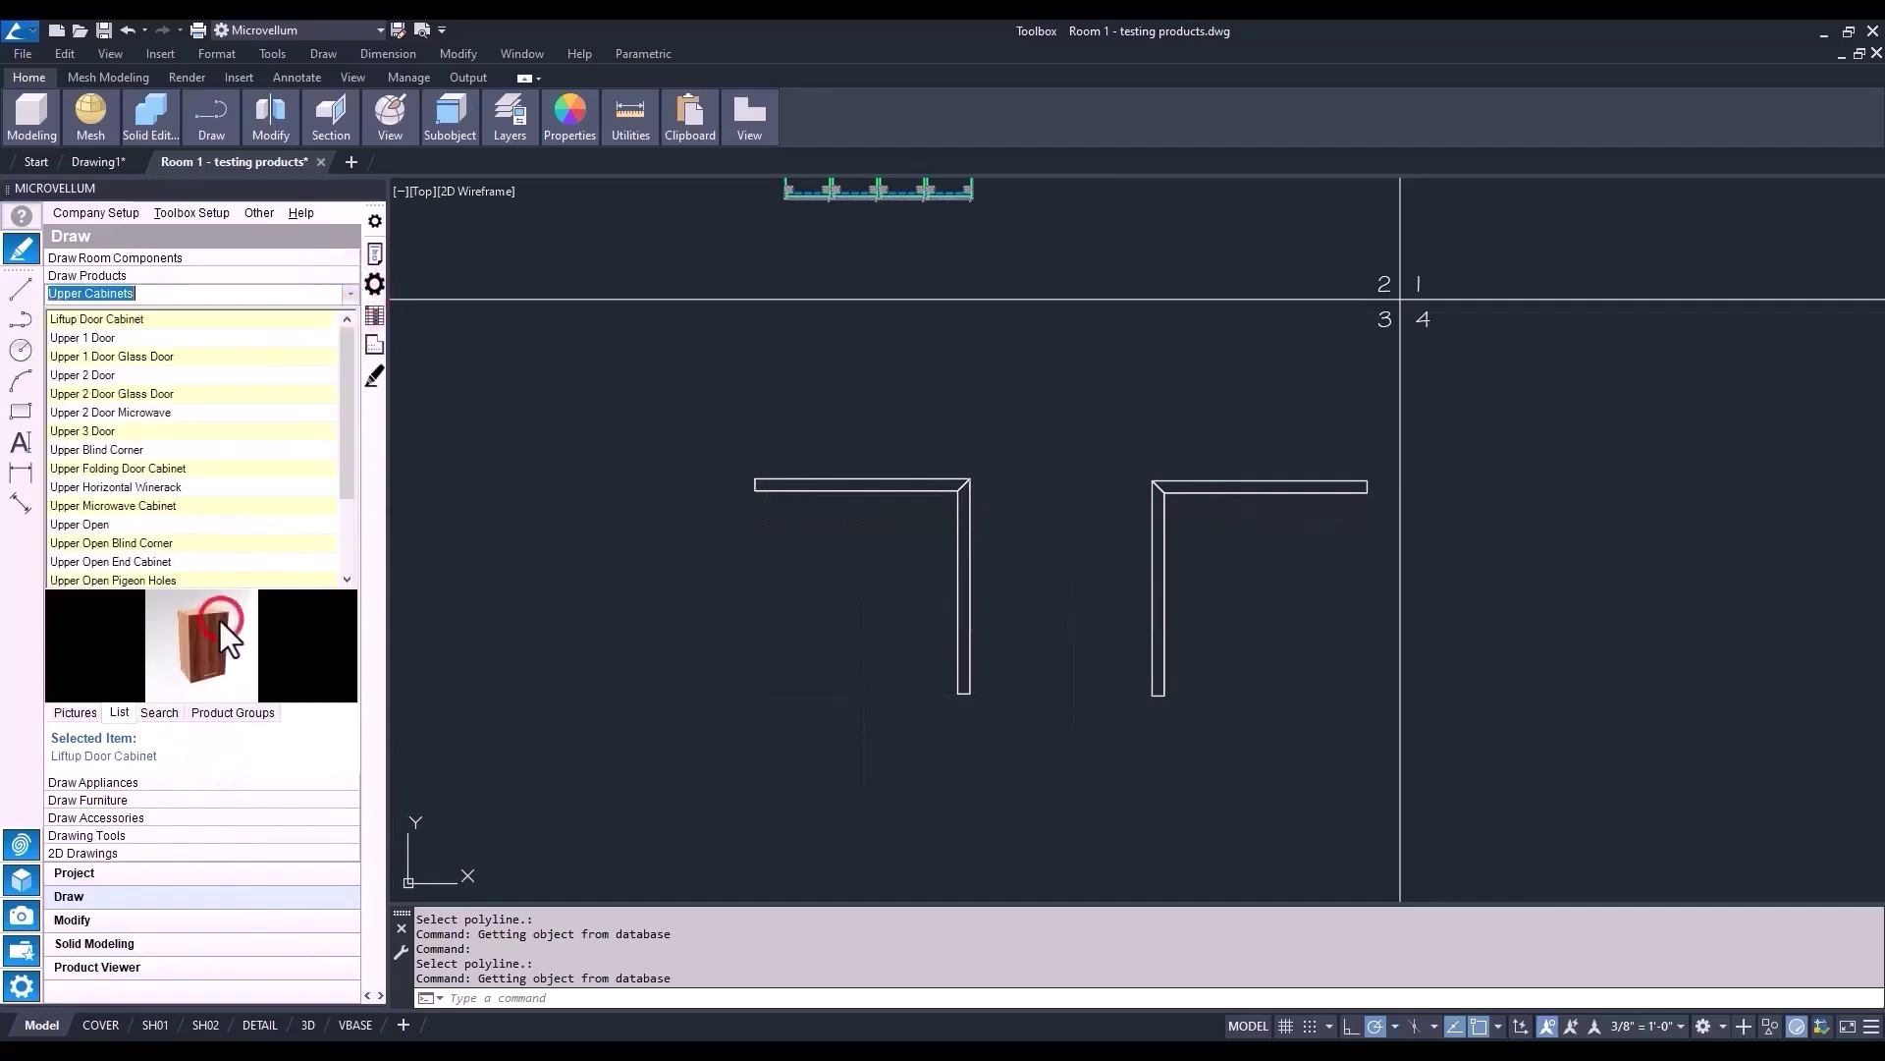
- Fill the left L's horizontal wall with three Upper 2 Door cabinets, leaving 16 from the wall's right side
{"action": "left_click", "coordinate": [149, 379]}
{"action": "right_click", "coordinate": [149, 379]}
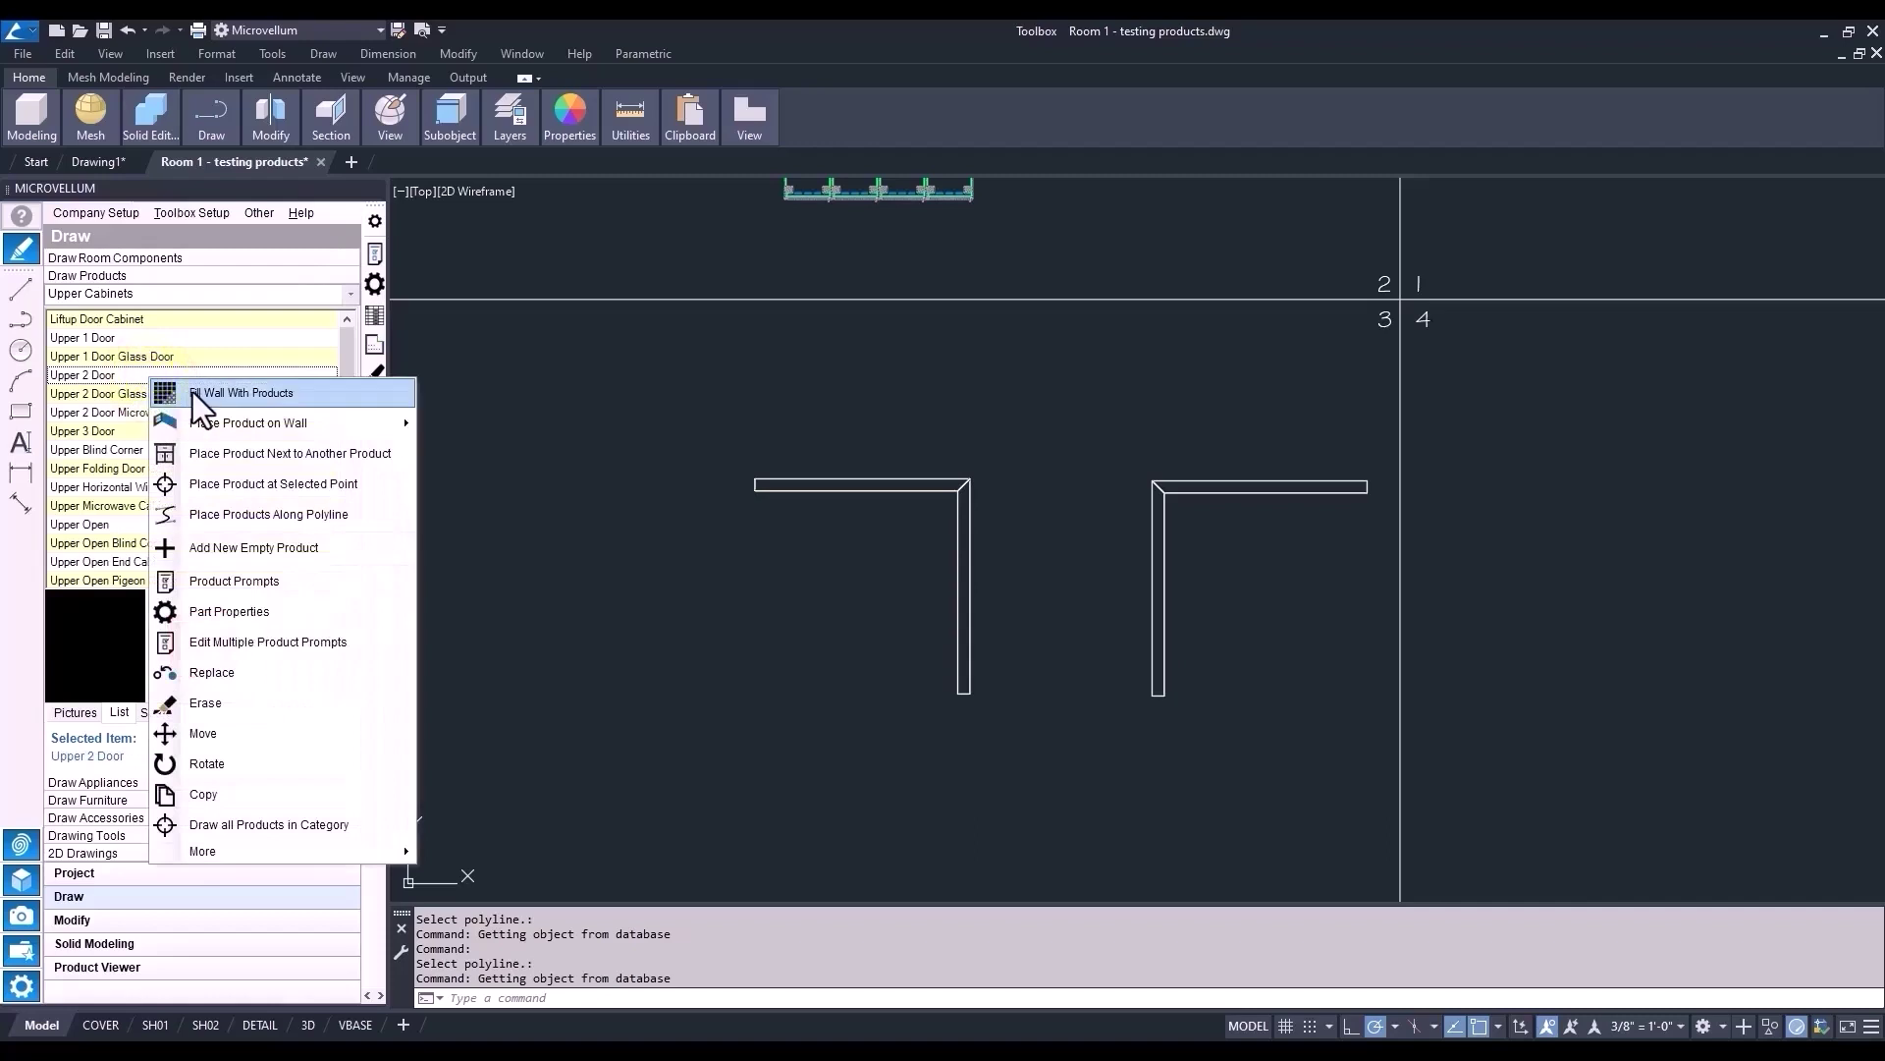
{"action": "left_click", "coordinate": [193, 391]}
{"action": "left_click", "coordinate": [773, 485]}
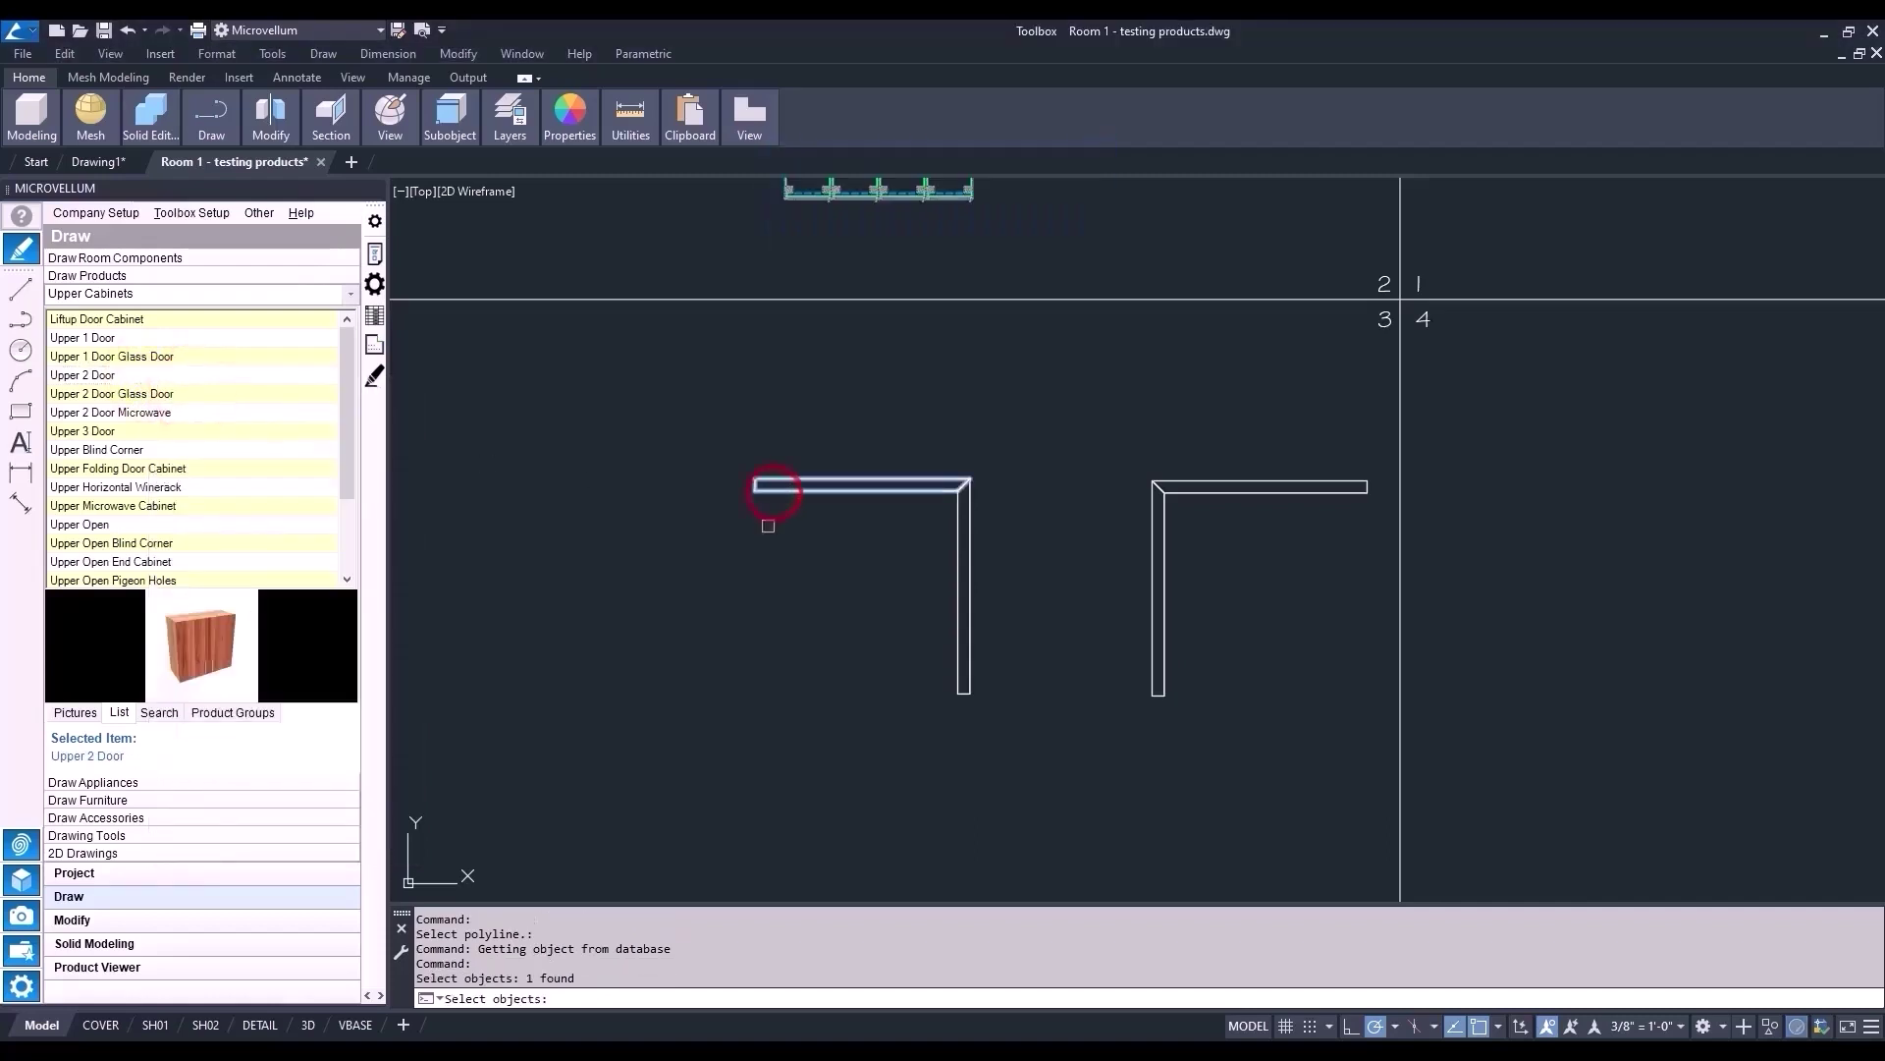
{"action": "right_click", "coordinate": [767, 540]}
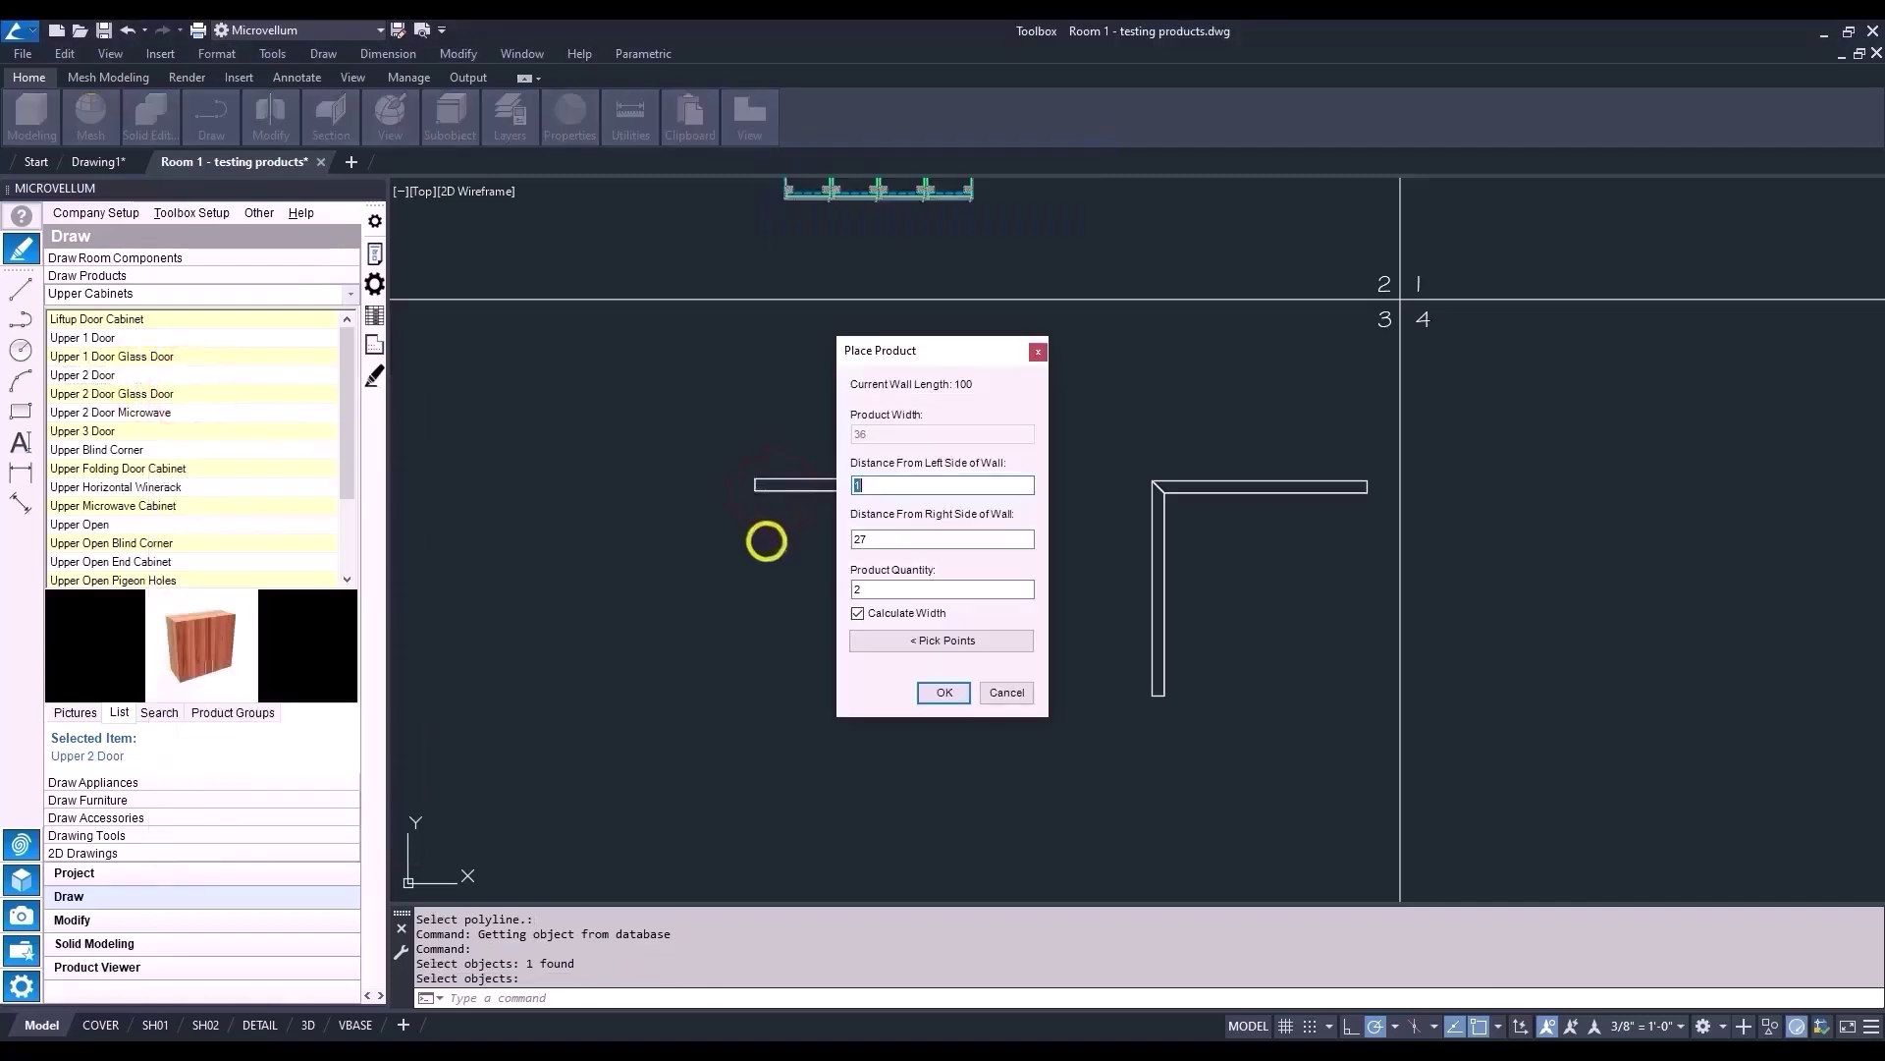
{"action": "double_click", "coordinate": [888, 540]}
{"action": "type", "text": "16"}
{"action": "double_click", "coordinate": [874, 588]}
{"action": "type", "text": "3"}
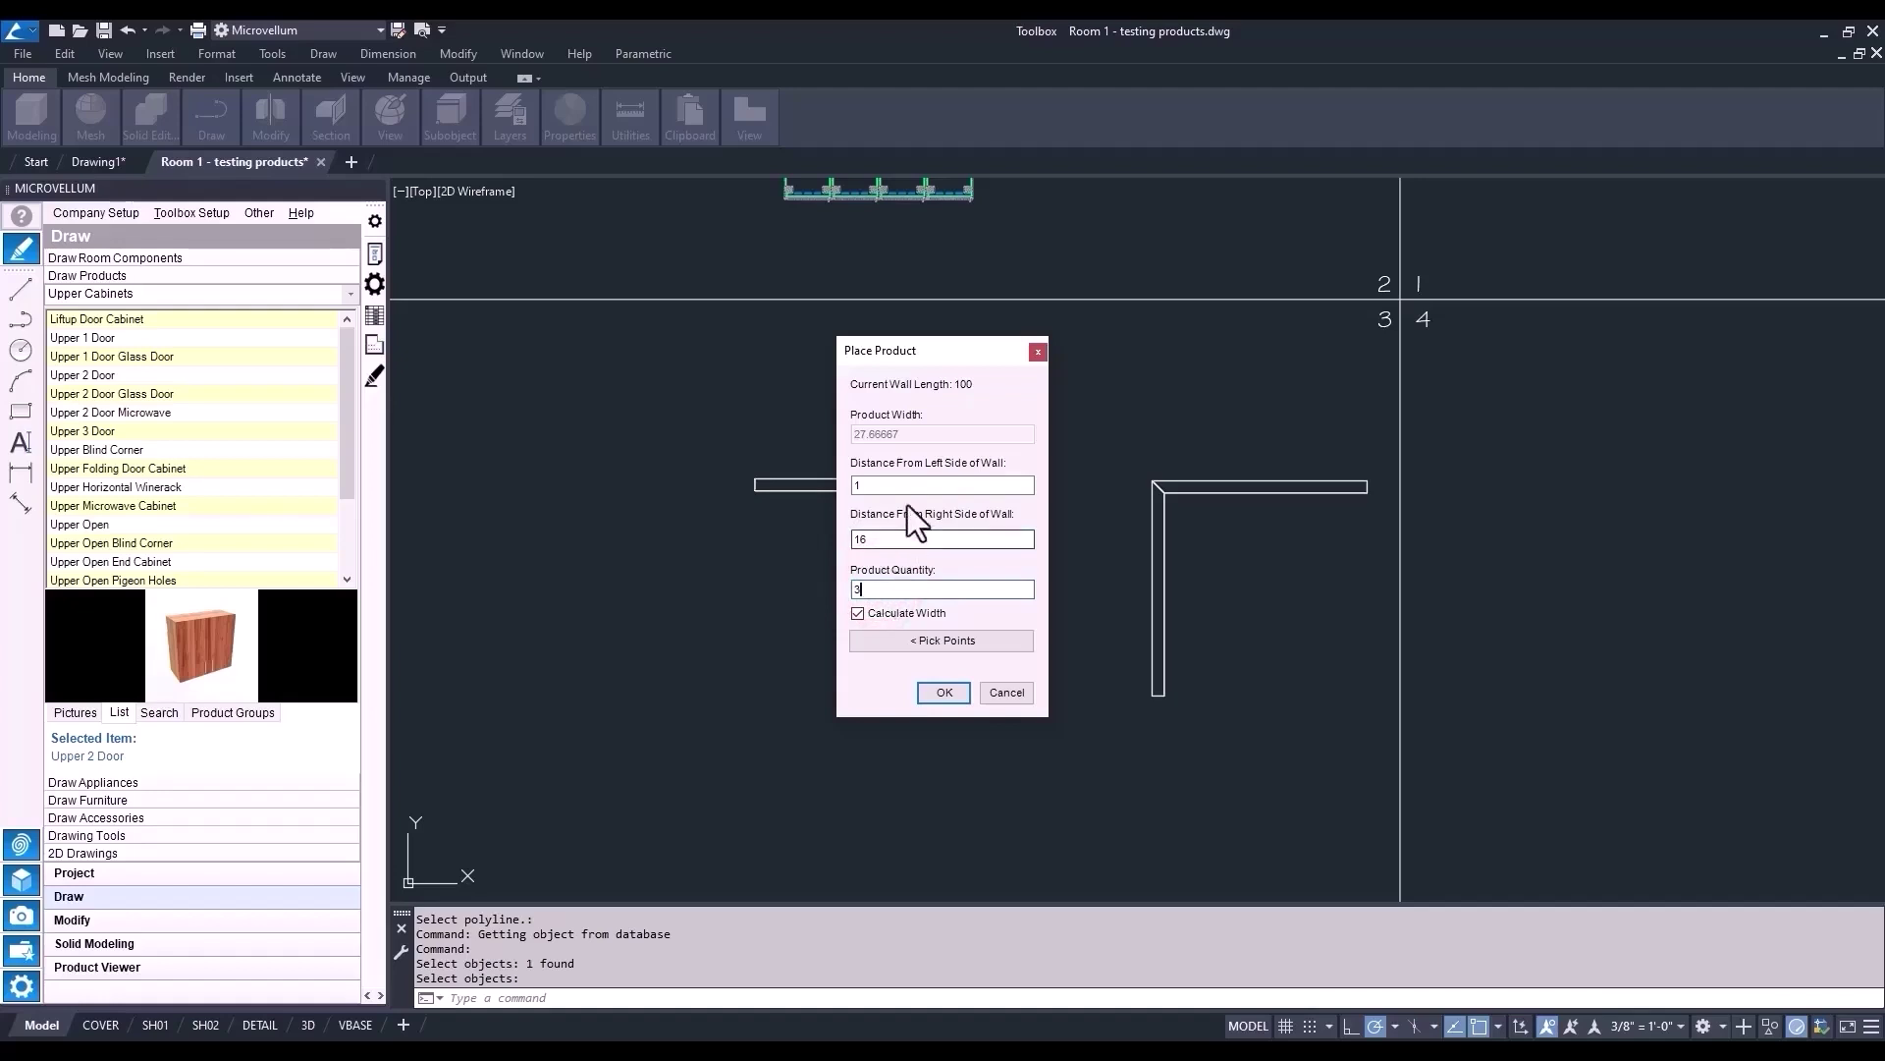
{"action": "left_click", "coordinate": [943, 693]}
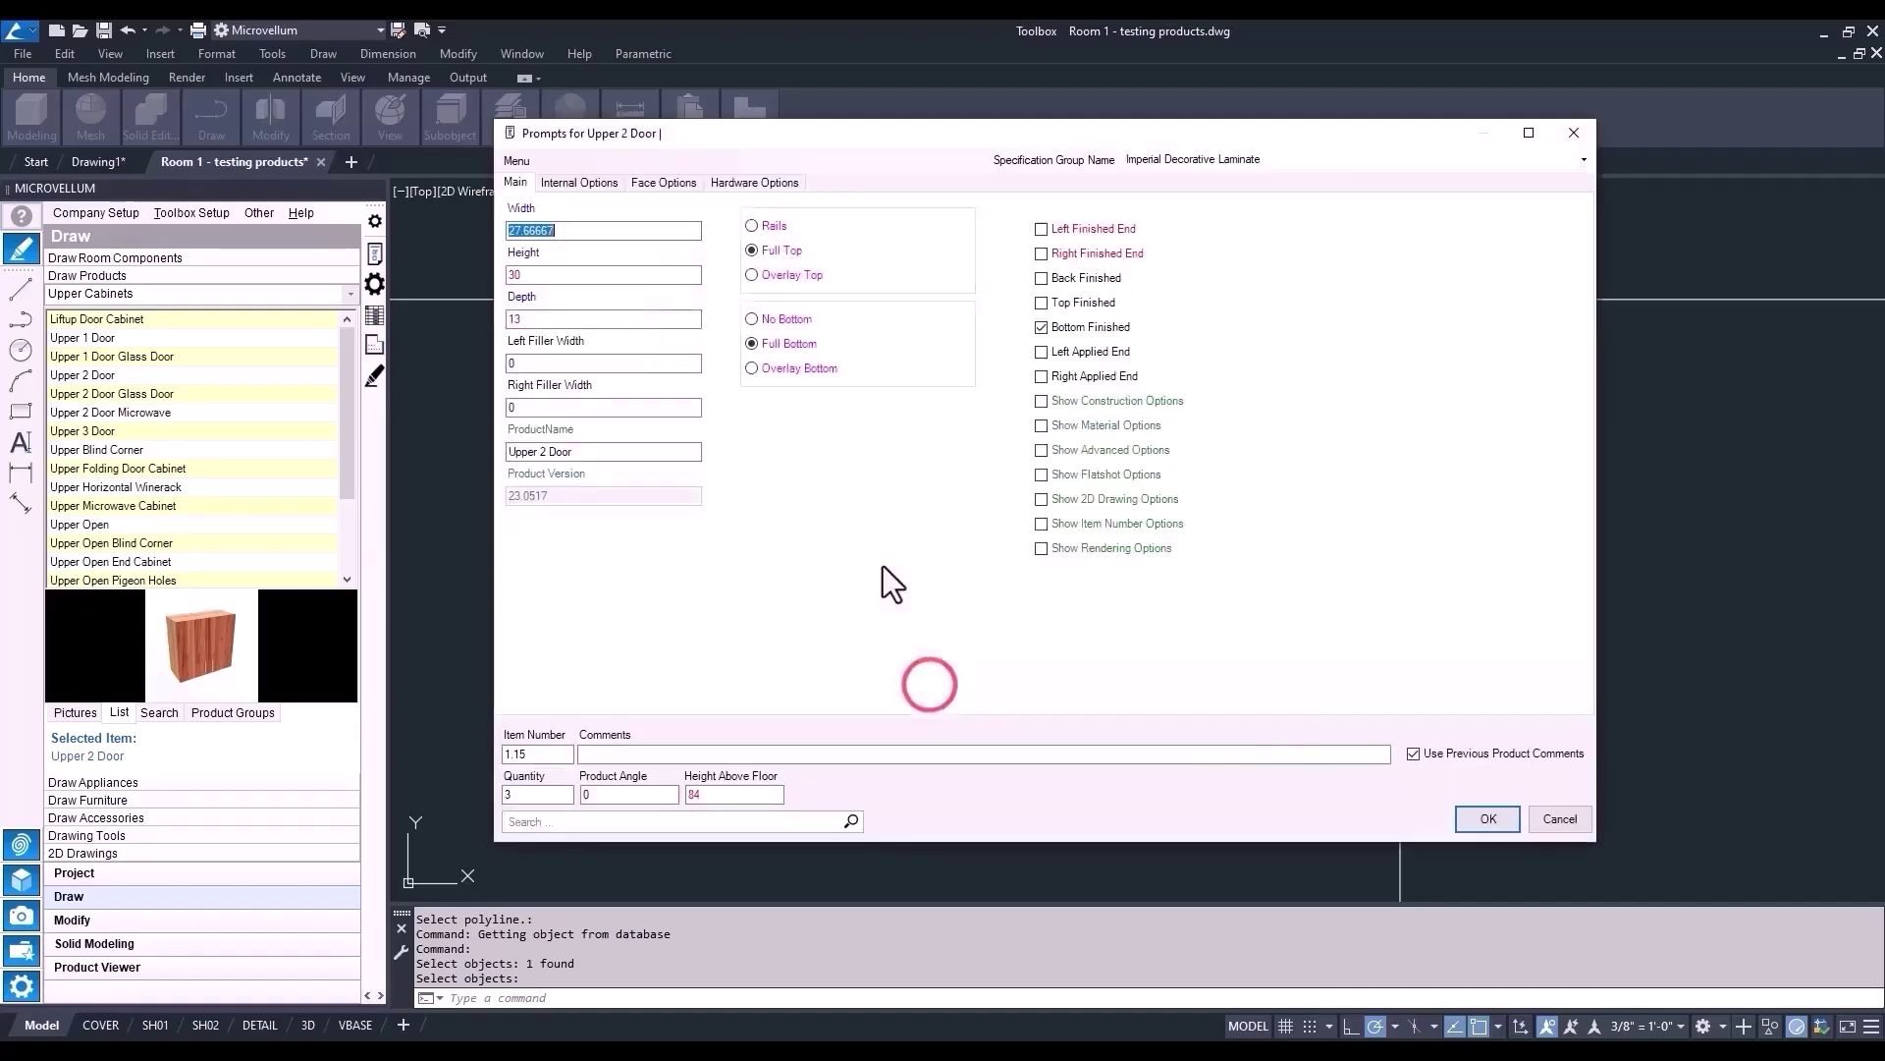
{"action": "left_click", "coordinate": [1475, 811]}
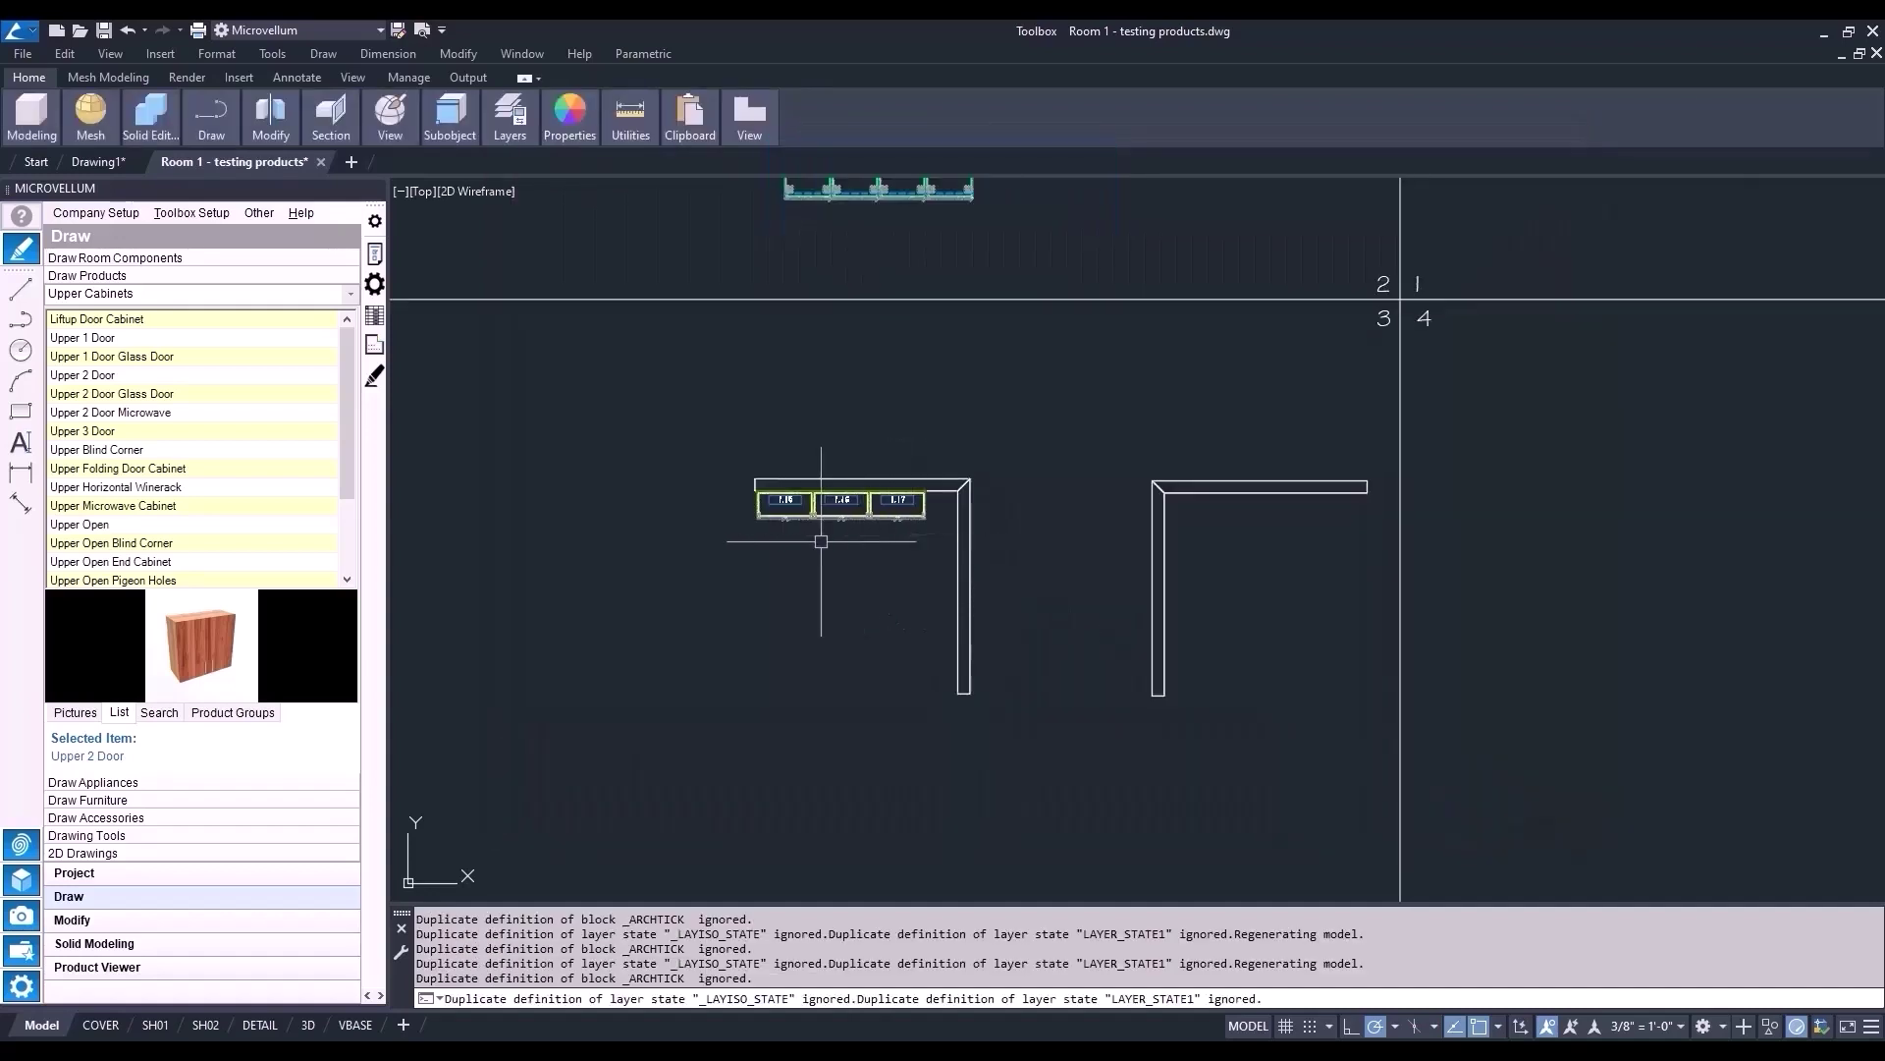
- Fill the left L's vertical wall with two Upper 2 Door cabinets, 16 from its left side and 20 from its right
{"action": "scroll", "coordinate": [824, 550], "scroll_direction": "up", "scroll_amount": 2}
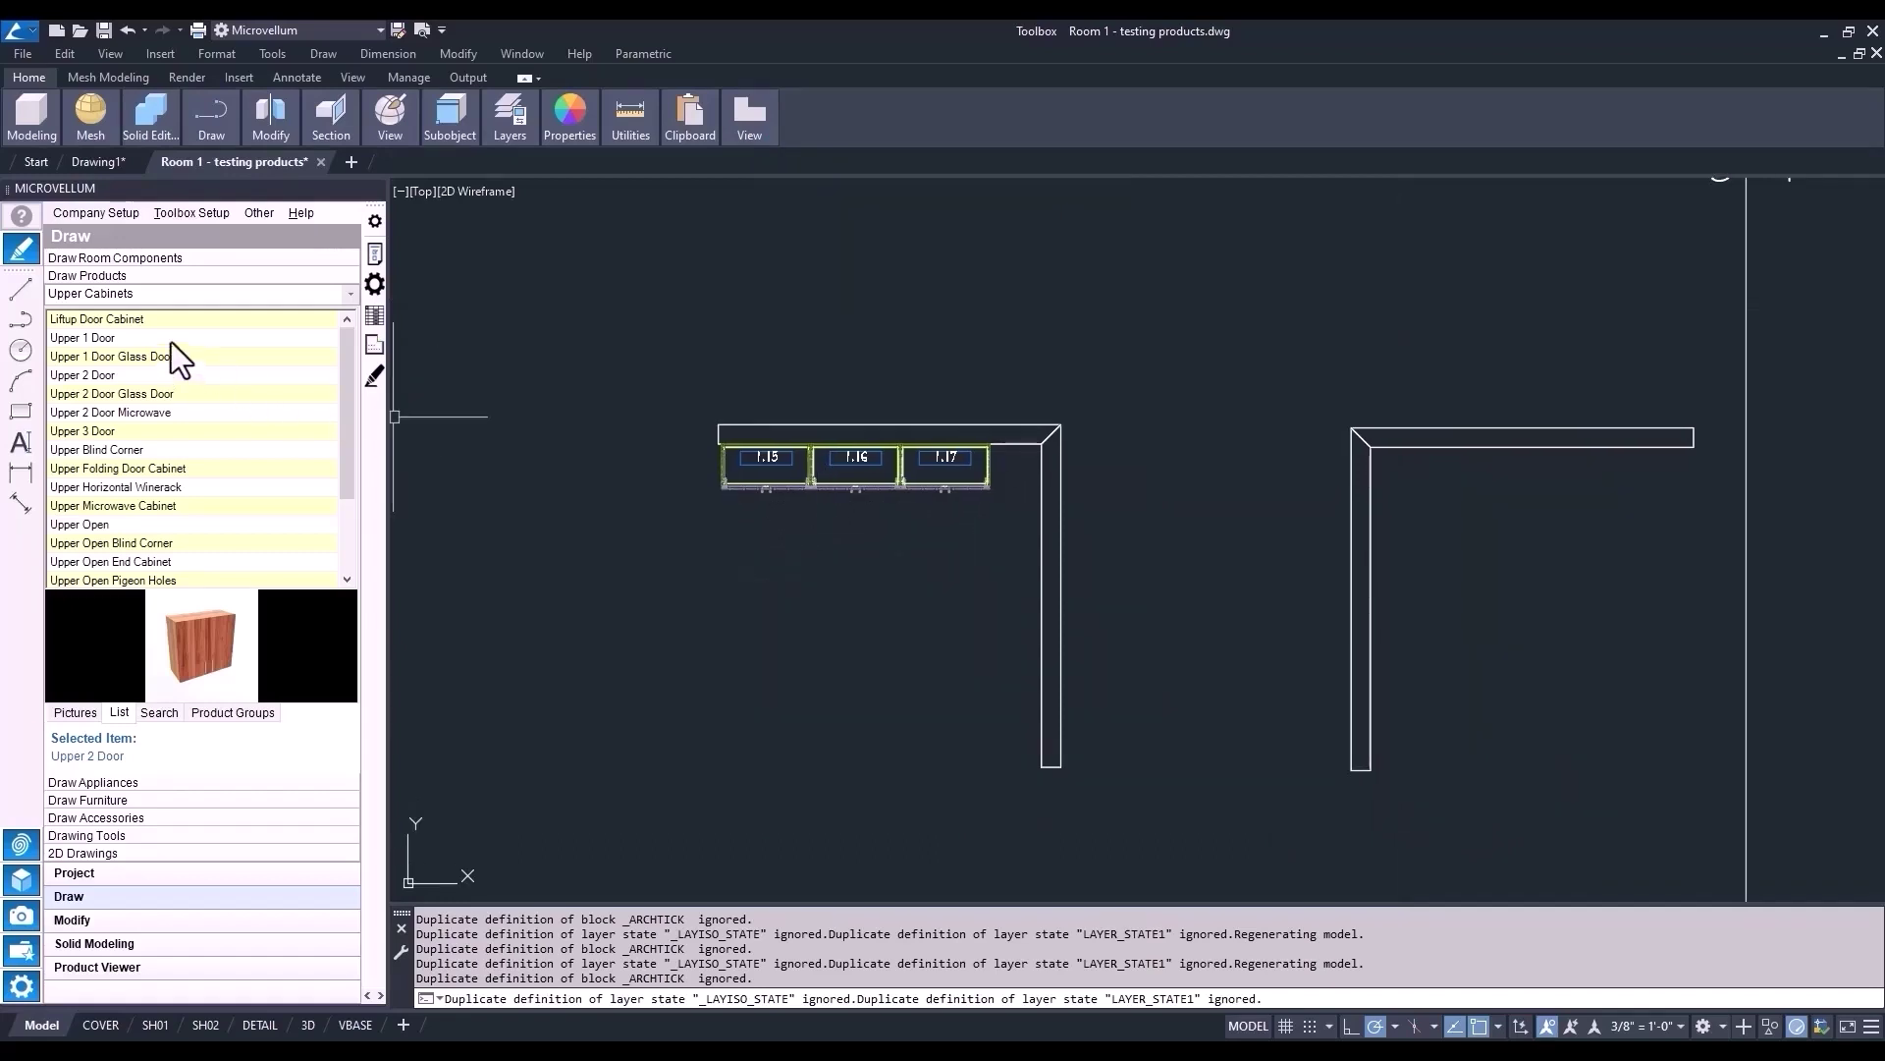
{"action": "right_click", "coordinate": [127, 375]}
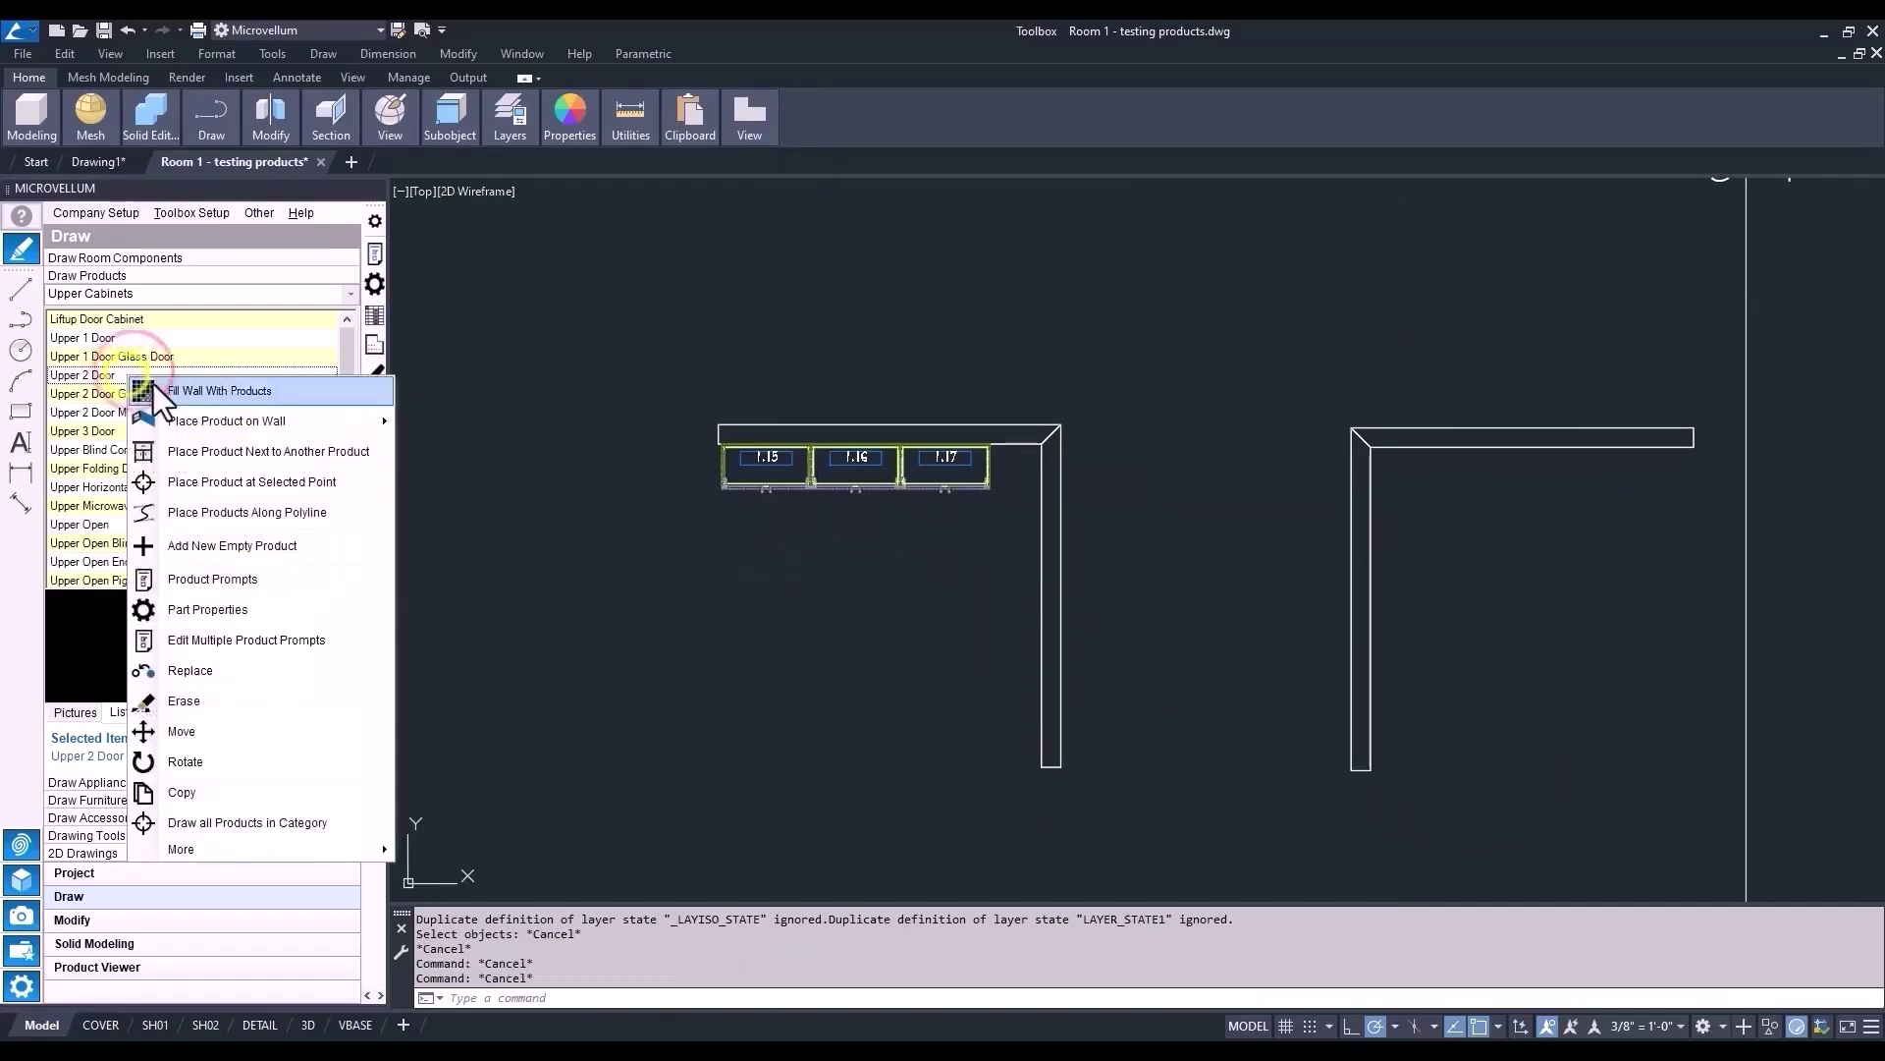
{"action": "left_click", "coordinate": [164, 390]}
{"action": "left_click", "coordinate": [1047, 484]}
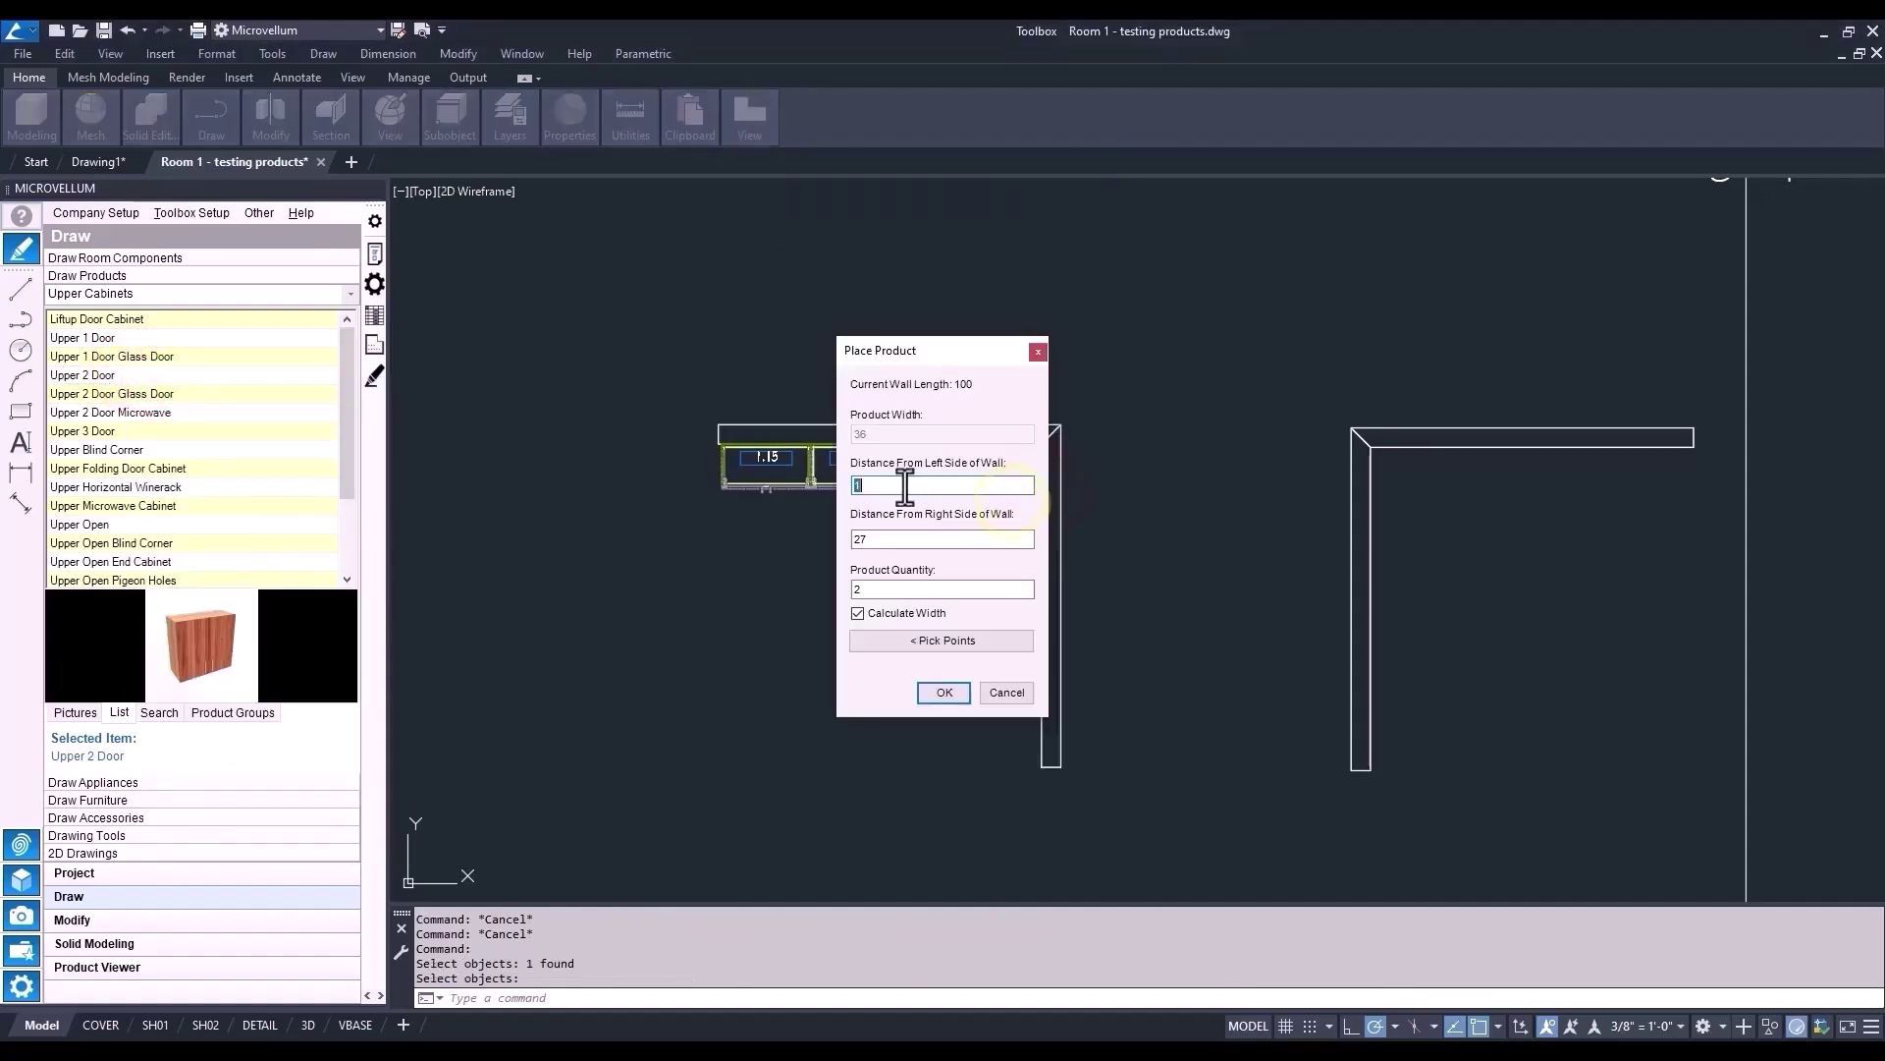
{"action": "type", "text": "16"}
{"action": "double_click", "coordinate": [898, 539]}
{"action": "type", "text": "20"}
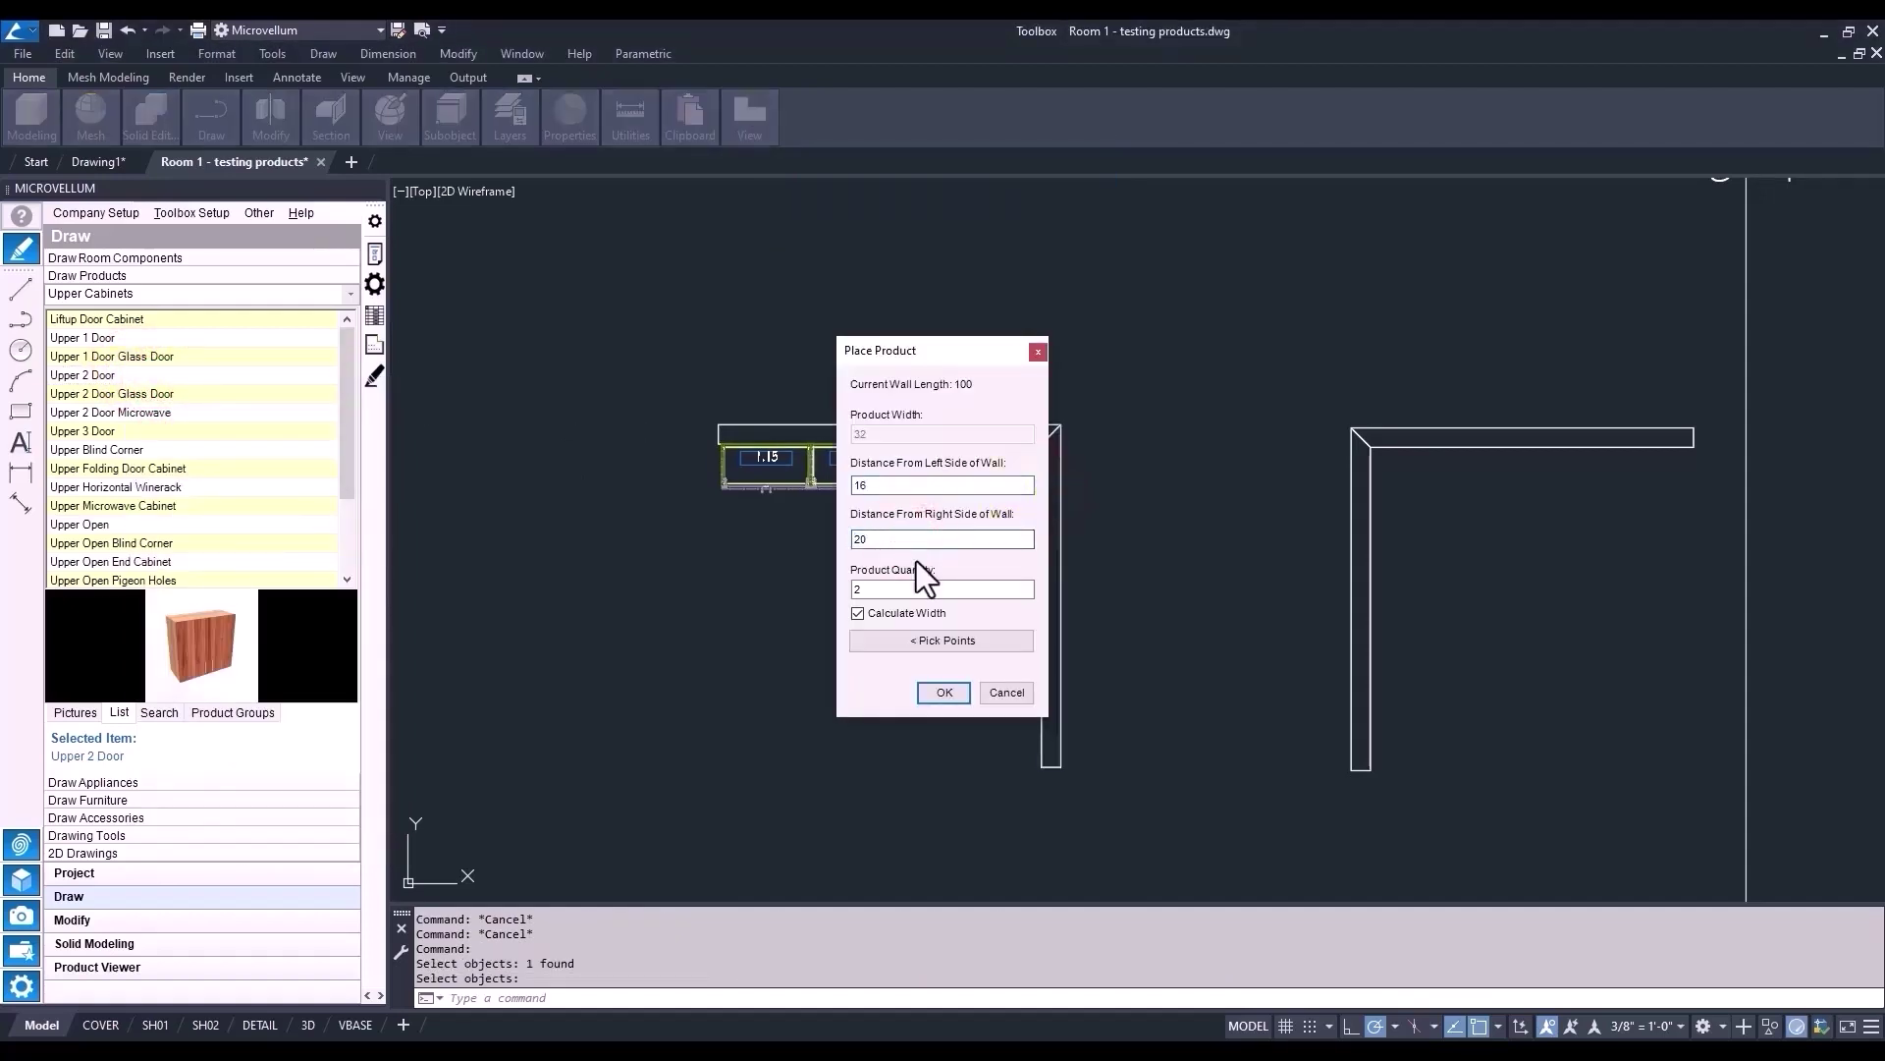
{"action": "left_click", "coordinate": [941, 689]}
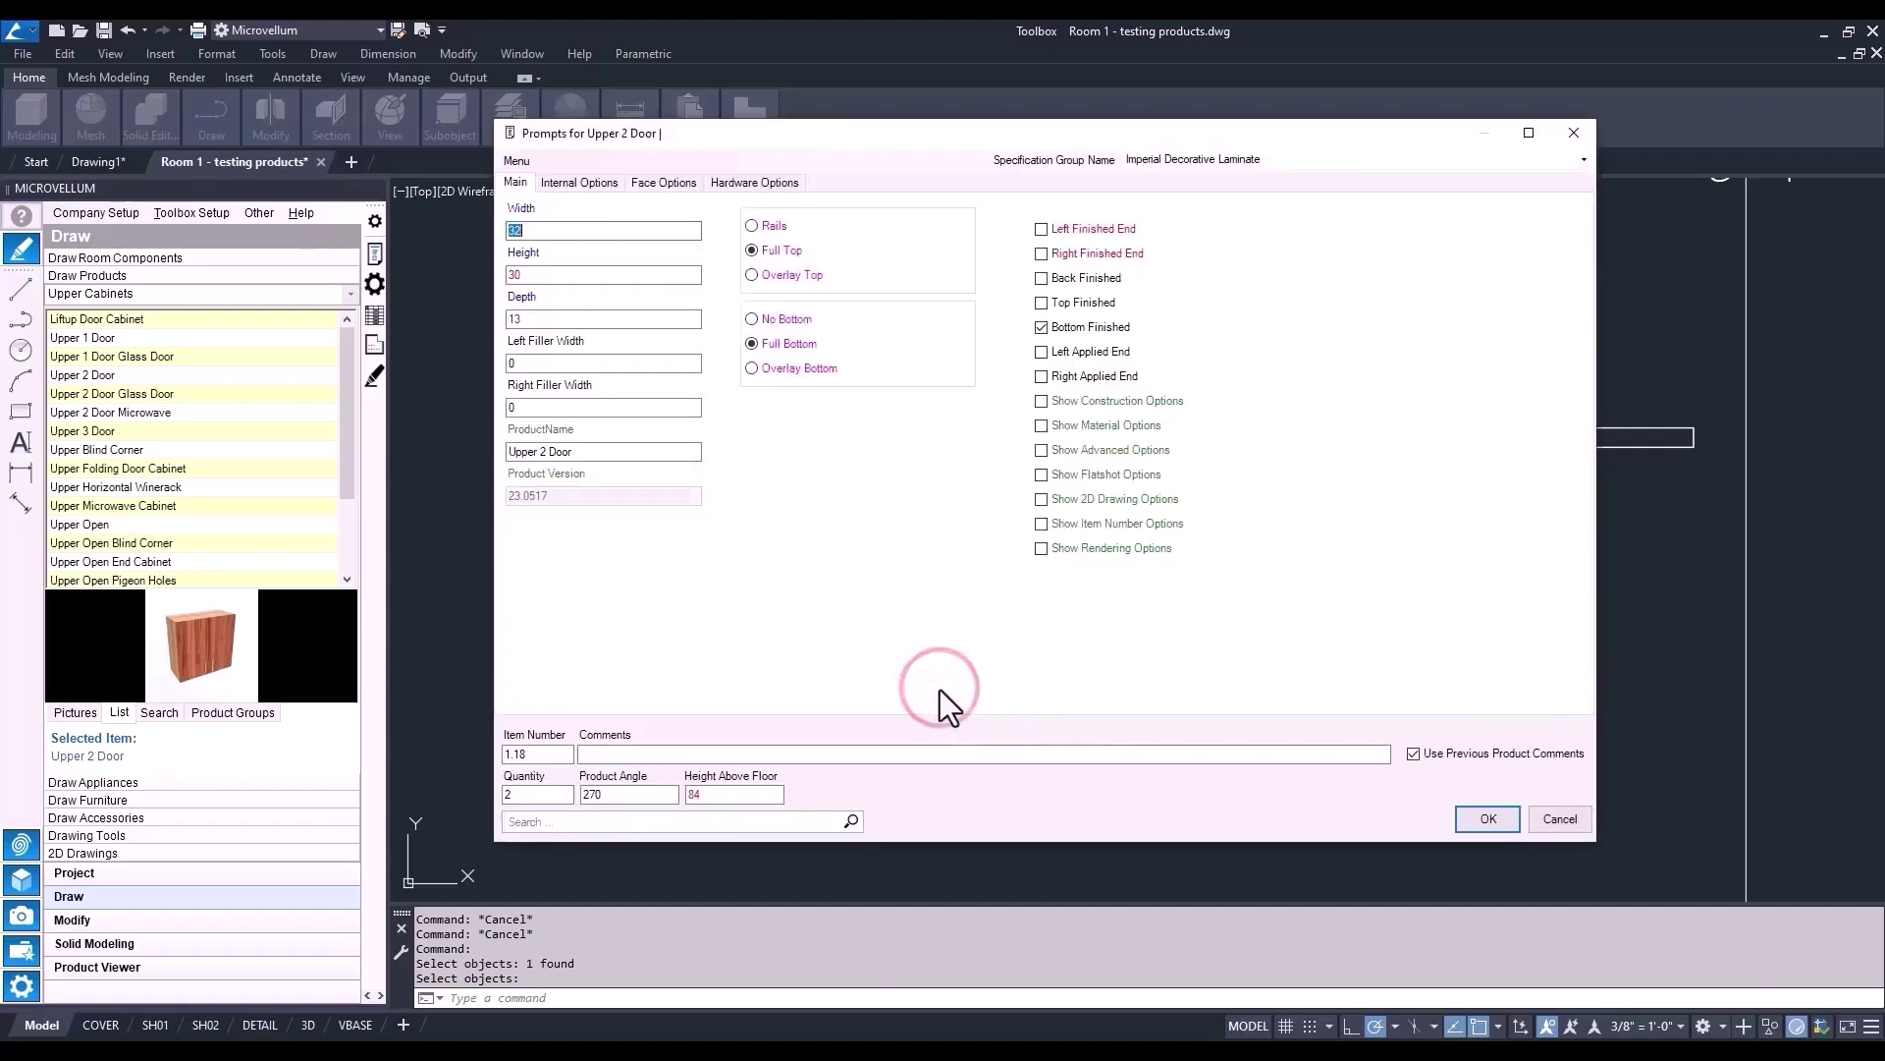
{"action": "left_click", "coordinate": [1487, 818]}
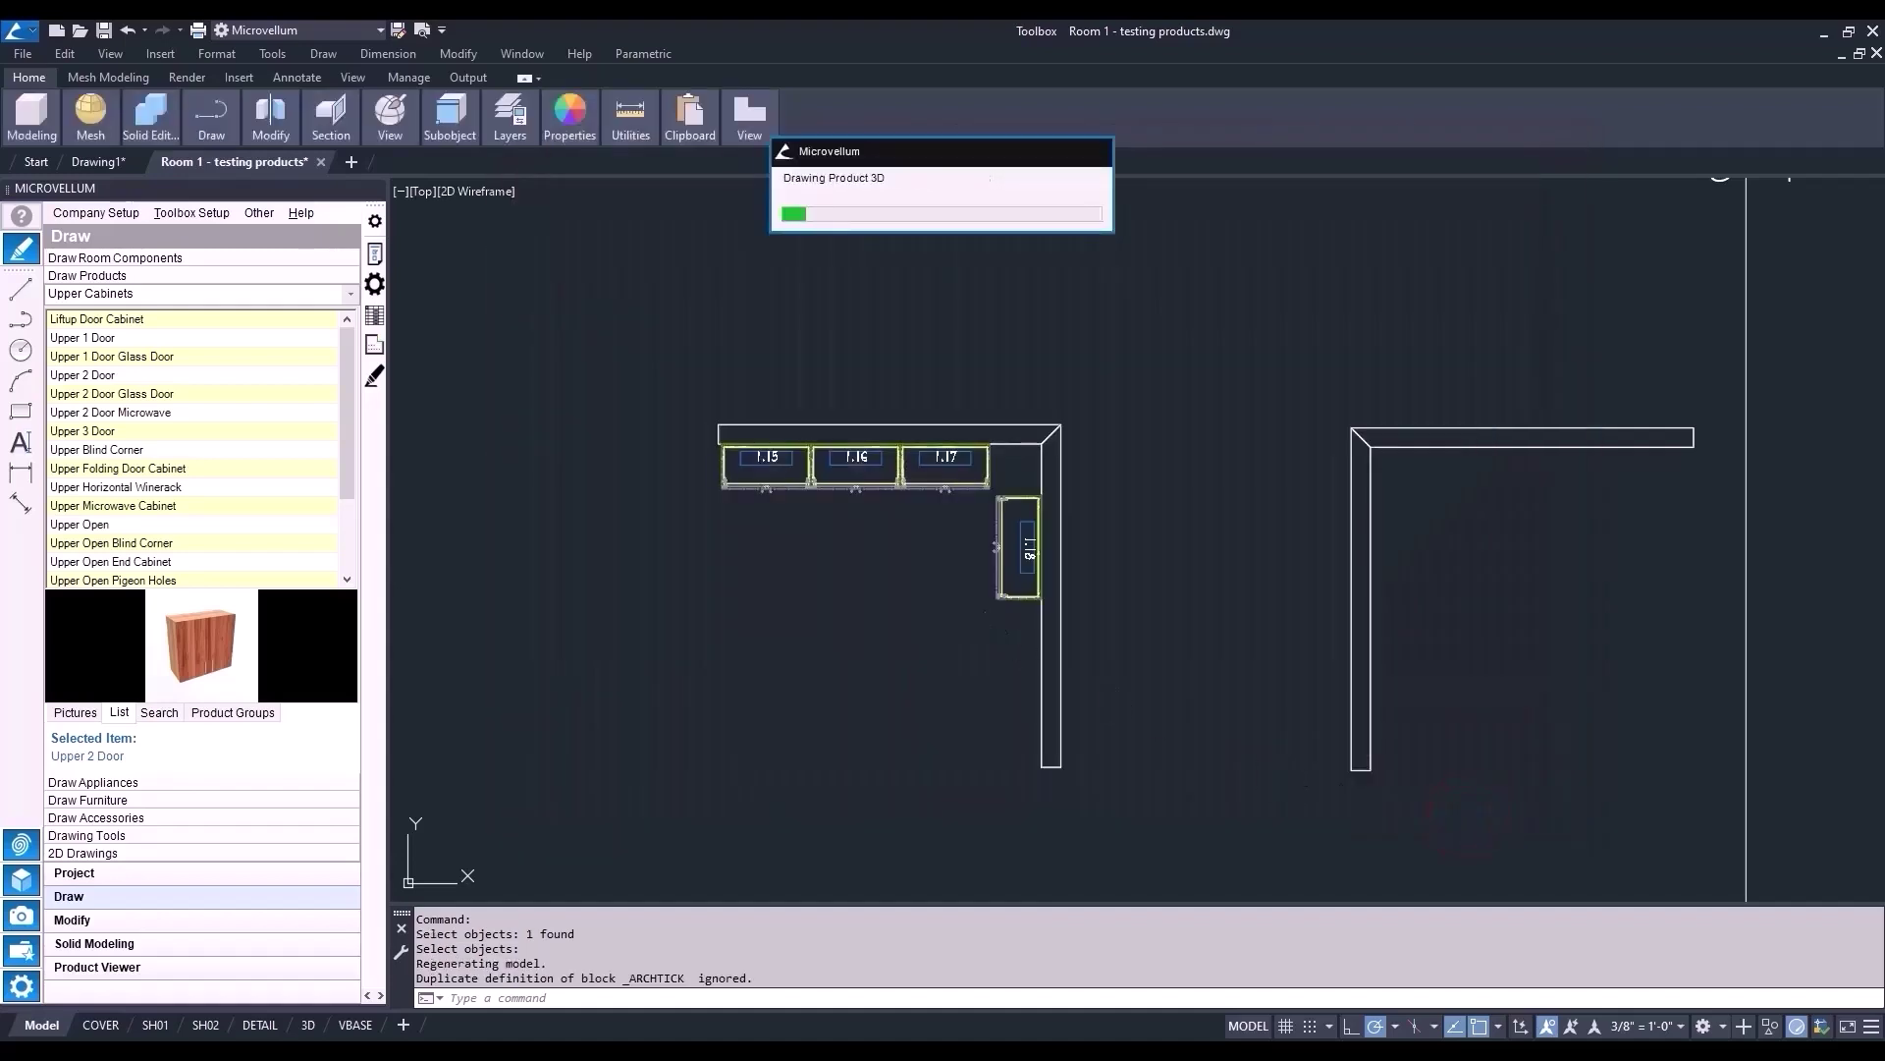
- Fill the right L's vertical wall with three Upper 2 Door cabinets, leaving 16 from the wall's right side
{"action": "mouse_move", "coordinate": [917, 547]}
{"action": "middle_mouse_down"}
{"action": "mouse_move", "coordinate": [799, 634]}
{"action": "mouse_move", "coordinate": [636, 620]}
{"action": "middle_mouse_up"}
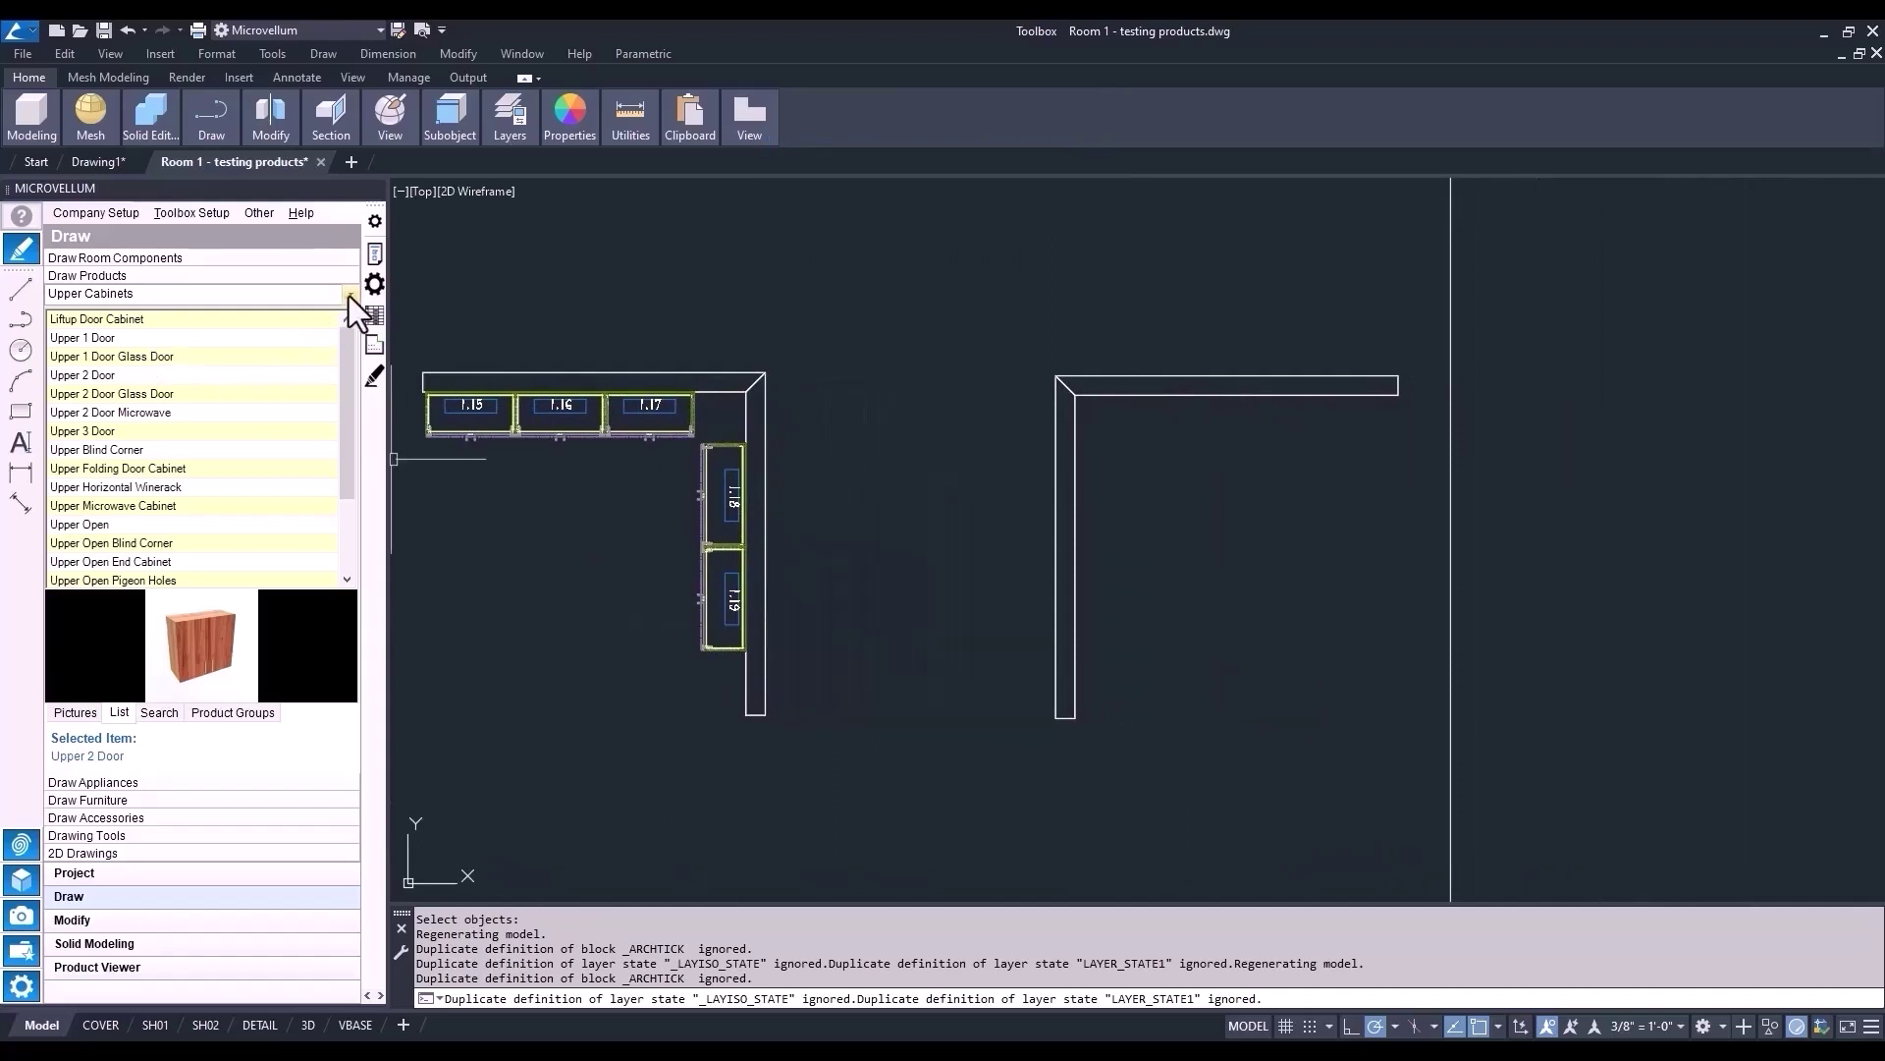
{"action": "right_click", "coordinate": [138, 374]}
{"action": "left_click", "coordinate": [244, 399]}
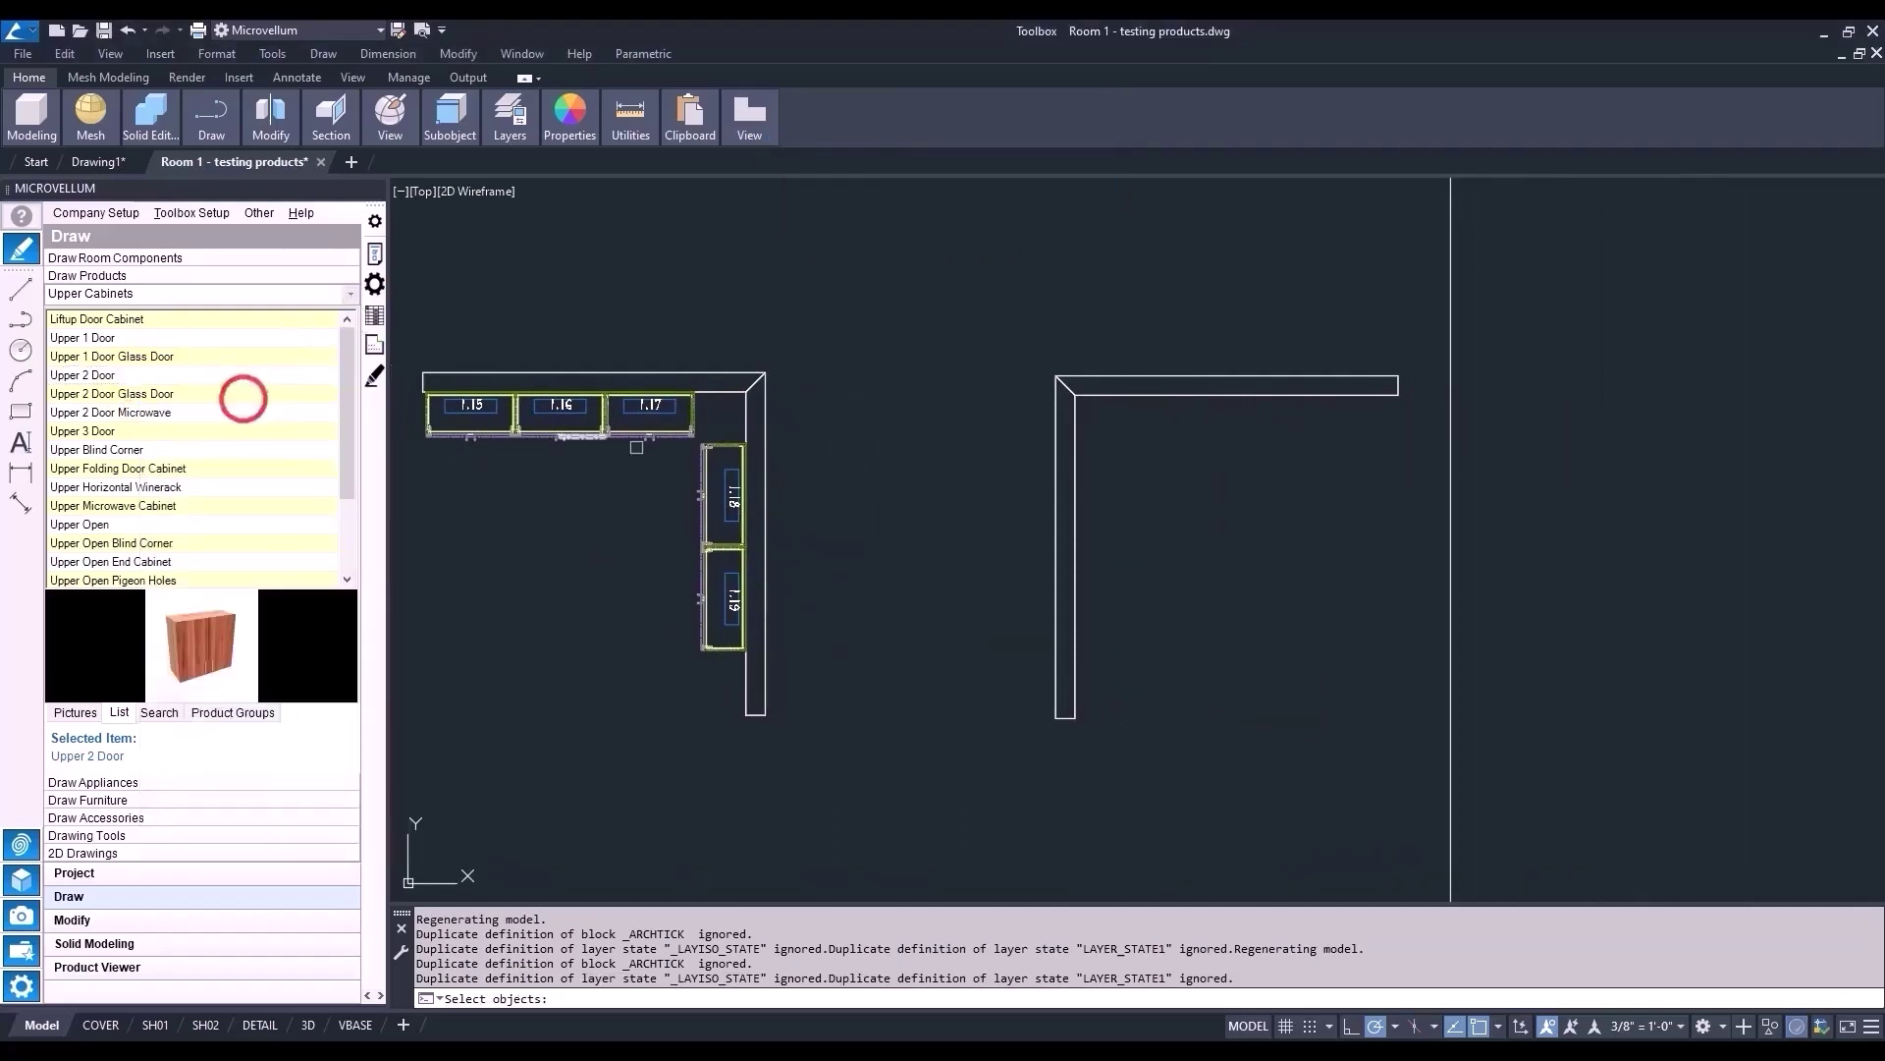
{"action": "left_click", "coordinate": [1070, 477]}
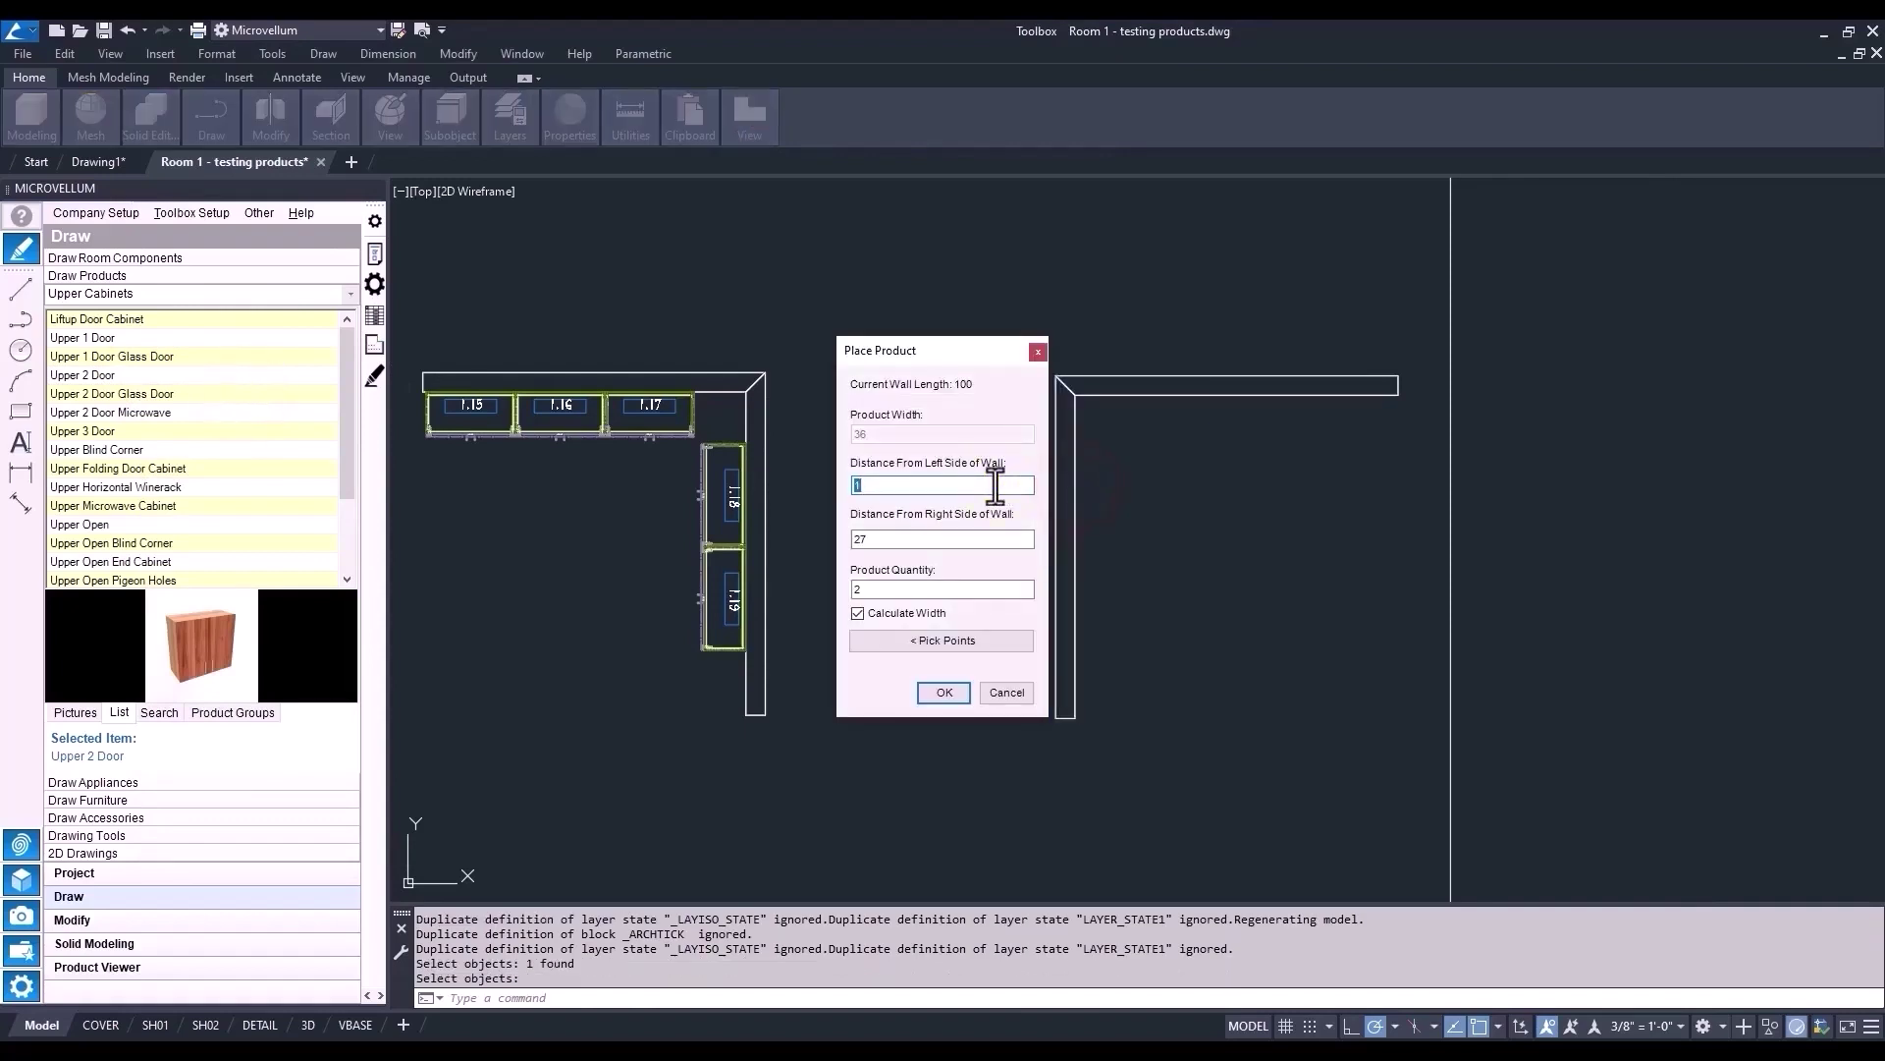
{"action": "double_click", "coordinate": [909, 539]}
{"action": "type", "text": "16"}
{"action": "left_click", "coordinate": [905, 589]}
{"action": "left_click", "coordinate": [944, 693]}
{"action": "left_click", "coordinate": [1460, 813]}
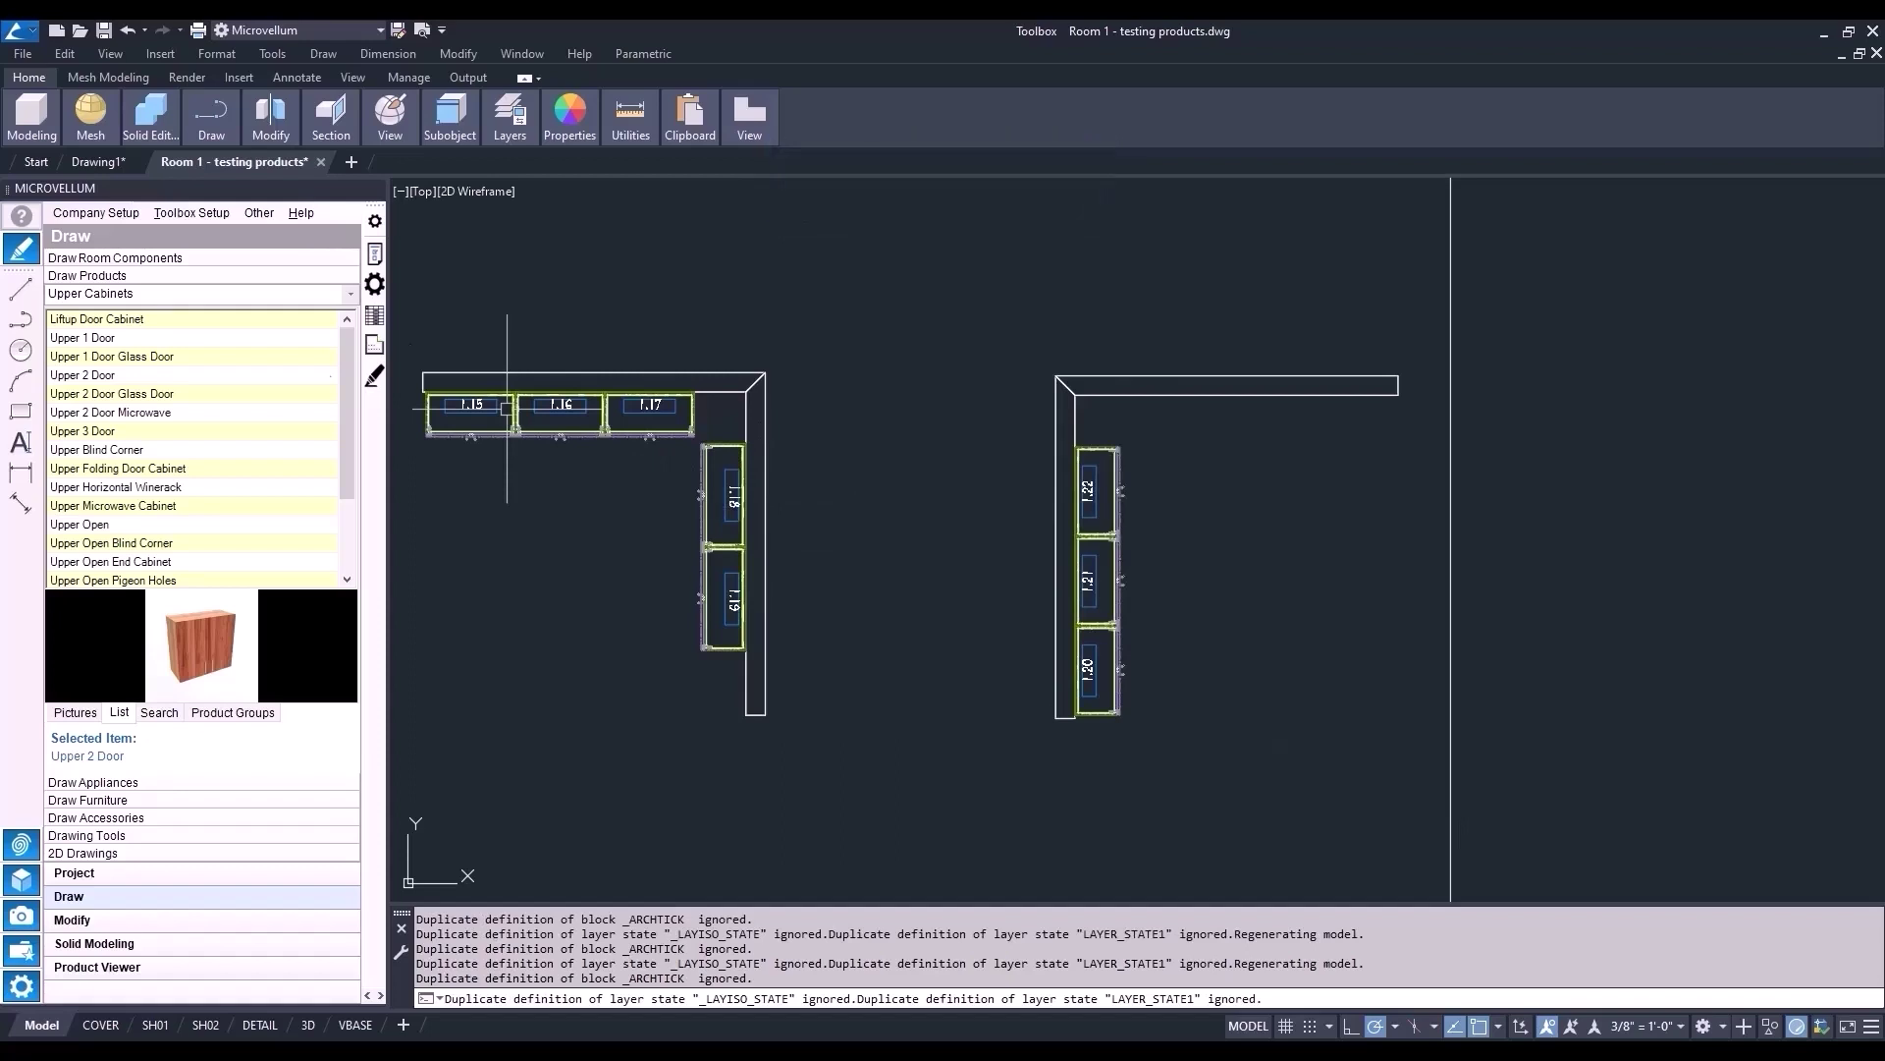
- Place an Upper 1 Door cabinet on the right L's horizontal wall, 16 from the inside corner
{"action": "right_click", "coordinate": [126, 339]}
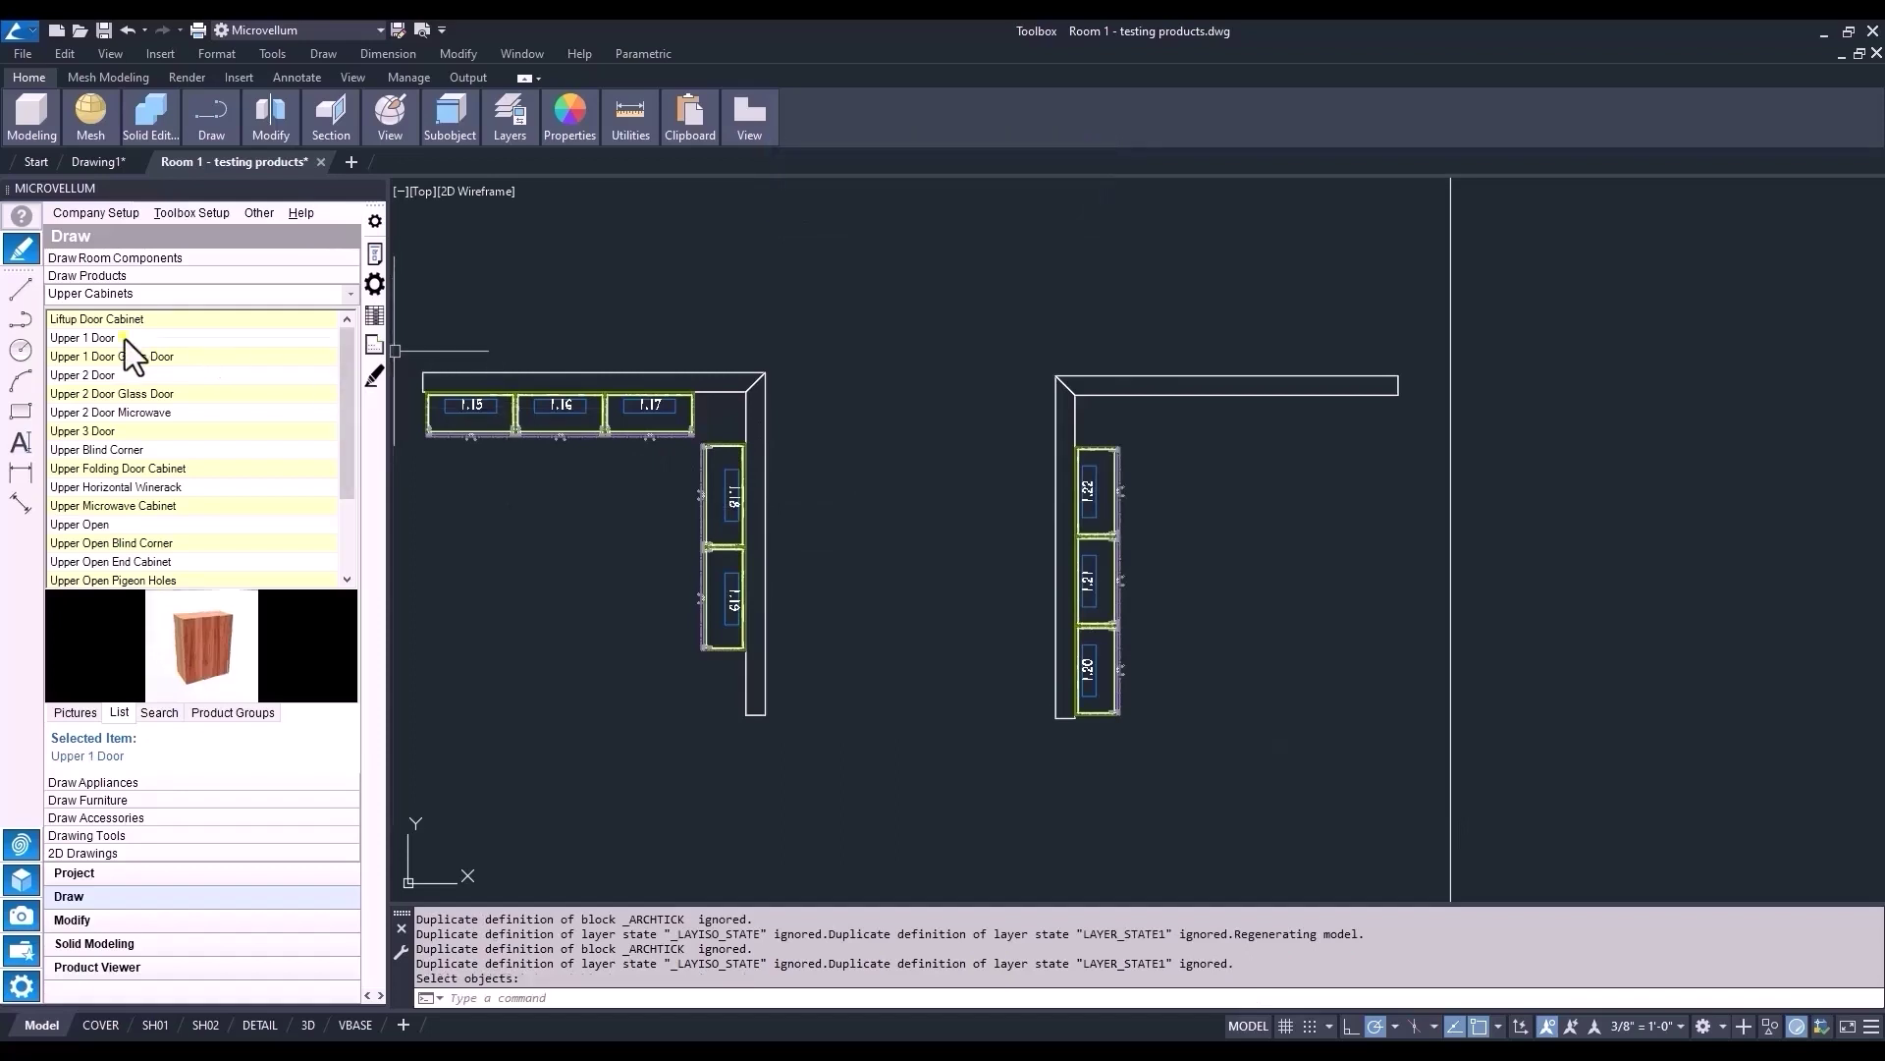
{"action": "left_click", "coordinate": [273, 384]}
{"action": "left_click", "coordinate": [492, 393]}
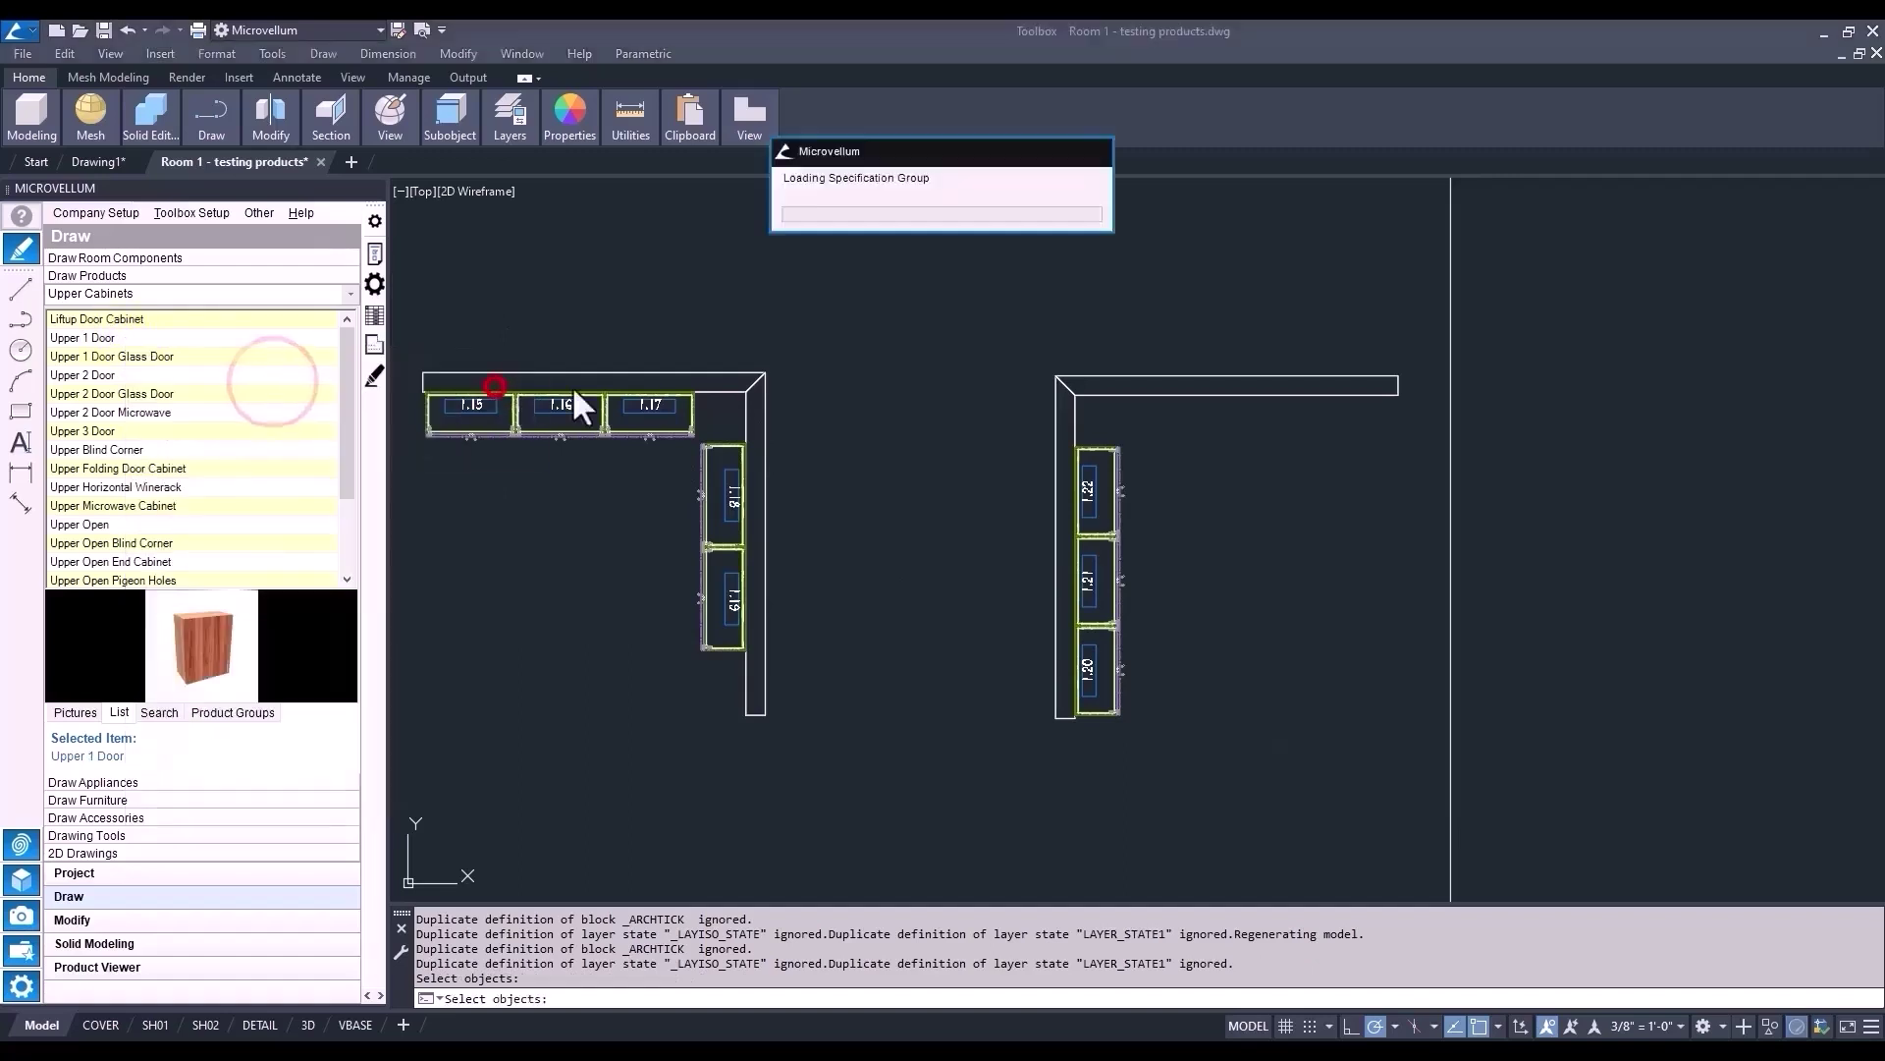
{"action": "left_click", "coordinate": [1118, 403]}
{"action": "key", "text": "Return"}
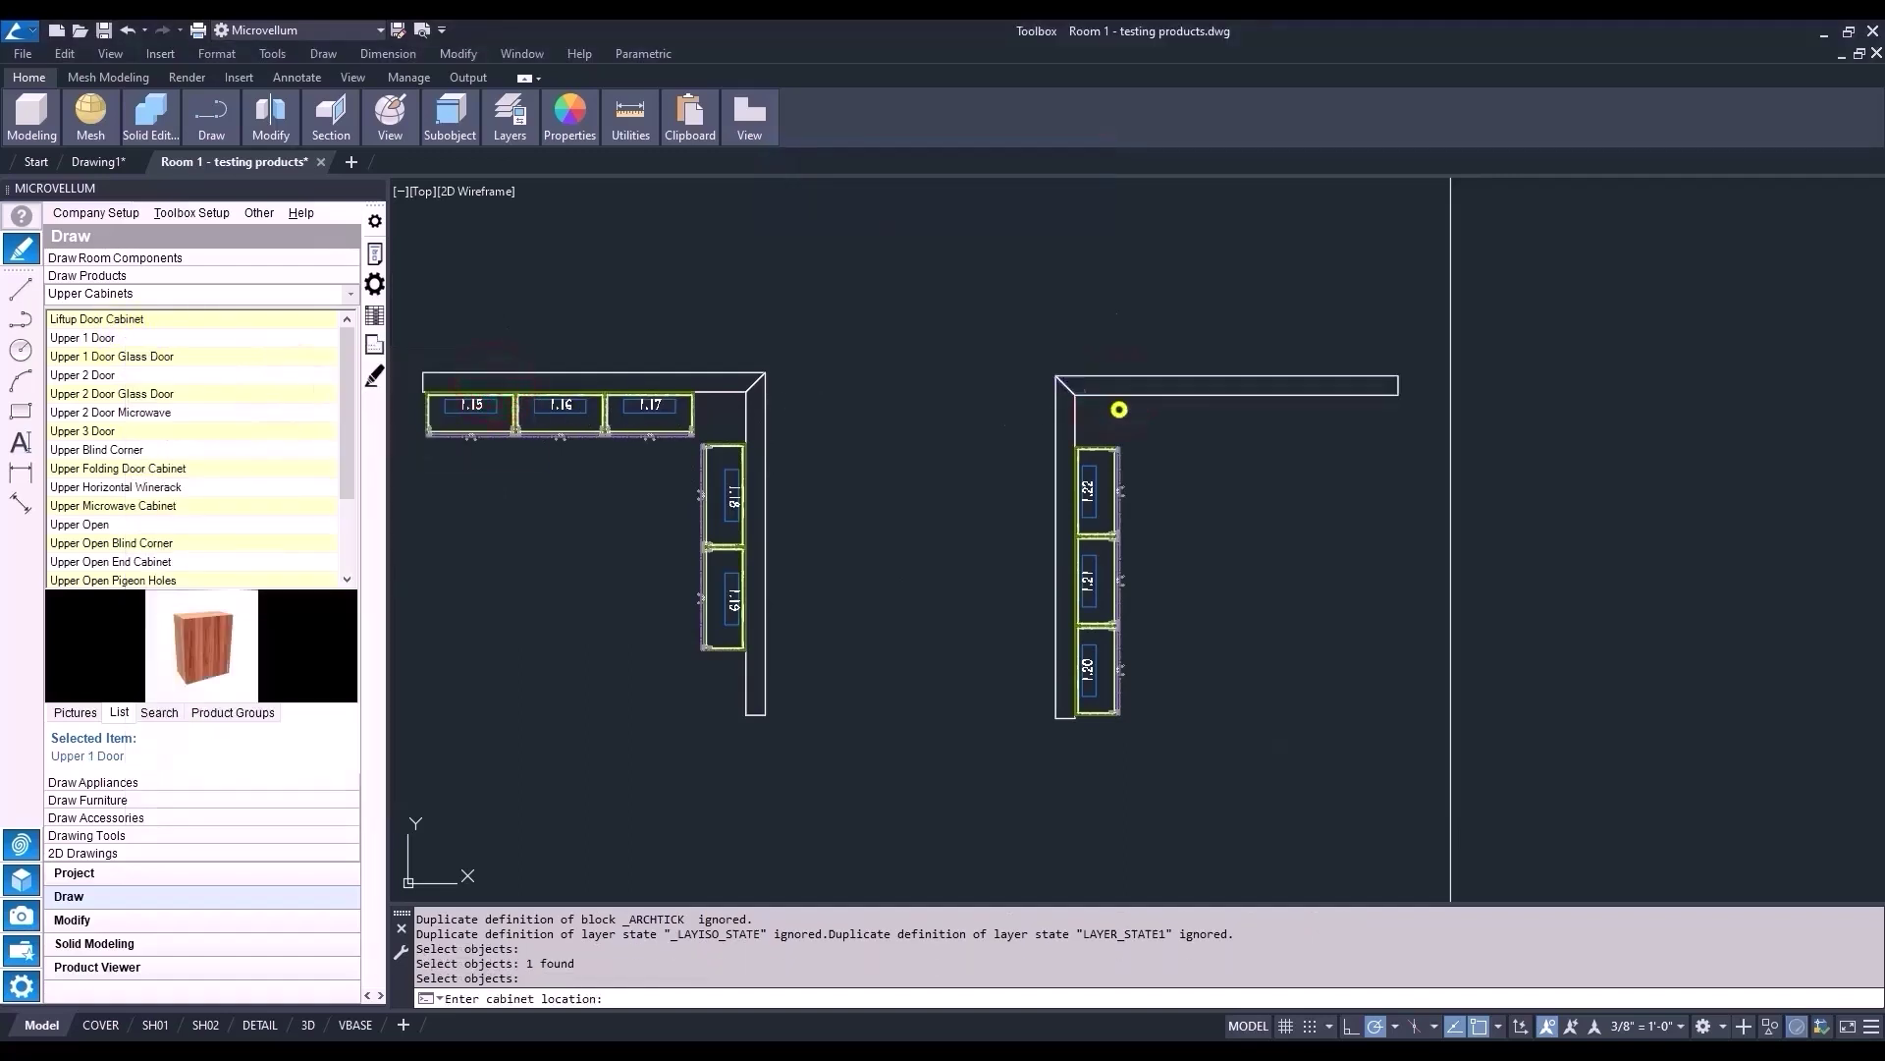
{"action": "scroll", "coordinate": [1119, 409], "scroll_direction": "up", "scroll_amount": 8}
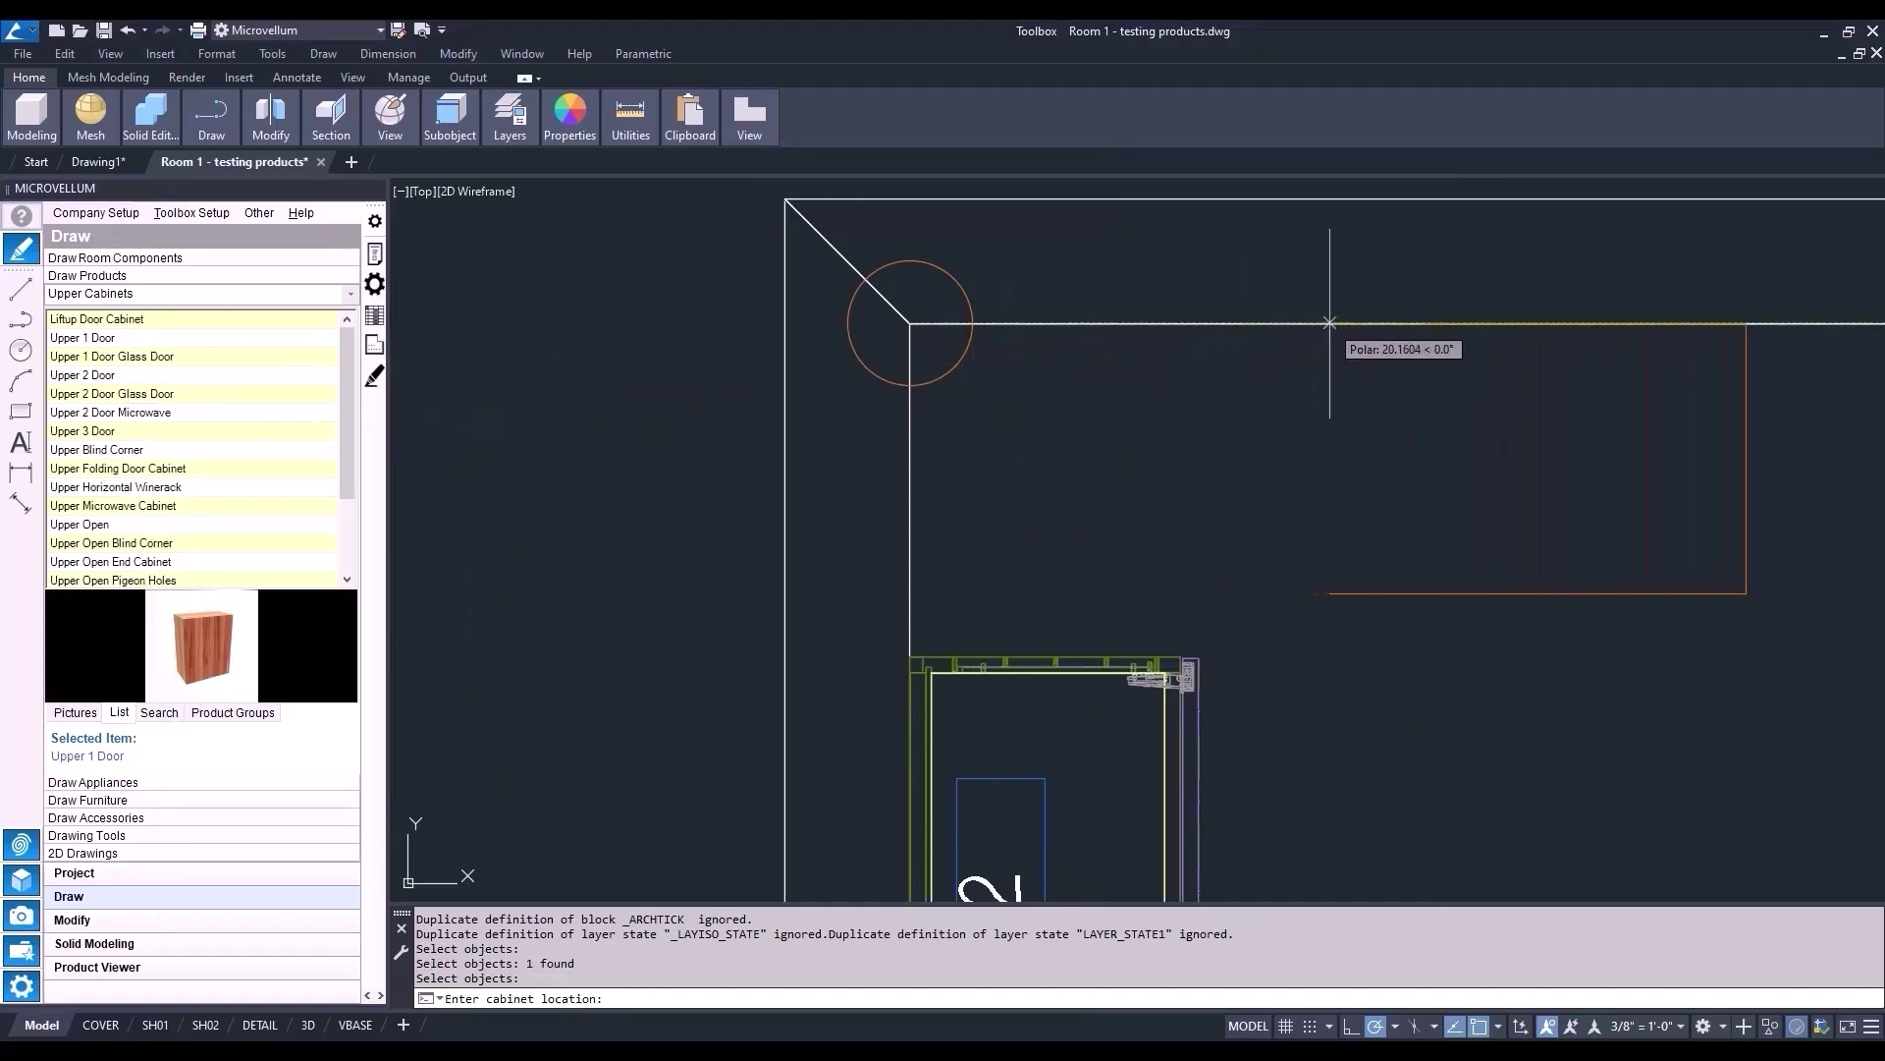
{"action": "type", "text": "16"}
{"action": "key", "text": "Return"}
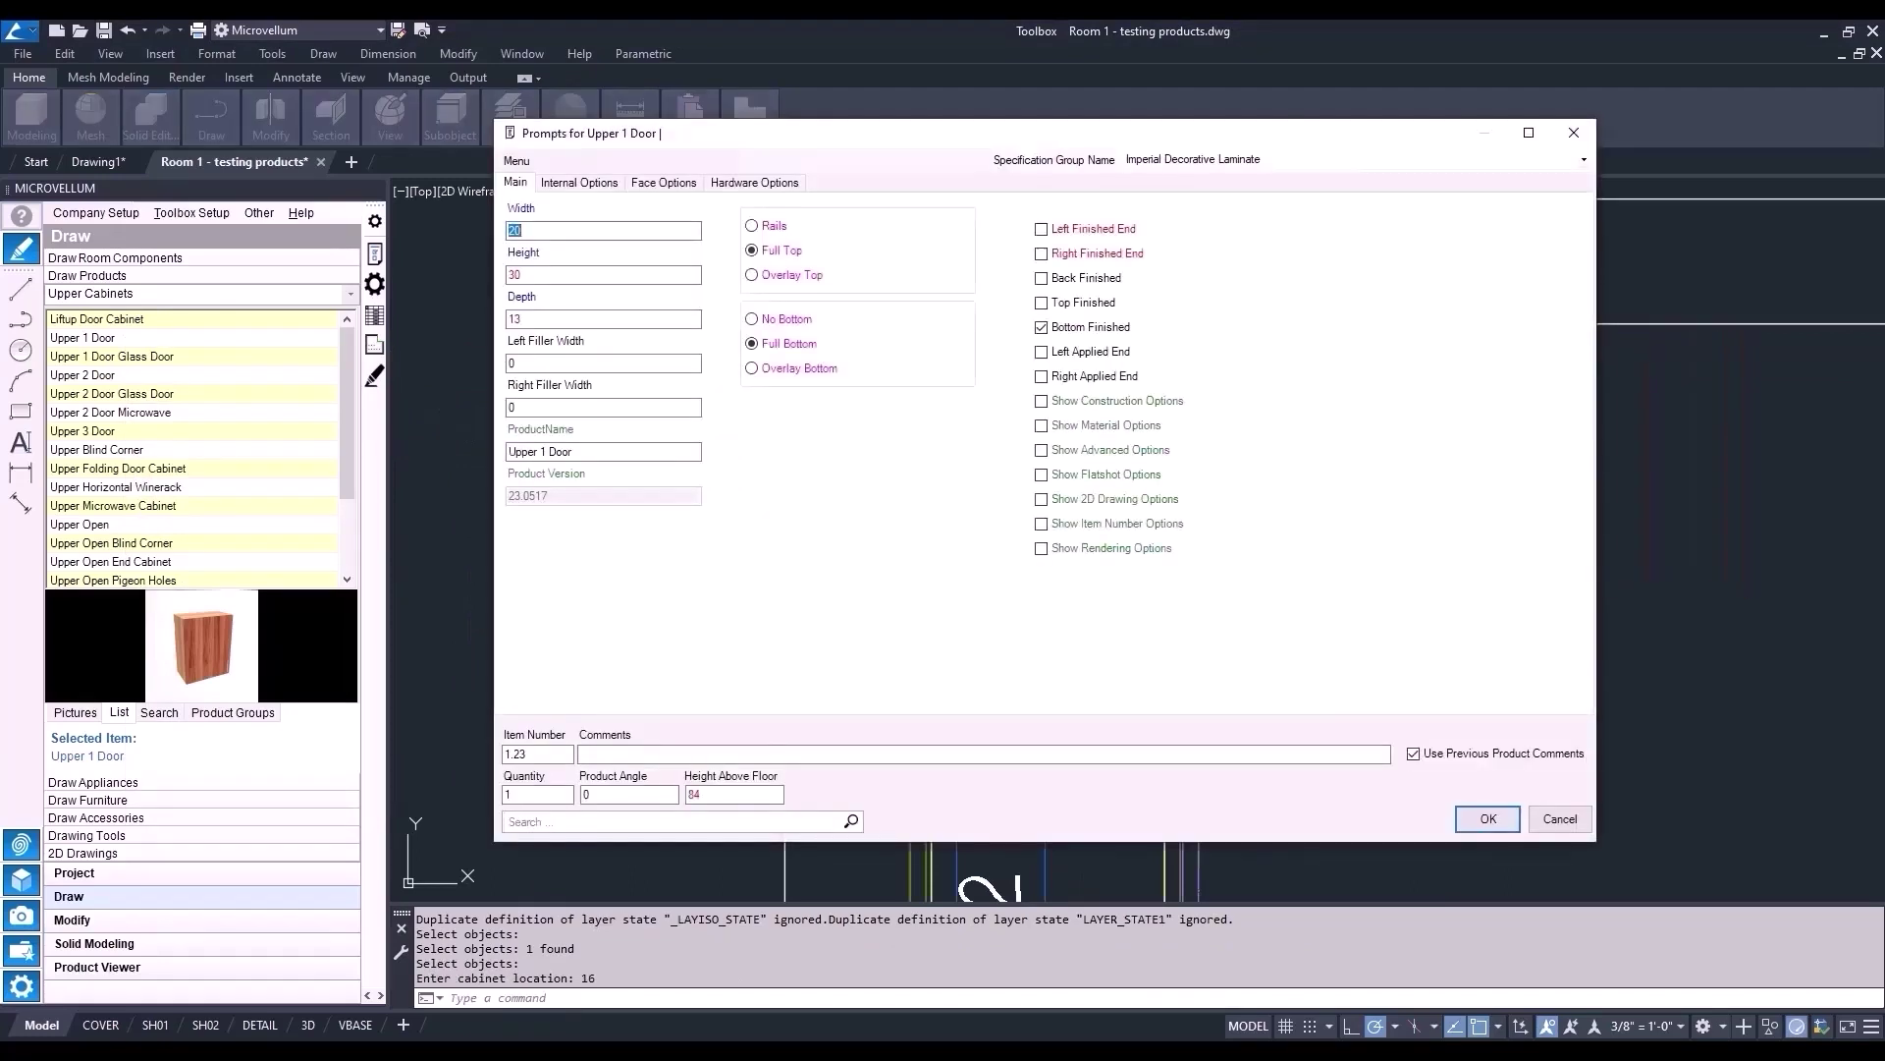
{"action": "left_click", "coordinate": [1485, 817]}
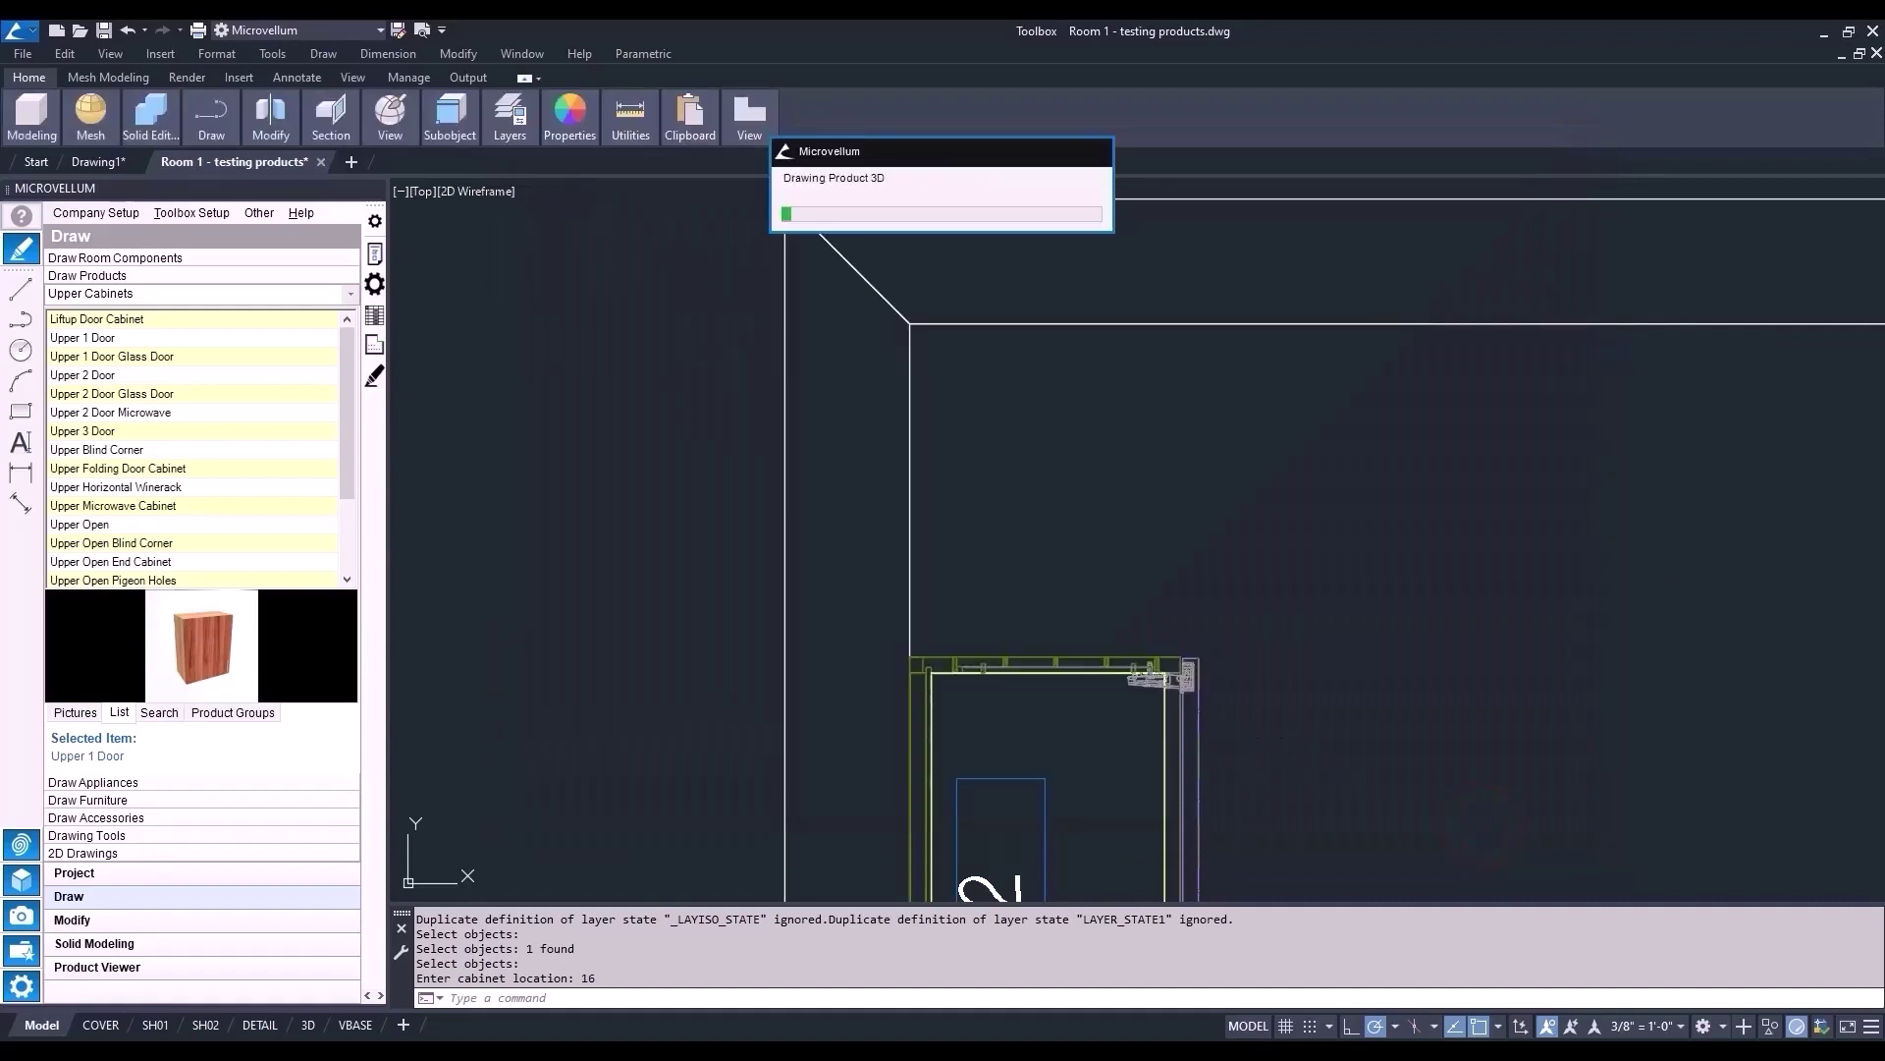
{"action": "scroll", "coordinate": [1096, 629], "scroll_direction": "down", "scroll_amount": 4}
{"action": "middle_click_drag", "start_coordinate": [1096, 629], "coordinate": [1027, 429]}
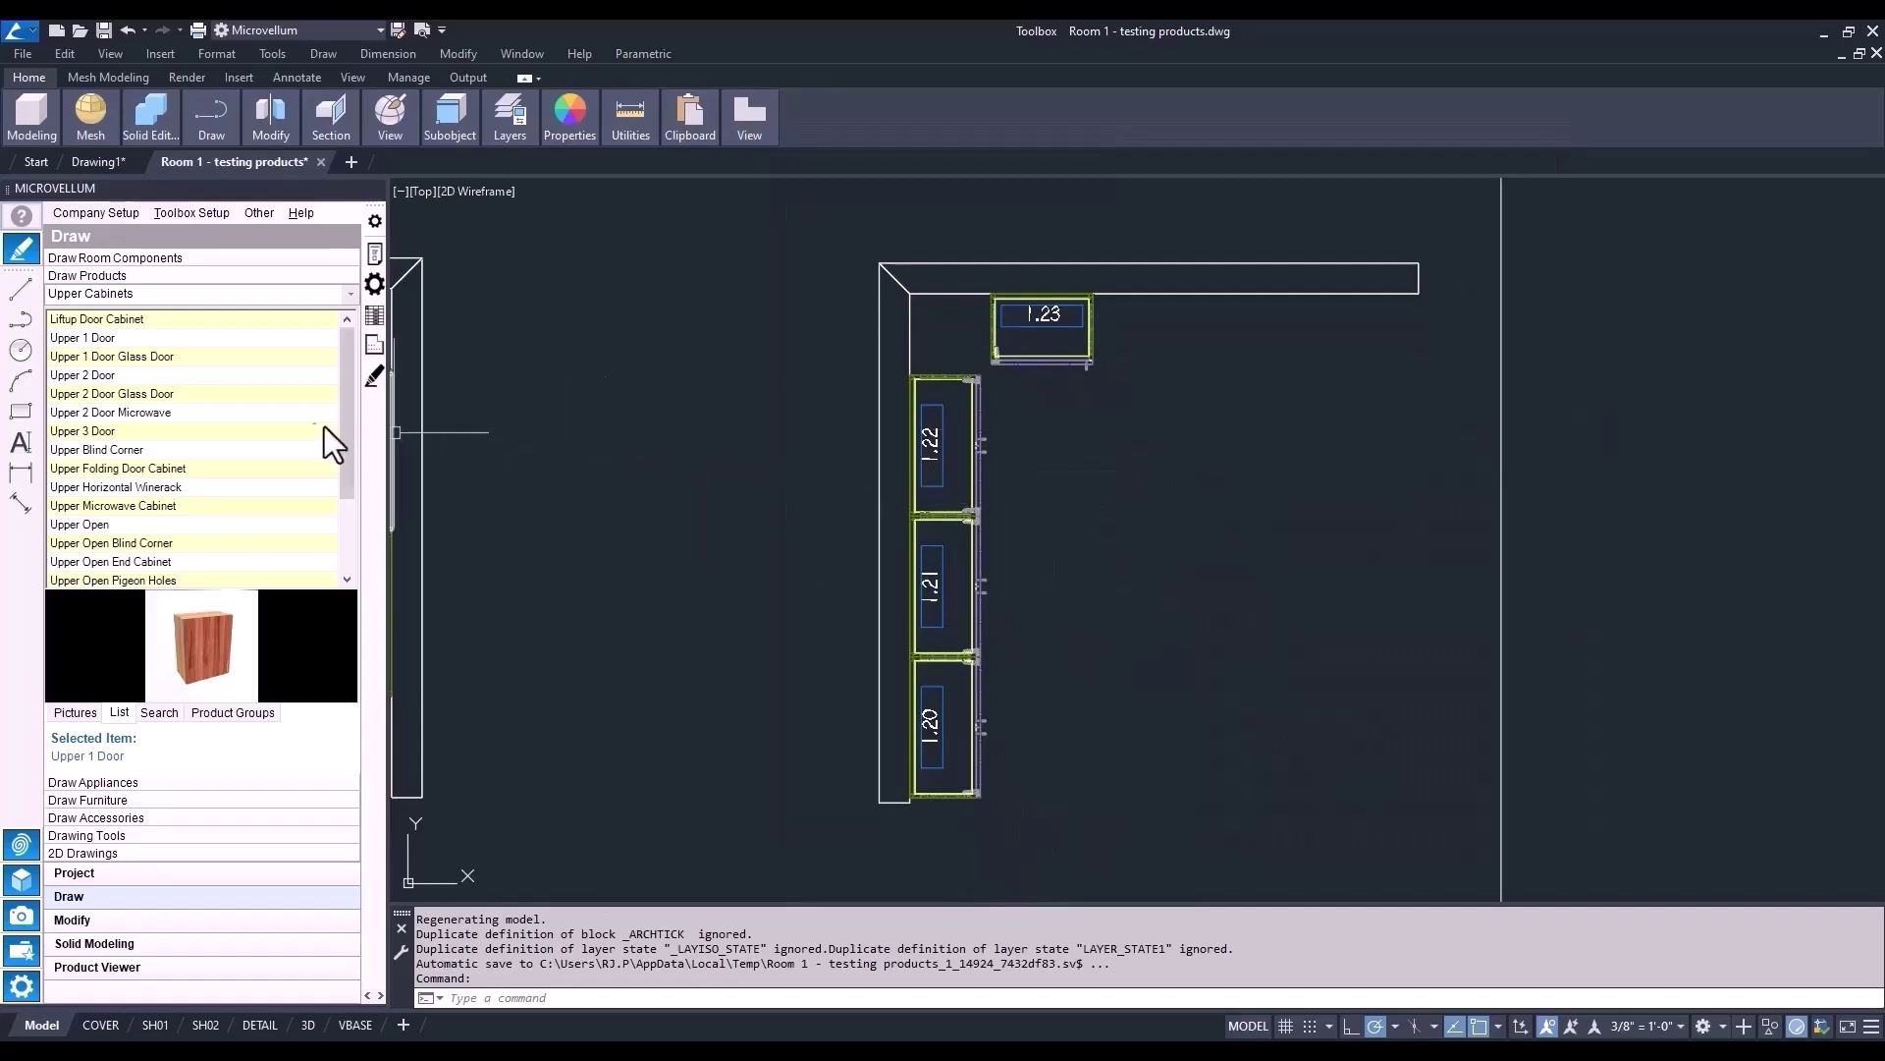
- Place one Upper 1 Door Glass Door cabinet against the right side of the new Upper 1 Door cabinet
{"action": "left_click", "coordinate": [201, 355]}
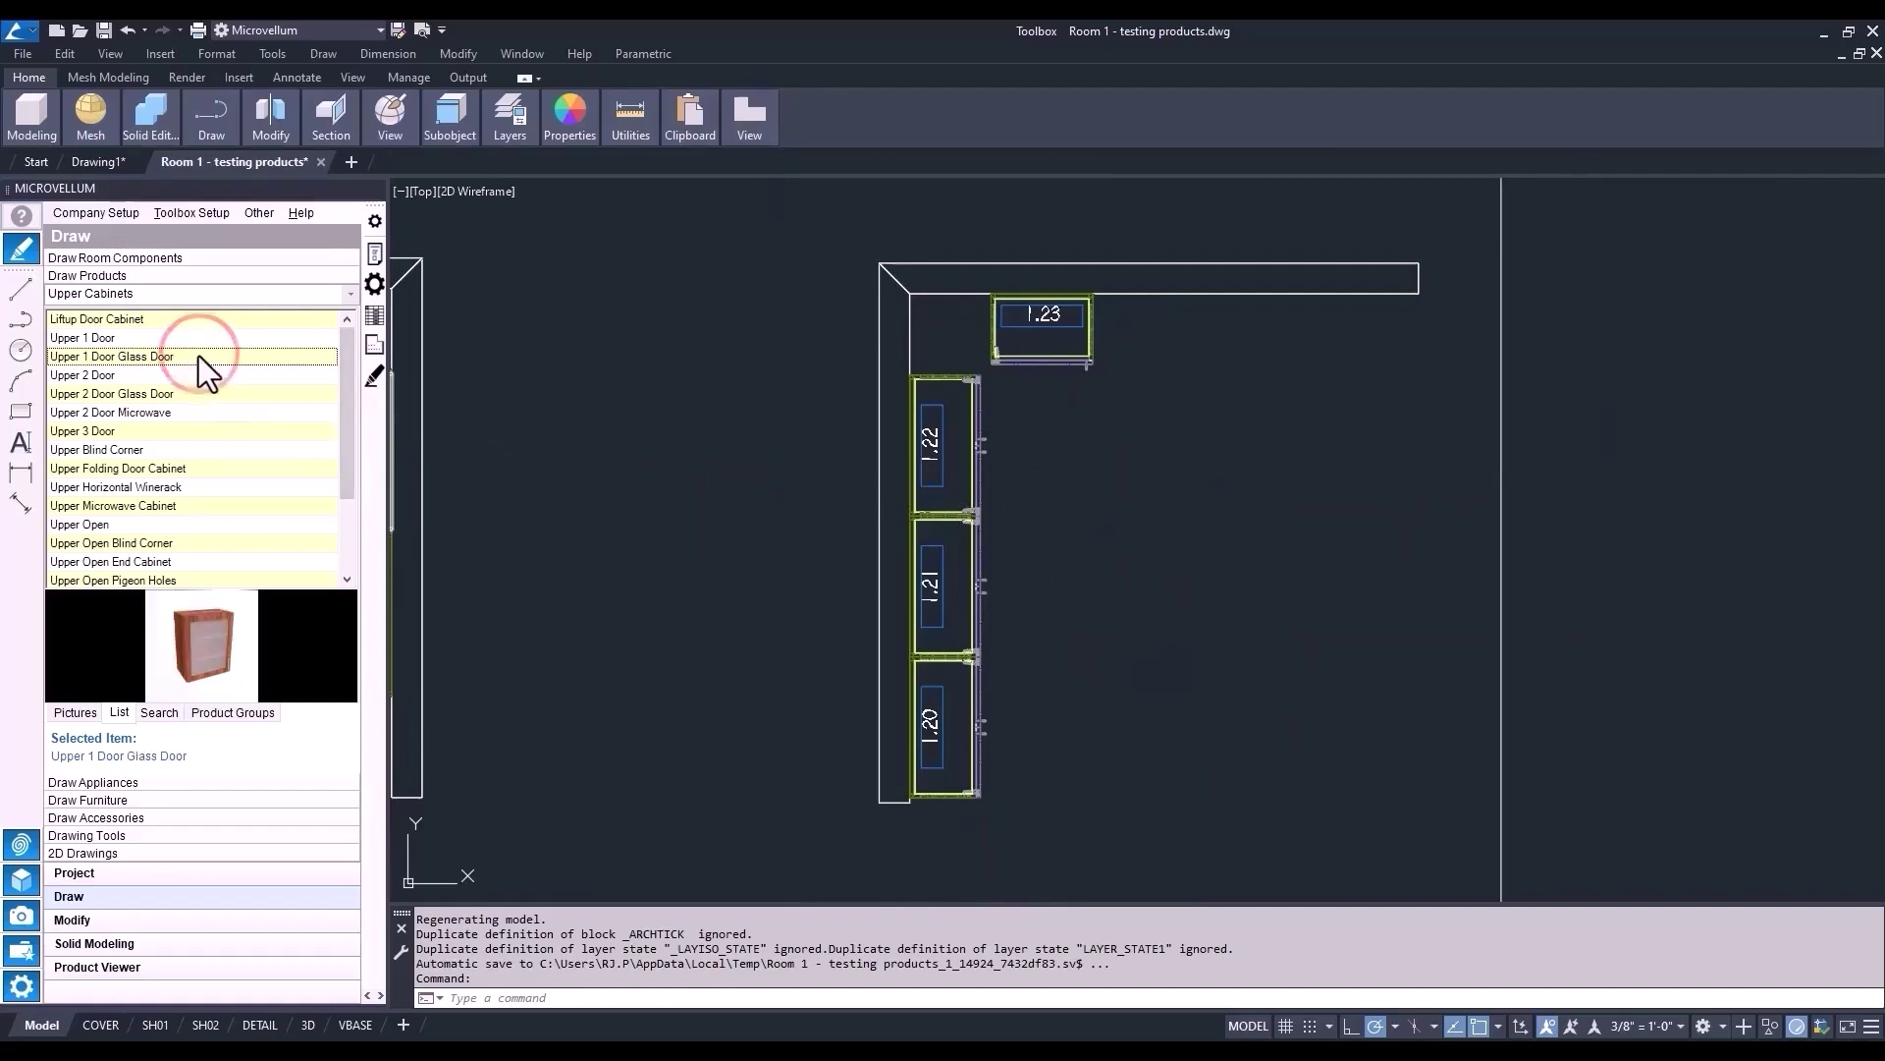
{"action": "right_click", "coordinate": [198, 355]}
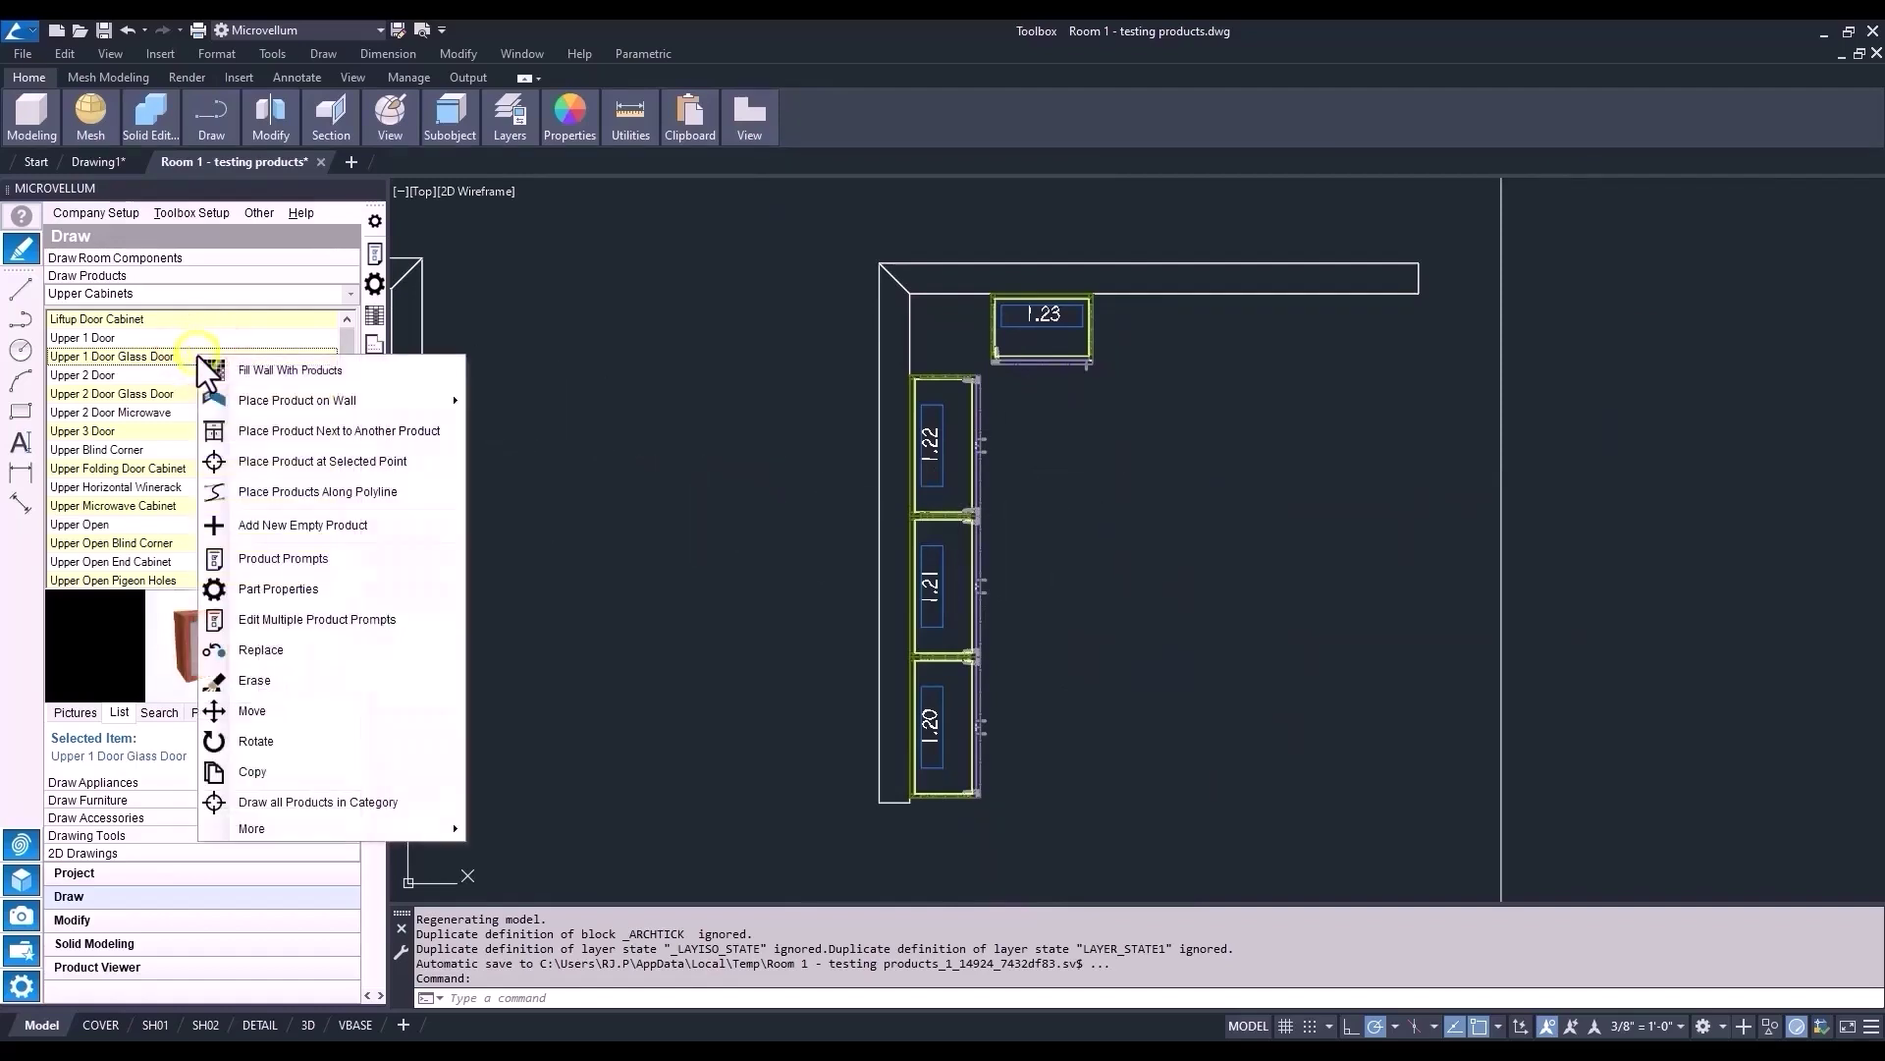
{"action": "left_click", "coordinate": [306, 432]}
{"action": "left_click", "coordinate": [1035, 360]}
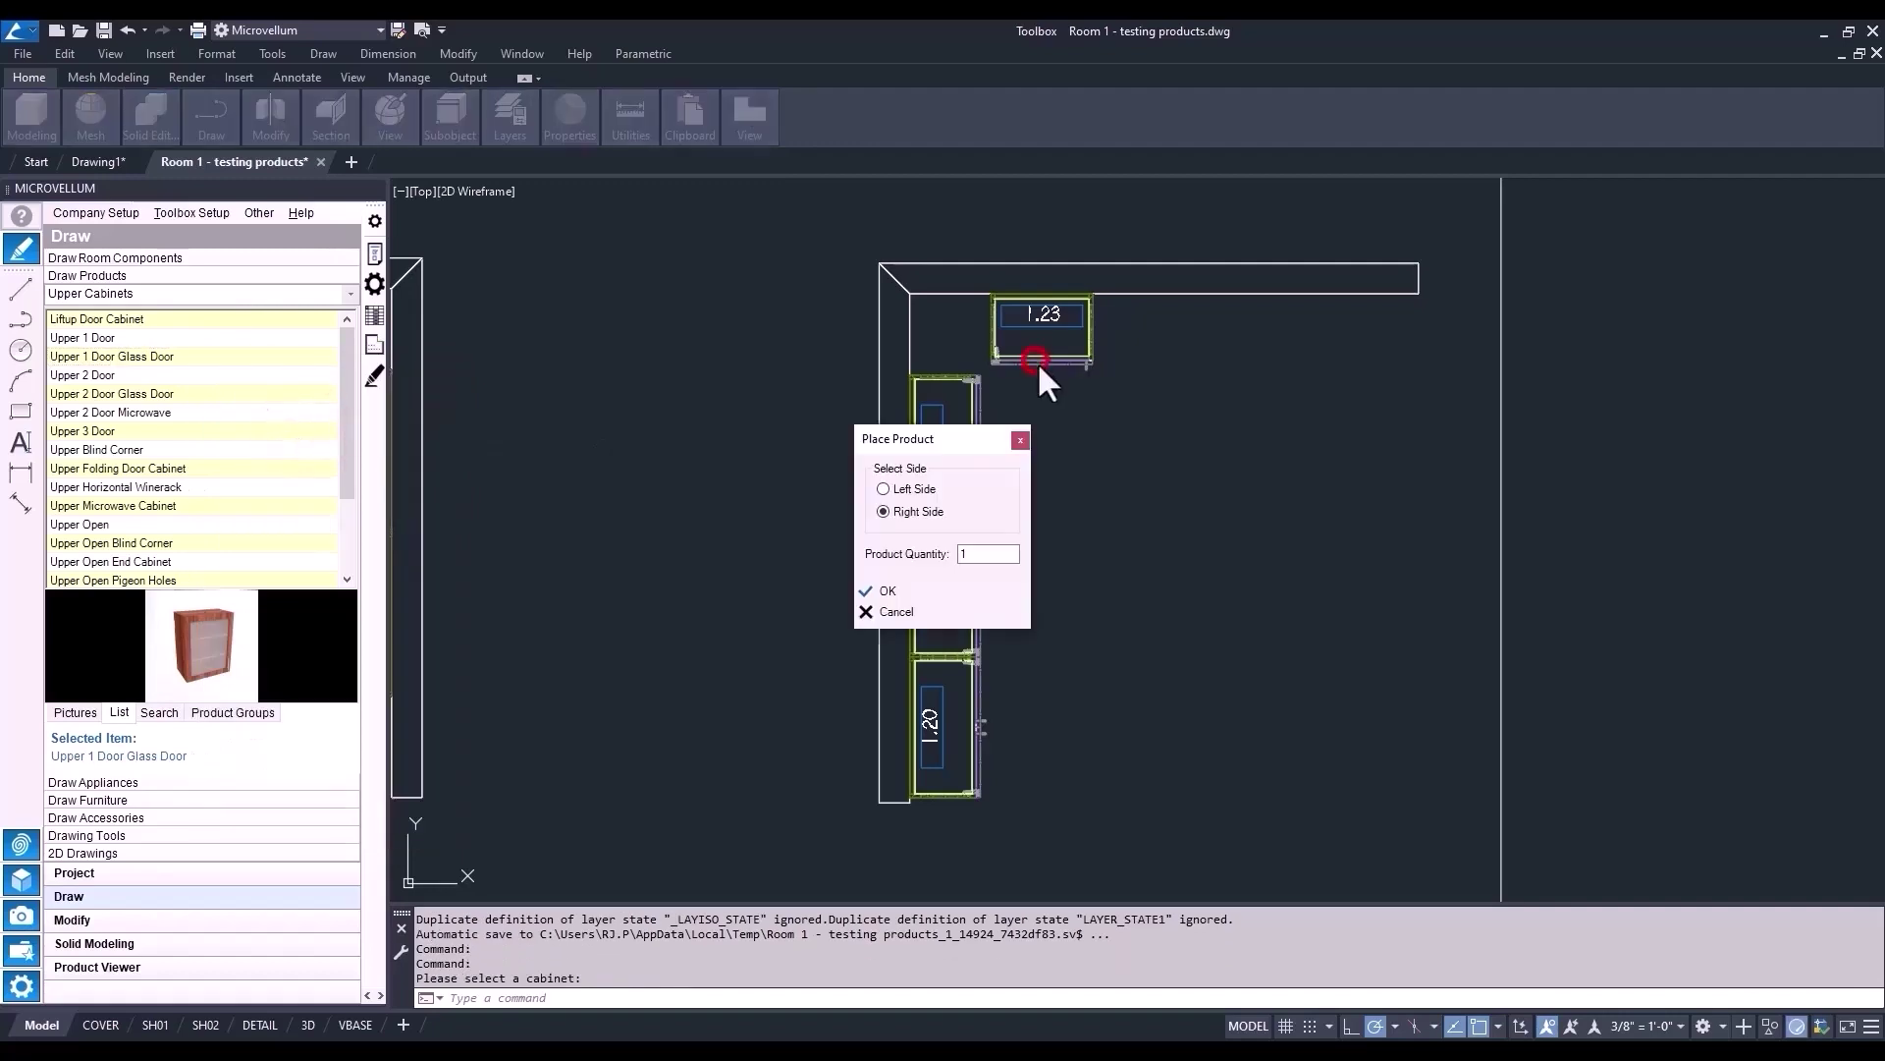
{"action": "left_click", "coordinate": [899, 587]}
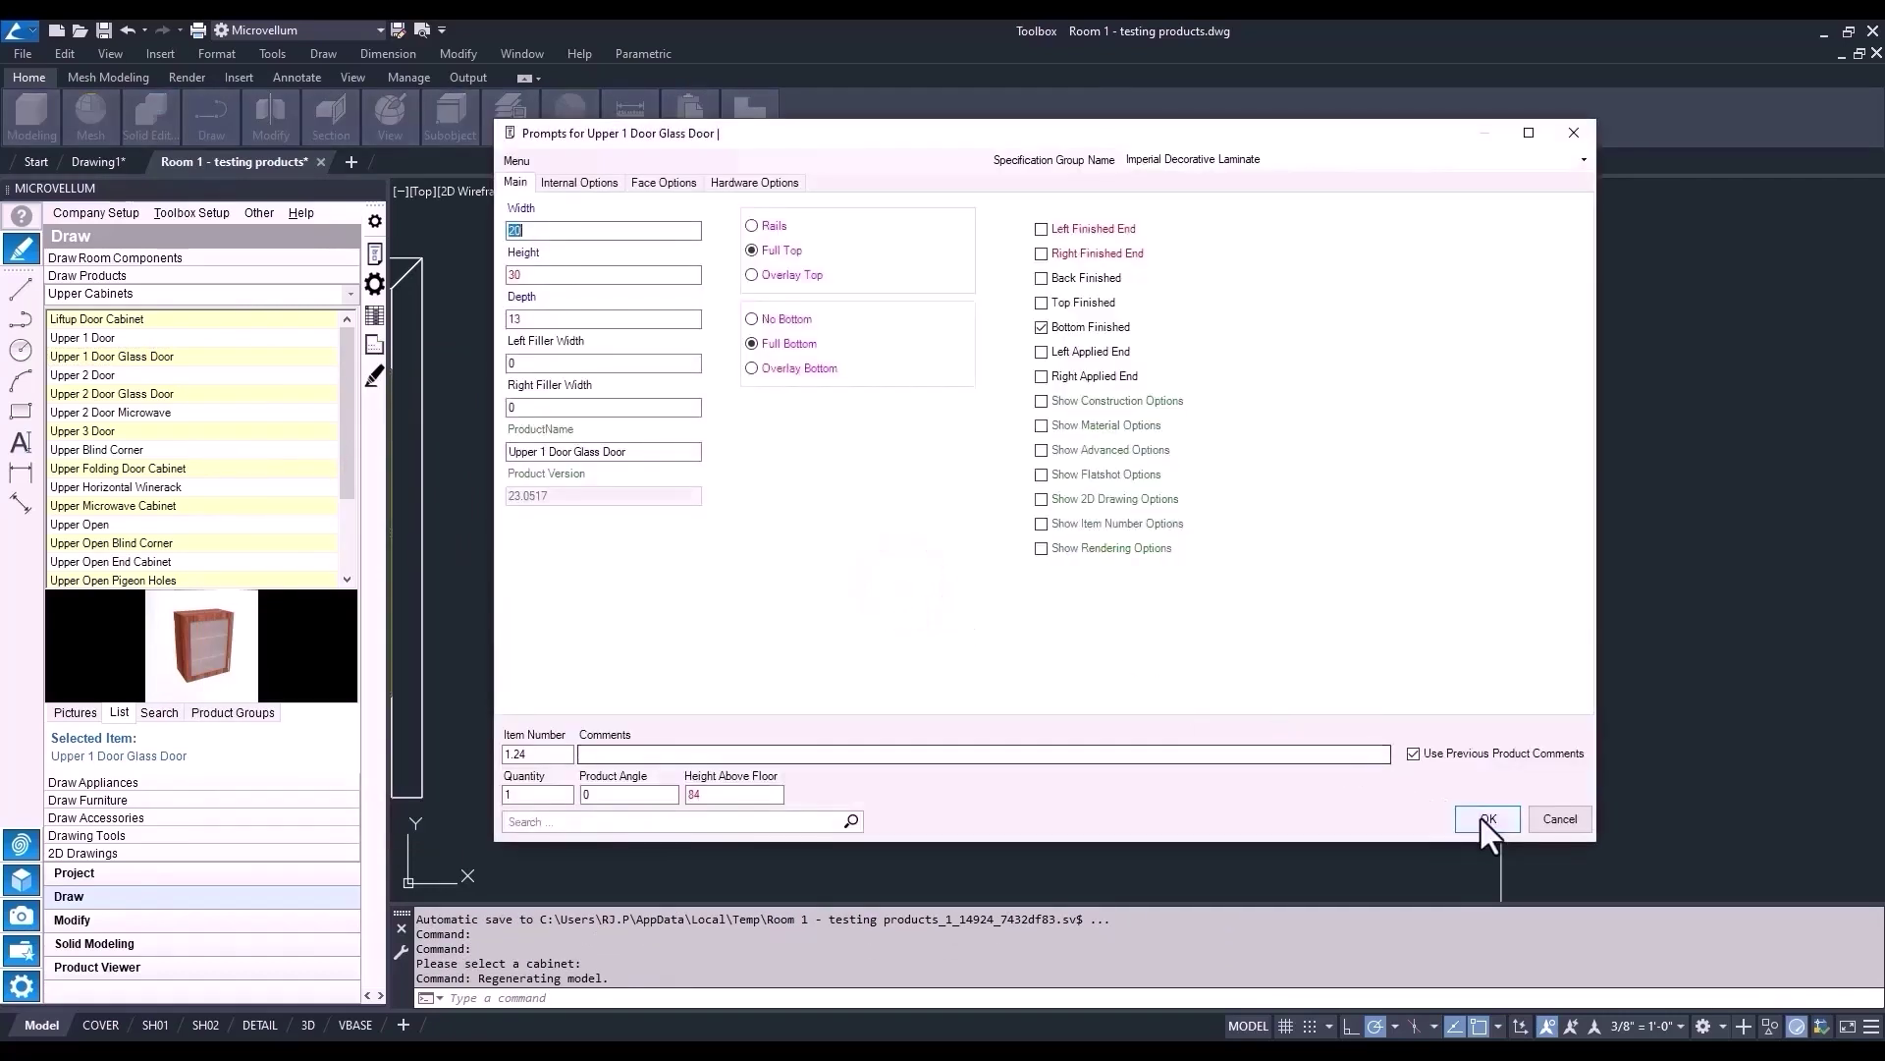
{"action": "left_click", "coordinate": [1487, 819]}
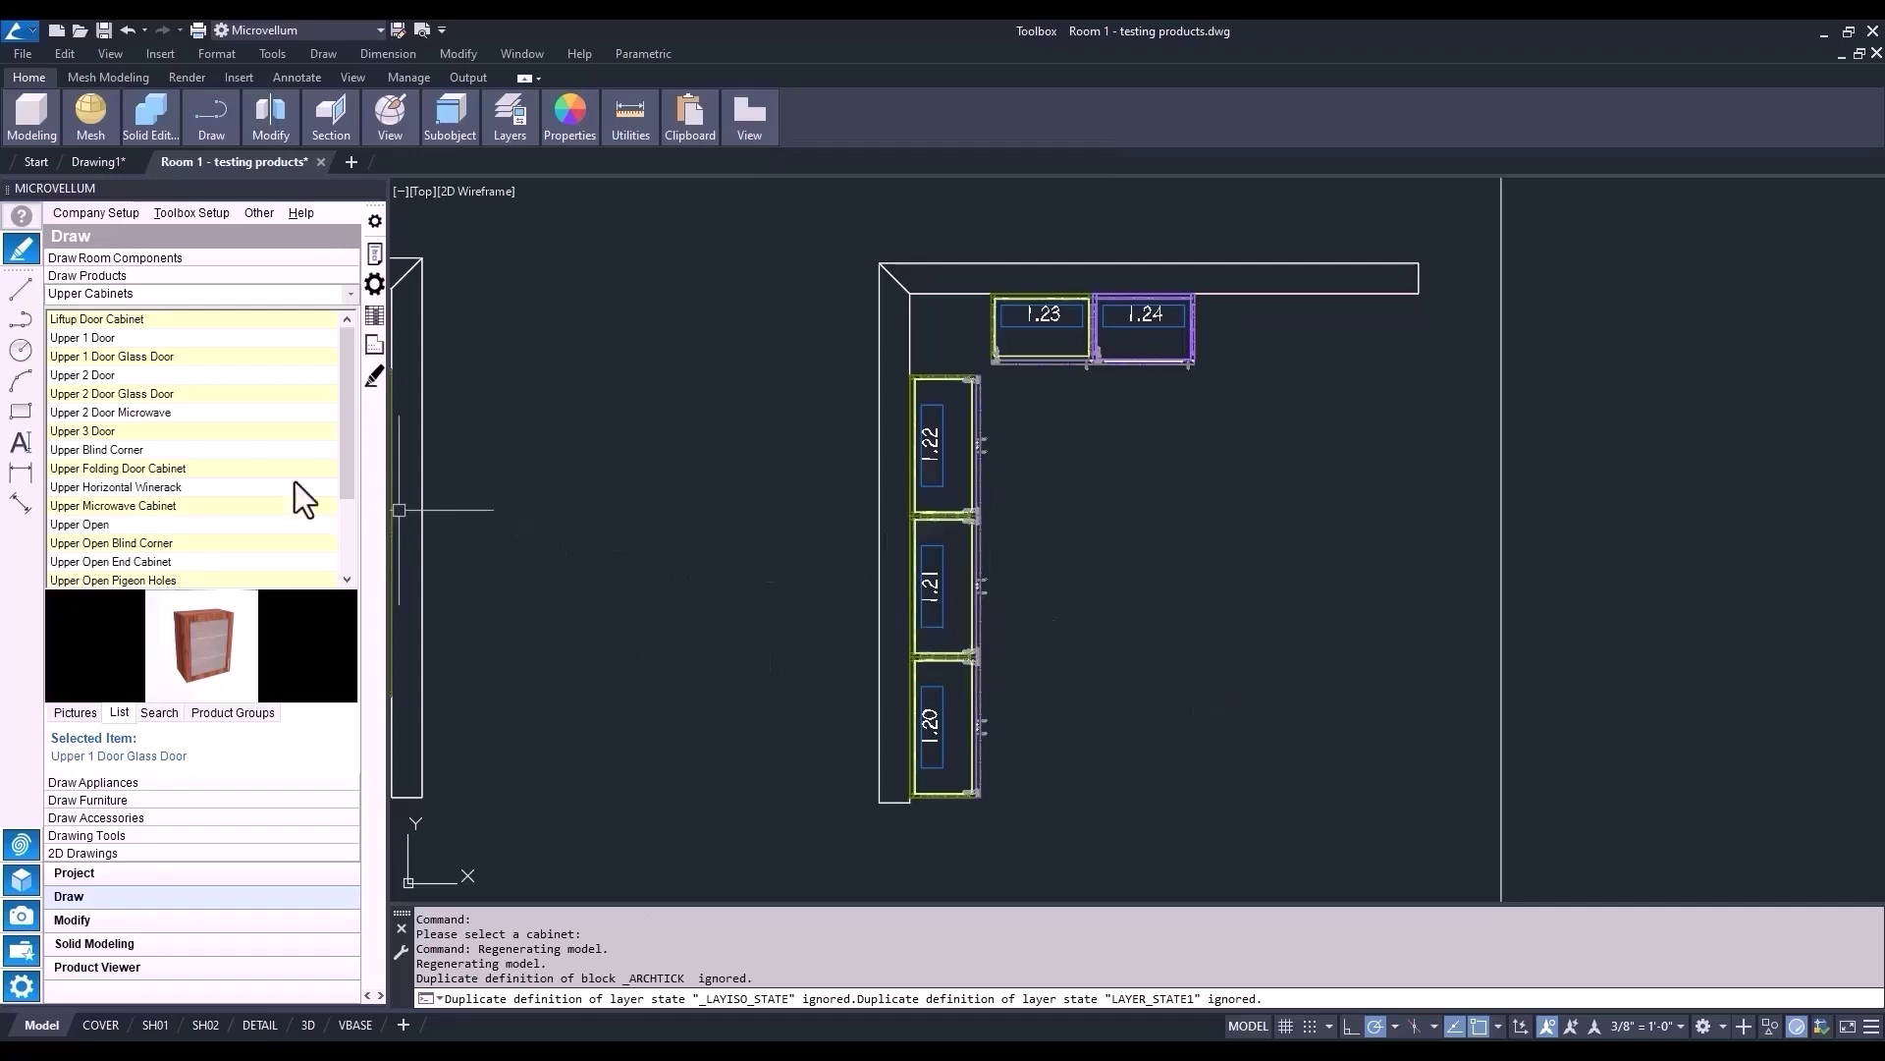
- Place one Upper 2 Door cabinet next to the glass door cabinet, on its right side
{"action": "right_click", "coordinate": [127, 377]}
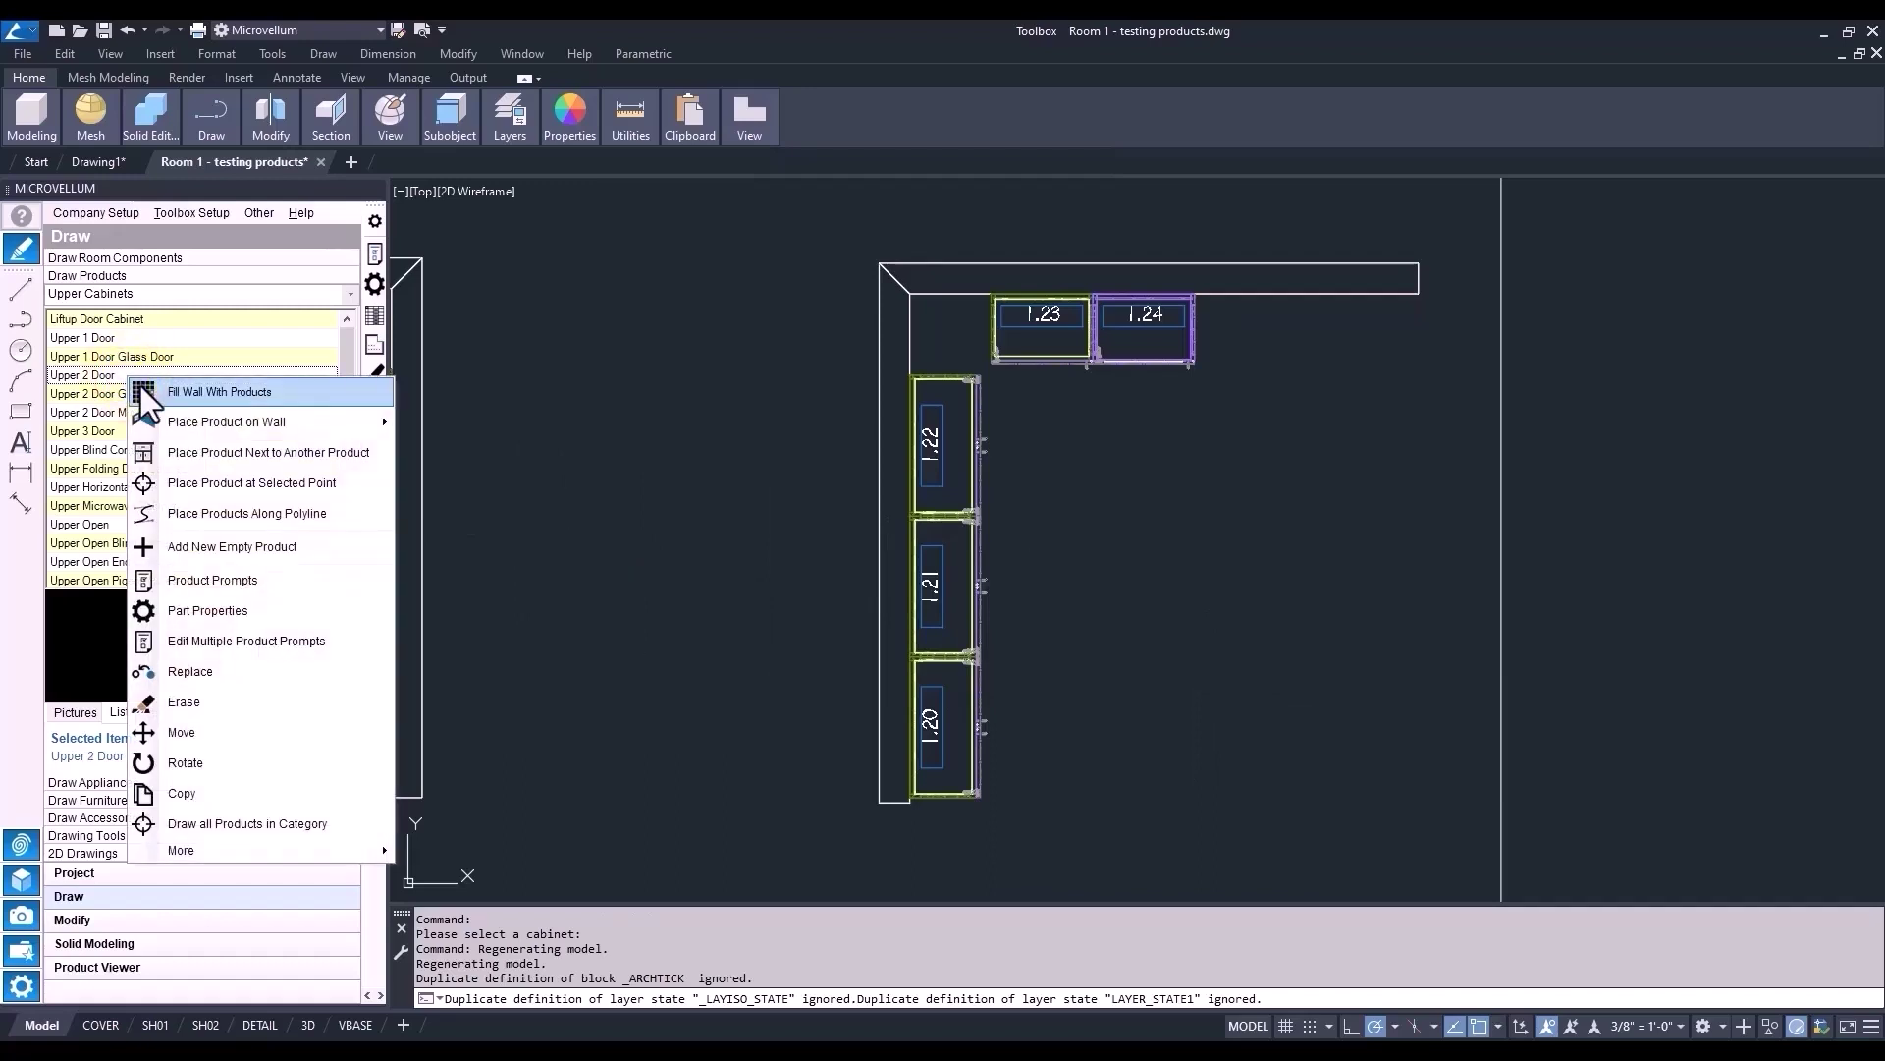
{"action": "left_click", "coordinate": [245, 450]}
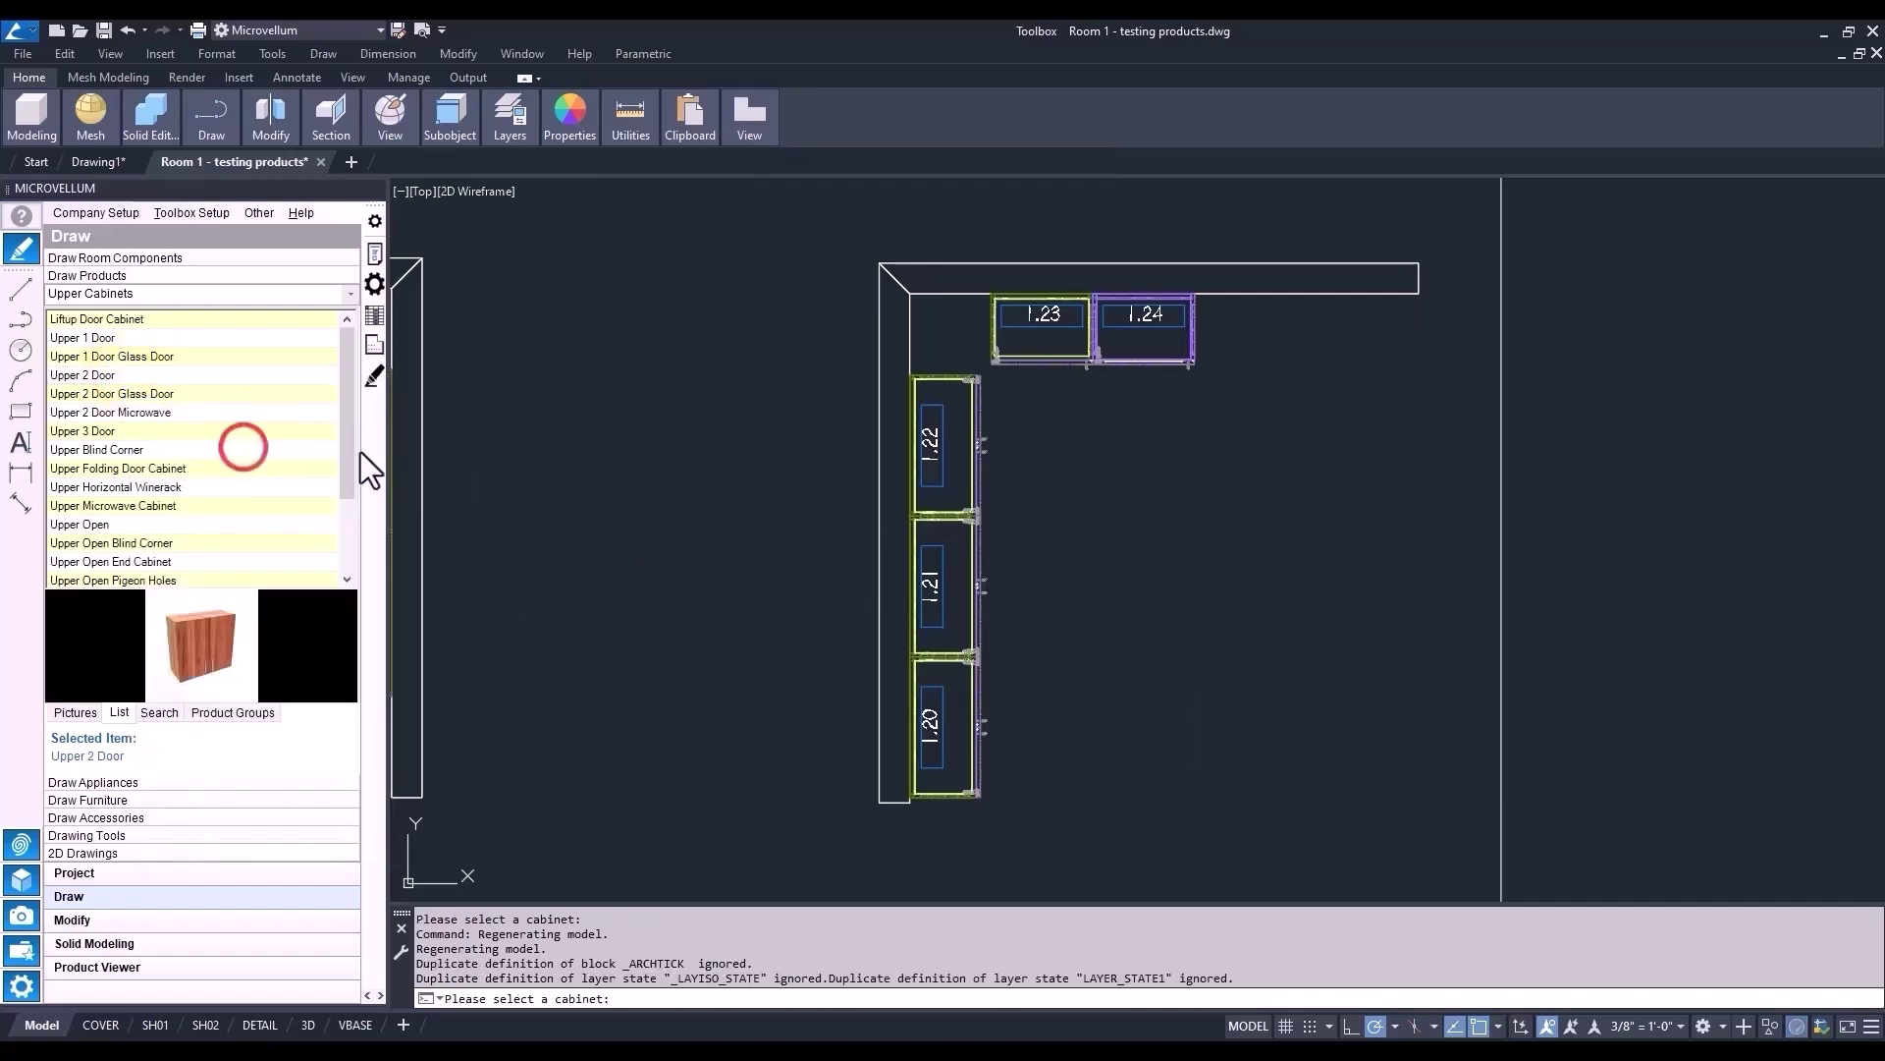
{"action": "left_click", "coordinate": [1139, 361]}
{"action": "left_click", "coordinate": [875, 587]}
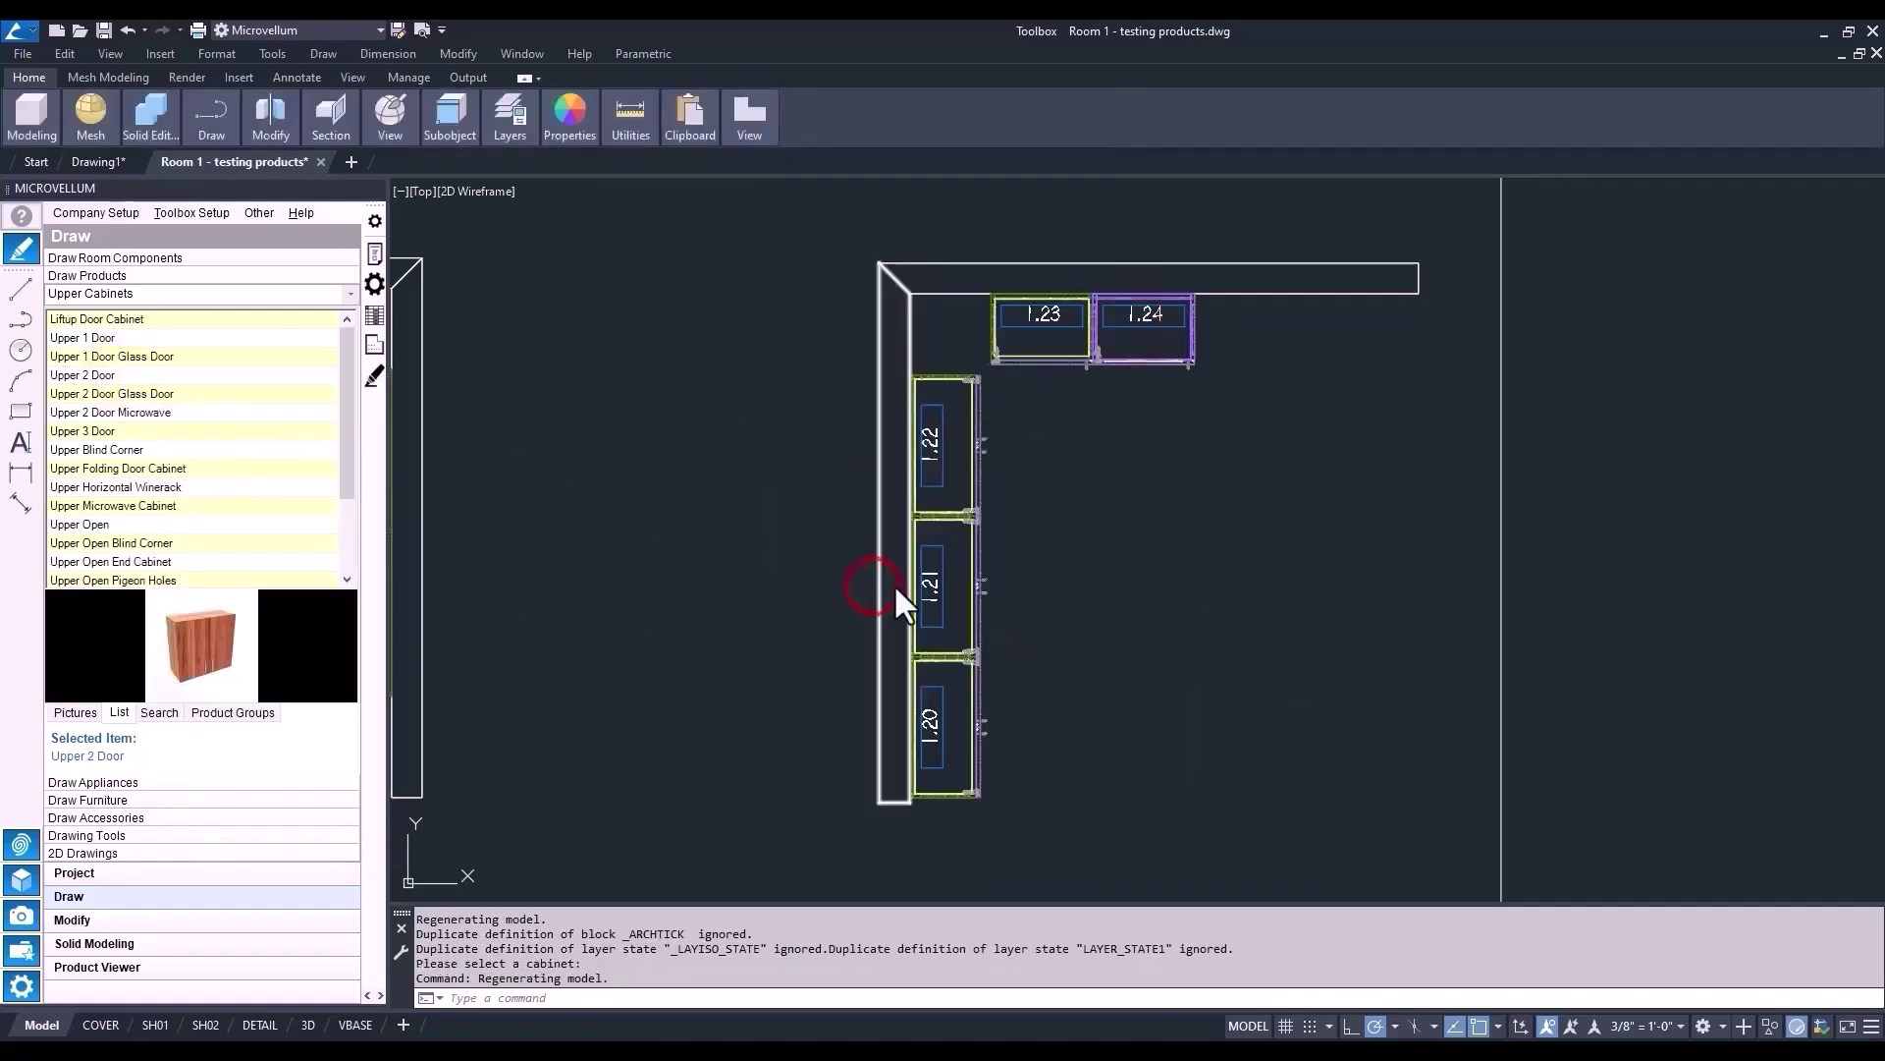
{"action": "left_click", "coordinate": [1487, 818]}
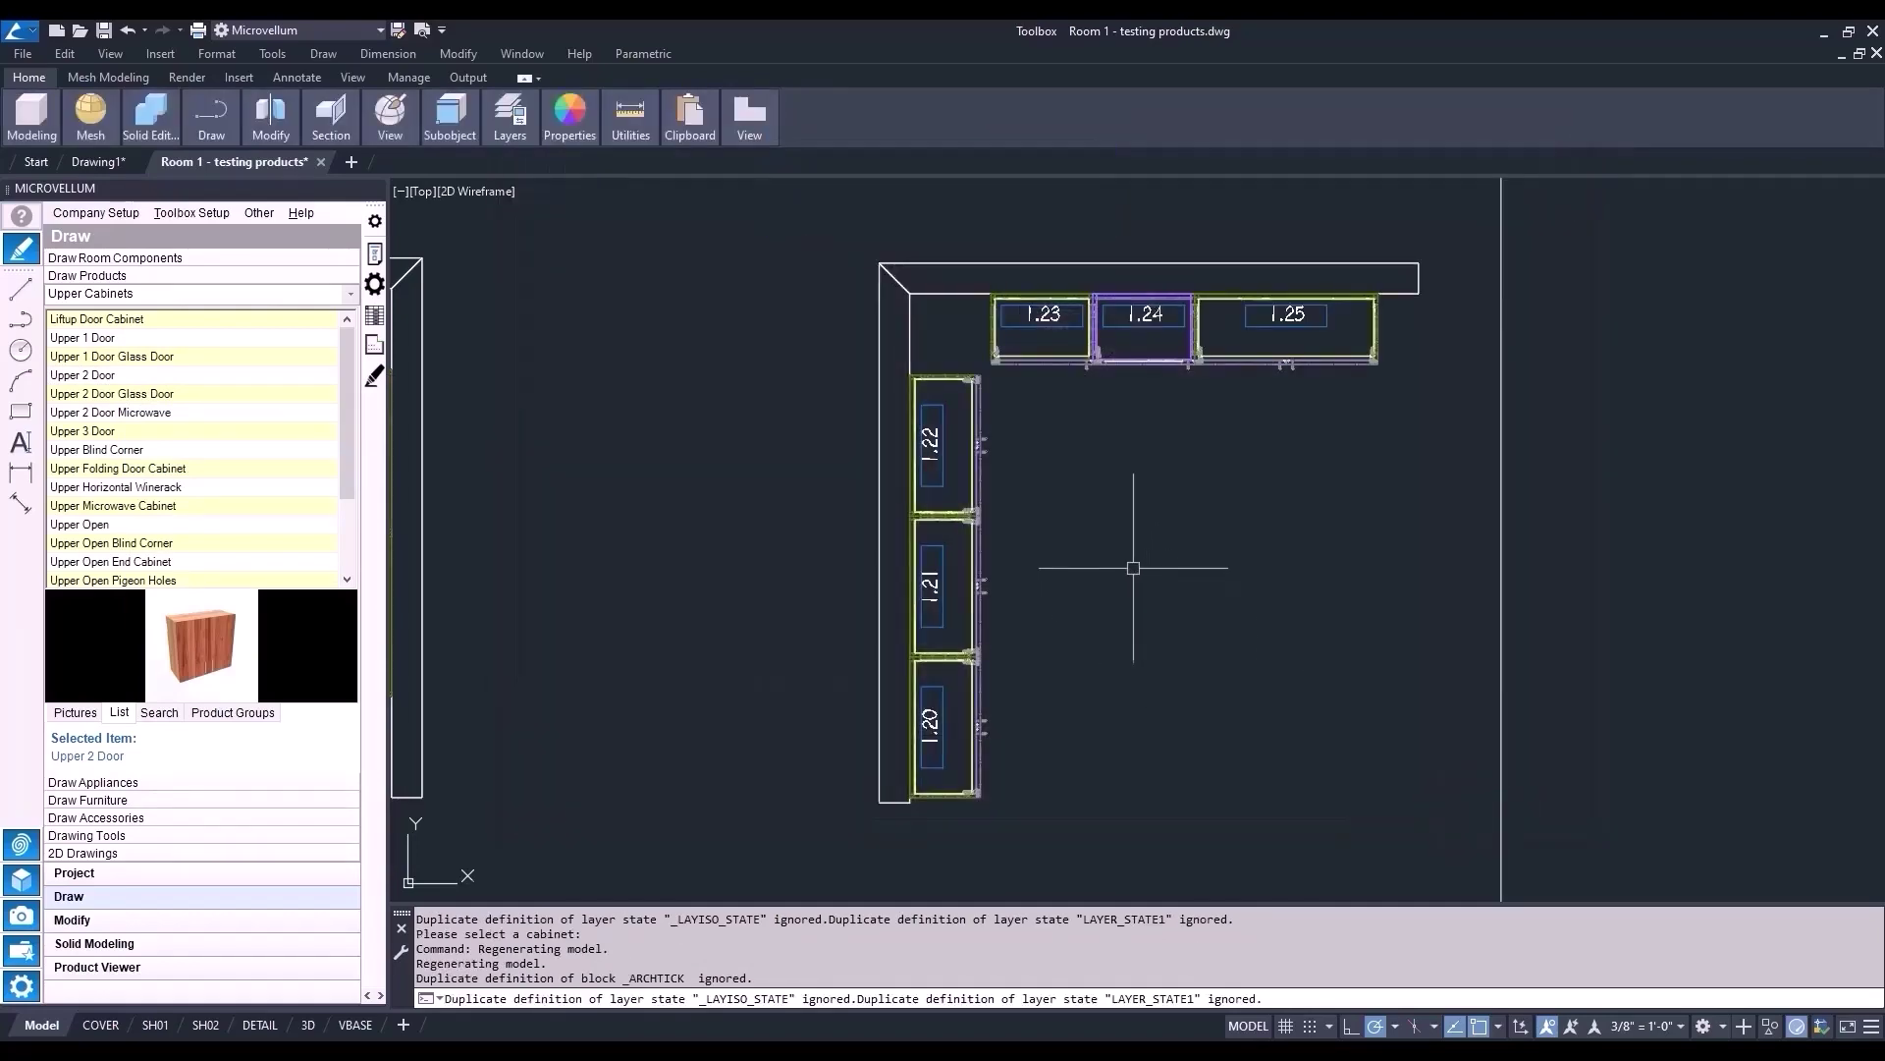
{"action": "scroll", "coordinate": [1134, 568], "scroll_direction": "down", "scroll_amount": 2}
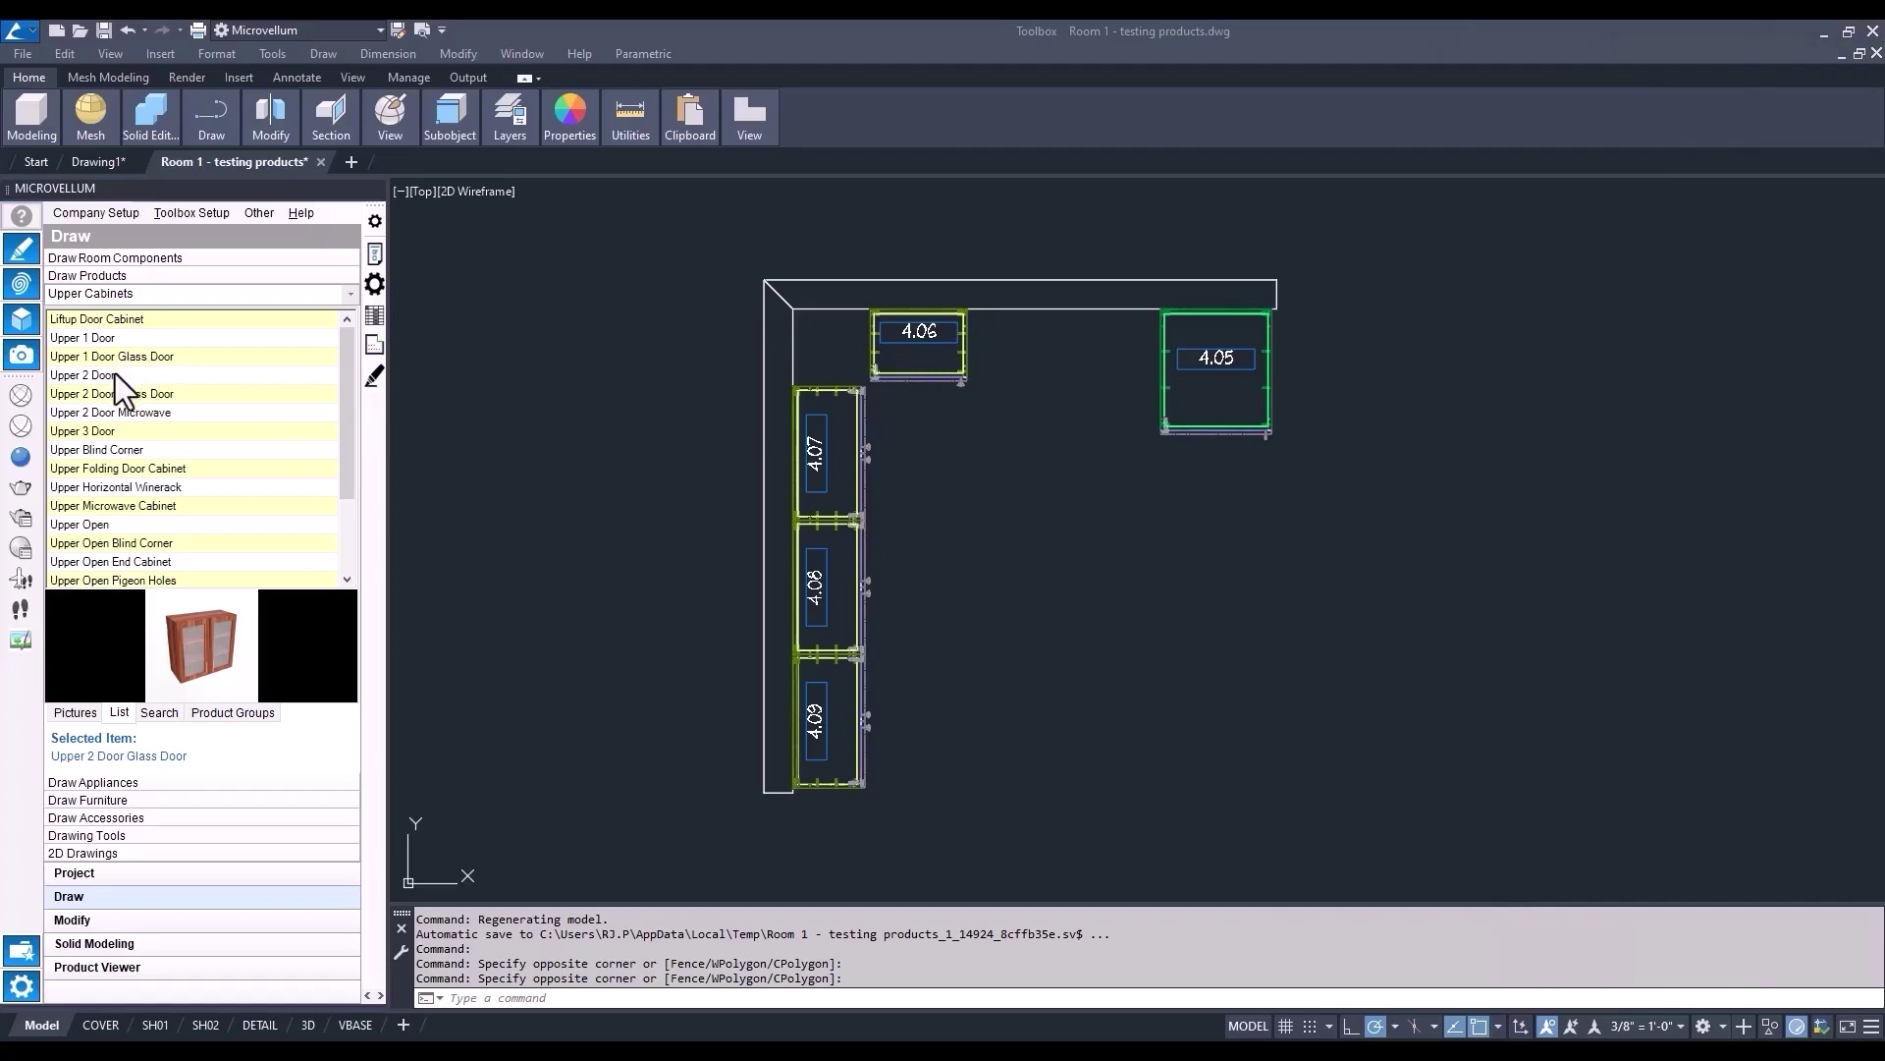
- Fill the horizontal wall with Upper 1 Door cabinets, picking cabinet 4.06's right back corner and 4.05's left back corner as limits
{"action": "left_click", "coordinate": [104, 338]}
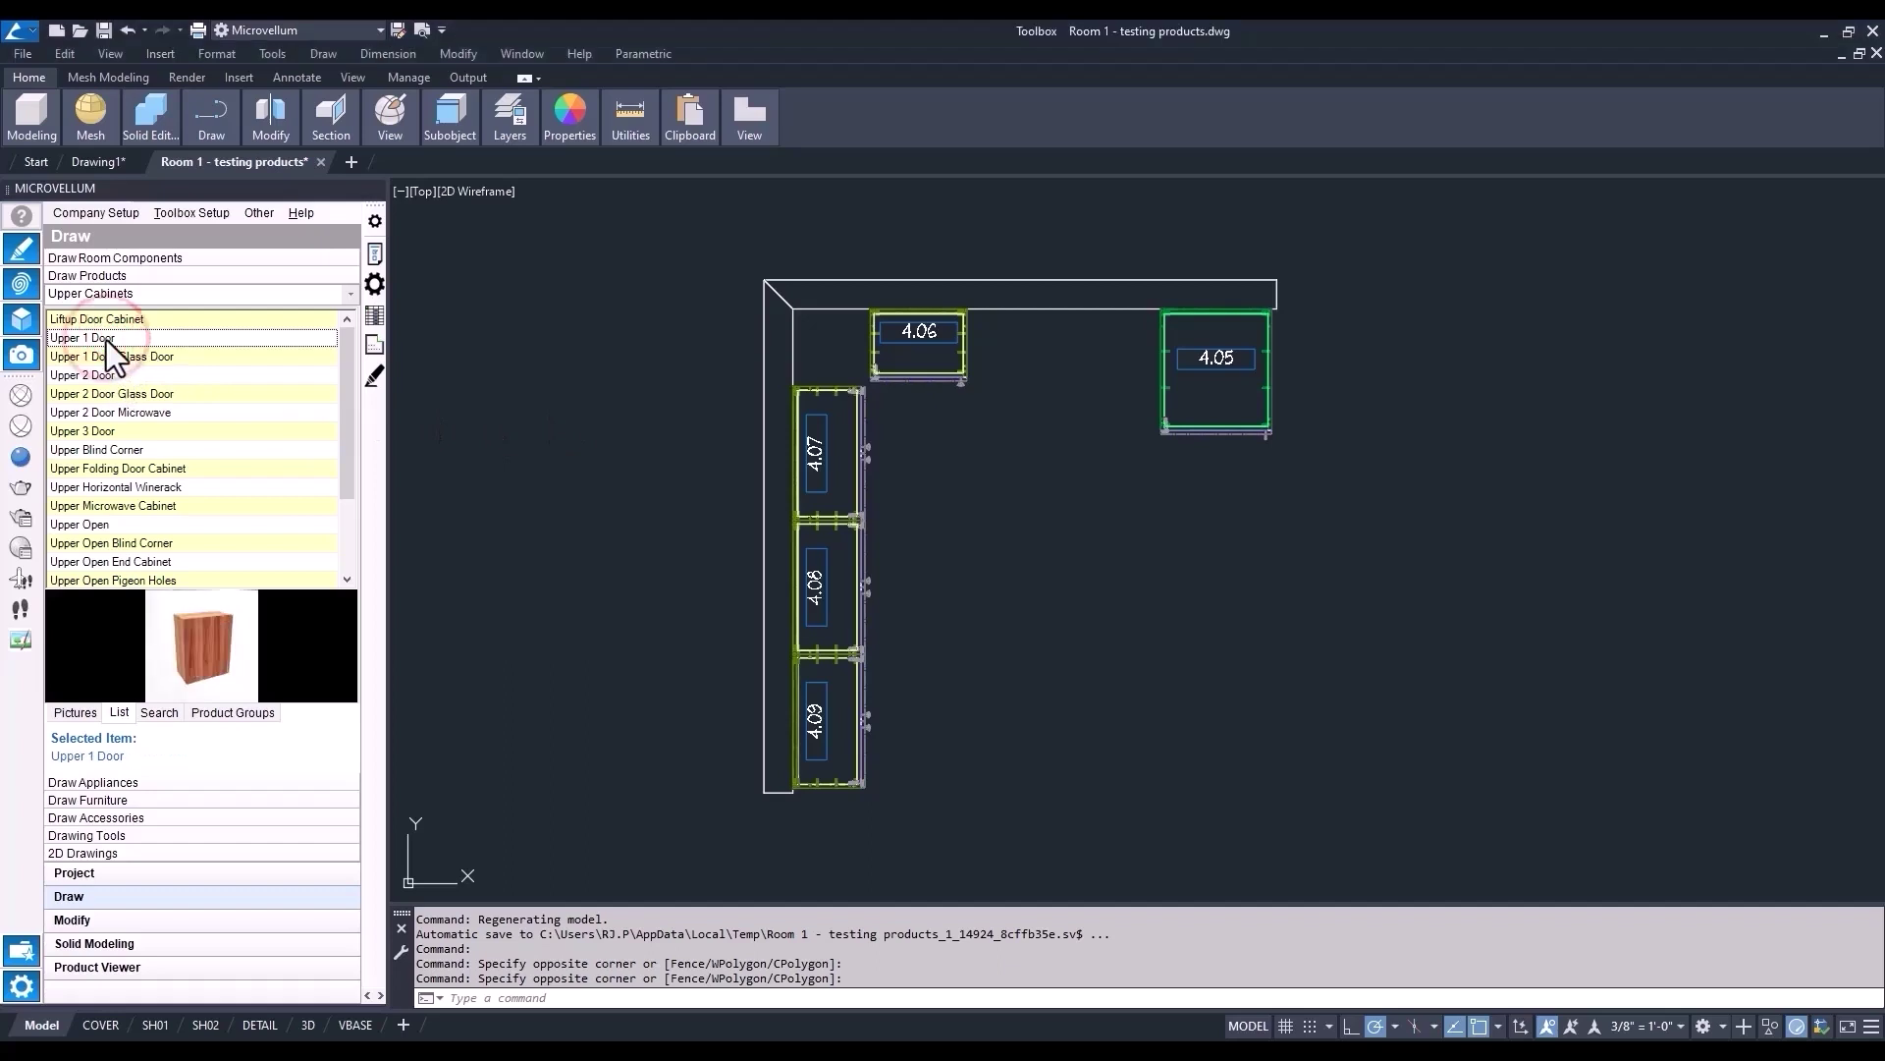
{"action": "right_click", "coordinate": [106, 340]}
{"action": "left_click", "coordinate": [222, 356]}
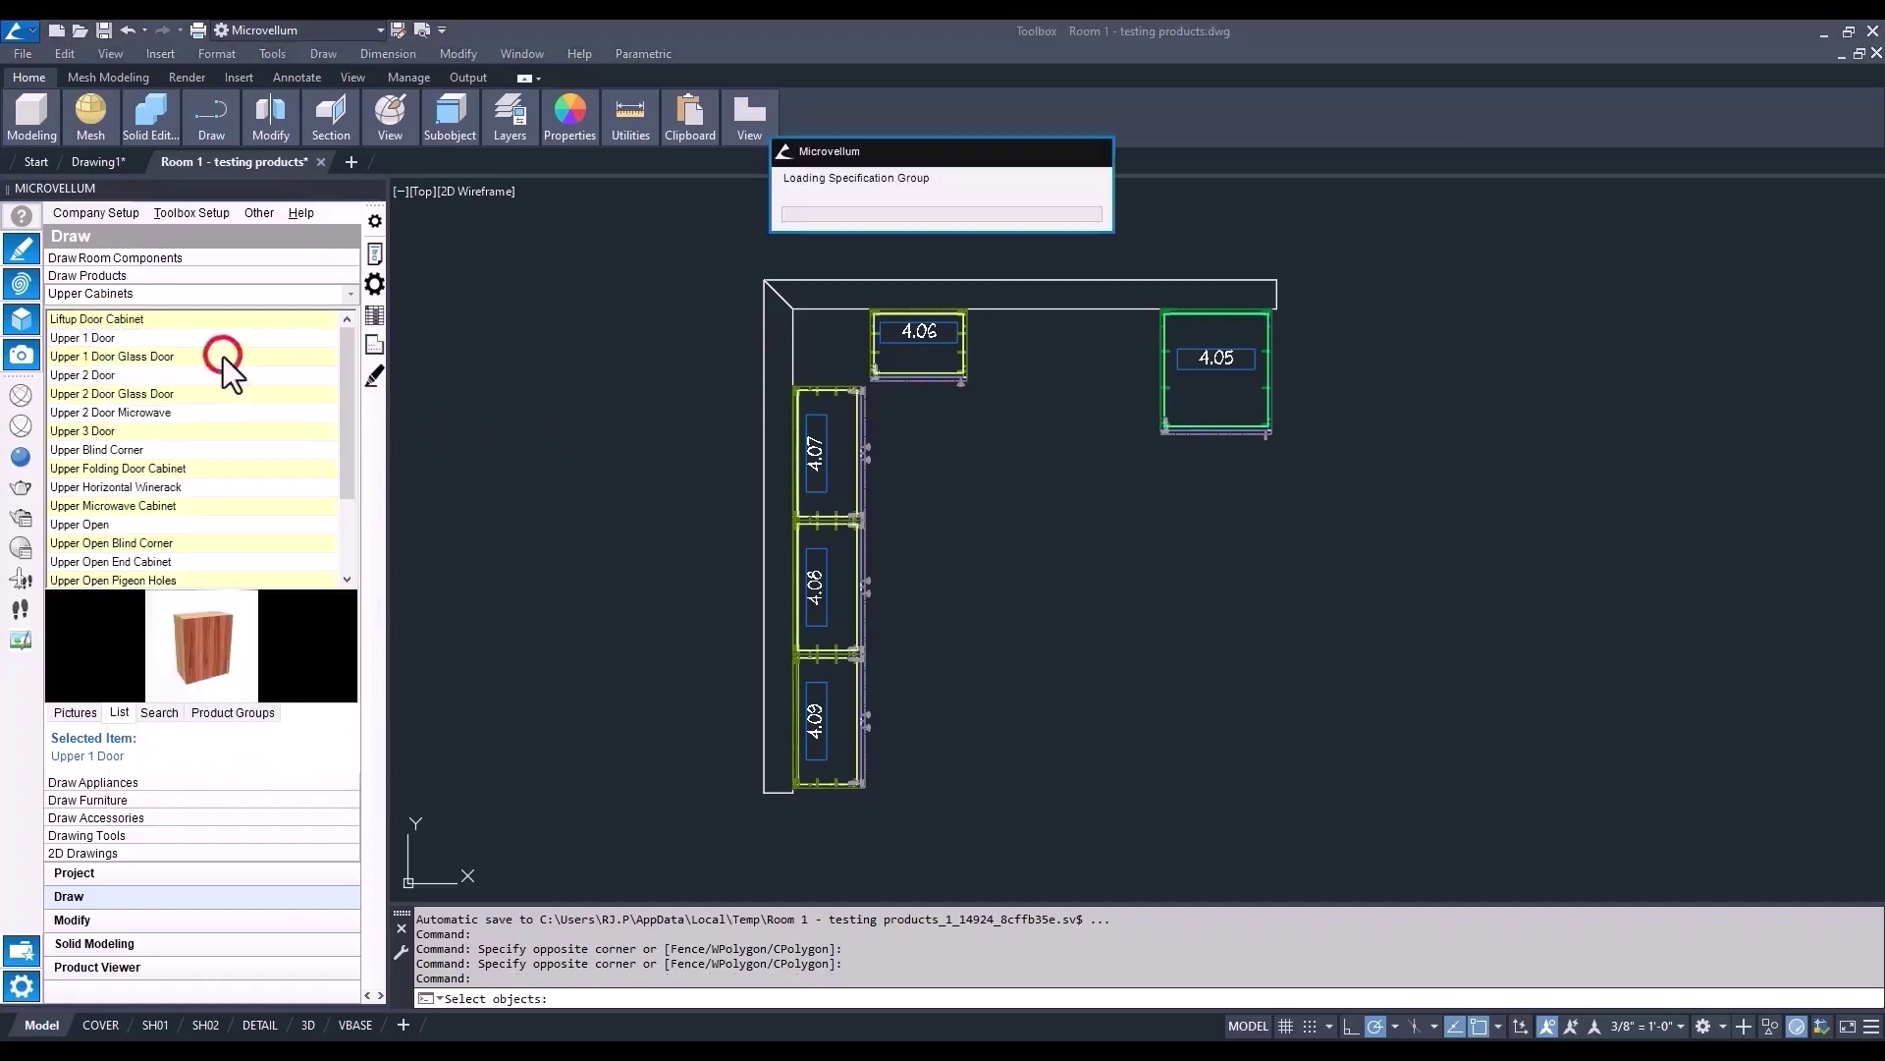
{"action": "left_click", "coordinate": [1001, 310]}
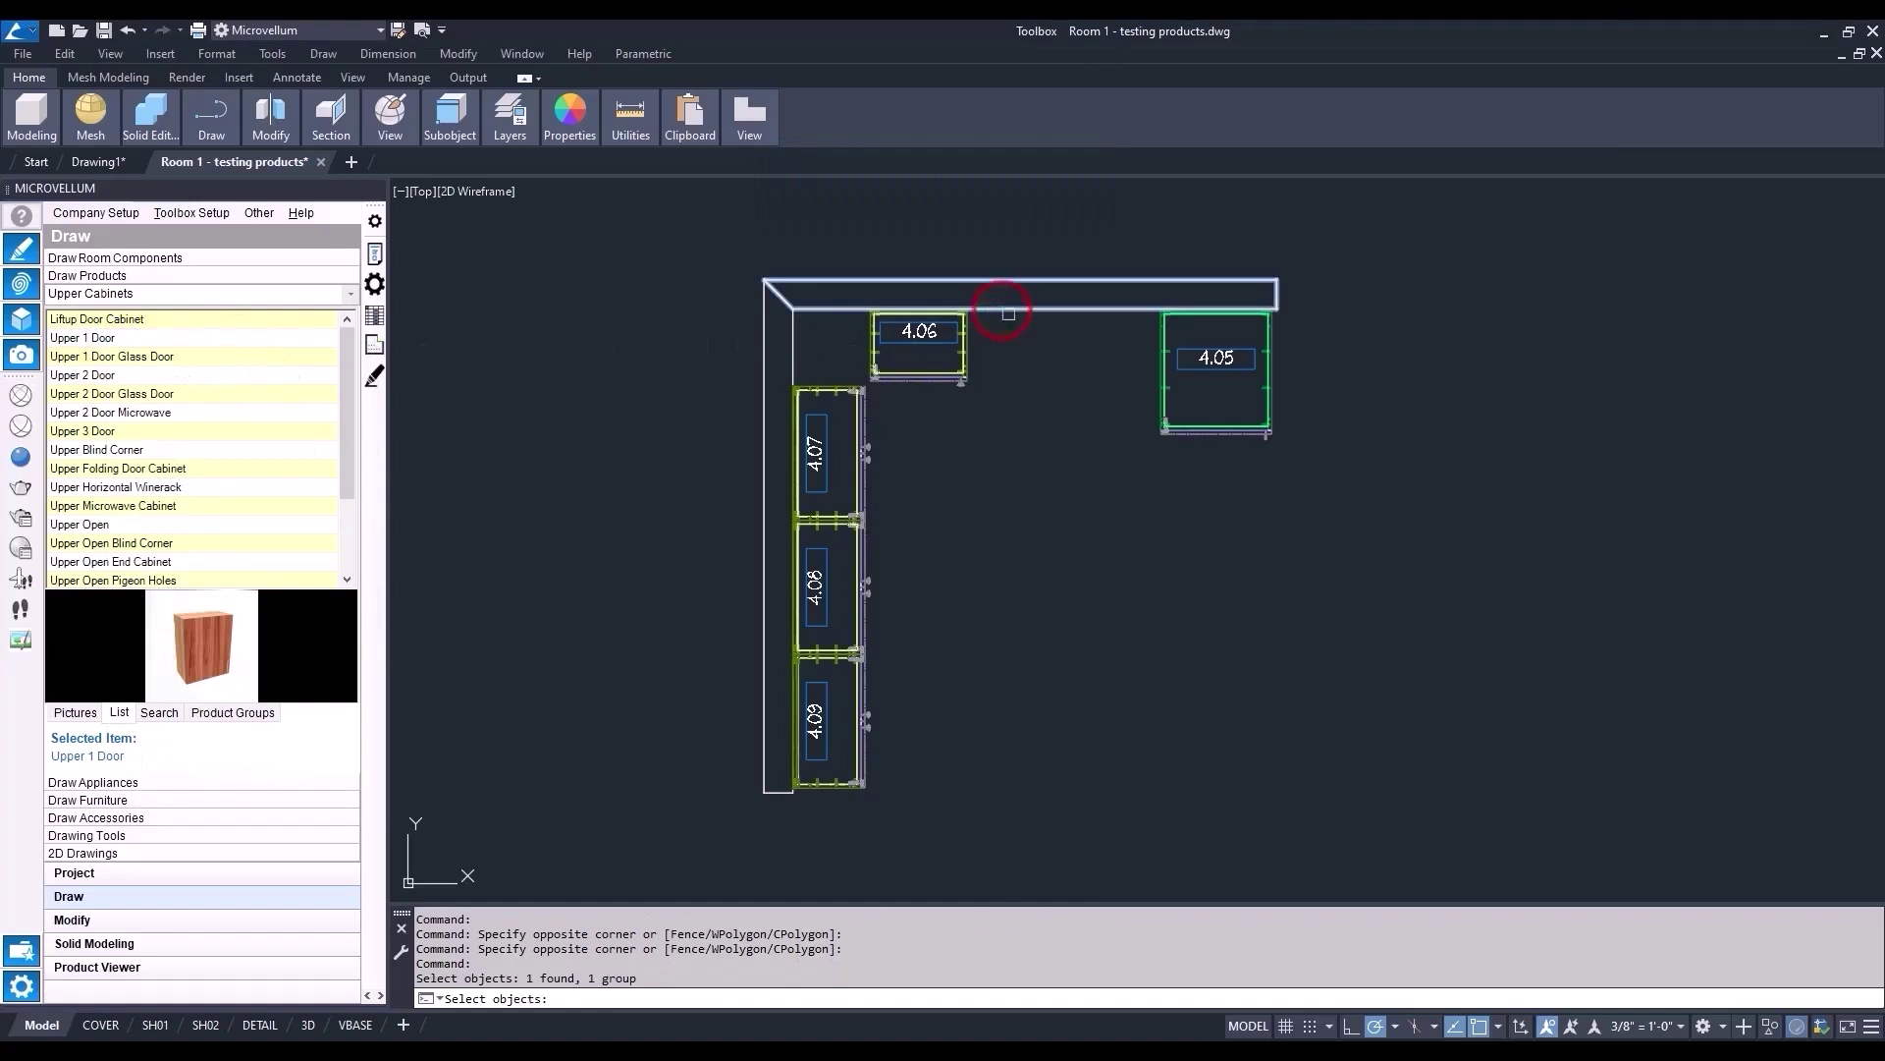
{"action": "right_click", "coordinate": [1008, 314]}
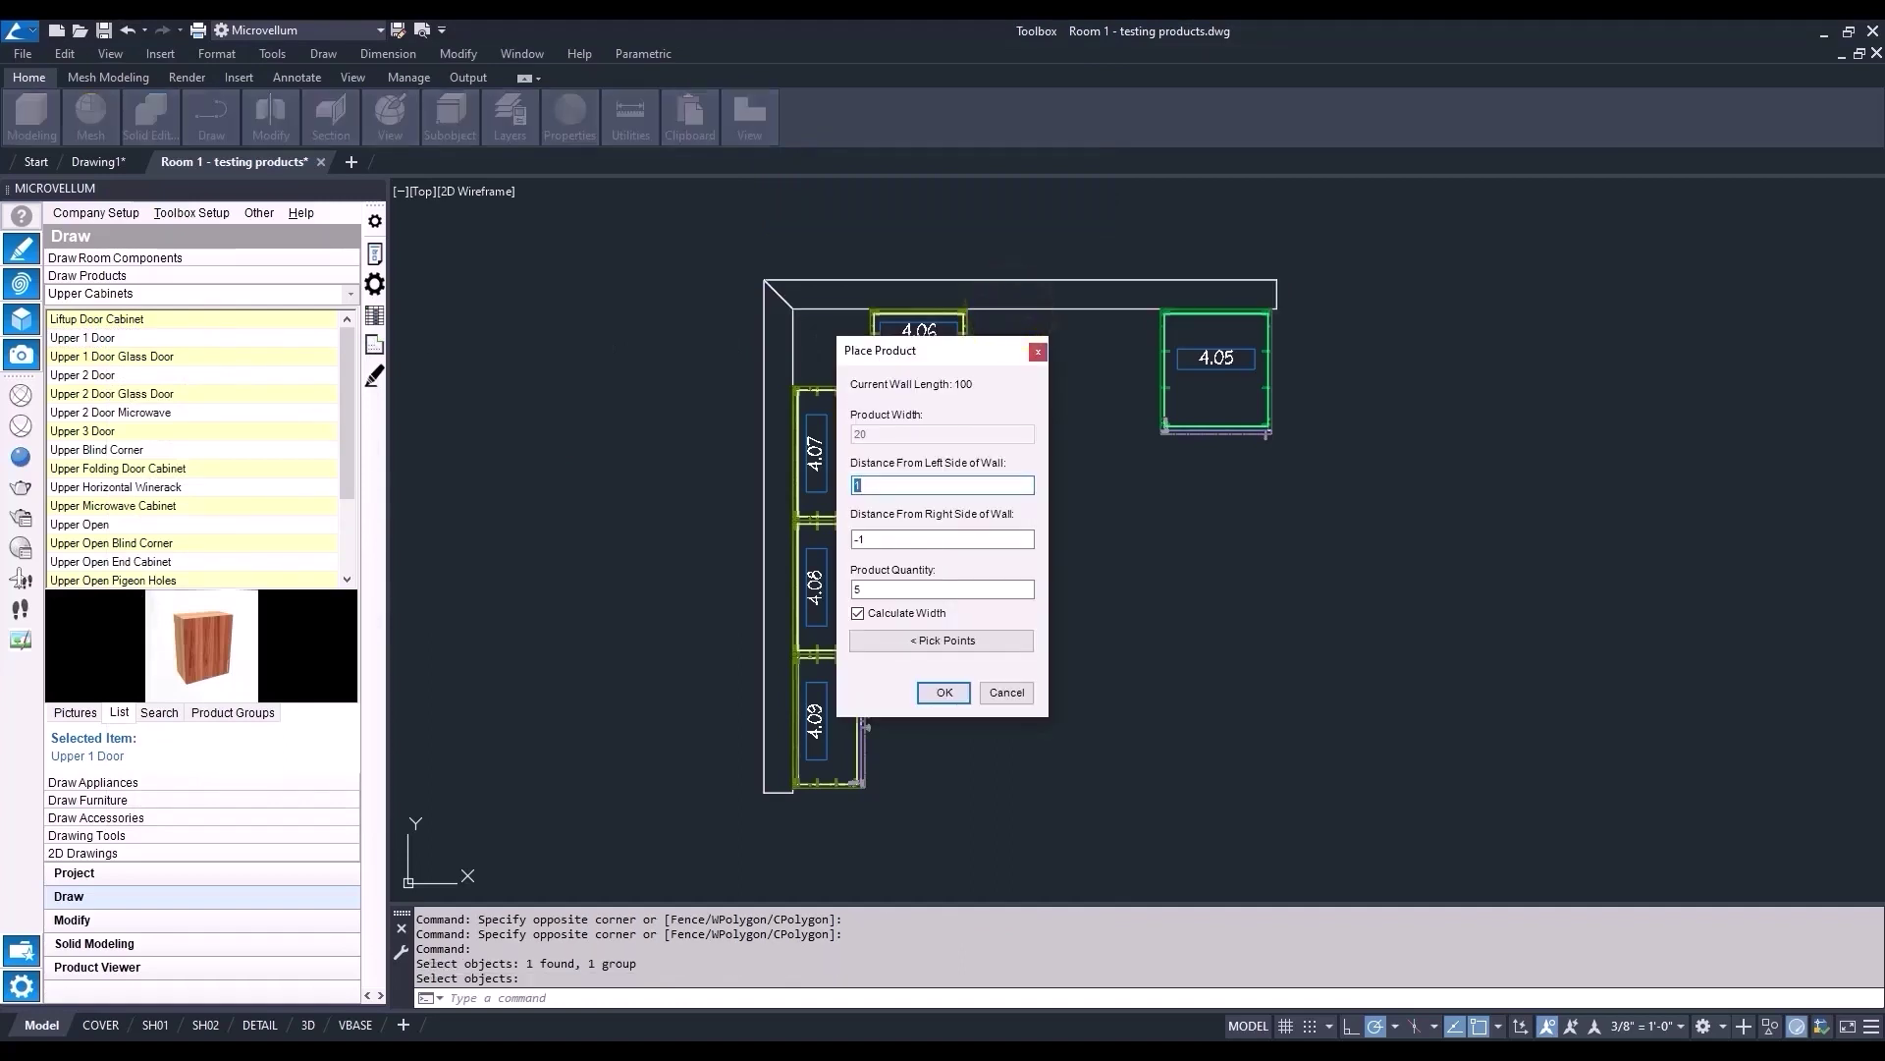
{"action": "left_click", "coordinate": [904, 639]}
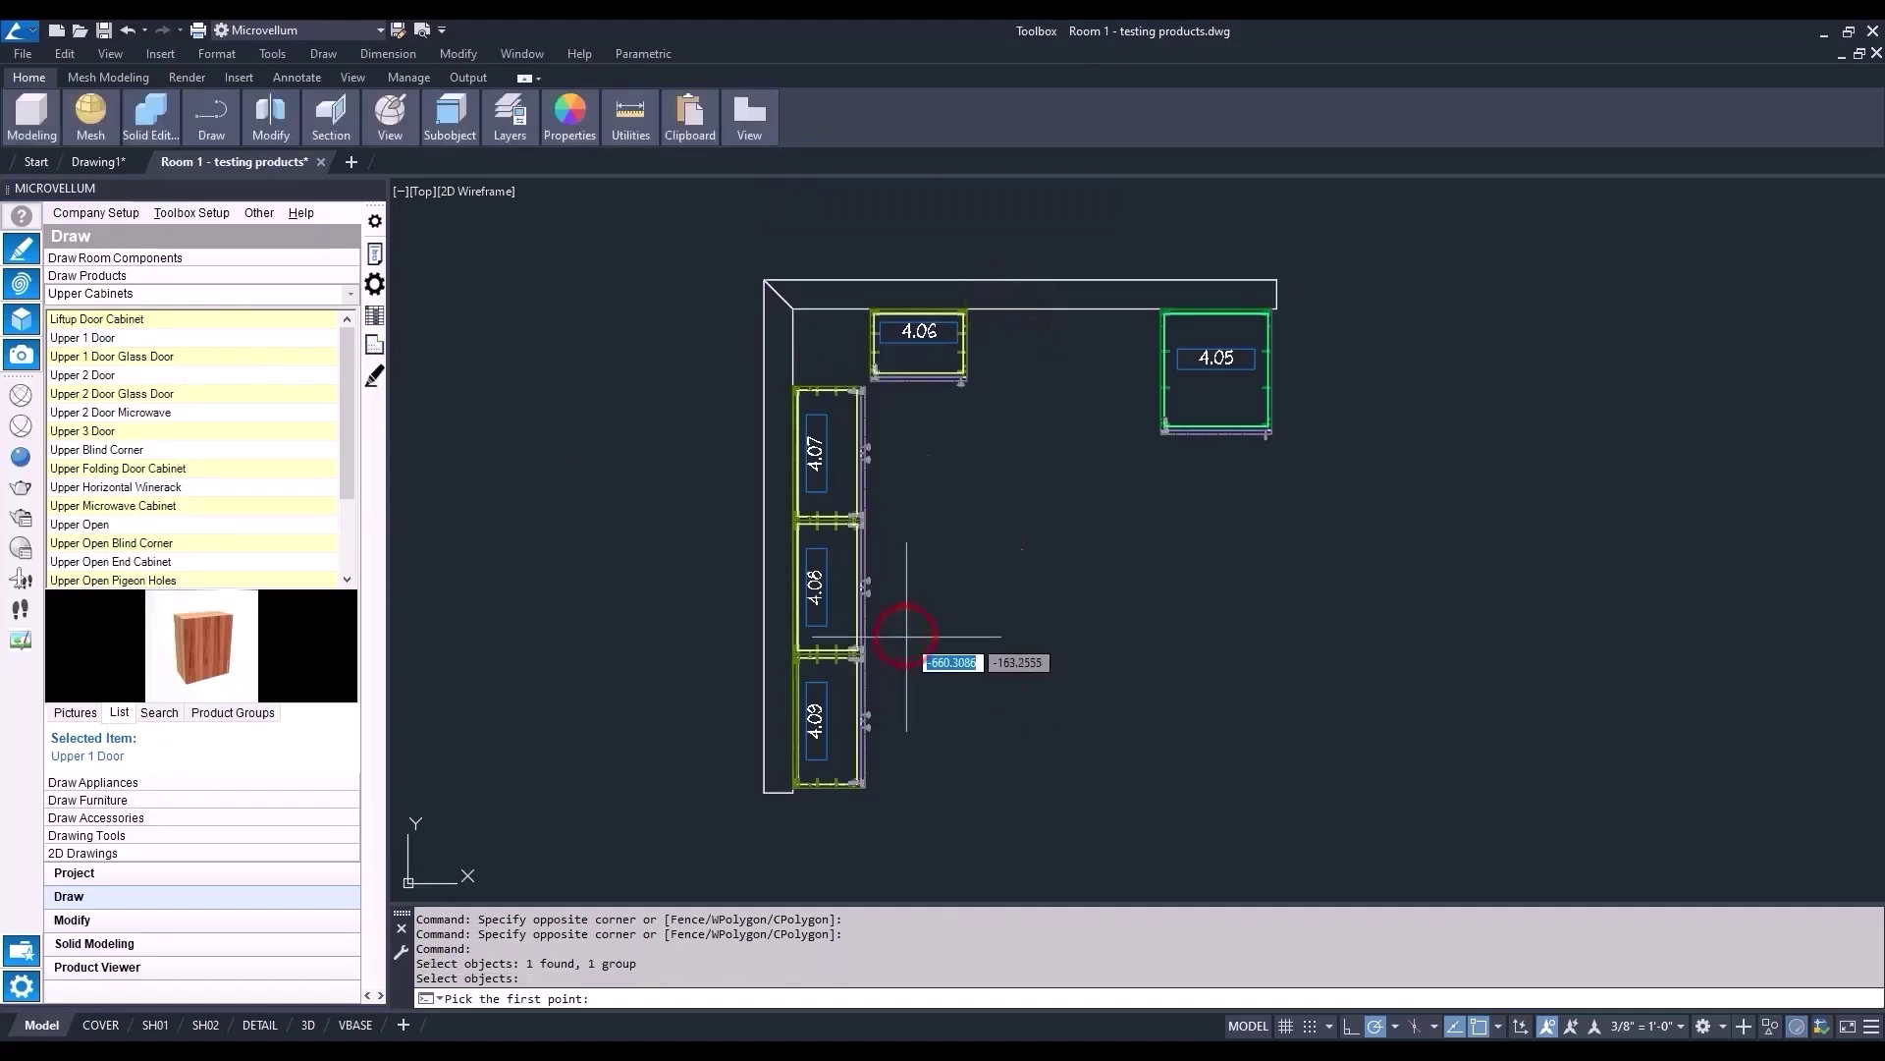
{"action": "scroll", "coordinate": [993, 303], "scroll_direction": "up", "scroll_amount": 5}
{"action": "scroll", "coordinate": [967, 313], "scroll_direction": "down", "scroll_amount": 2}
{"action": "left_click", "coordinate": [965, 312]}
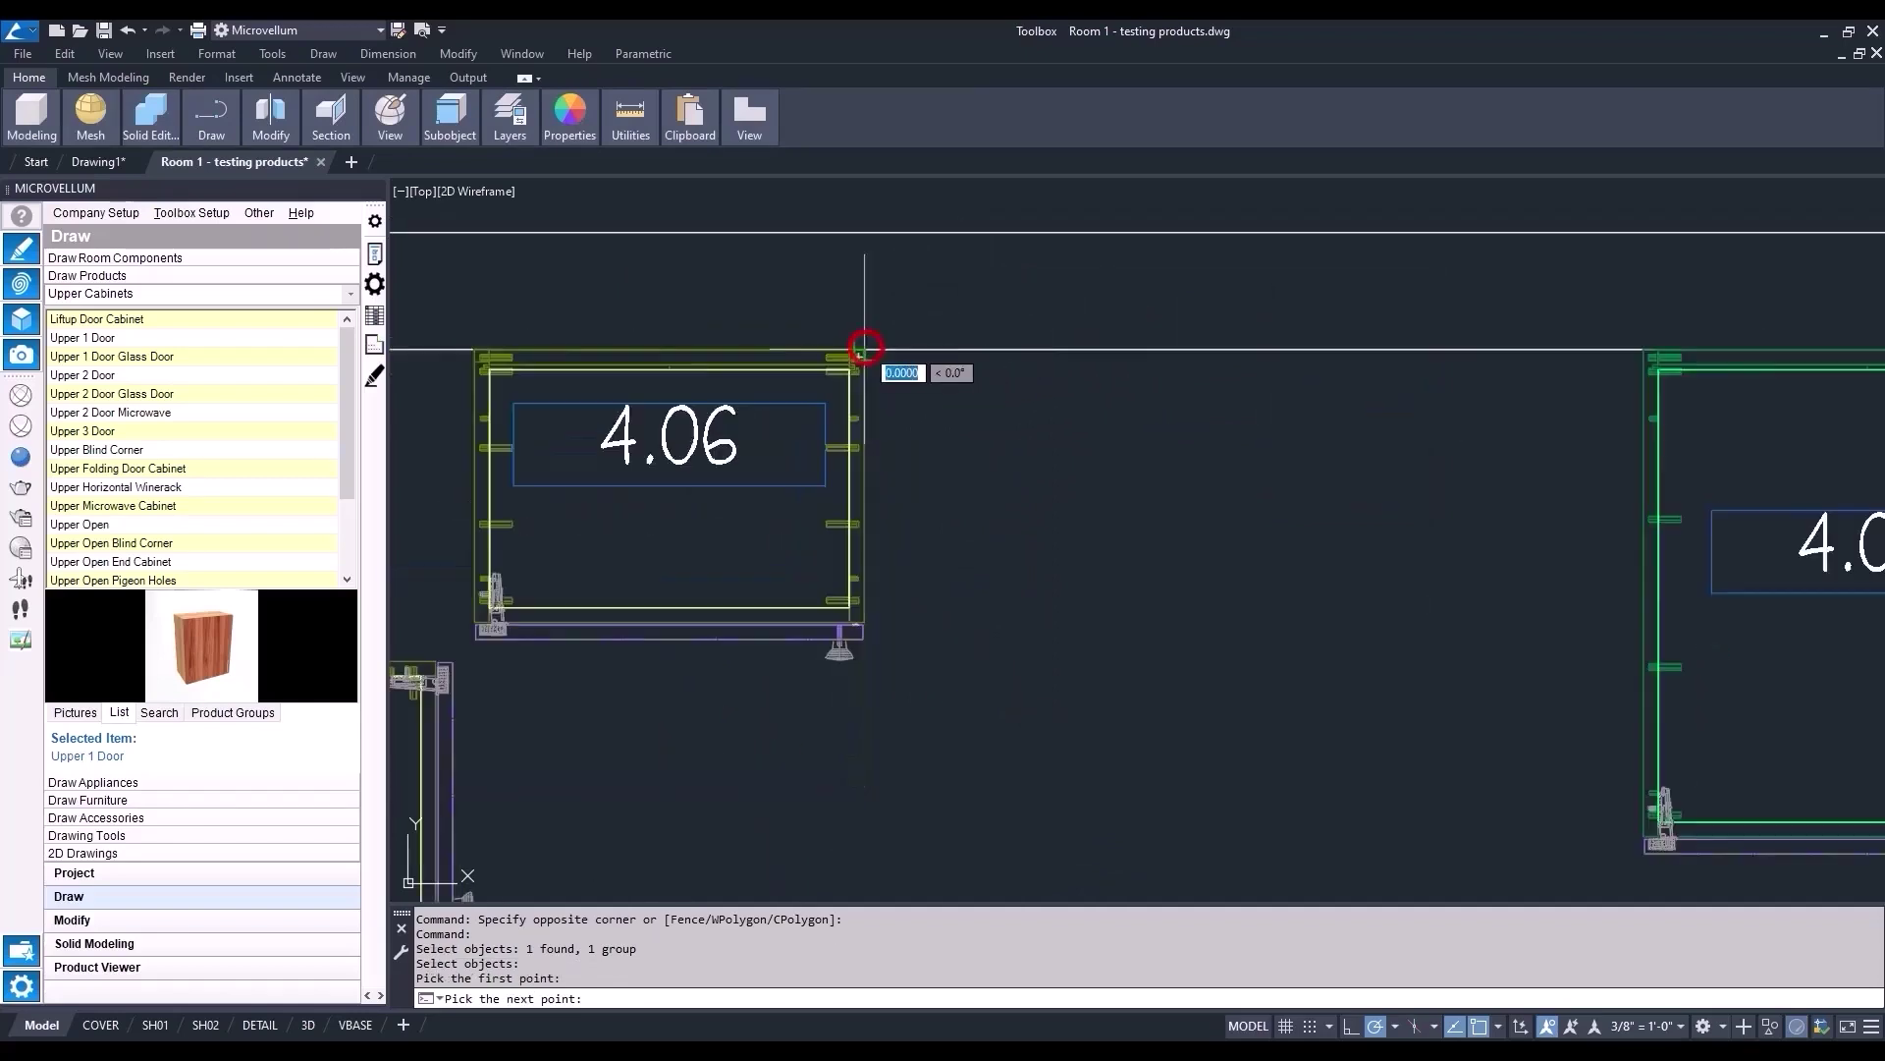
{"action": "left_click", "coordinate": [1584, 325]}
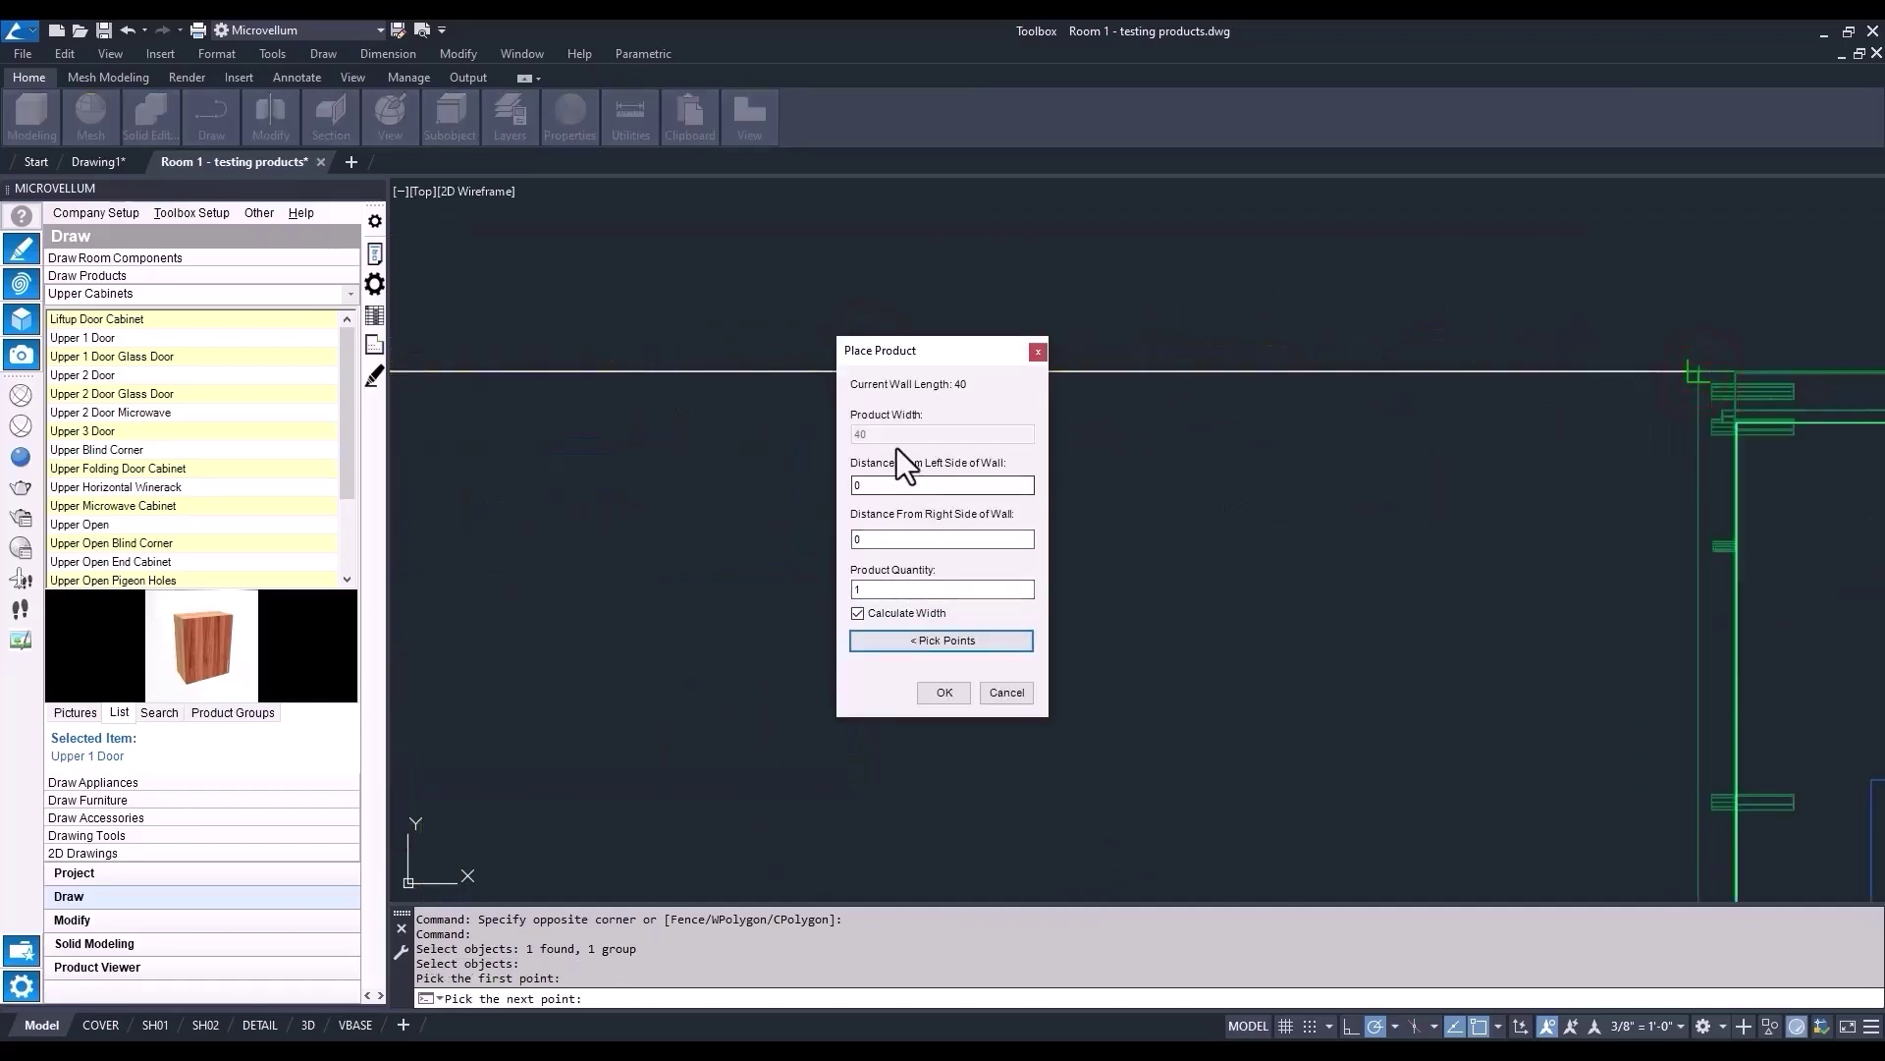
- Set the product quantity to 2 and place the Upper 1 Door cabinets in the picked gap
{"action": "double_click", "coordinate": [864, 589]}
{"action": "type", "text": "2"}
{"action": "left_click", "coordinate": [945, 692]}
{"action": "left_click", "coordinate": [1429, 803]}
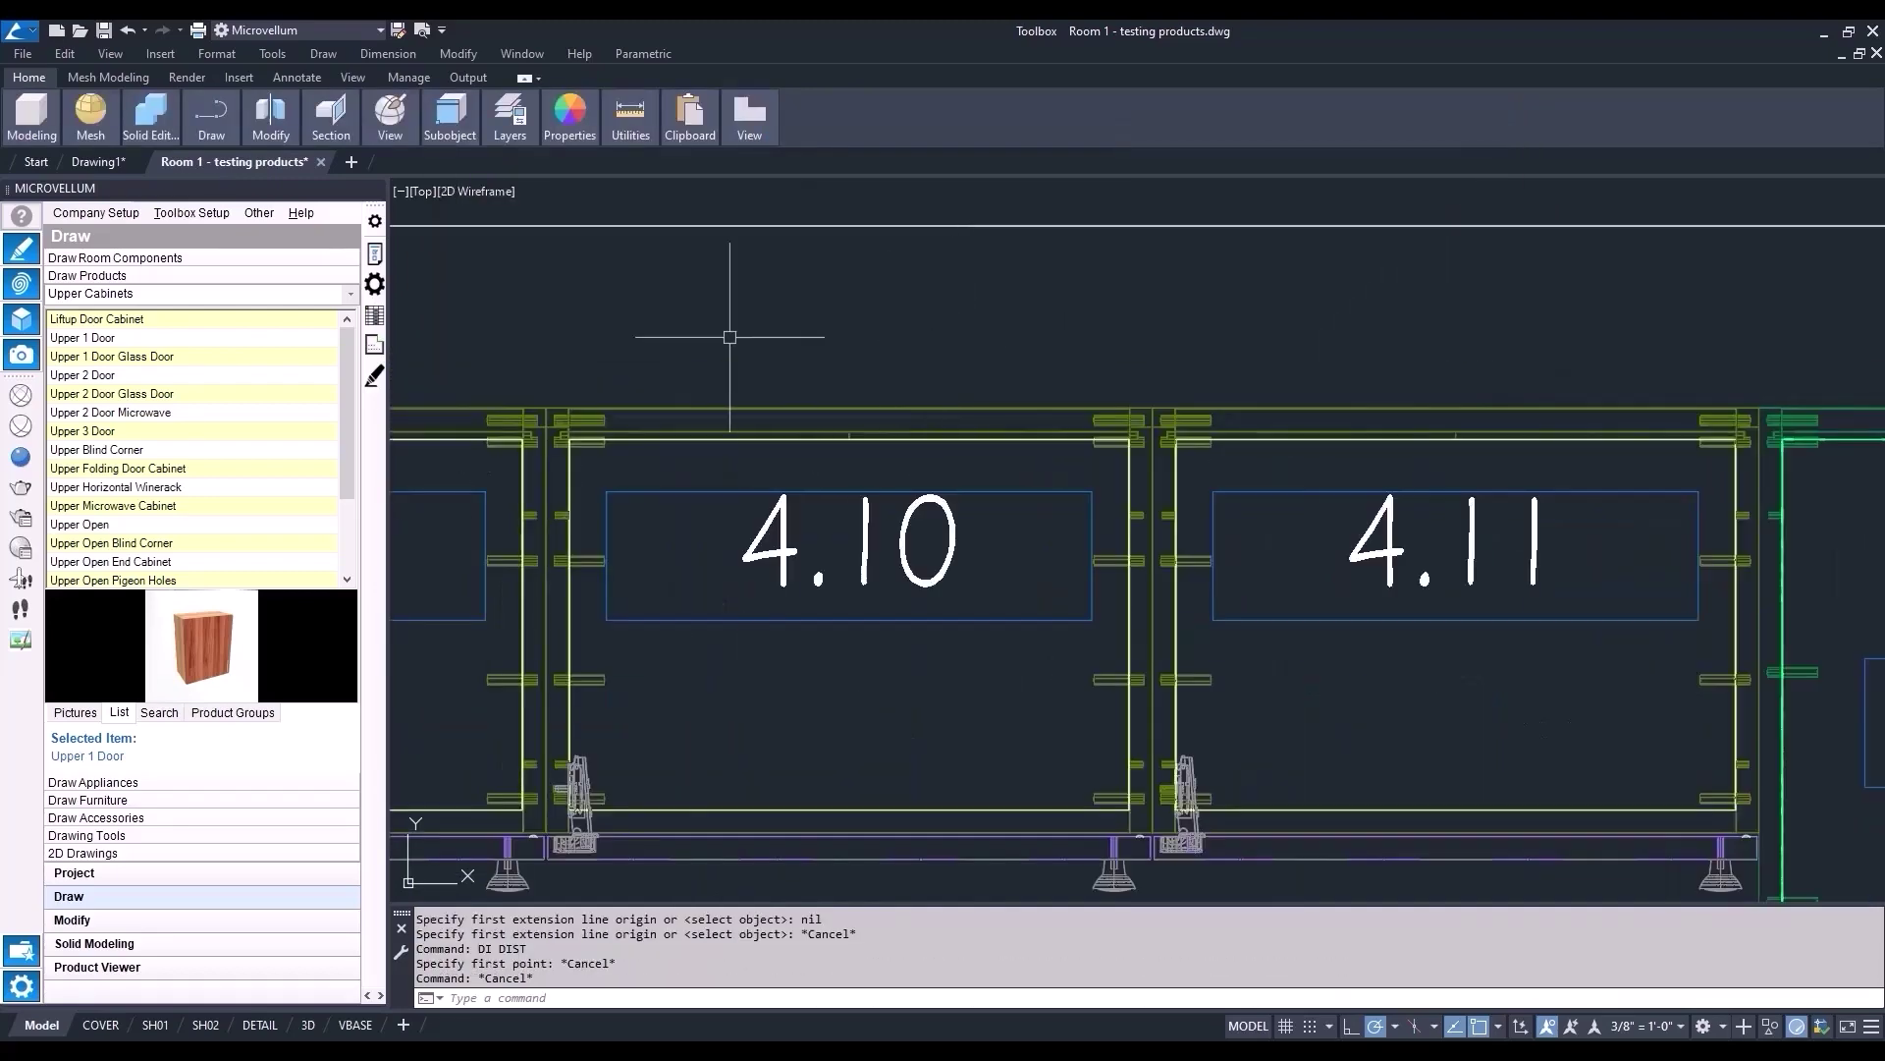
- Measure the width of the first cabinet placed in the gap with a linear dimension
{"action": "key", "text": "Return"}
{"action": "scroll", "coordinate": [555, 414], "scroll_direction": "up", "scroll_amount": 2}
{"action": "left_click", "coordinate": [526, 421]}
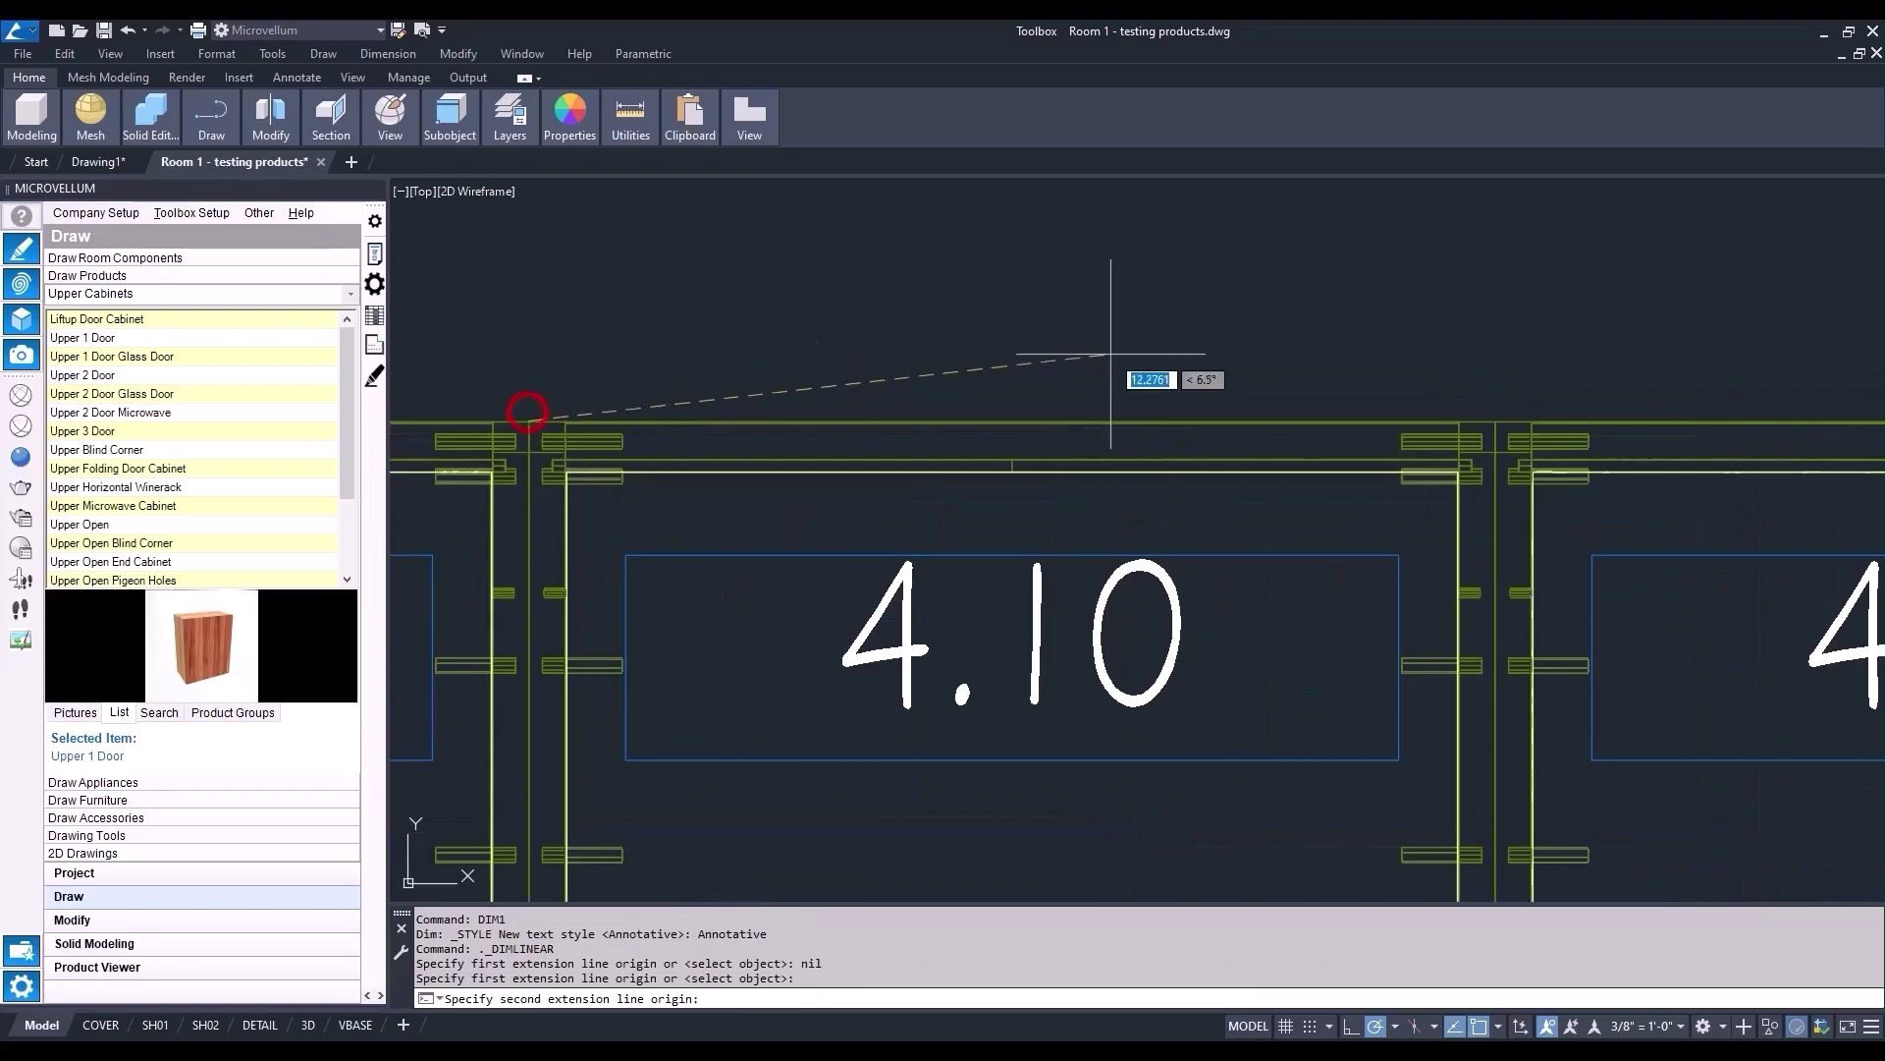
{"action": "left_click", "coordinate": [1494, 438]}
{"action": "scroll", "coordinate": [1477, 403], "scroll_direction": "down", "scroll_amount": 4}
{"action": "key", "text": "Escape"}
- Measure the width of the second cabinet placed in the gap with a linear dimension
{"action": "middle_click_drag", "start_coordinate": [1476, 404], "coordinate": [1039, 443]}
{"action": "scroll", "coordinate": [960, 442], "scroll_direction": "up", "scroll_amount": 2}
{"action": "key", "text": "Return"}
{"action": "left_click", "coordinate": [932, 493]}
{"action": "scroll", "coordinate": [932, 494], "scroll_direction": "down", "scroll_amount": 1}
{"action": "scroll", "coordinate": [1346, 535], "scroll_direction": "up", "scroll_amount": 2}
{"action": "left_click", "coordinate": [1298, 498]}
{"action": "scroll", "coordinate": [1339, 527], "scroll_direction": "down", "scroll_amount": 2}
{"action": "key", "text": "Escape"}
{"action": "scroll", "coordinate": [1057, 417], "scroll_direction": "down", "scroll_amount": 3}
{"action": "middle_click_drag", "start_coordinate": [1057, 417], "coordinate": [1061, 287]}
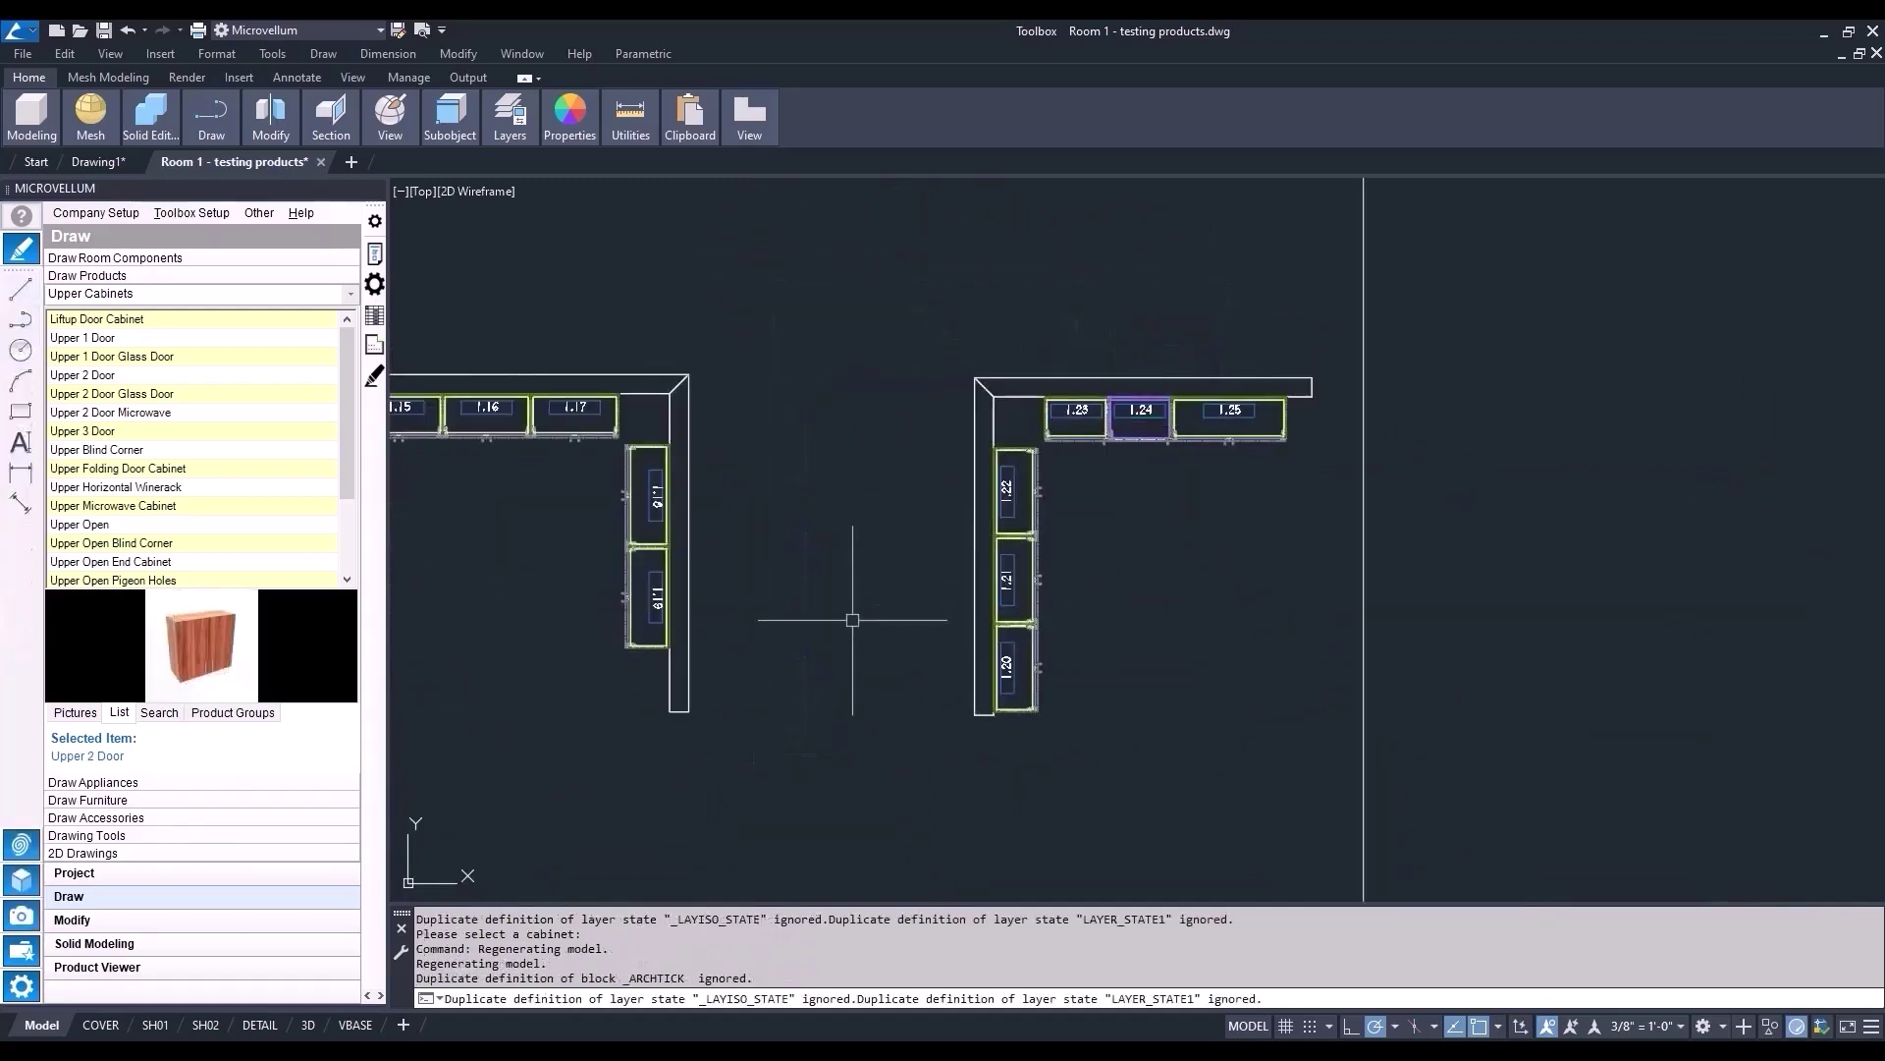
- Set the width of the first Tall 1 Door cabinet (1.07) on the straight wall to 18 through its product prompts
{"action": "scroll", "coordinate": [853, 620], "scroll_direction": "down", "scroll_amount": 2}
{"action": "middle_click_drag", "start_coordinate": [838, 623], "coordinate": [1050, 813]}
{"action": "scroll", "coordinate": [911, 435], "scroll_direction": "up", "scroll_amount": 4}
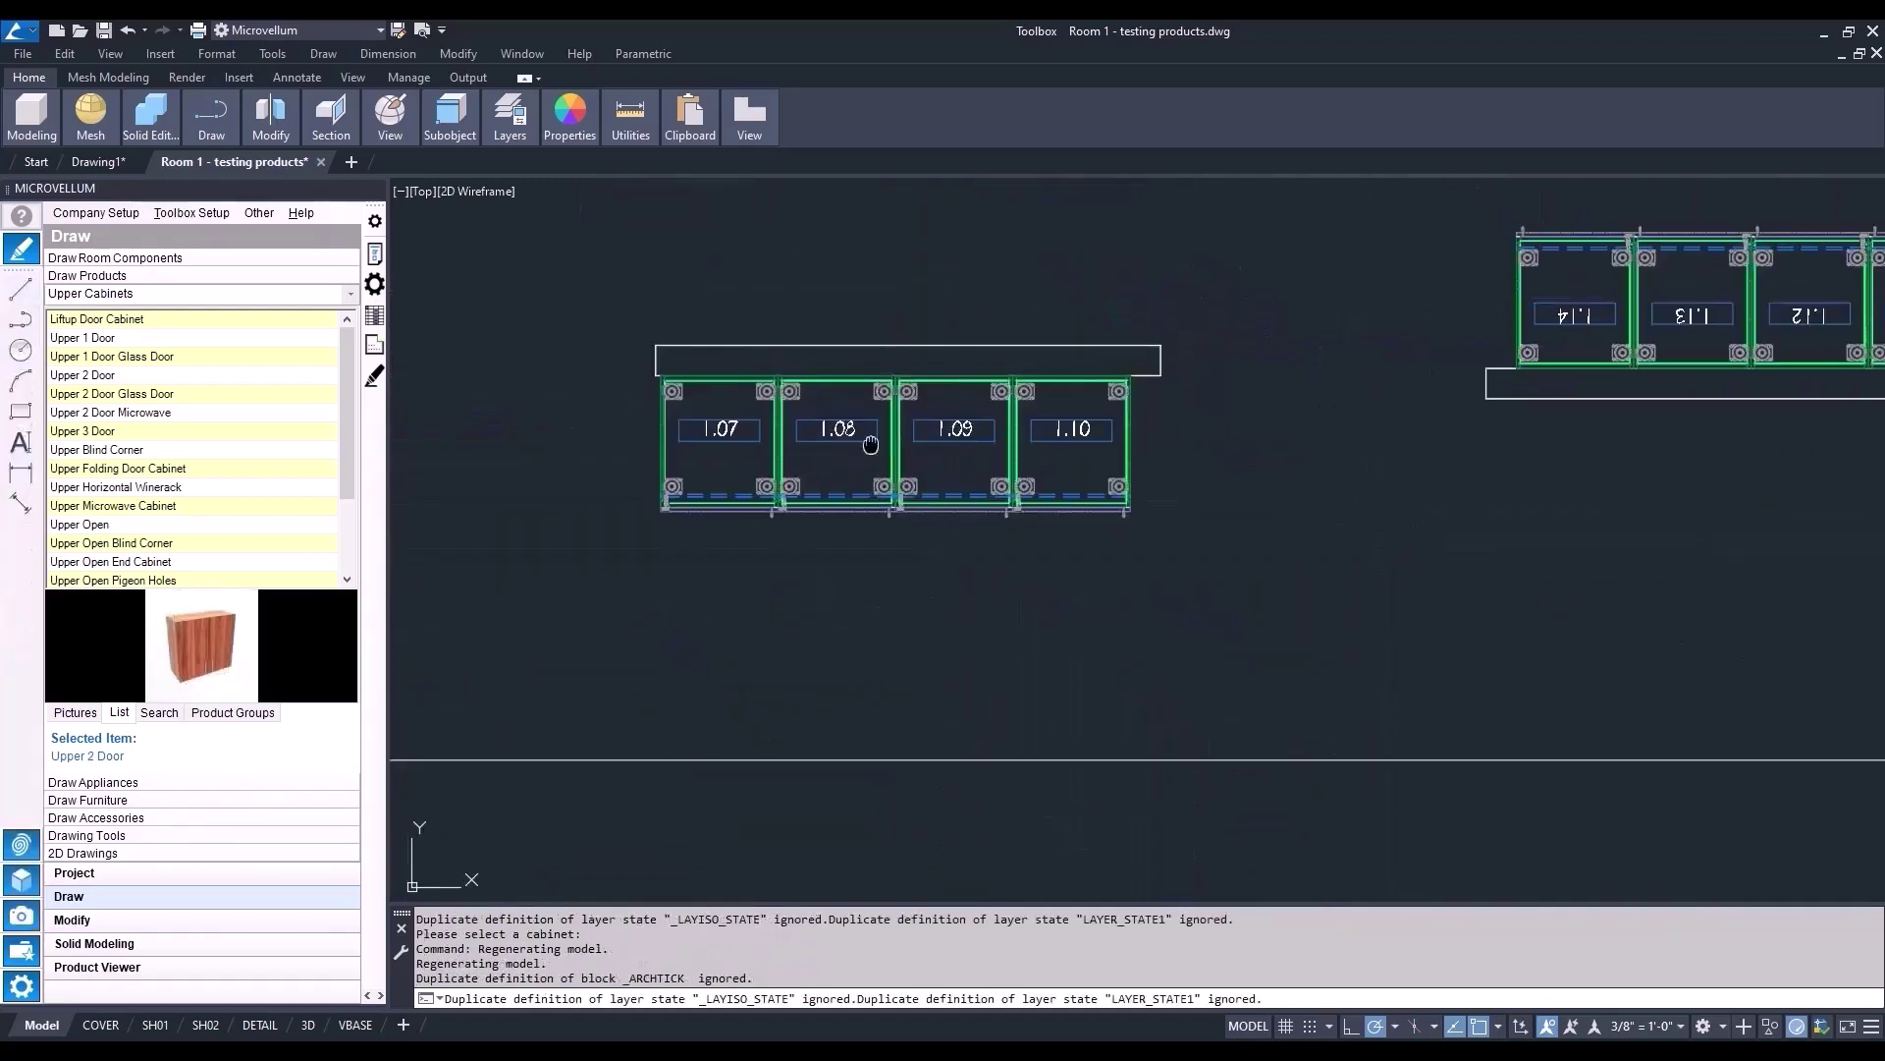
{"action": "middle_click_drag", "start_coordinate": [911, 435], "coordinate": [1036, 485]}
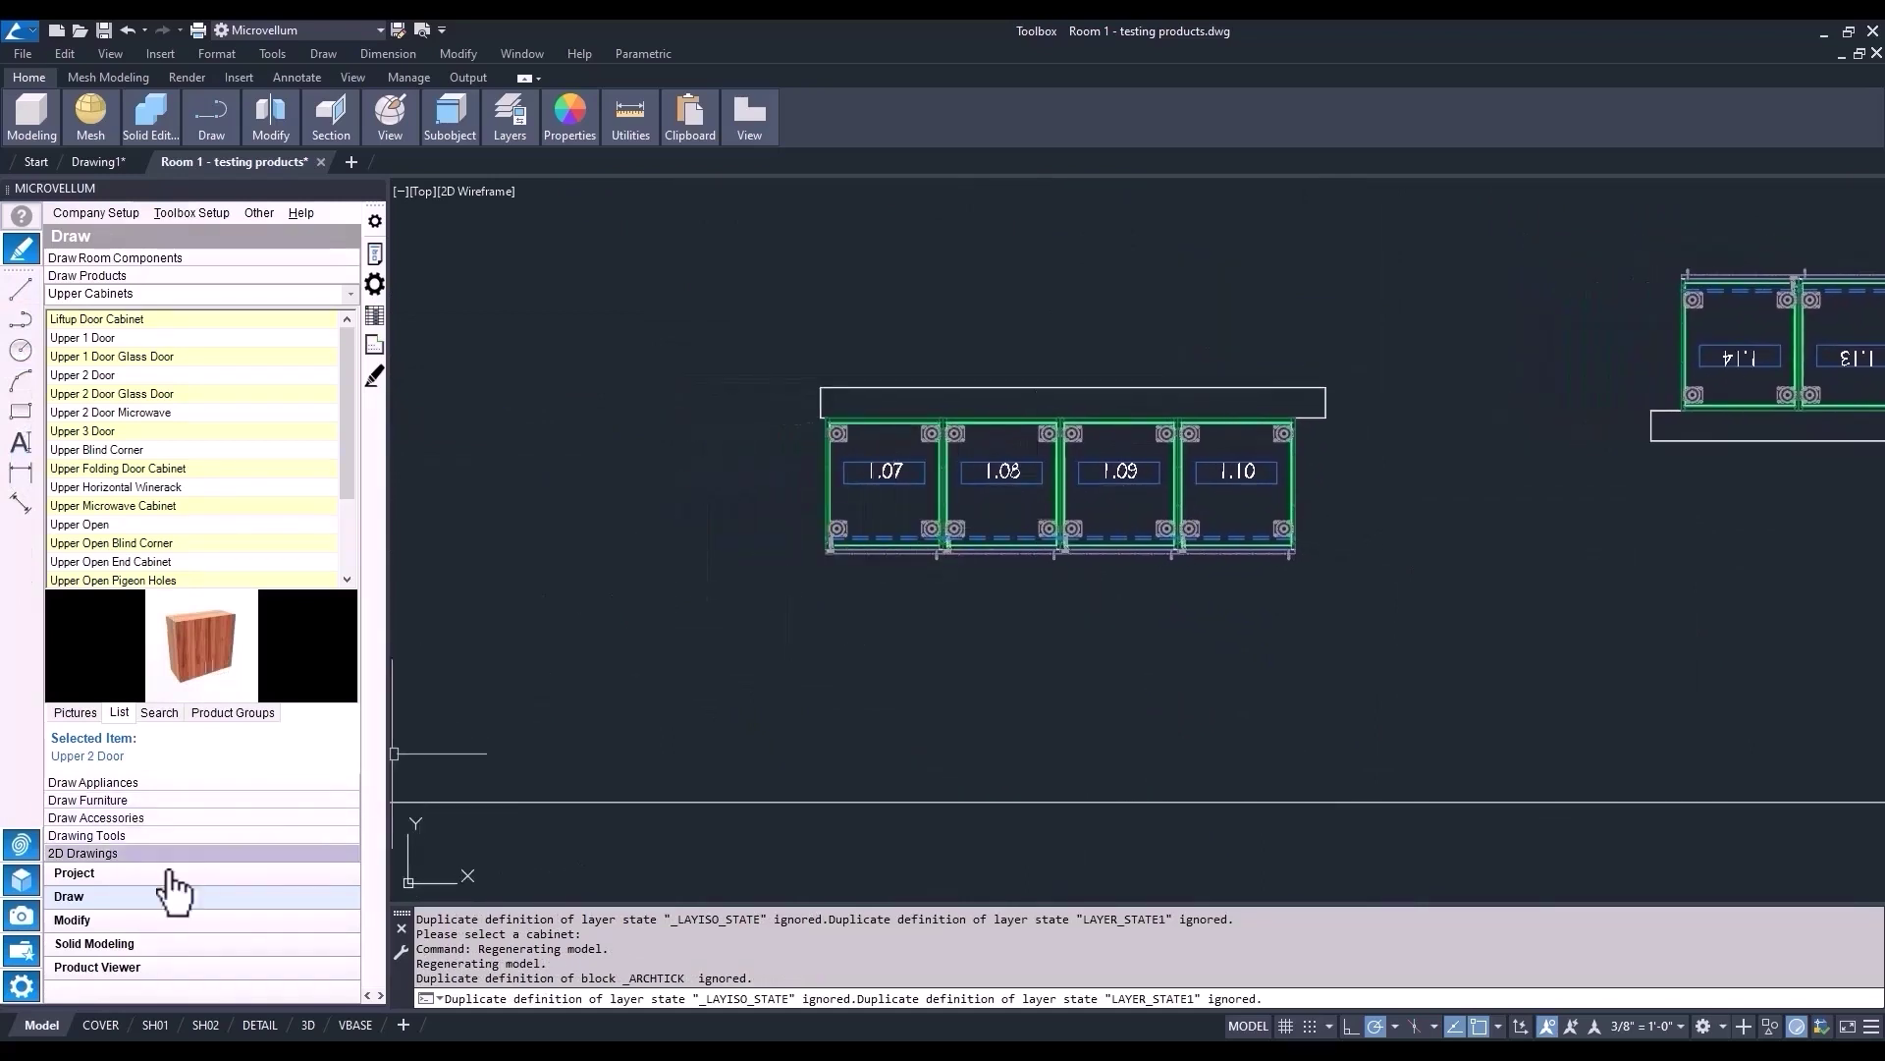
{"action": "left_click", "coordinate": [98, 919]}
{"action": "left_click", "coordinate": [97, 803]}
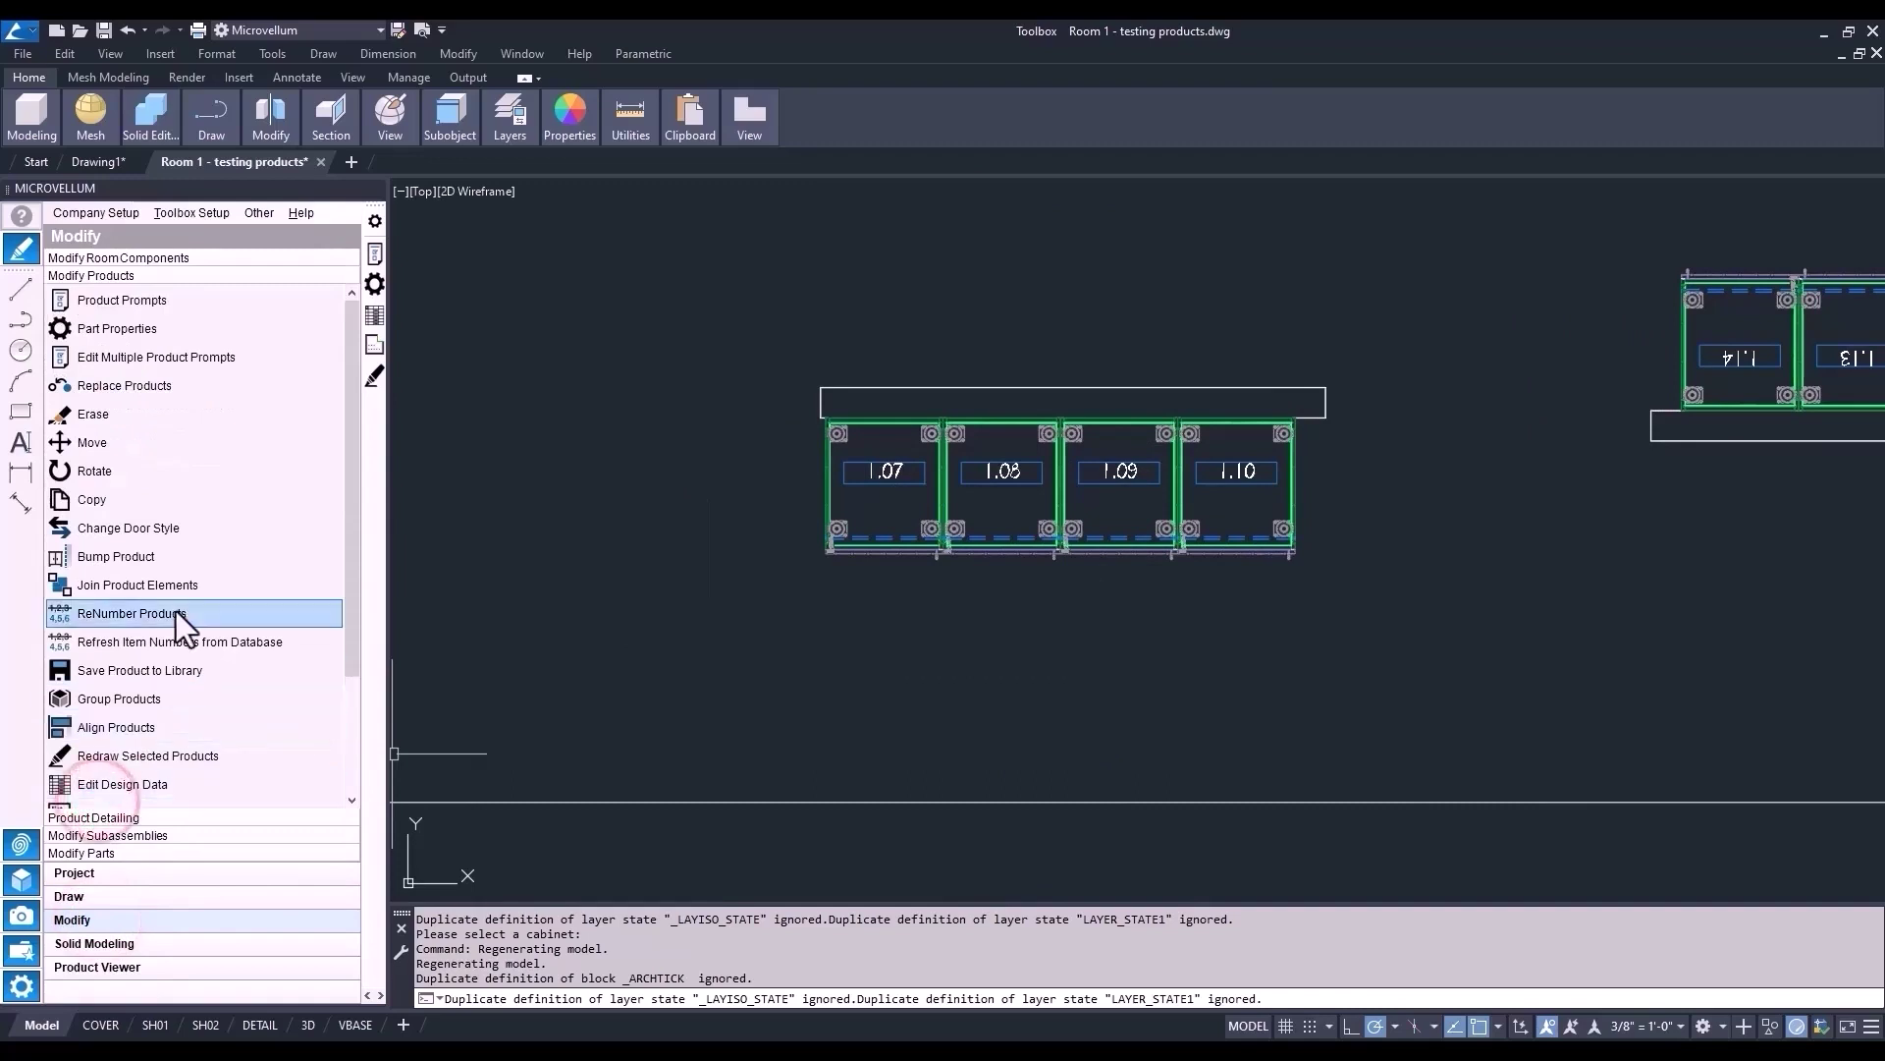
{"action": "mouse_move", "coordinate": [346, 312]}
{"action": "left_mouse_down"}
{"action": "mouse_move", "coordinate": [355, 451]}
{"action": "mouse_move", "coordinate": [355, 304]}
{"action": "left_mouse_up"}
{"action": "left_click", "coordinate": [157, 300]}
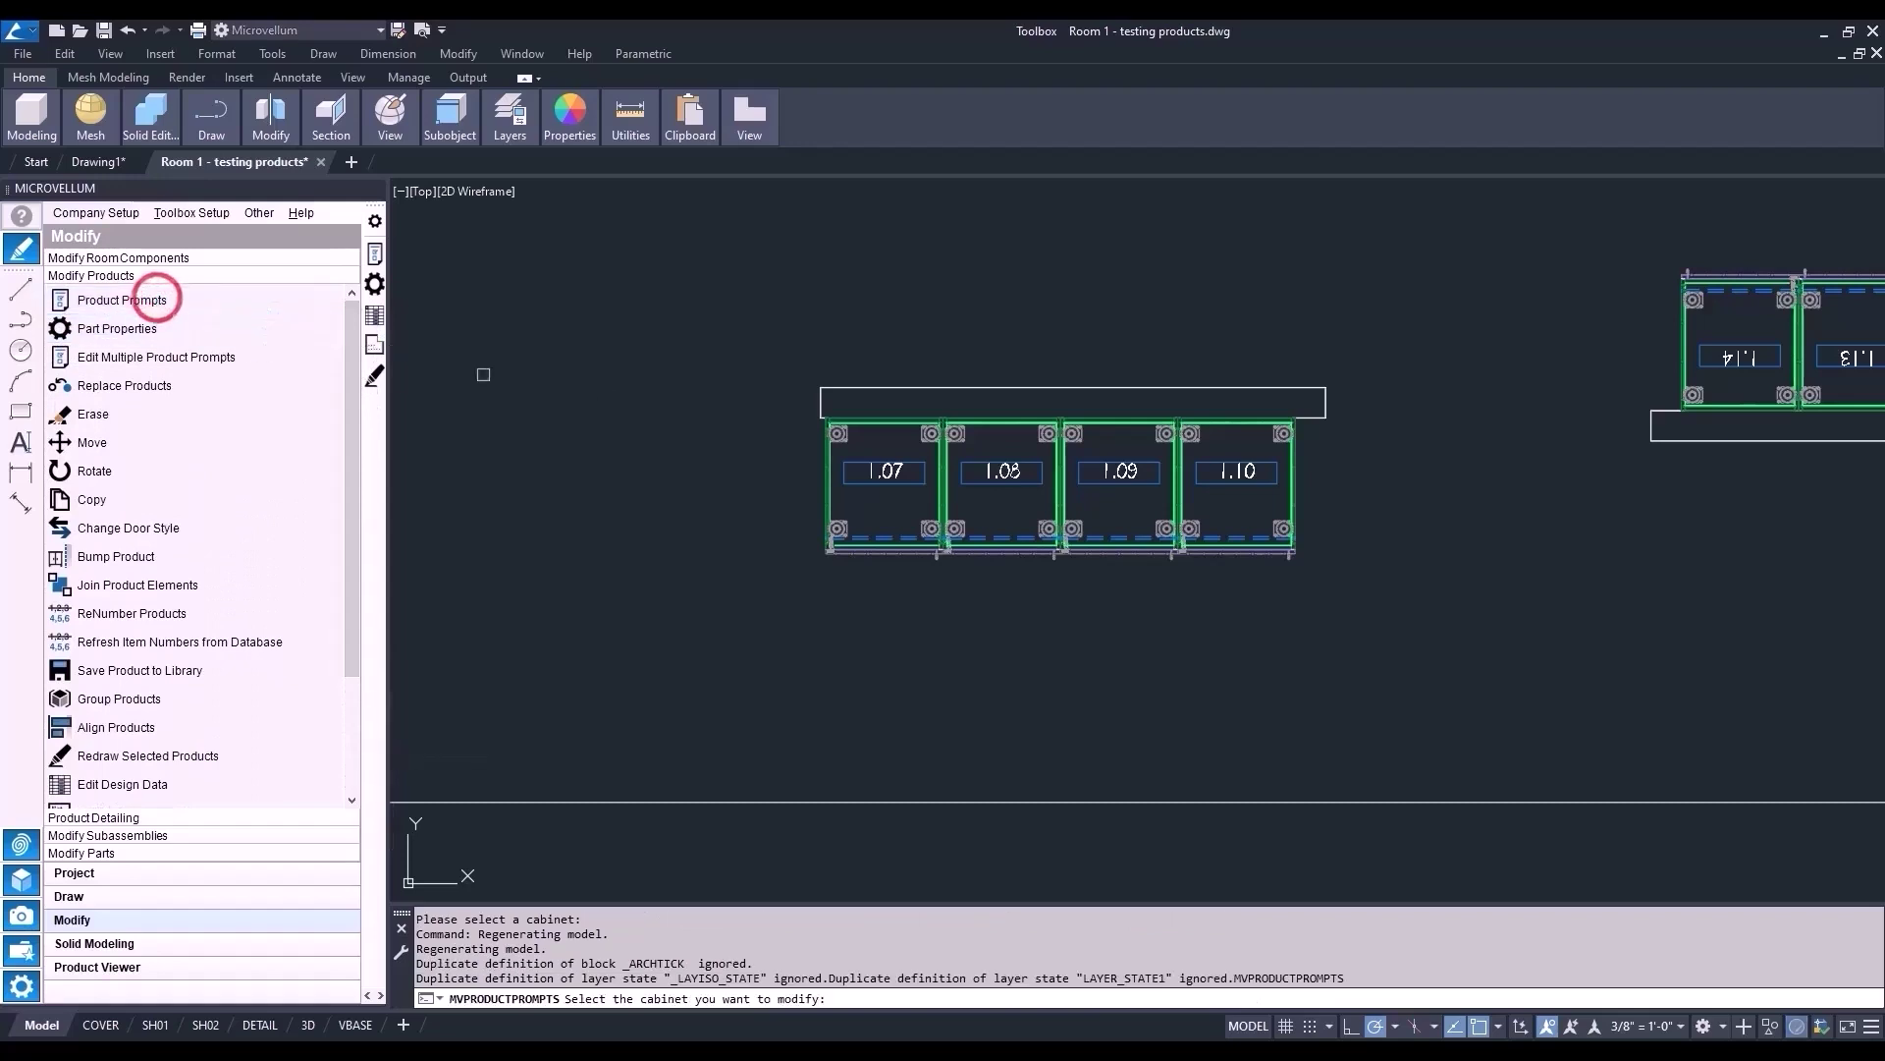
{"action": "left_click", "coordinate": [867, 459]}
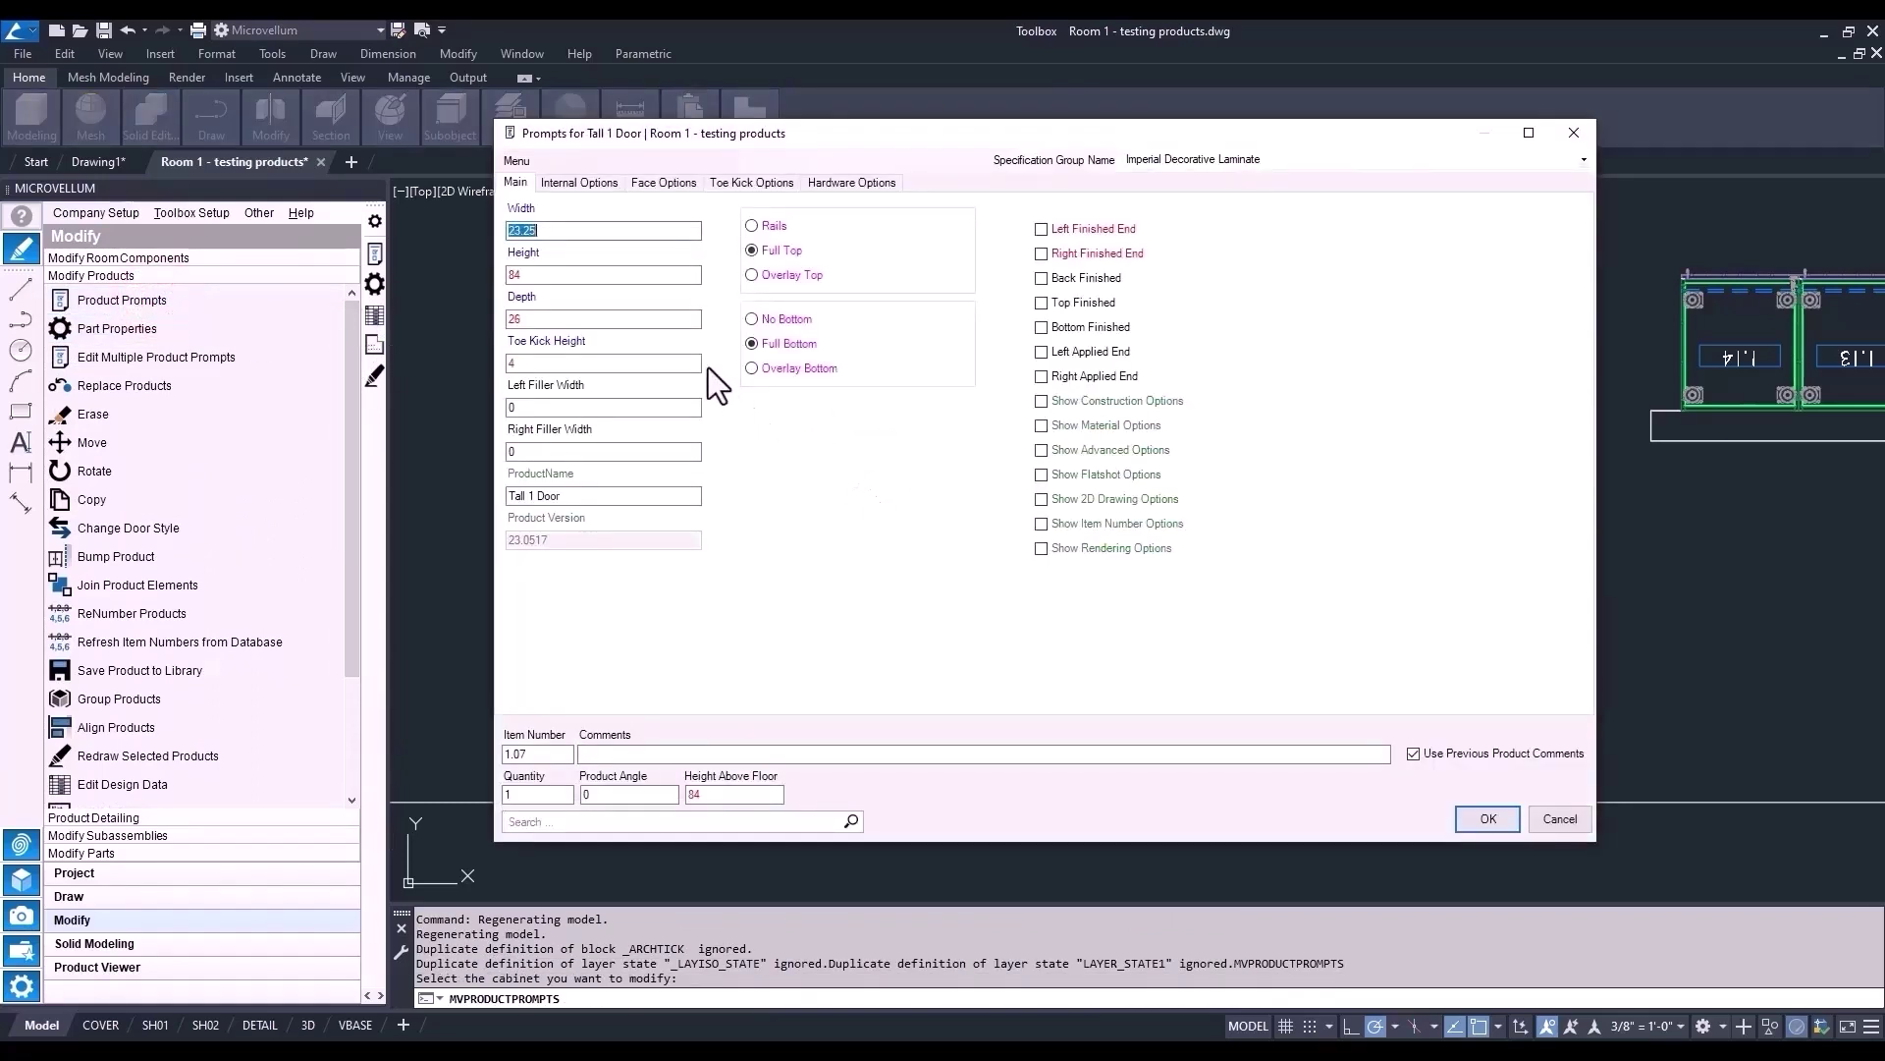
{"action": "left_click", "coordinate": [567, 229]}
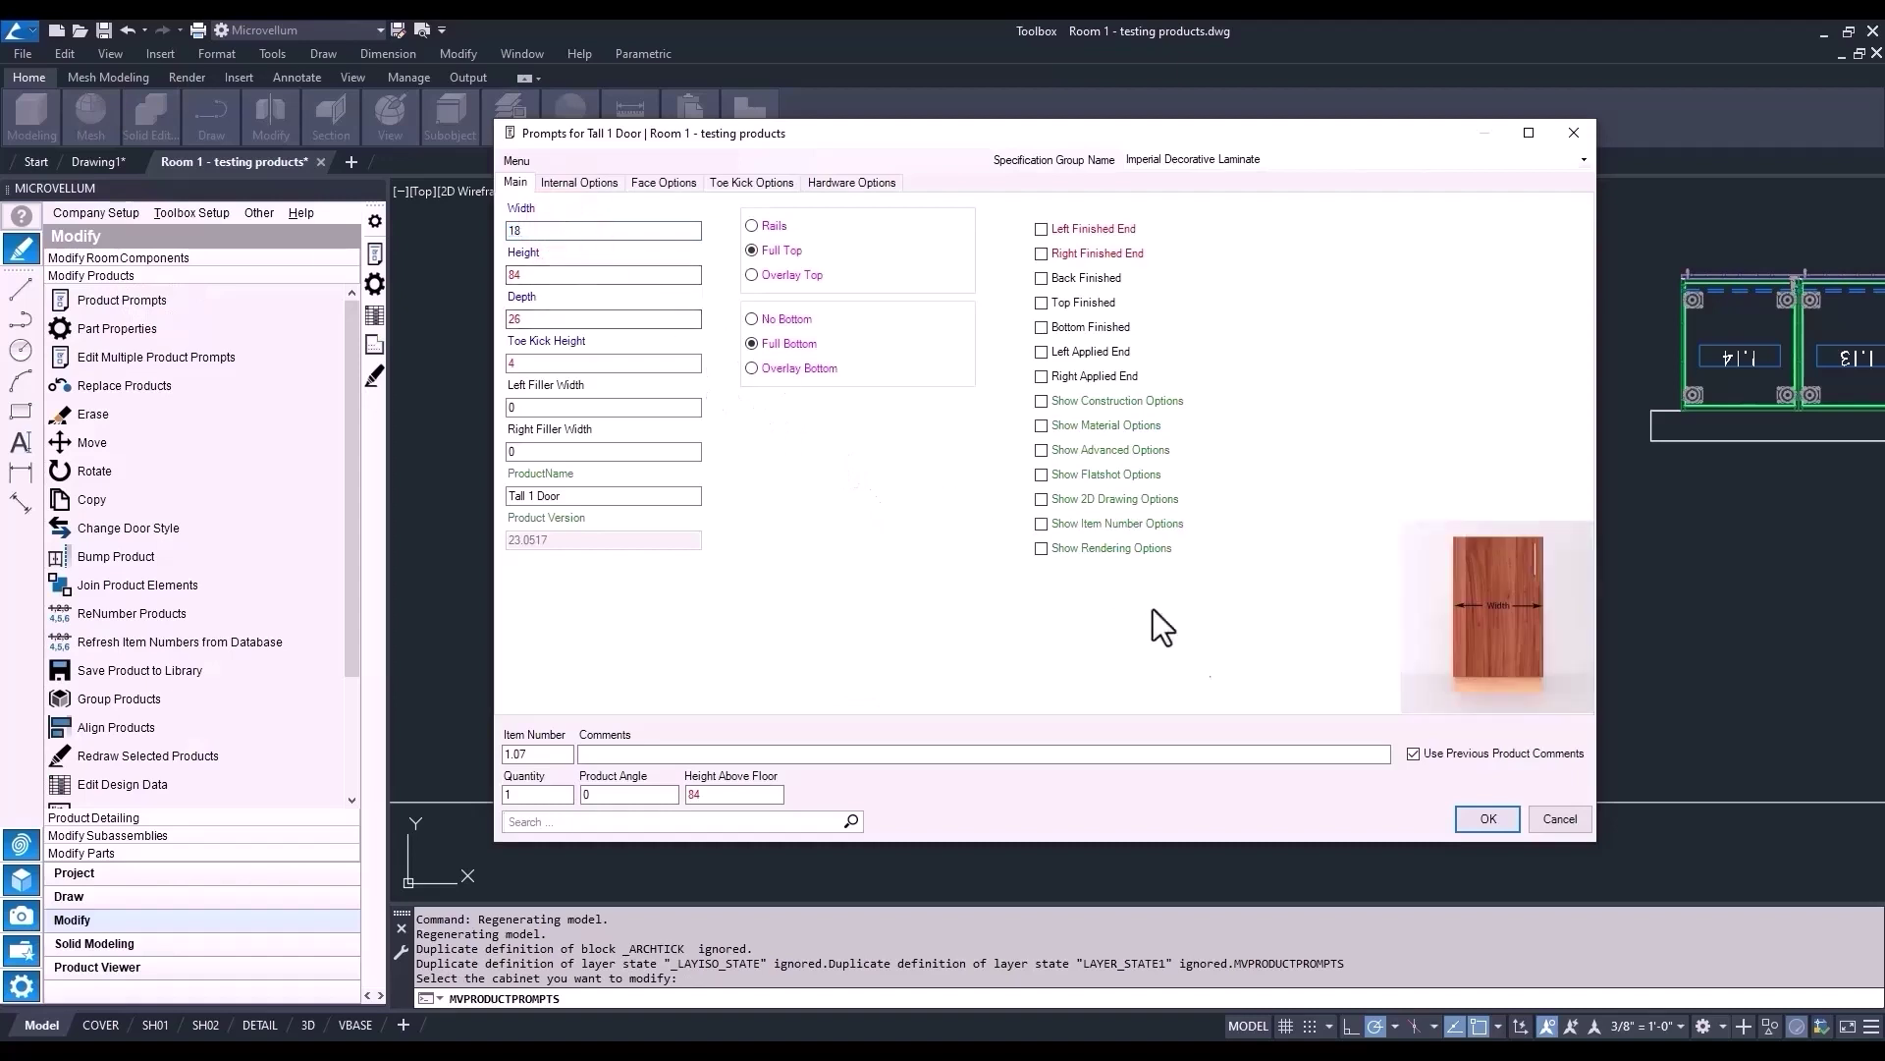
{"action": "left_click", "coordinate": [1464, 816]}
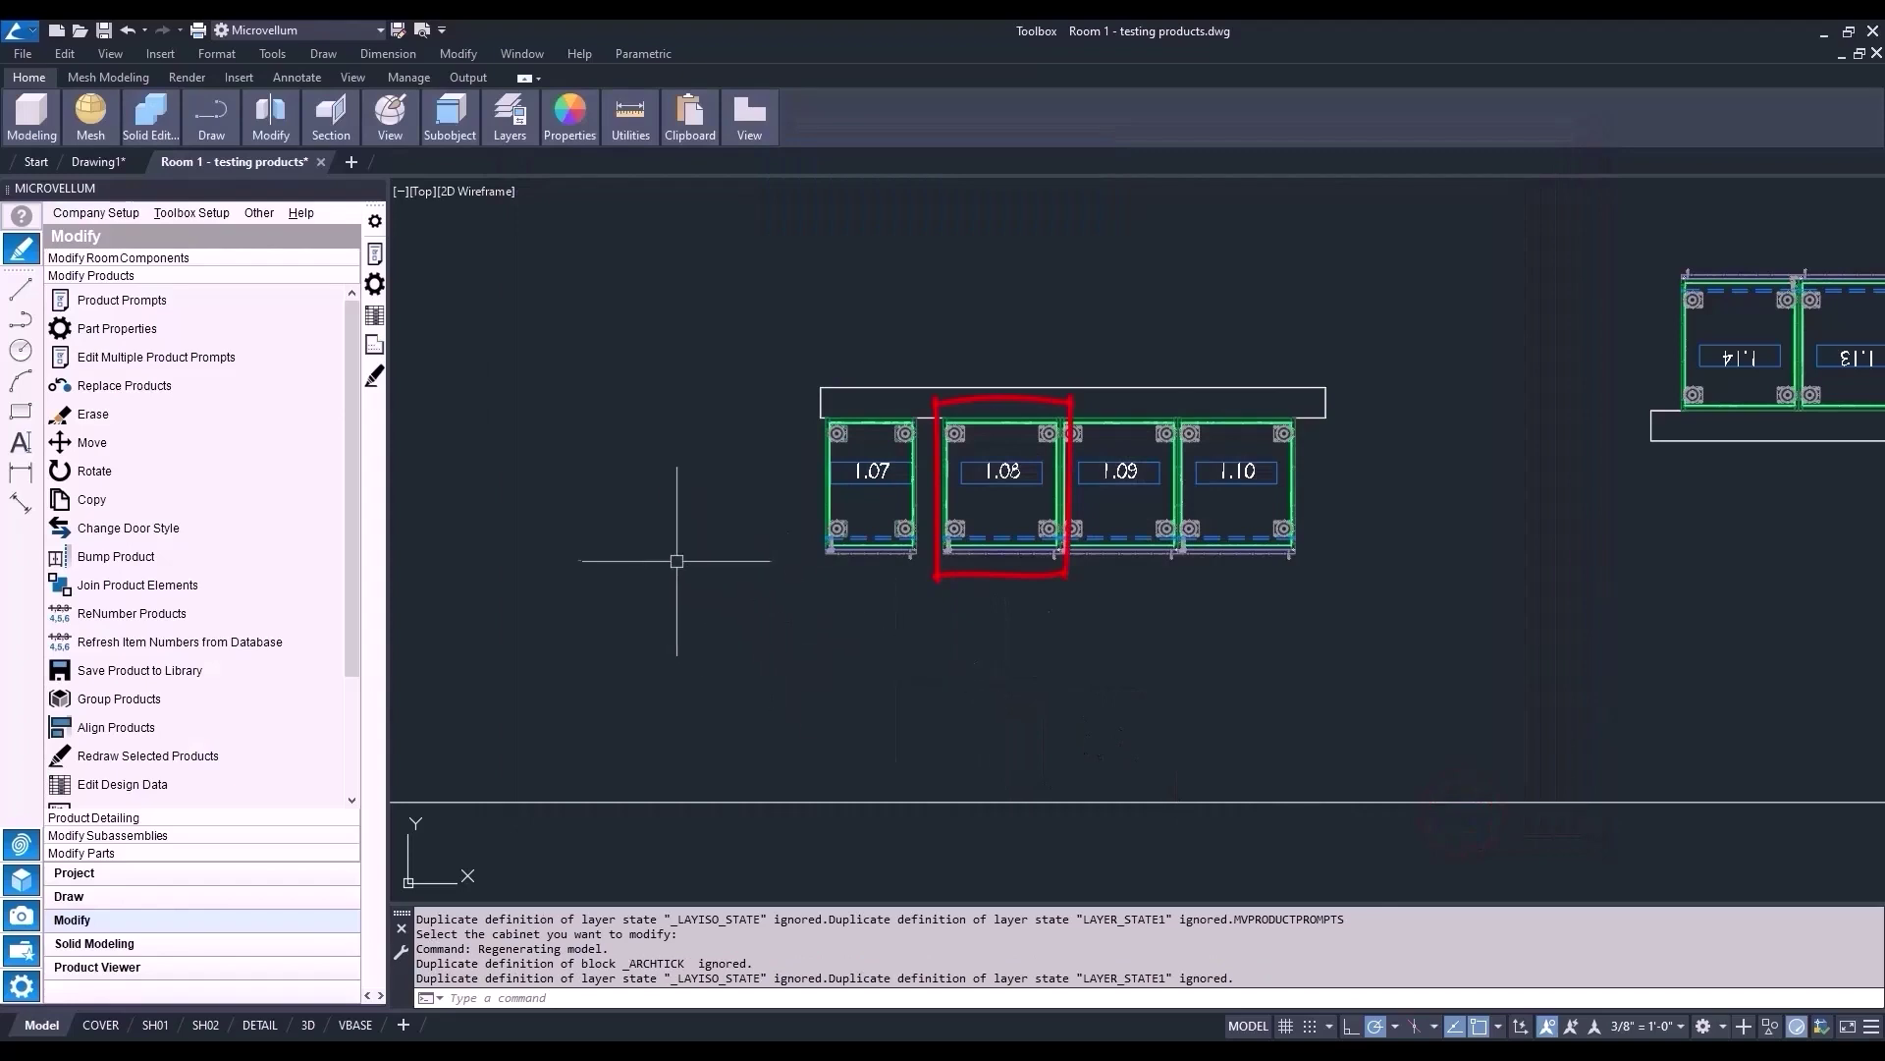
- Erase Tall 1 Door cabinet 1.08 from the run on the straight wall
{"action": "left_click", "coordinate": [145, 414]}
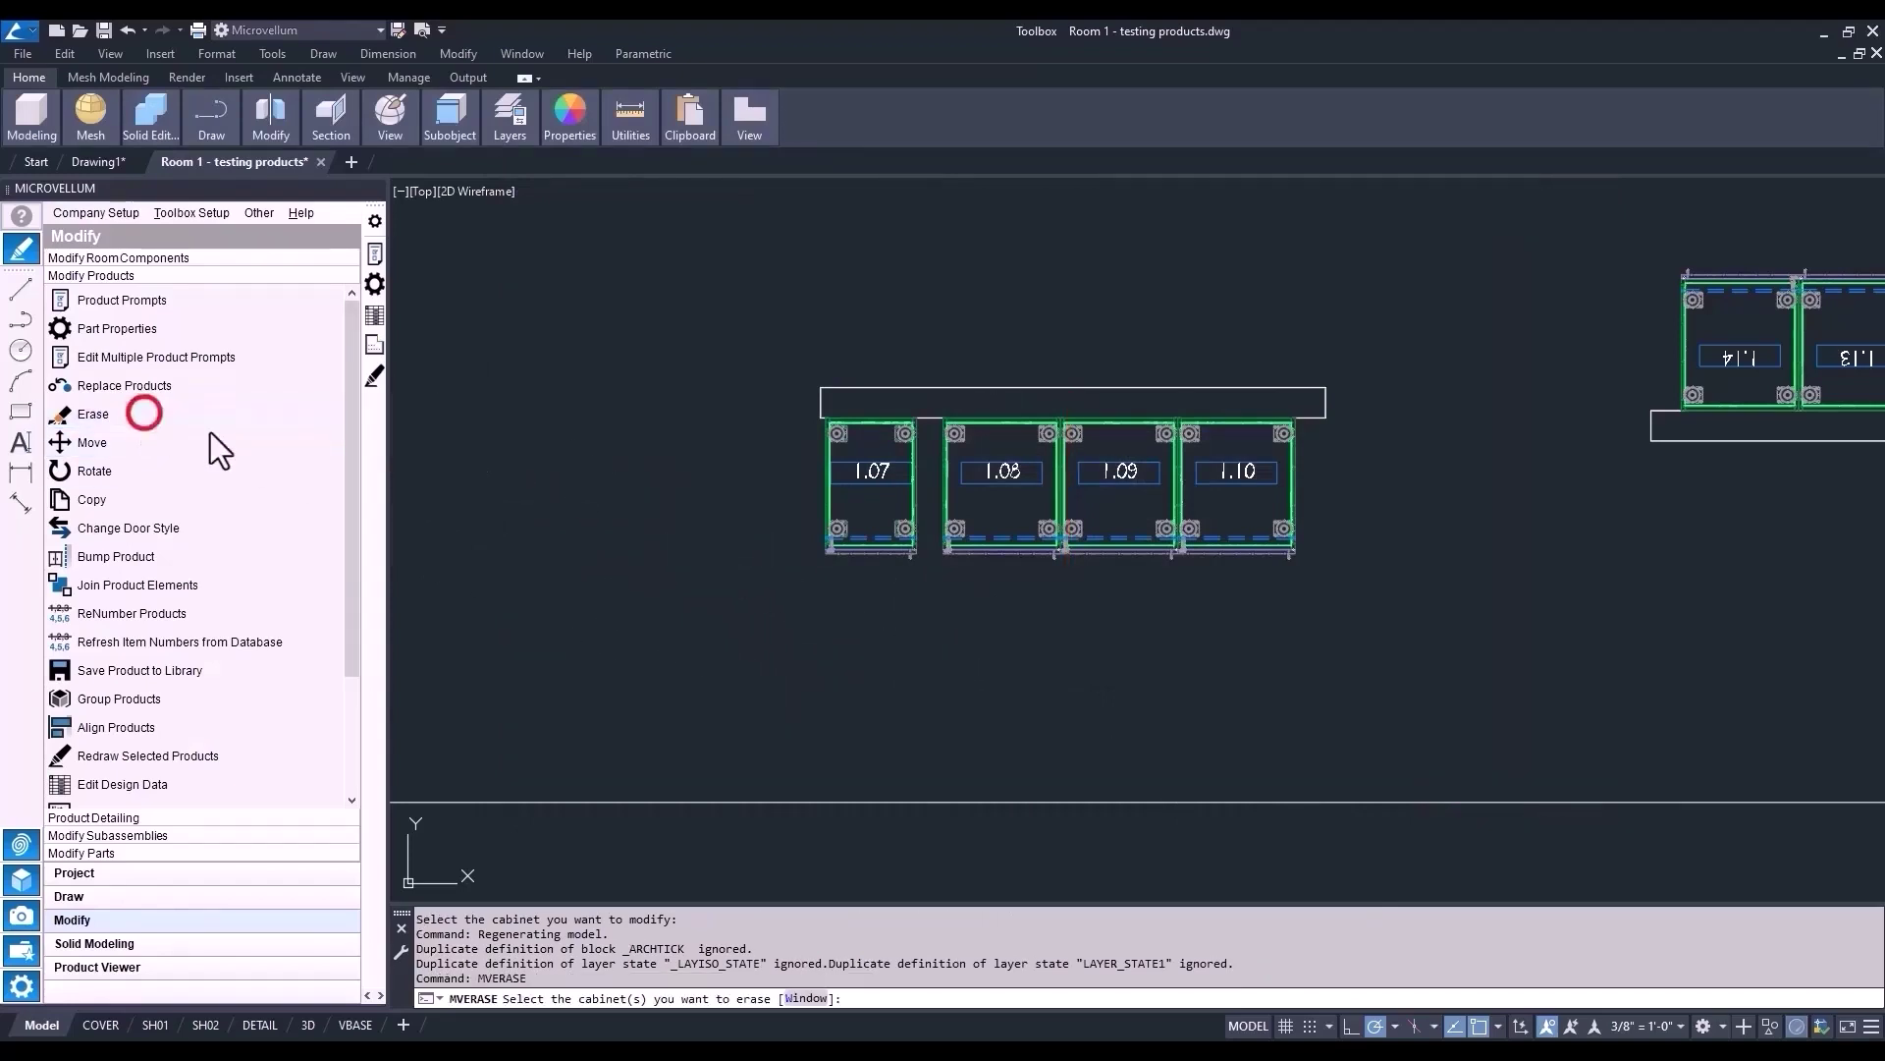
{"action": "left_click", "coordinate": [980, 481]}
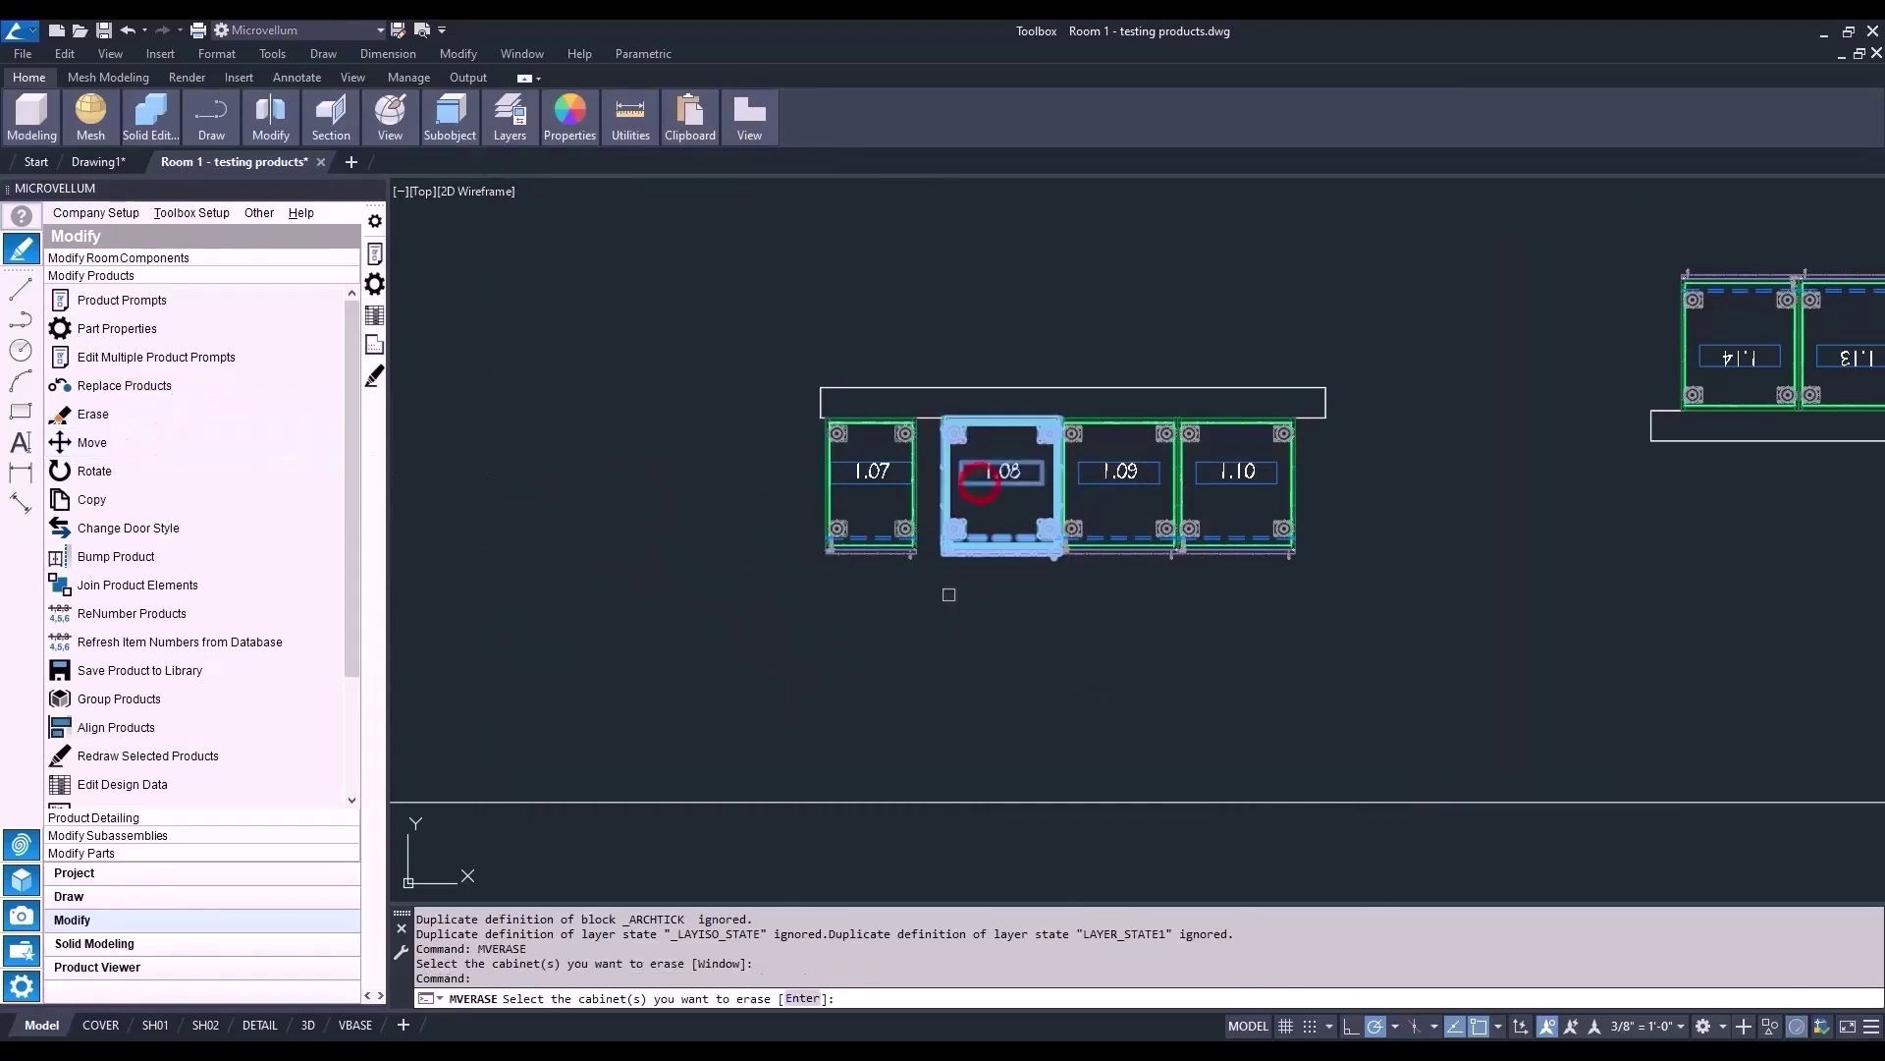
{"action": "key", "text": "Return"}
{"action": "left_click", "coordinate": [1033, 583]}
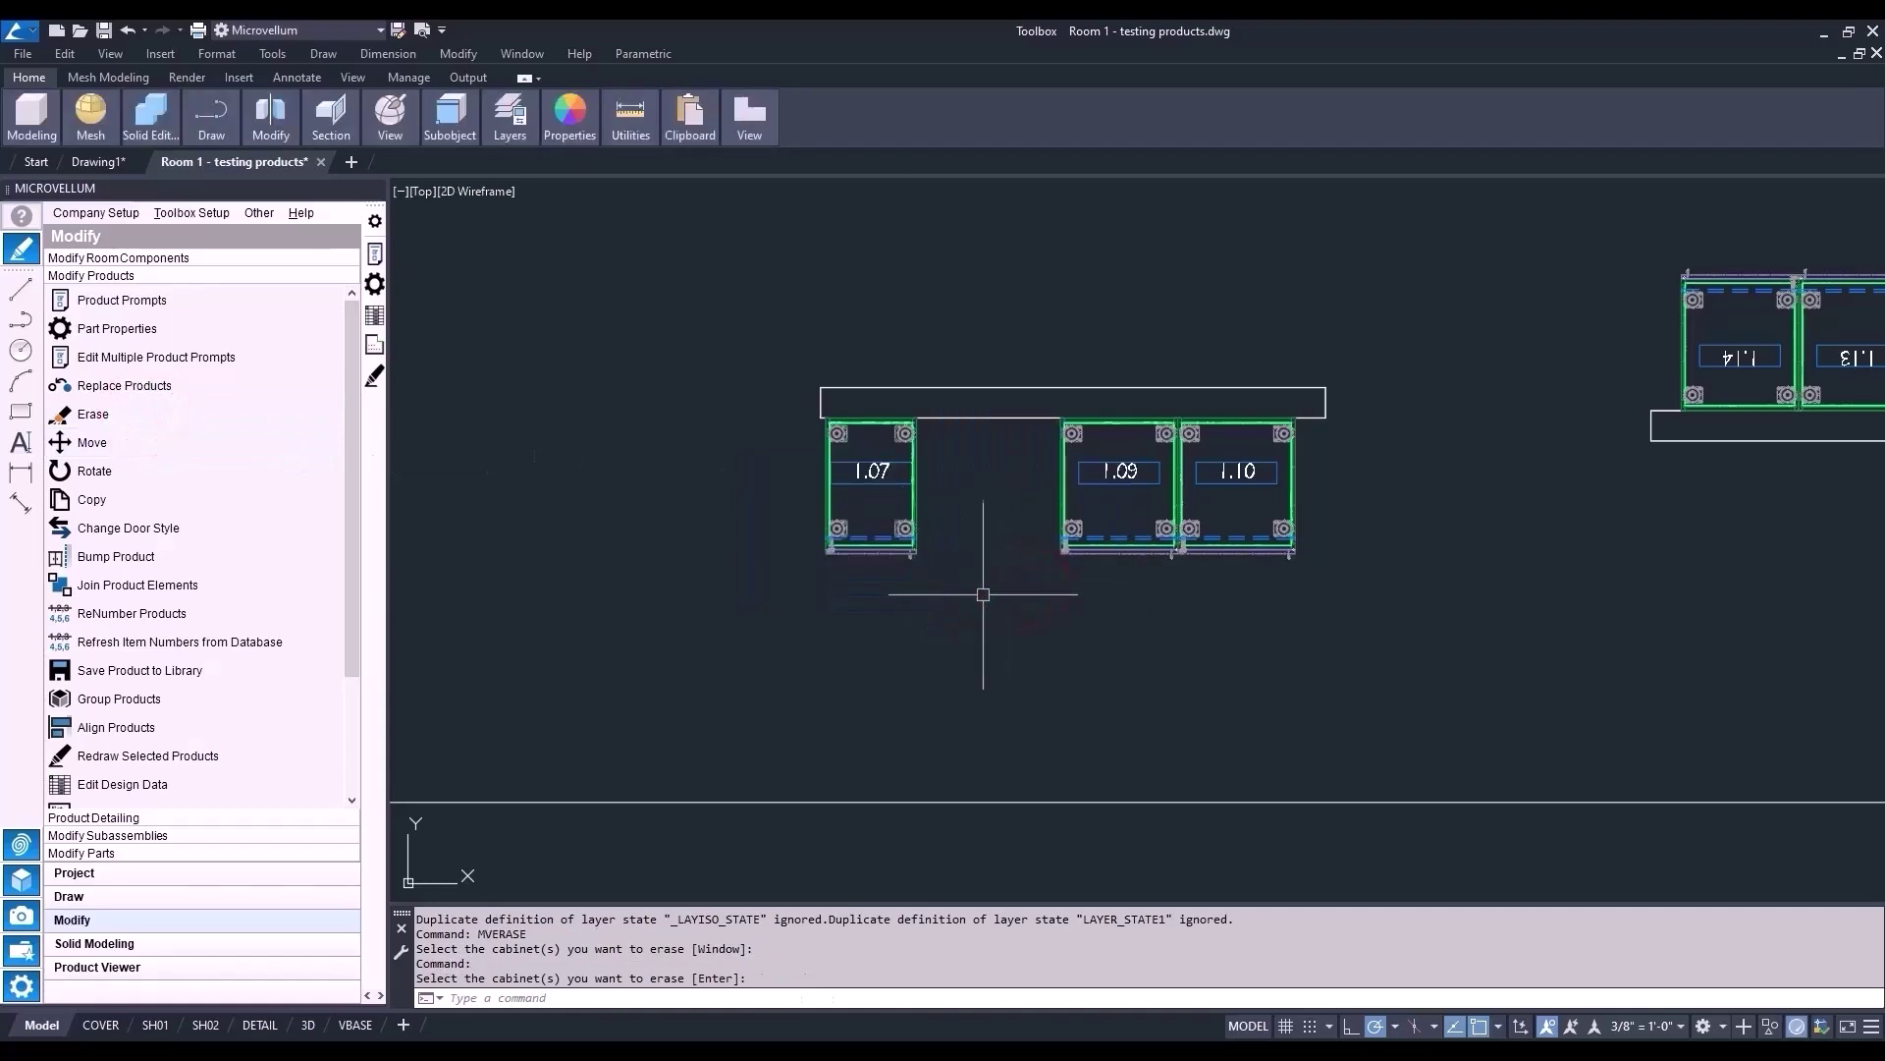
- Choose Base 1 Door from the frameless base cabinets and start placing it next to cabinet 1.07
{"action": "left_click", "coordinate": [69, 896]}
{"action": "left_click", "coordinate": [349, 294]}
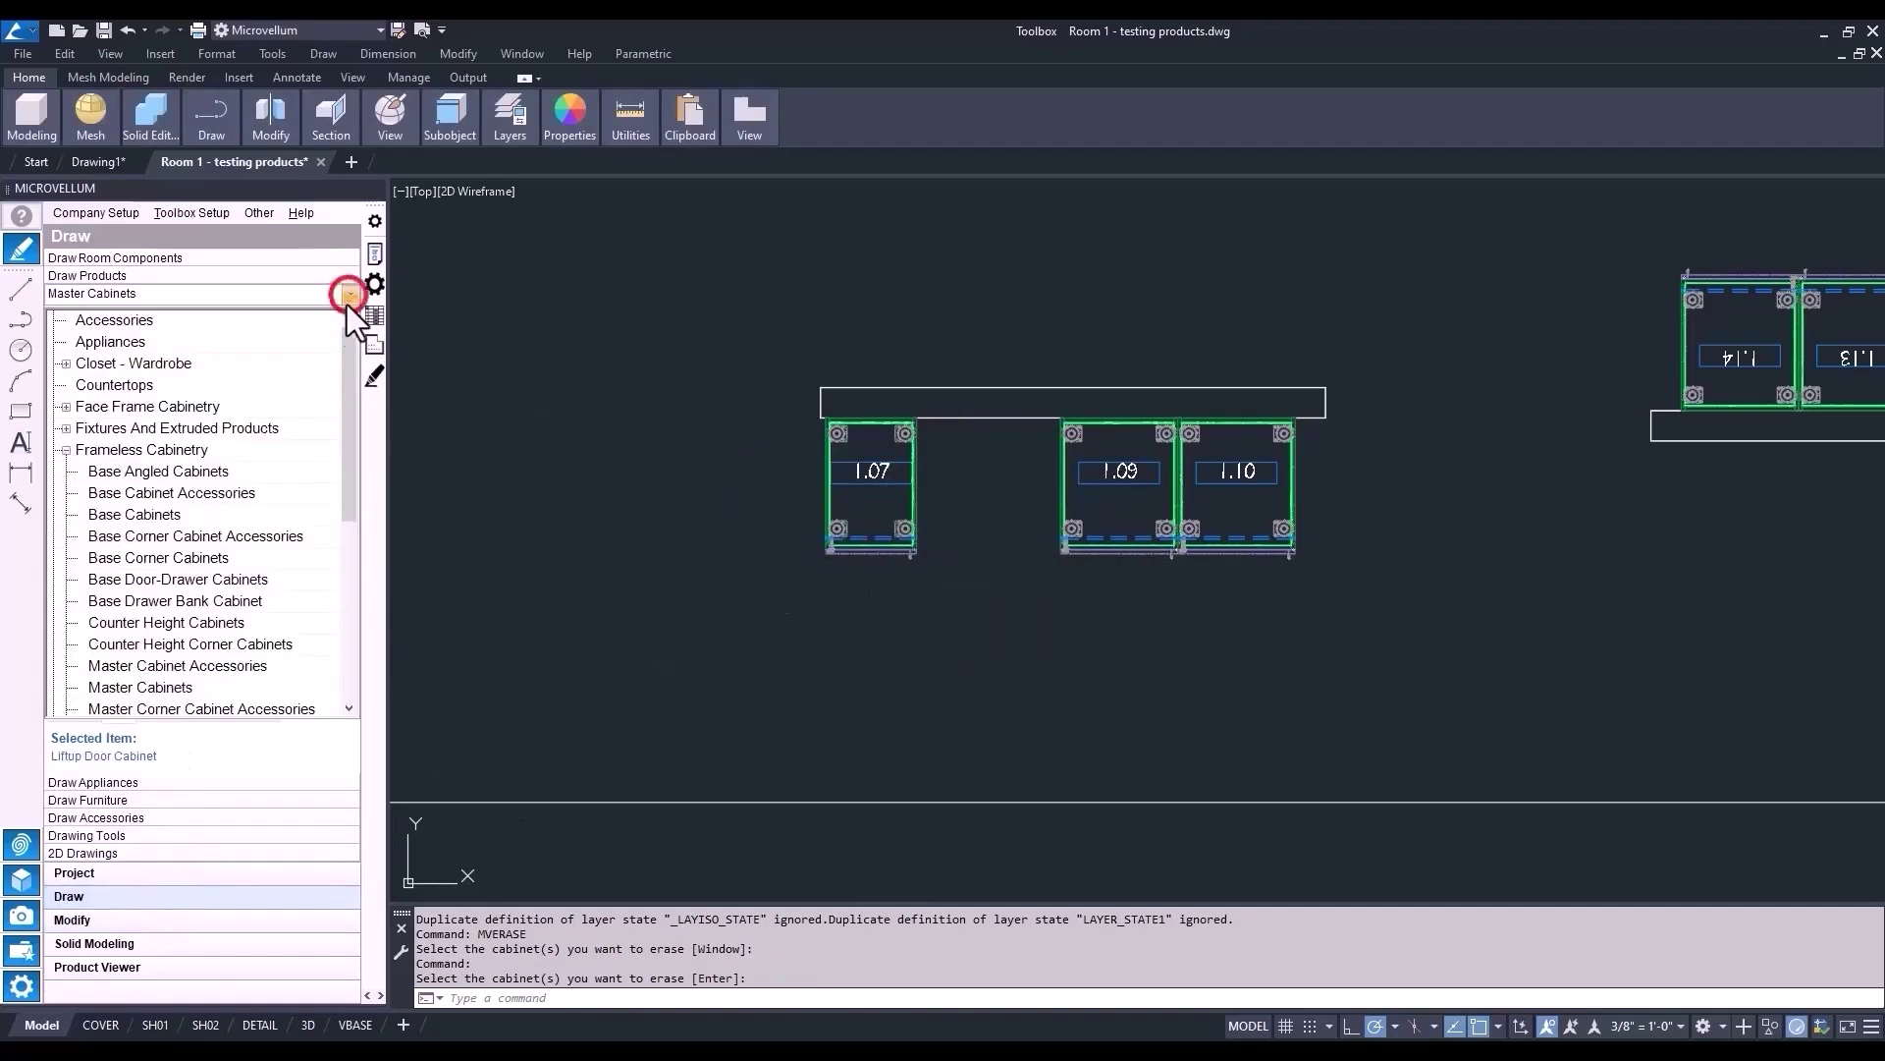
{"action": "left_click", "coordinate": [182, 516]}
{"action": "right_click", "coordinate": [104, 322]}
{"action": "left_click", "coordinate": [172, 397]}
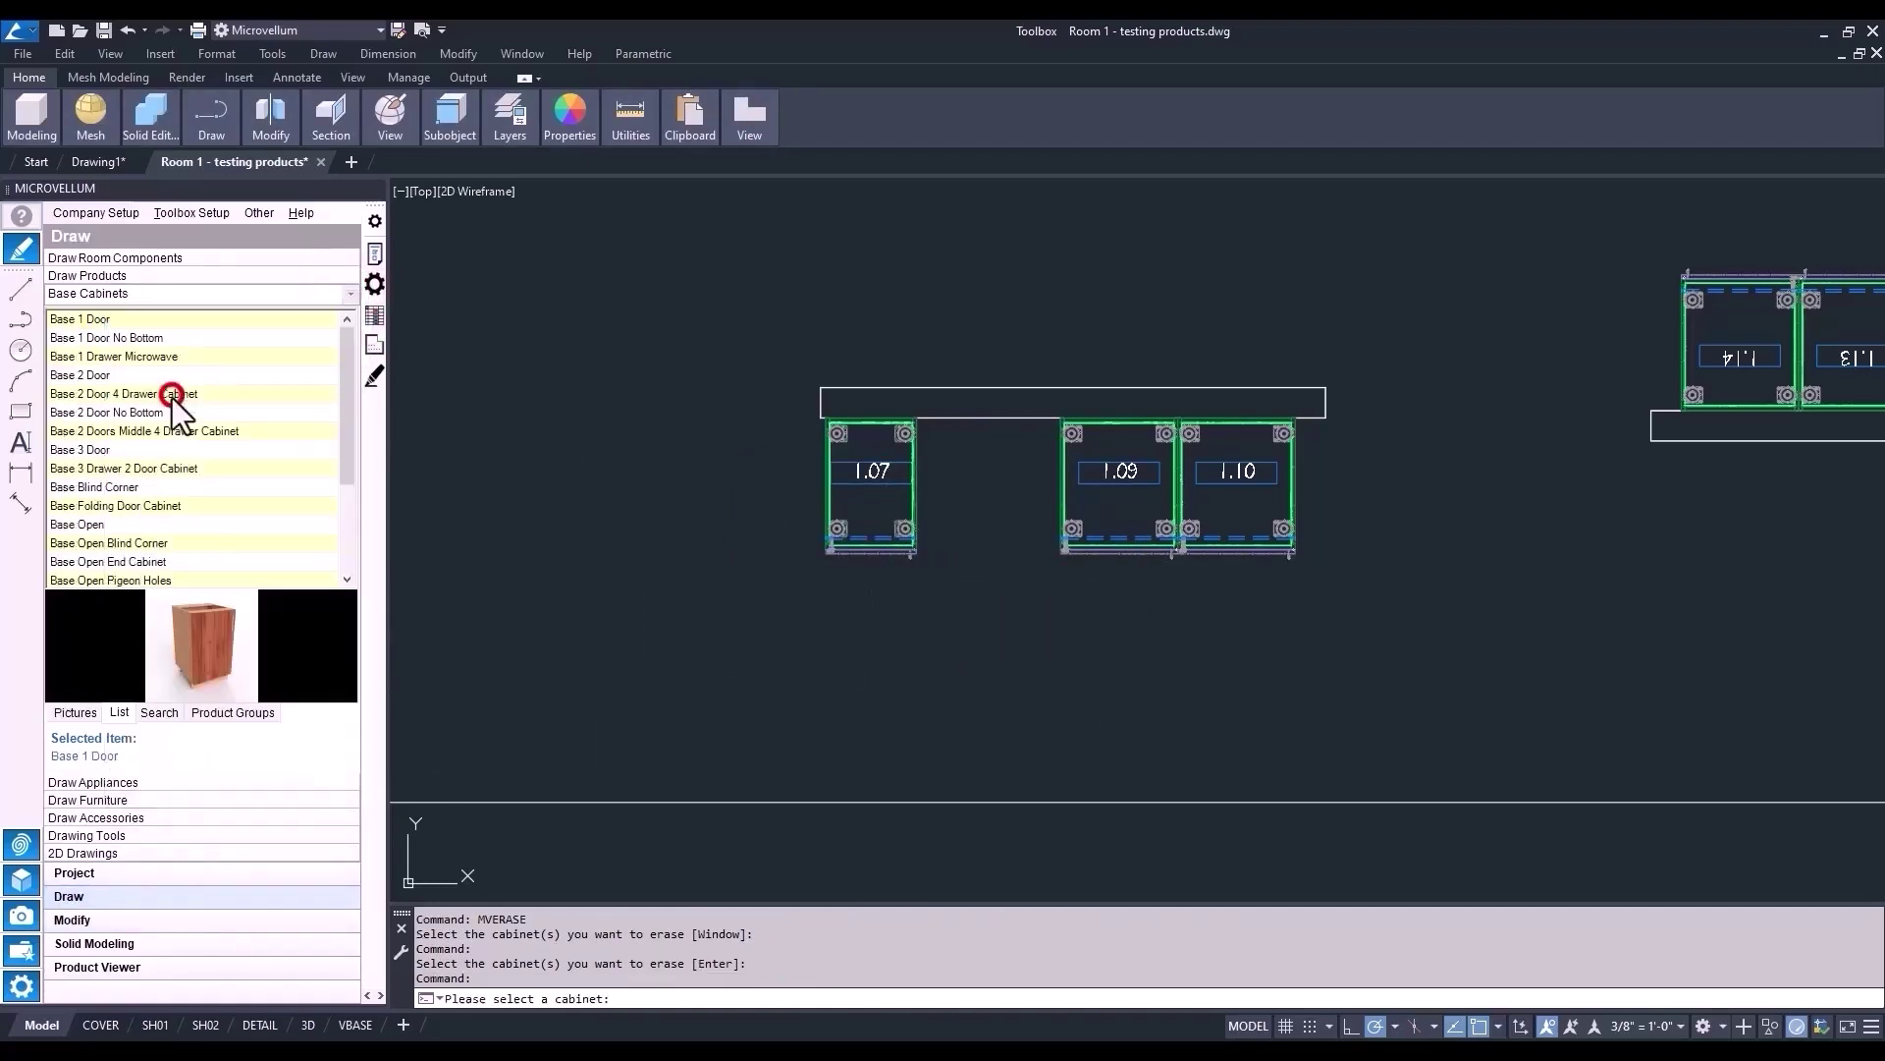
{"action": "left_click", "coordinate": [879, 496]}
{"action": "left_click", "coordinate": [893, 589]}
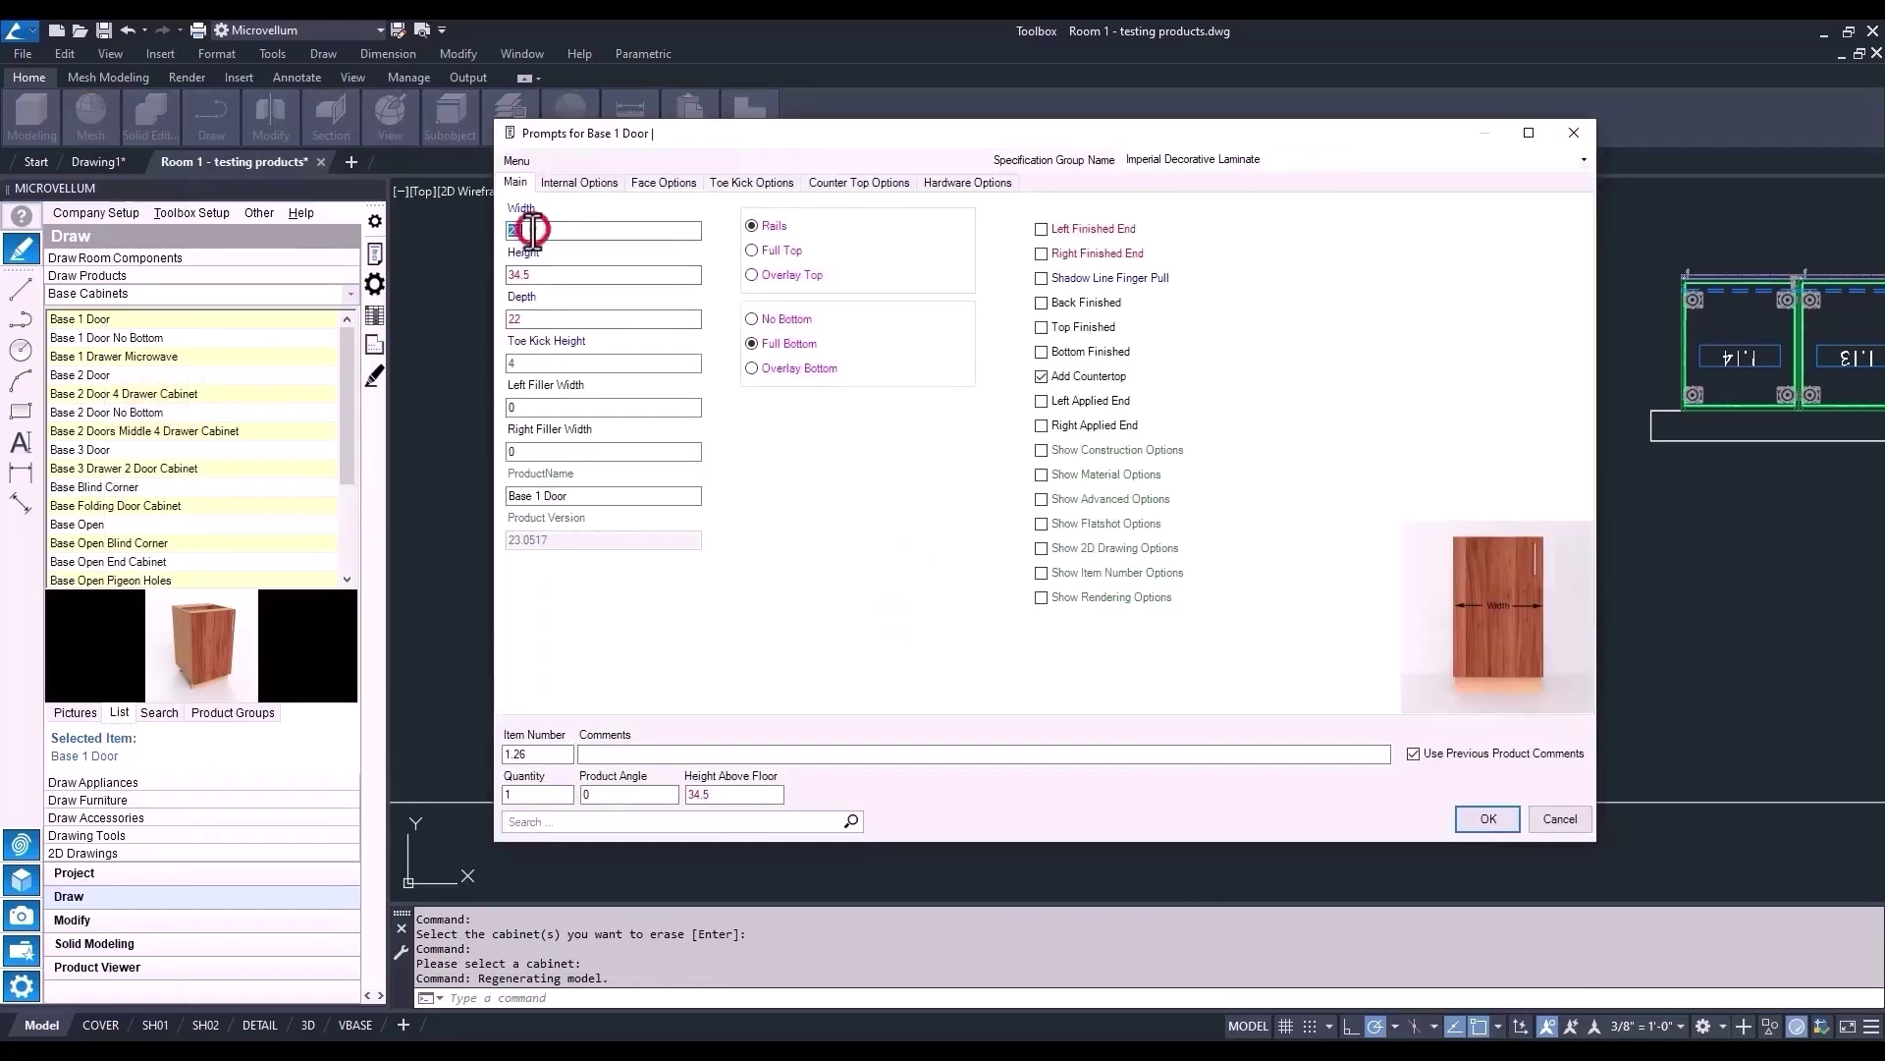
- Set the Base 1 Door cabinet's width by picking the gap between cabinets 1.07 and 1.09, and place it
{"action": "key", "text": "Return"}
{"action": "scroll", "coordinate": [967, 454], "scroll_direction": "up", "scroll_amount": 5}
{"action": "left_click", "coordinate": [972, 477]}
{"action": "left_click", "coordinate": [1547, 479]}
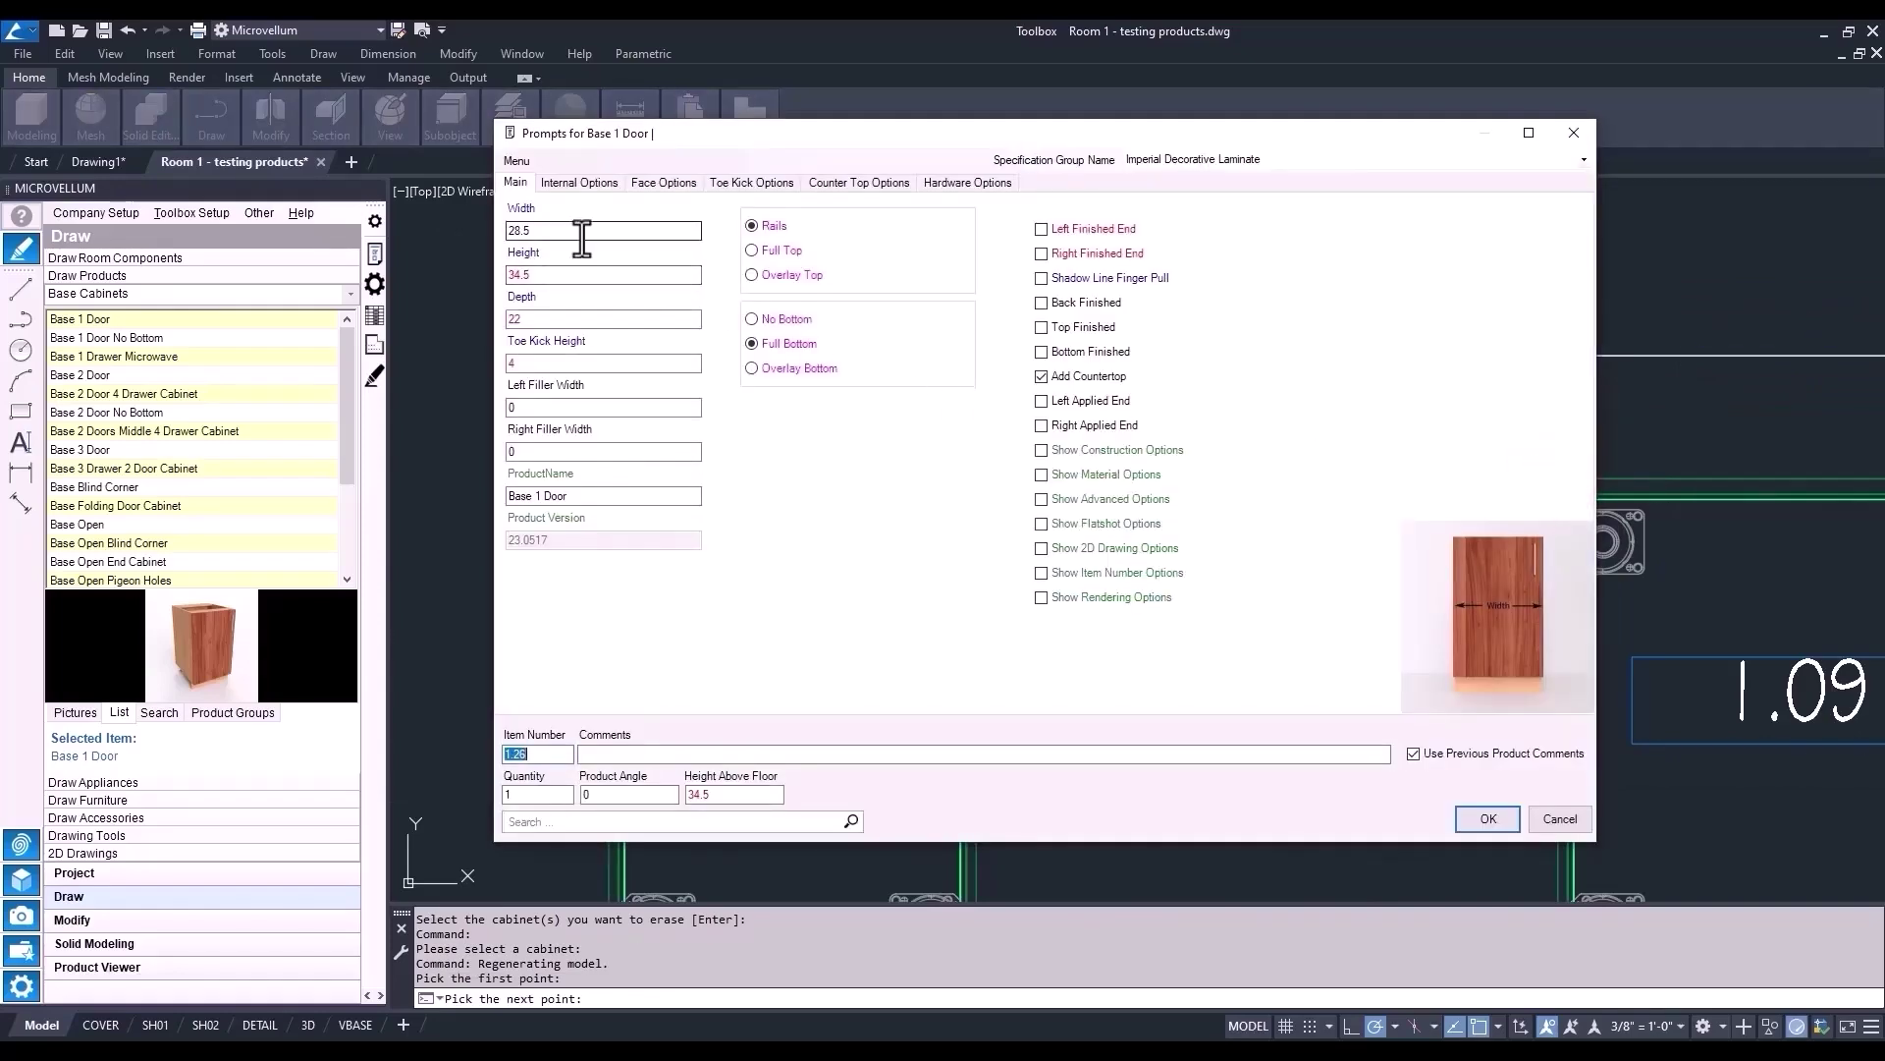
{"action": "left_click", "coordinate": [1484, 818]}
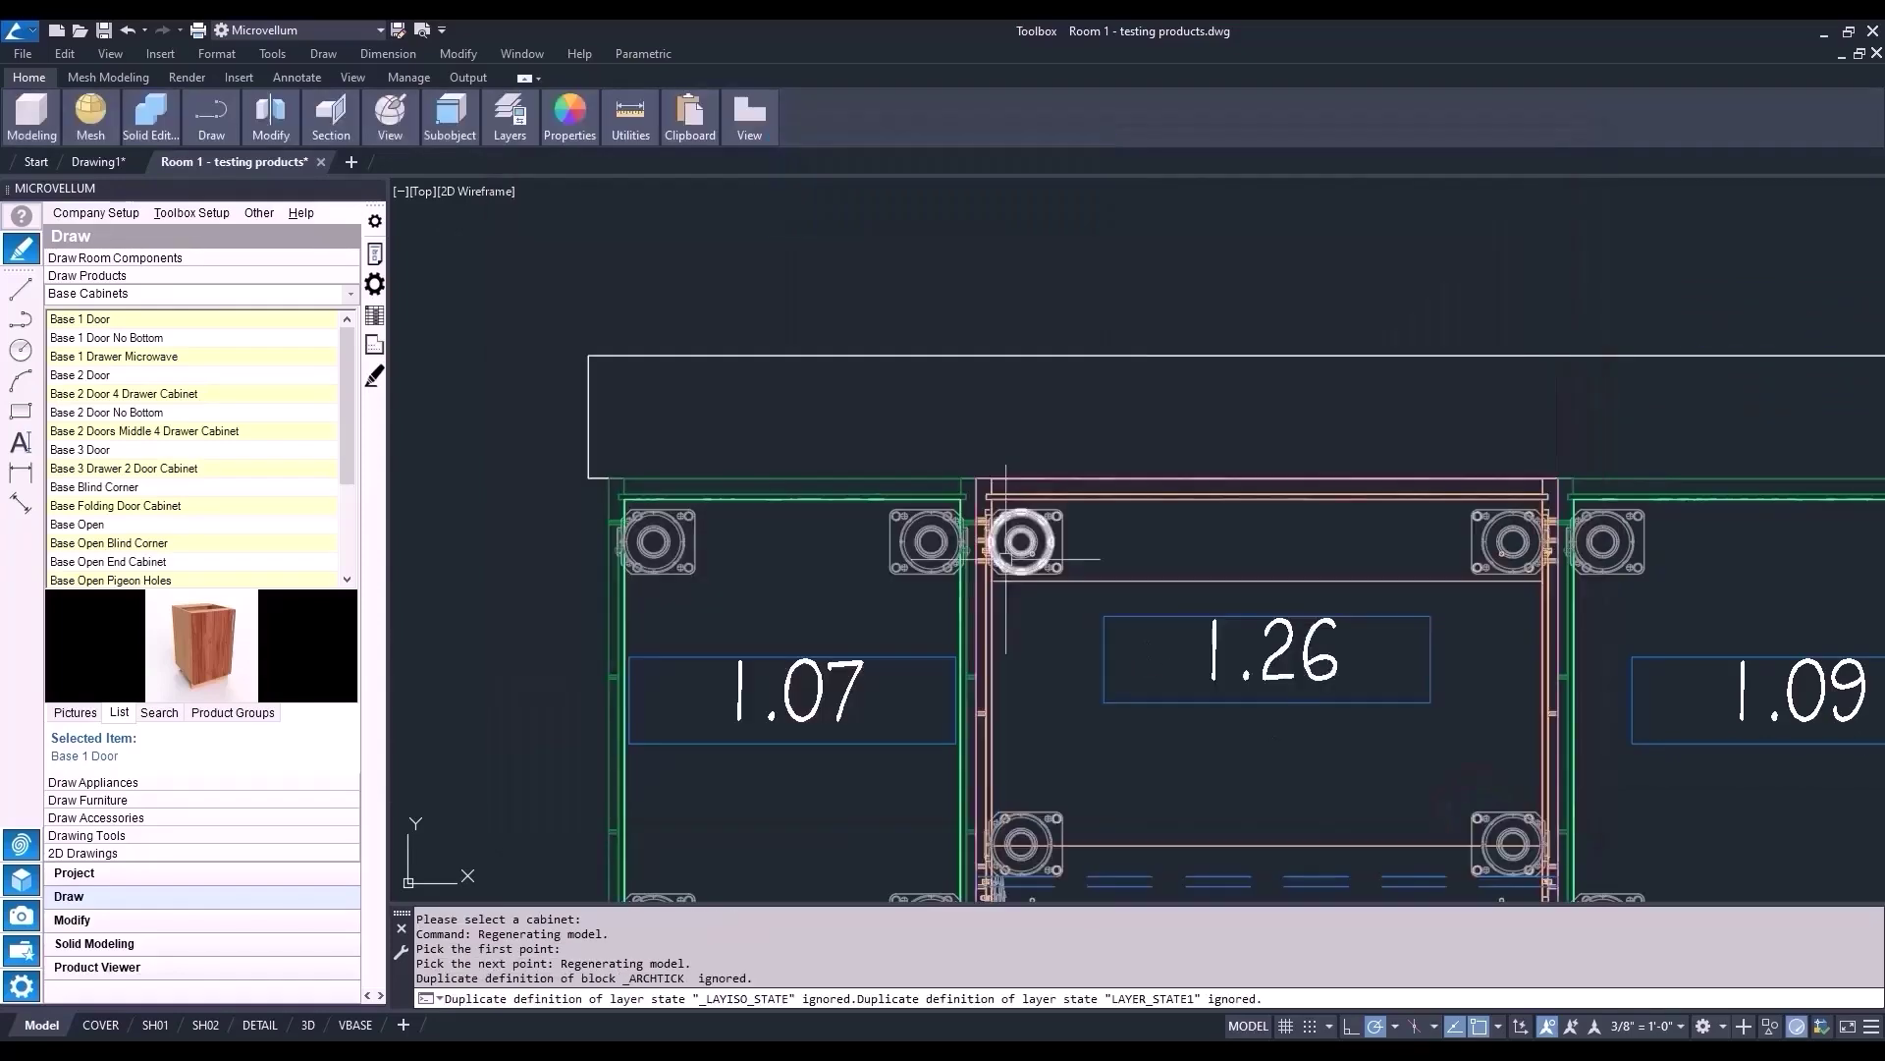
- Inspect the cabinet run from the SE Isometric view, and return to the Top view
{"action": "scroll", "coordinate": [892, 400], "scroll_direction": "down", "scroll_amount": 4}
{"action": "middle_click_drag", "start_coordinate": [1024, 770], "coordinate": [999, 673]}
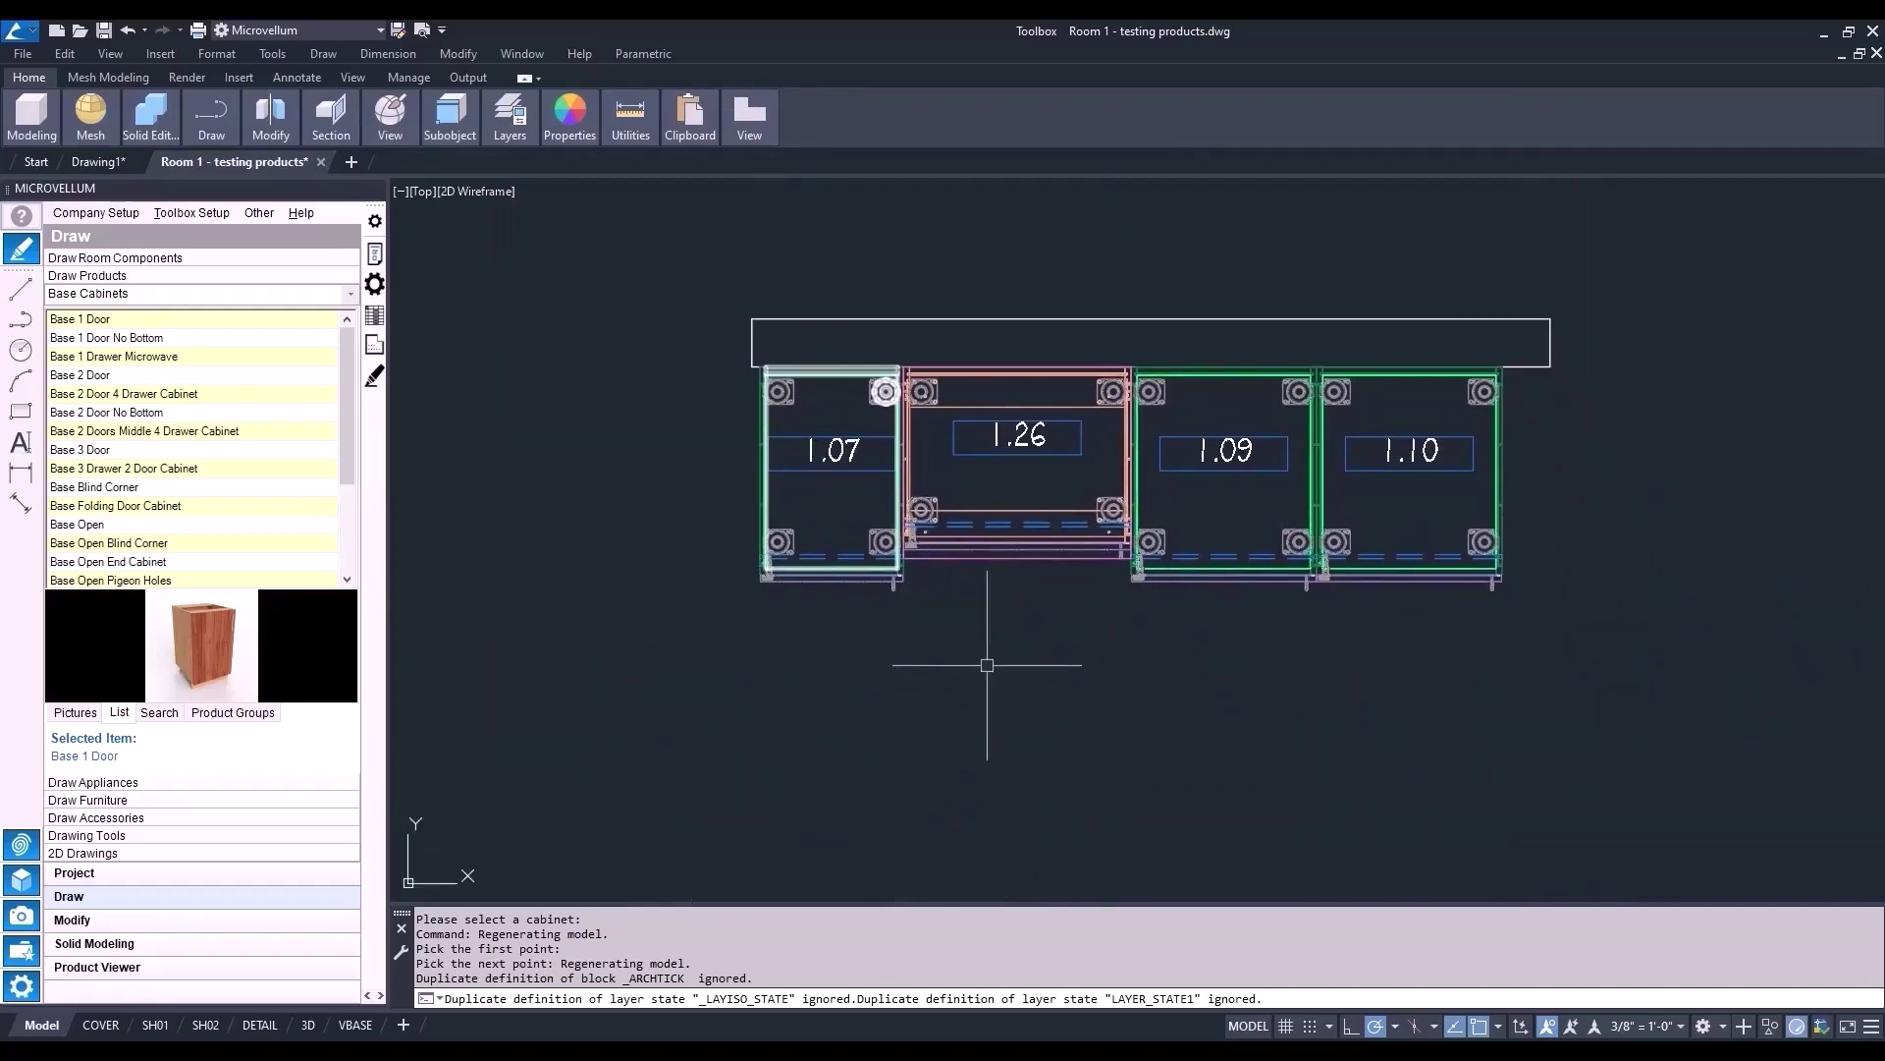
{"action": "left_click", "coordinate": [422, 191]}
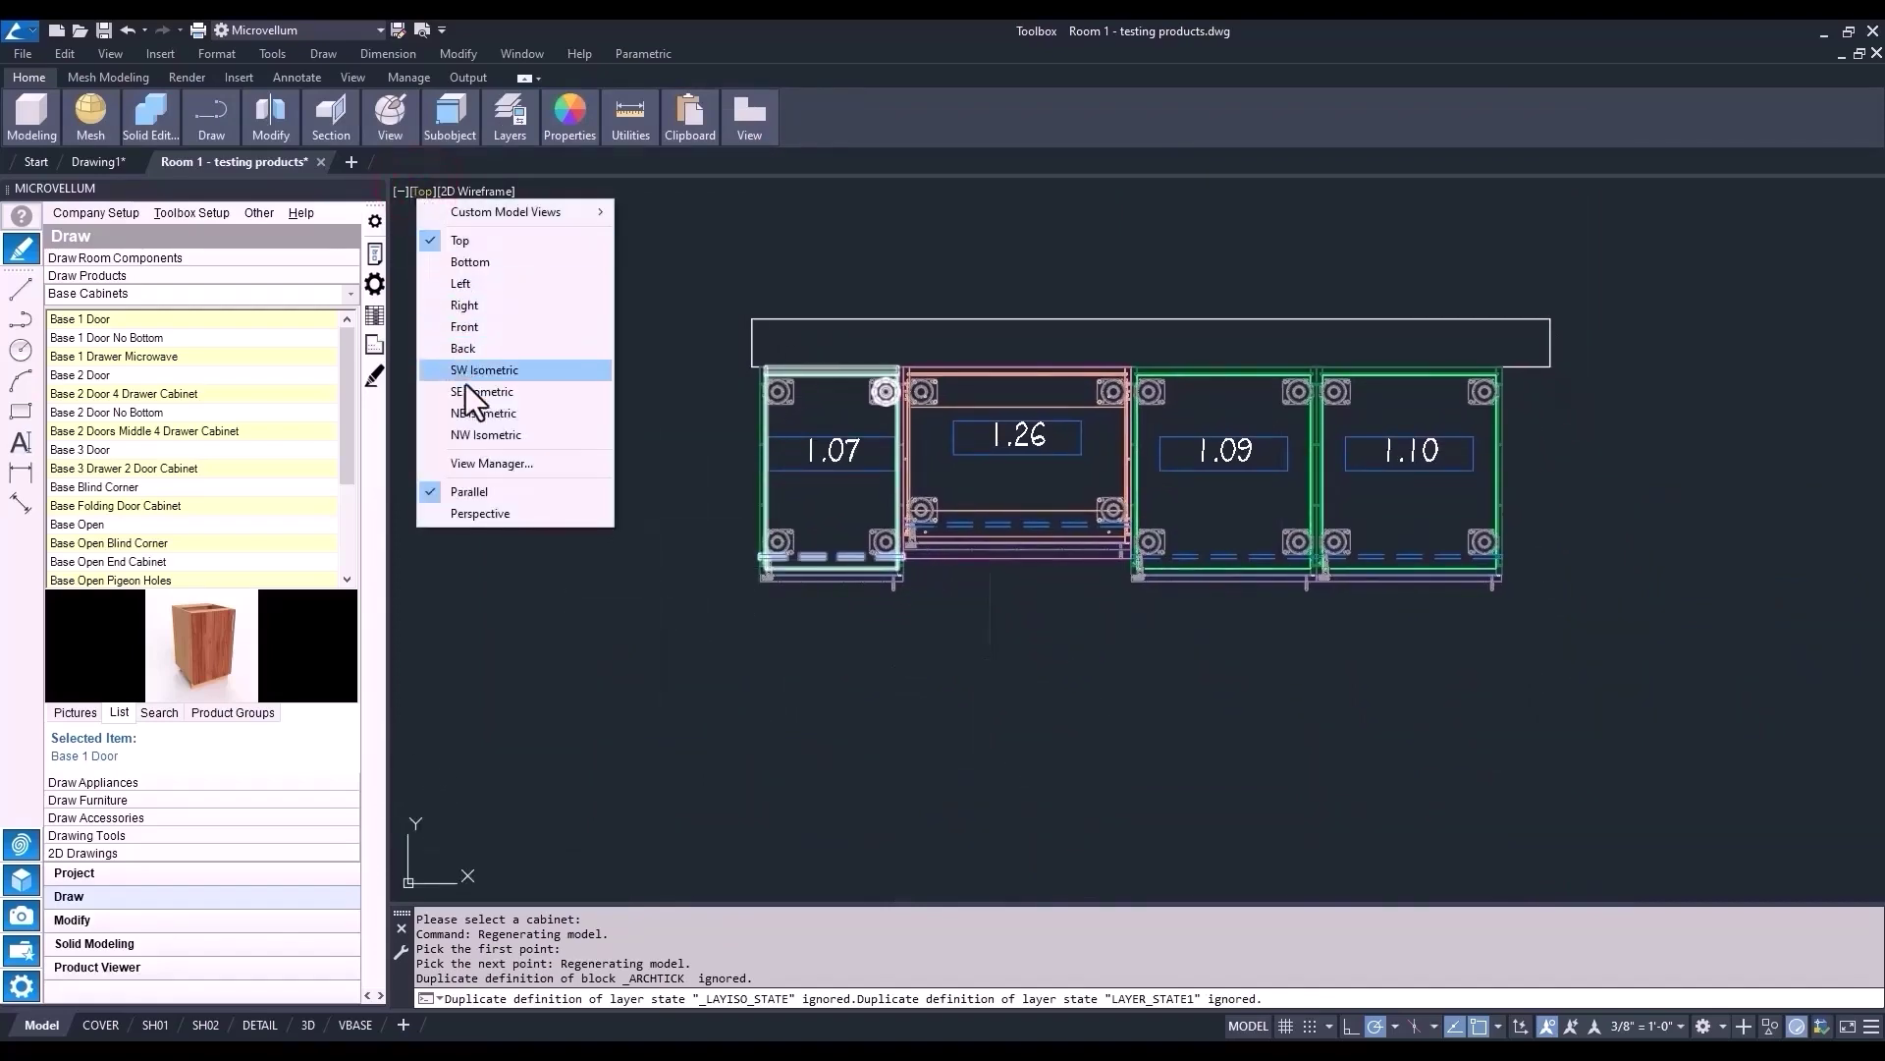
{"action": "left_click", "coordinate": [467, 390]}
{"action": "left_click", "coordinate": [456, 186]}
{"action": "left_click", "coordinate": [501, 240]}
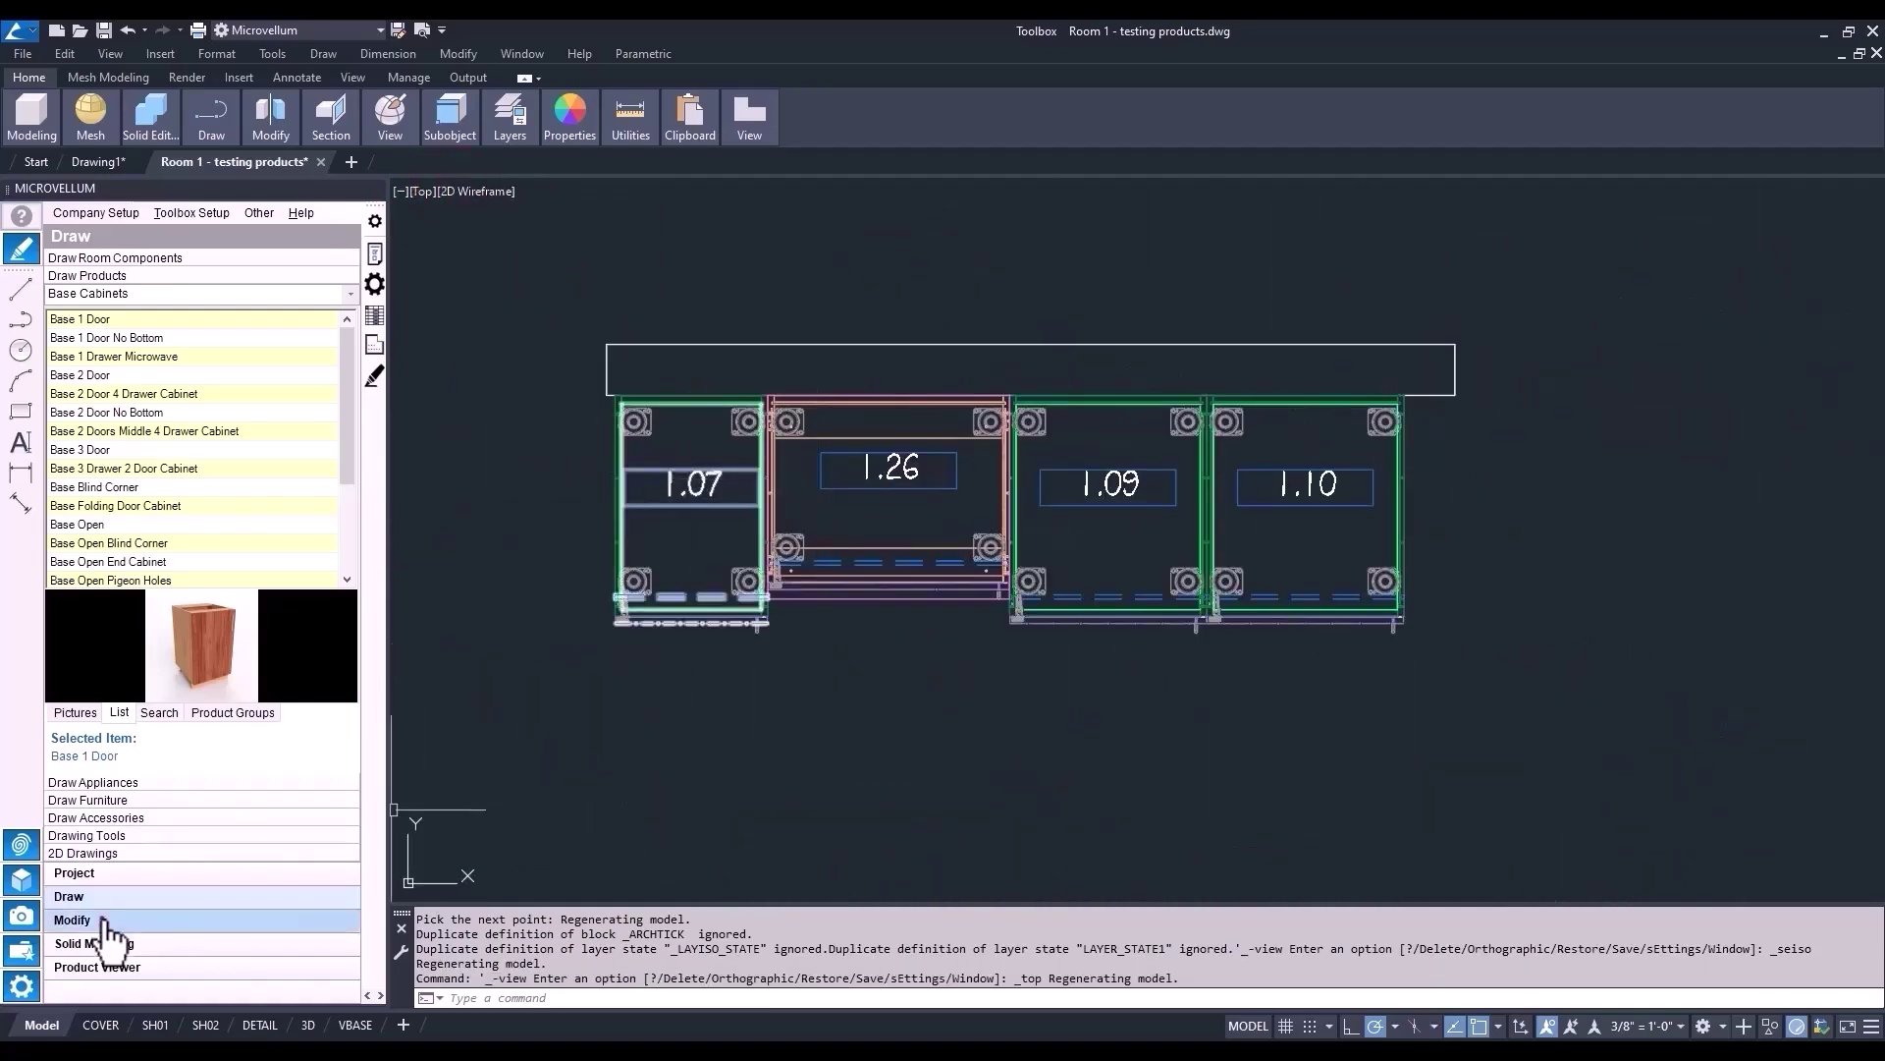
- Set the width of the new Base 1 Door cabinet (1.26) to 16 through its product prompts
{"action": "left_click", "coordinate": [74, 919]}
{"action": "left_click", "coordinate": [120, 299]}
{"action": "left_click", "coordinate": [368, 249]}
{"action": "left_click", "coordinate": [850, 485]}
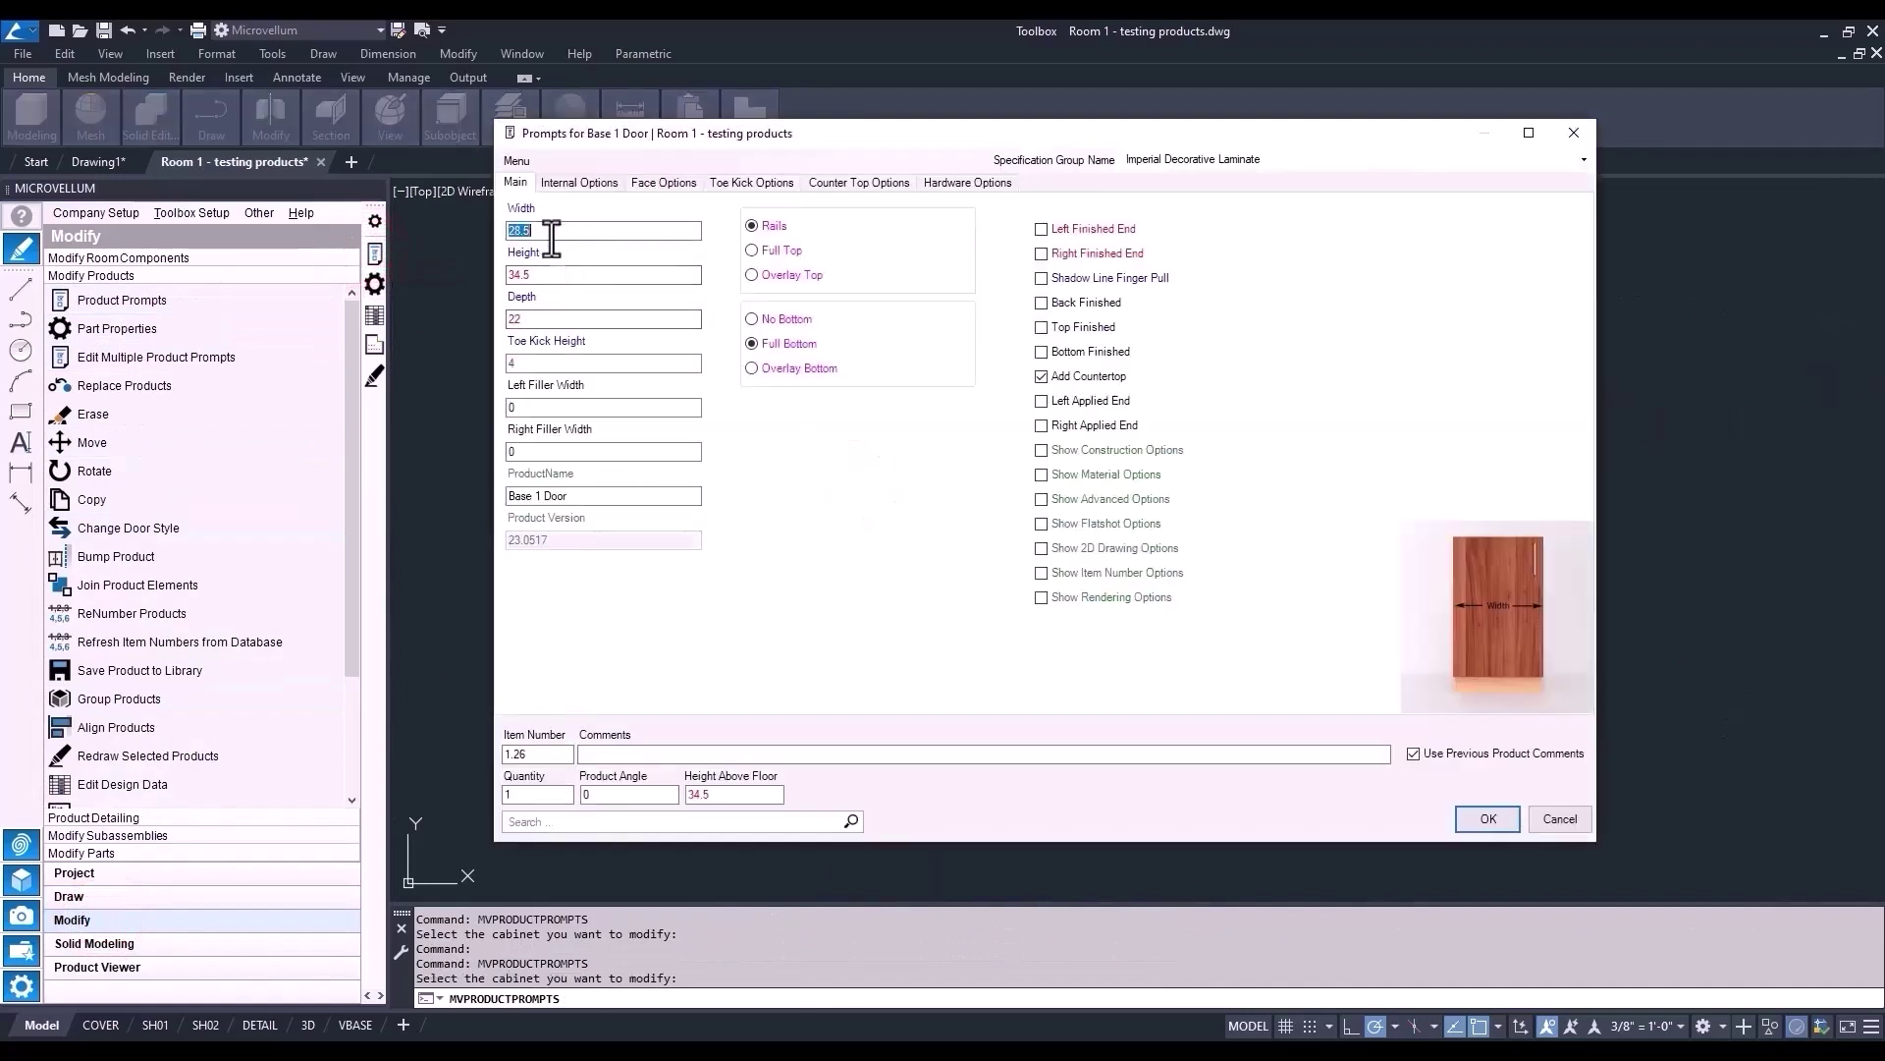
{"action": "type", "text": "16"}
{"action": "left_click", "coordinate": [1486, 818]}
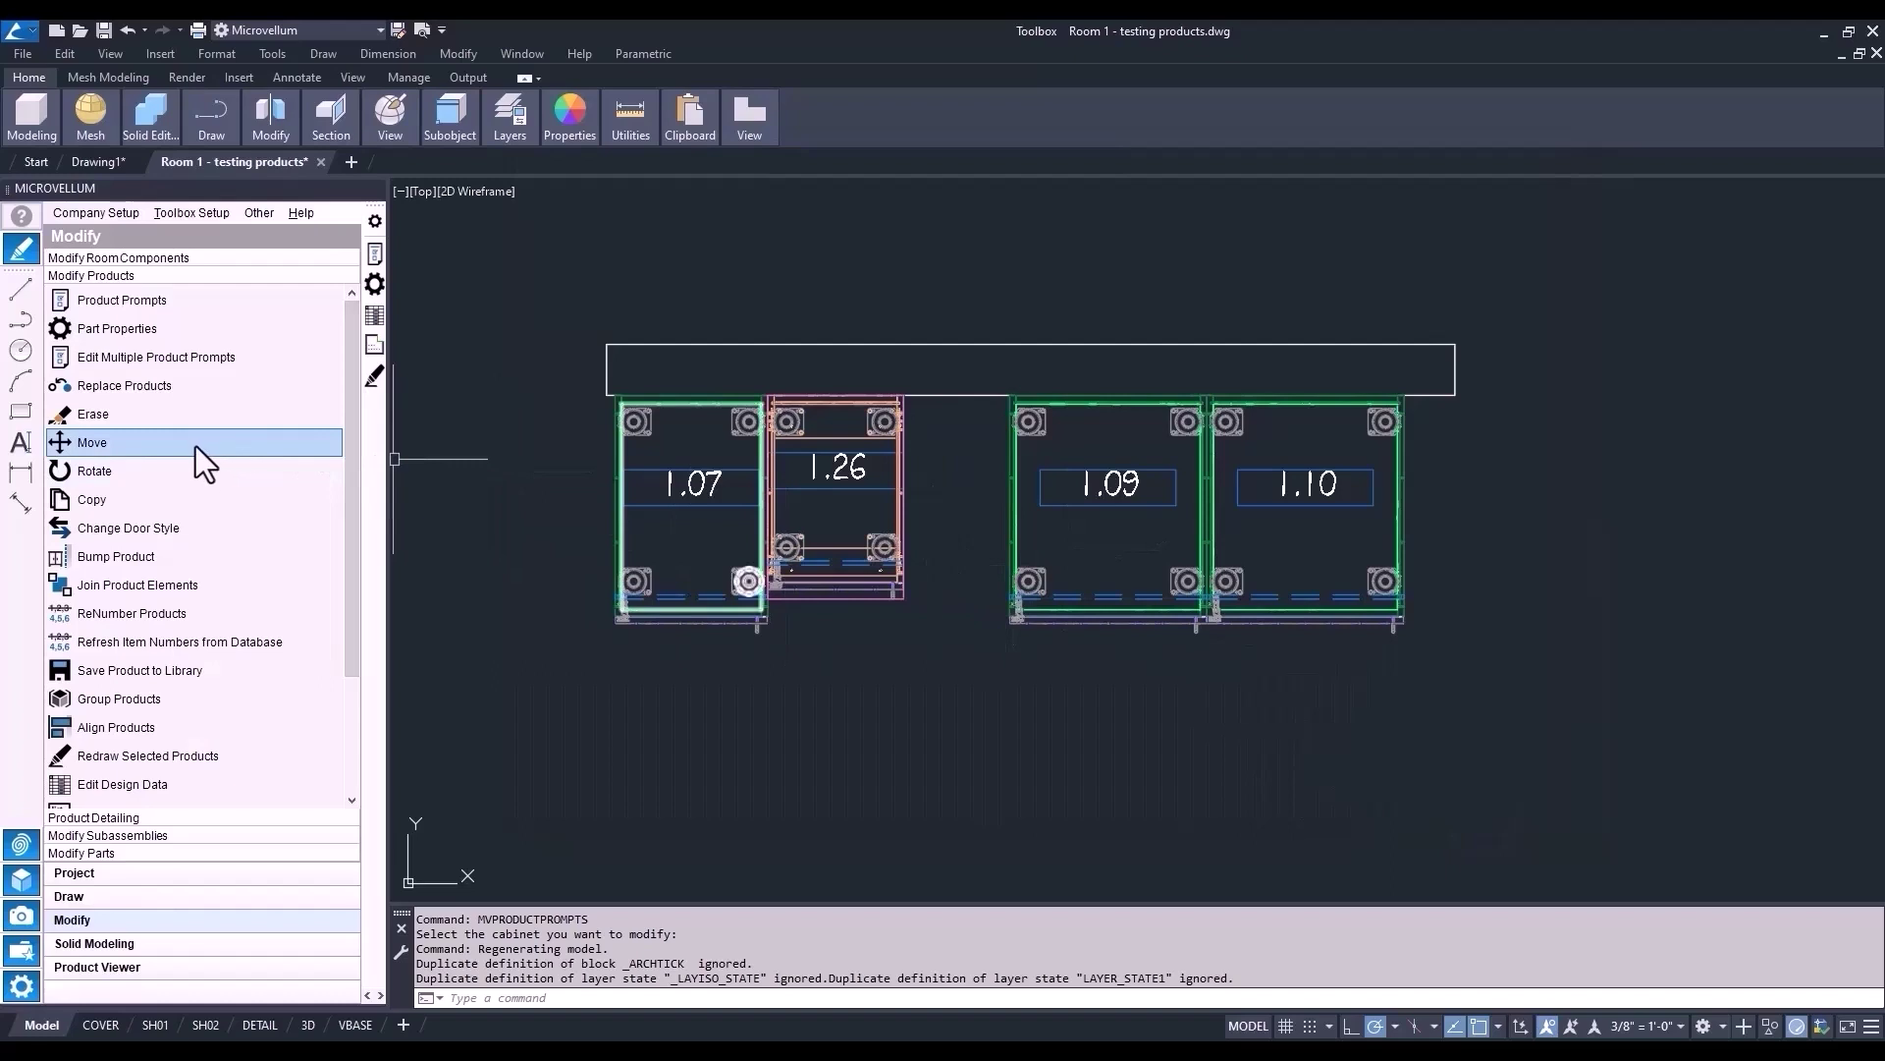
- Bump cabinet 1.09 against cabinet 1.26, and bump cabinet 1.10 against cabinet 1.09
{"action": "left_click", "coordinate": [175, 557]}
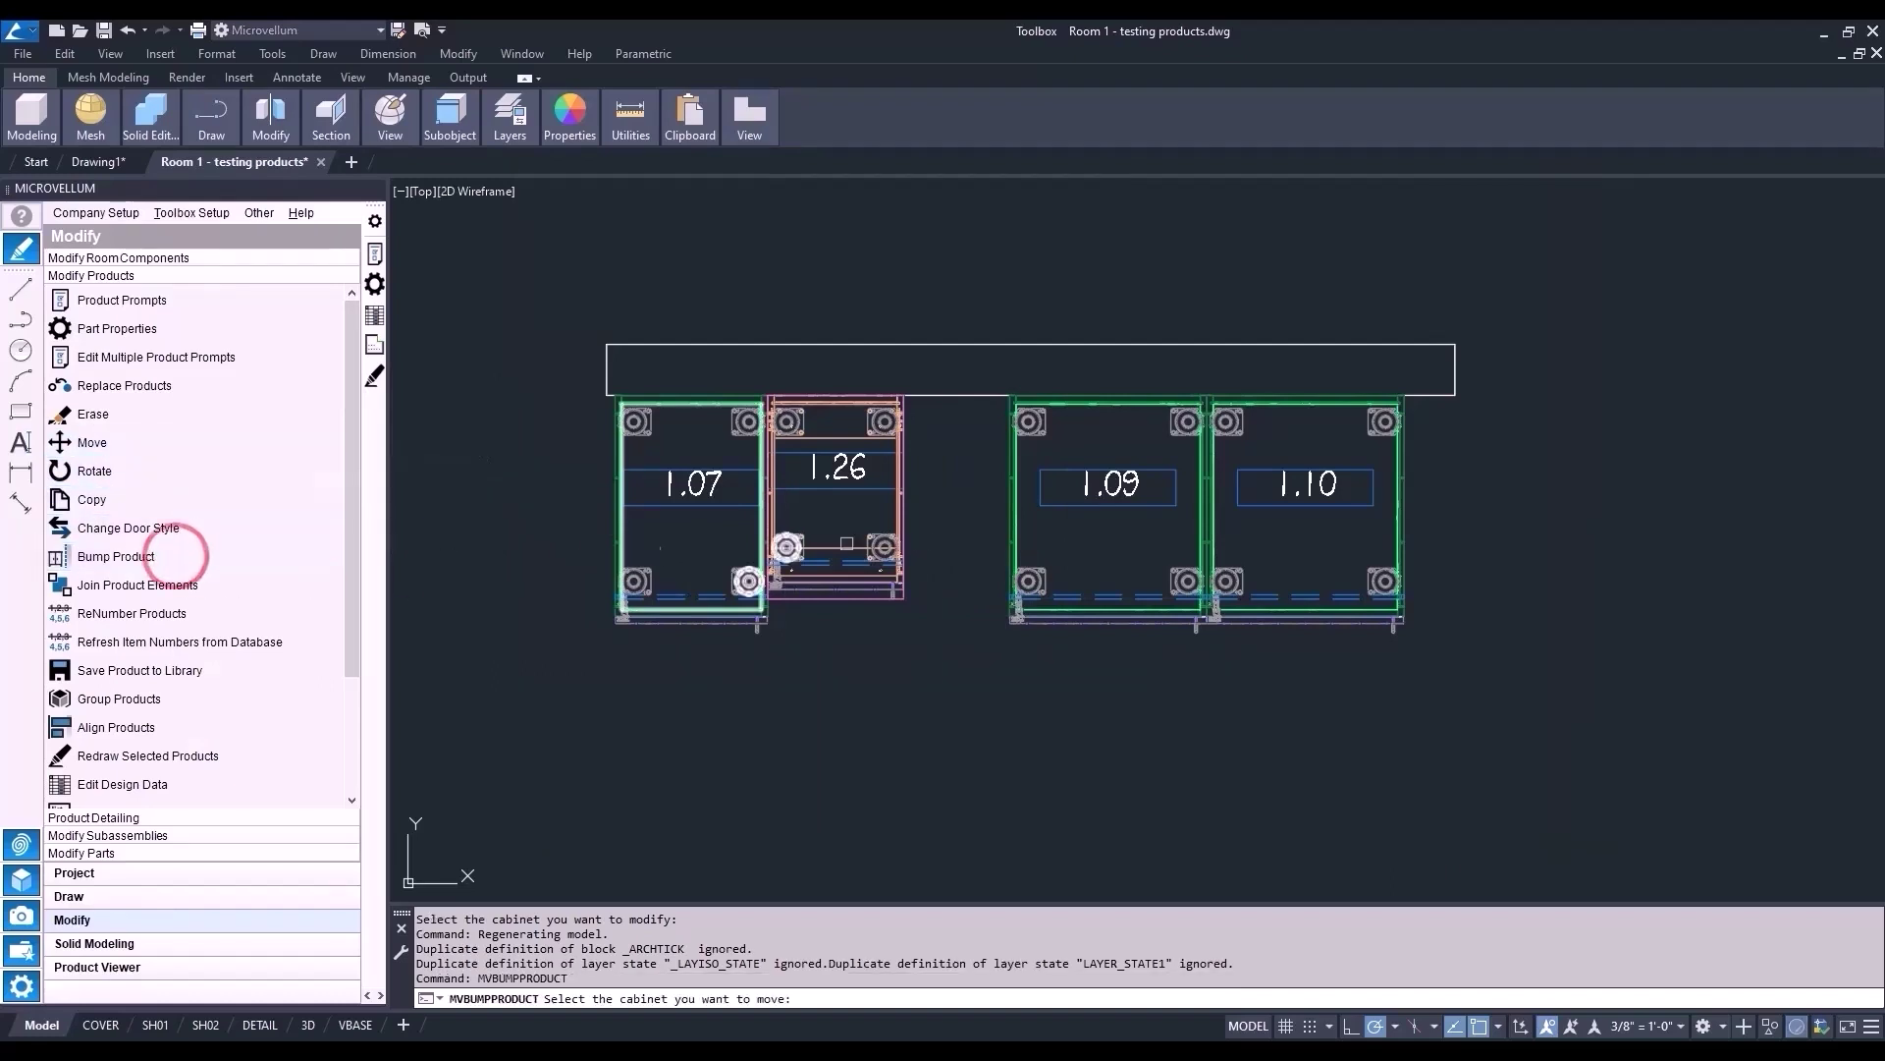
{"action": "left_click", "coordinate": [1059, 505]}
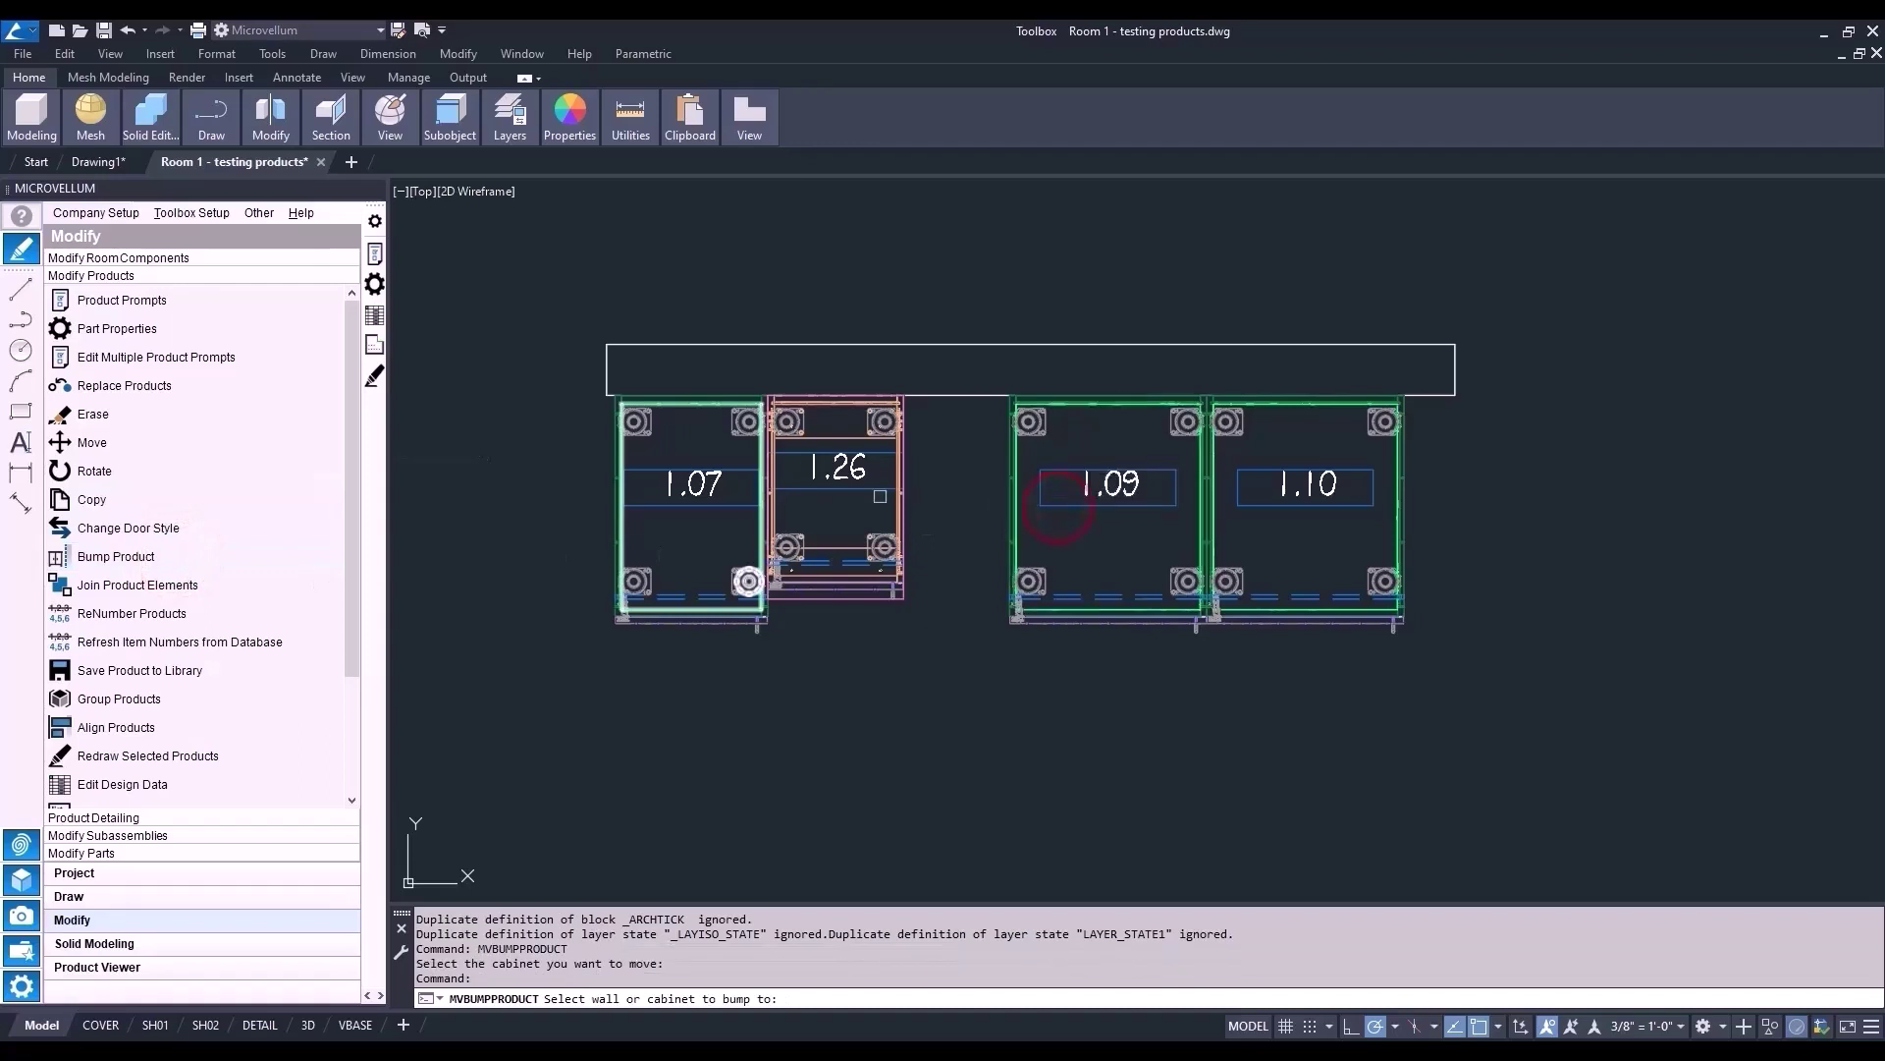
{"action": "left_click", "coordinate": [854, 490]}
{"action": "middle_click_drag", "start_coordinate": [1011, 753], "coordinate": [987, 746]}
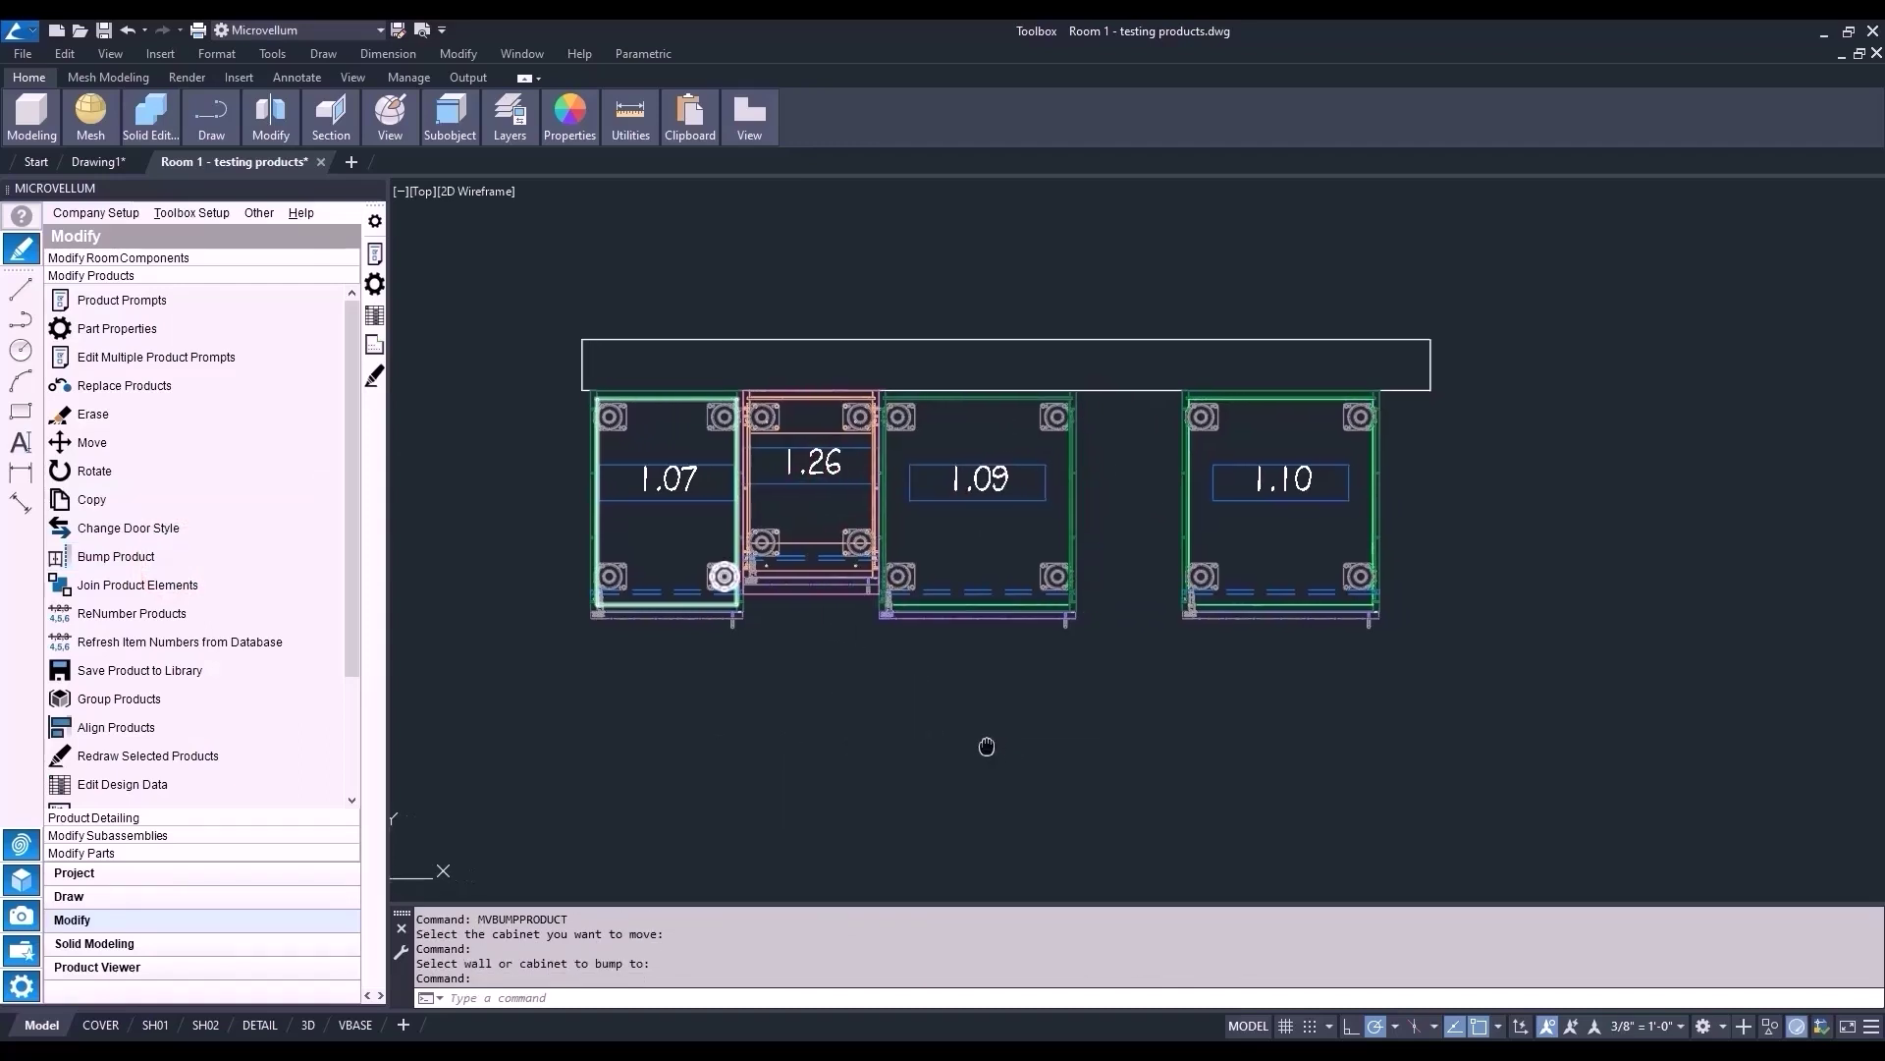
{"action": "left_click", "coordinate": [157, 556]}
{"action": "left_click", "coordinate": [1235, 491]}
{"action": "left_click", "coordinate": [987, 503]}
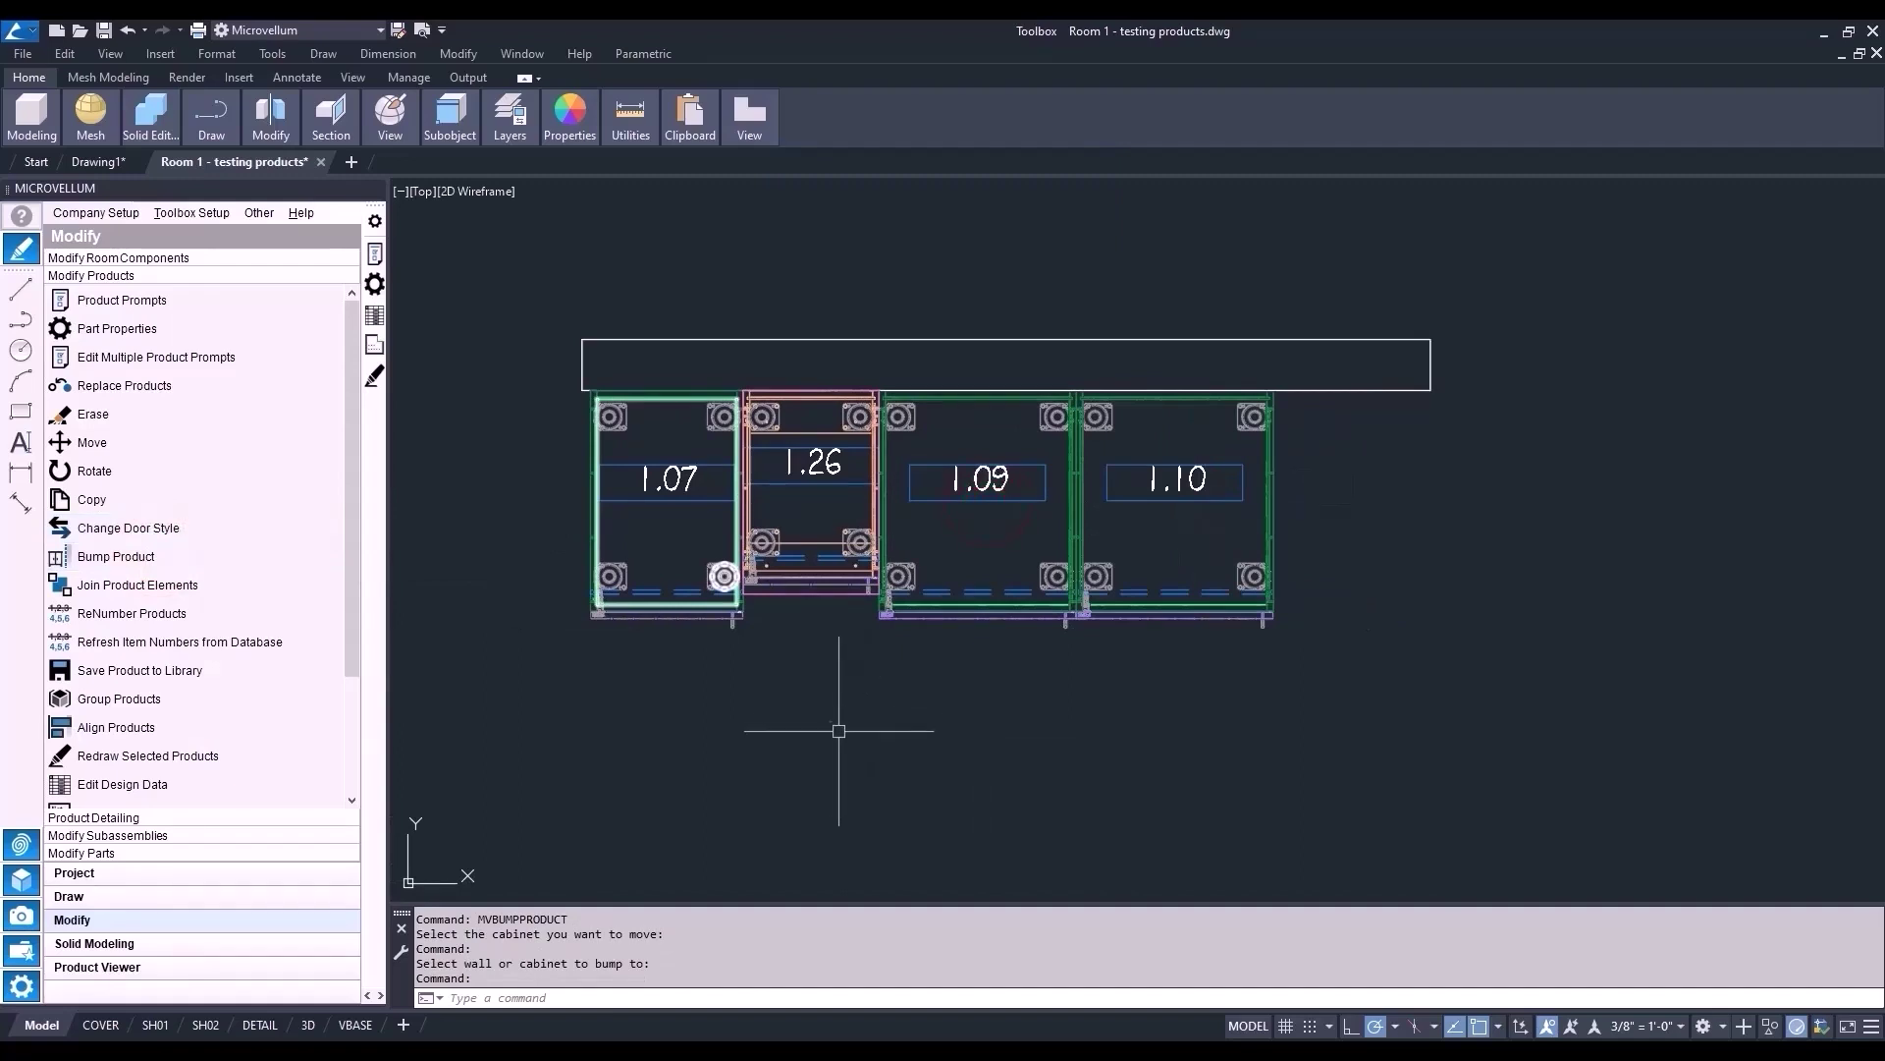
- Erase cabinets 1.12 and 1.14 from the rotated run on the second straight wall
{"action": "scroll", "coordinate": [751, 698], "scroll_direction": "down", "scroll_amount": 4}
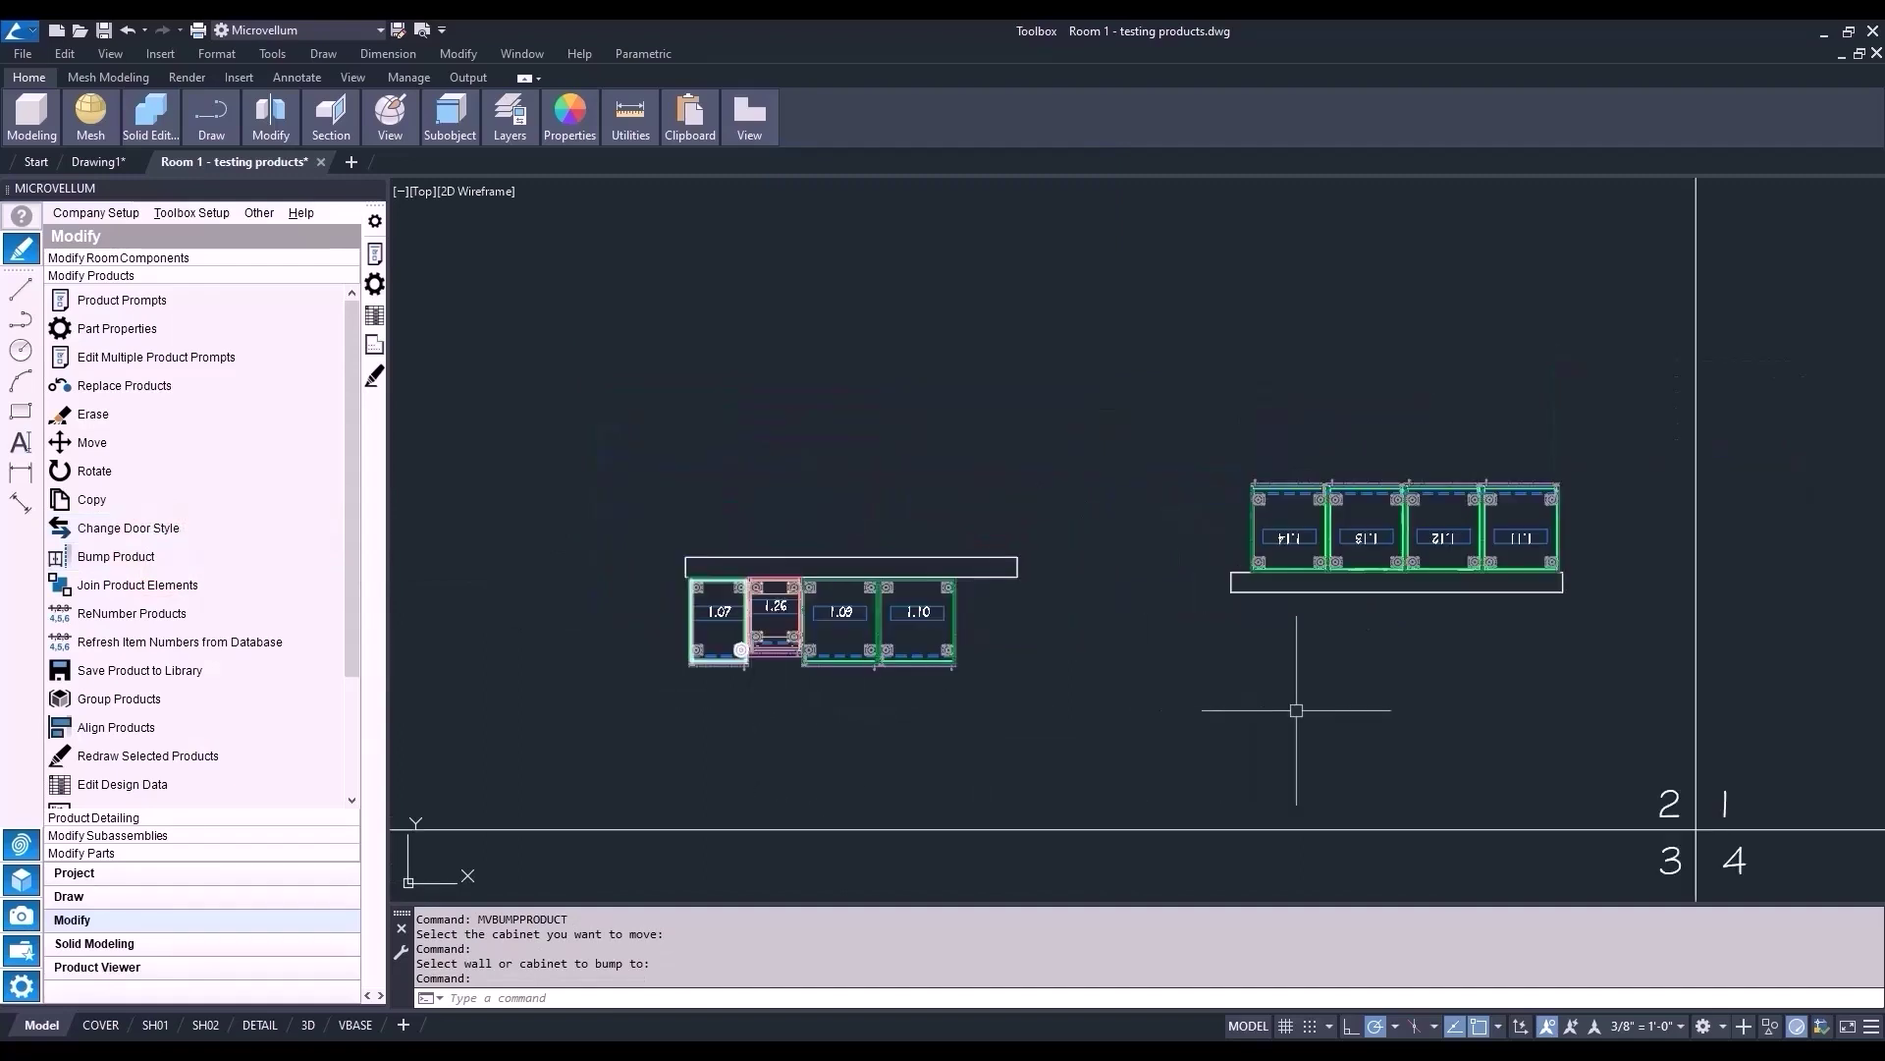
{"action": "middle_click_drag", "start_coordinate": [1297, 710], "coordinate": [1015, 742]}
{"action": "scroll", "coordinate": [1156, 545], "scroll_direction": "up", "scroll_amount": 2}
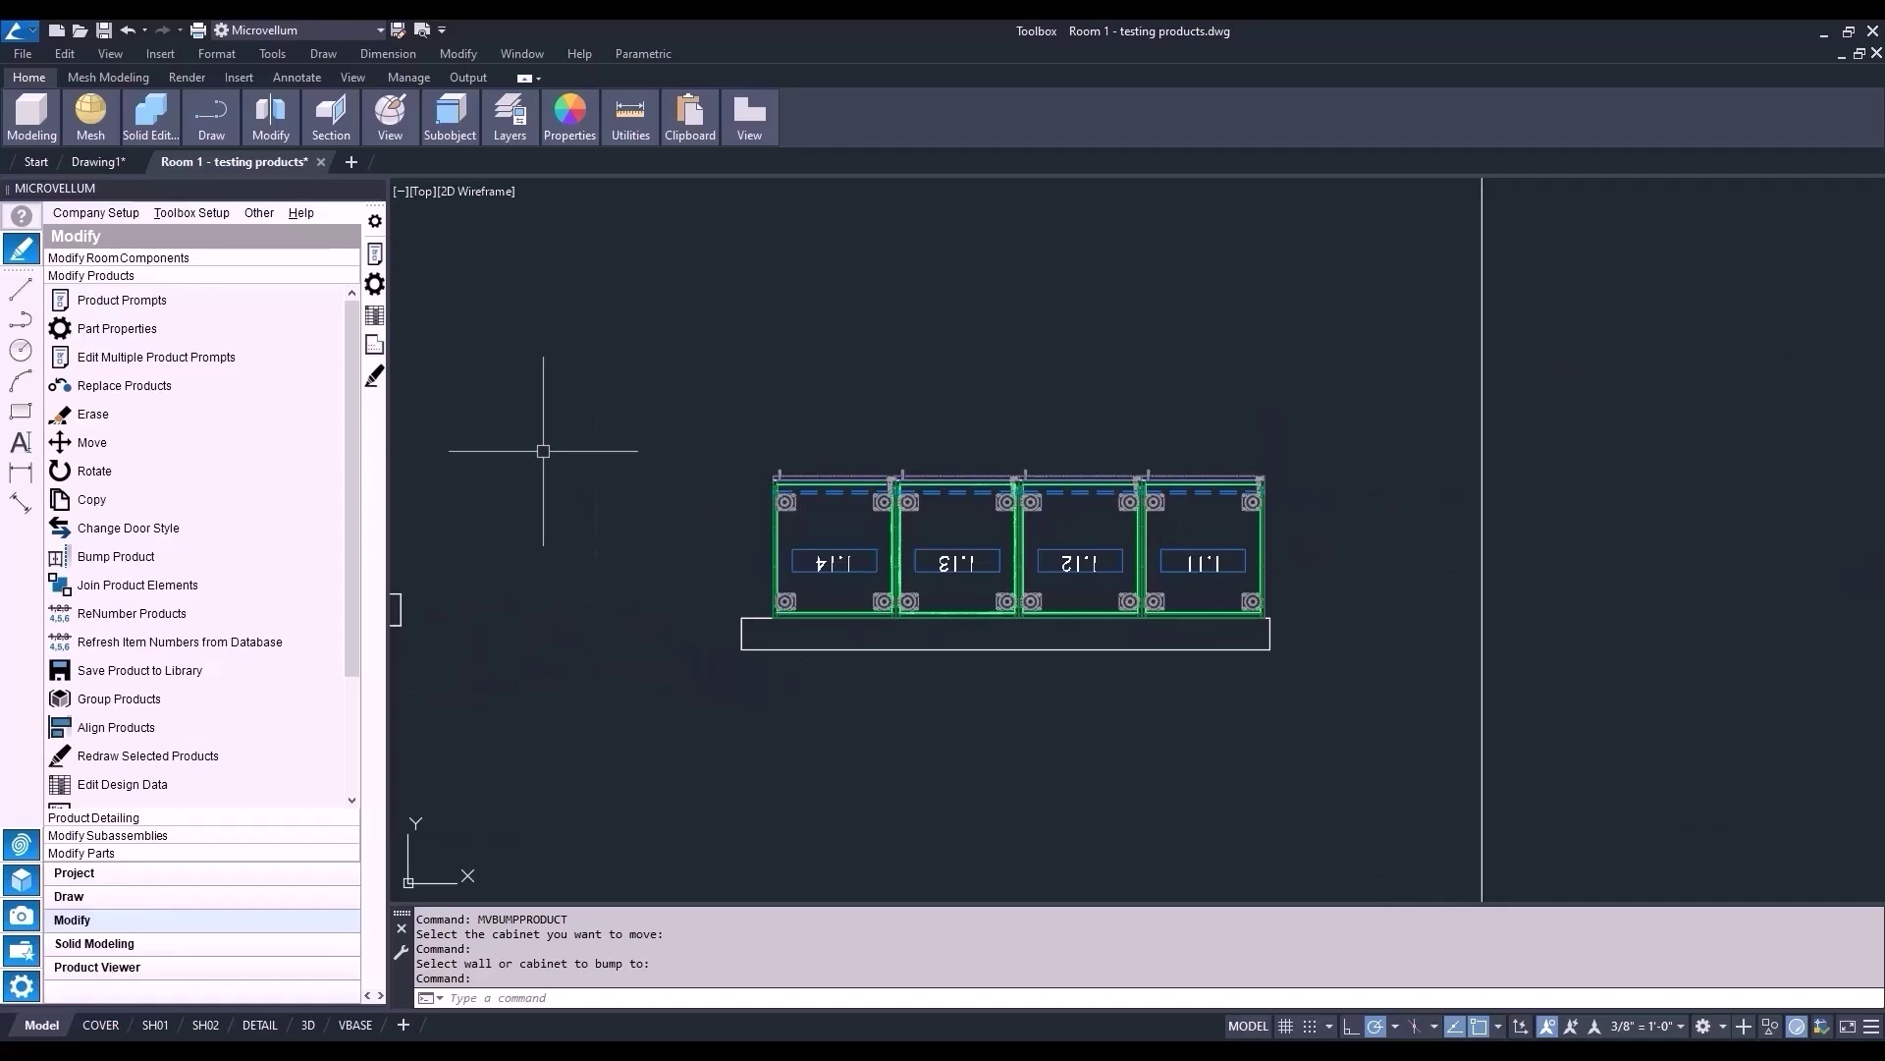
{"action": "left_click", "coordinate": [209, 416]}
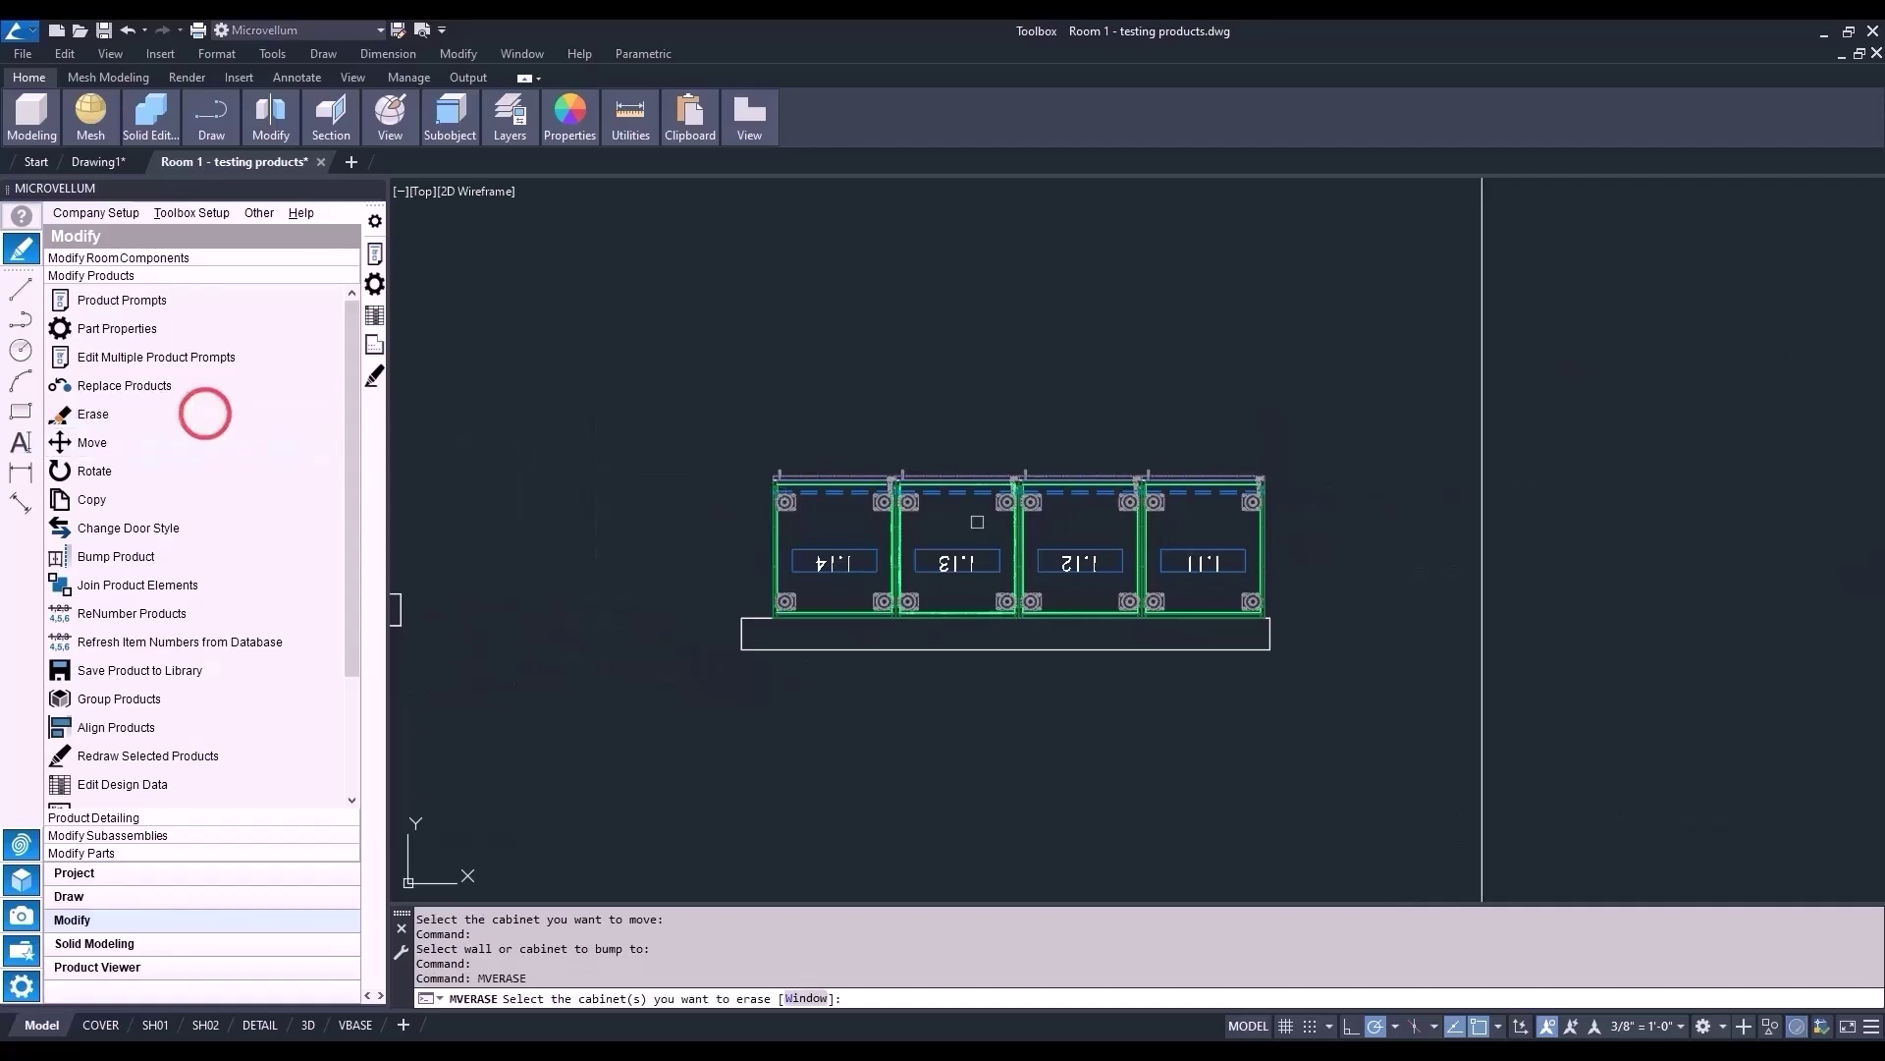
{"action": "left_click", "coordinate": [1085, 535]}
{"action": "left_click", "coordinate": [834, 550]}
{"action": "right_click", "coordinate": [901, 686]}
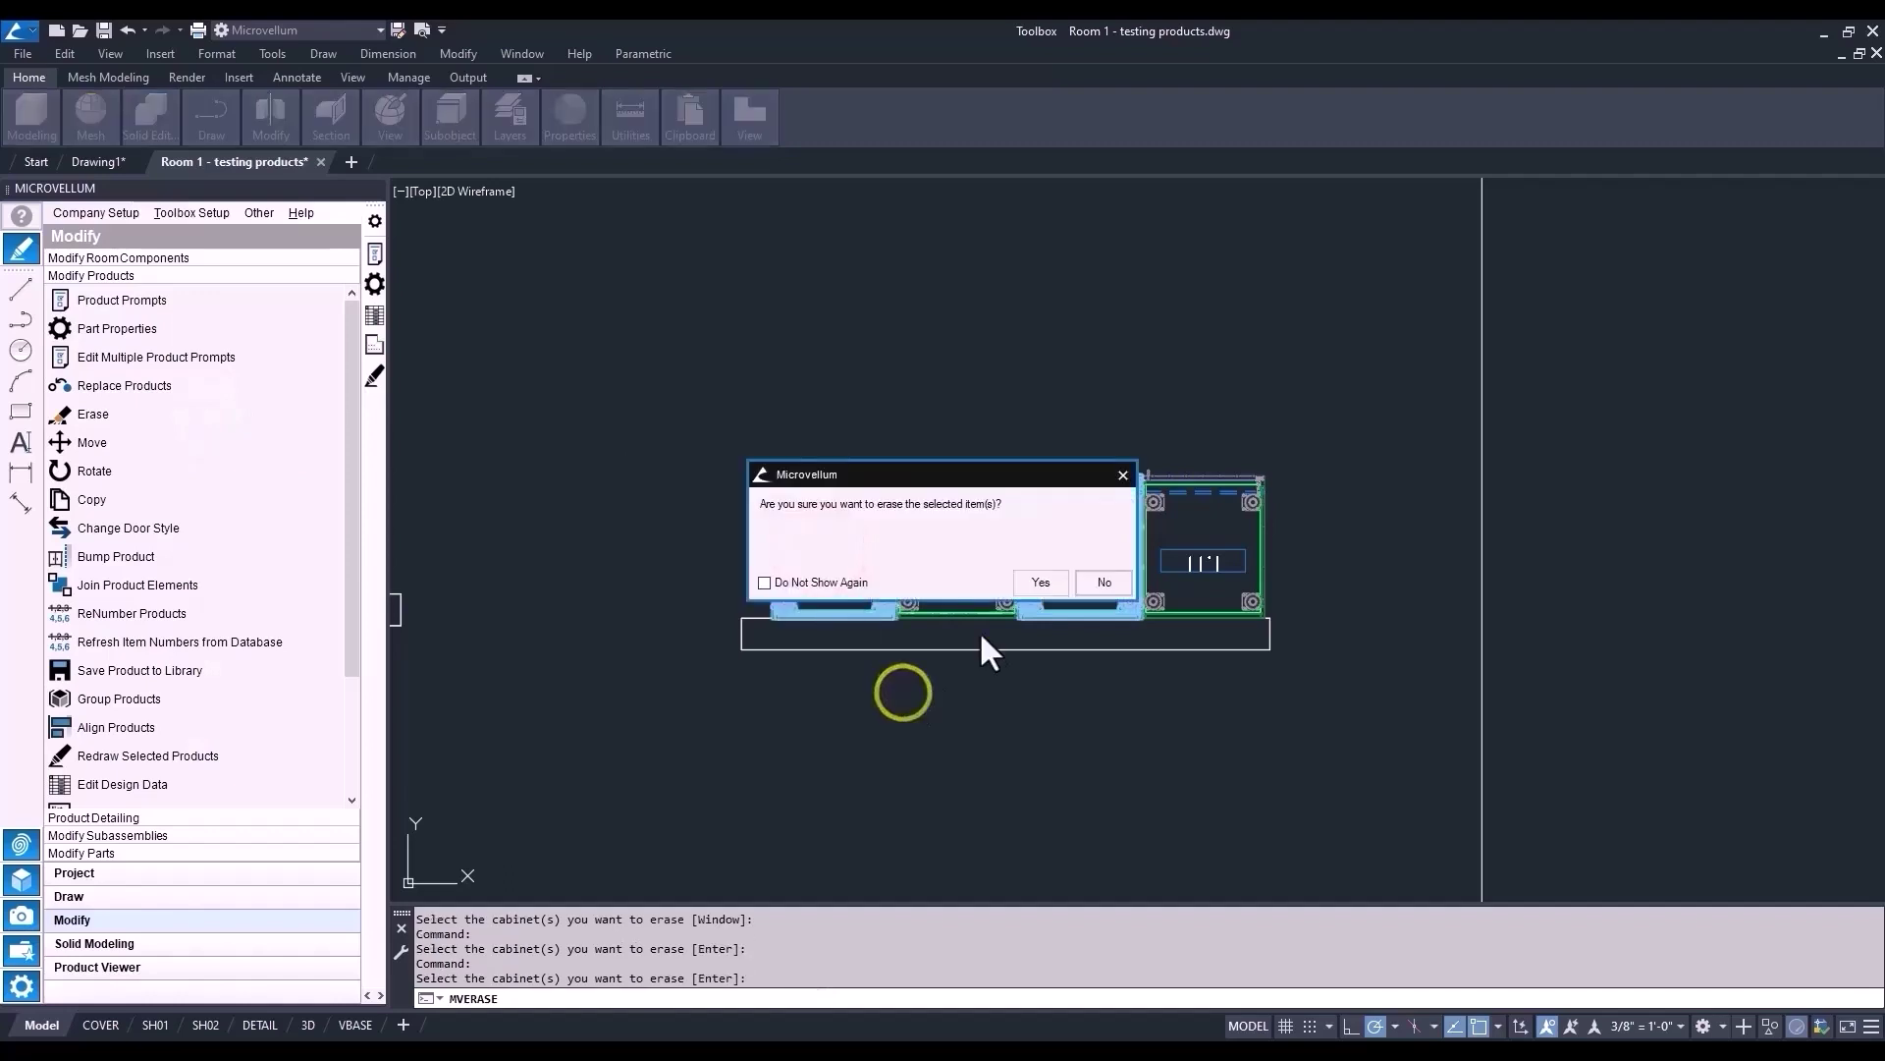
{"action": "left_click", "coordinate": [1035, 574]}
{"action": "key", "text": "Escape"}
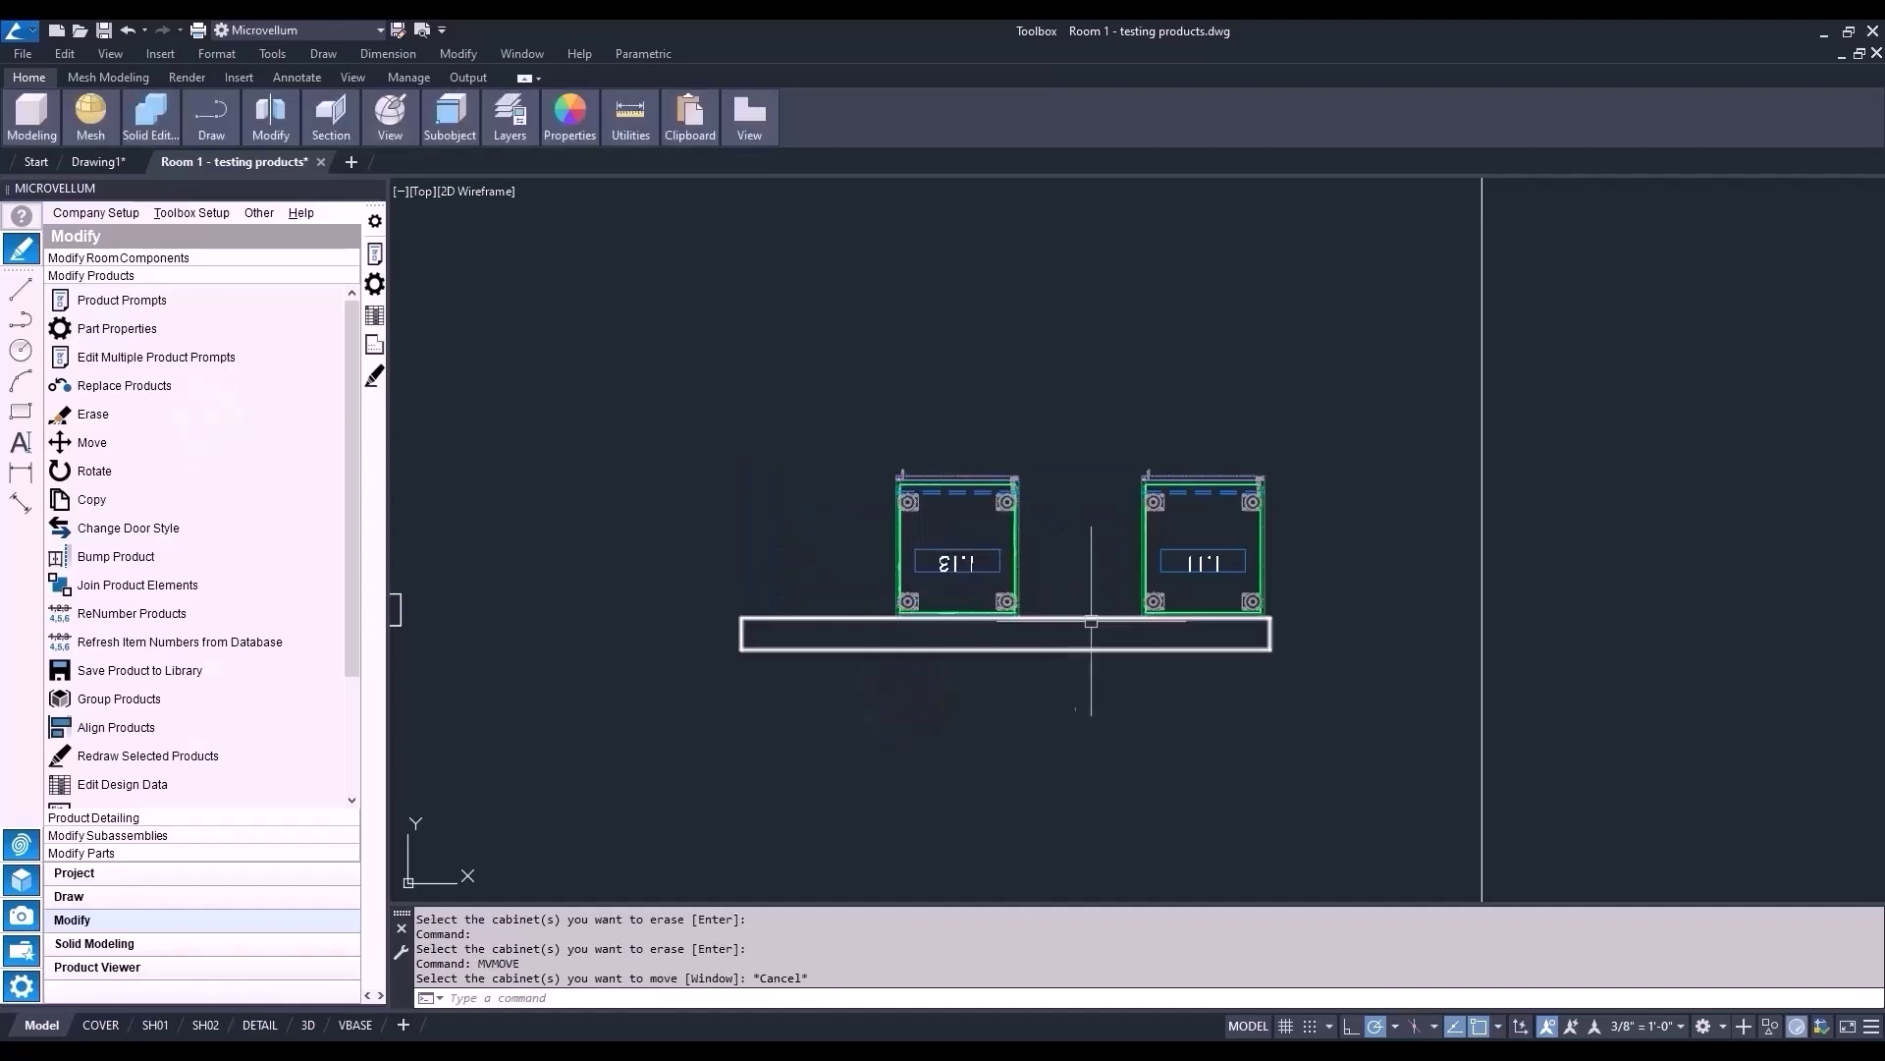
- Measure the gap between cabinets 1.13 and 1.11 with a linear dimension, without placing the dimension
{"action": "key", "text": "d"}
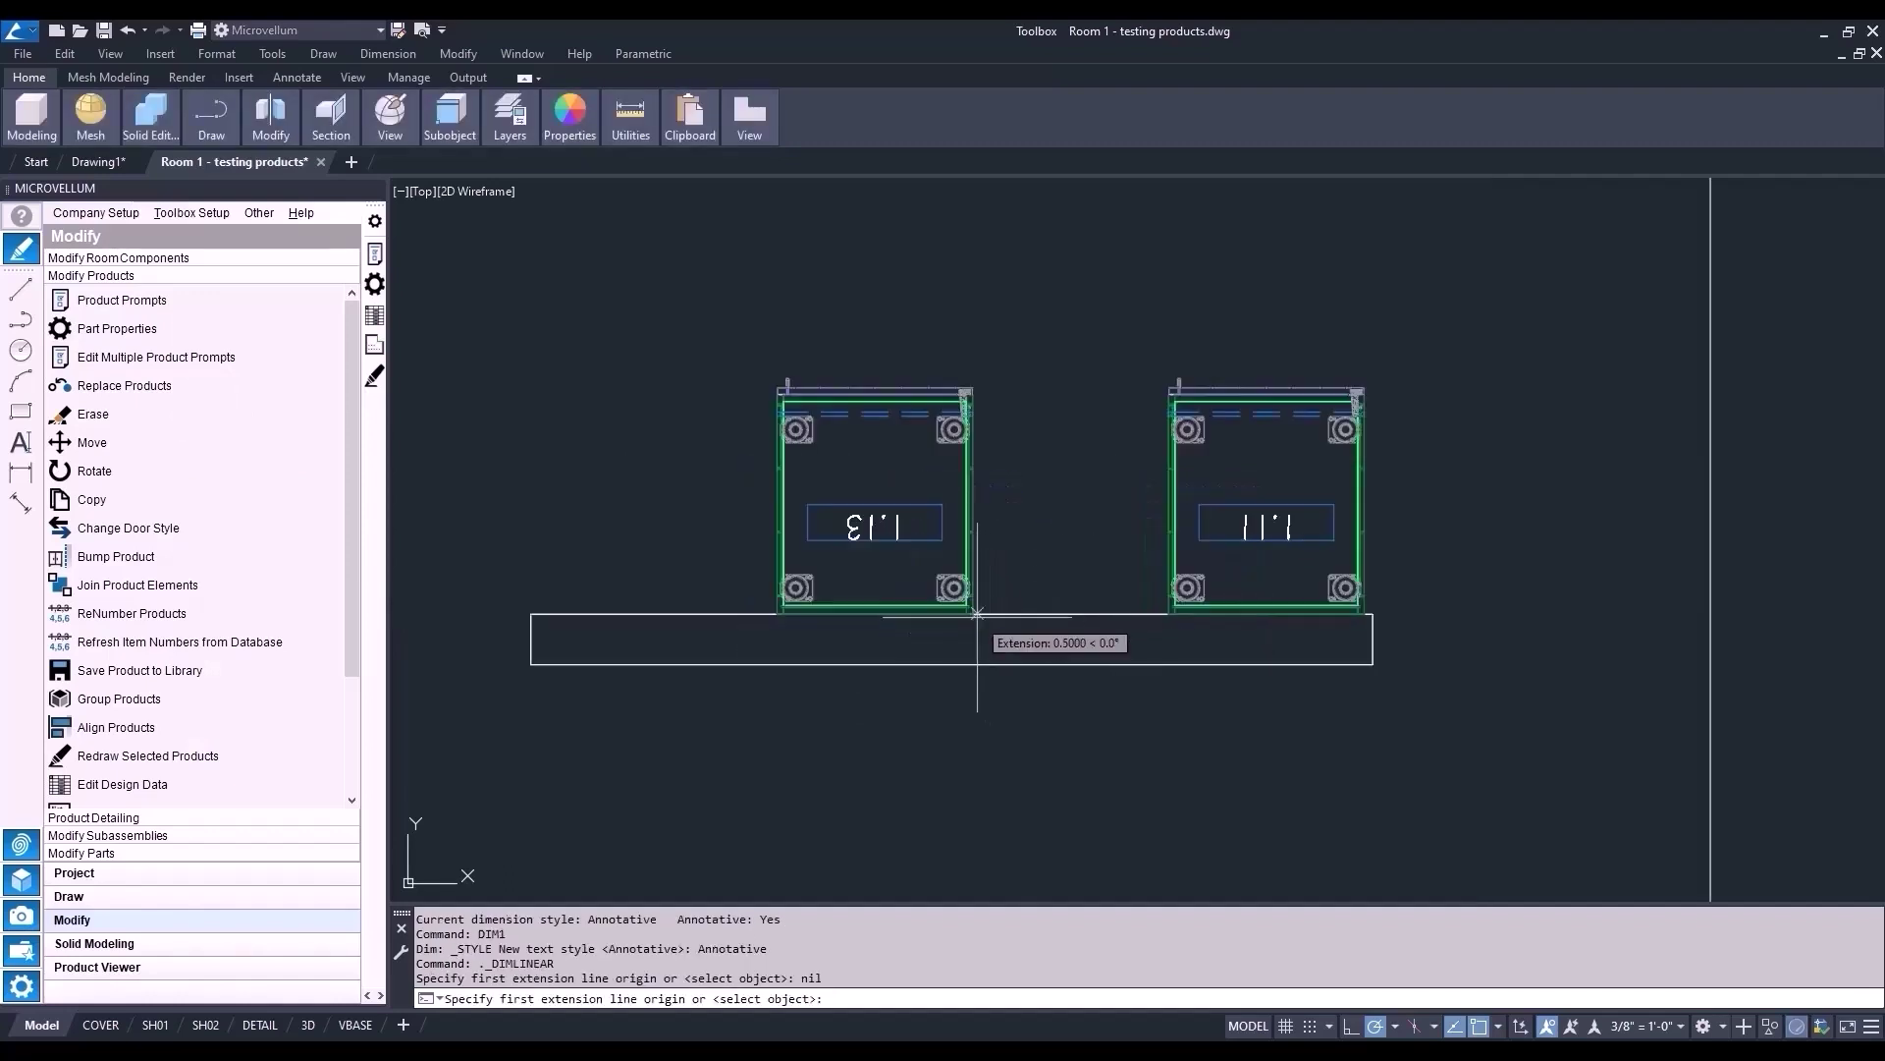
{"action": "scroll", "coordinate": [1017, 616], "scroll_direction": "up", "scroll_amount": 6}
{"action": "left_click", "coordinate": [962, 616]}
{"action": "left_click", "coordinate": [1460, 615]}
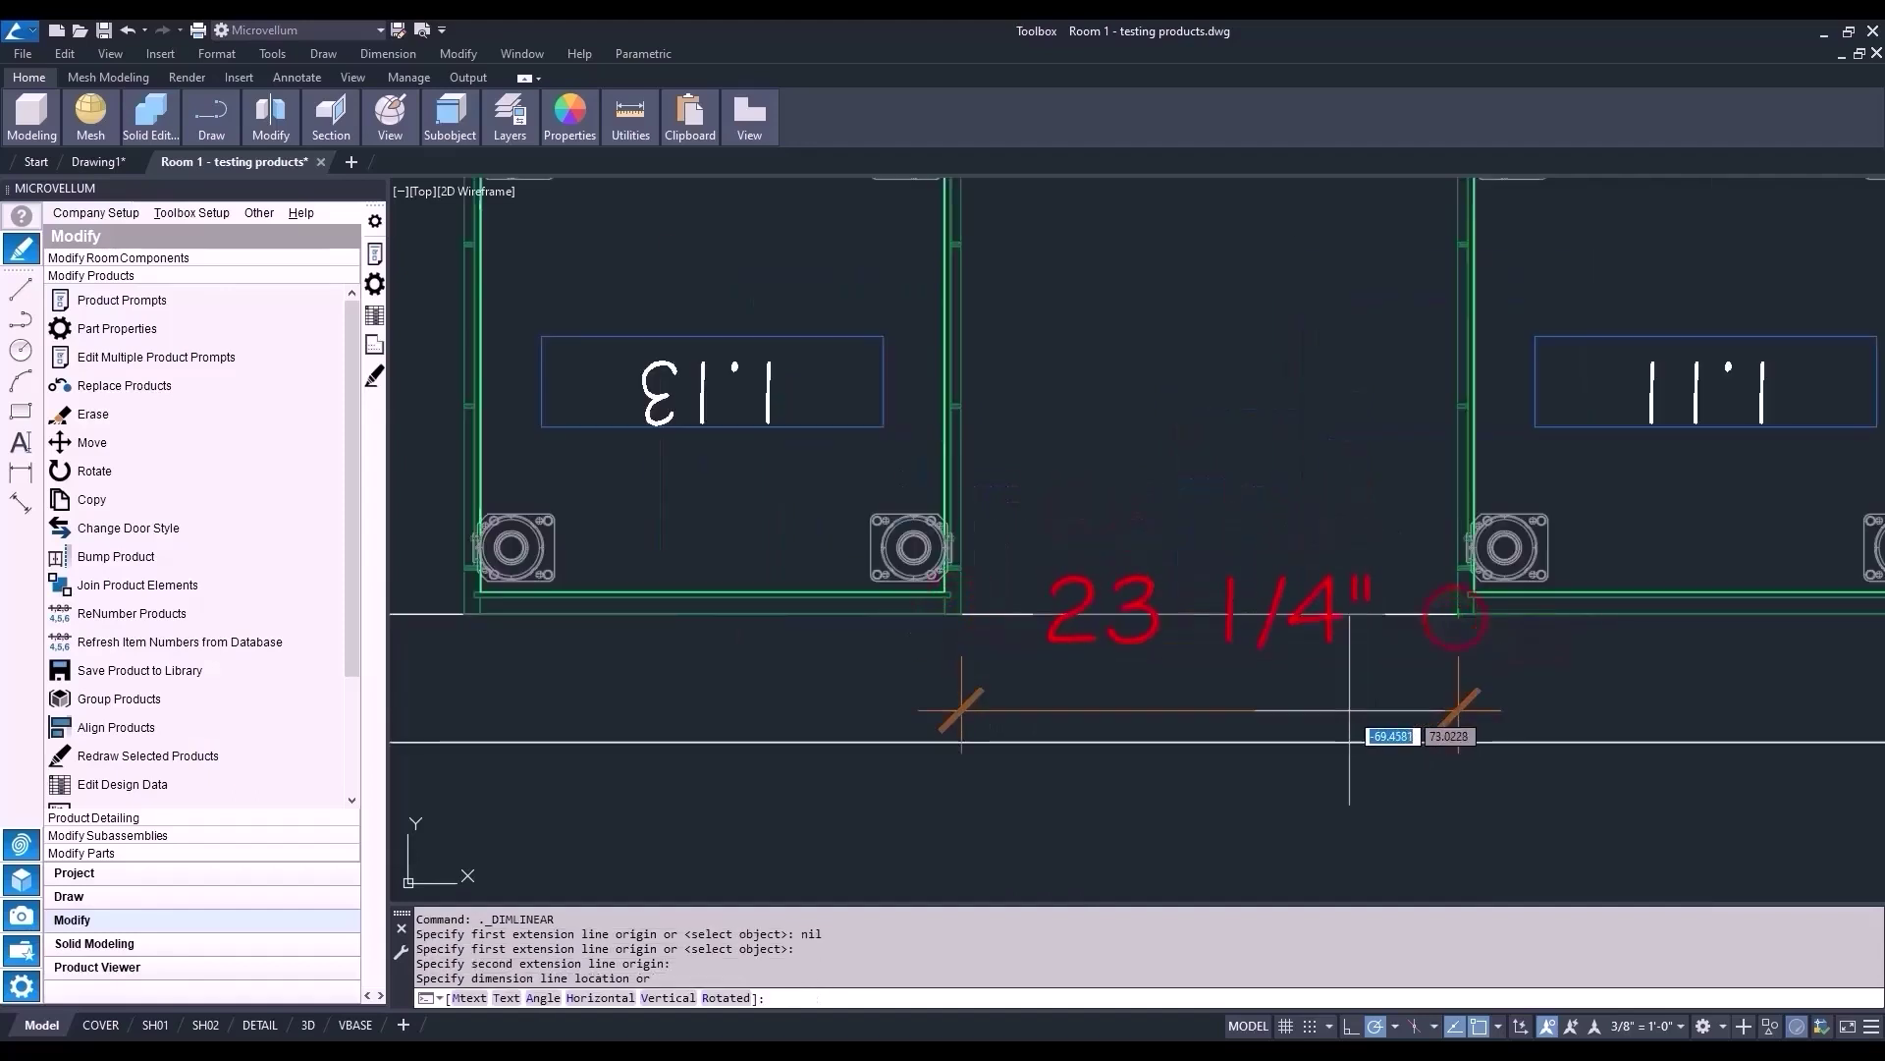
{"action": "key", "text": "Escape"}
{"action": "scroll", "coordinate": [1348, 708], "scroll_direction": "down", "scroll_amount": 4}
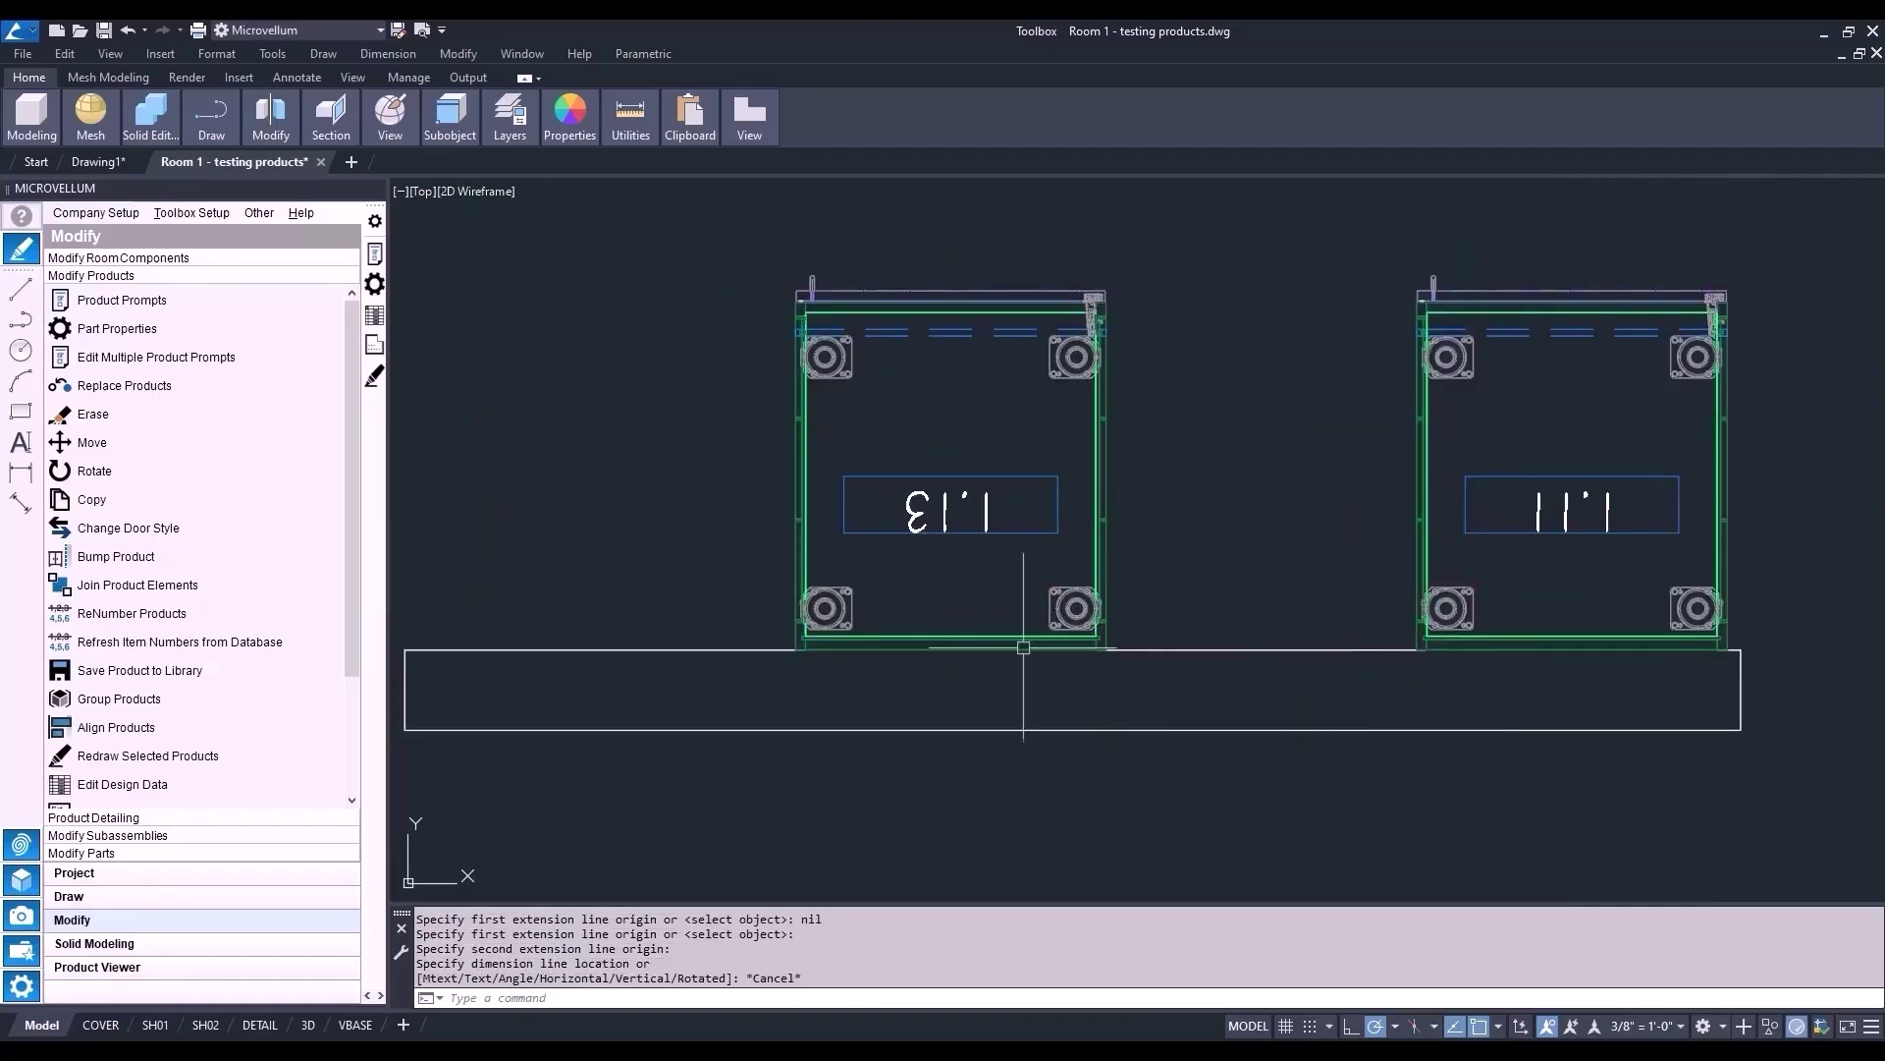
- Move cabinet 1.13 along the wall by 5, away from cabinet 1.11
{"action": "left_click", "coordinate": [191, 444]}
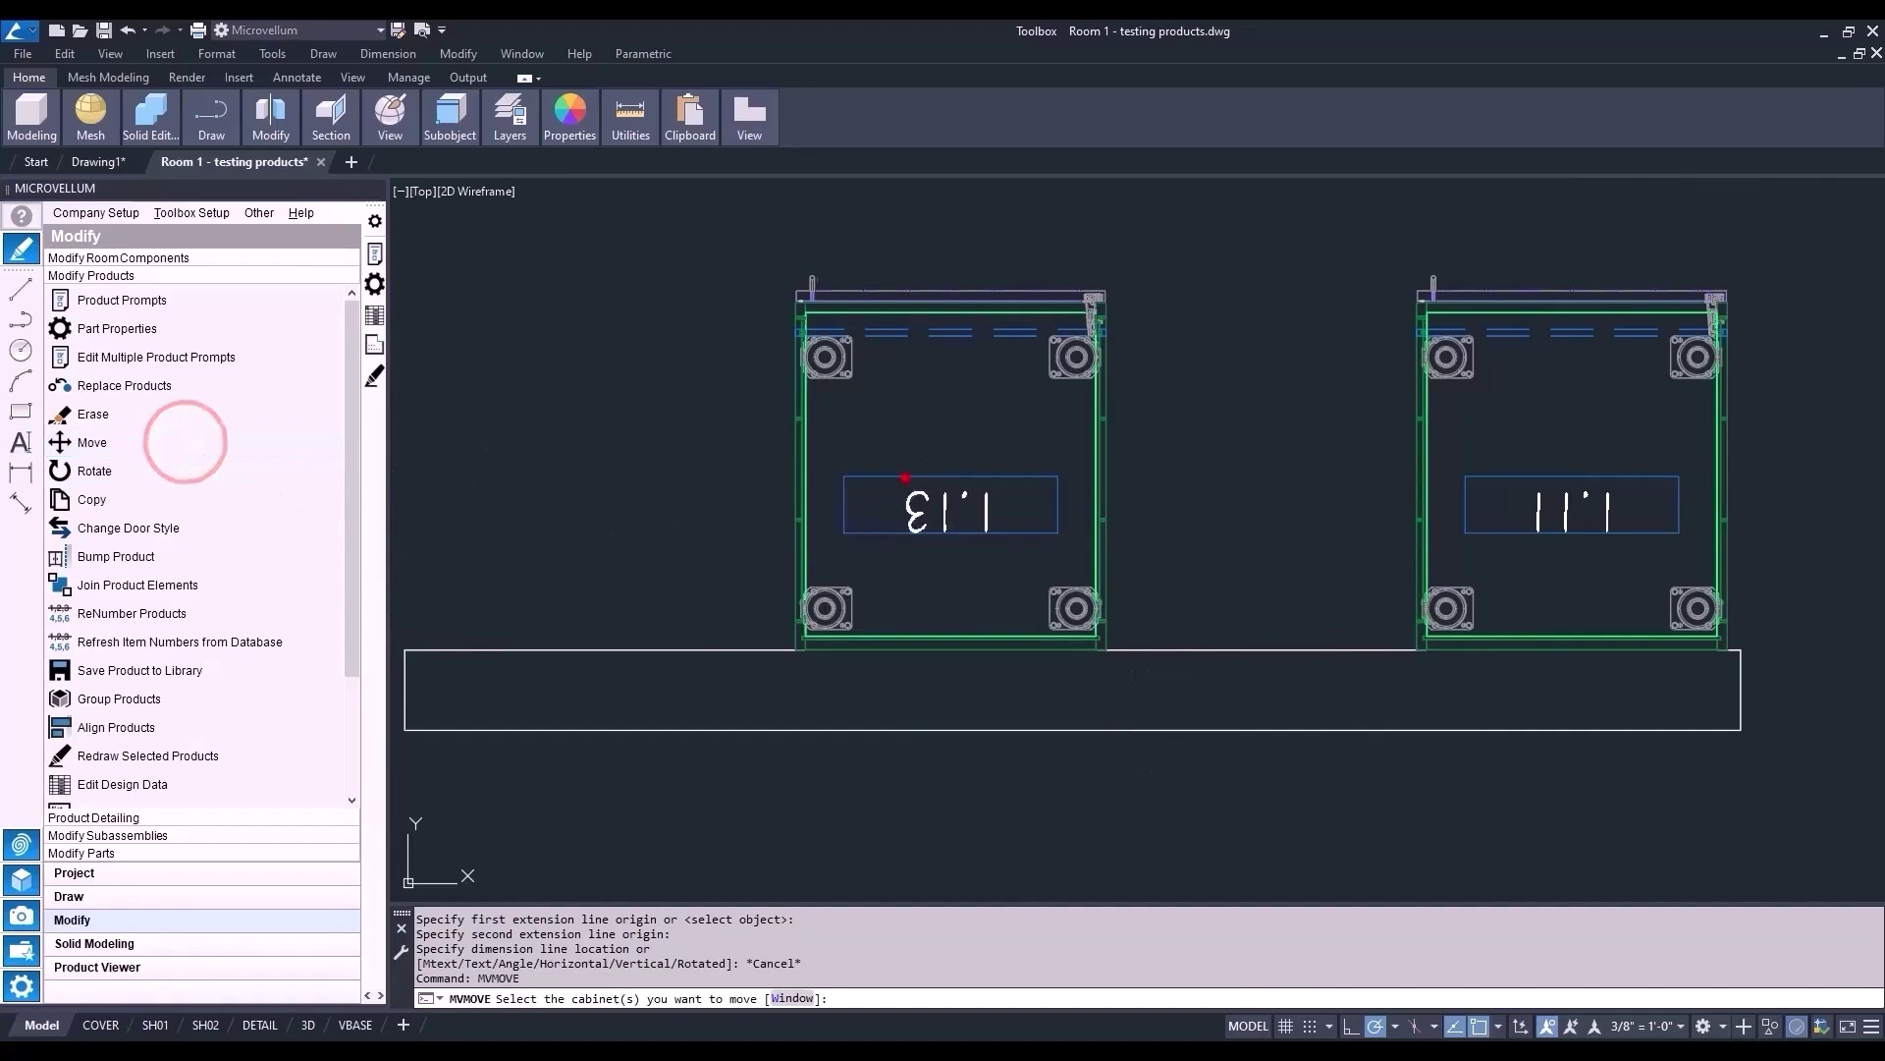
{"action": "right_click", "coordinate": [1140, 459]}
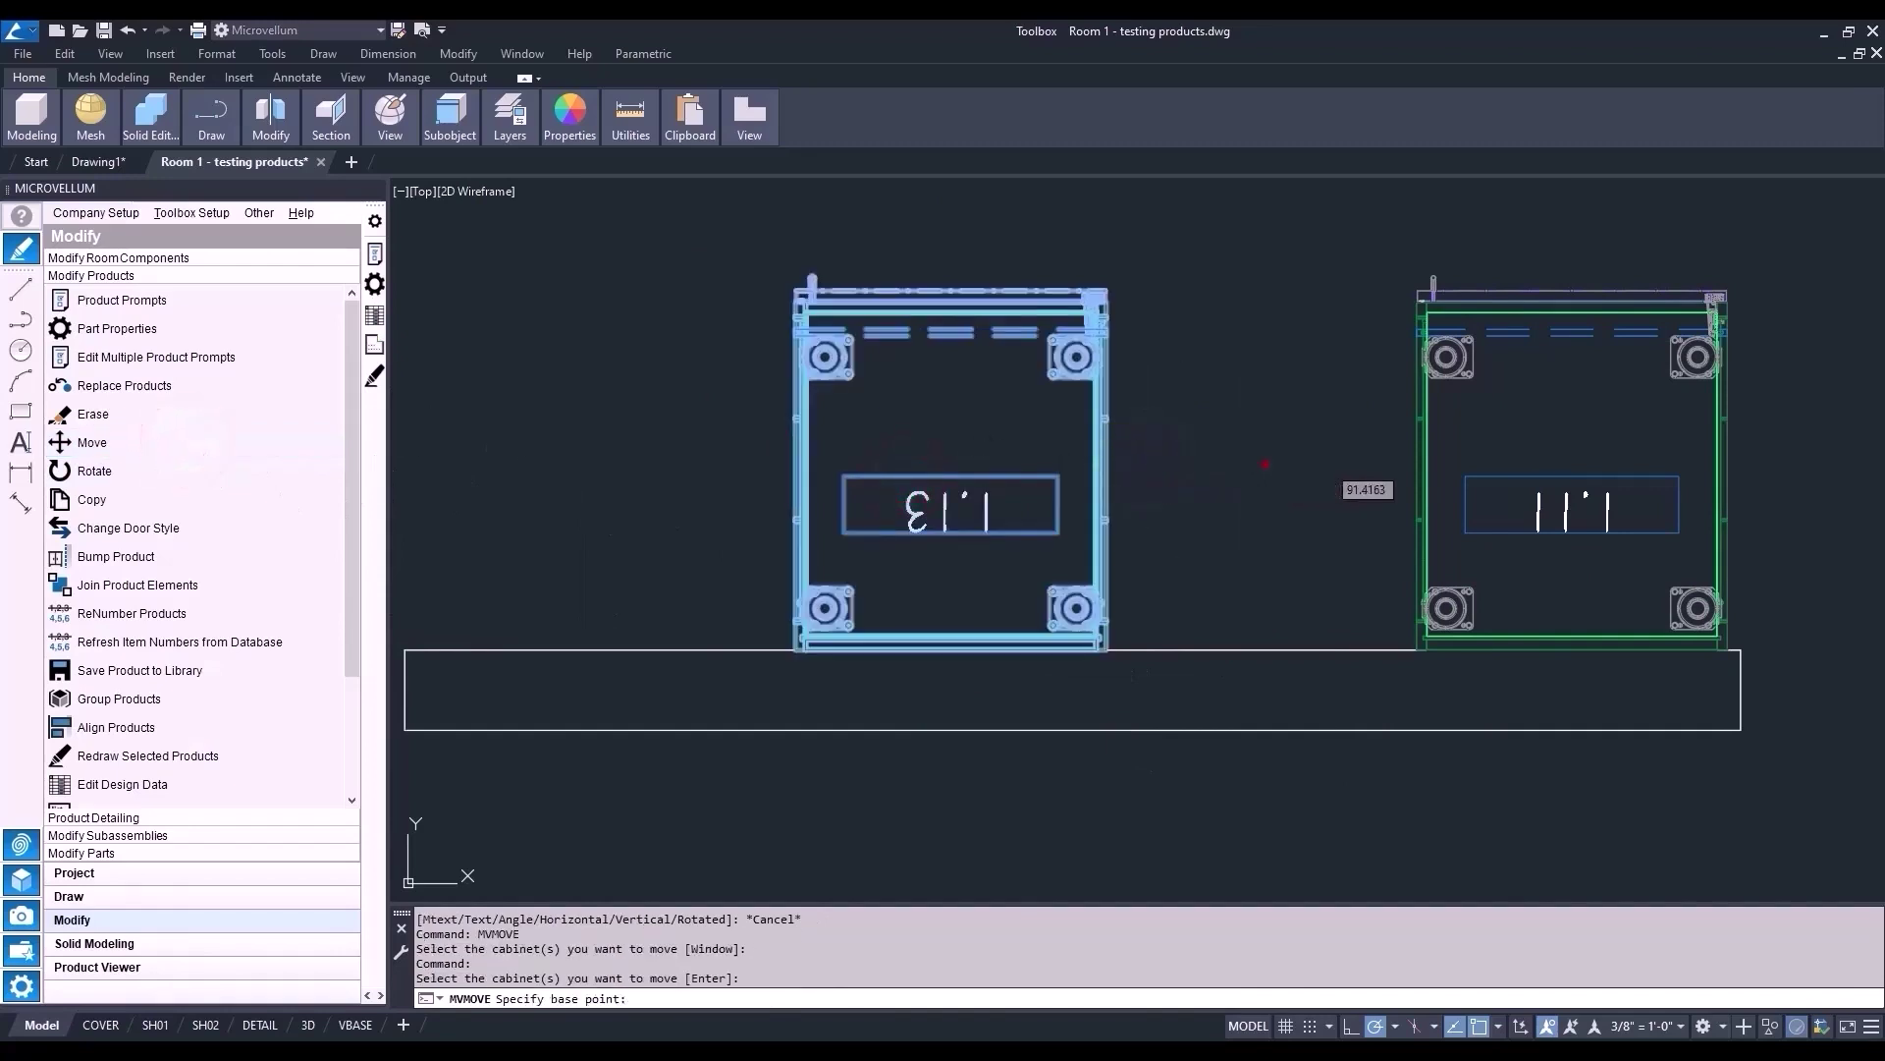
{"action": "left_click", "coordinate": [1267, 464]}
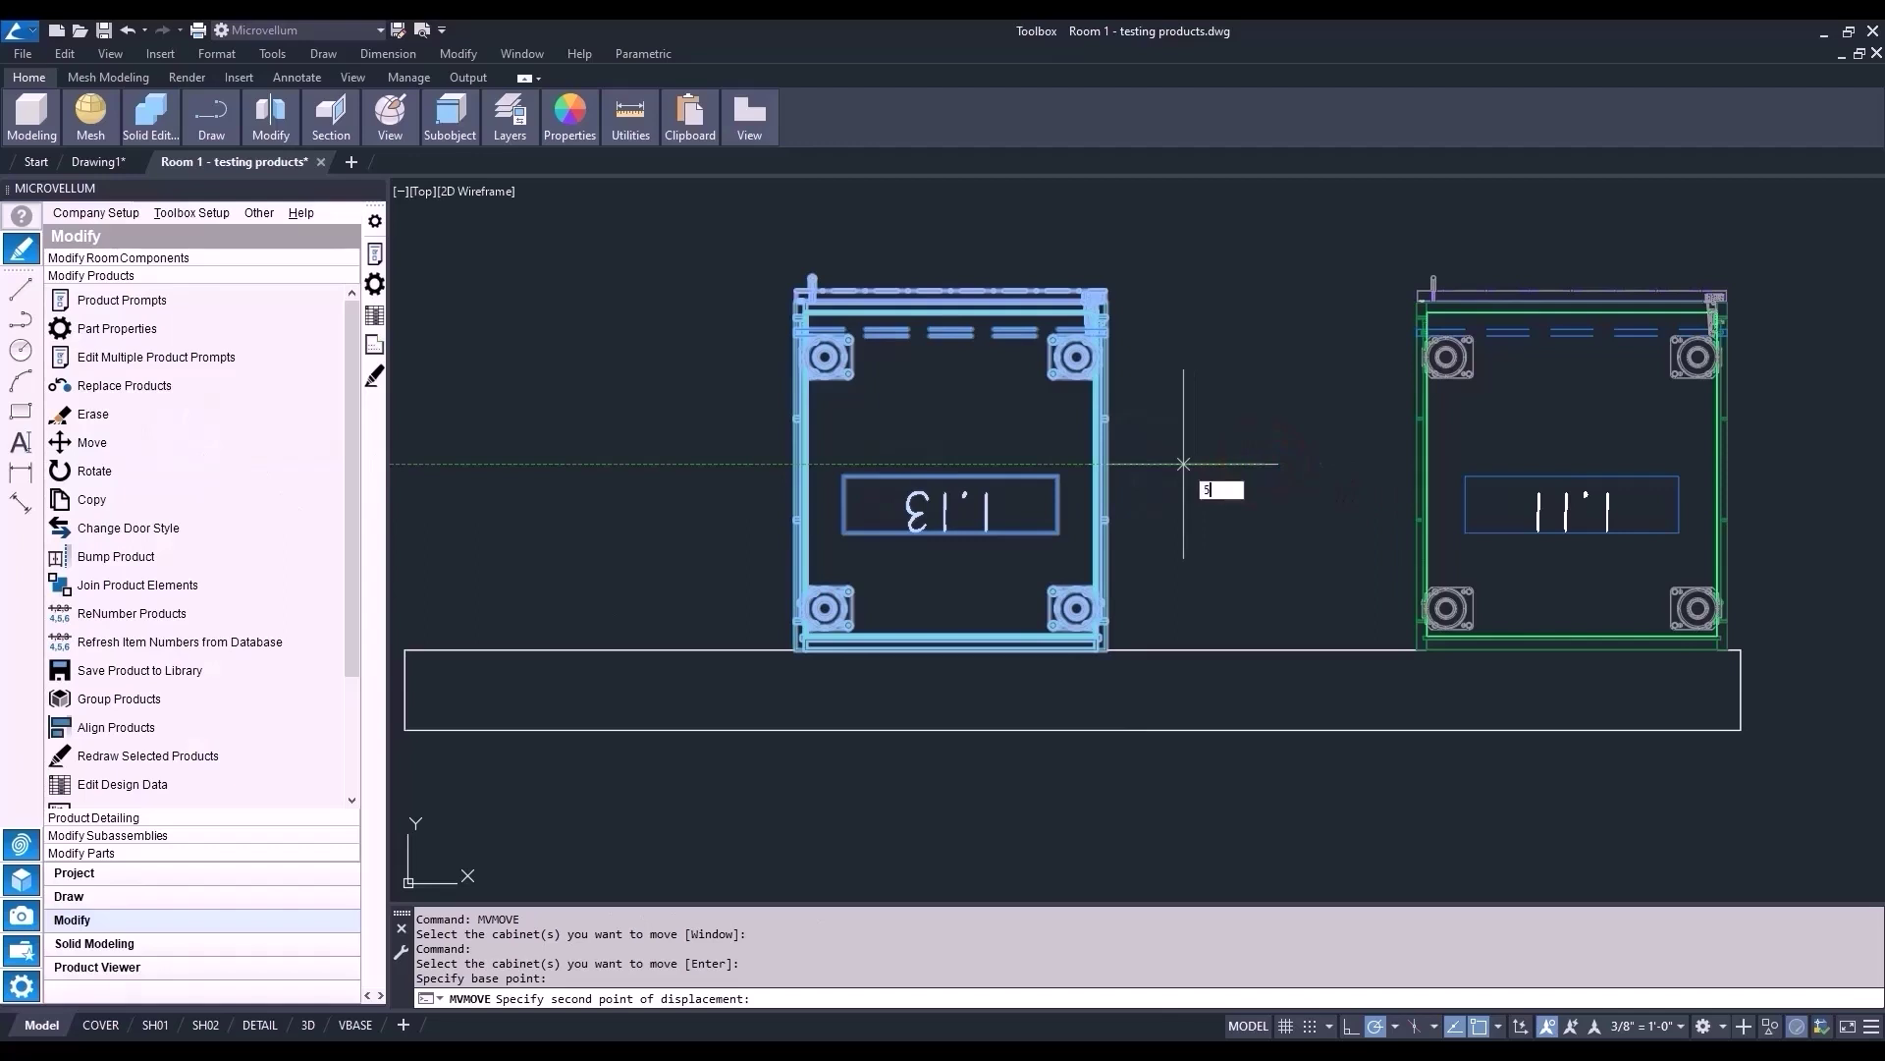
{"action": "key", "text": "Return"}
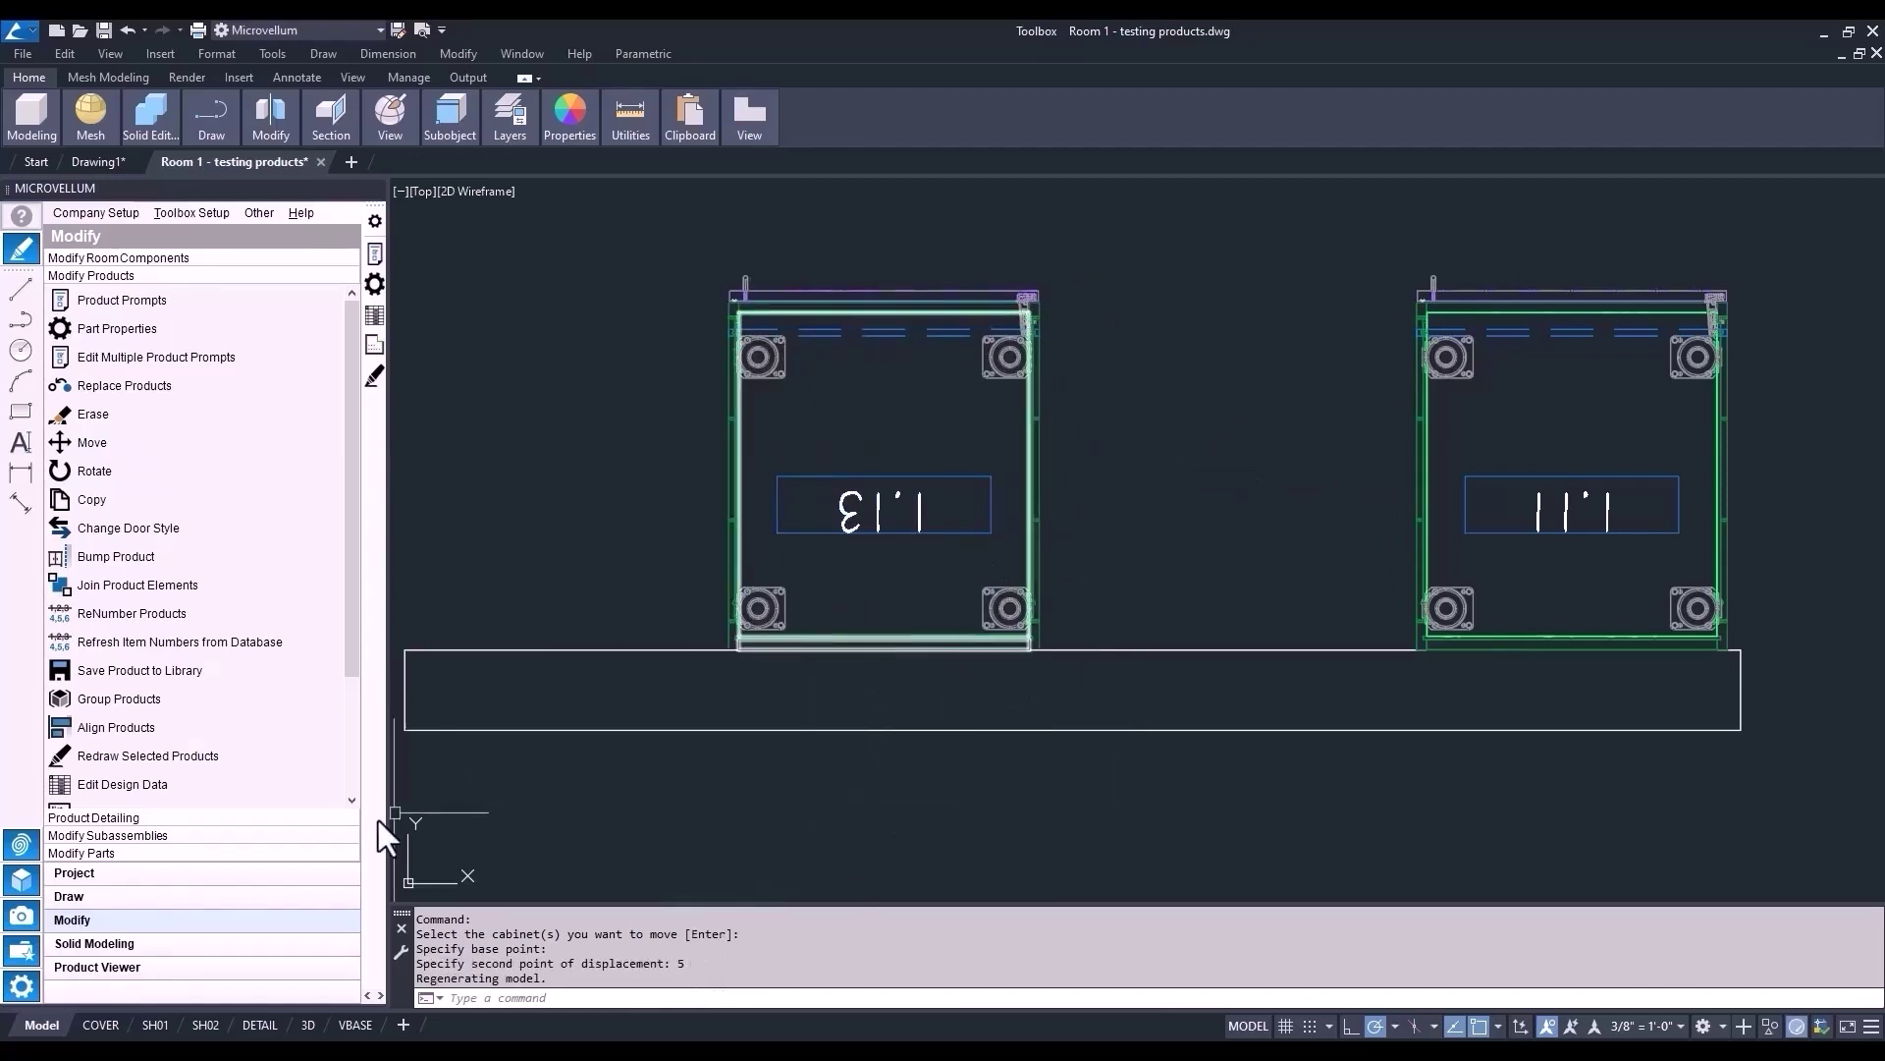
- Place a Base 2 Door cabinet next to cabinet 1.11 on the side facing cabinet 1.13, entering a new width in its prompts
{"action": "left_click", "coordinate": [209, 894]}
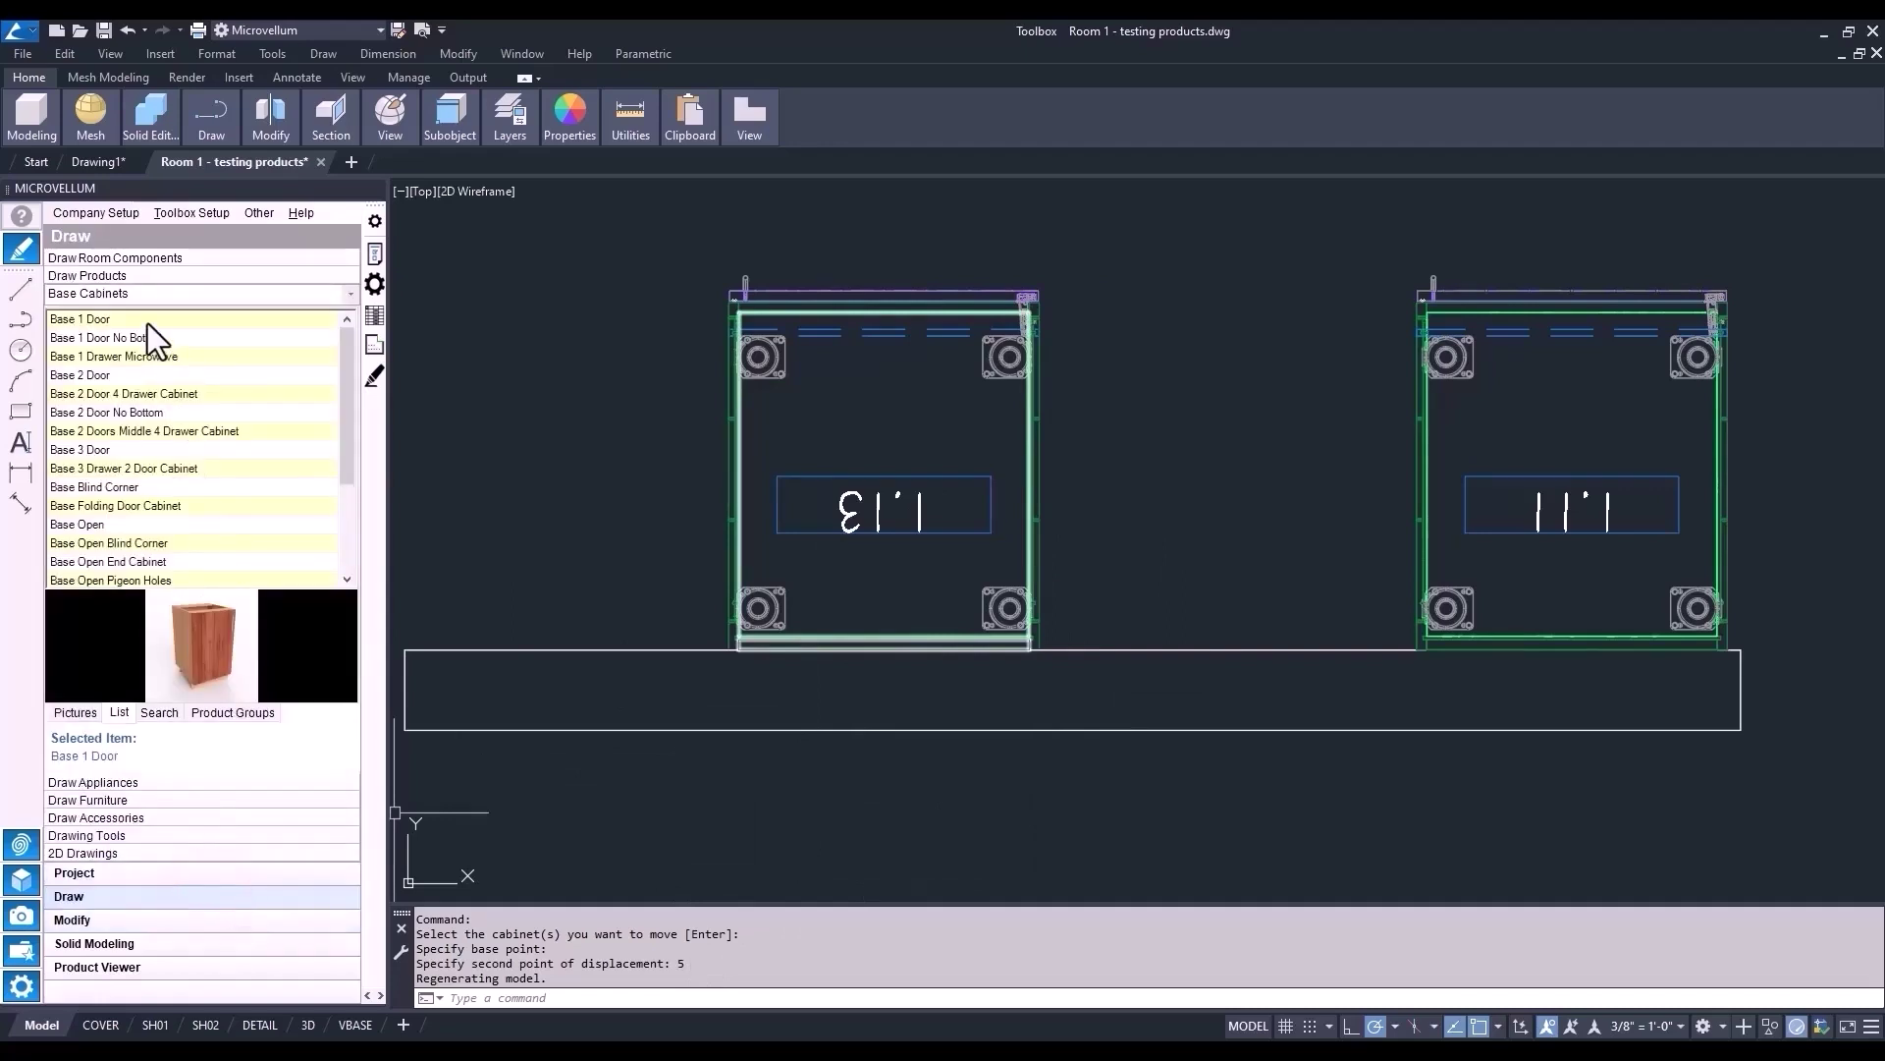
{"action": "left_click", "coordinate": [143, 375]}
{"action": "right_click", "coordinate": [143, 375]}
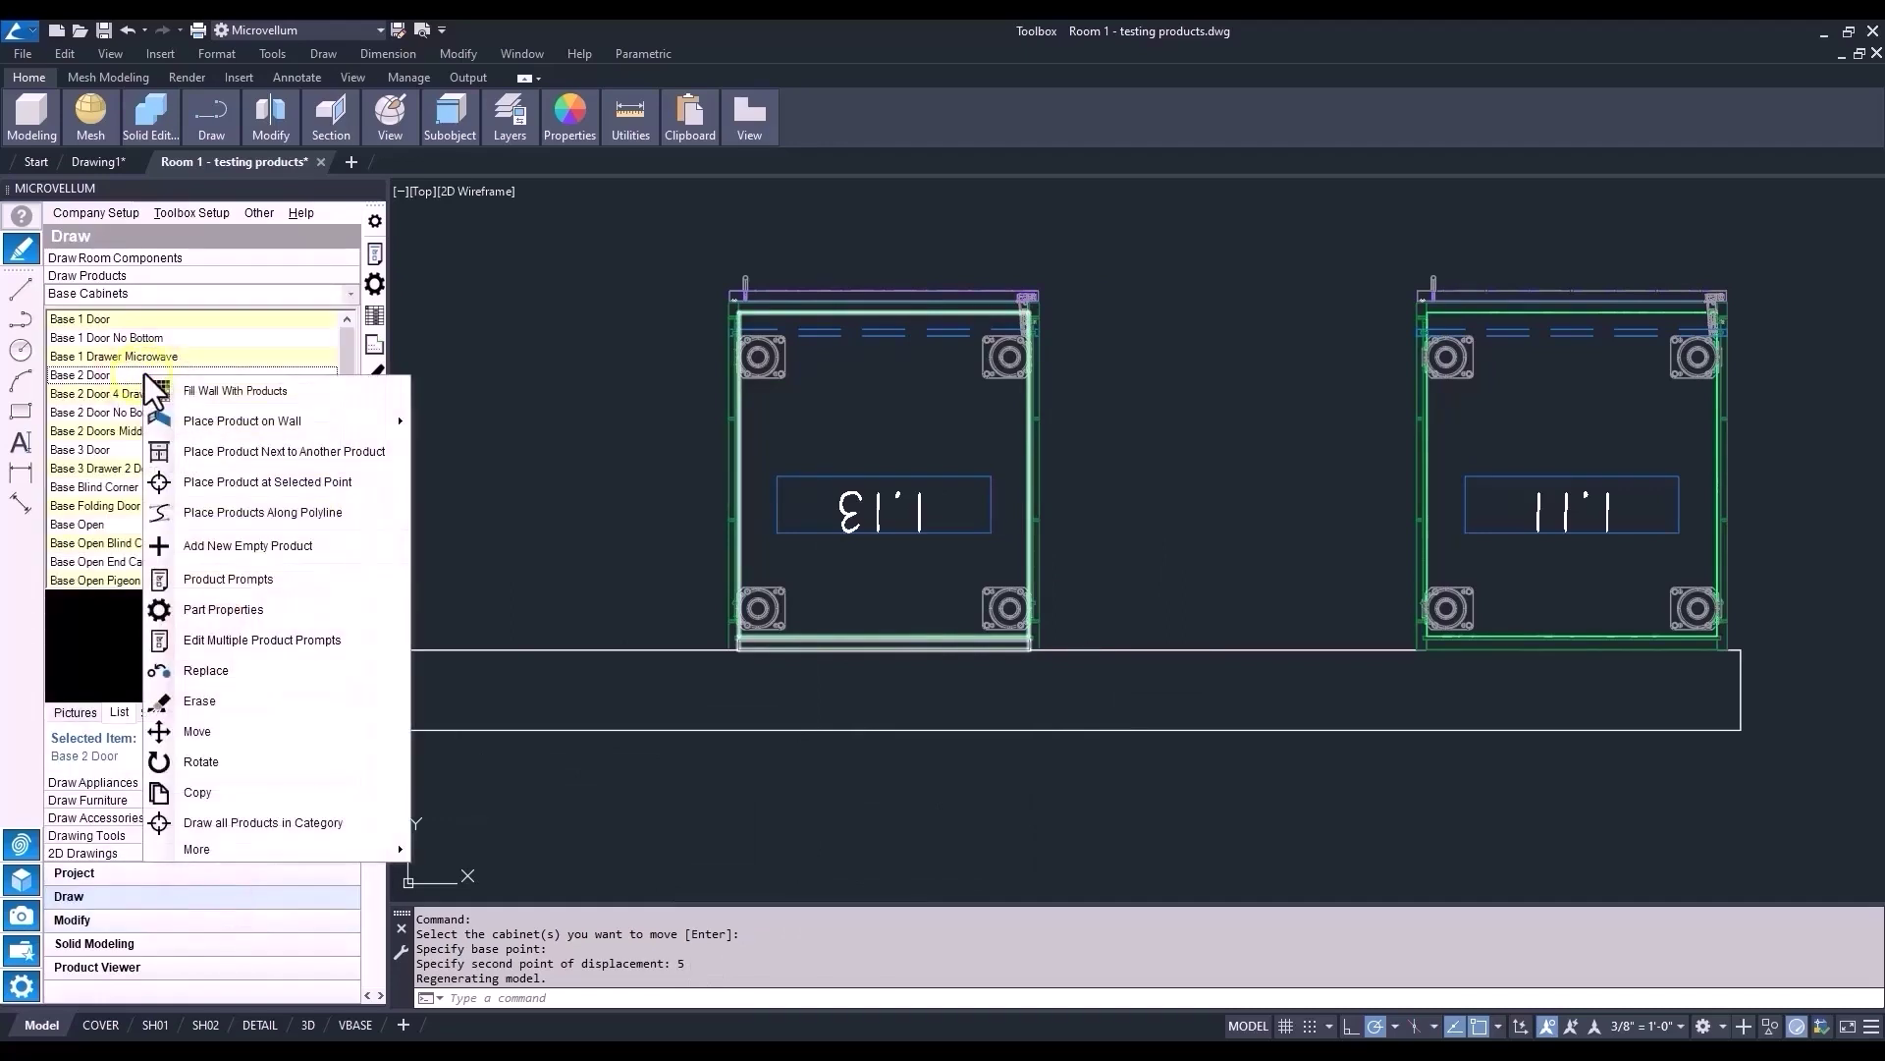
{"action": "left_click", "coordinate": [285, 451]}
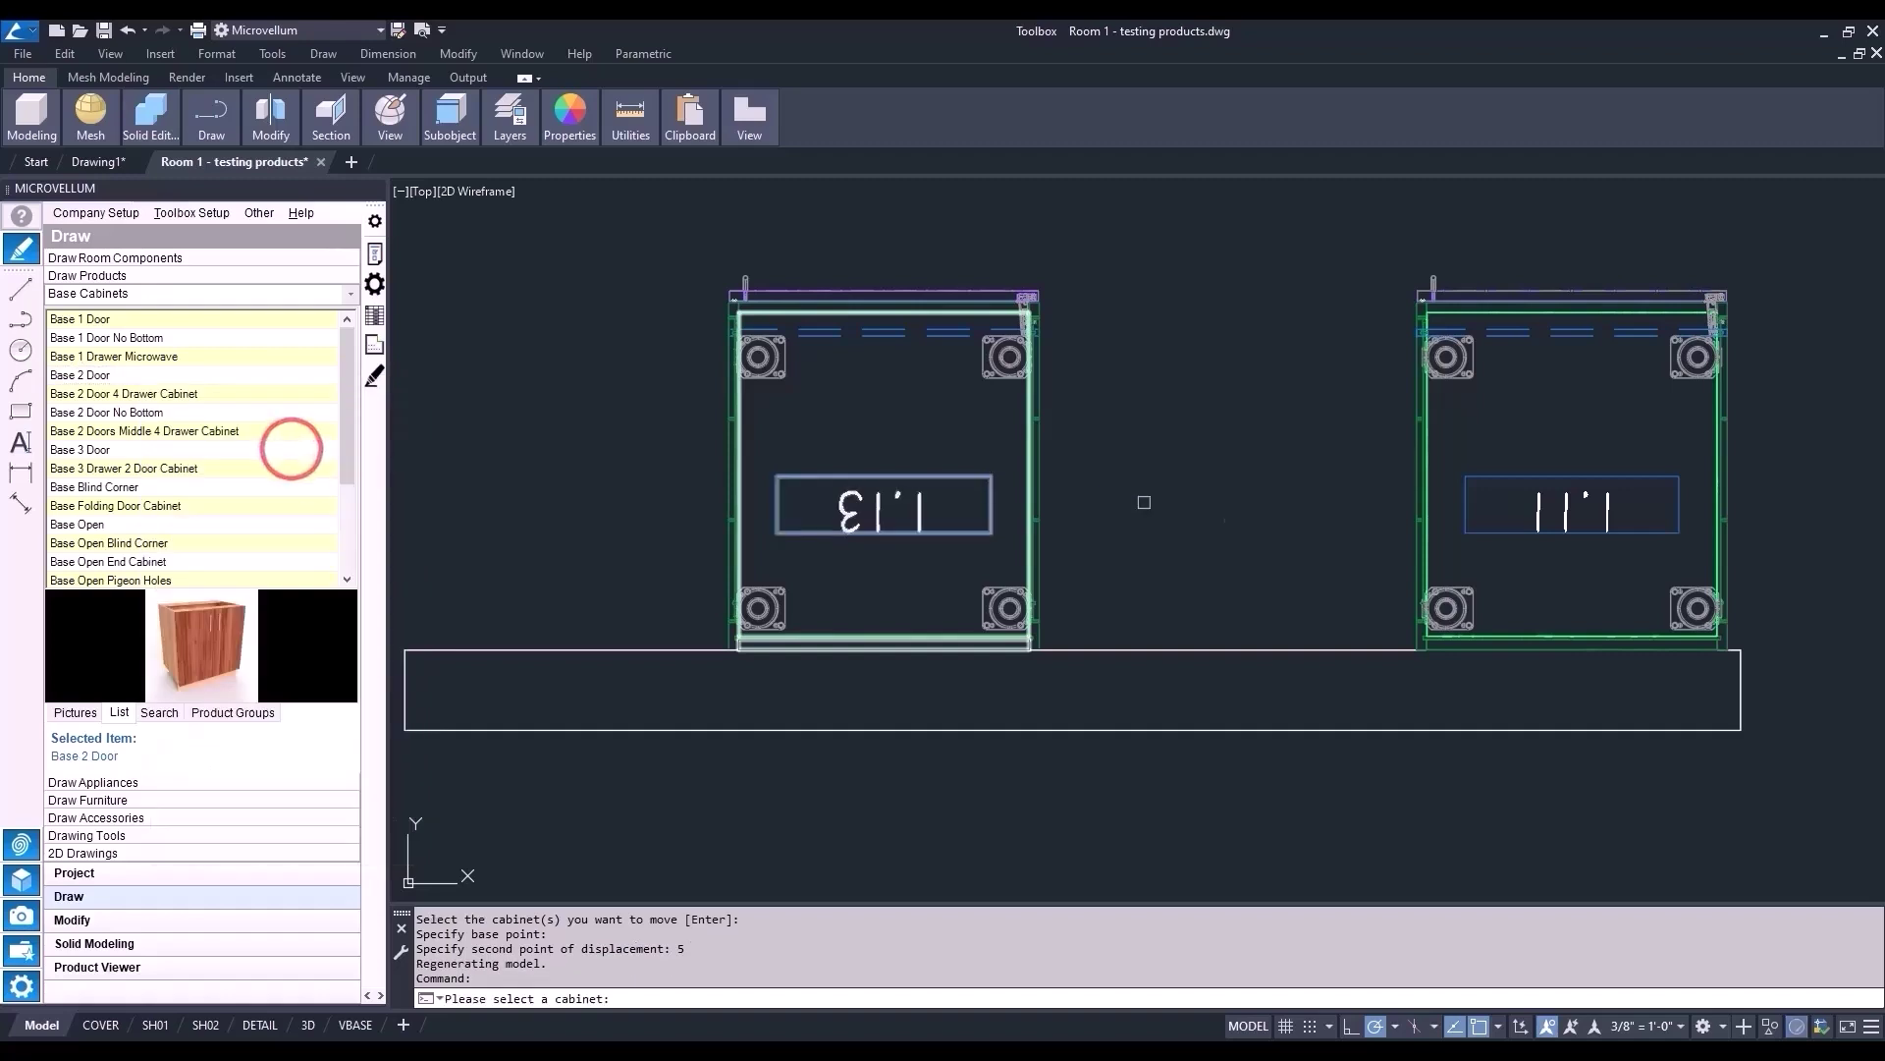
{"action": "left_click", "coordinate": [1489, 535]}
{"action": "left_click", "coordinate": [918, 593]}
{"action": "double_click", "coordinate": [557, 231]}
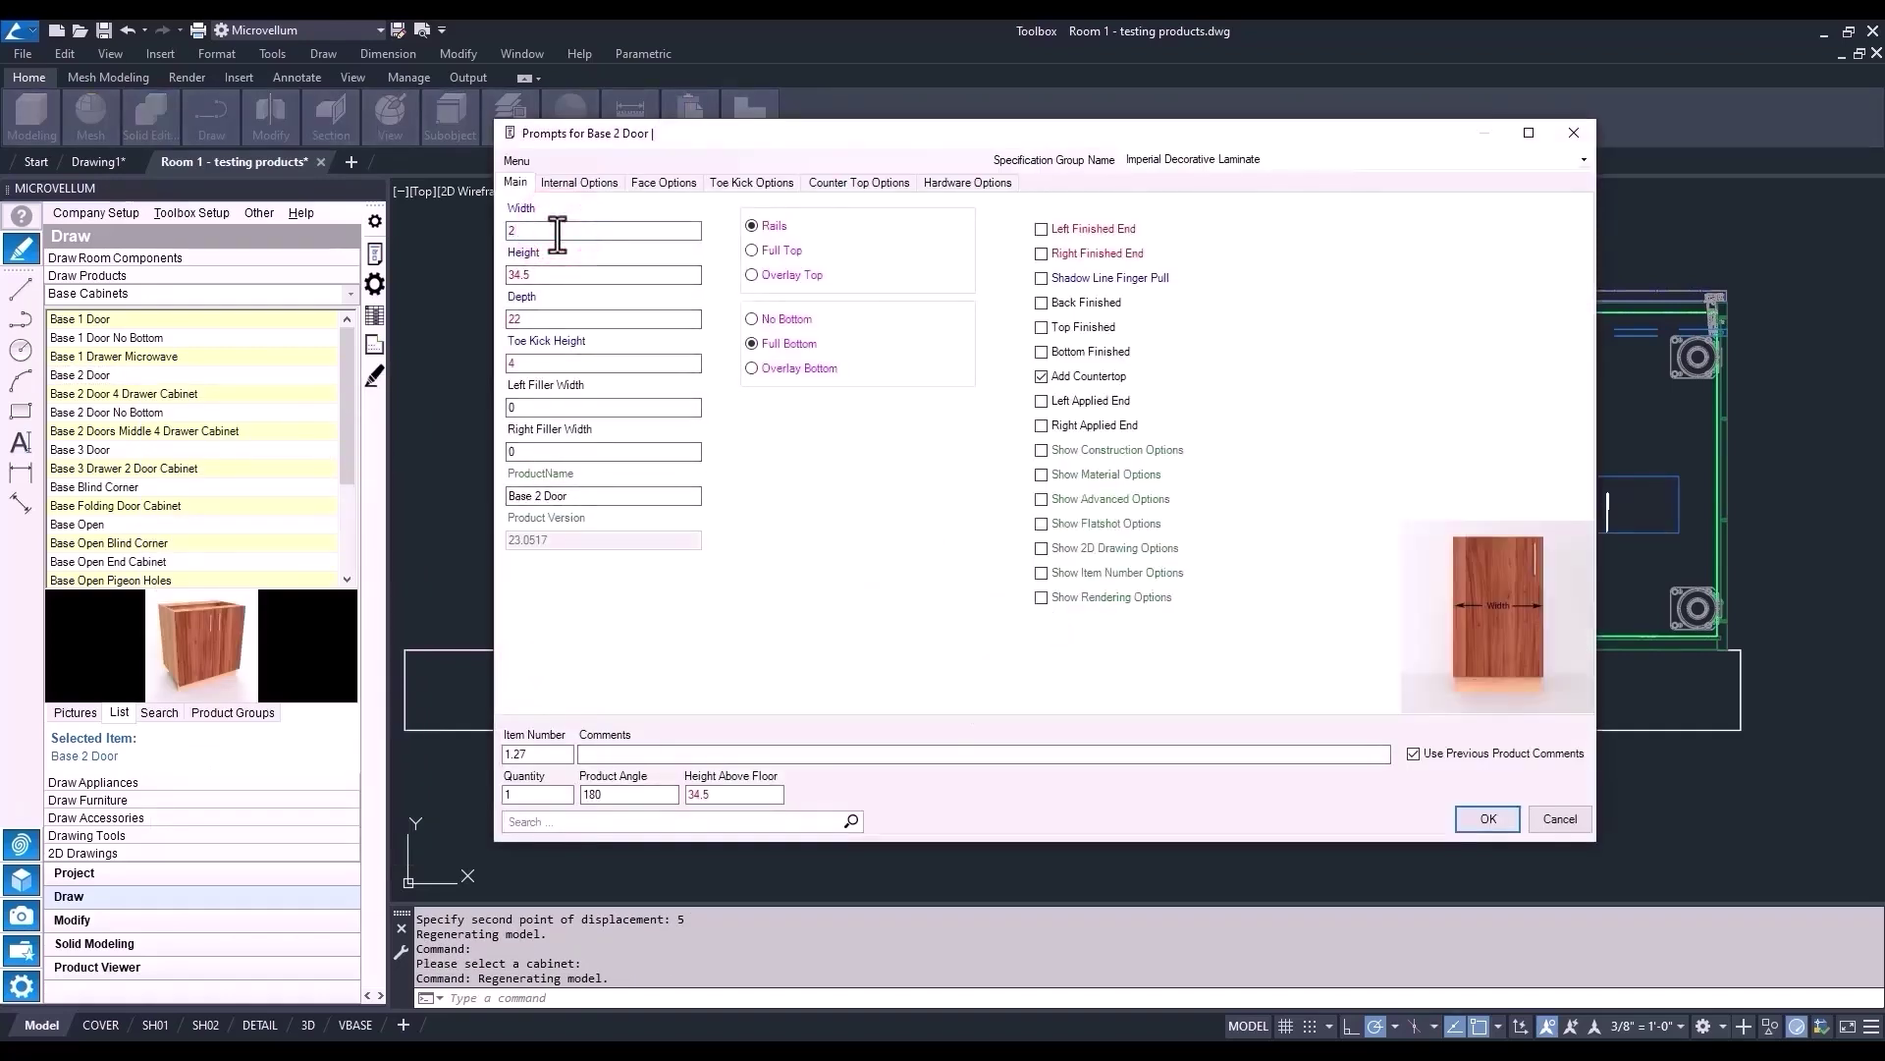
{"action": "left_click", "coordinate": [1482, 817]}
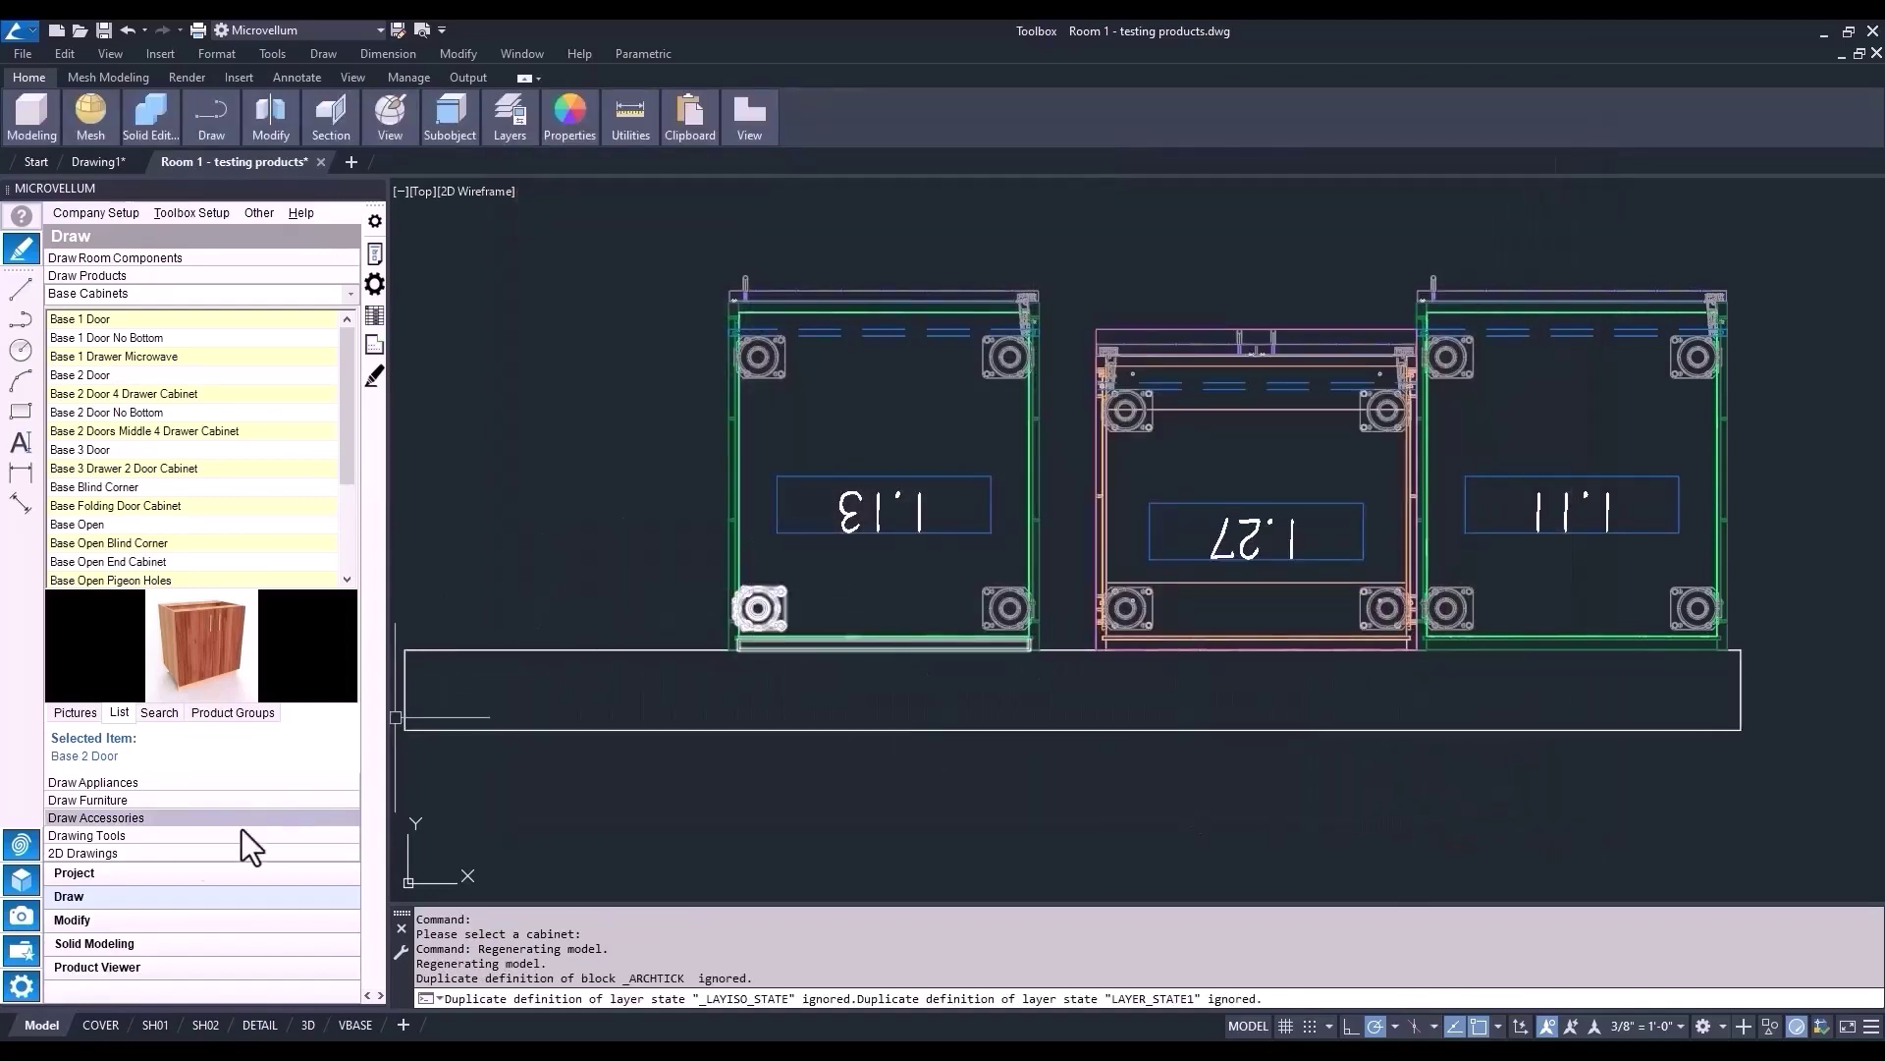
- Bump cabinet 1.13 along the wall against cabinet 1.27
{"action": "left_click", "coordinate": [106, 917]}
{"action": "left_click", "coordinate": [116, 556]}
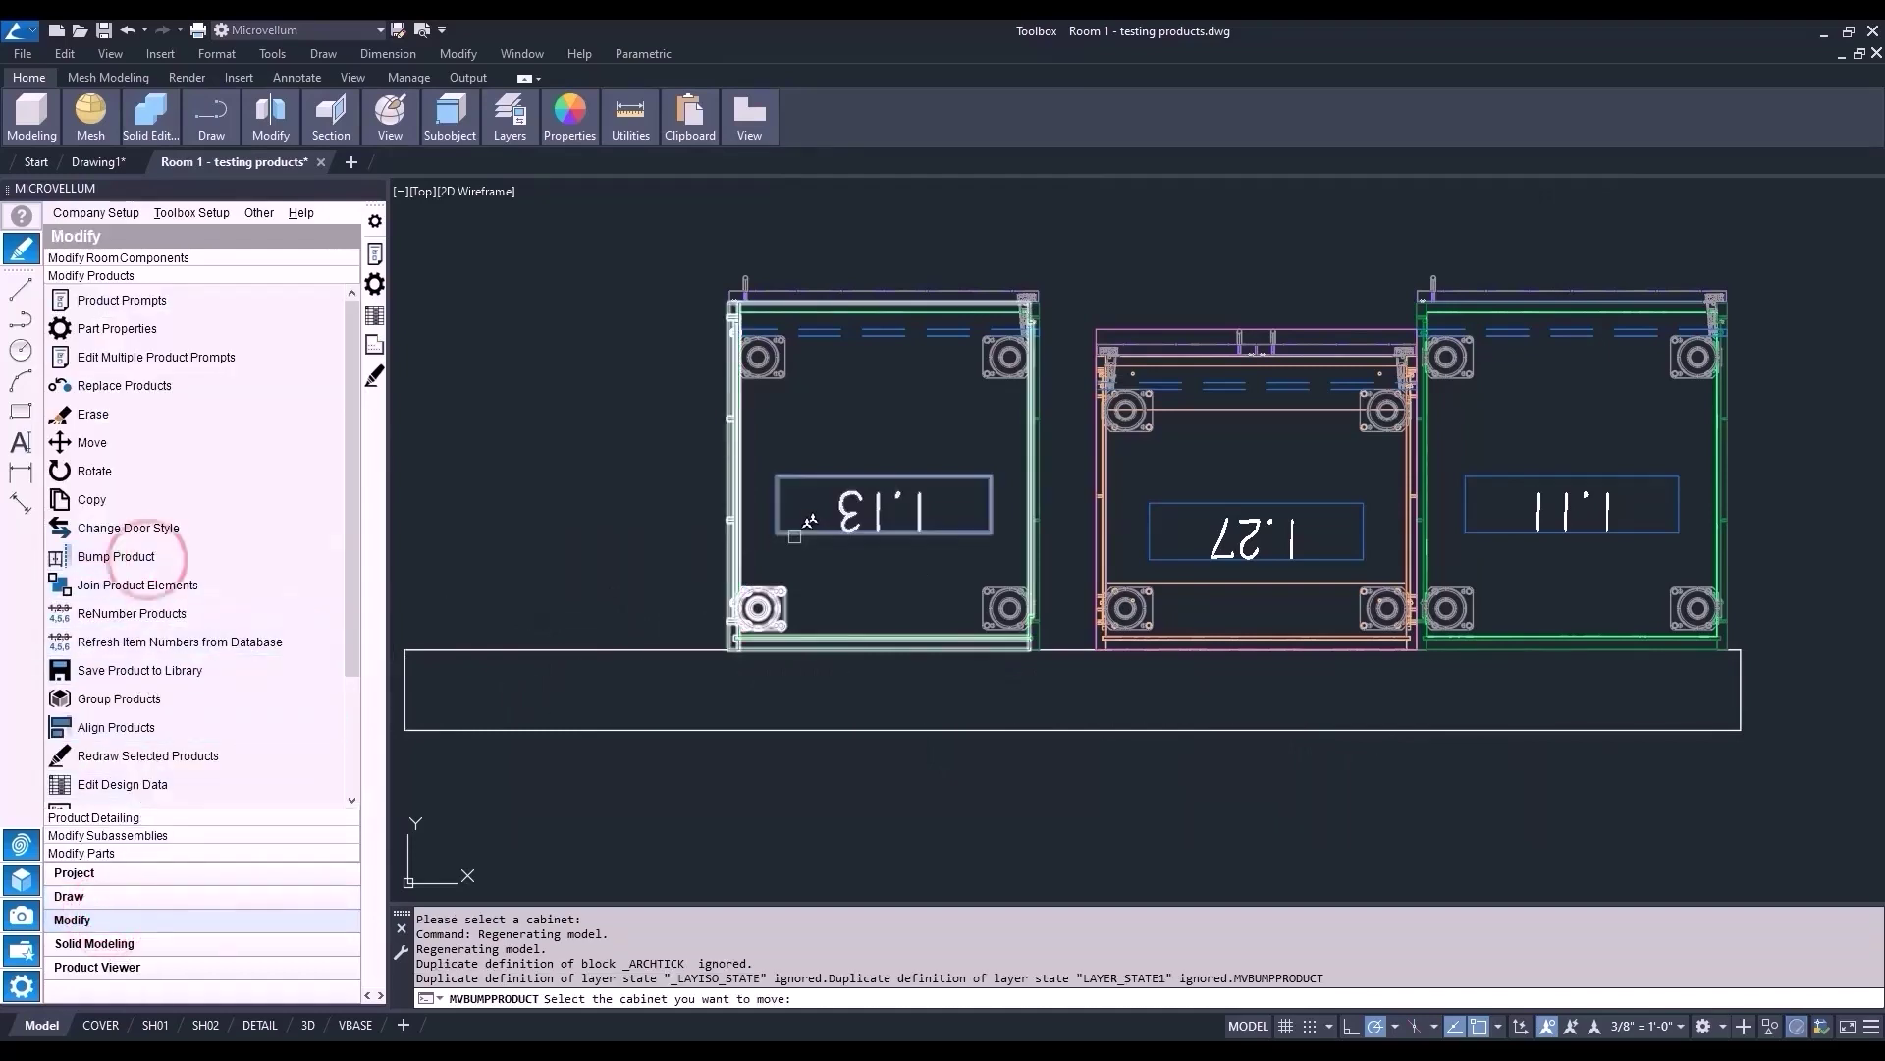
{"action": "left_click", "coordinate": [884, 570]}
{"action": "left_click", "coordinate": [1169, 550]}
{"action": "scroll", "coordinate": [962, 627], "scroll_direction": "down", "scroll_amount": 2}
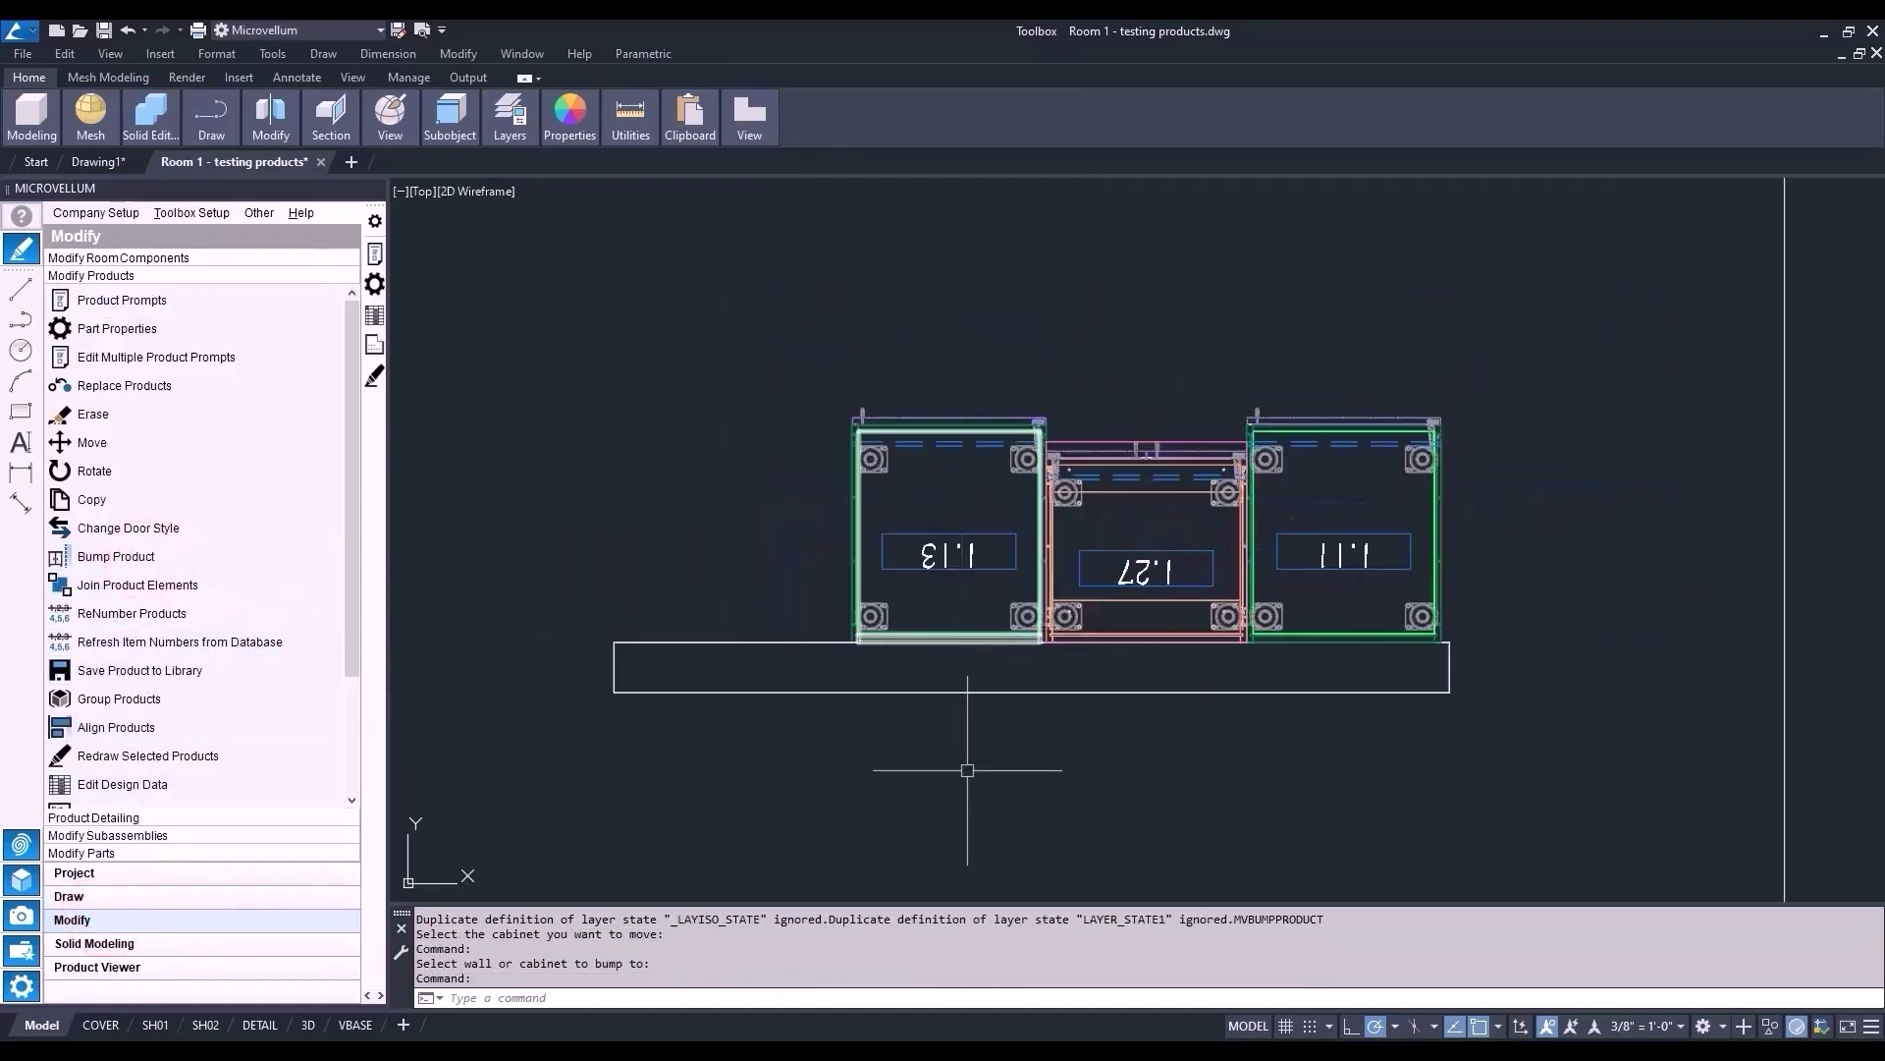
{"action": "middle_click_drag", "start_coordinate": [967, 770], "coordinate": [1020, 685]}
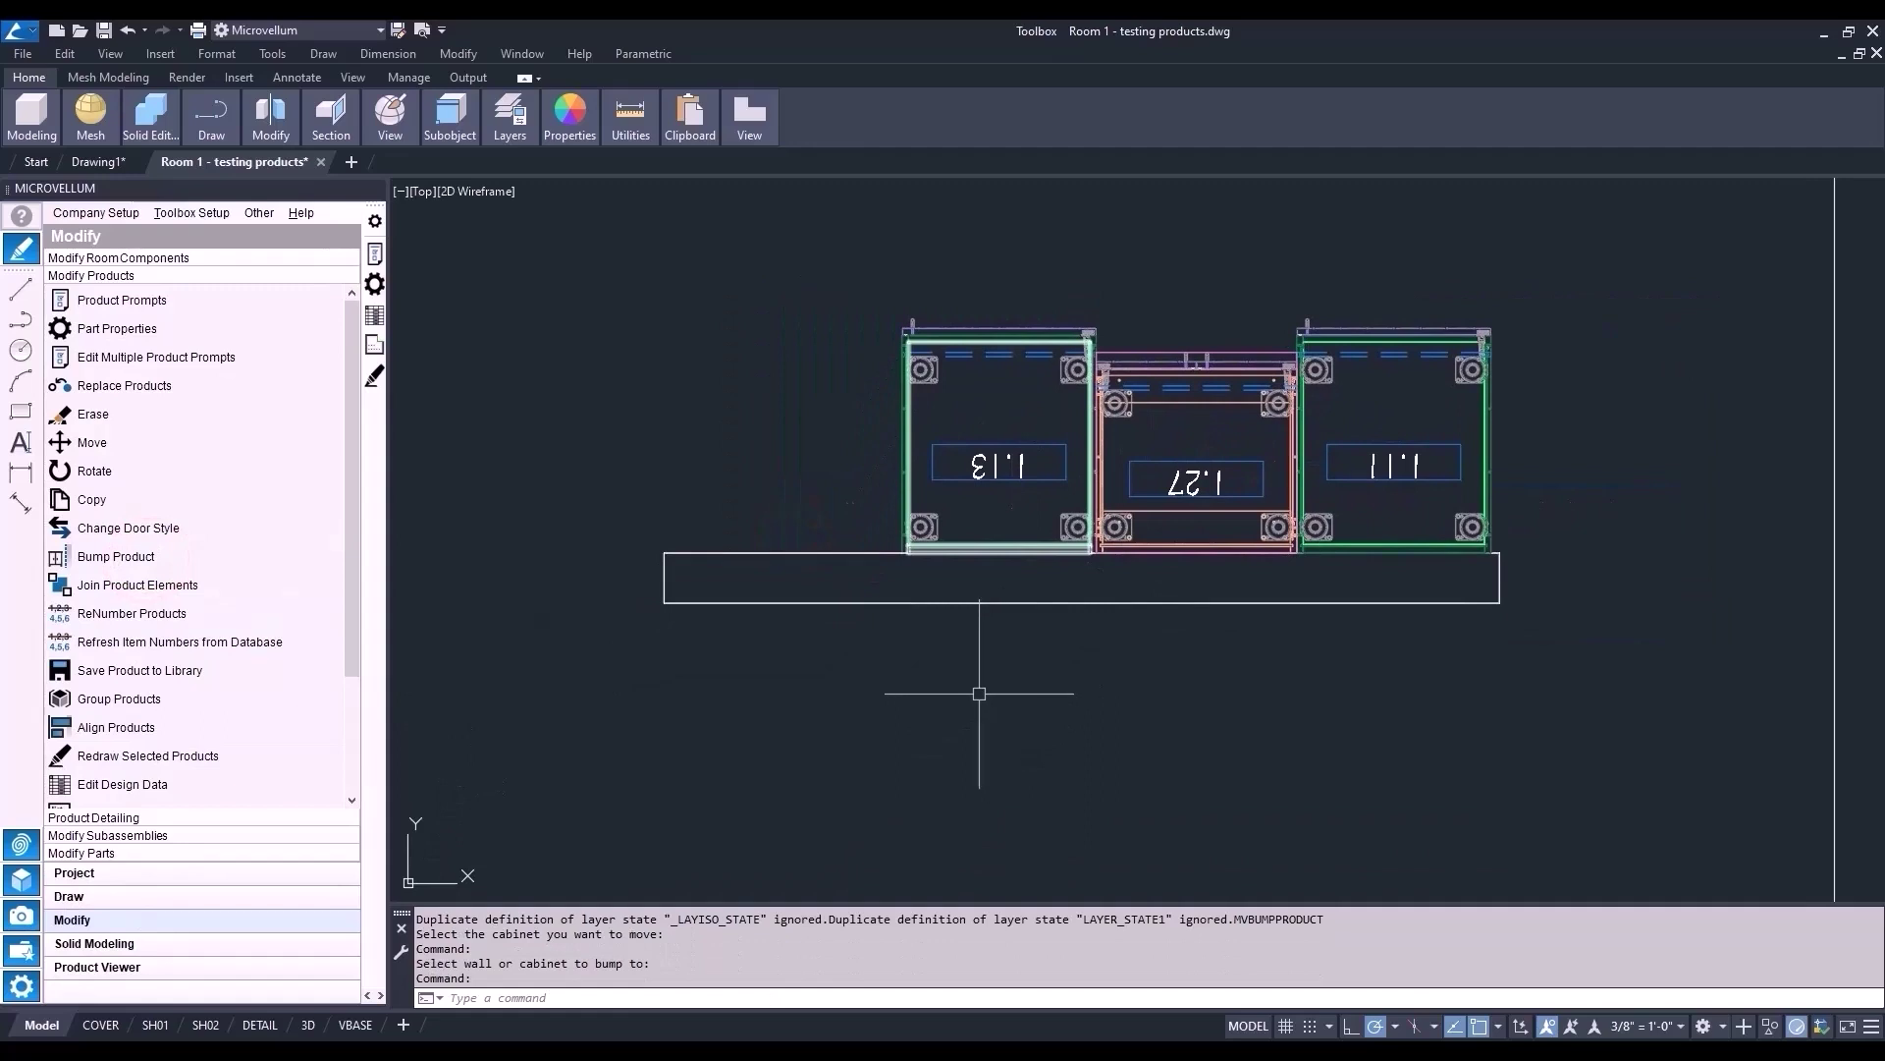
{"action": "key", "text": "Escape"}
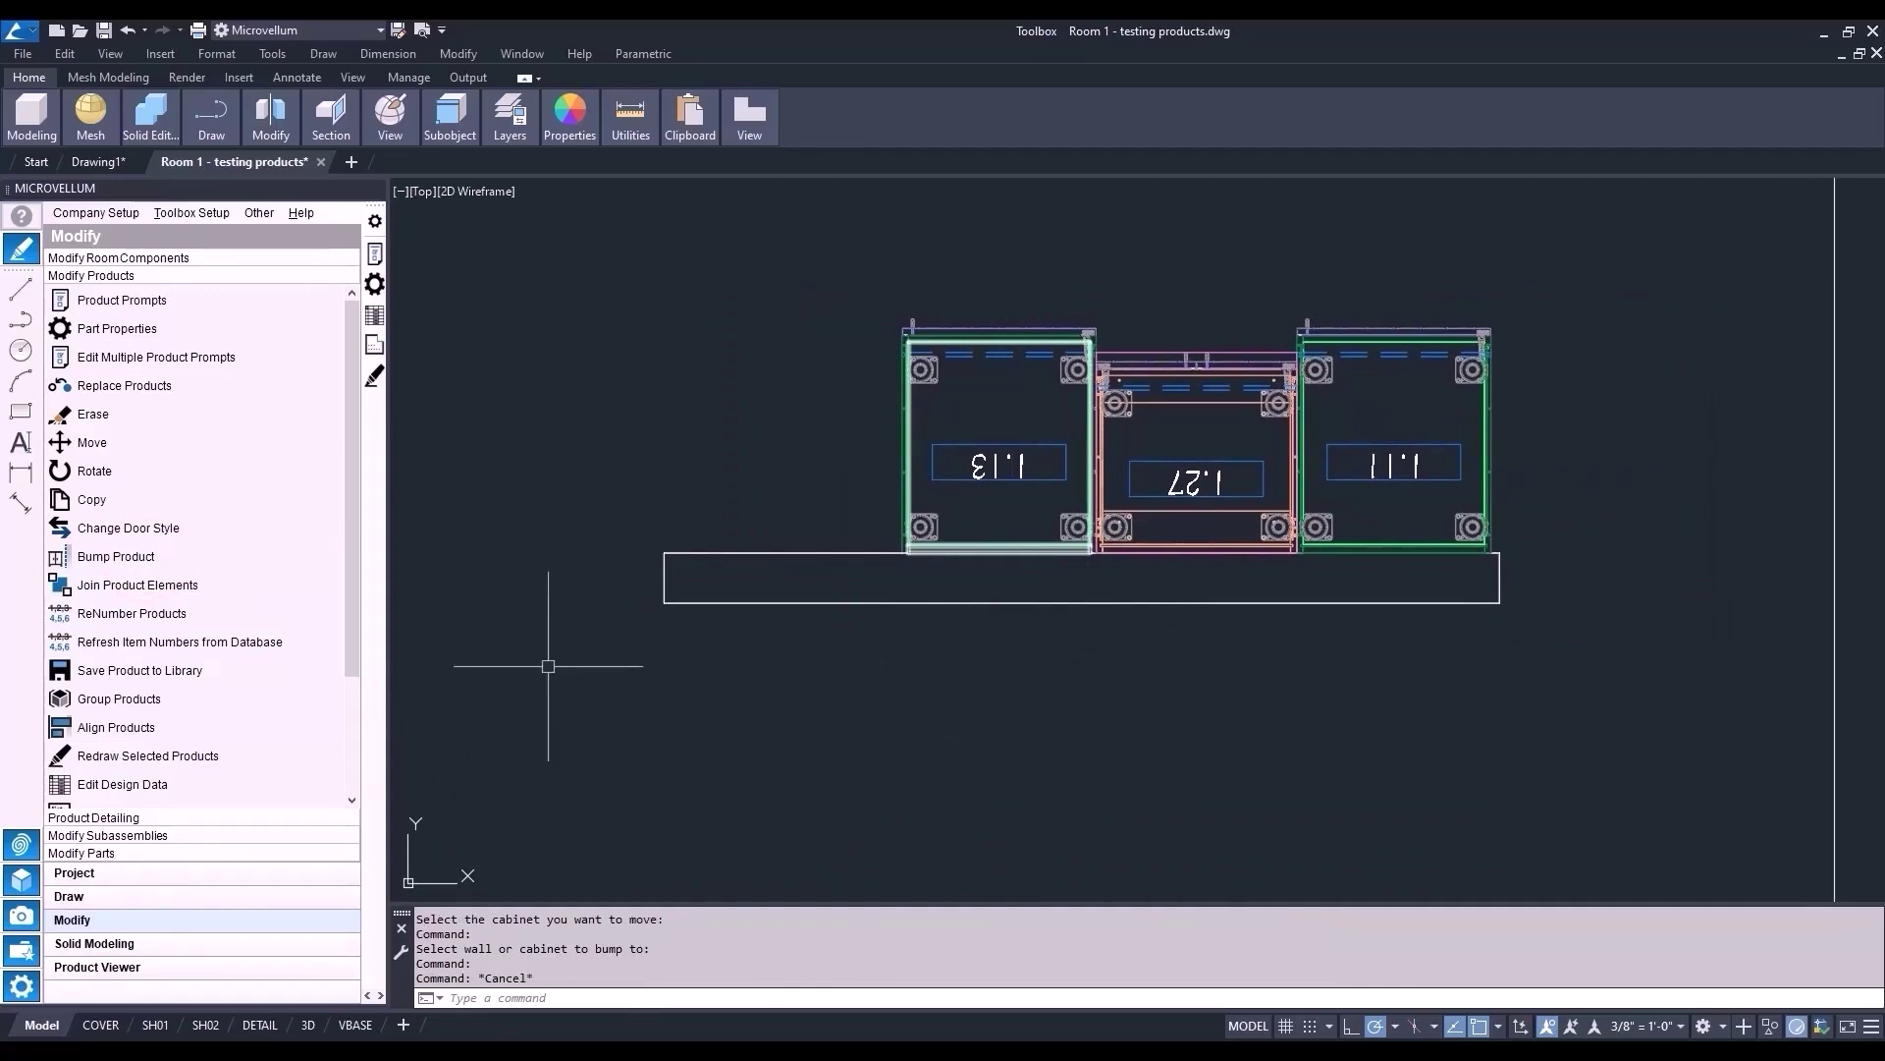
- Move cabinets 1.13, 1.27 and 1.11 together along the wall by 10, away from the wall end nearest cabinet 1.11
{"action": "left_click", "coordinate": [201, 438]}
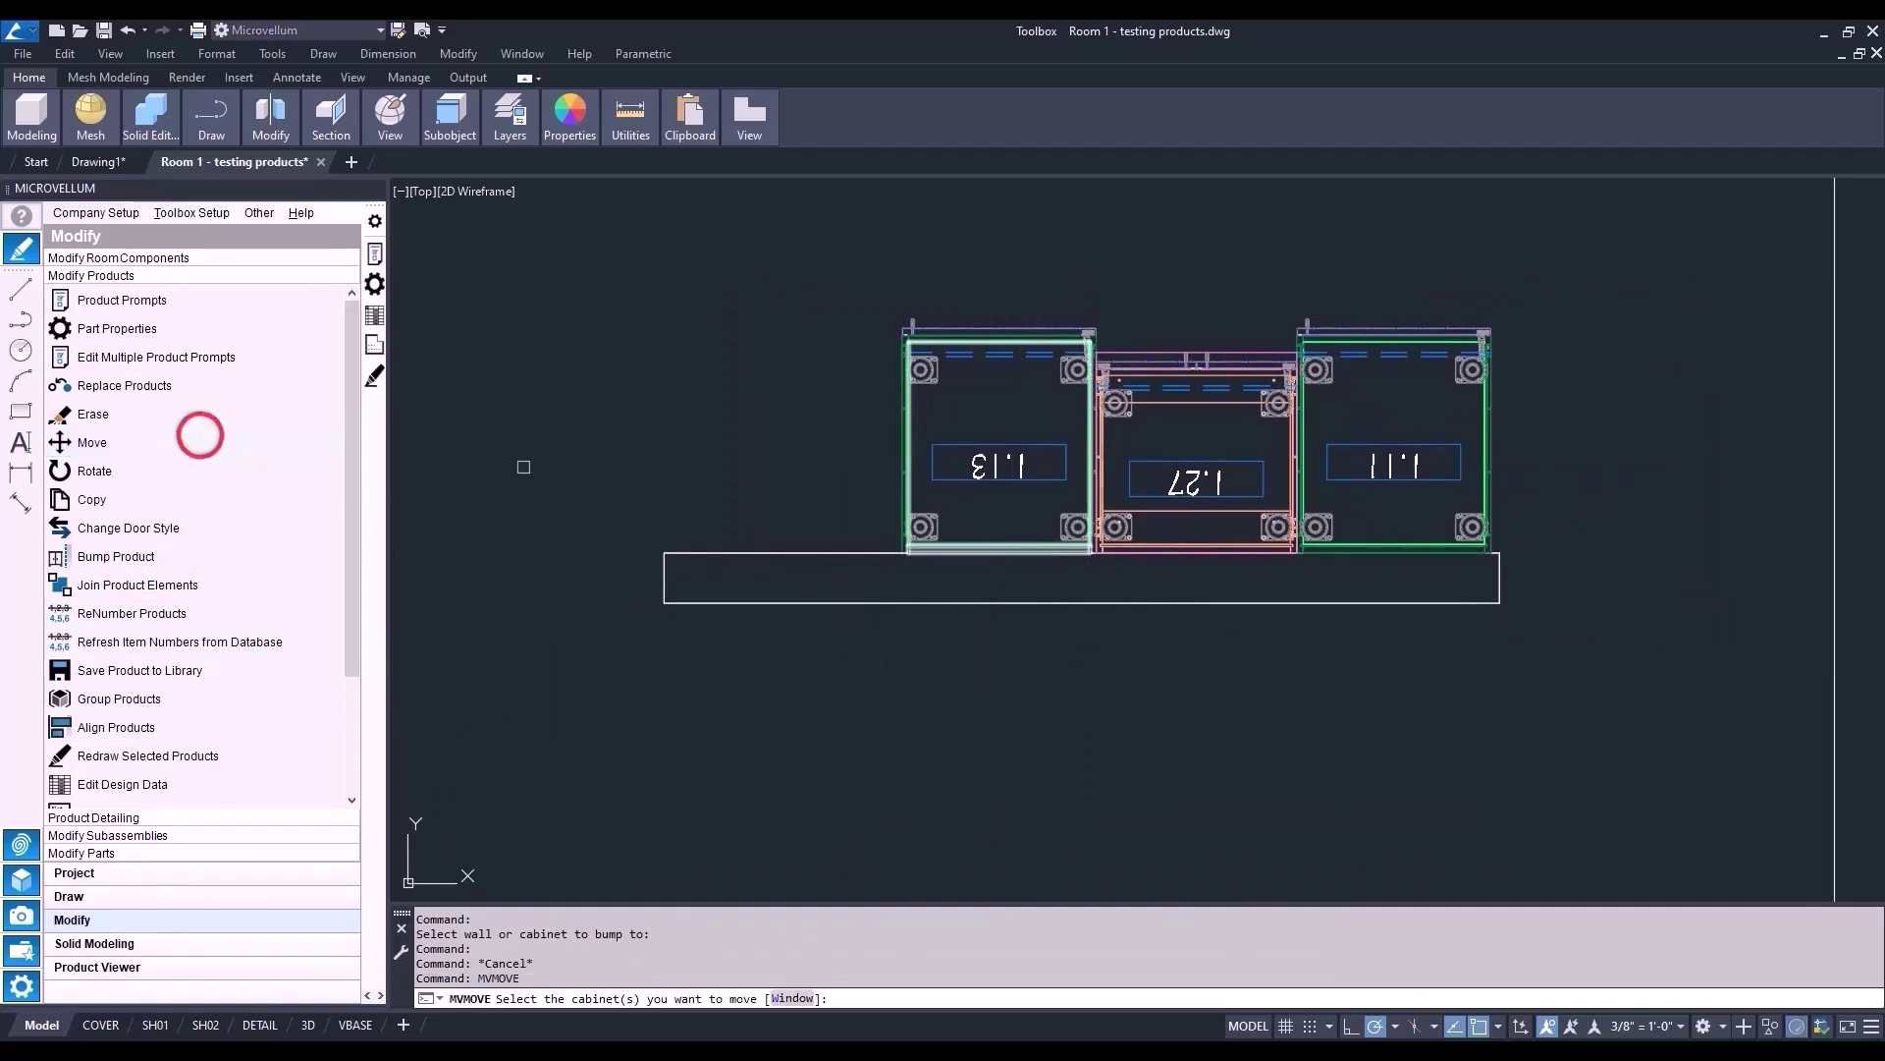
{"action": "left_click", "coordinate": [977, 471]}
{"action": "left_click", "coordinate": [1174, 486]}
{"action": "left_click", "coordinate": [1375, 473]}
{"action": "key", "text": "Return"}
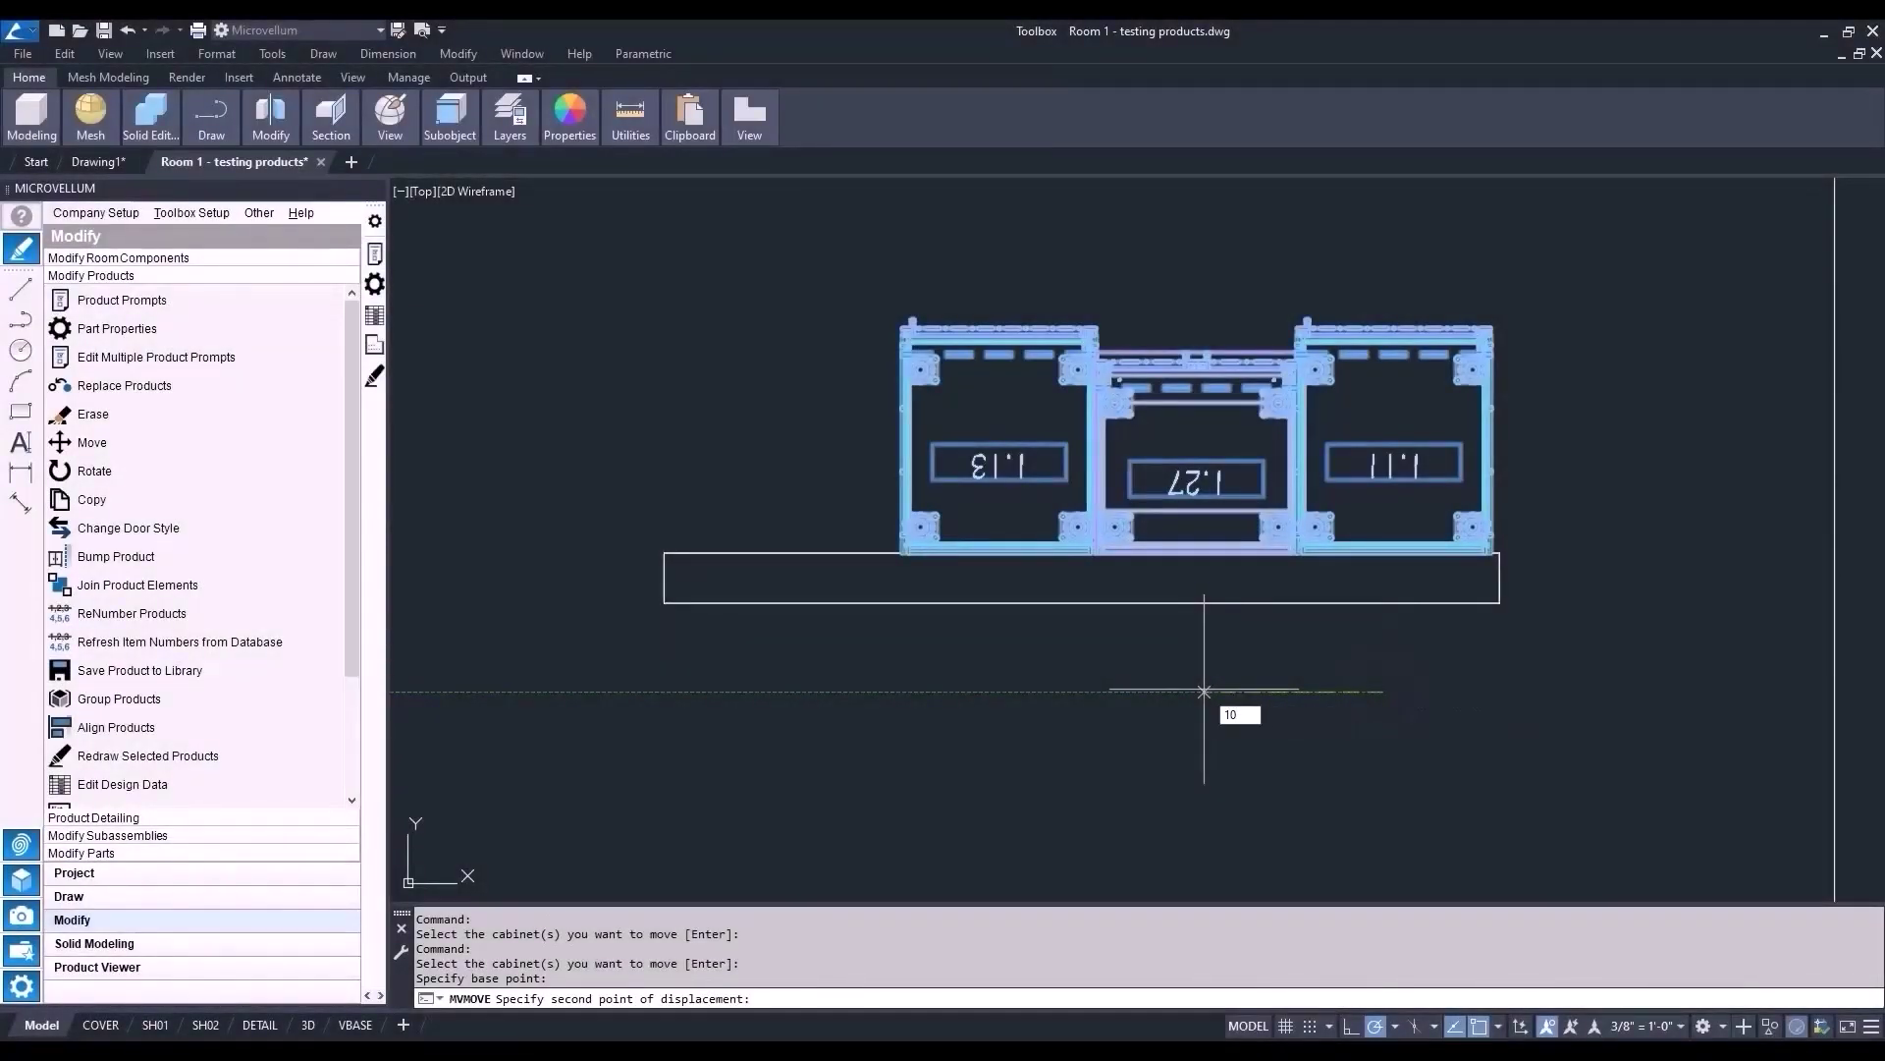
{"action": "key", "text": "Return"}
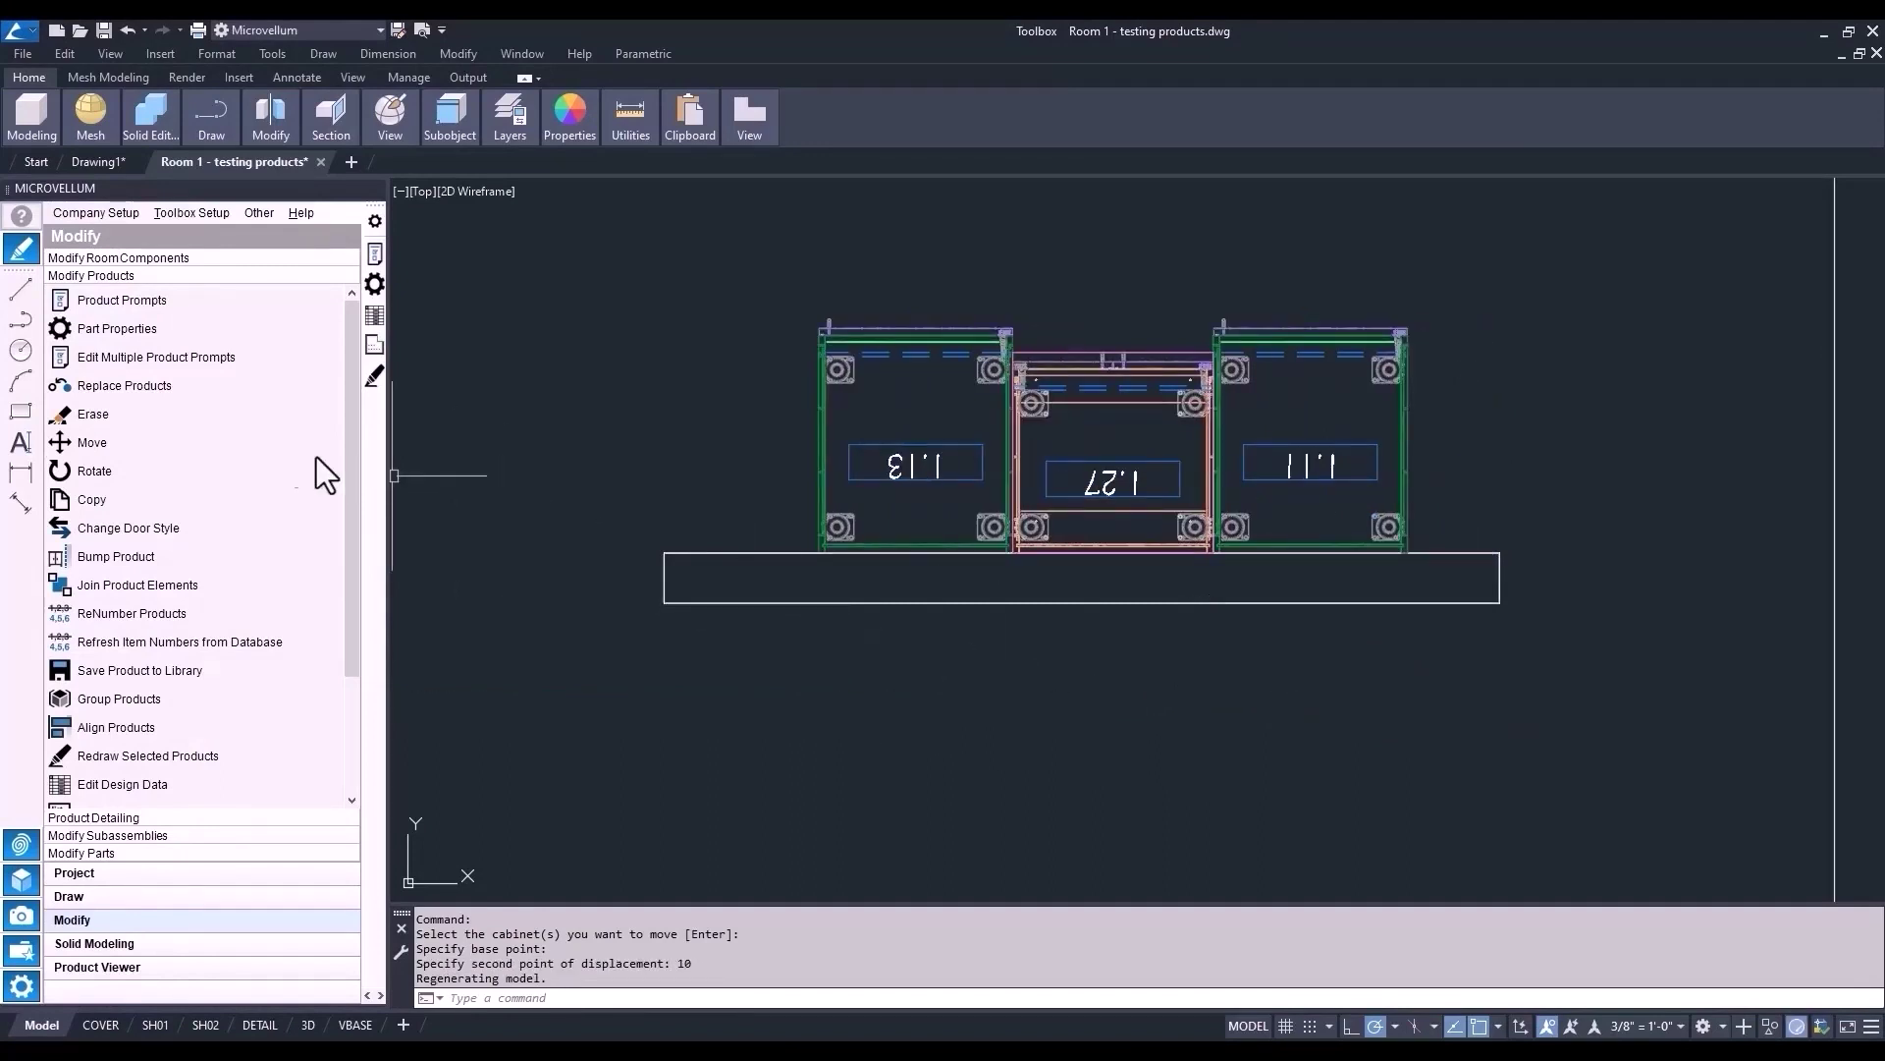
- Move cabinets 1.13, 1.27 and 1.11 about 7 back toward the wall end nearest 1.11, using 1.11's outer corner as base point
{"action": "left_click", "coordinate": [162, 442]}
{"action": "left_click", "coordinate": [935, 461]}
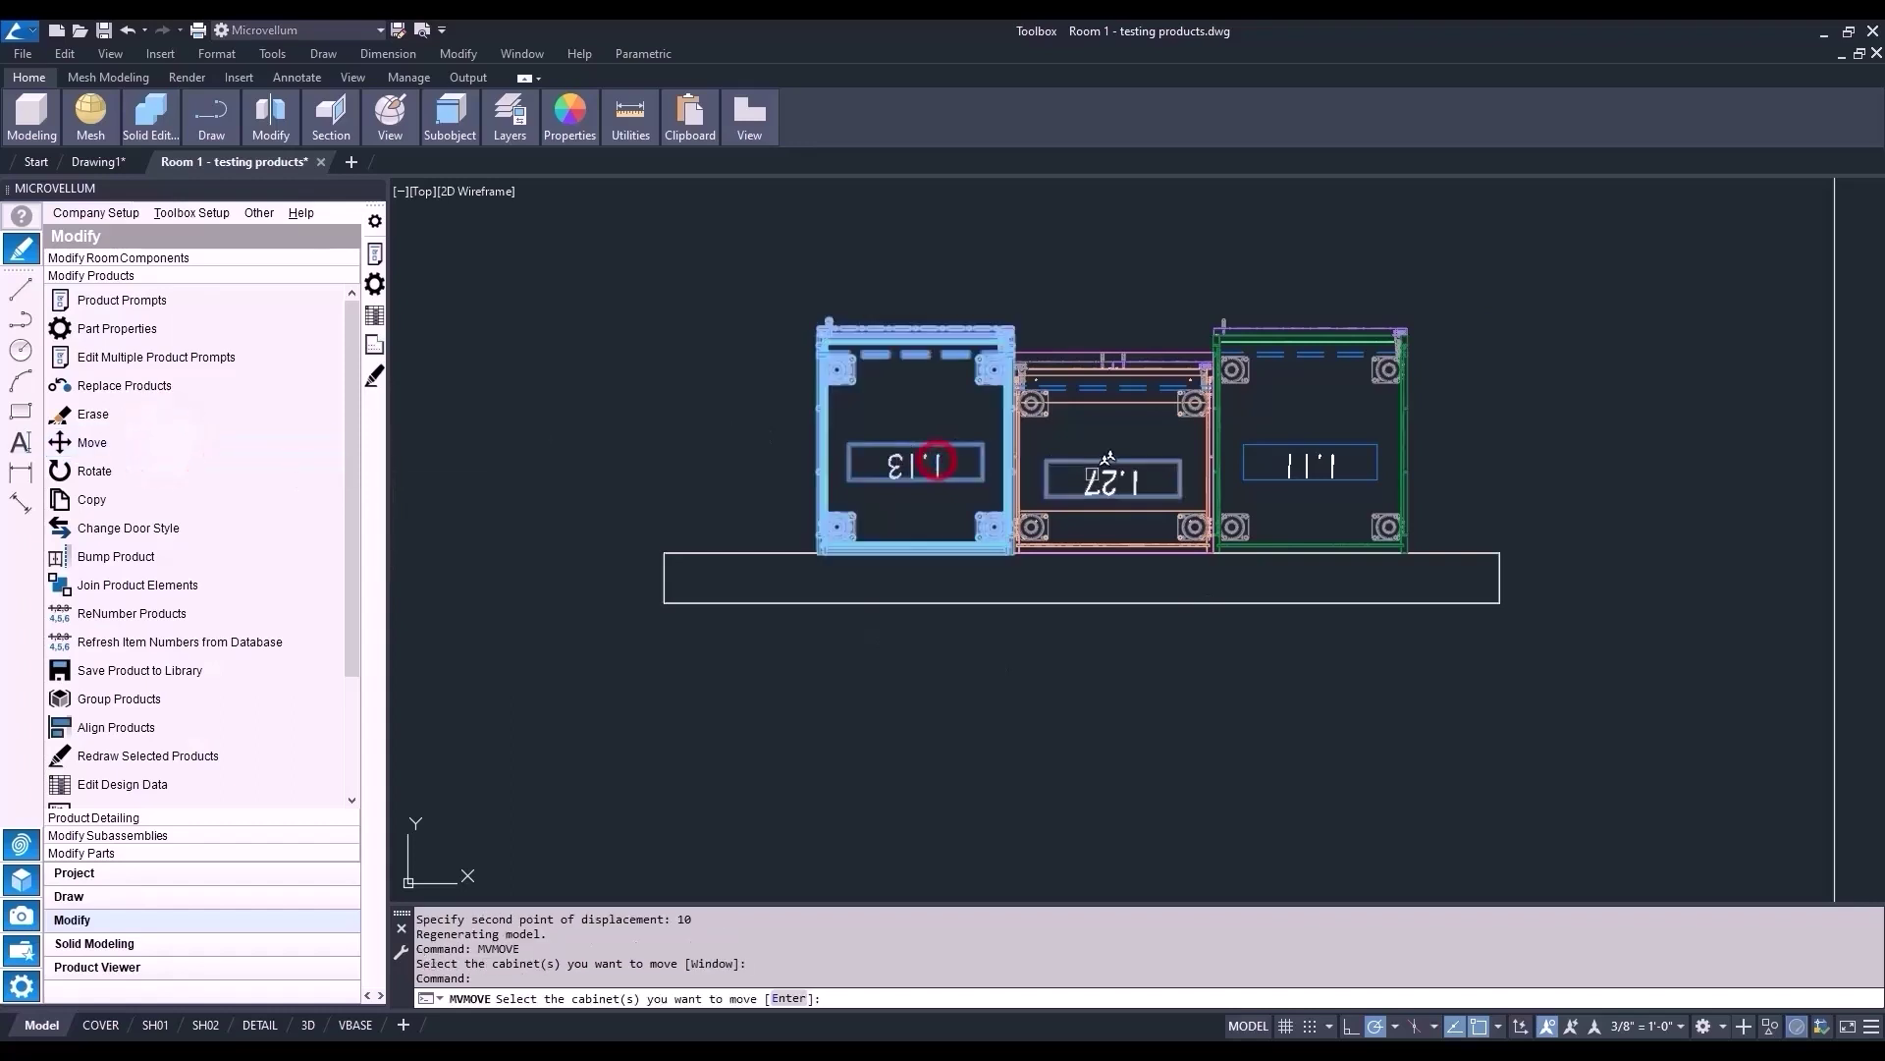
{"action": "left_click", "coordinate": [1103, 471]}
{"action": "left_click", "coordinate": [1298, 469]}
{"action": "right_click", "coordinate": [1433, 555]}
{"action": "scroll", "coordinate": [1433, 556], "scroll_direction": "up", "scroll_amount": 5}
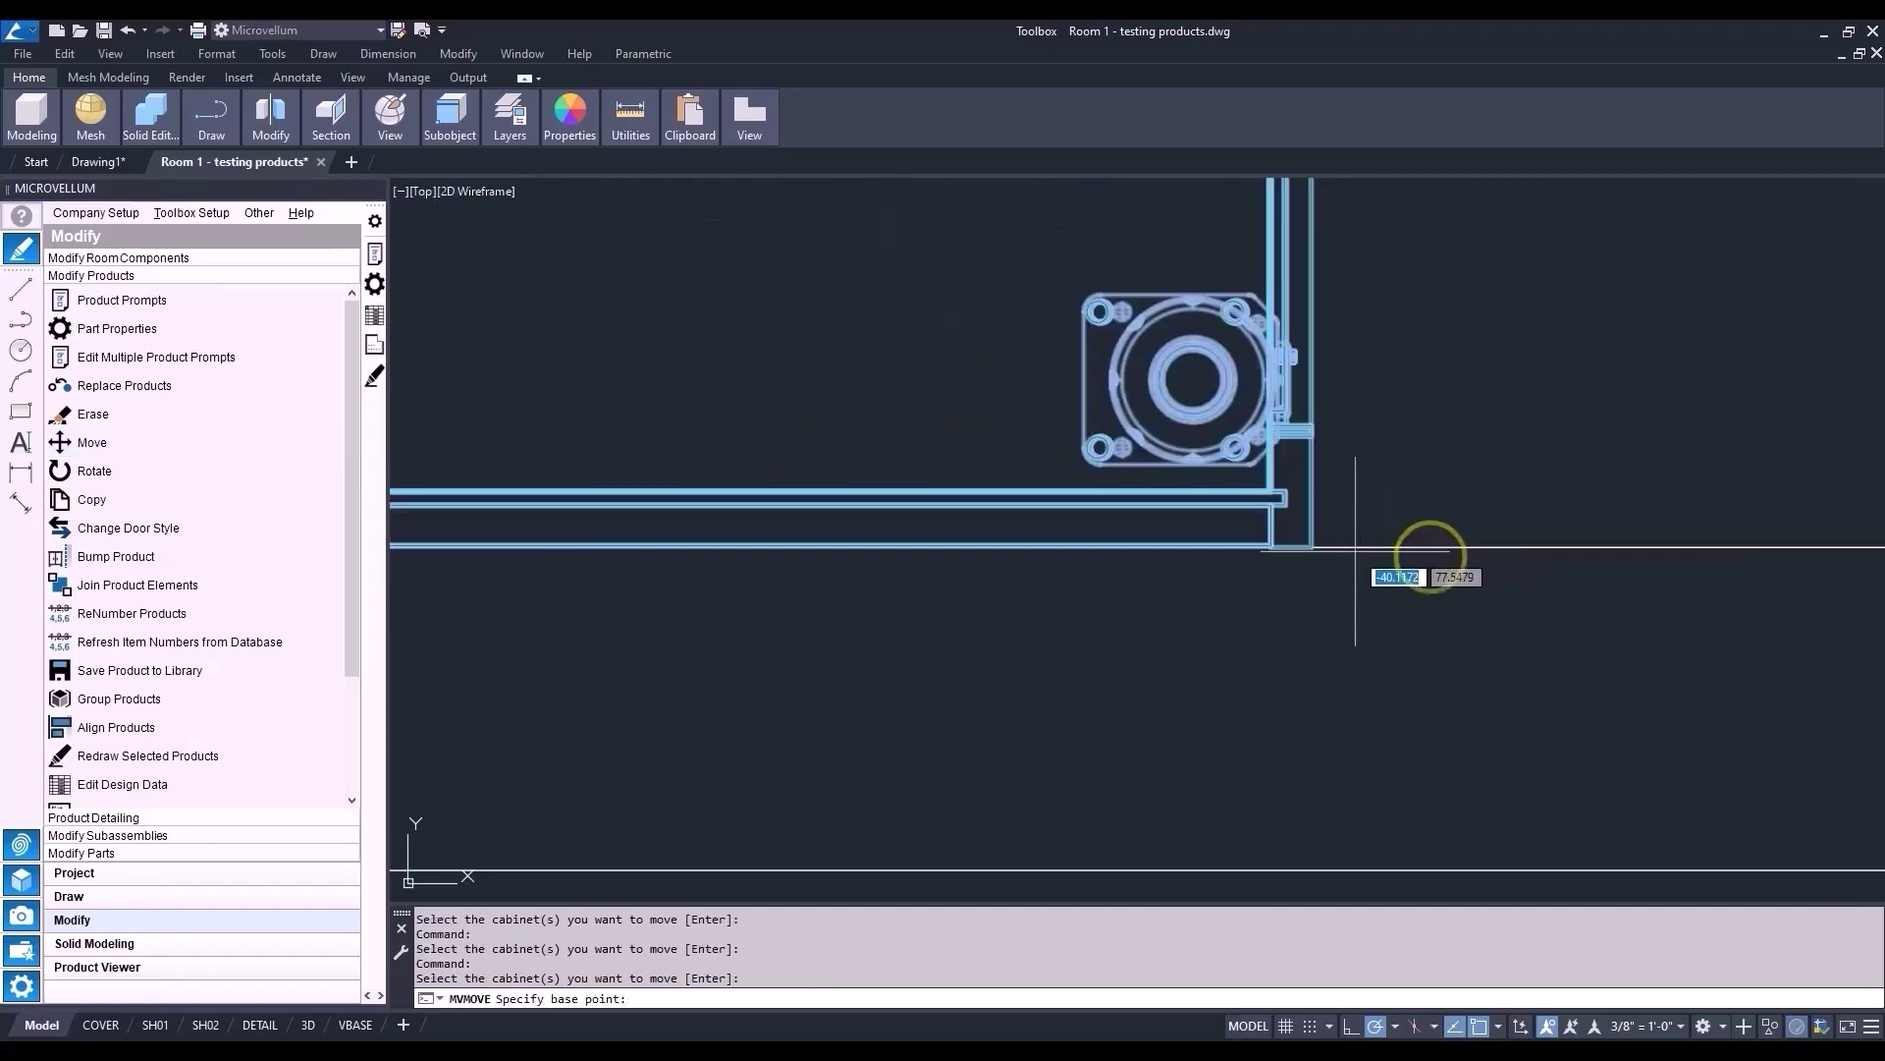
{"action": "left_click", "coordinate": [1312, 547]}
{"action": "scroll", "coordinate": [1311, 547], "scroll_direction": "down", "scroll_amount": 3}
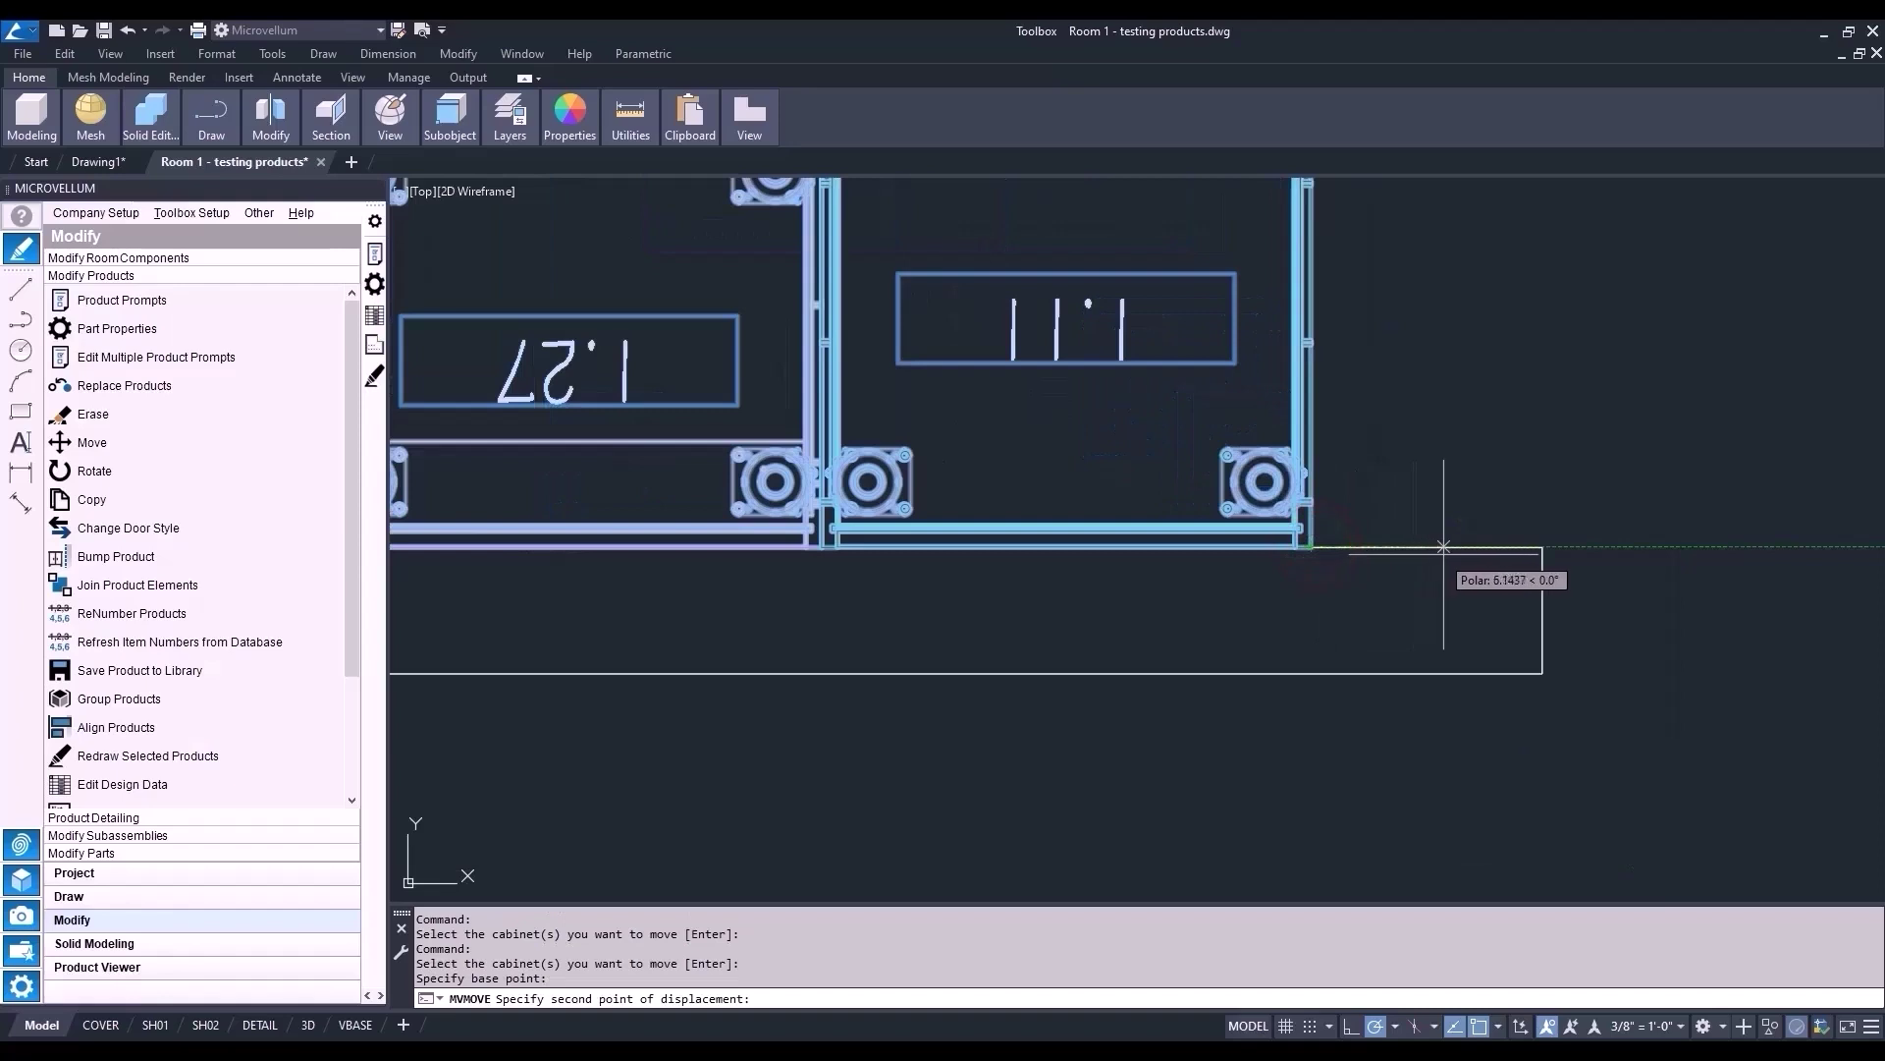
{"action": "scroll", "coordinate": [1444, 547], "scroll_direction": "up", "scroll_amount": 2}
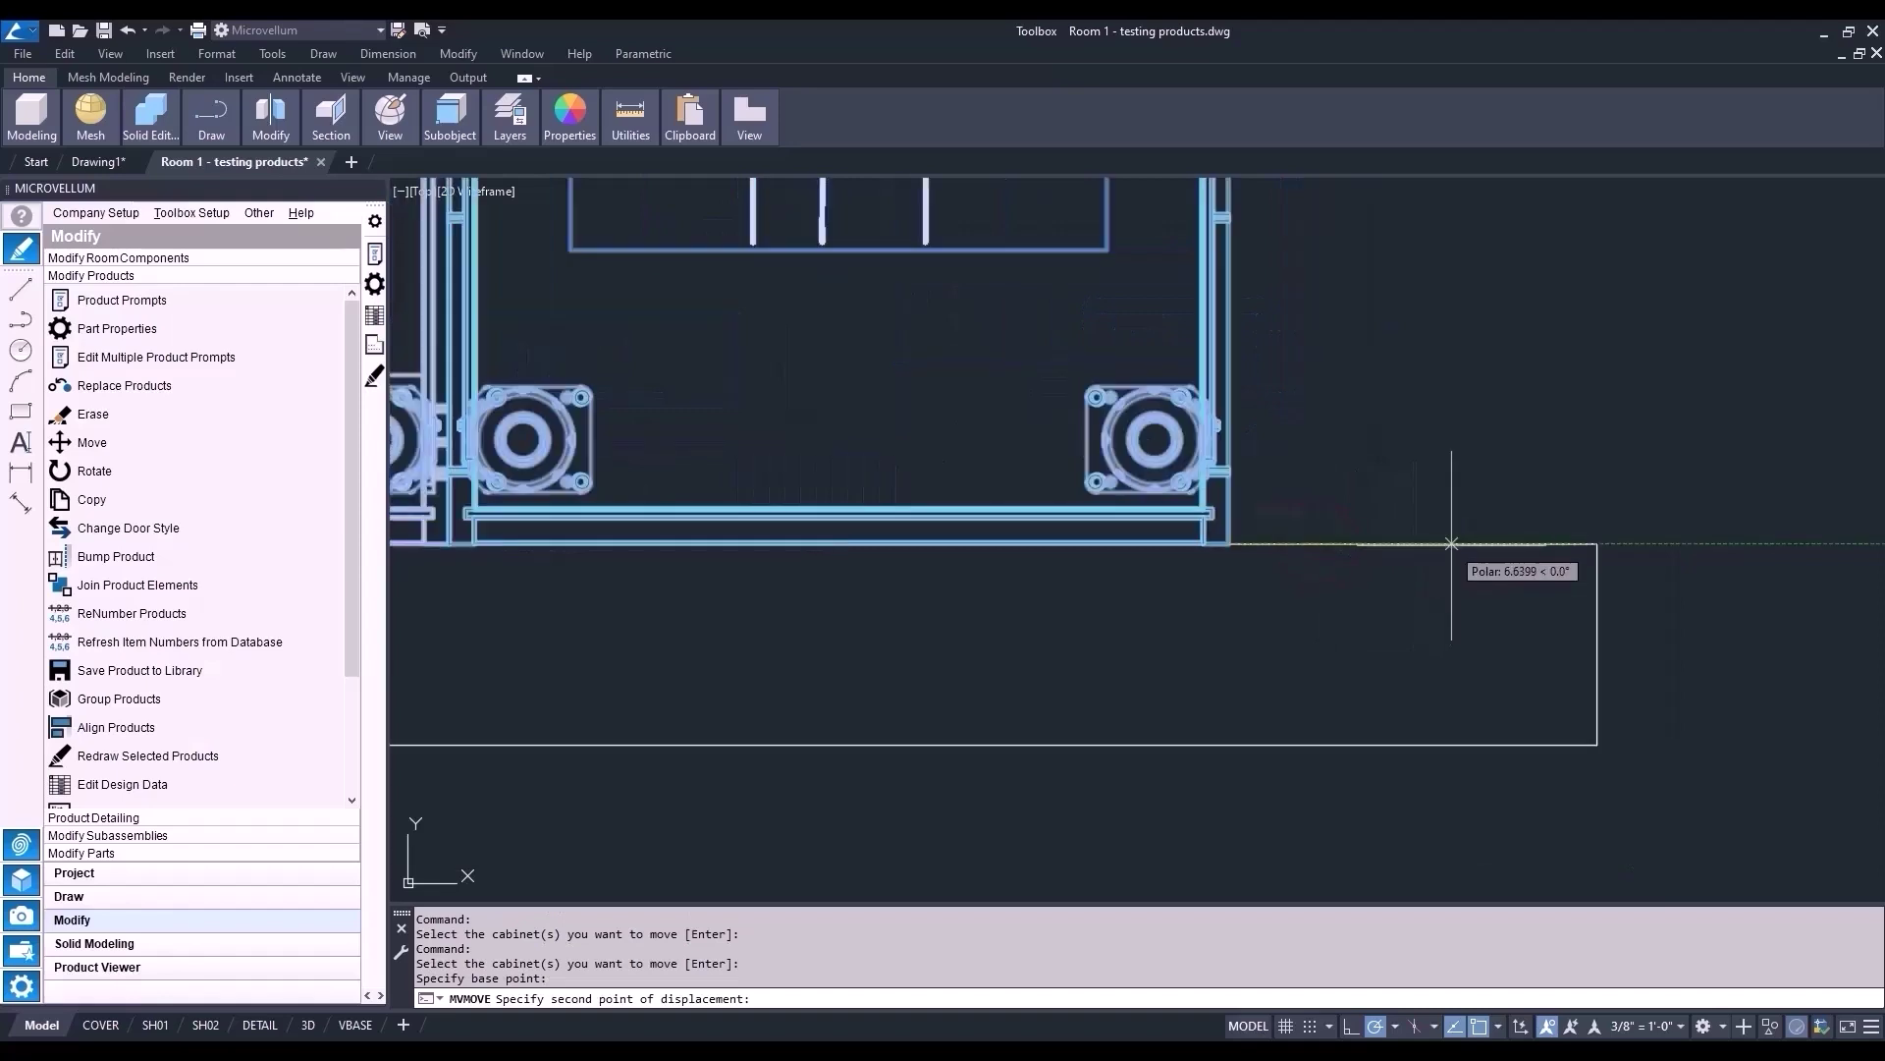
{"action": "scroll", "coordinate": [1452, 543], "scroll_direction": "down", "scroll_amount": 2}
{"action": "left_click", "coordinate": [1447, 544]}
{"action": "scroll", "coordinate": [1444, 548], "scroll_direction": "down", "scroll_amount": 1}
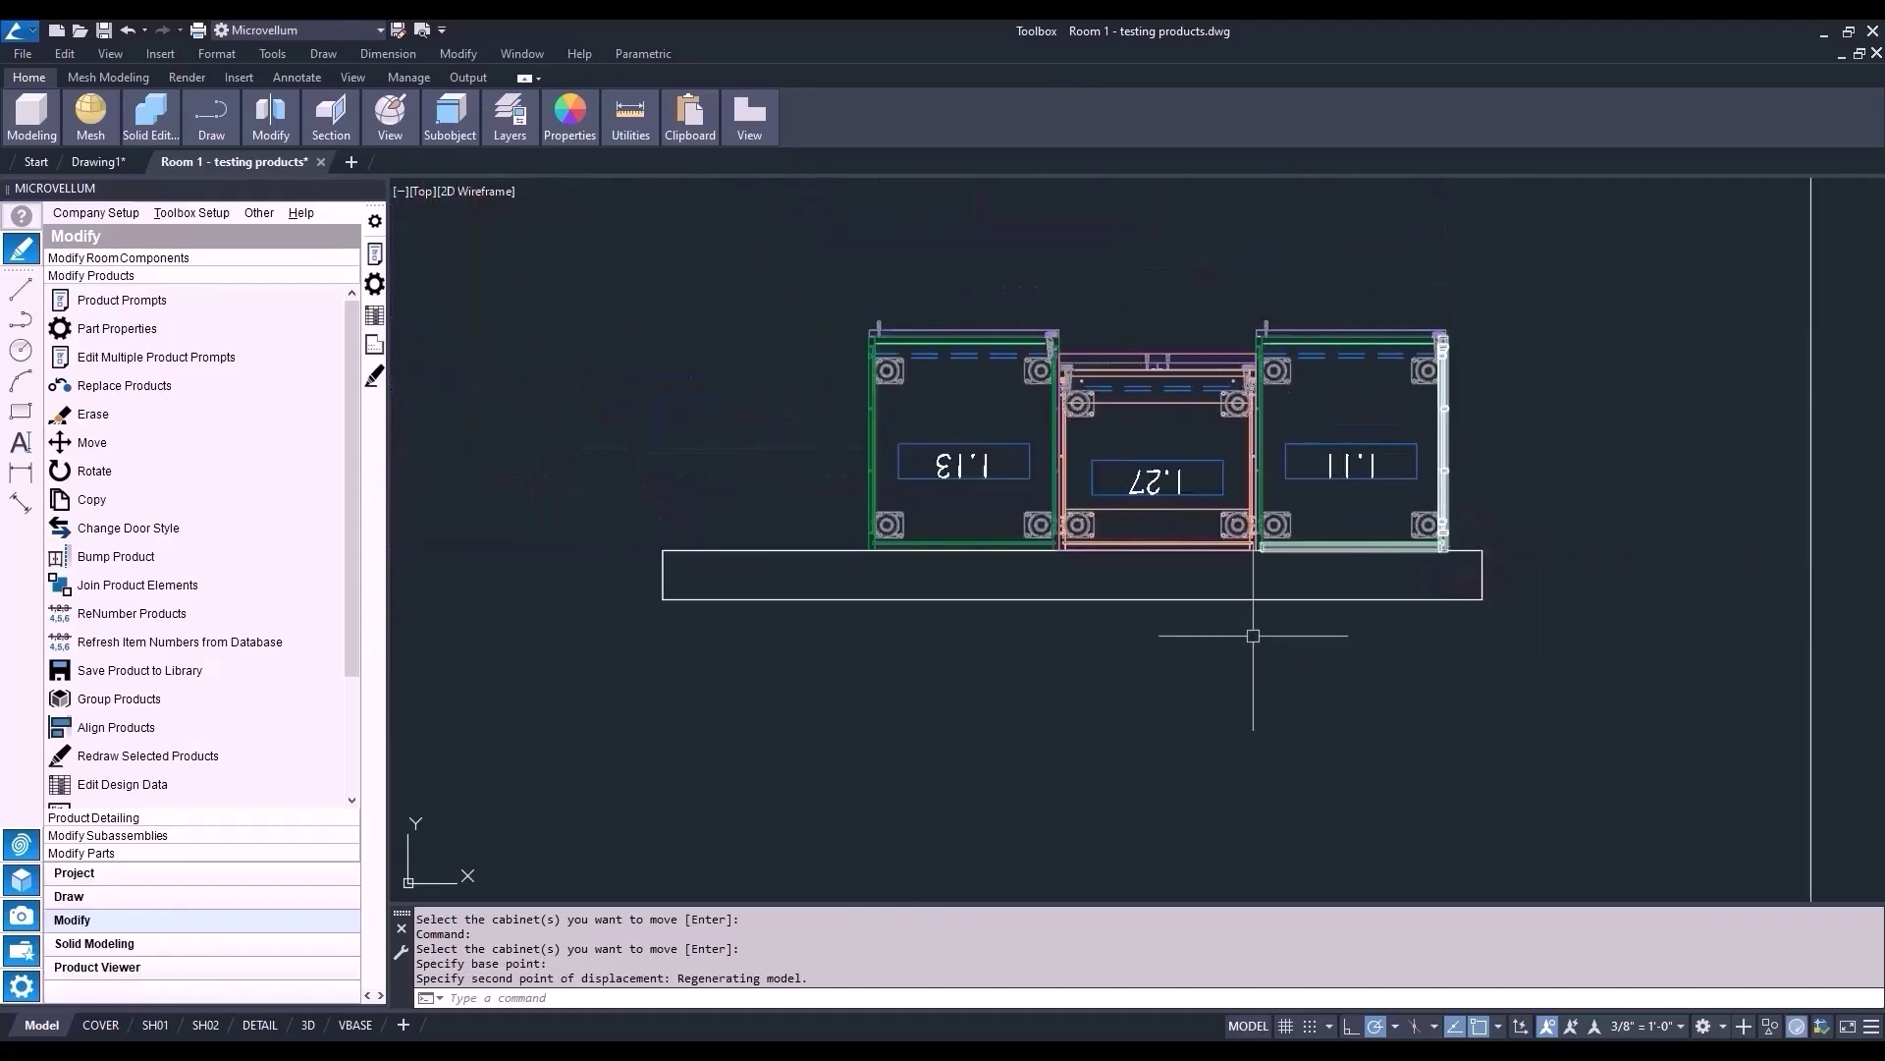
- Examine the adjusted cabinet run in the NE Isometric view and return to the Top view
{"action": "scroll", "coordinate": [1252, 637], "scroll_direction": "down", "scroll_amount": 2}
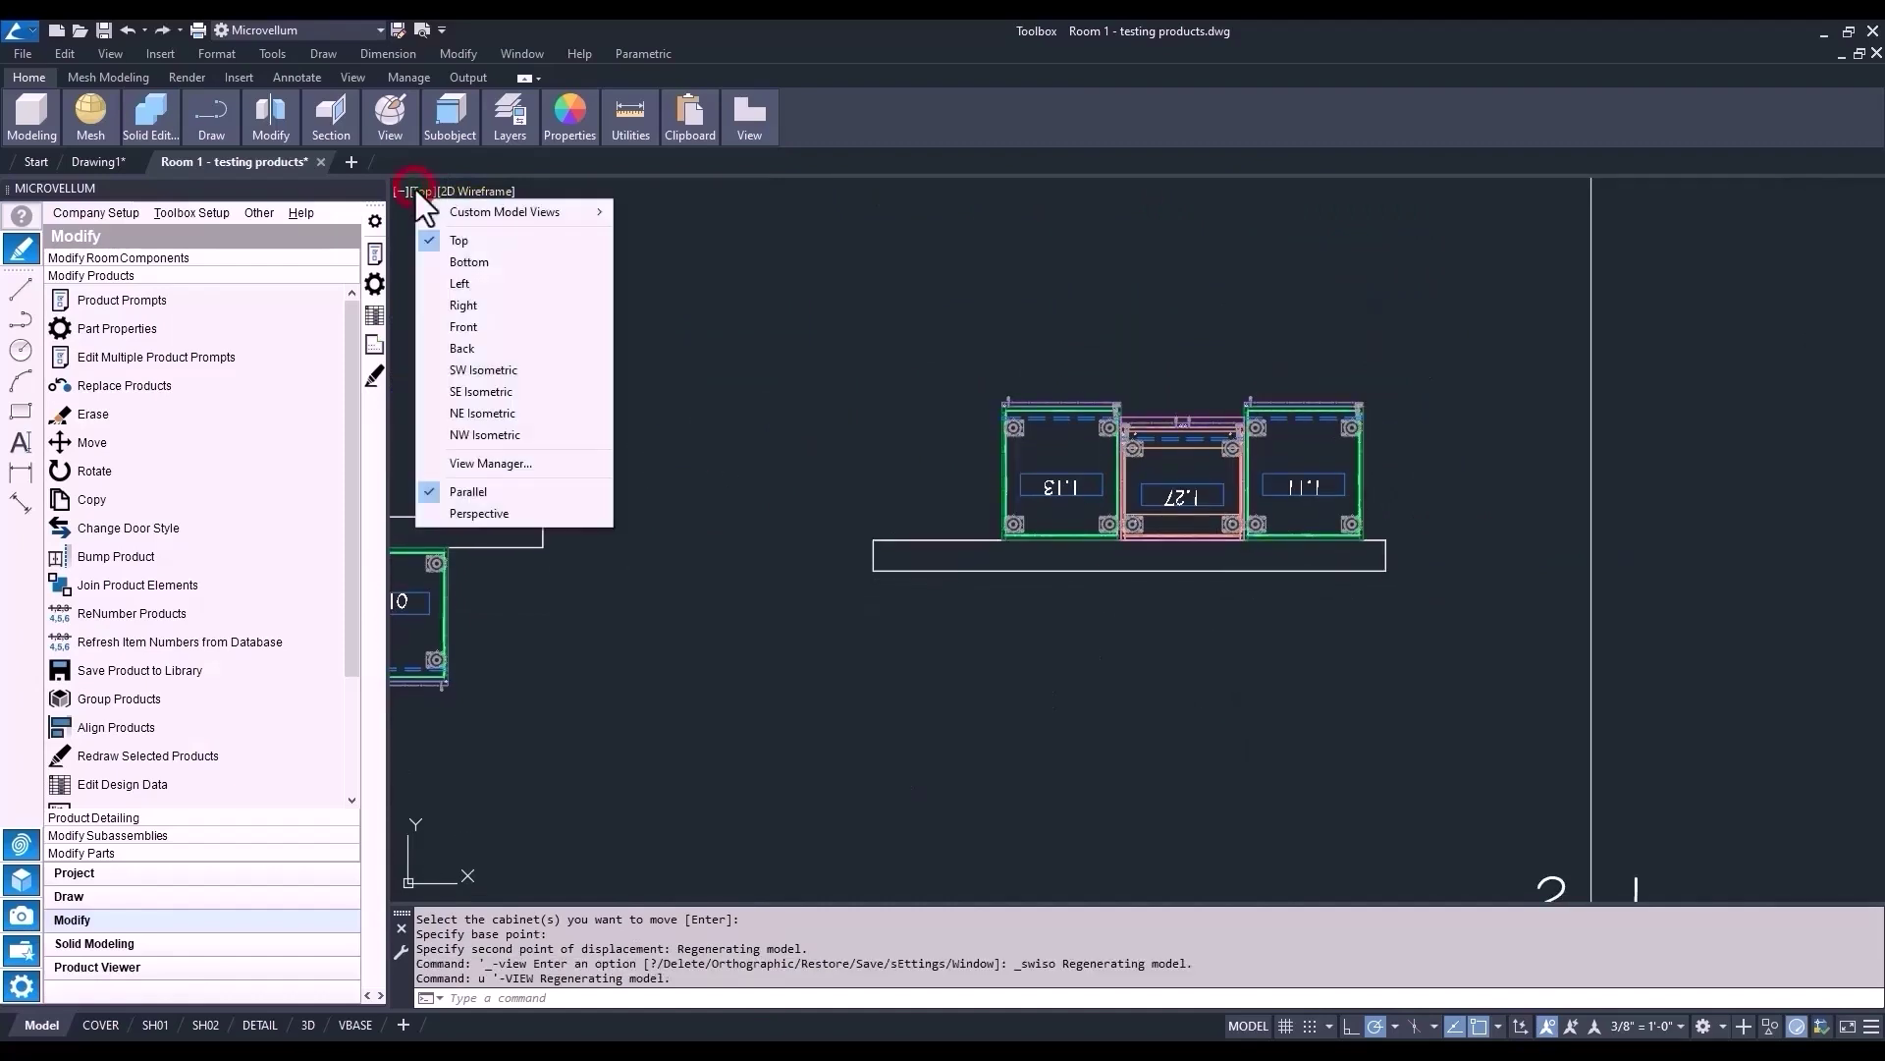
{"action": "left_click", "coordinate": [462, 412]}
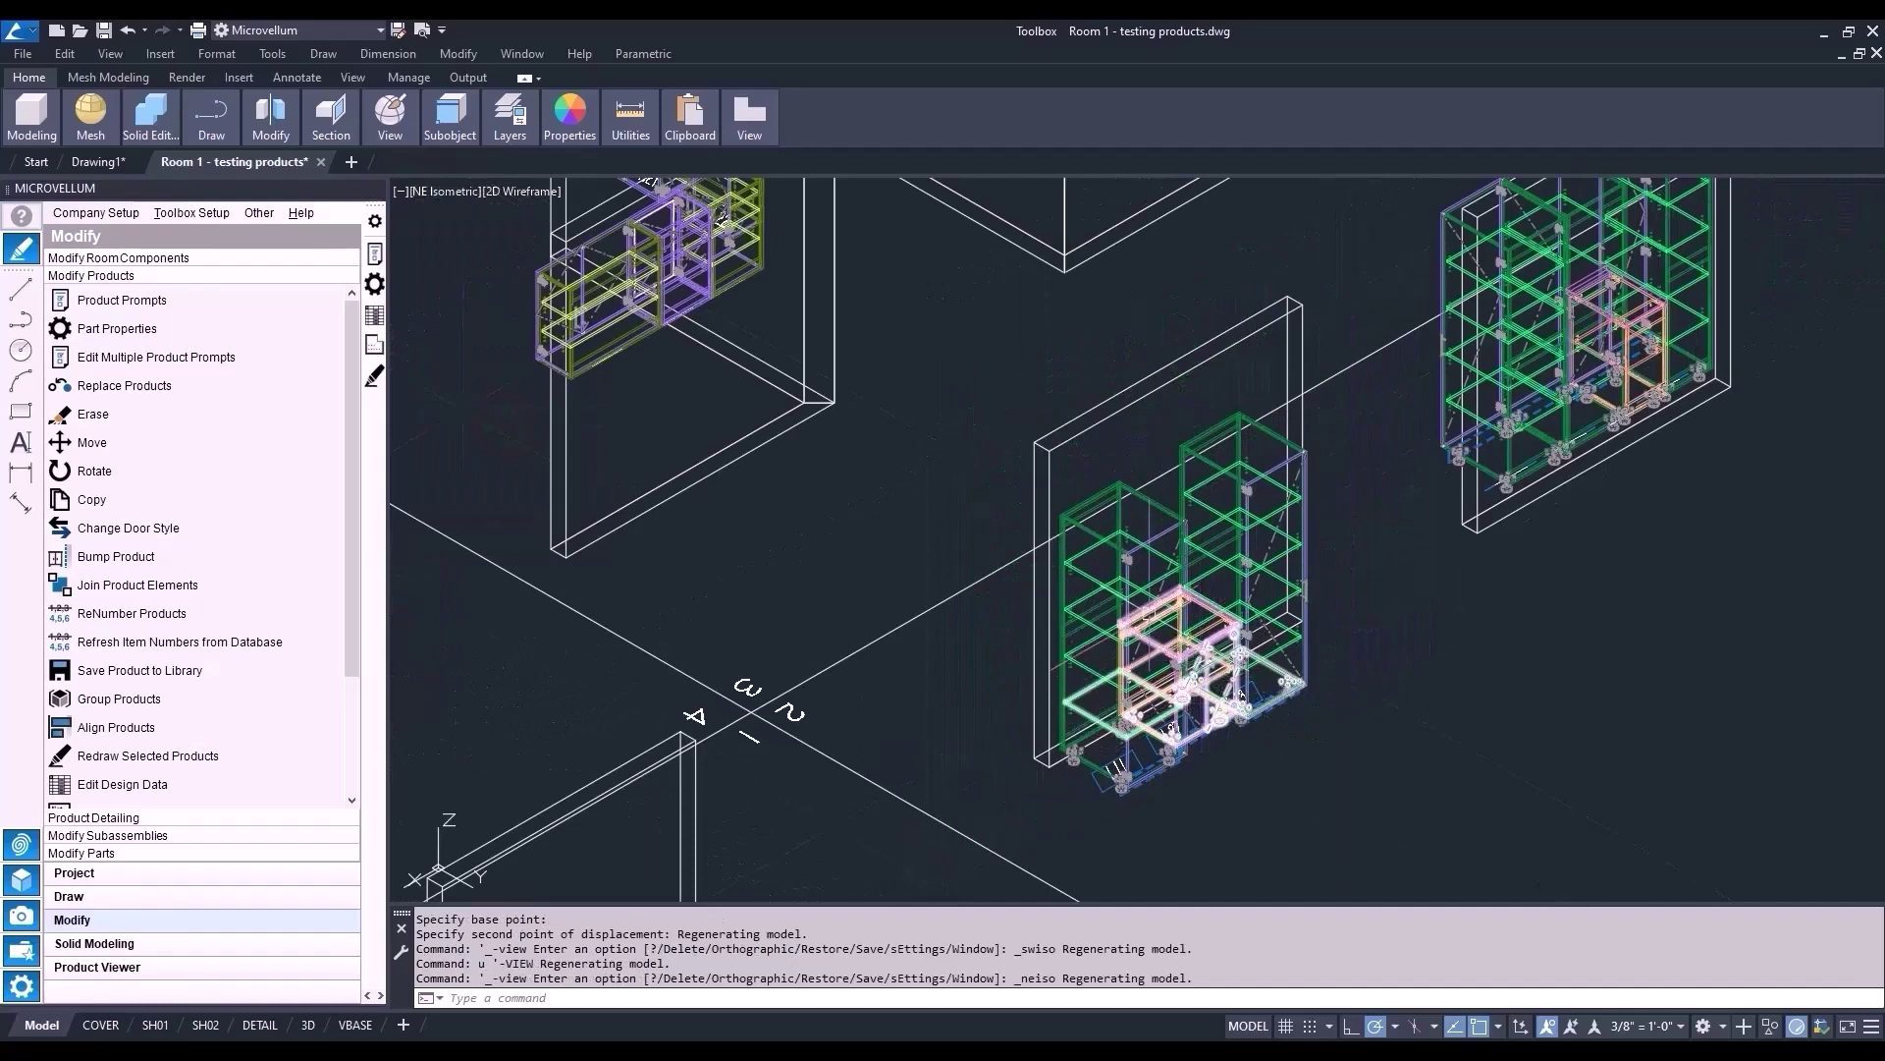
{"action": "scroll", "coordinate": [1121, 601], "scroll_direction": "down", "scroll_amount": 2}
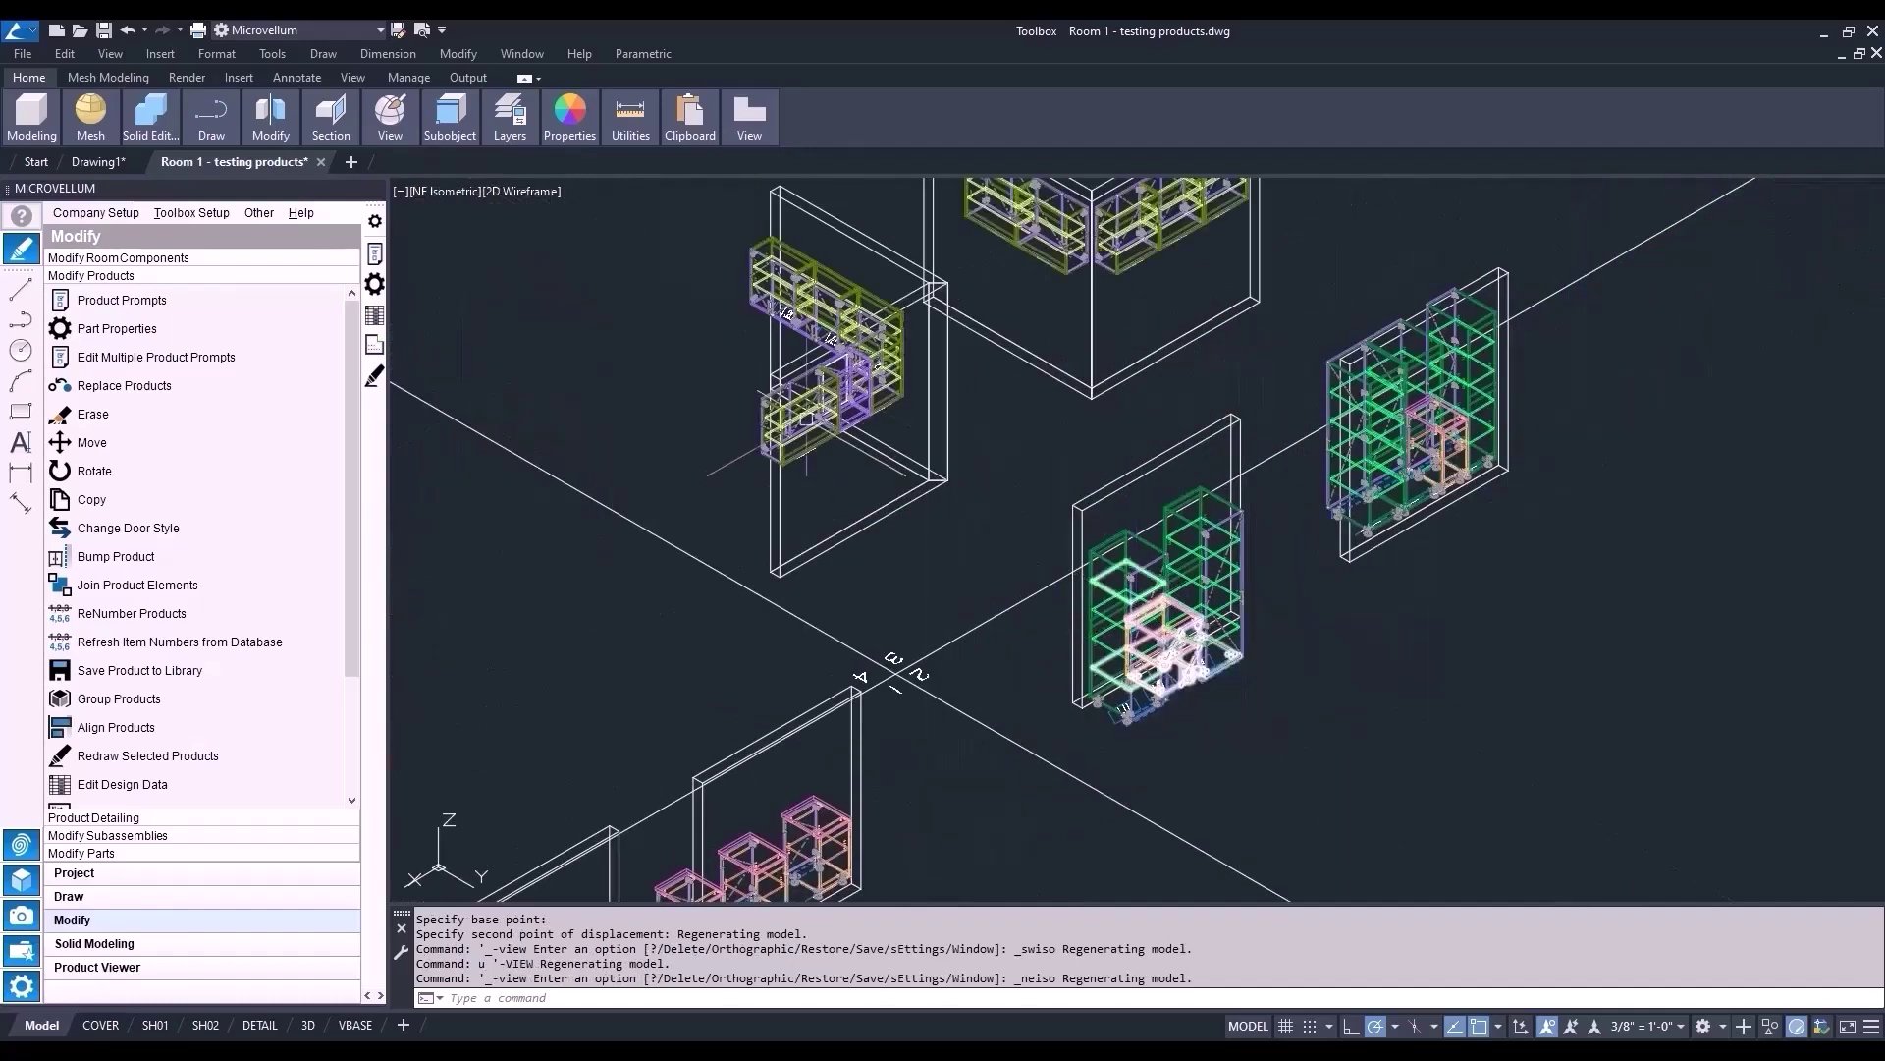
{"action": "left_click", "coordinate": [449, 192]}
{"action": "left_click", "coordinate": [487, 236]}
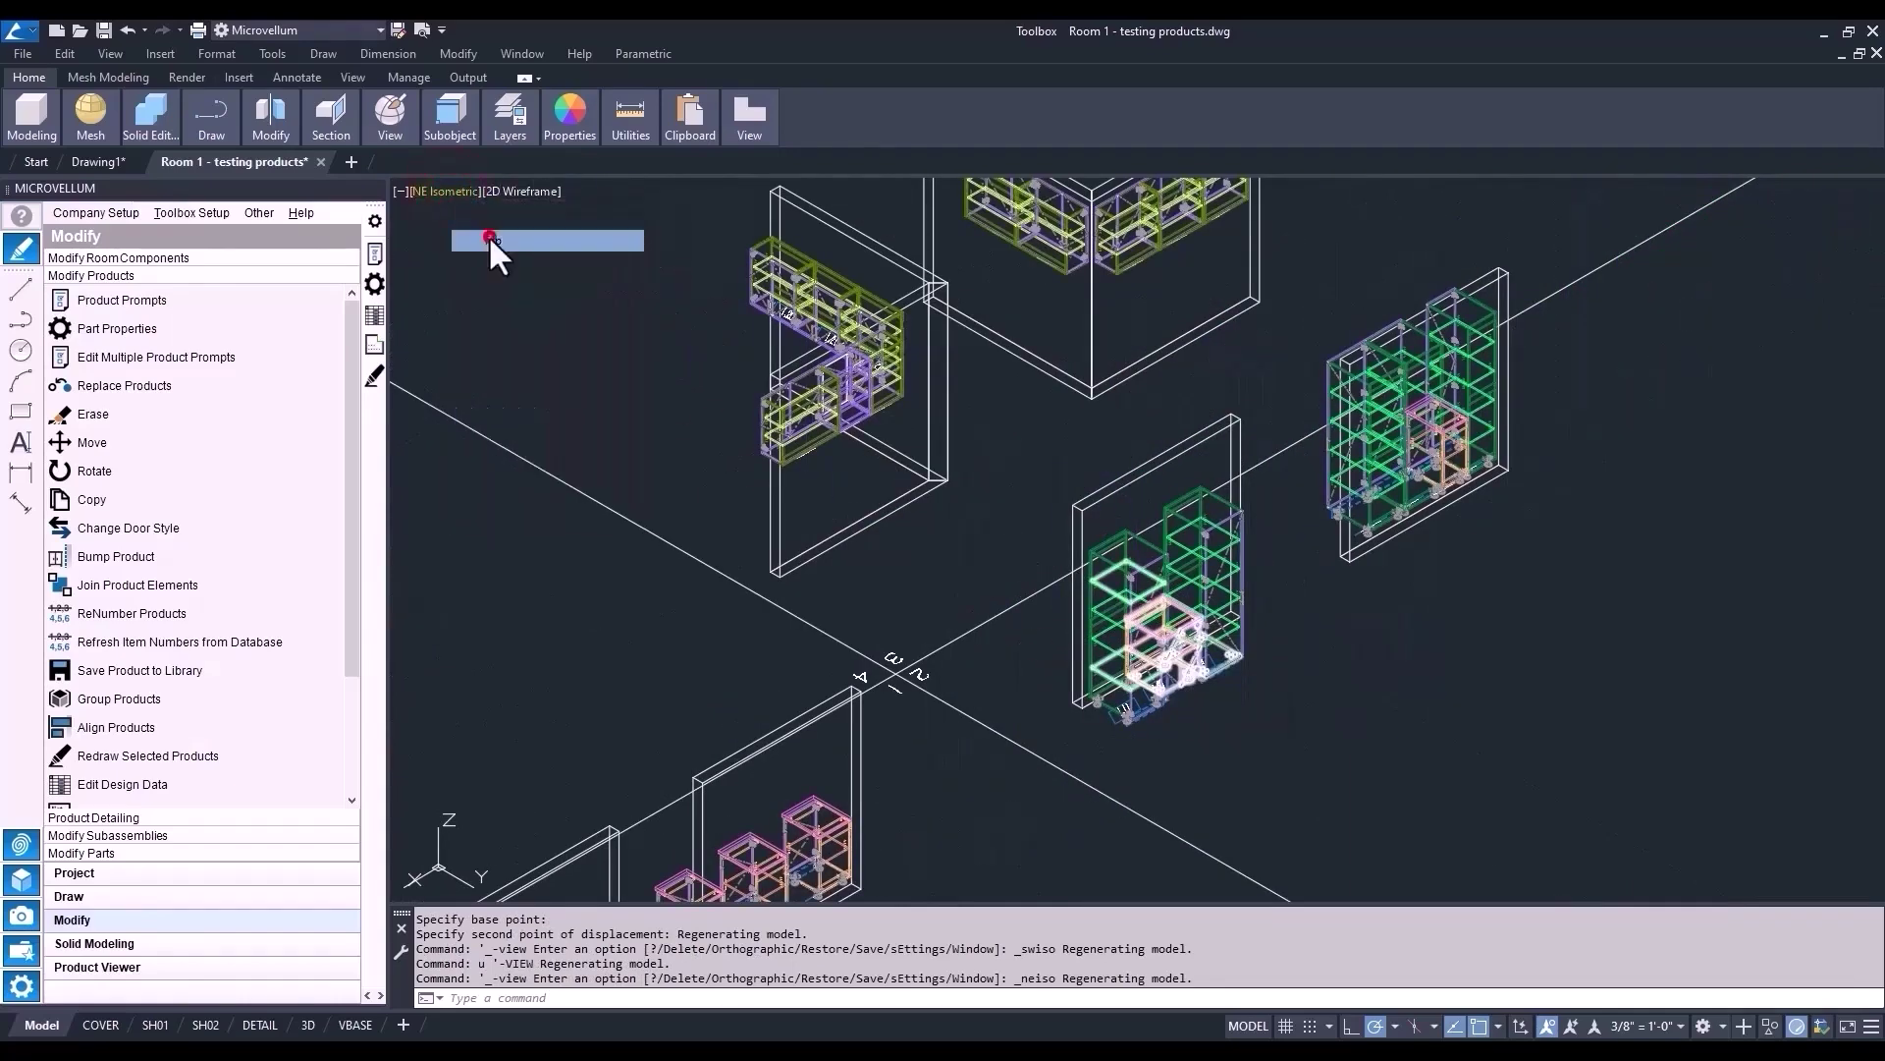
{"action": "scroll", "coordinate": [863, 652], "scroll_direction": "down", "scroll_amount": 2}
{"action": "scroll", "coordinate": [899, 661], "scroll_direction": "up", "scroll_amount": 2}
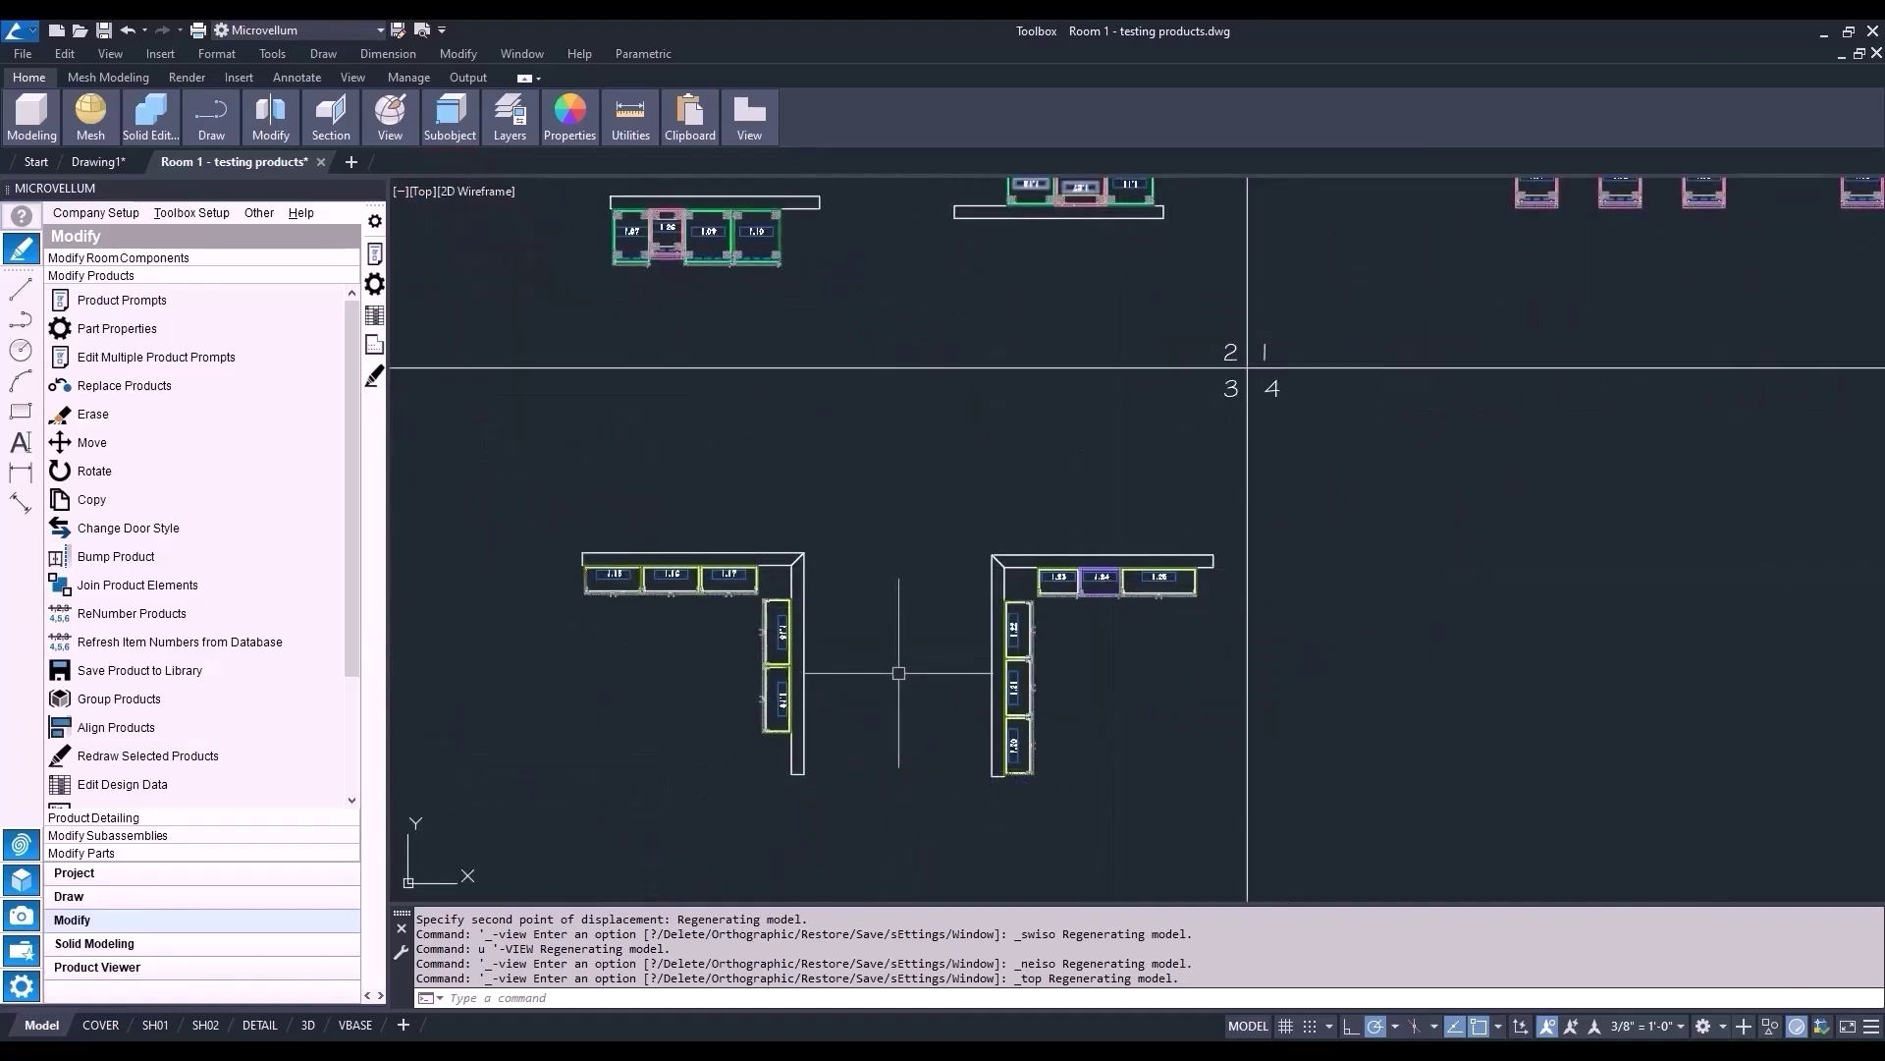
- Erase cabinet 1.25 from the horizontal run on the L-shaped corner walls
{"action": "scroll", "coordinate": [1144, 633], "scroll_direction": "up", "scroll_amount": 5}
{"action": "middle_click_drag", "start_coordinate": [1145, 661], "coordinate": [1163, 471]}
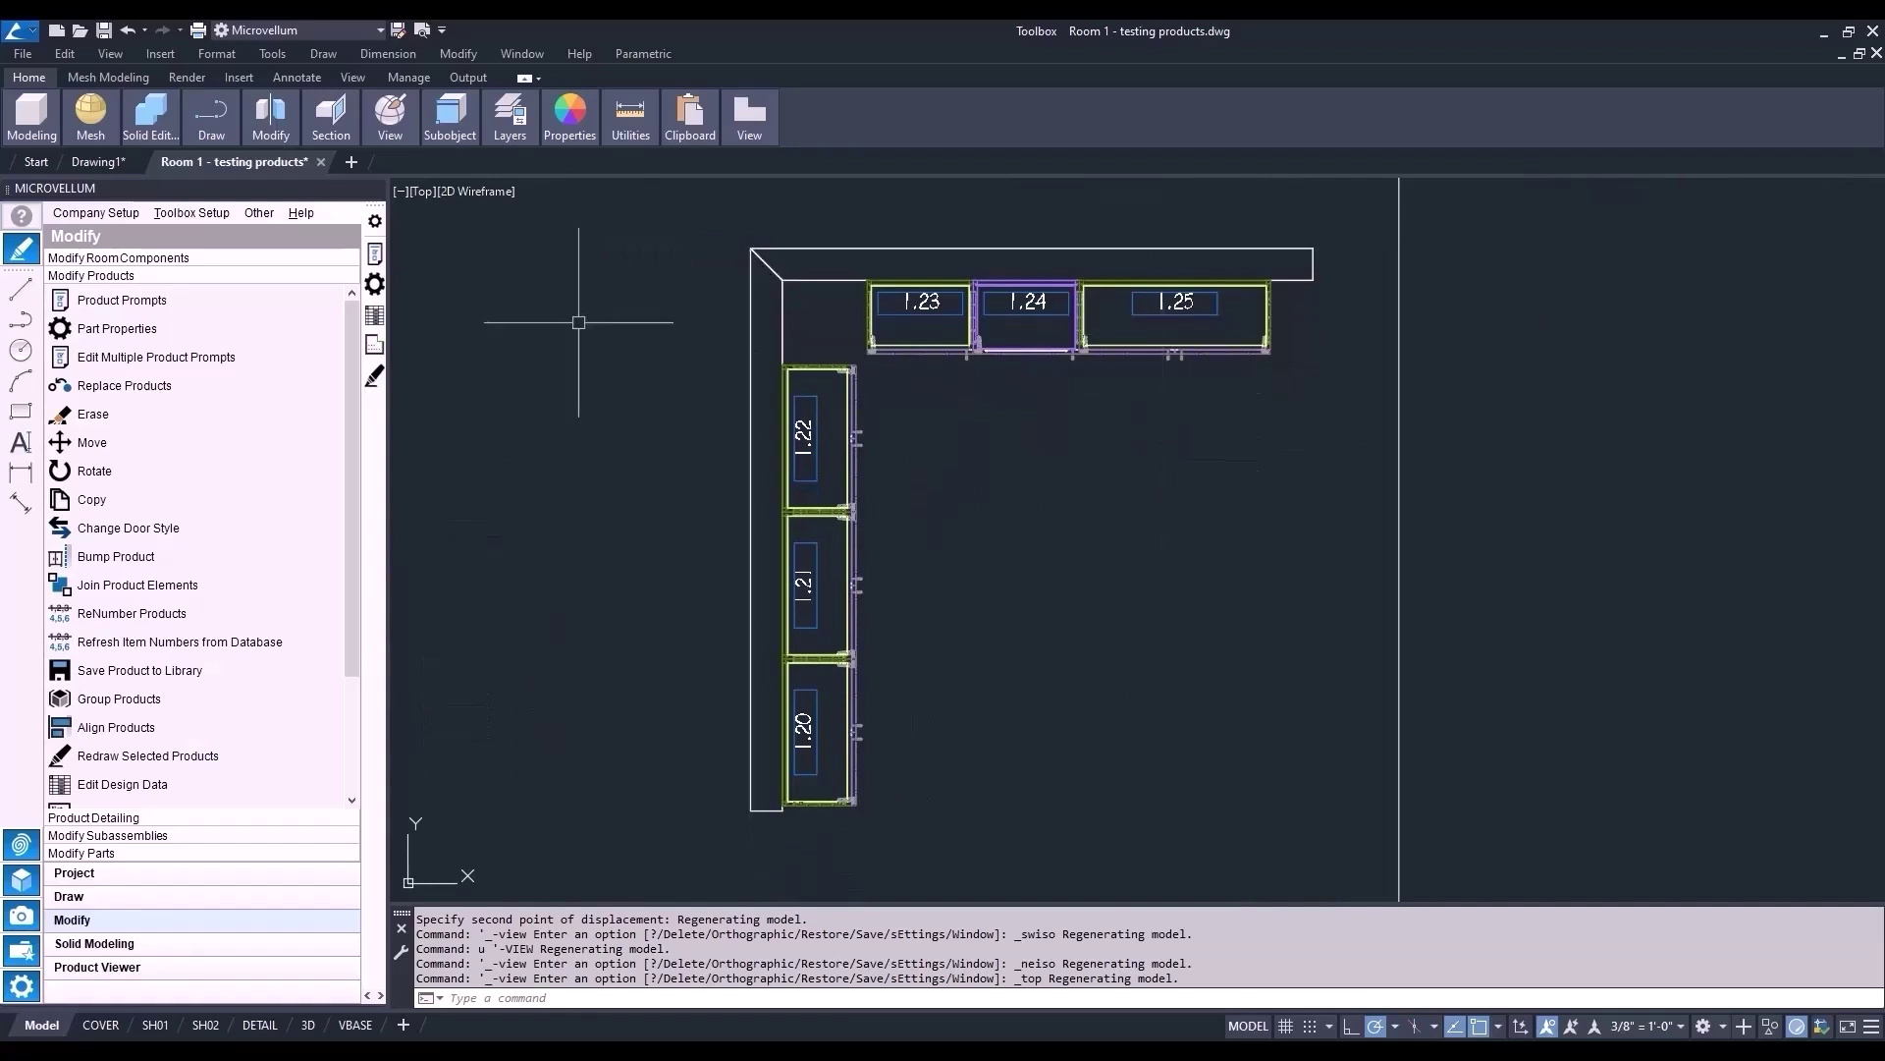
{"action": "left_click", "coordinate": [147, 414]}
{"action": "left_click", "coordinate": [1127, 312]}
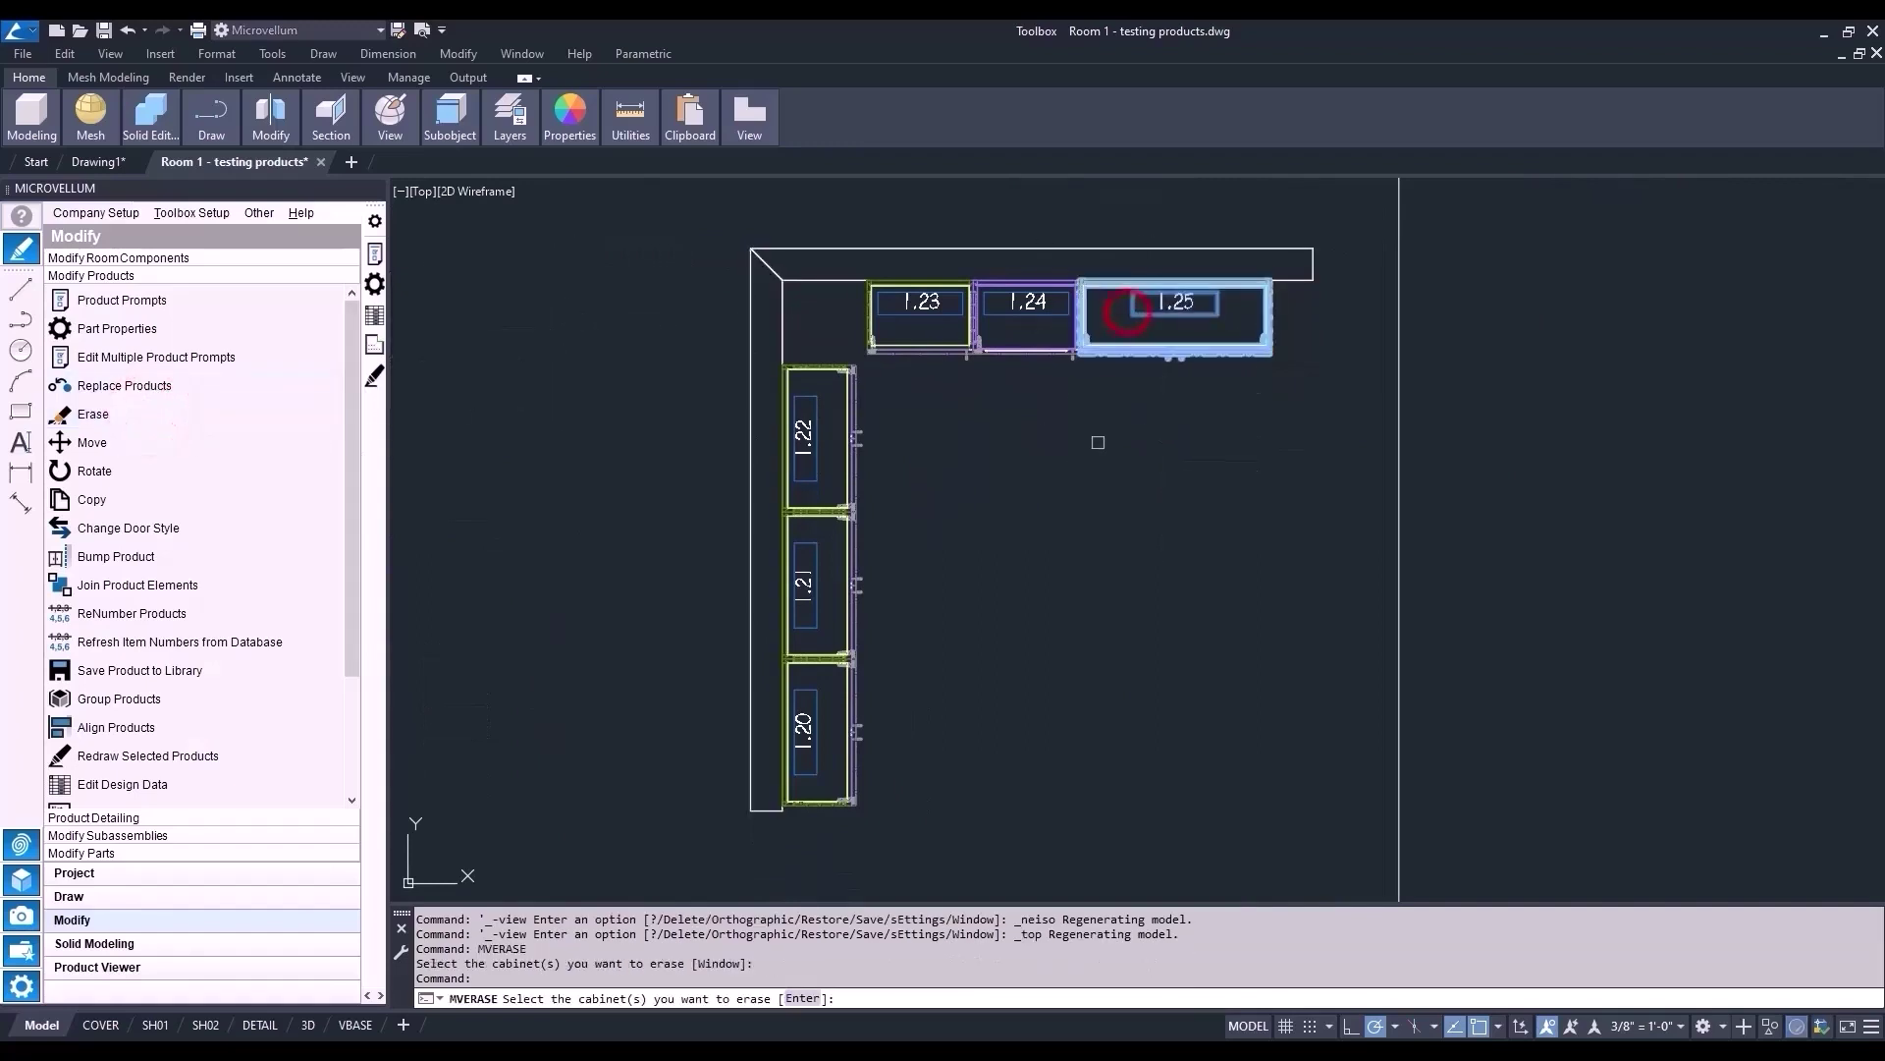
{"action": "right_click", "coordinate": [1098, 443]}
{"action": "left_click", "coordinate": [1035, 579]}
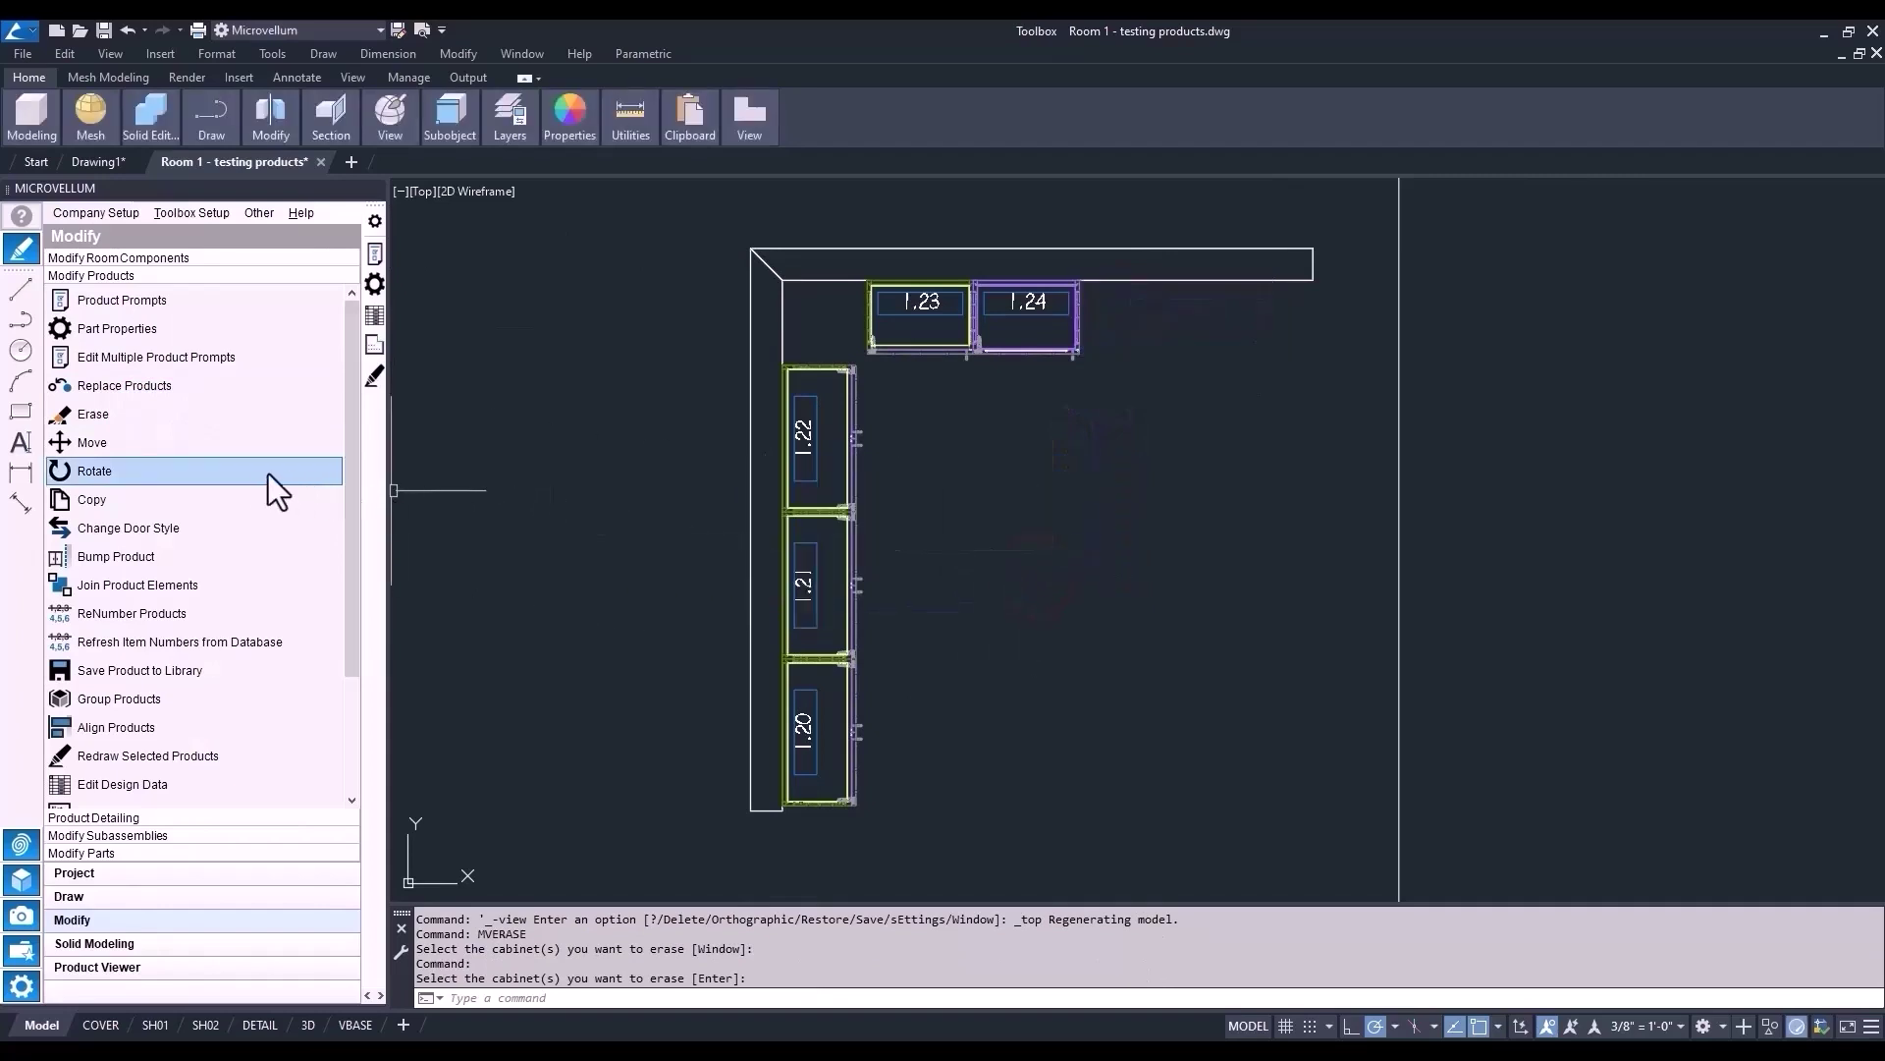
- Copy cabinet 1.24 along the wall so the copy sits against its side facing away from cabinet 1.23
{"action": "left_click", "coordinate": [175, 497]}
{"action": "left_click", "coordinate": [1012, 314]}
{"action": "scroll", "coordinate": [982, 295], "scroll_direction": "up", "scroll_amount": 10}
{"action": "key", "text": "Return"}
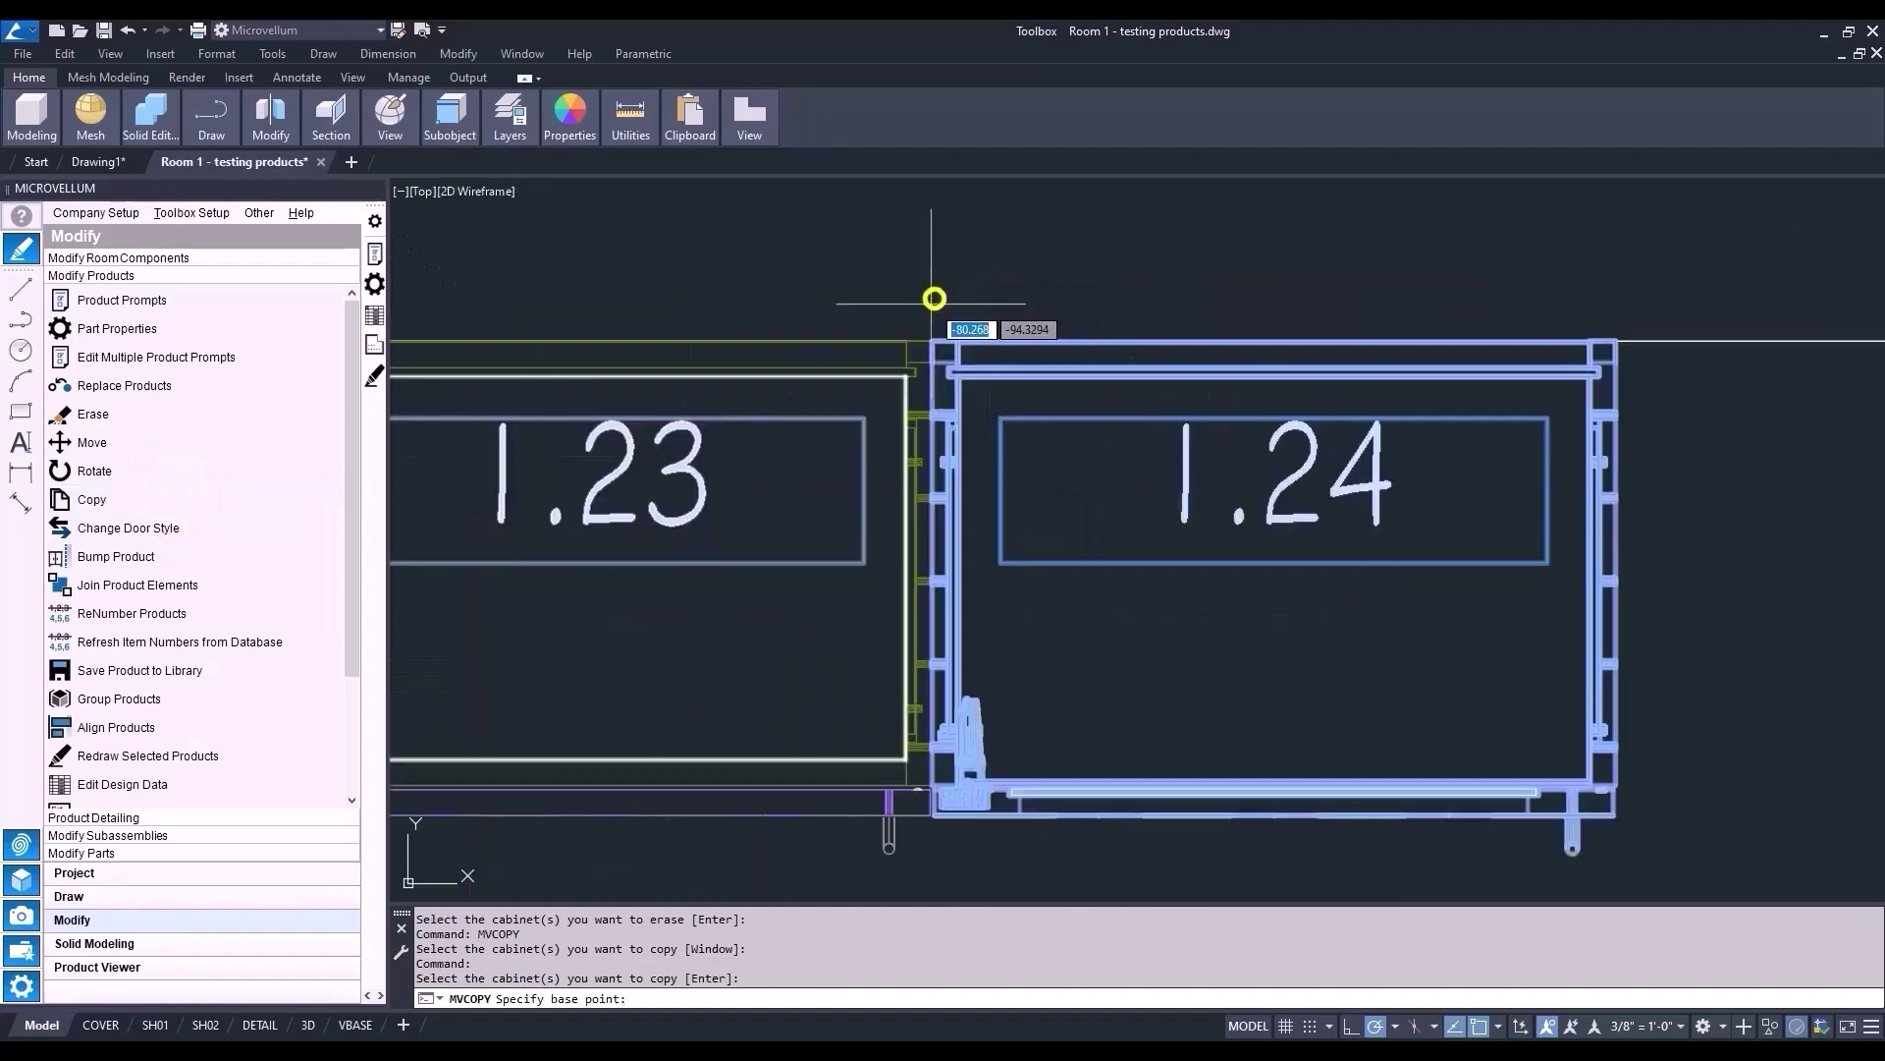
{"action": "left_click", "coordinate": [926, 388]}
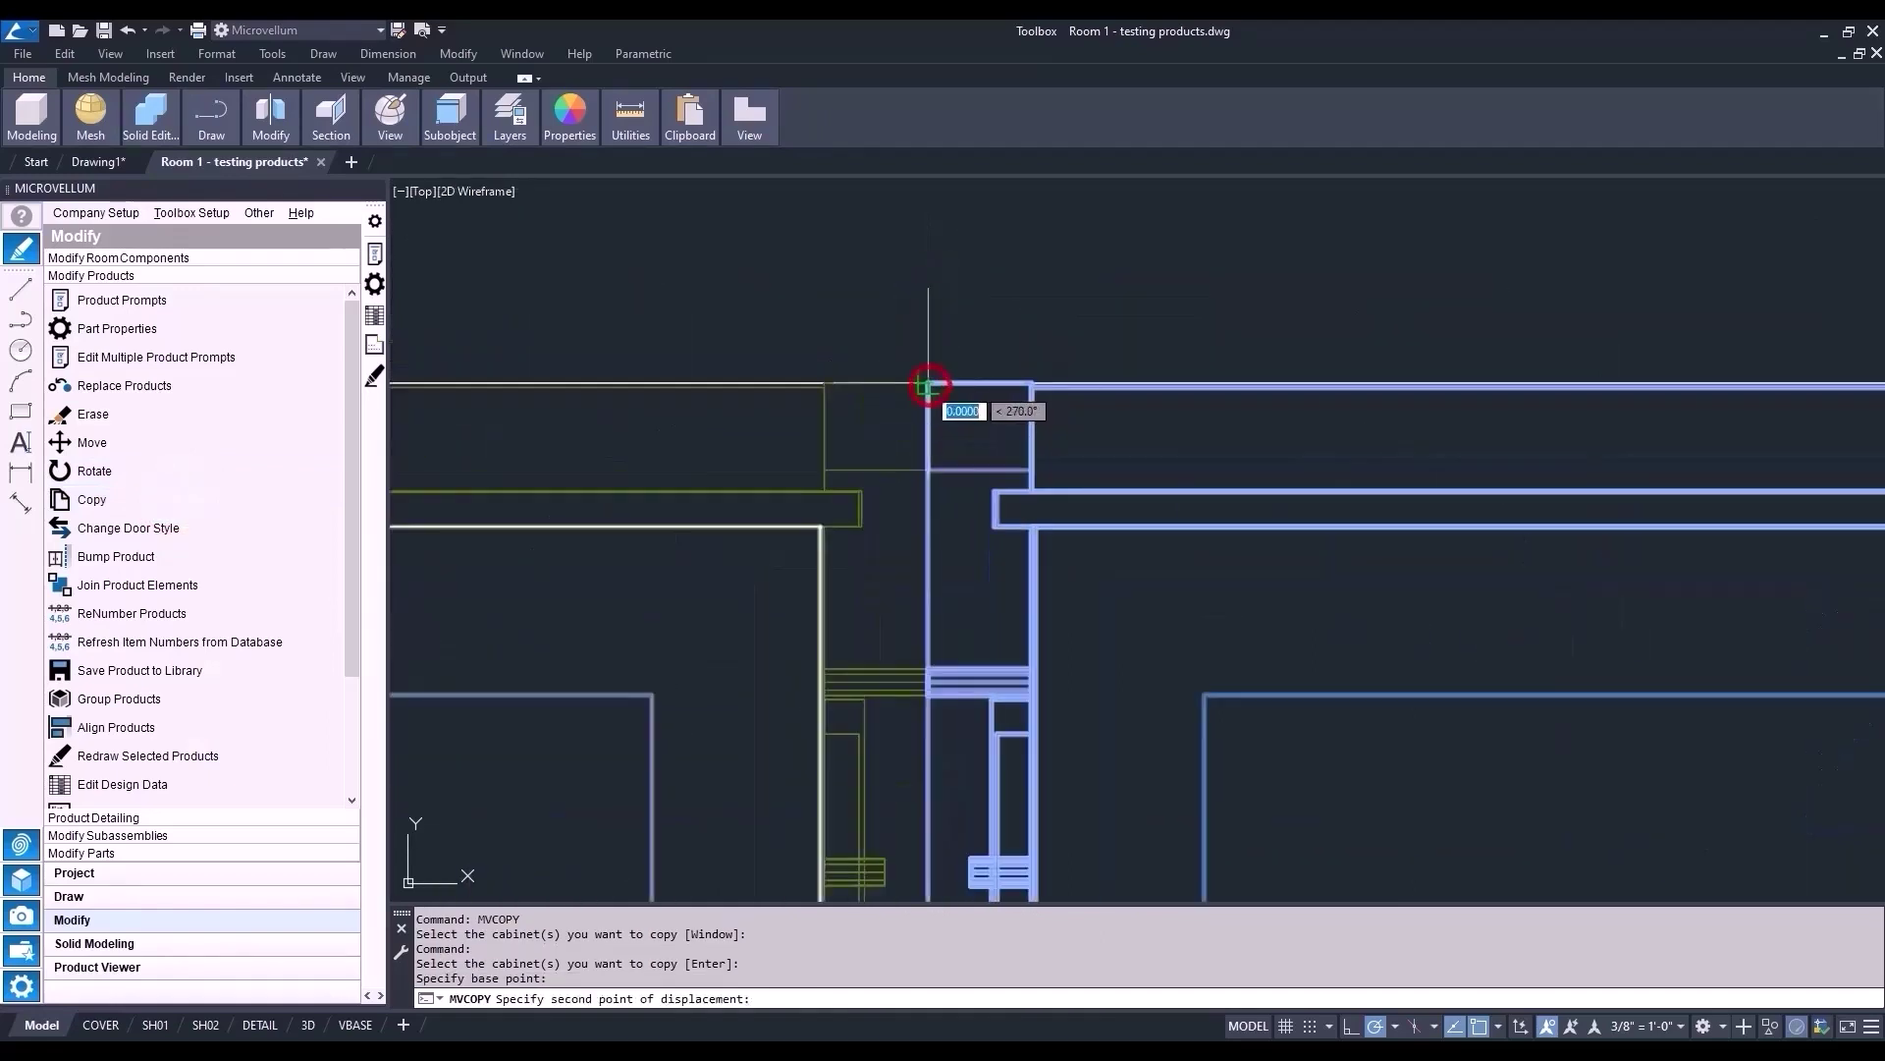
{"action": "scroll", "coordinate": [928, 393], "scroll_direction": "down", "scroll_amount": 5}
{"action": "scroll", "coordinate": [1208, 385], "scroll_direction": "up", "scroll_amount": 5}
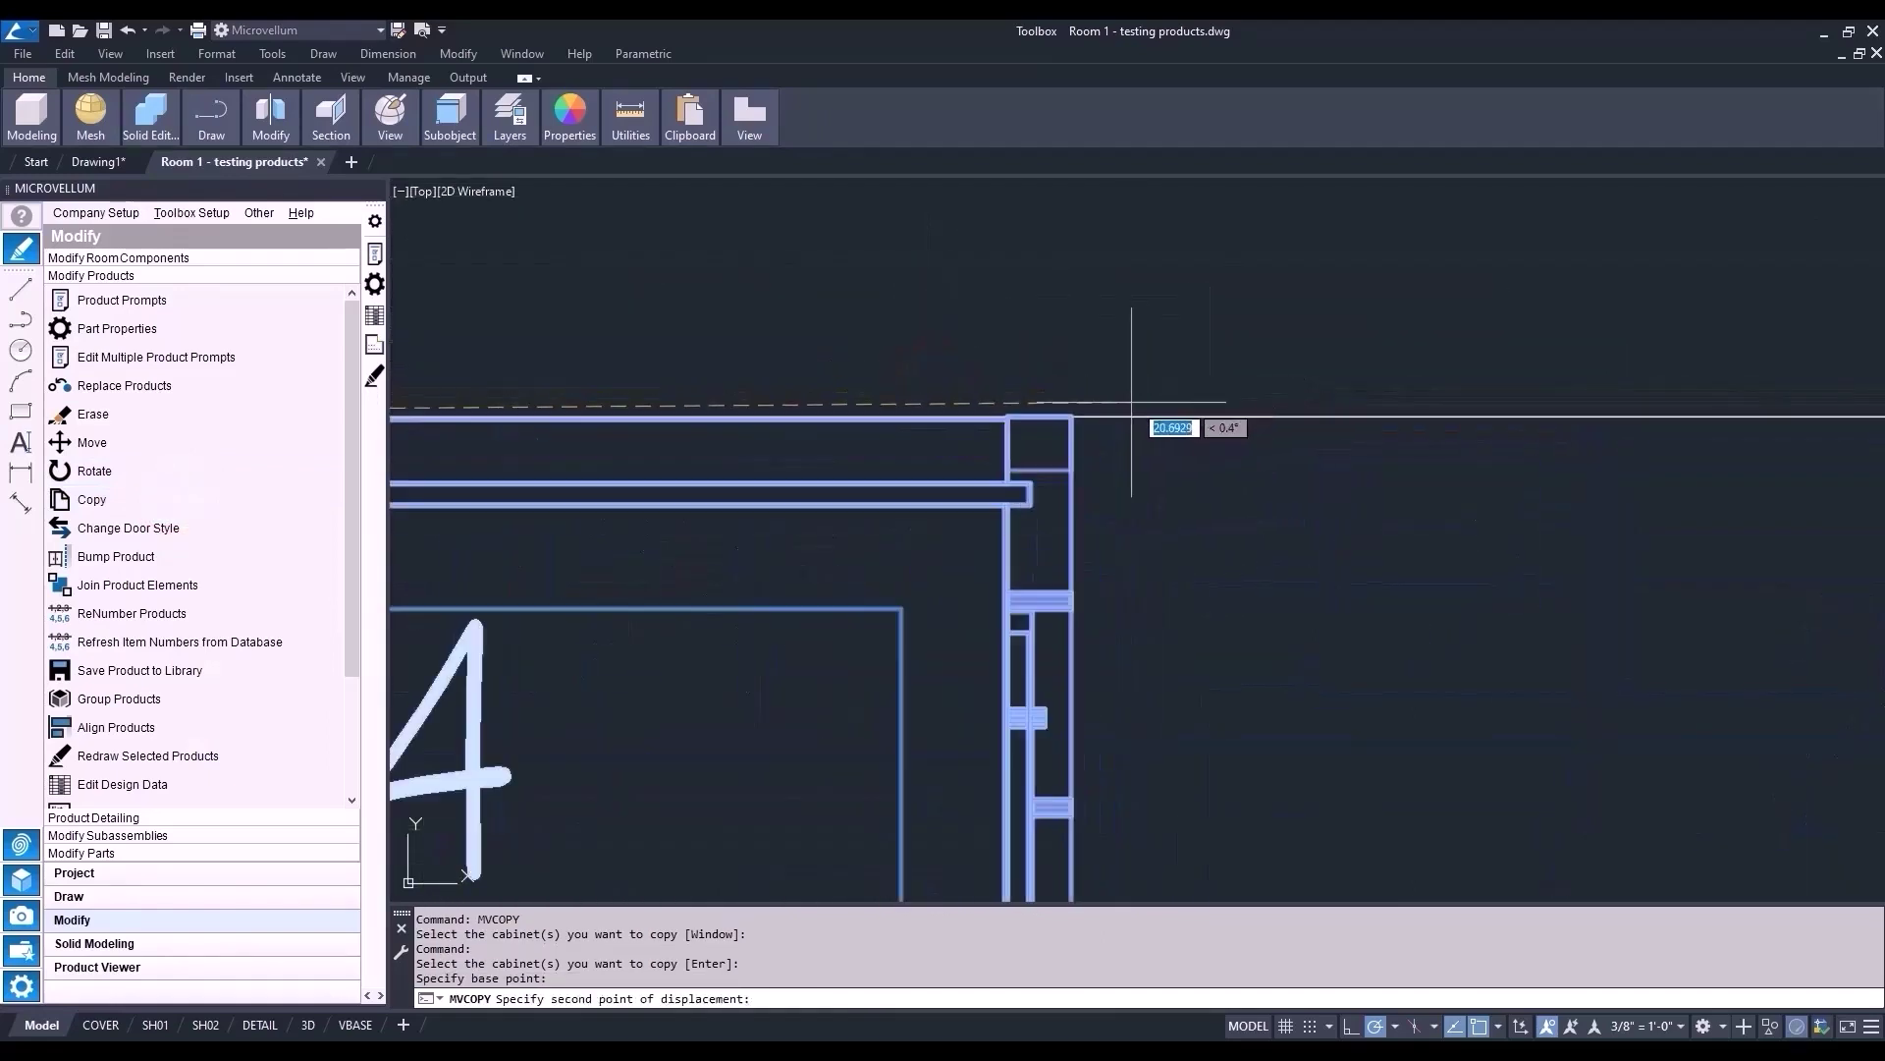
{"action": "left_click", "coordinate": [1072, 422]}
{"action": "scroll", "coordinate": [1068, 417], "scroll_direction": "down", "scroll_amount": 6}
{"action": "scroll", "coordinate": [1090, 253], "scroll_direction": "down", "scroll_amount": 2}
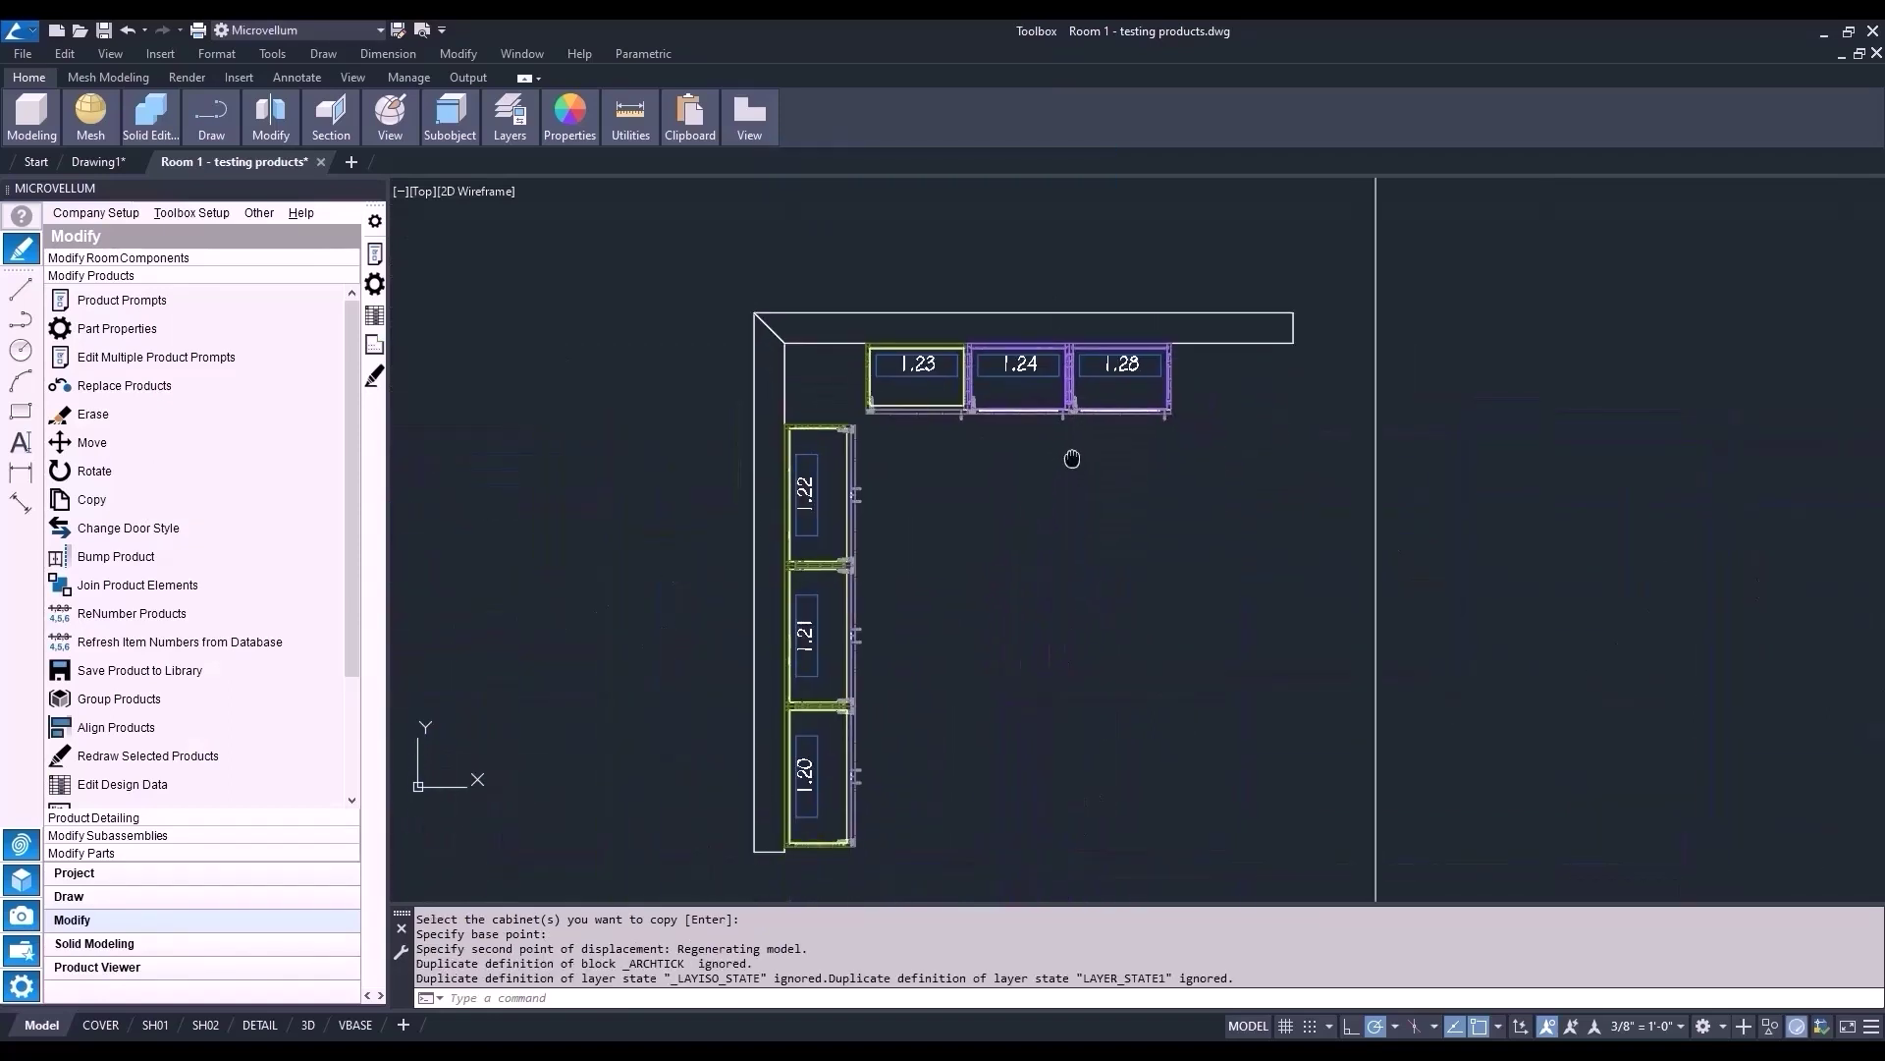
- Examine the copied upper cabinet in the SE Isometric view and return to the Top view
{"action": "left_click", "coordinate": [421, 190]}
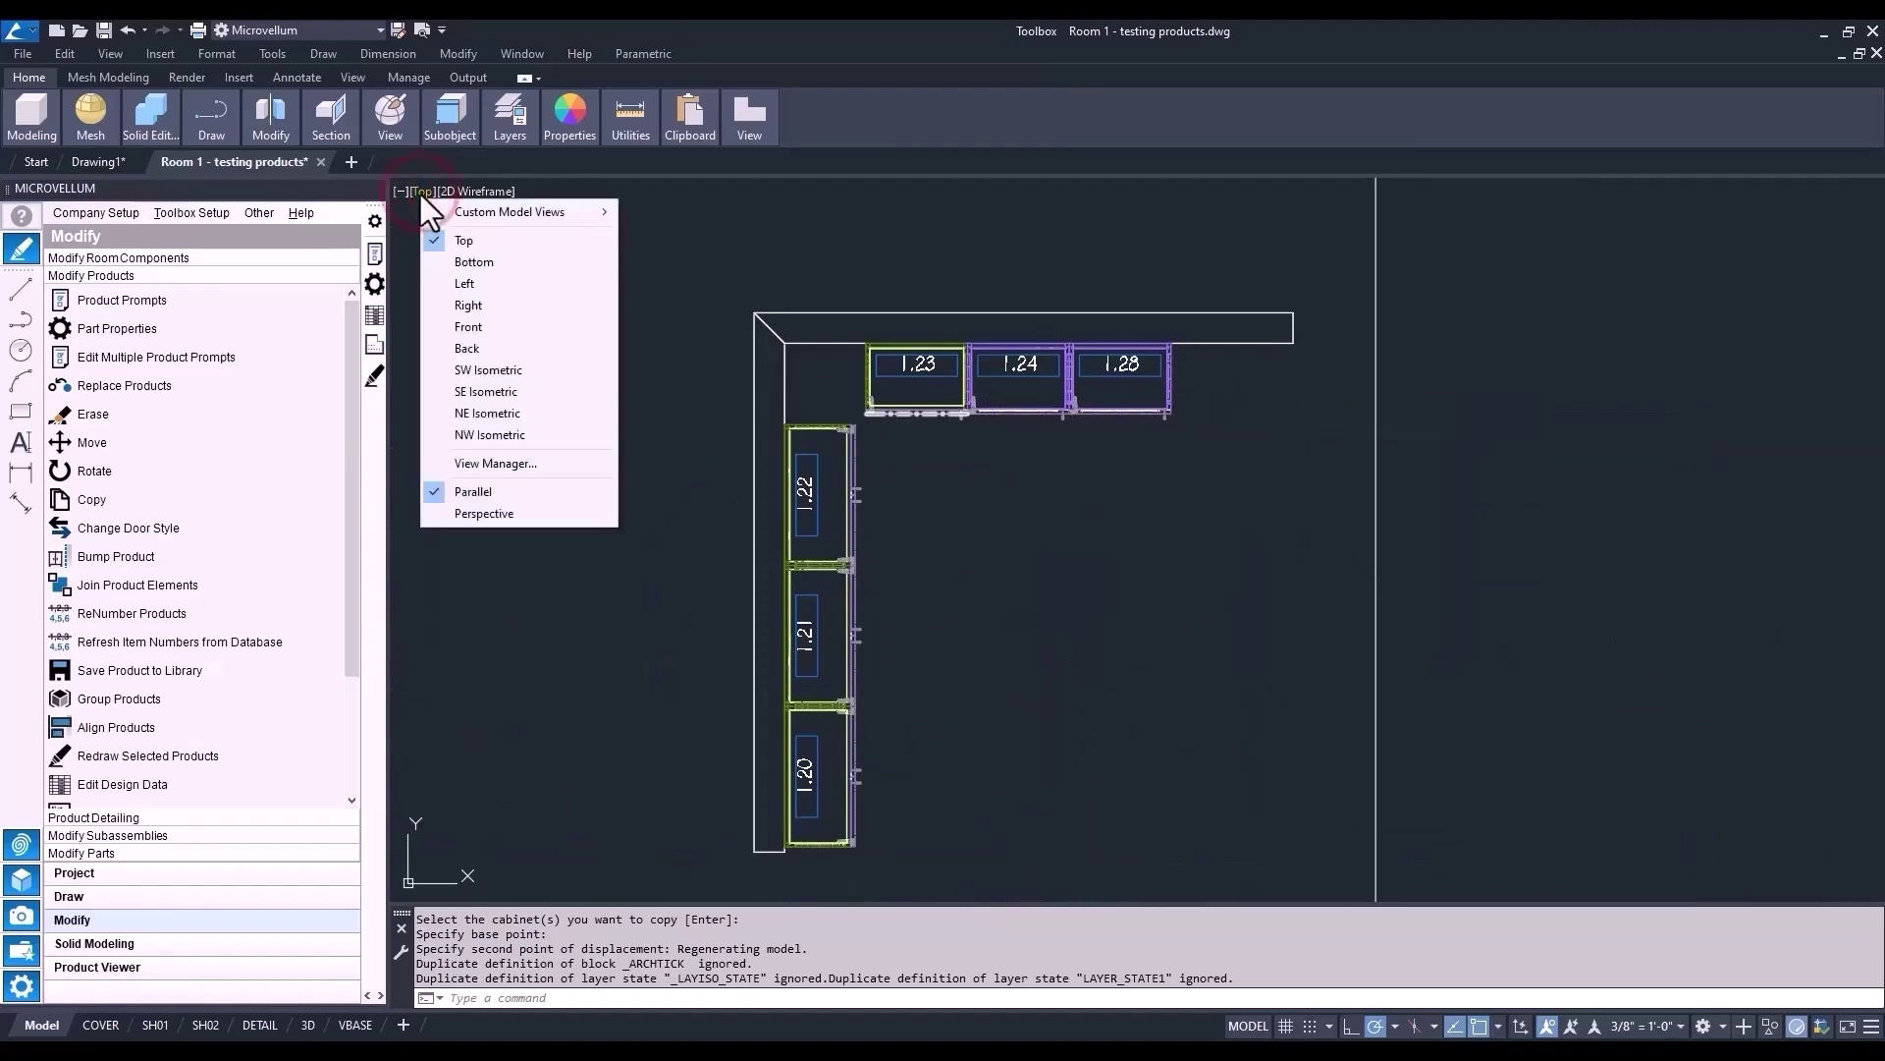
{"action": "left_click", "coordinate": [485, 391]}
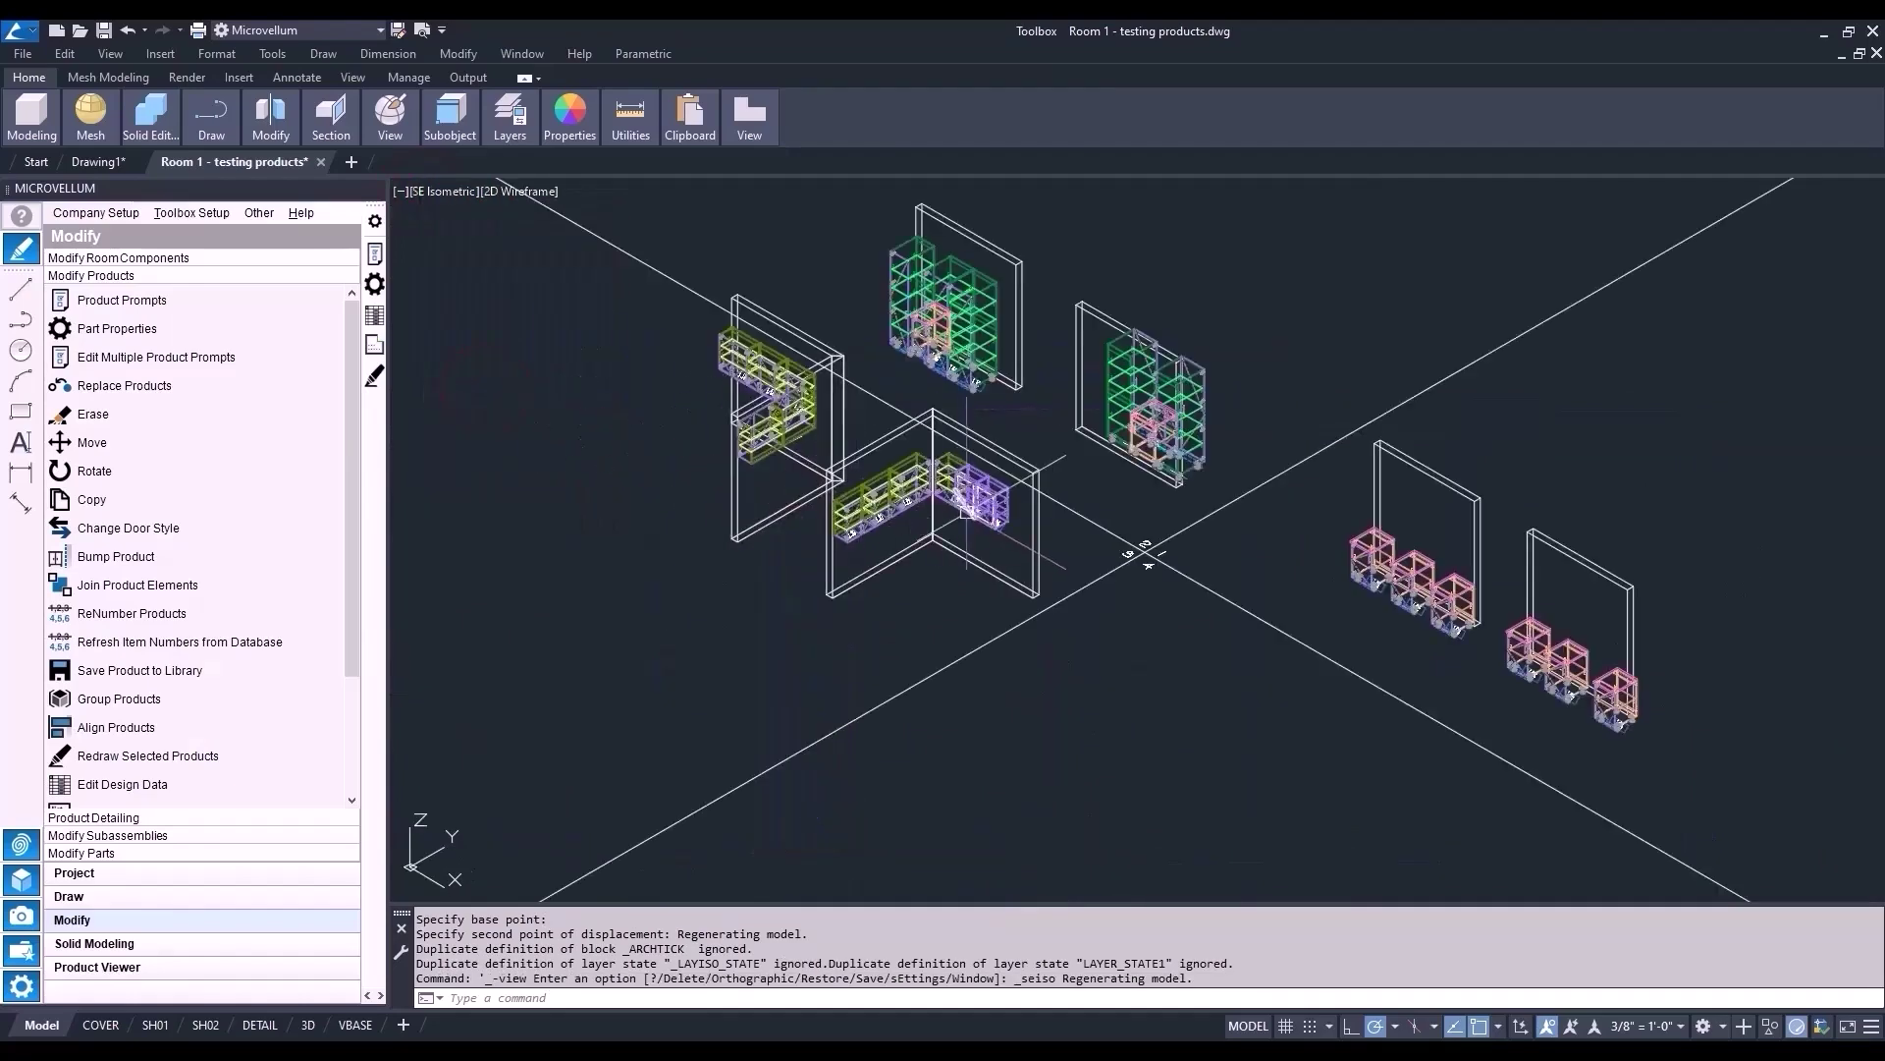
{"action": "scroll", "coordinate": [962, 579], "scroll_direction": "up", "scroll_amount": 4}
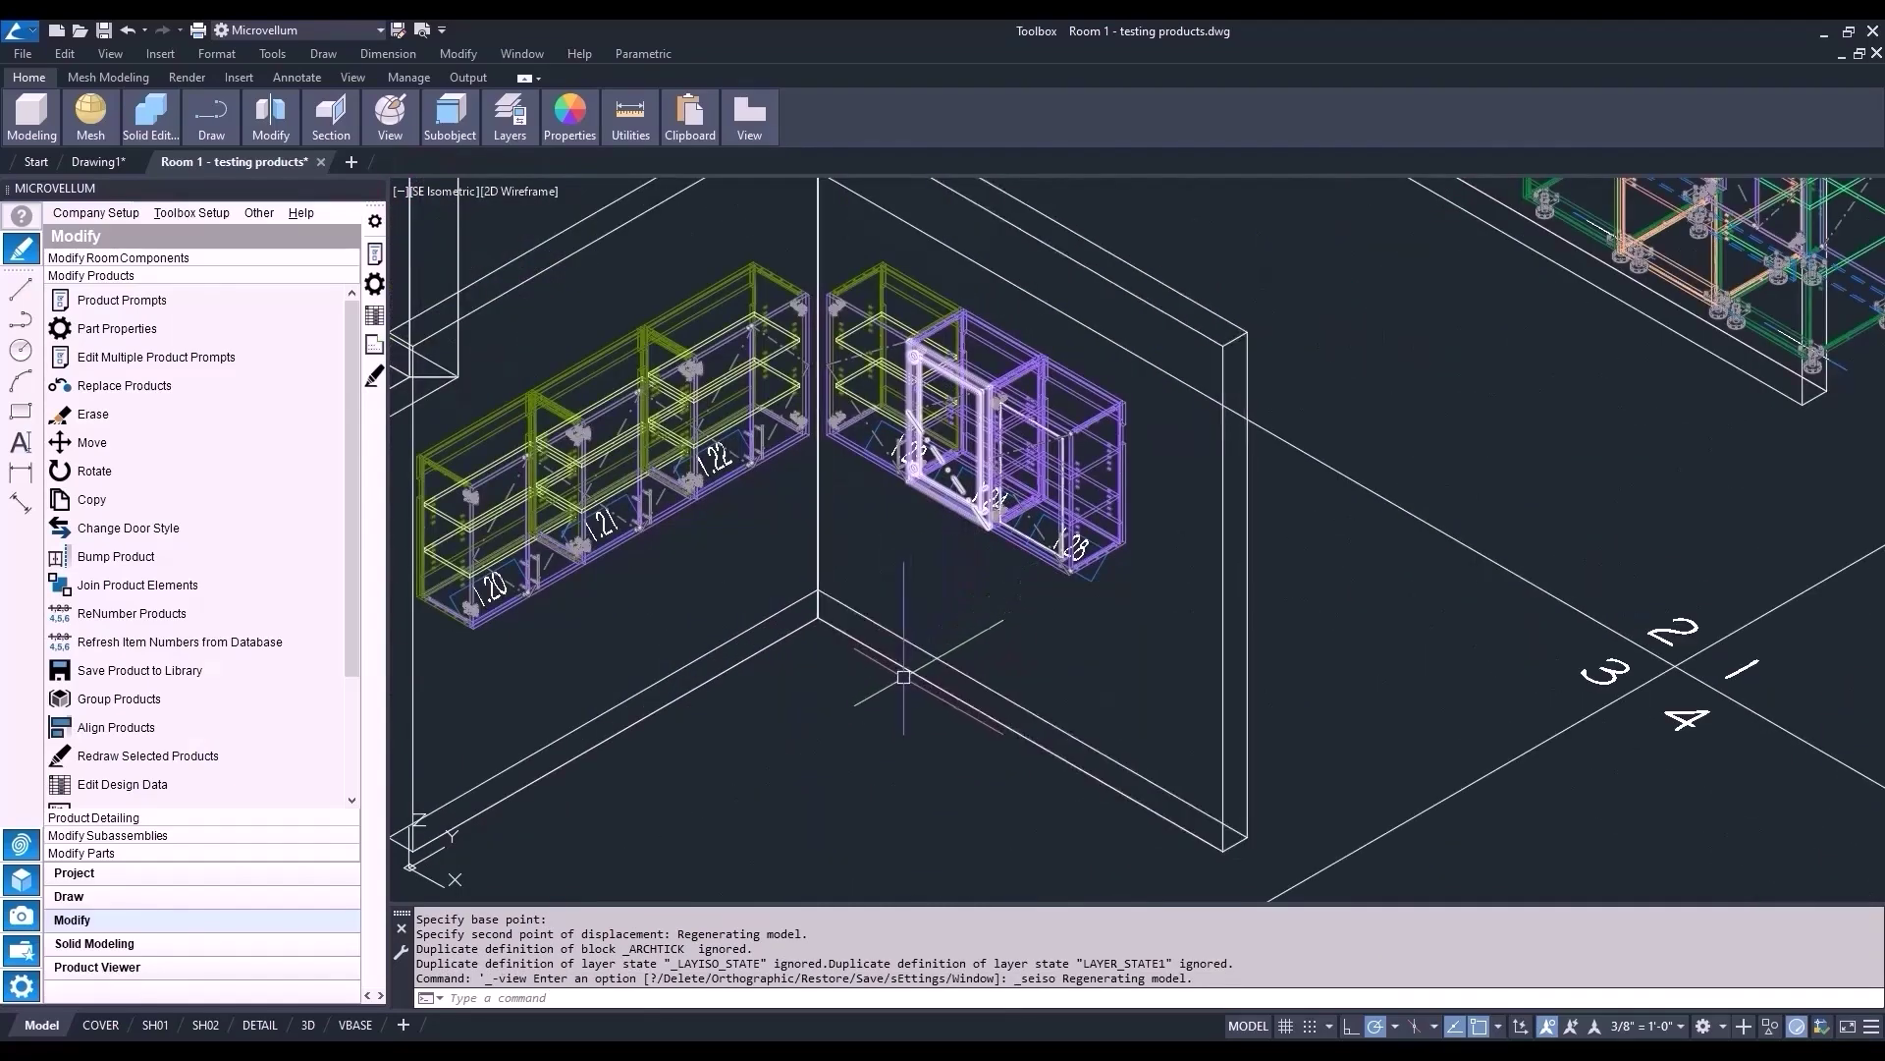
{"action": "left_click", "coordinate": [430, 192]}
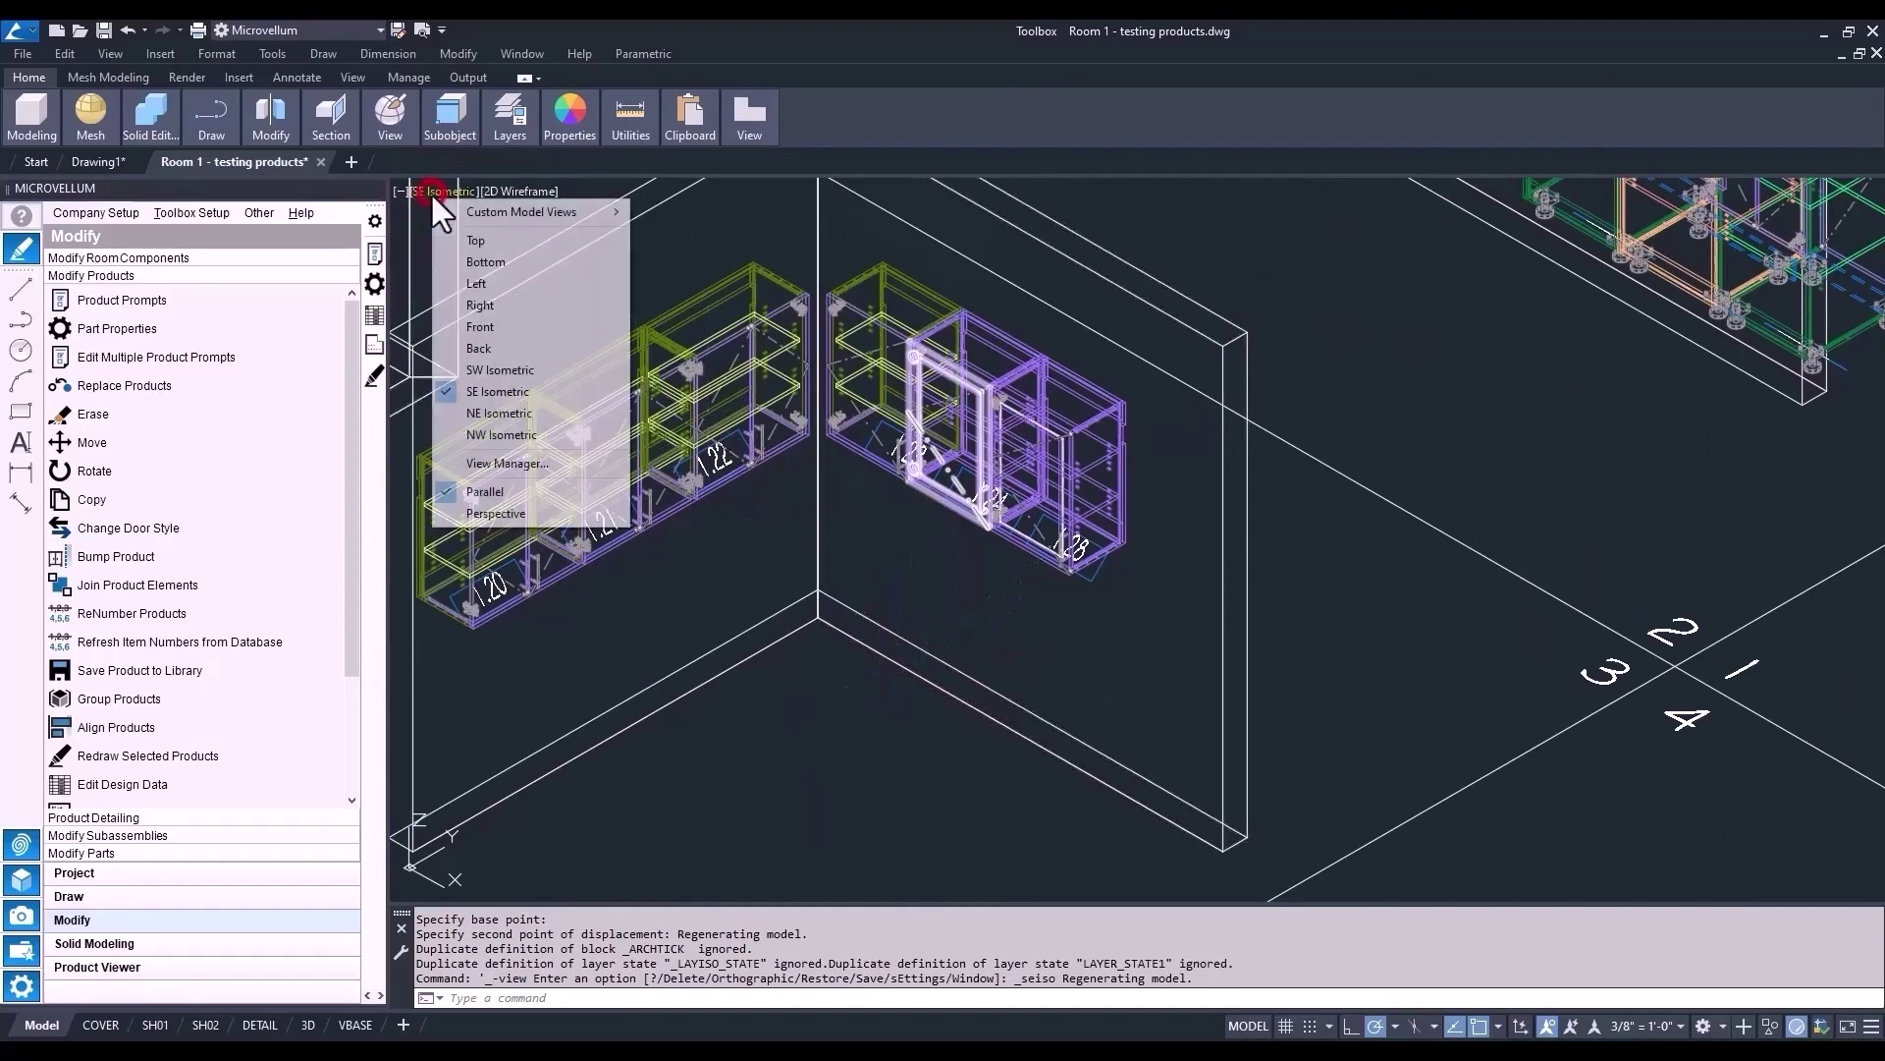
{"action": "left_click", "coordinate": [487, 249]}
{"action": "scroll", "coordinate": [884, 747], "scroll_direction": "up", "scroll_amount": 5}
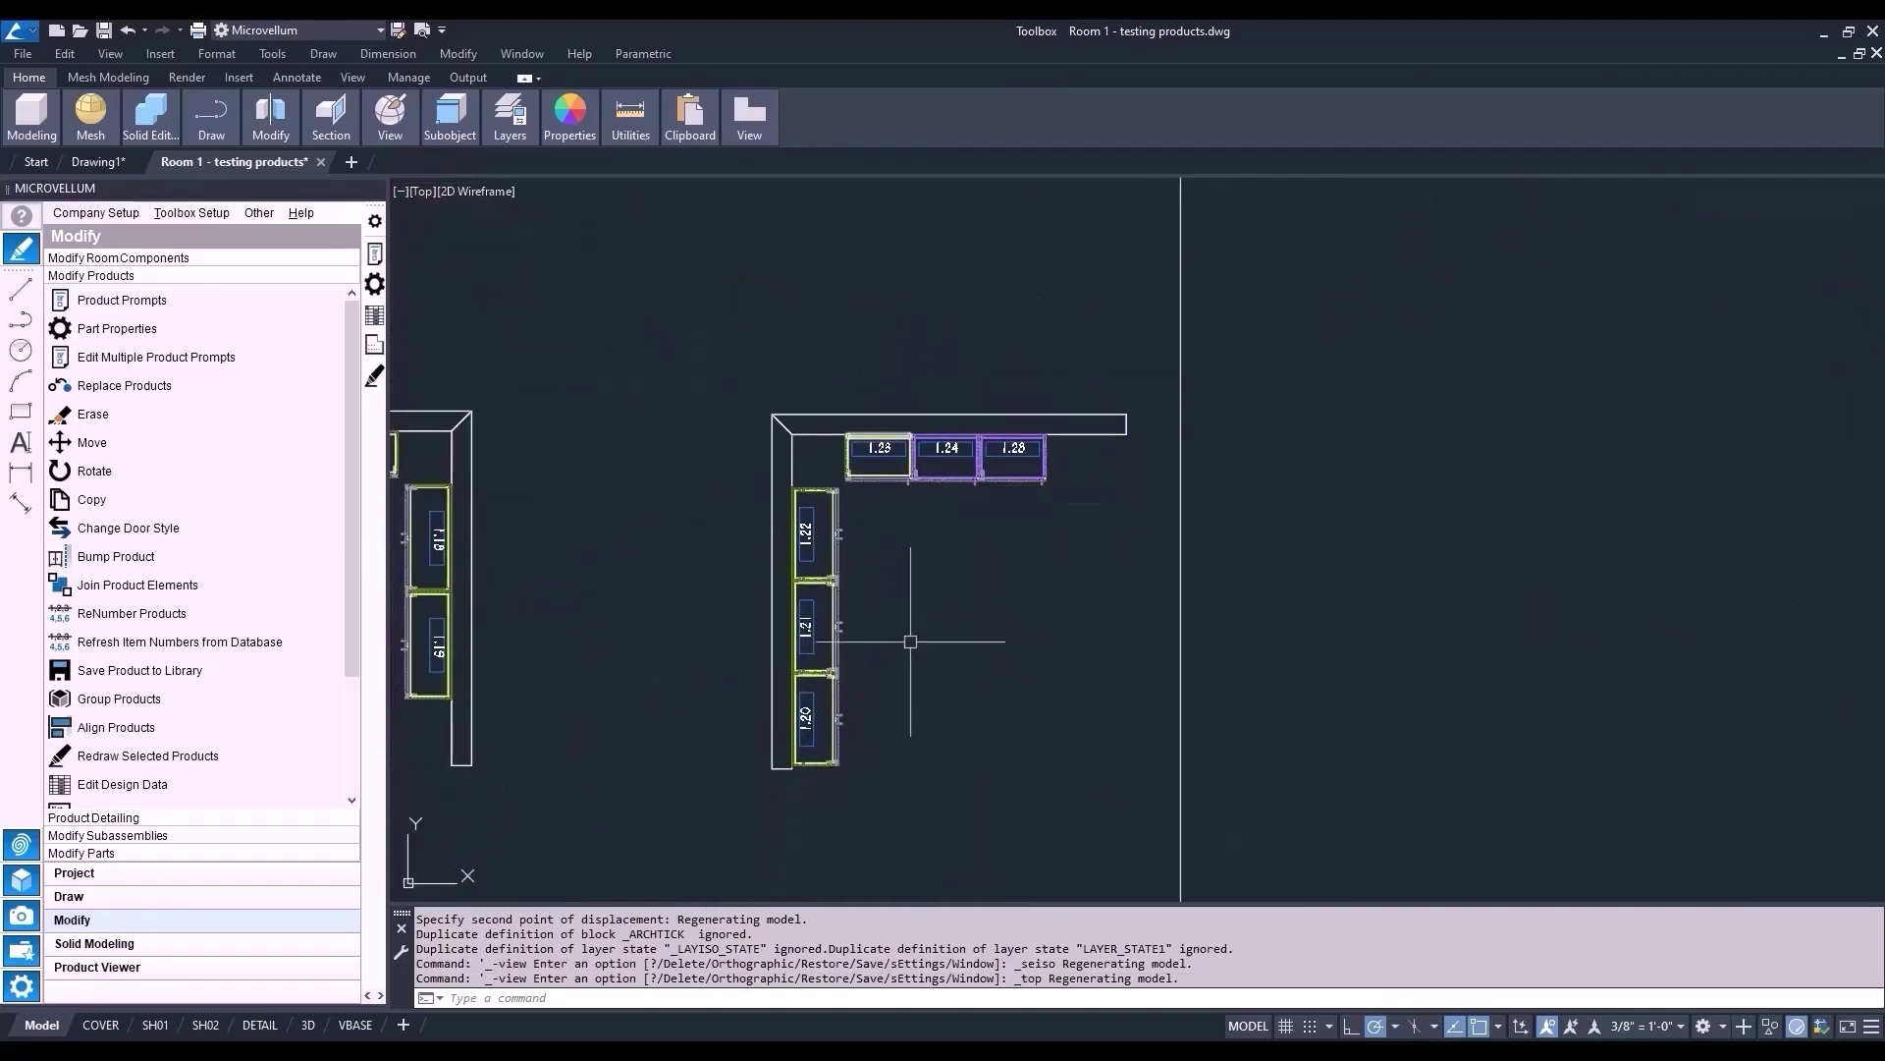
- Choose the Tall 1 Door product from the Tall Cabinets category and start placing it
{"action": "left_click", "coordinate": [147, 895]}
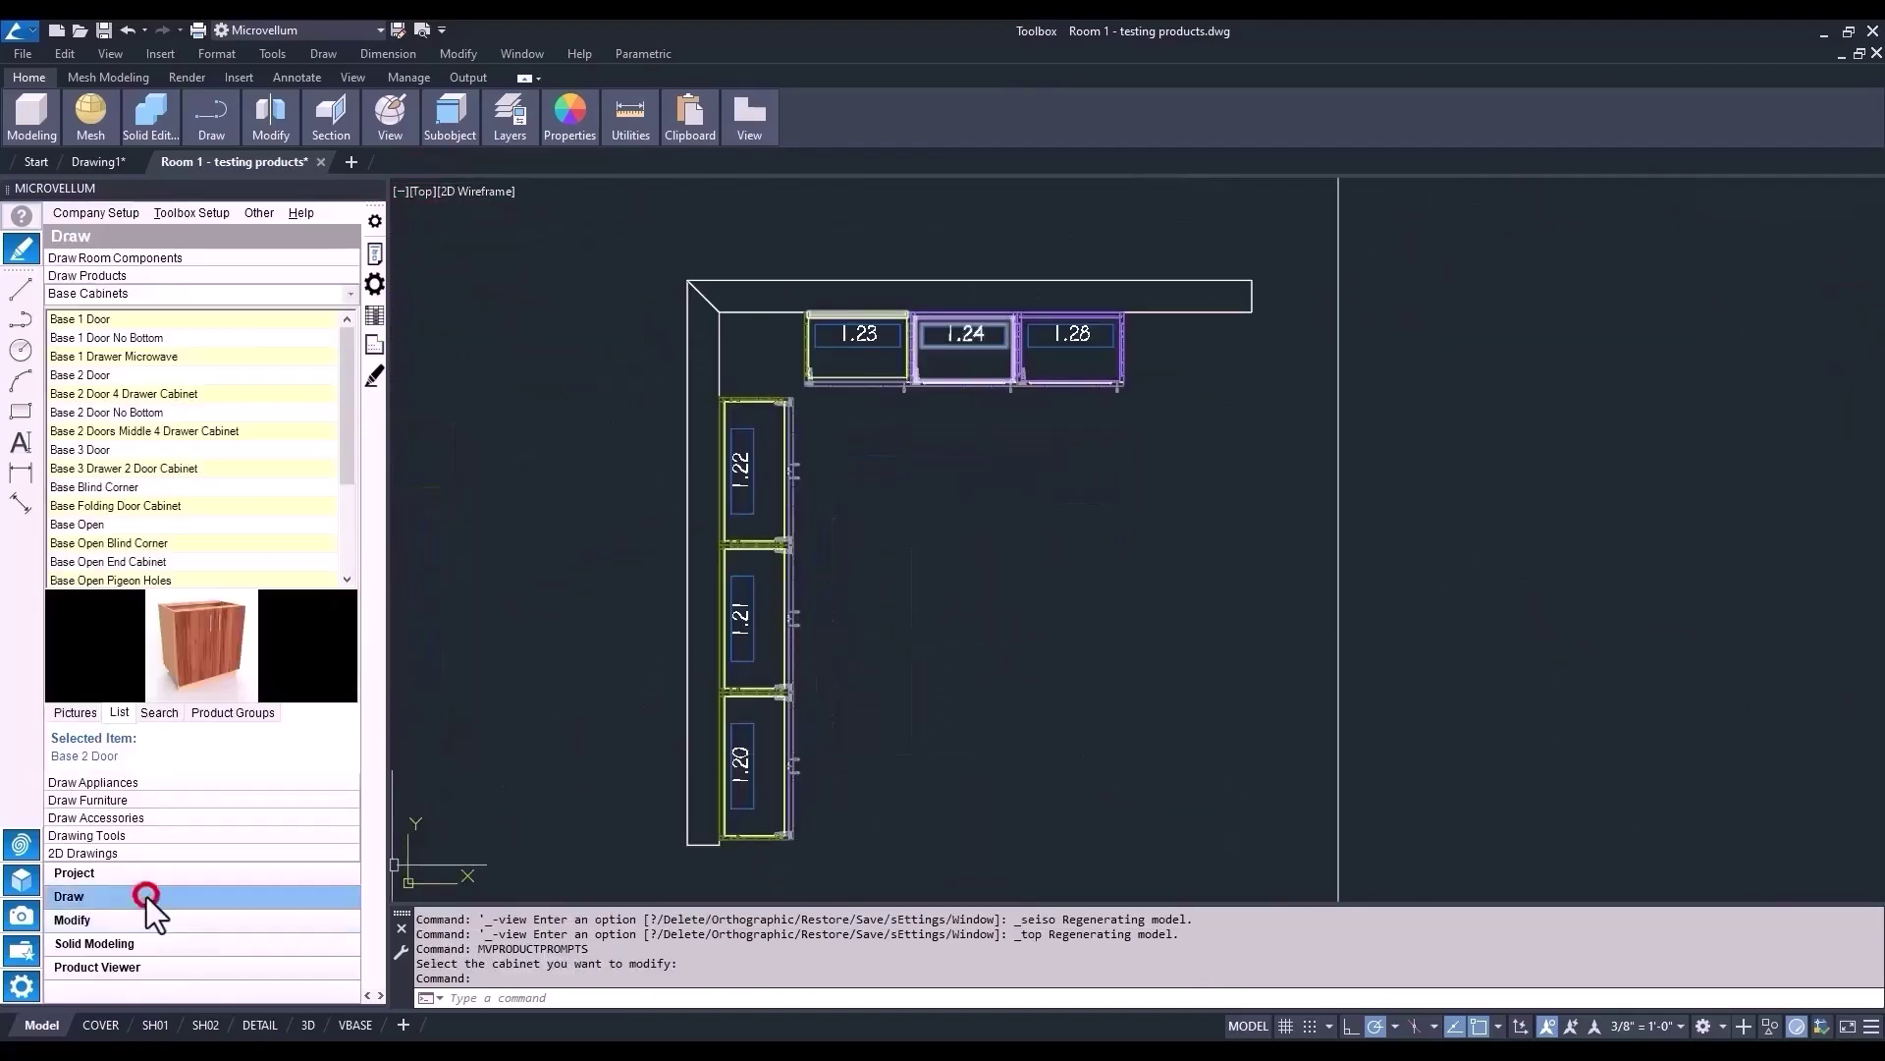
{"action": "left_click", "coordinate": [349, 295]}
{"action": "scroll", "coordinate": [354, 448], "scroll_direction": "down", "scroll_amount": 4}
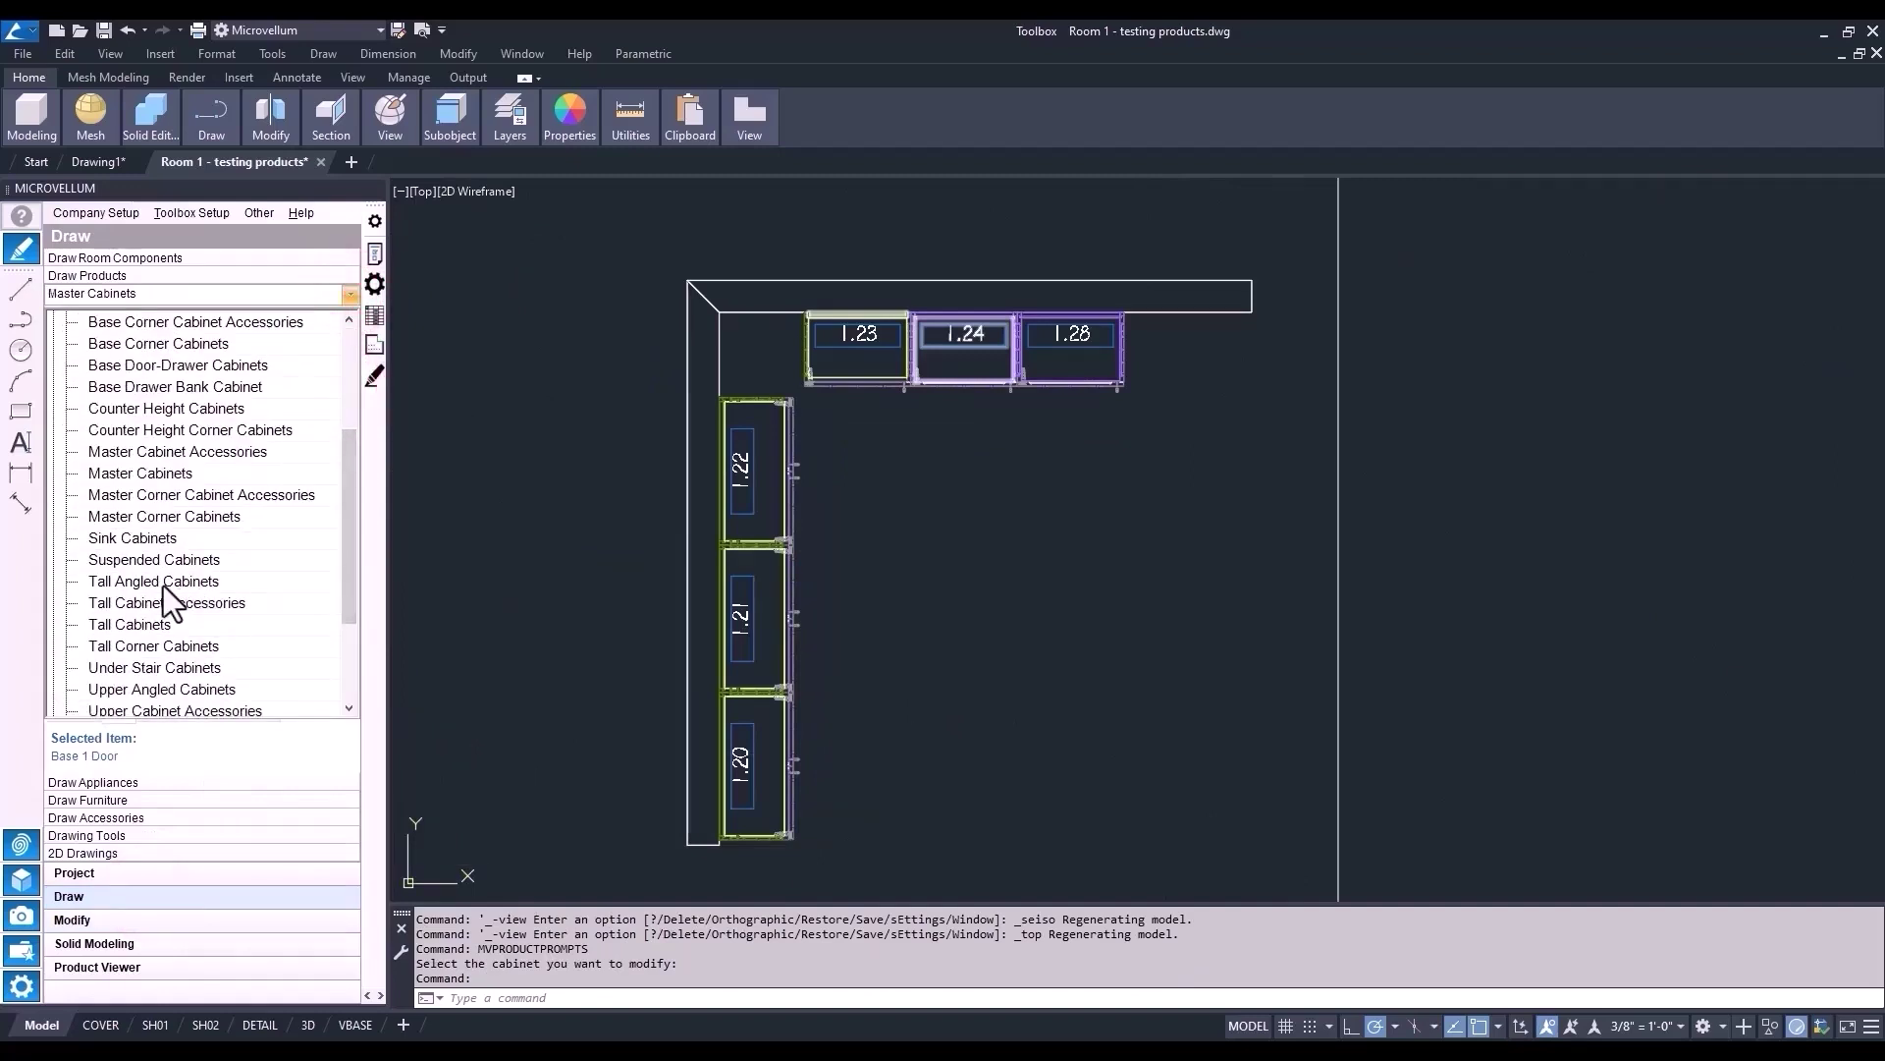
{"action": "left_click", "coordinate": [137, 624]}
{"action": "right_click", "coordinate": [105, 318]}
{"action": "left_click", "coordinate": [143, 393]}
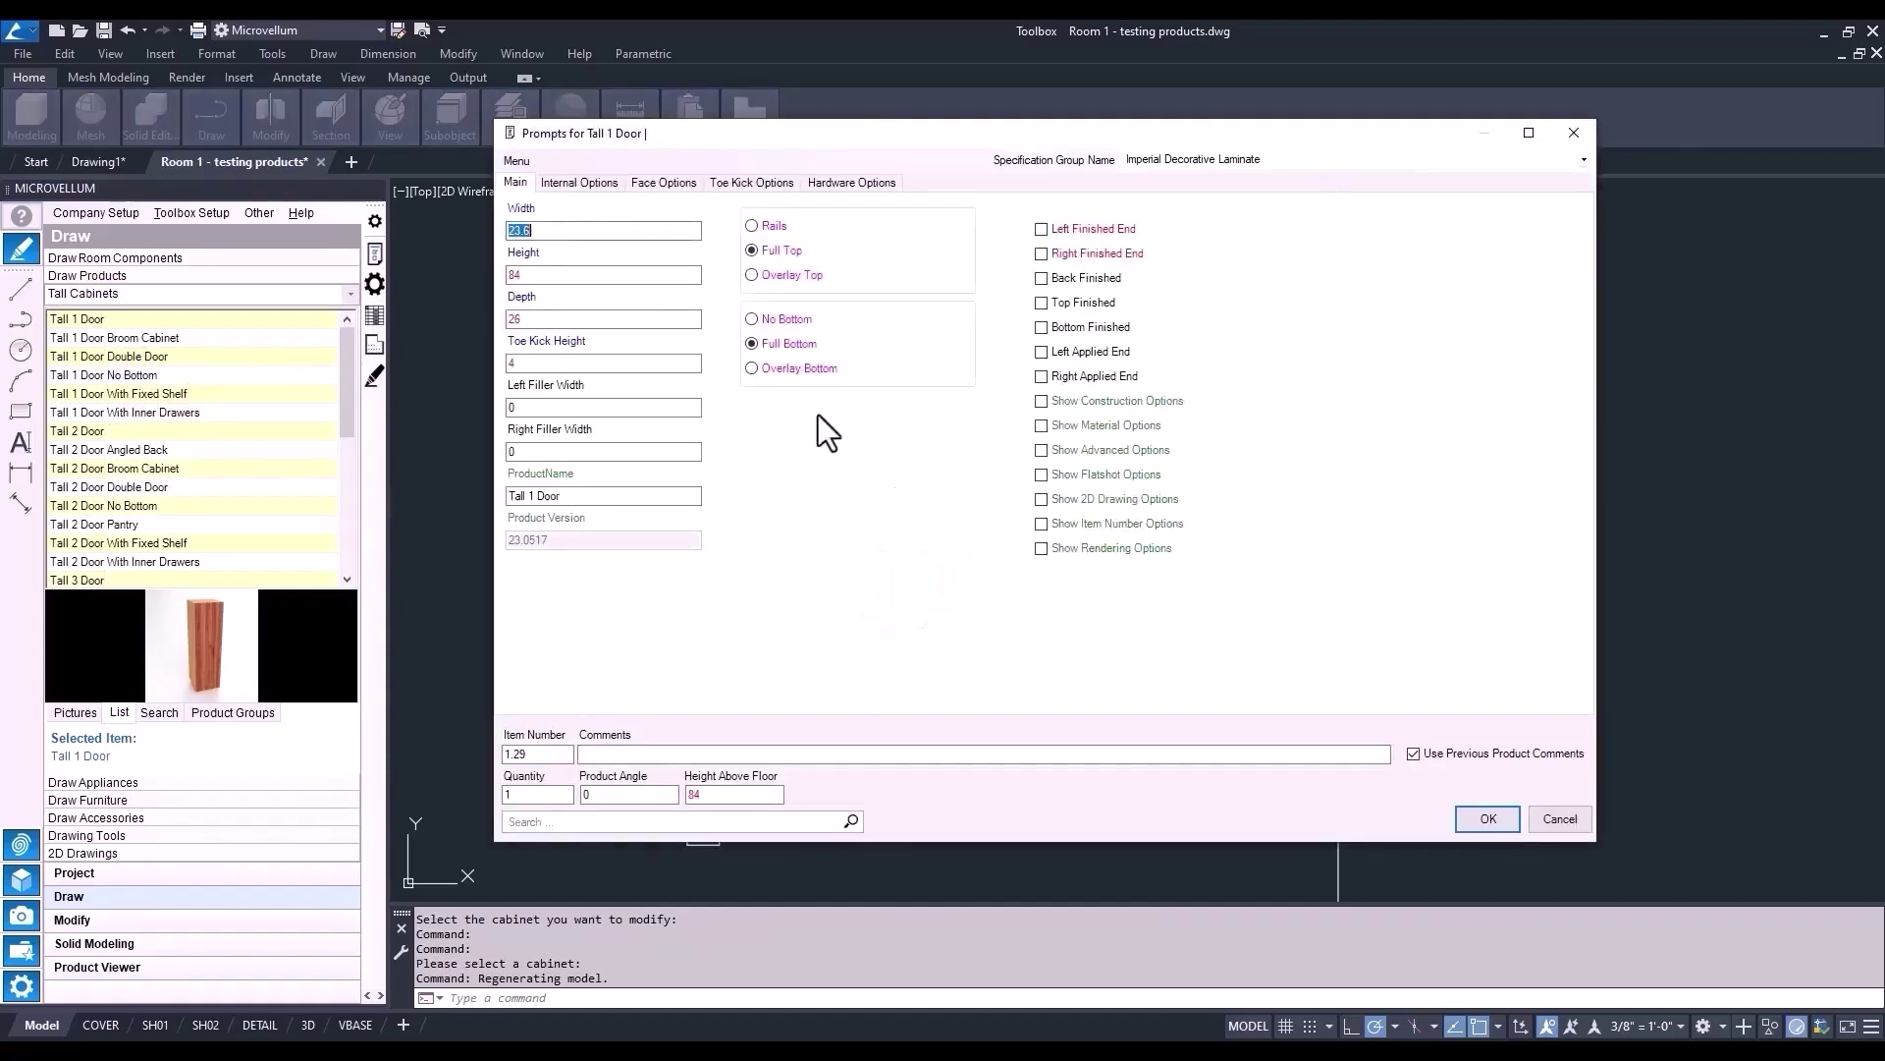
- Place the Tall 1 Door cabinet between cabinet 1.28 and the wall's free end, with a width of 23
{"action": "key", "text": "Return"}
{"action": "scroll", "coordinate": [1185, 378], "scroll_direction": "up", "scroll_amount": 5}
{"action": "scroll", "coordinate": [1185, 378], "scroll_direction": "down", "scroll_amount": 3}
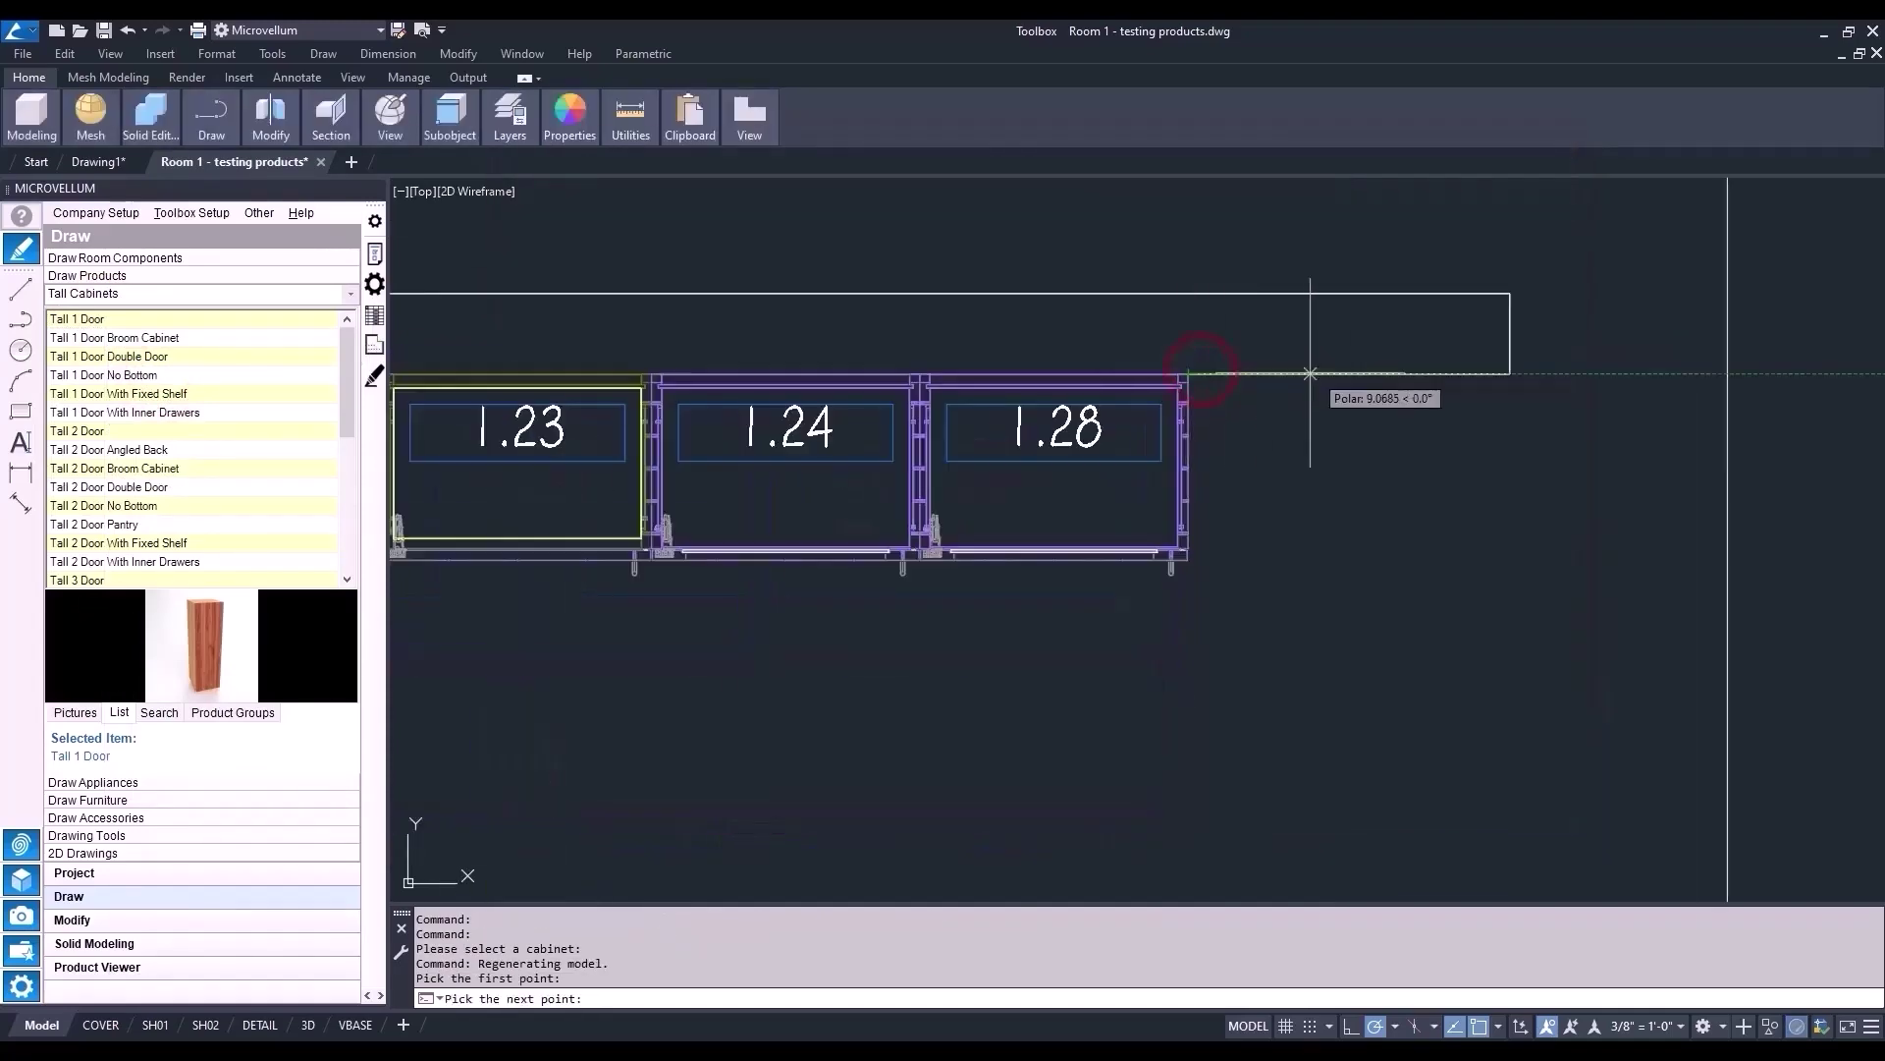
{"action": "left_click", "coordinate": [1506, 370]}
{"action": "double_click", "coordinate": [582, 230]}
{"action": "type", "text": "23"}
{"action": "left_click", "coordinate": [1489, 818]}
{"action": "scroll", "coordinate": [1002, 569], "scroll_direction": "down", "scroll_amount": 2}
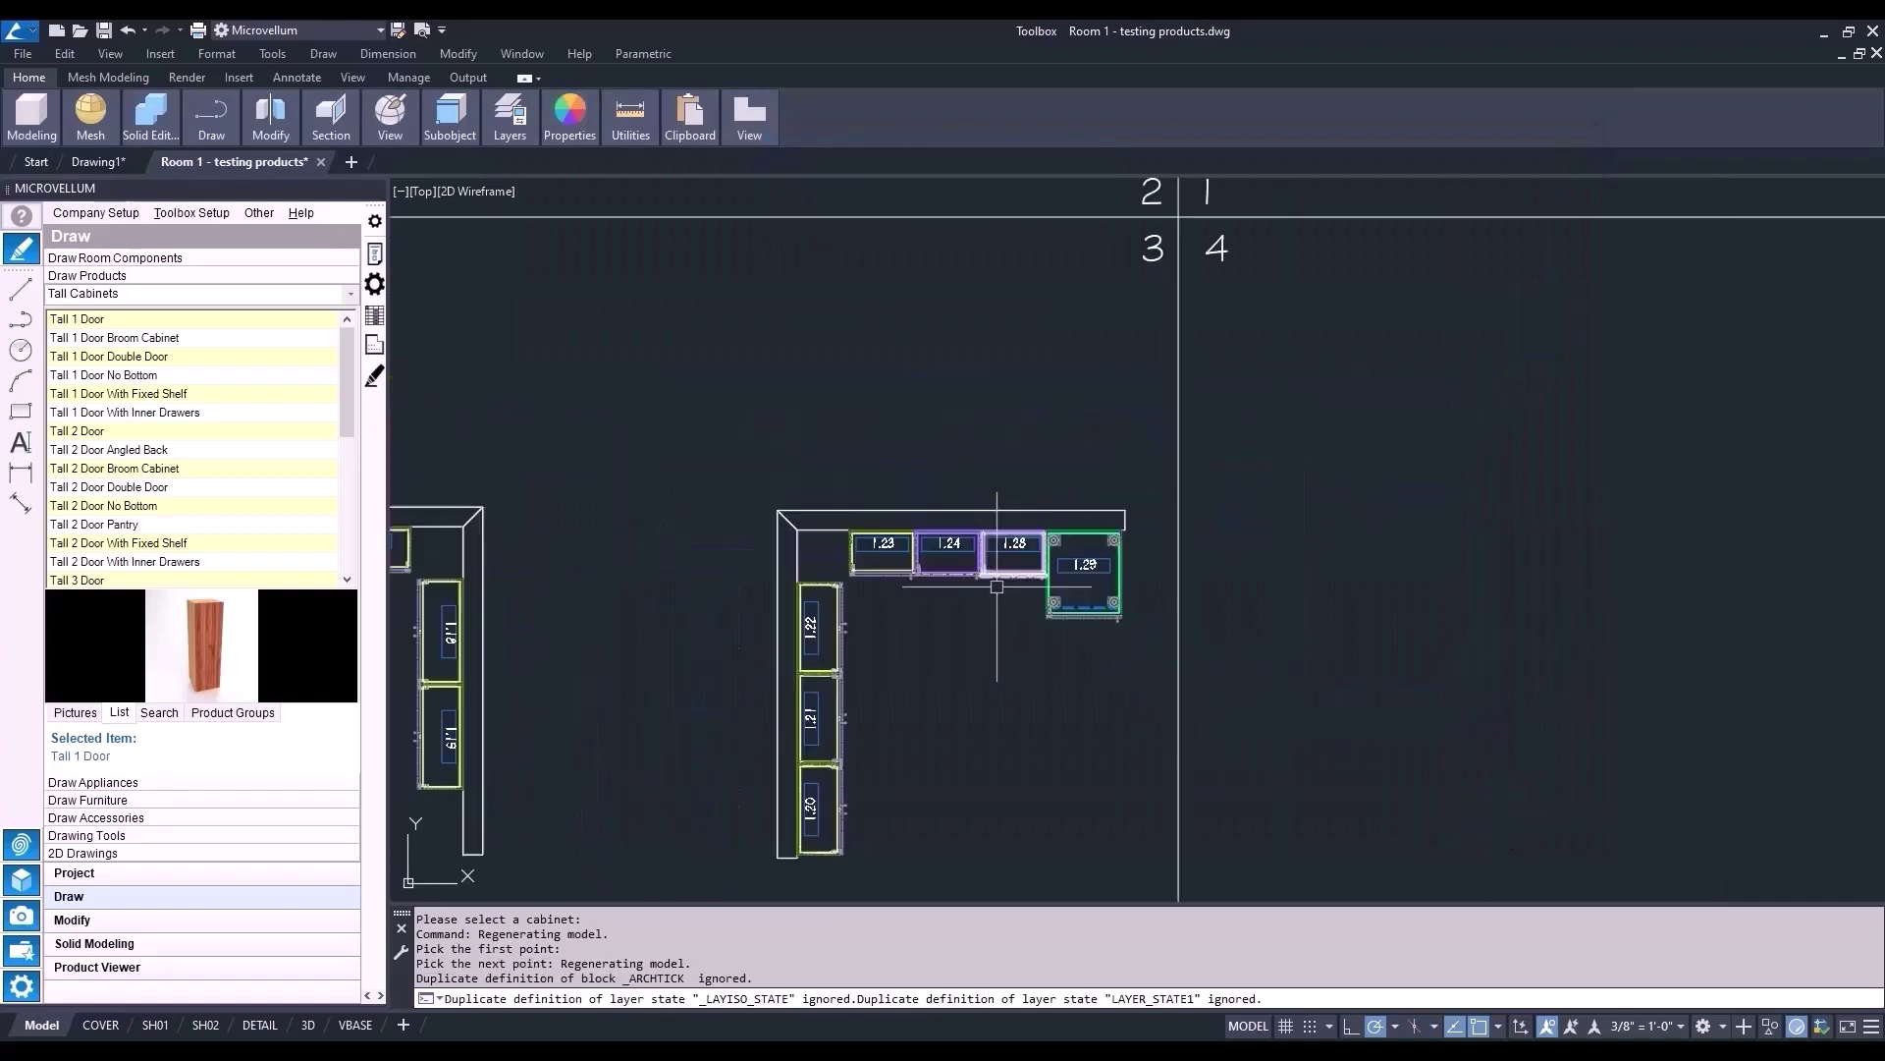
{"action": "middle_click_drag", "start_coordinate": [1022, 637], "coordinate": [1027, 549]}
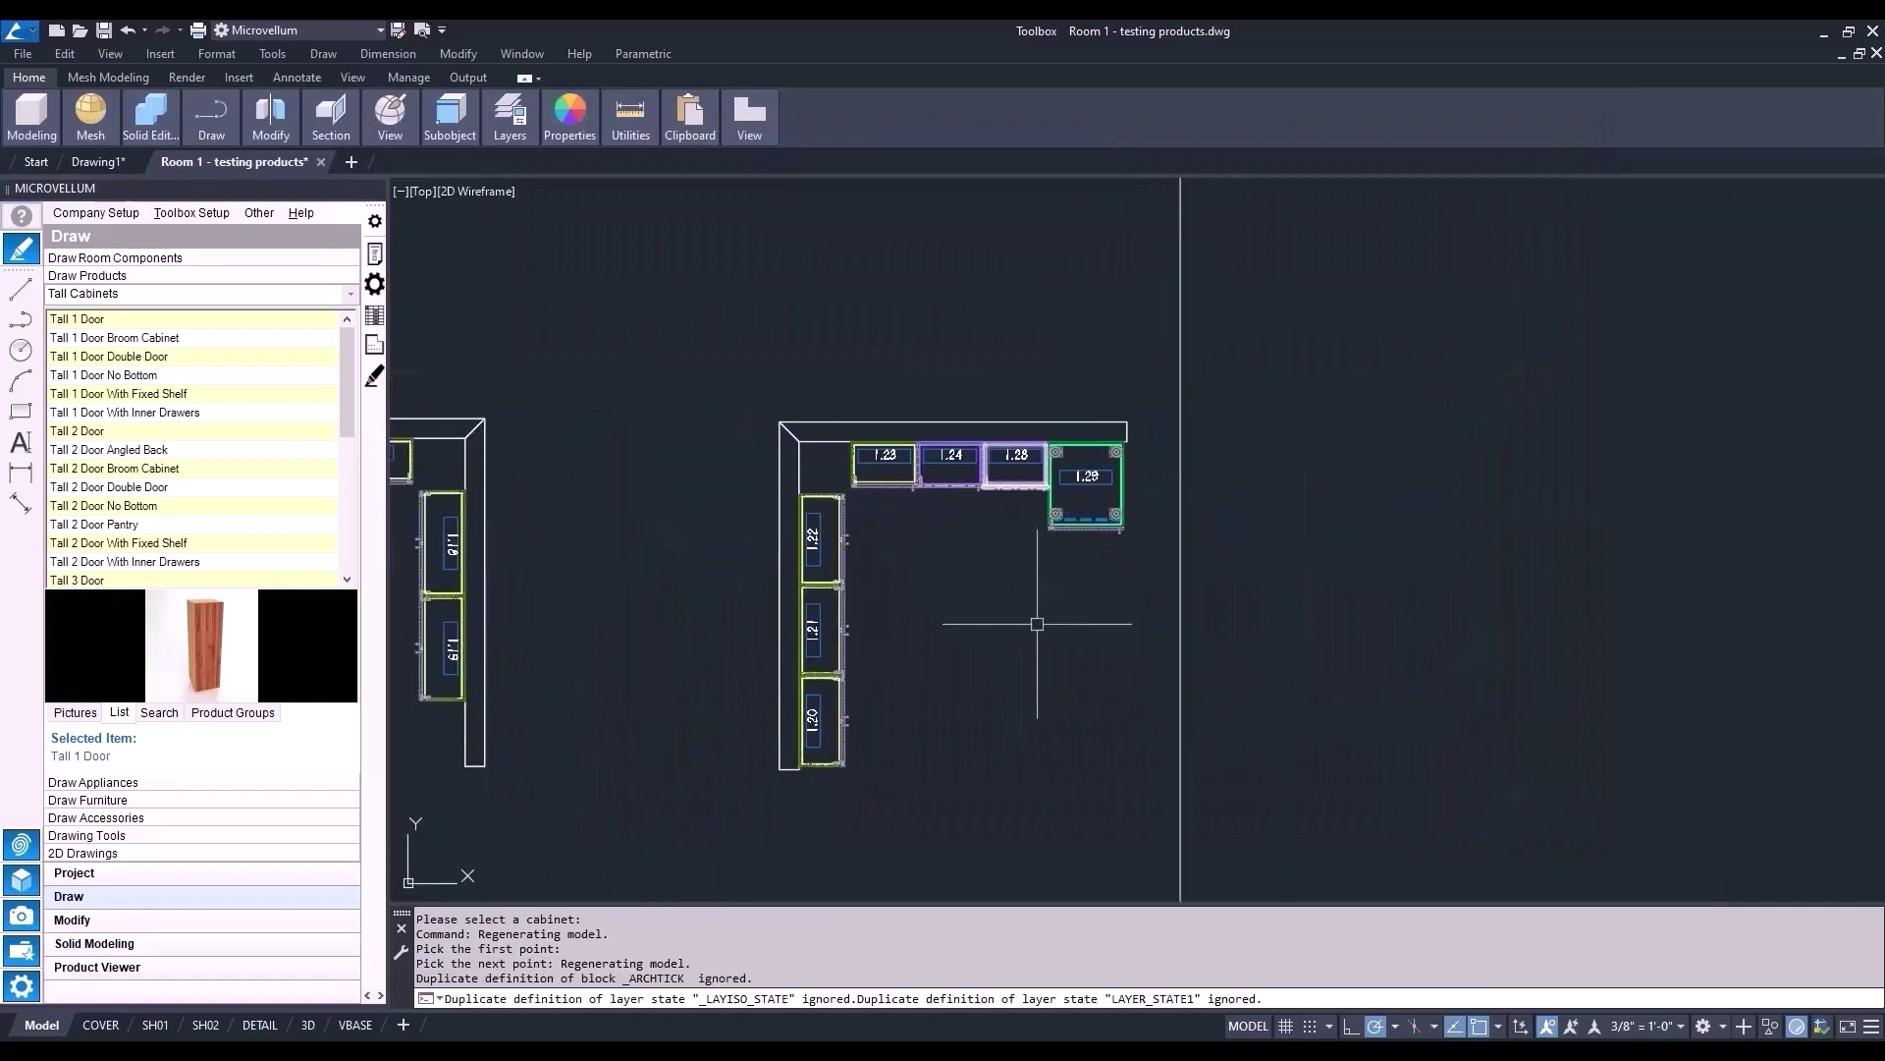
- Draw a straight wall 50 long in the empty area of quadrant 4
{"action": "scroll", "coordinate": [1037, 623], "scroll_direction": "down", "scroll_amount": 3}
{"action": "middle_click_drag", "start_coordinate": [1011, 653], "coordinate": [958, 604]}
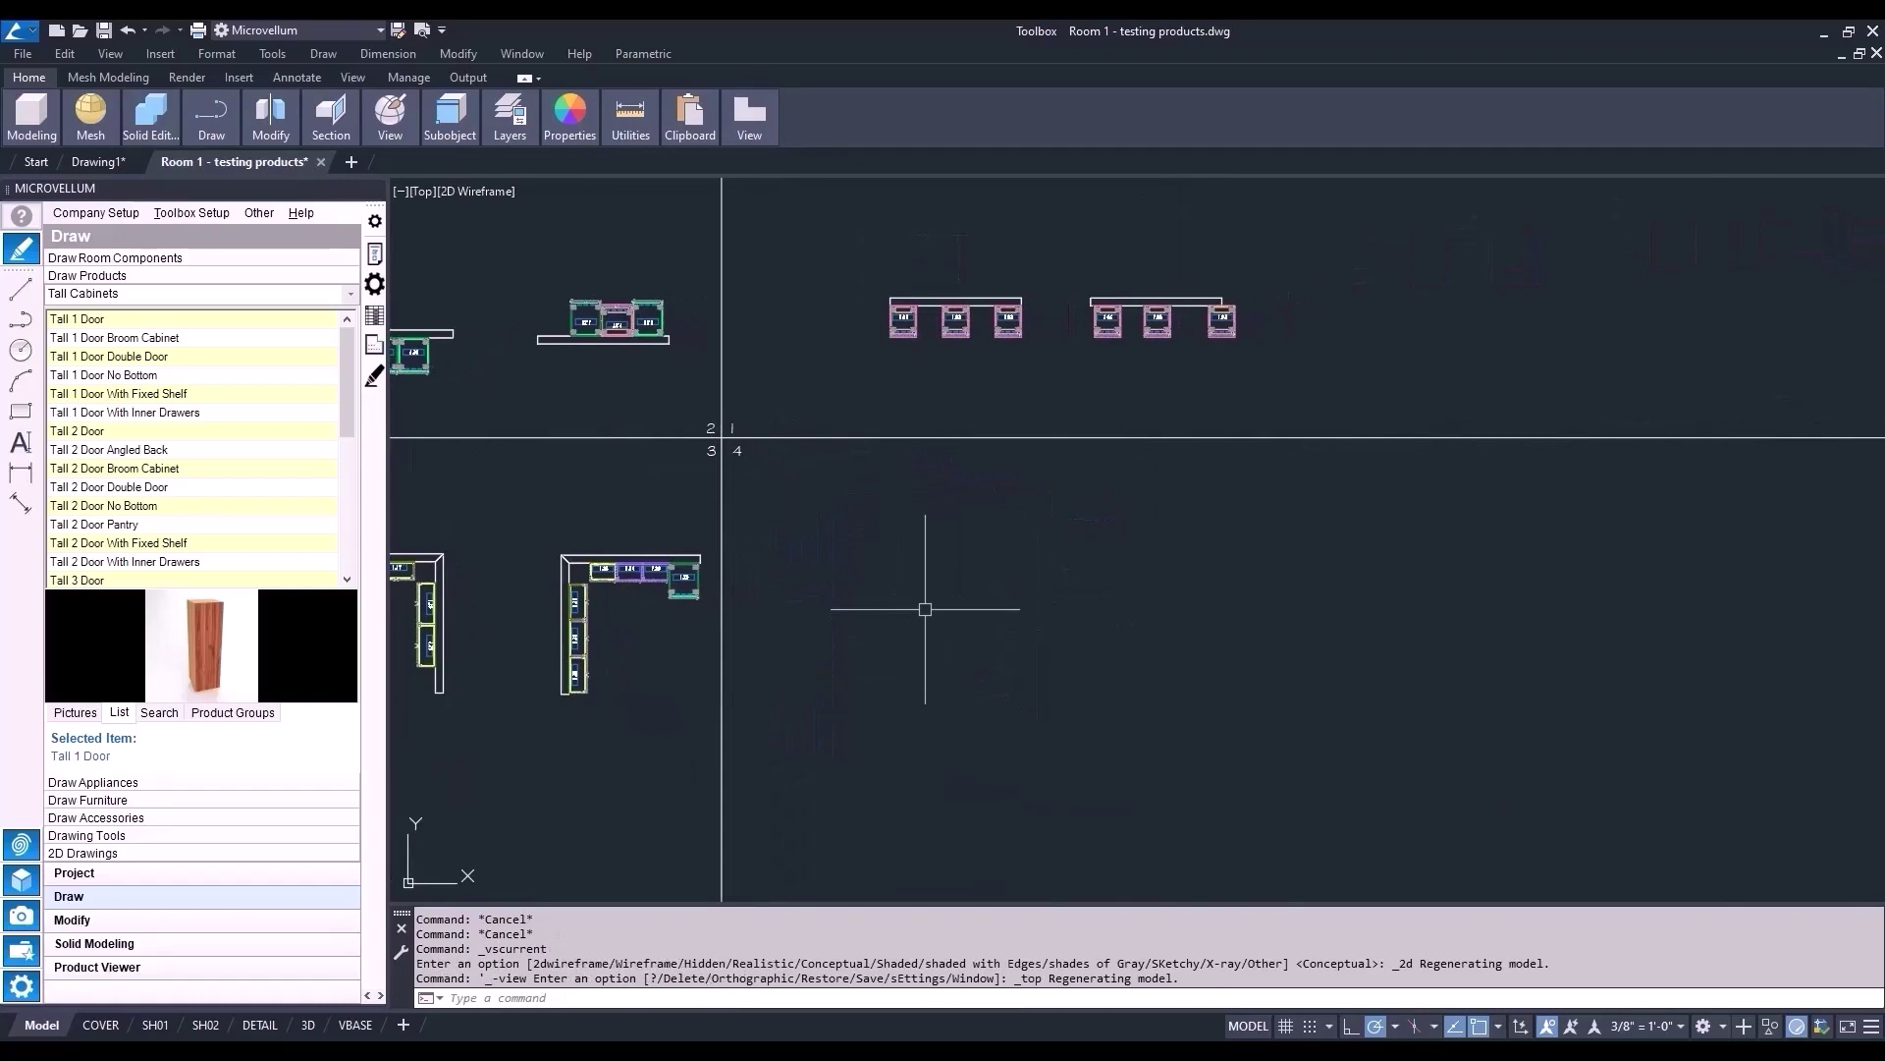
{"action": "left_click", "coordinate": [200, 258]}
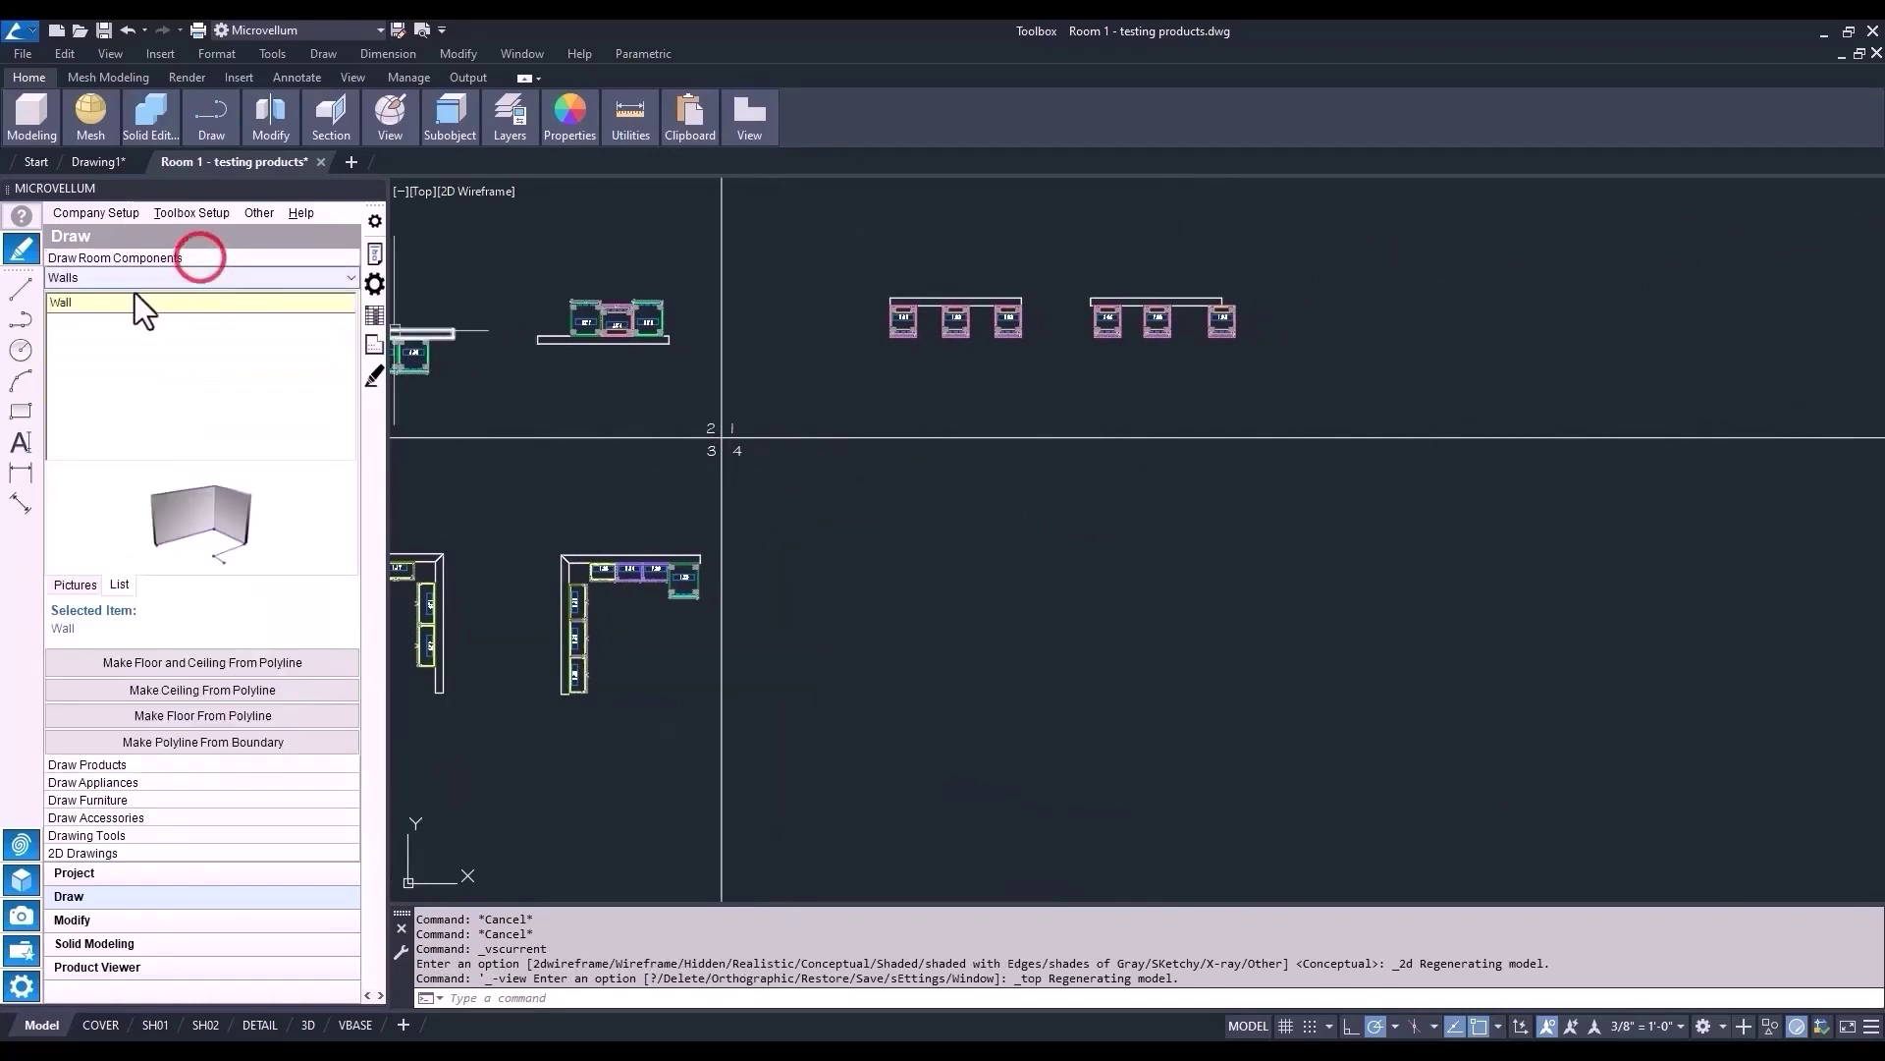
{"action": "left_click", "coordinate": [112, 303]}
{"action": "right_click", "coordinate": [112, 305]}
{"action": "left_click", "coordinate": [159, 324]}
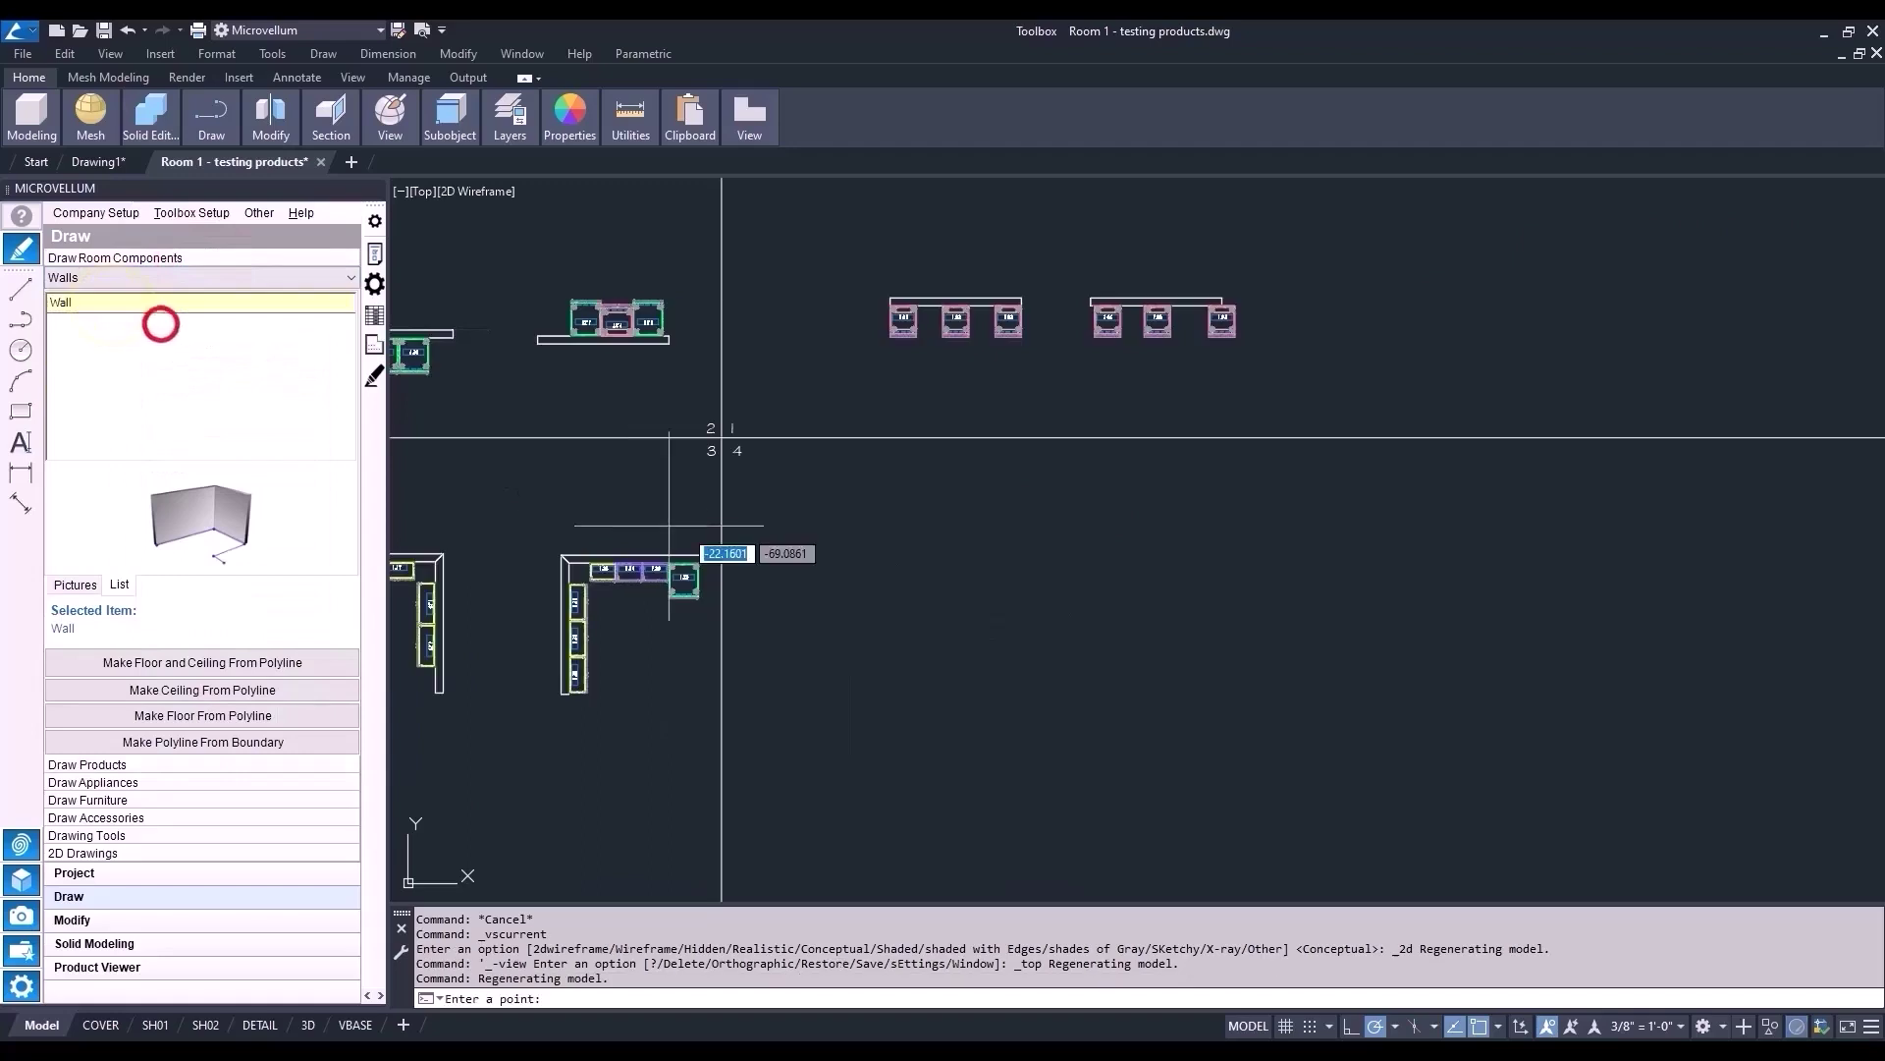
{"action": "left_click", "coordinate": [881, 556]}
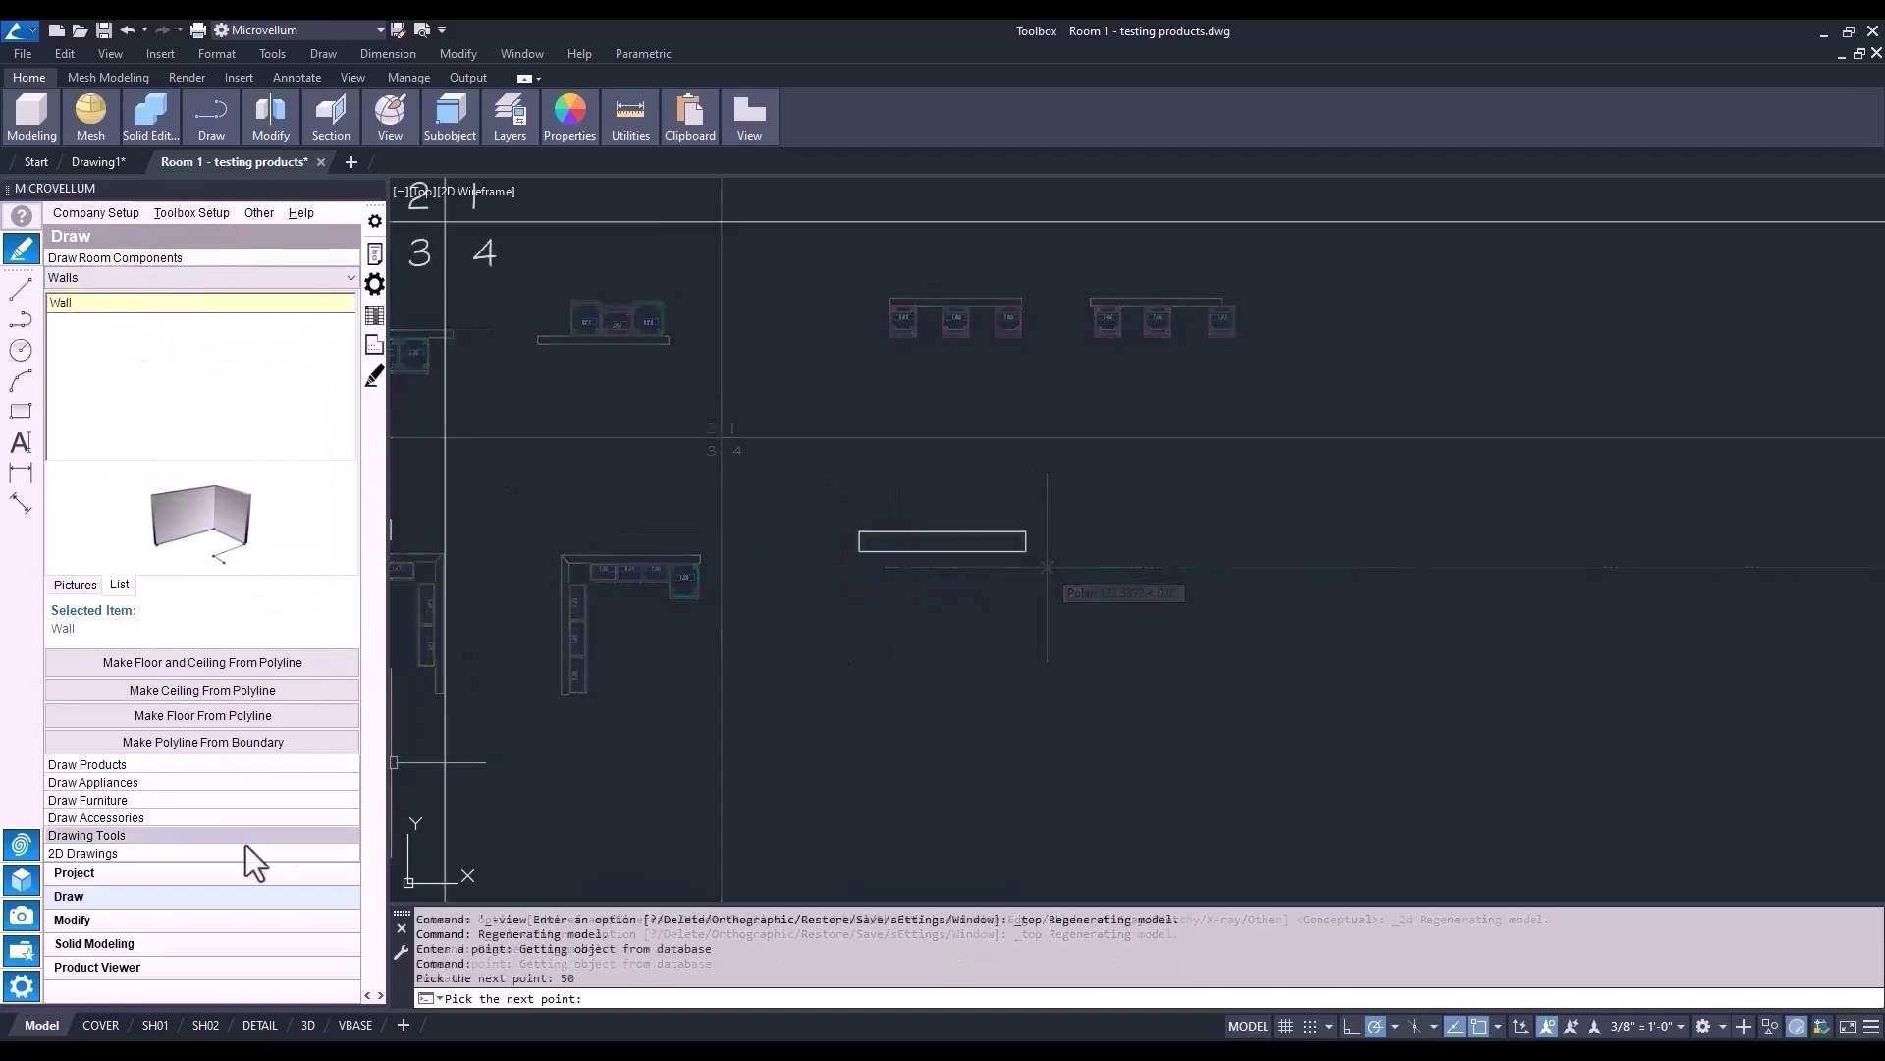
- Place a Base 1 Door 1 Drawer product from Base Door-Drawer Cabinets centred along the new wall
{"action": "left_click", "coordinate": [149, 766]}
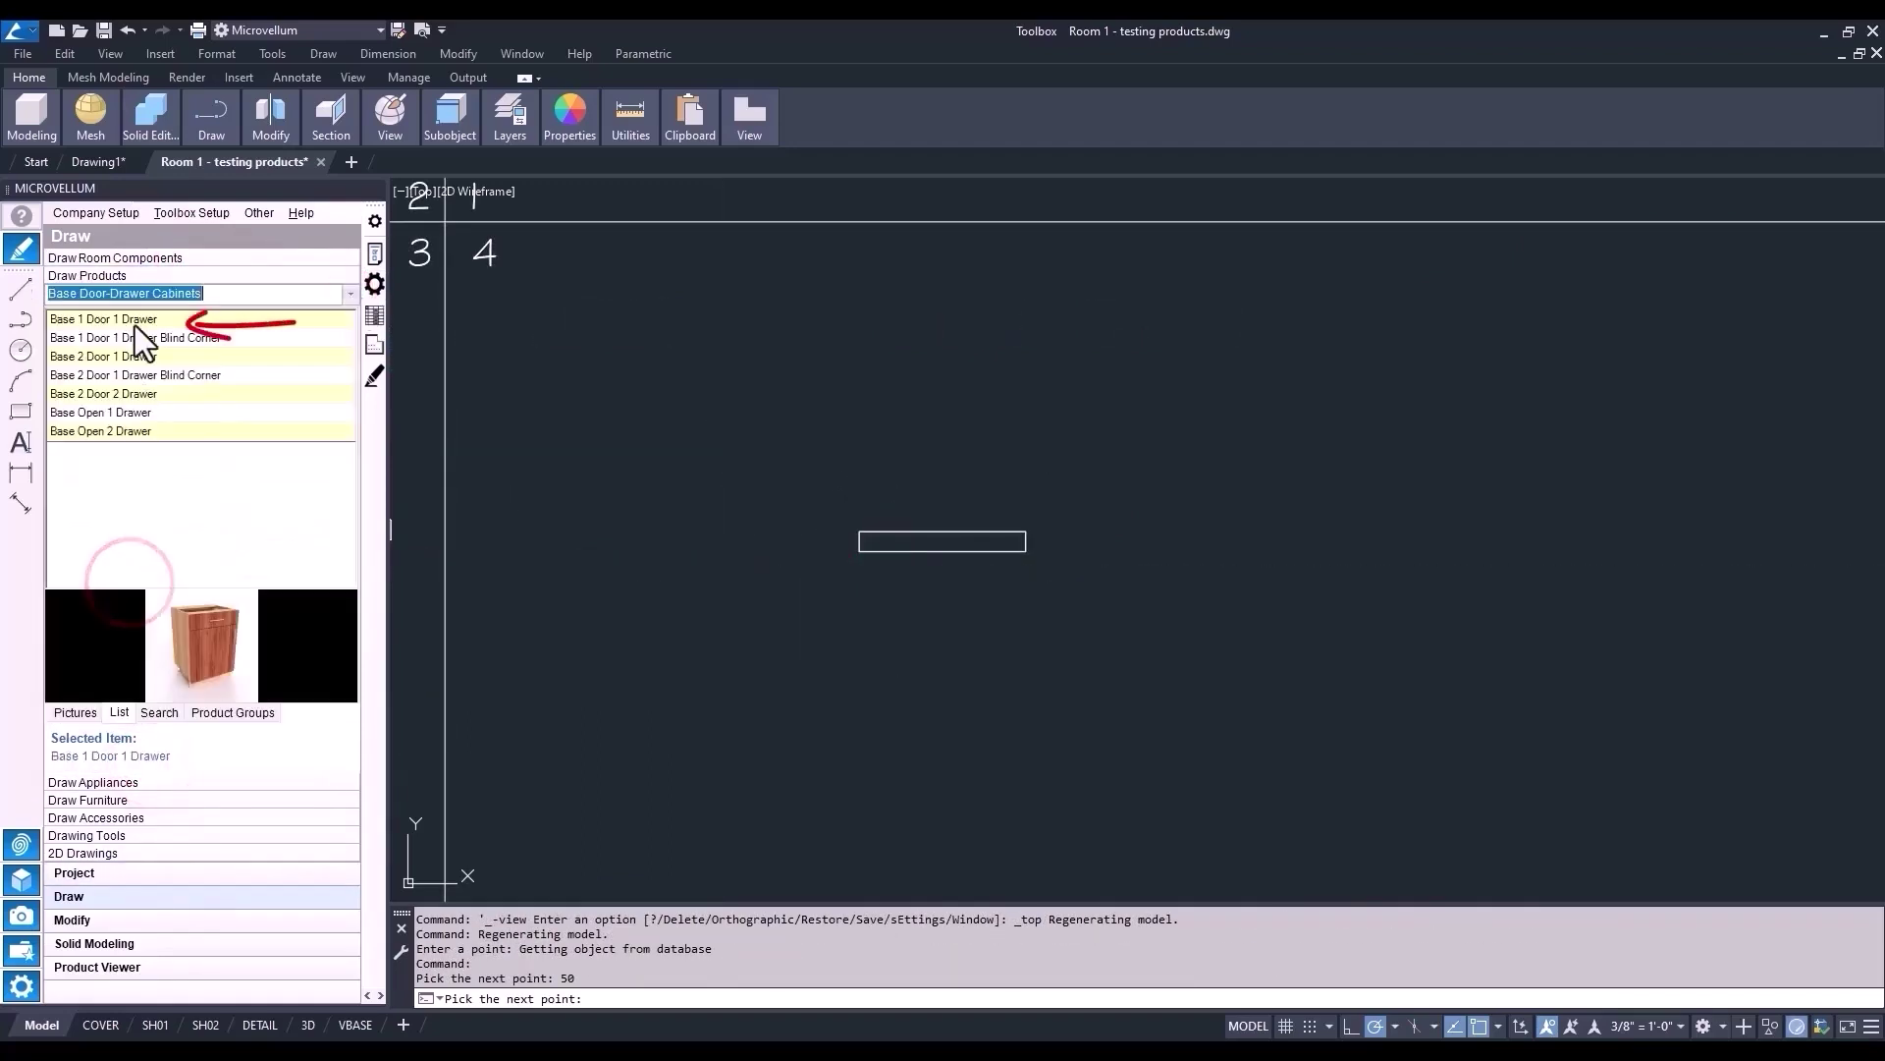
{"action": "right_click", "coordinate": [135, 324]}
{"action": "left_click", "coordinate": [219, 362]}
{"action": "left_click", "coordinate": [471, 396]}
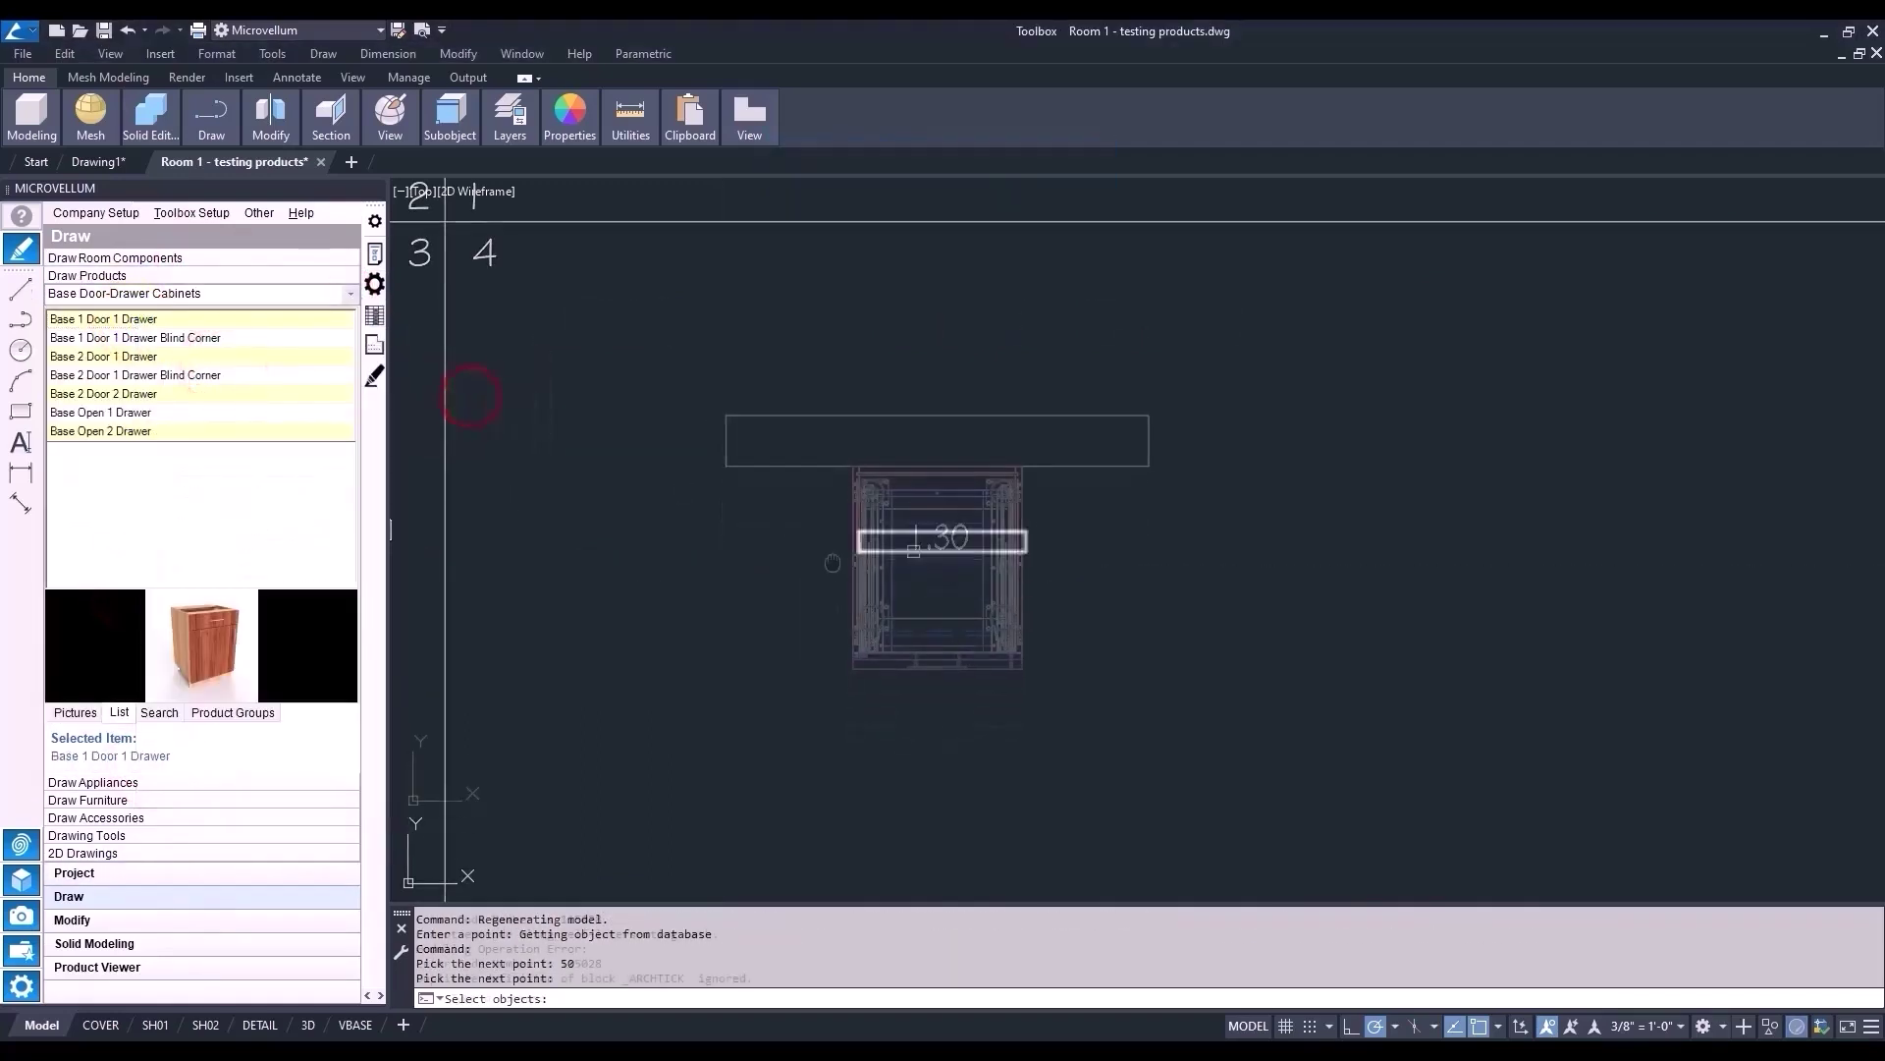
- Isolate the new wall and its base cabinet from the rest of the drawing
{"action": "left_click", "coordinate": [1797, 1026]}
{"action": "left_click_drag", "start_coordinate": [645, 335], "coordinate": [1198, 732]}
{"action": "right_click", "coordinate": [1247, 763]}
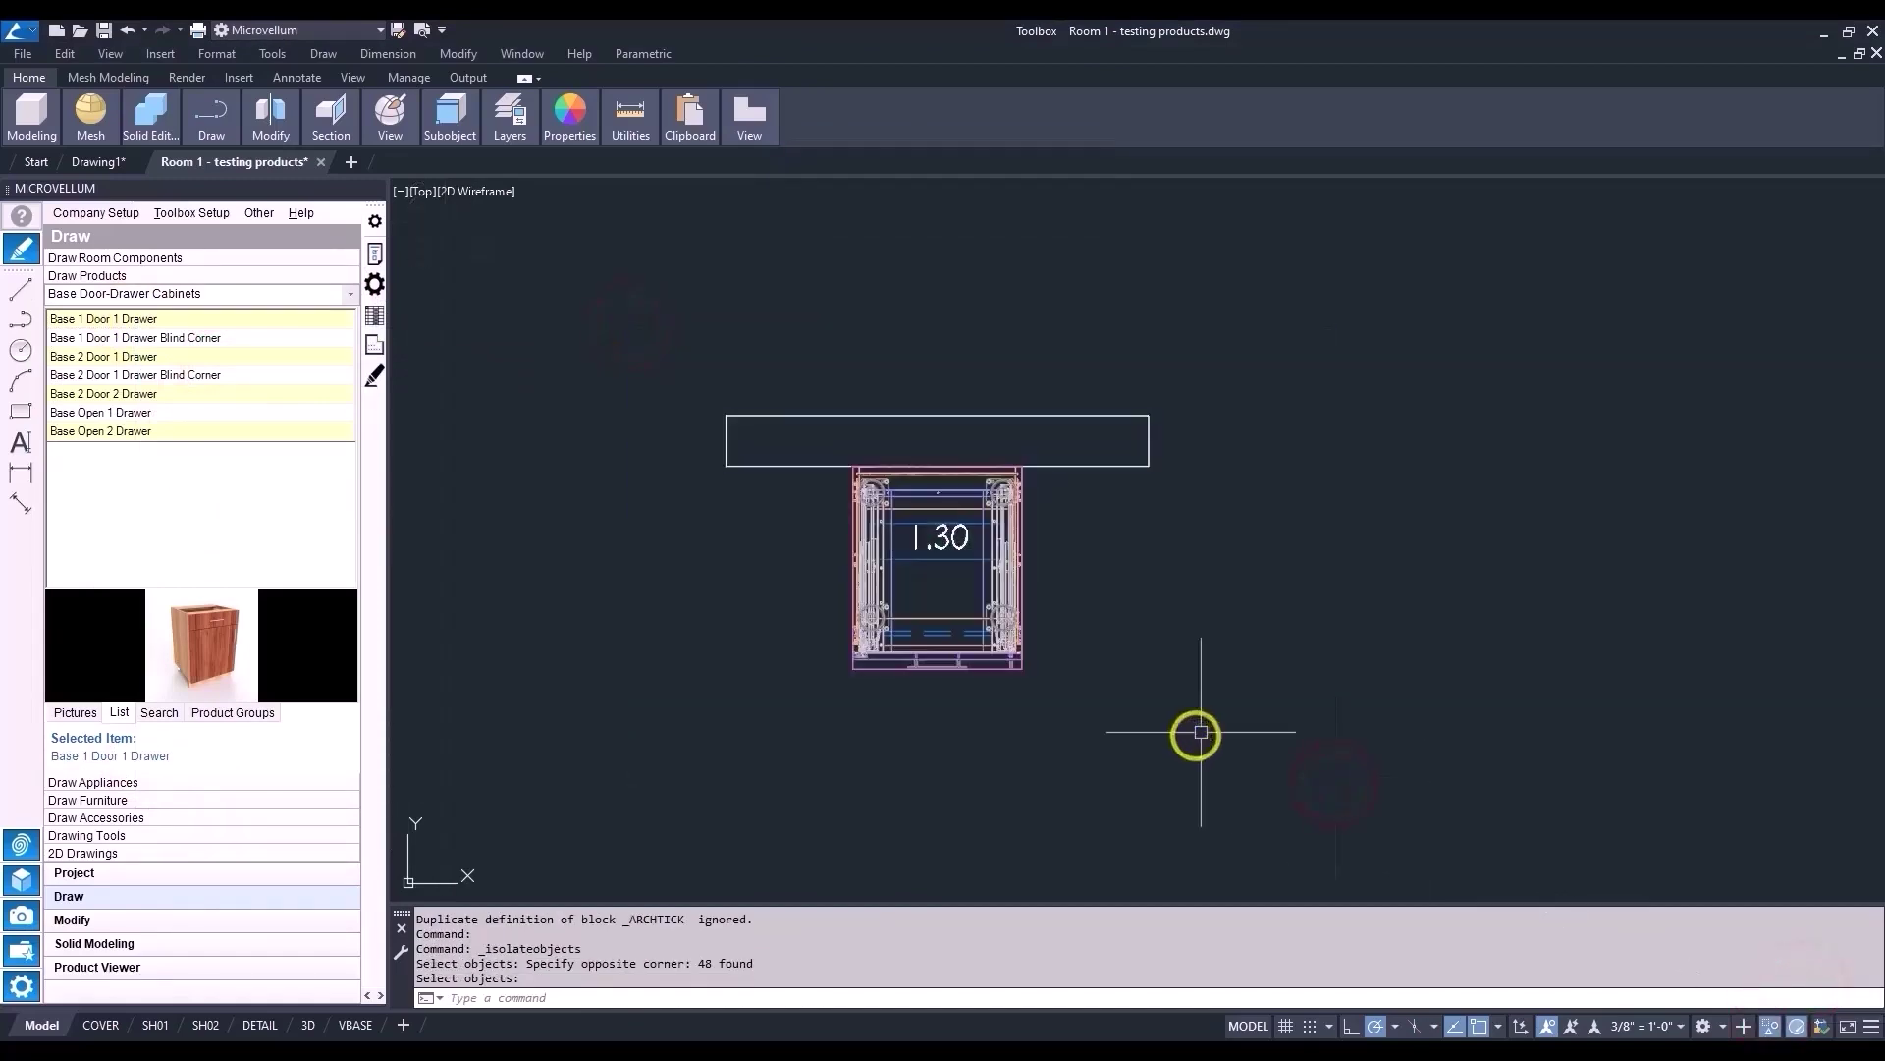
- Show the isolated cabinet in the SW Isometric view with the Conceptual visual style
{"action": "left_click", "coordinate": [422, 190]}
{"action": "left_click", "coordinate": [488, 370]}
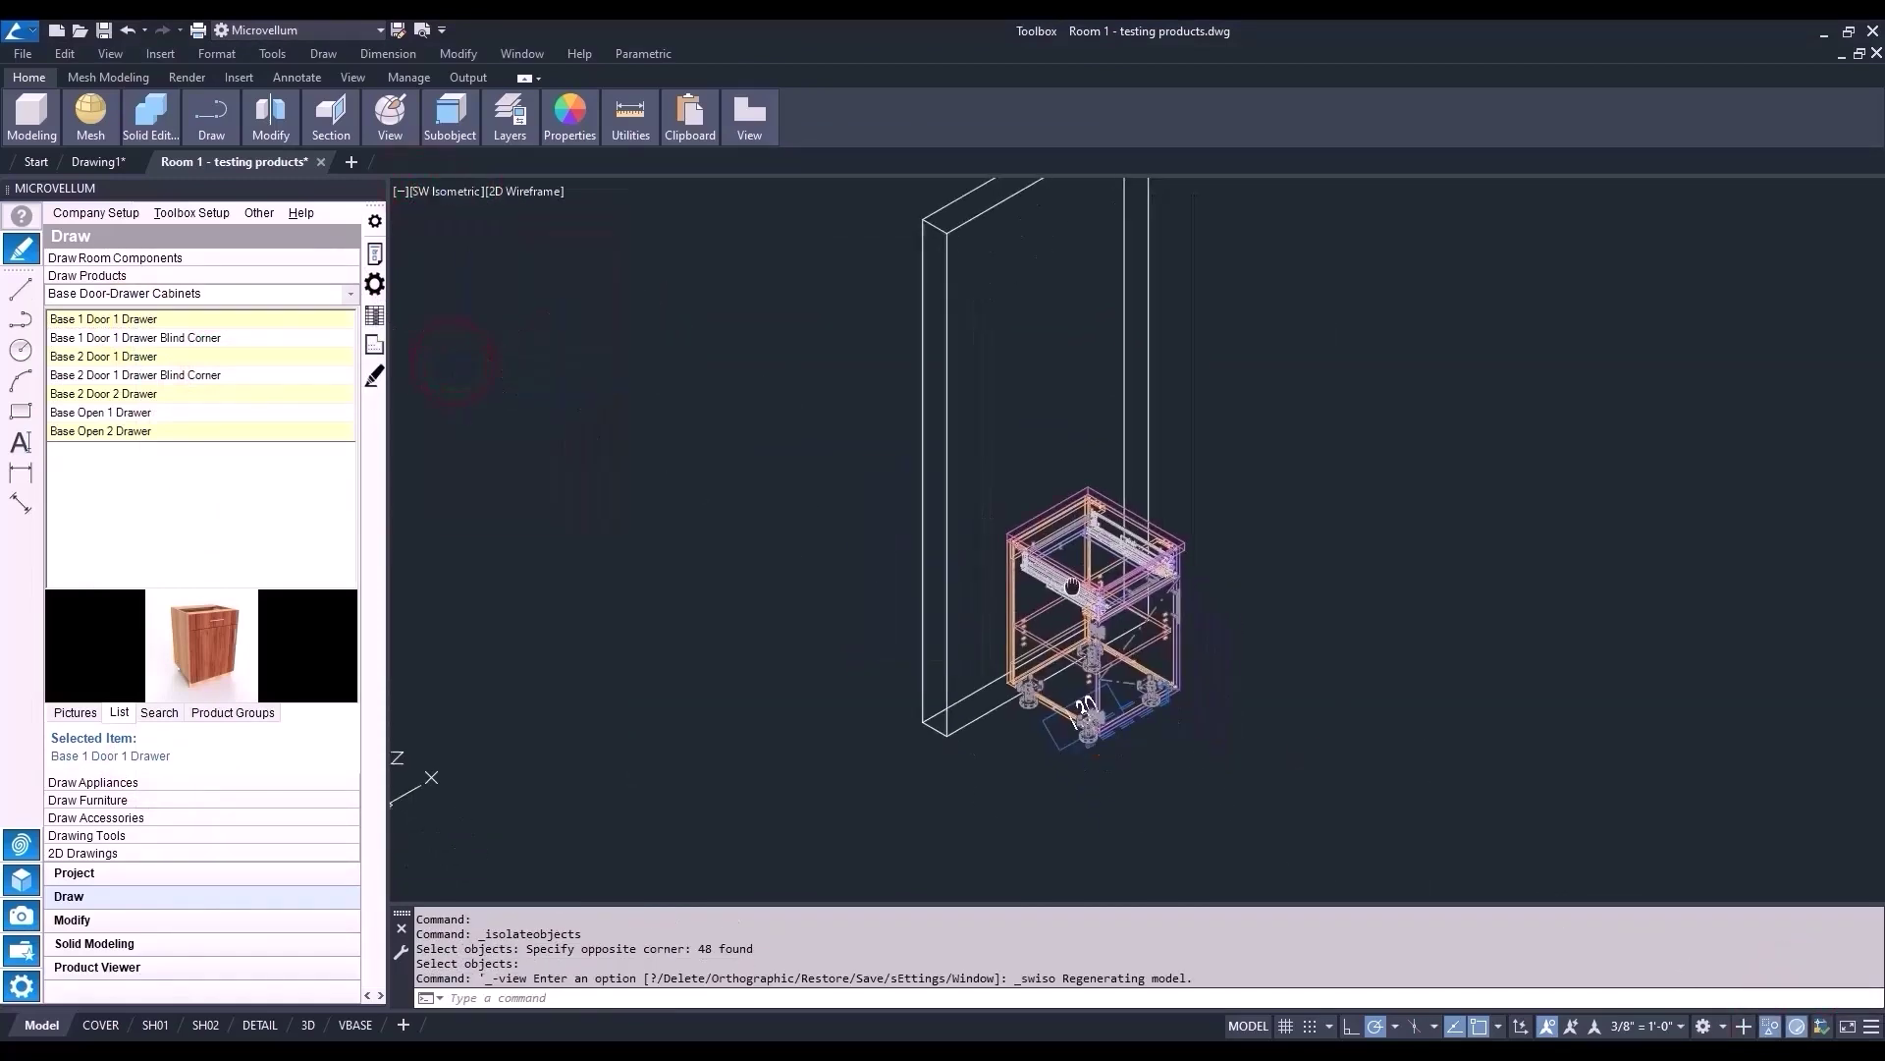
{"action": "left_click", "coordinate": [548, 191]}
{"action": "left_click", "coordinate": [589, 263]}
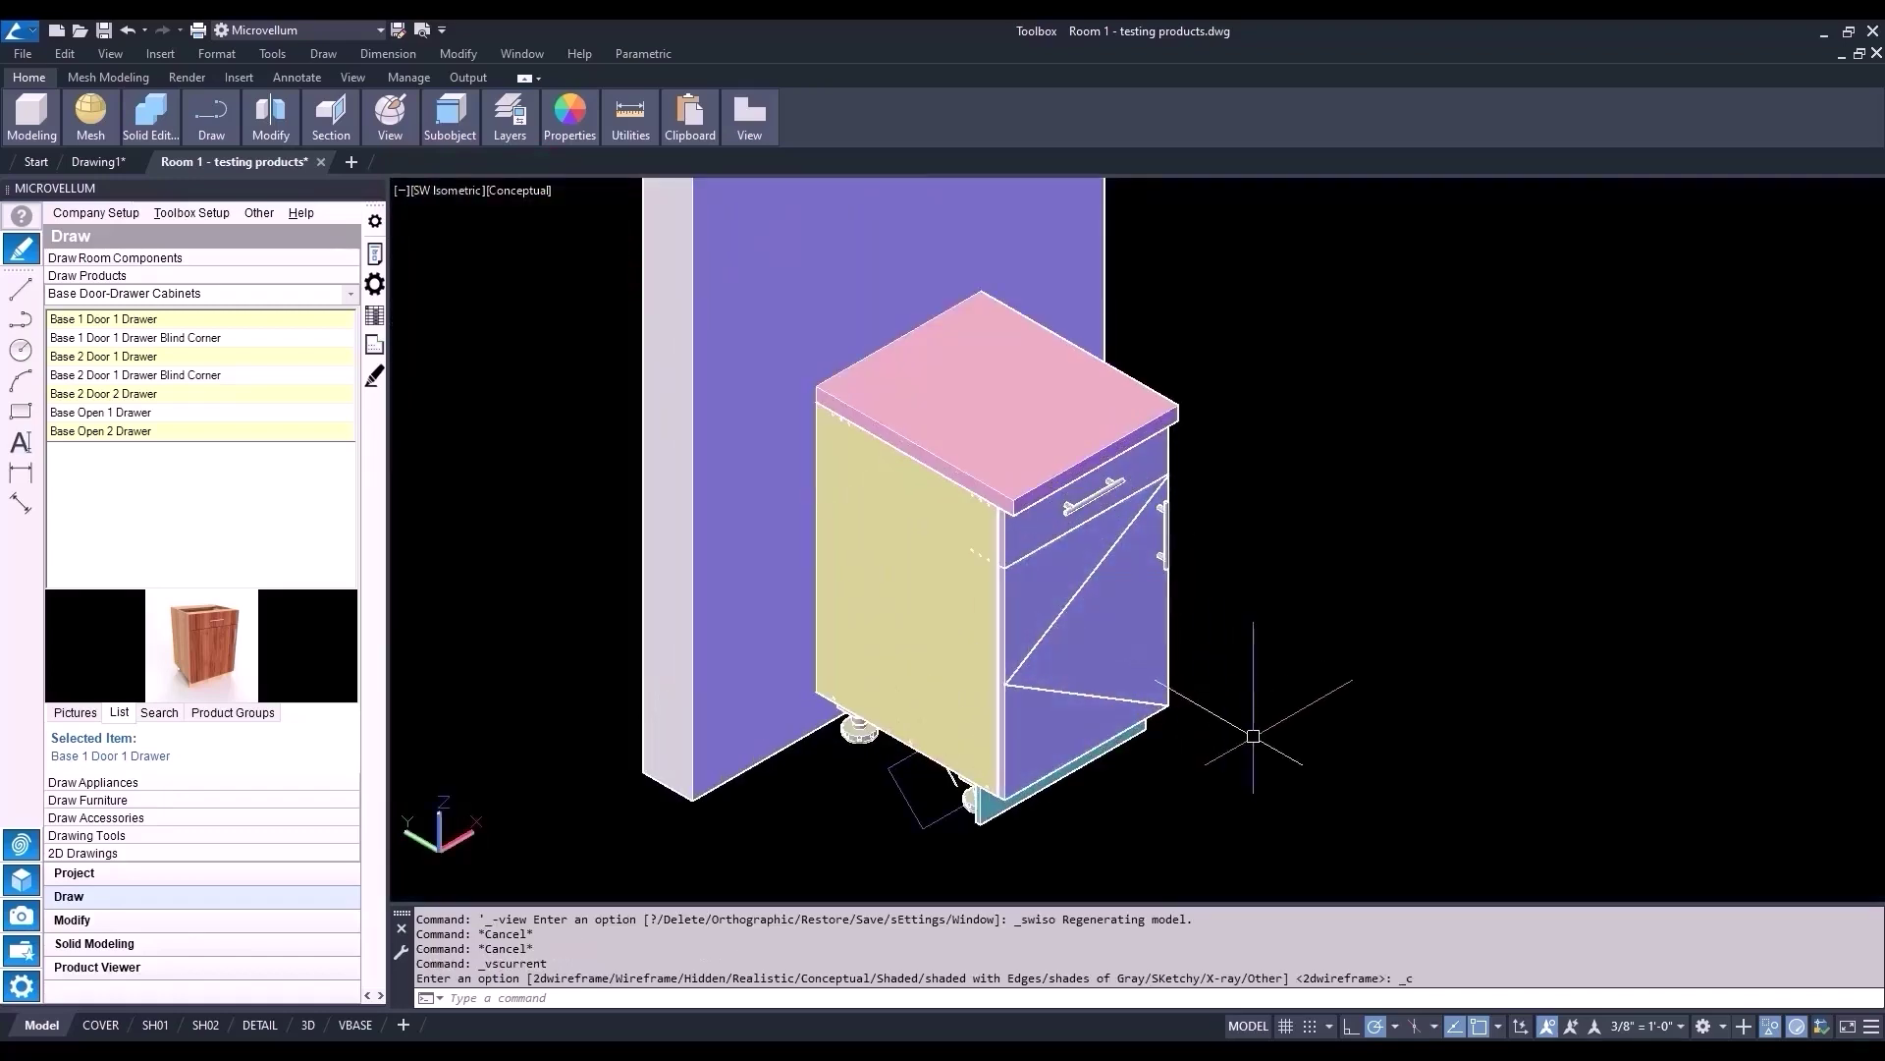
- Set the base cabinet's left and right filler widths to 2 in its product prompts
{"action": "left_click", "coordinate": [374, 254]}
{"action": "left_click", "coordinate": [922, 539]}
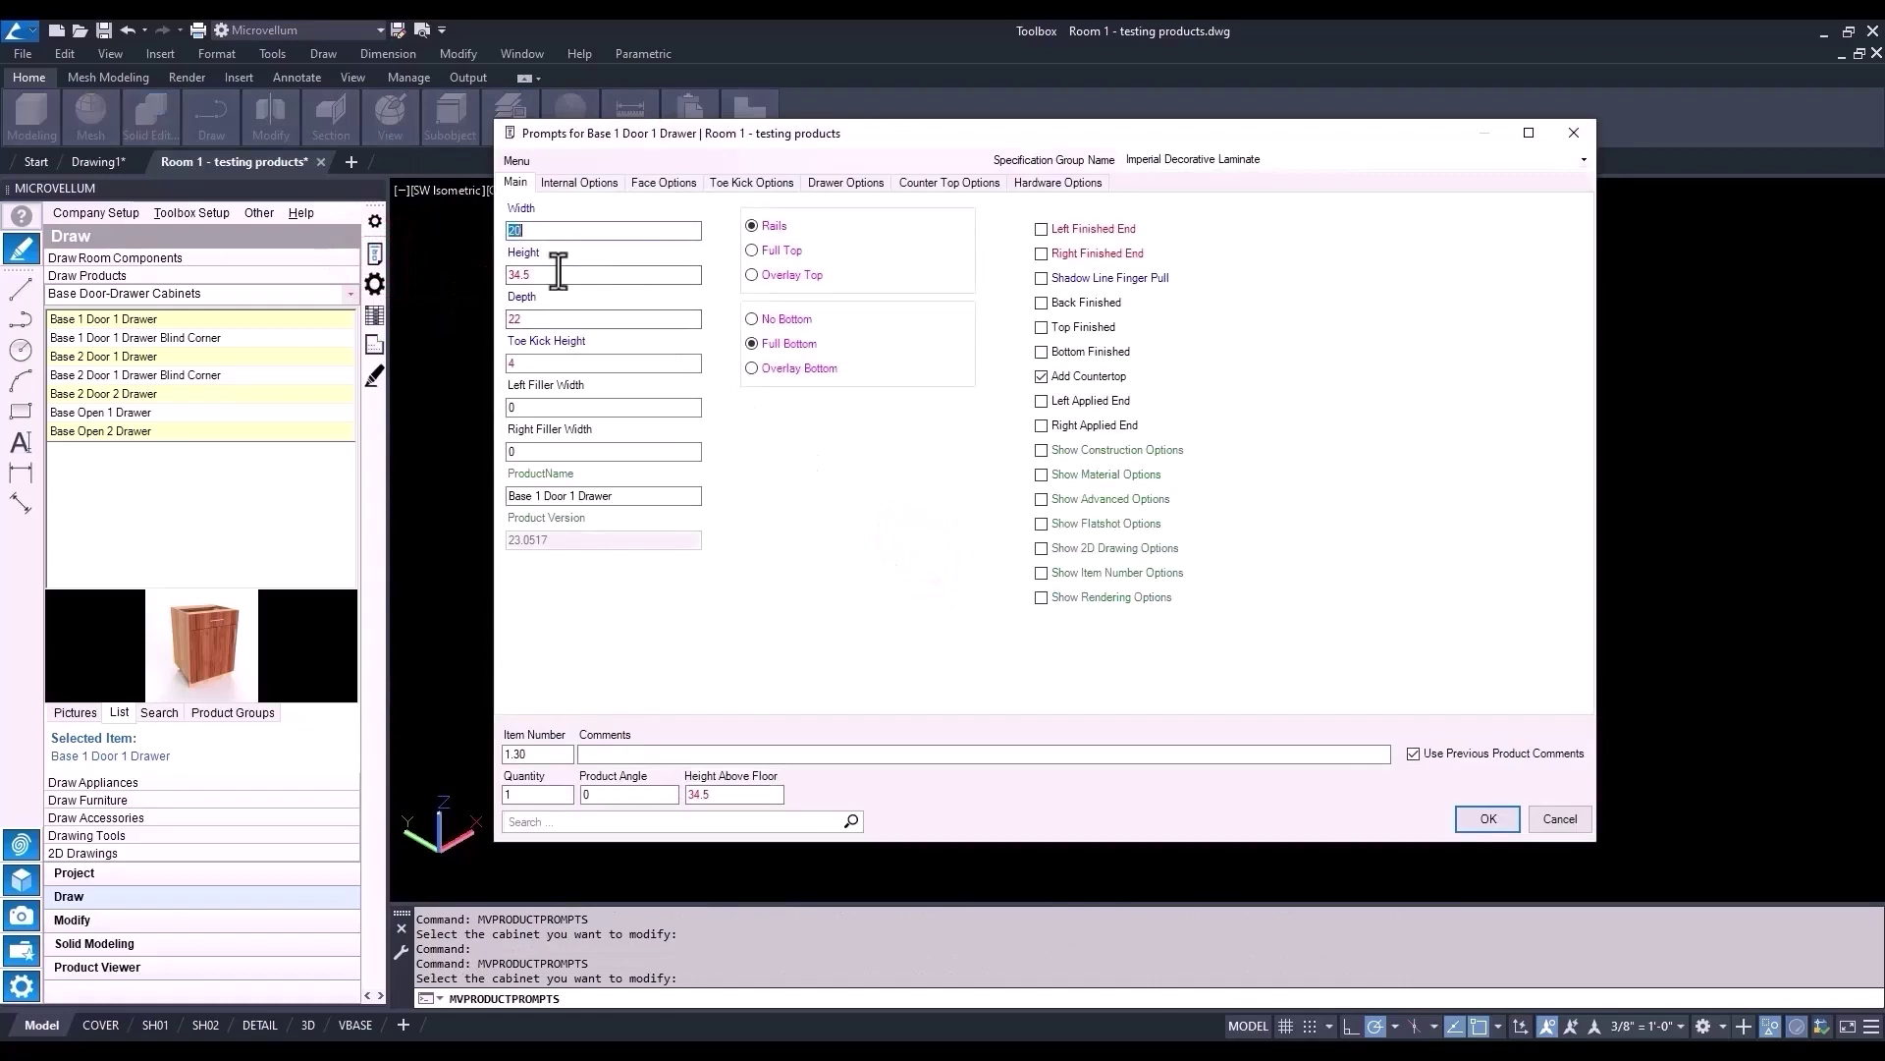
{"action": "mouse_move", "coordinate": [559, 361]}
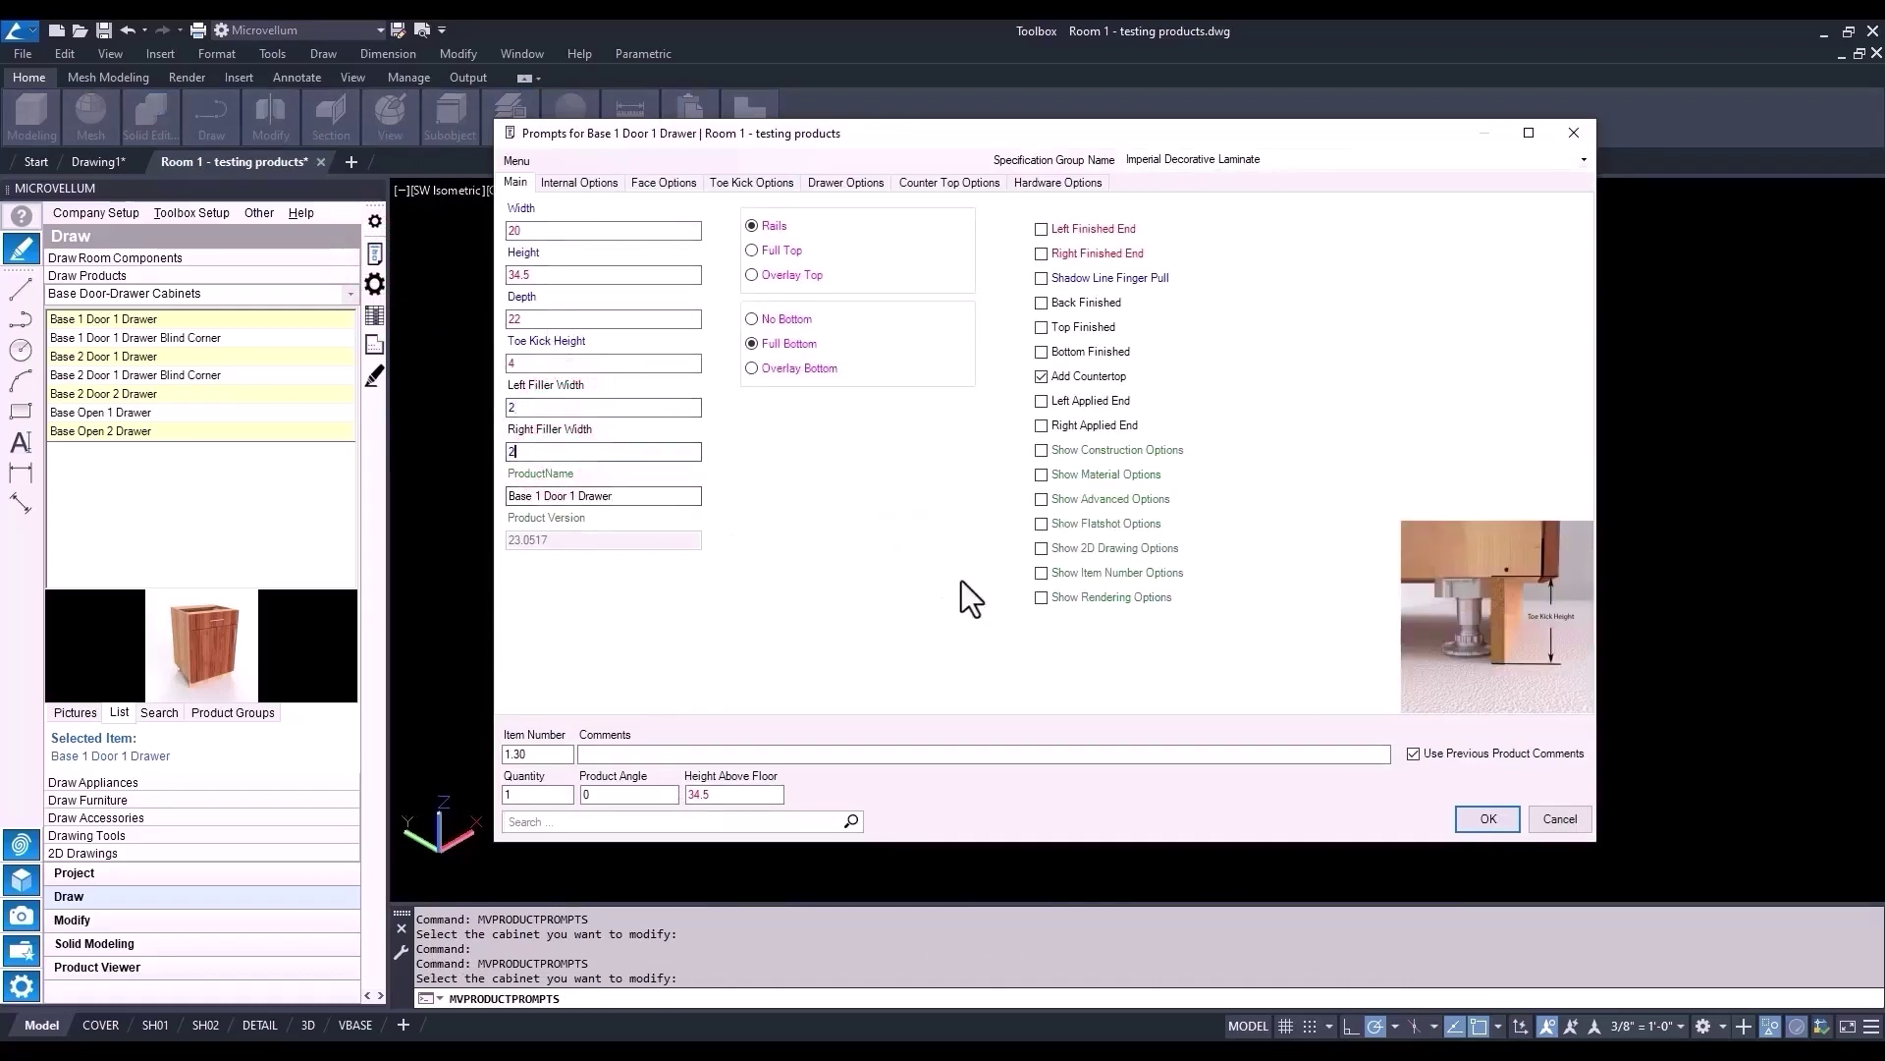
- Remove the countertop from the base cabinet in its product prompts and apply the change
{"action": "mouse_move", "coordinate": [1052, 397]}
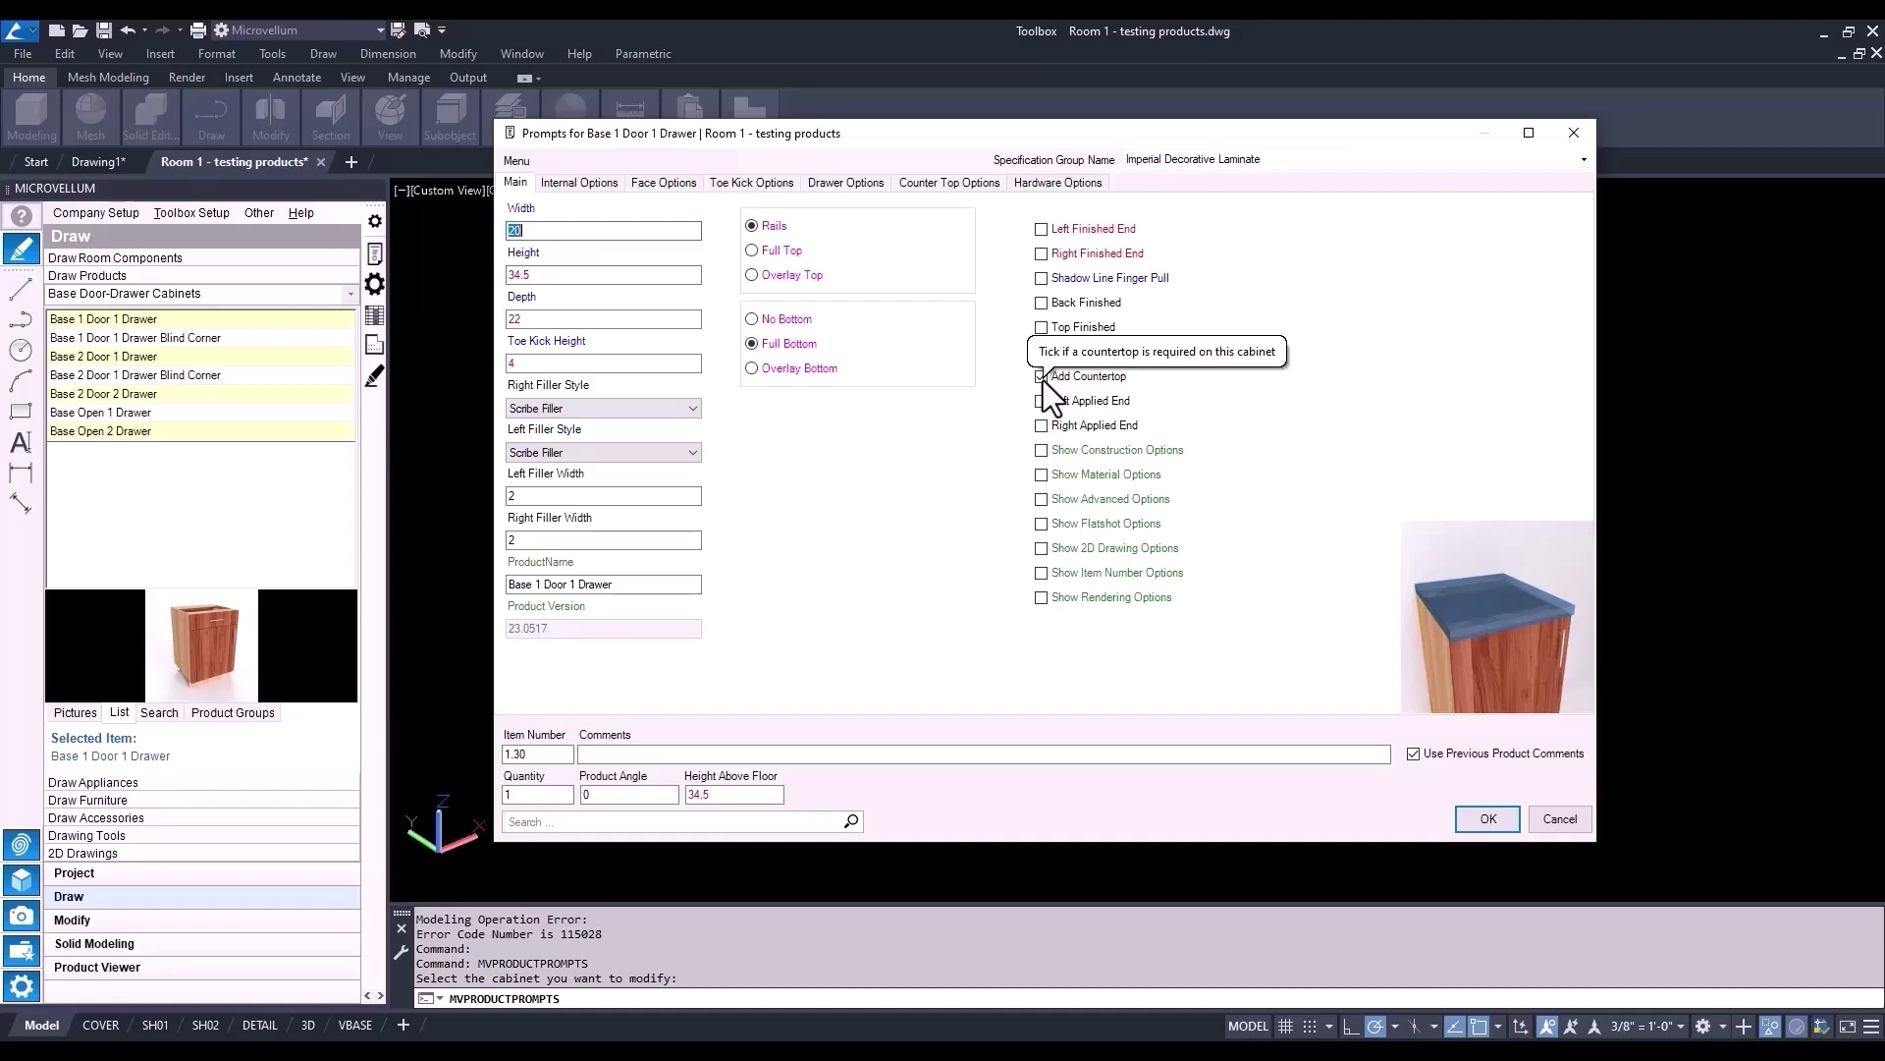
{"action": "left_click", "coordinate": [1505, 819]}
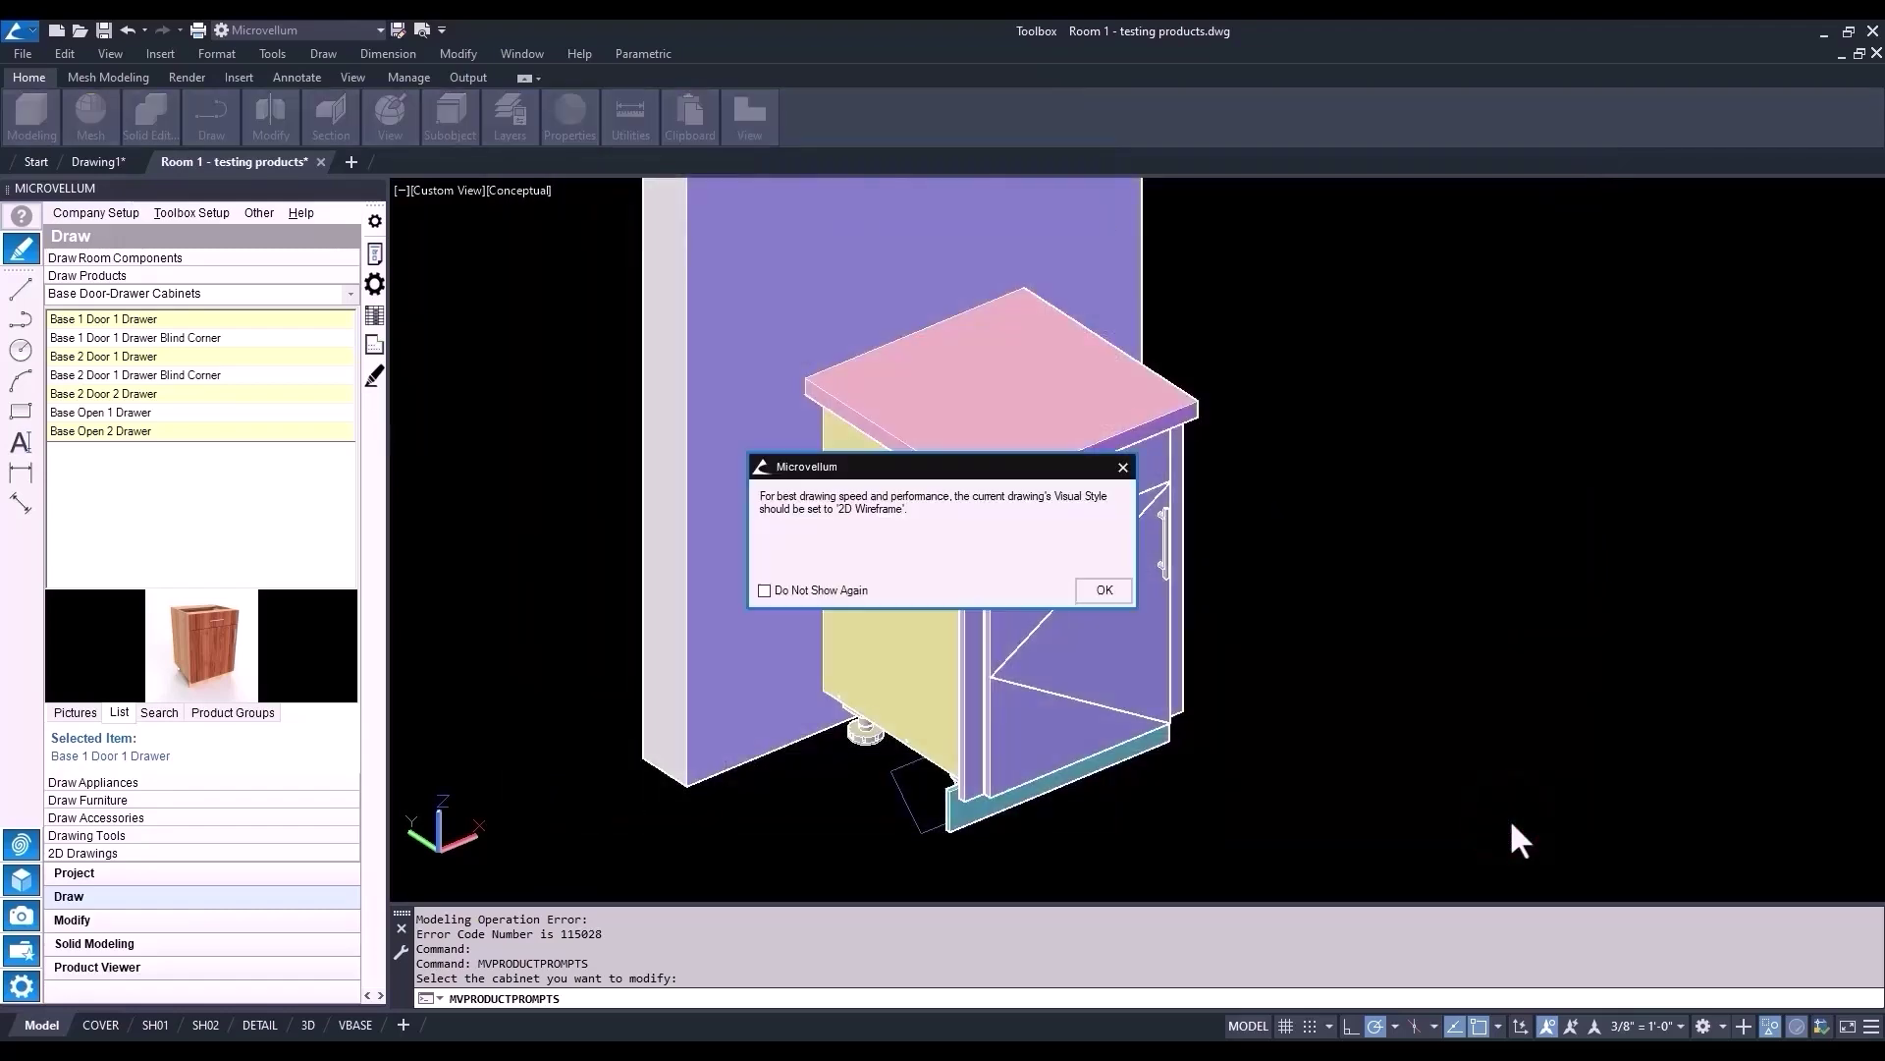
{"action": "left_click", "coordinate": [1105, 589]}
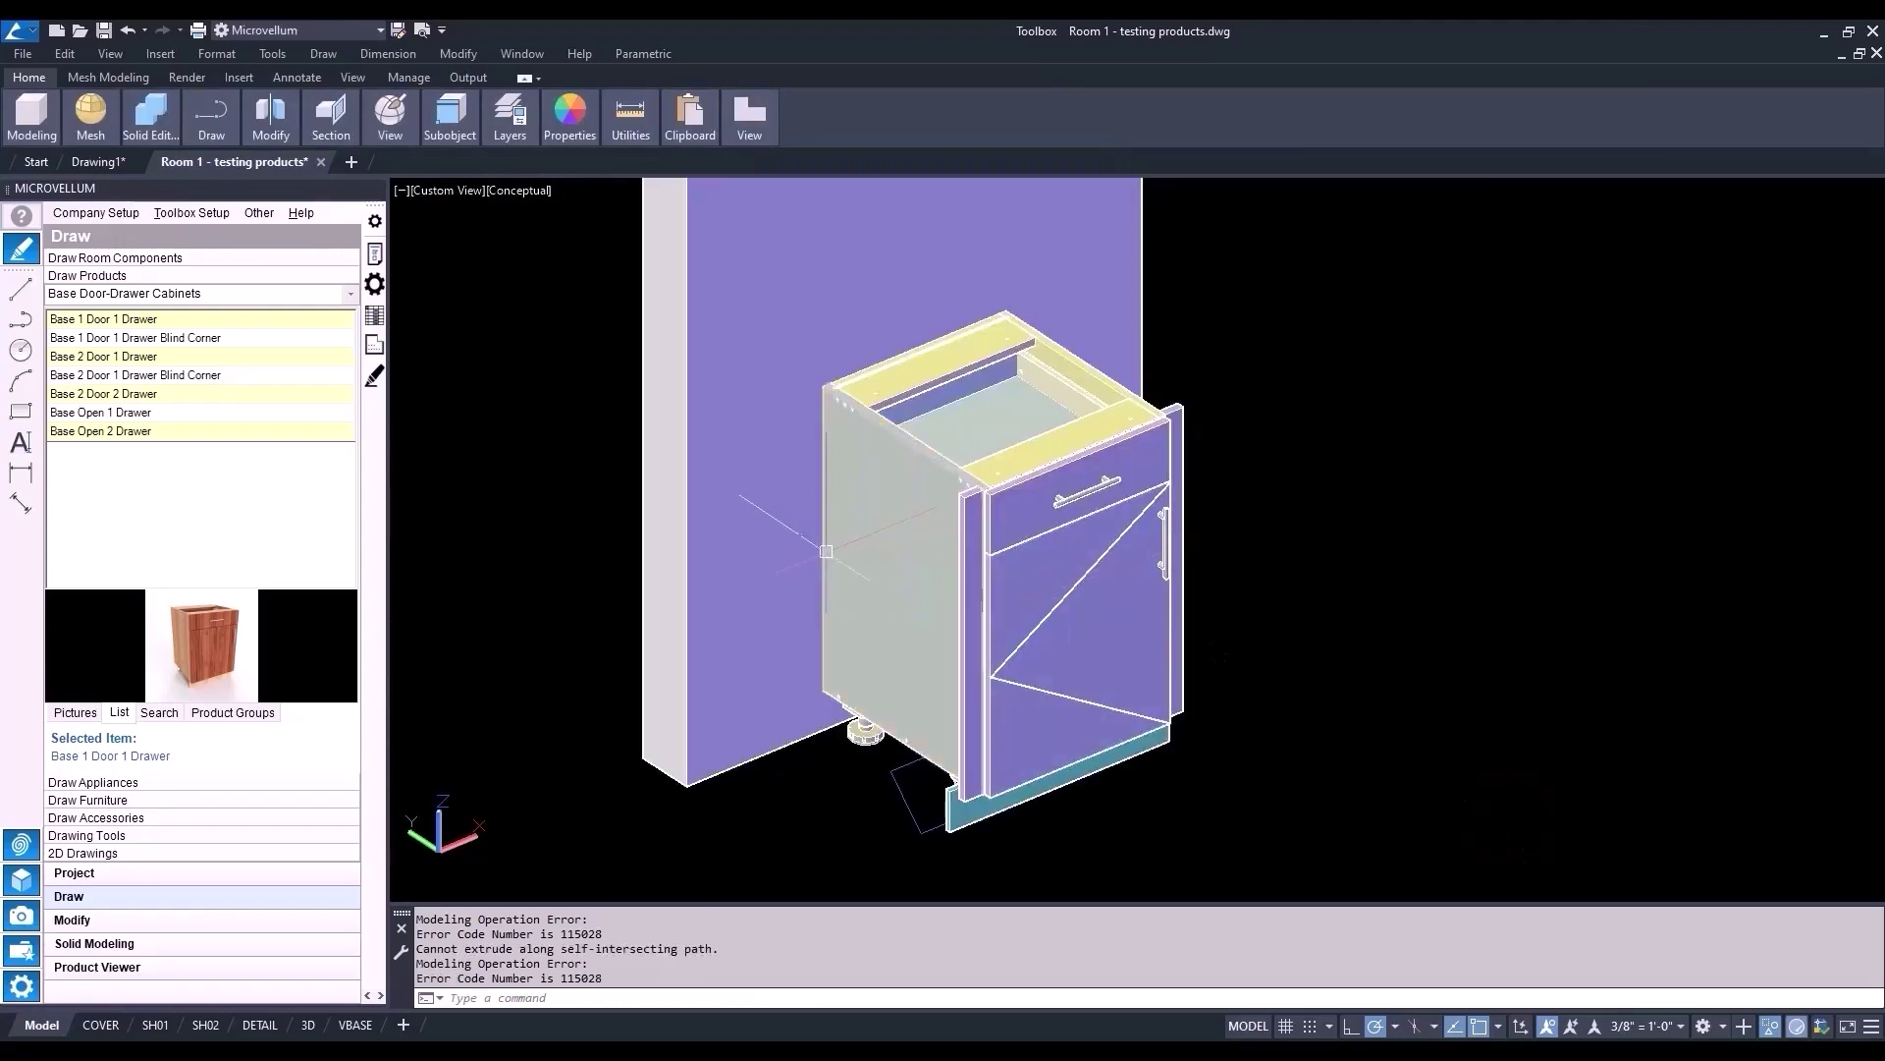
- Change the base cabinet's top construction to Full Top and apply the change
{"action": "left_click", "coordinate": [374, 253]}
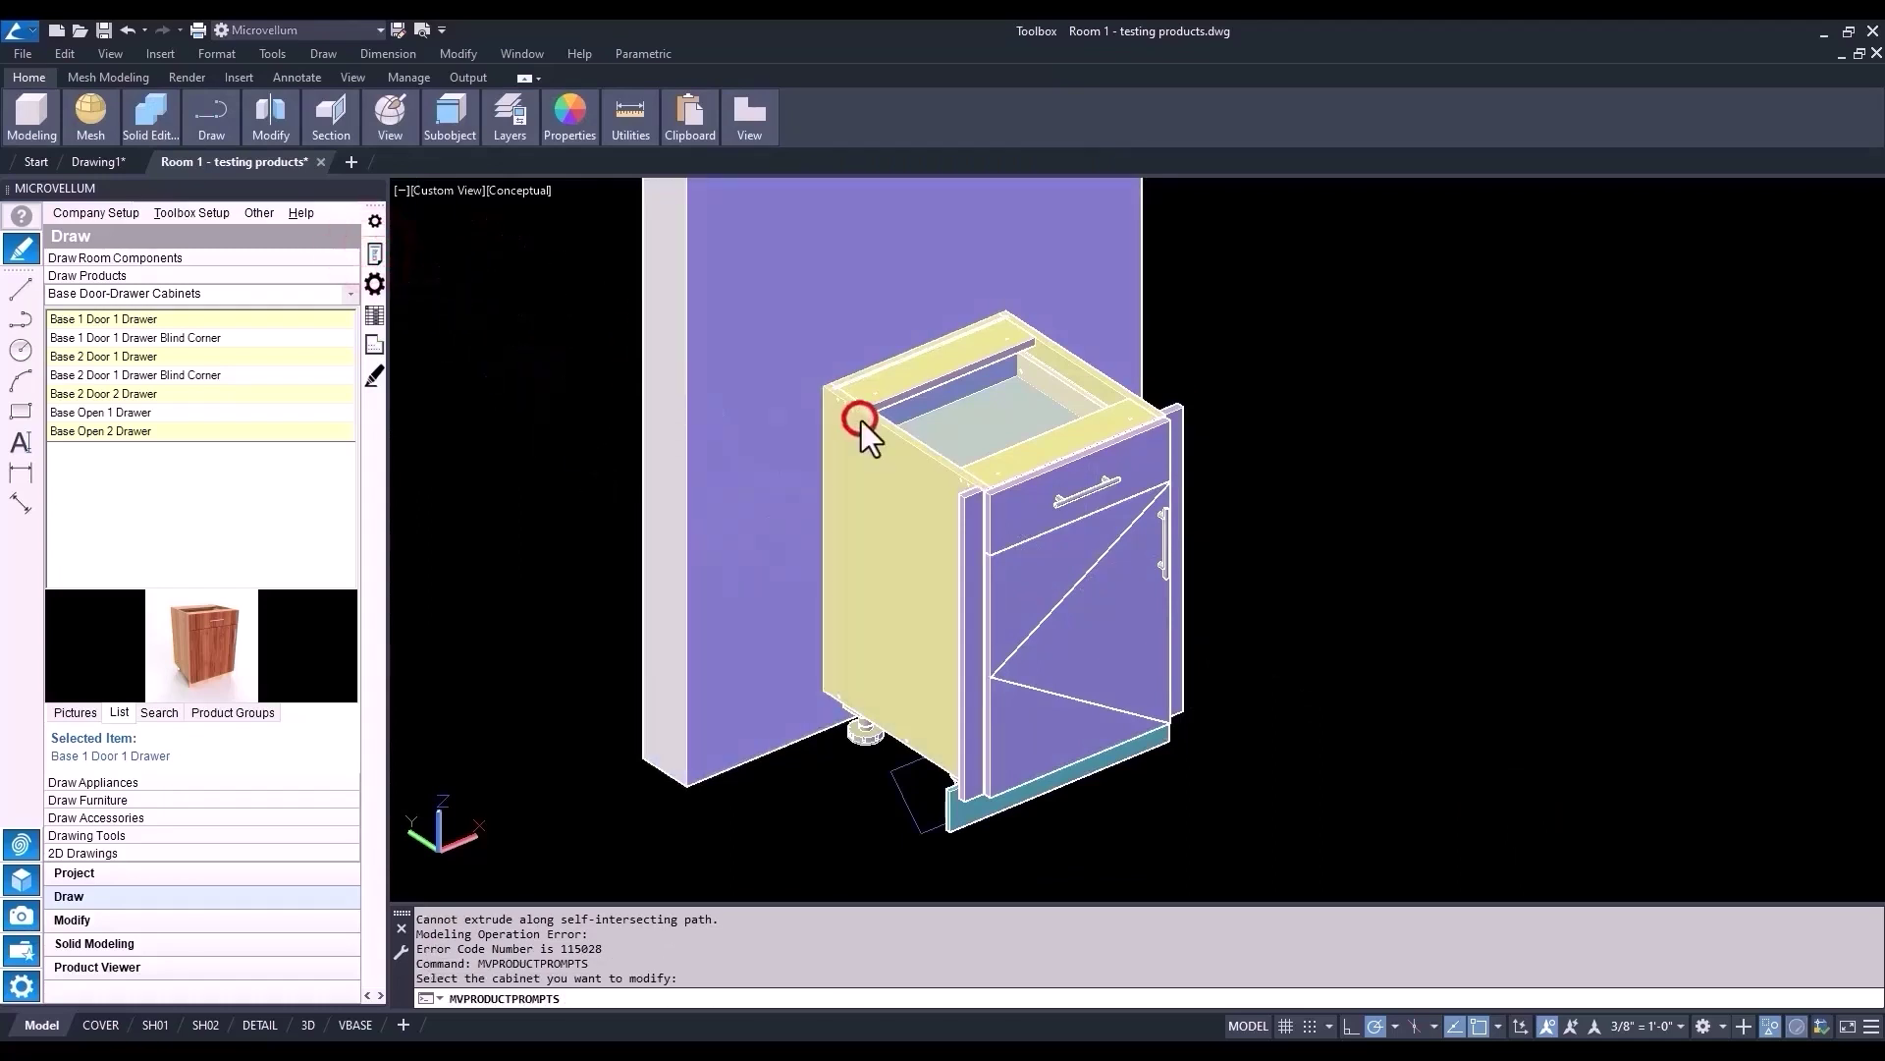
{"action": "left_click", "coordinate": [862, 420]}
{"action": "left_click", "coordinate": [775, 253]}
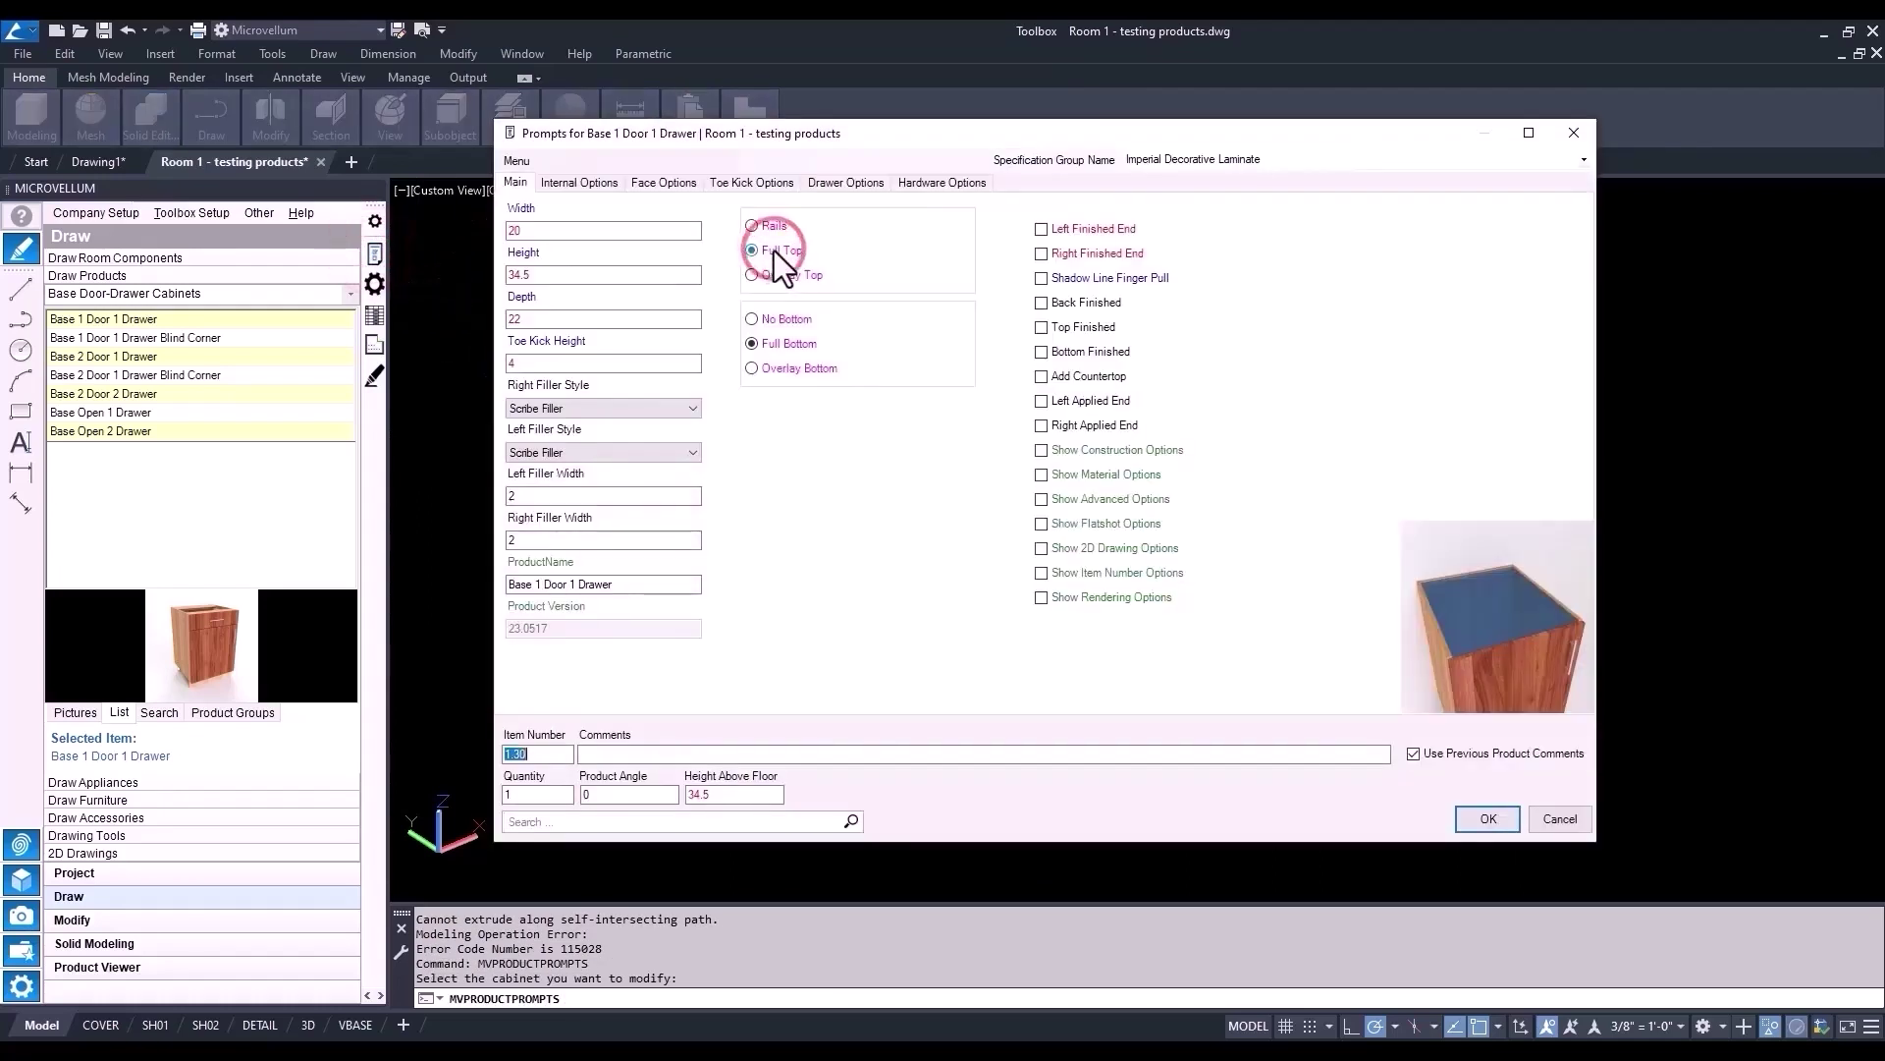
{"action": "left_click", "coordinate": [1488, 818]}
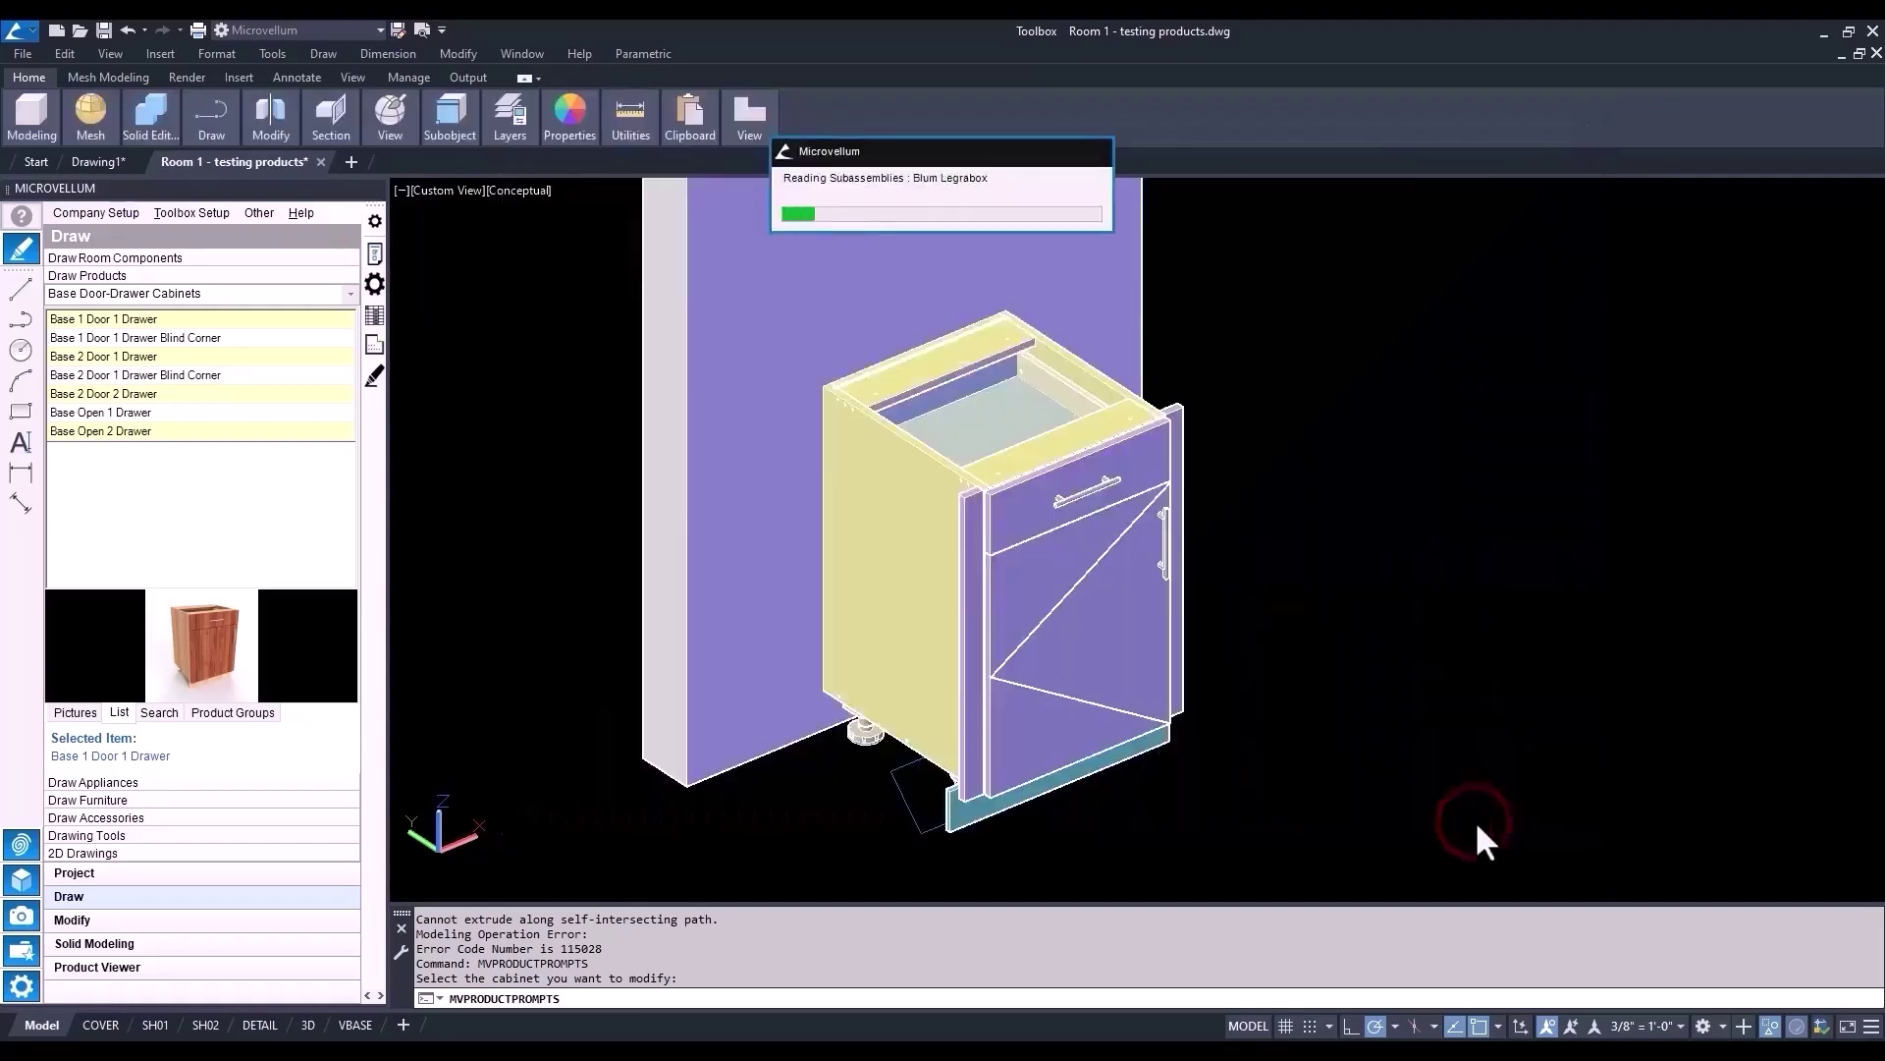
{"action": "left_click", "coordinate": [1103, 585]}
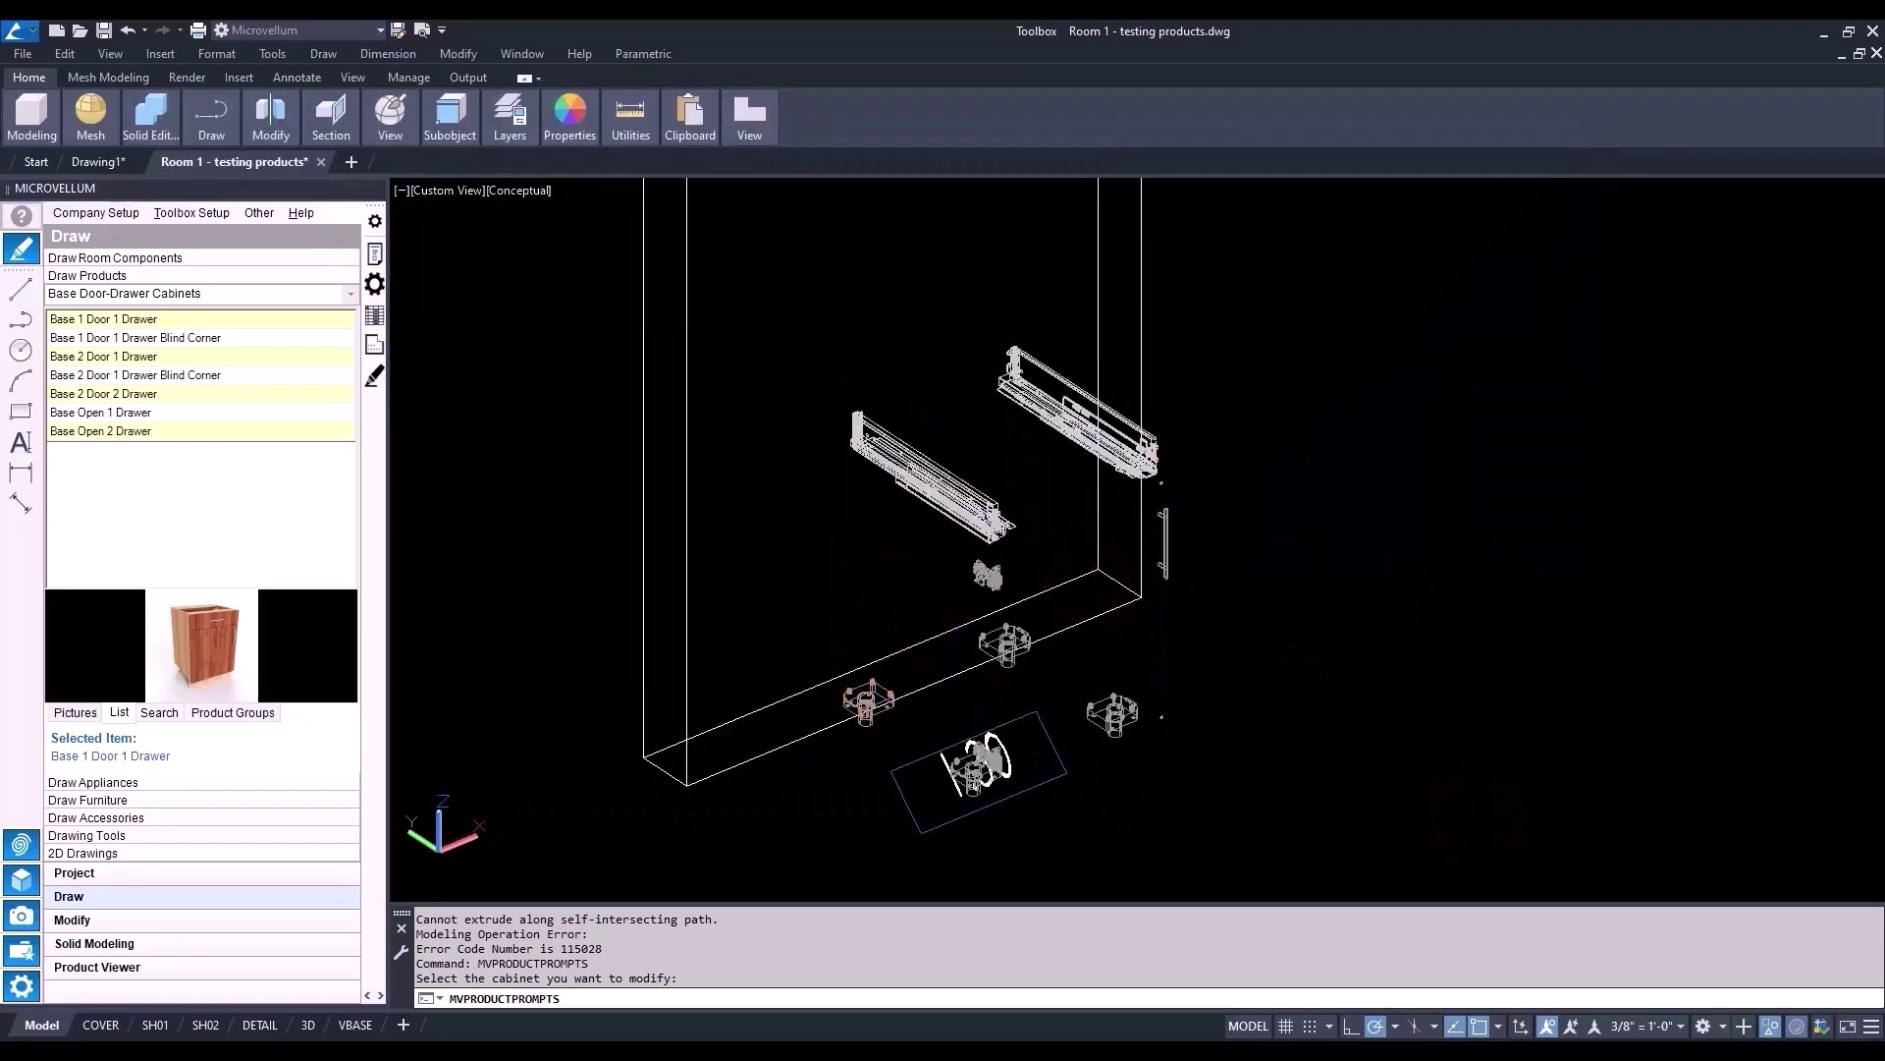
- Show the cabinet's construction options and set its toe kick assembly to Notched Toe Kick
{"action": "double_click", "coordinate": [825, 417]}
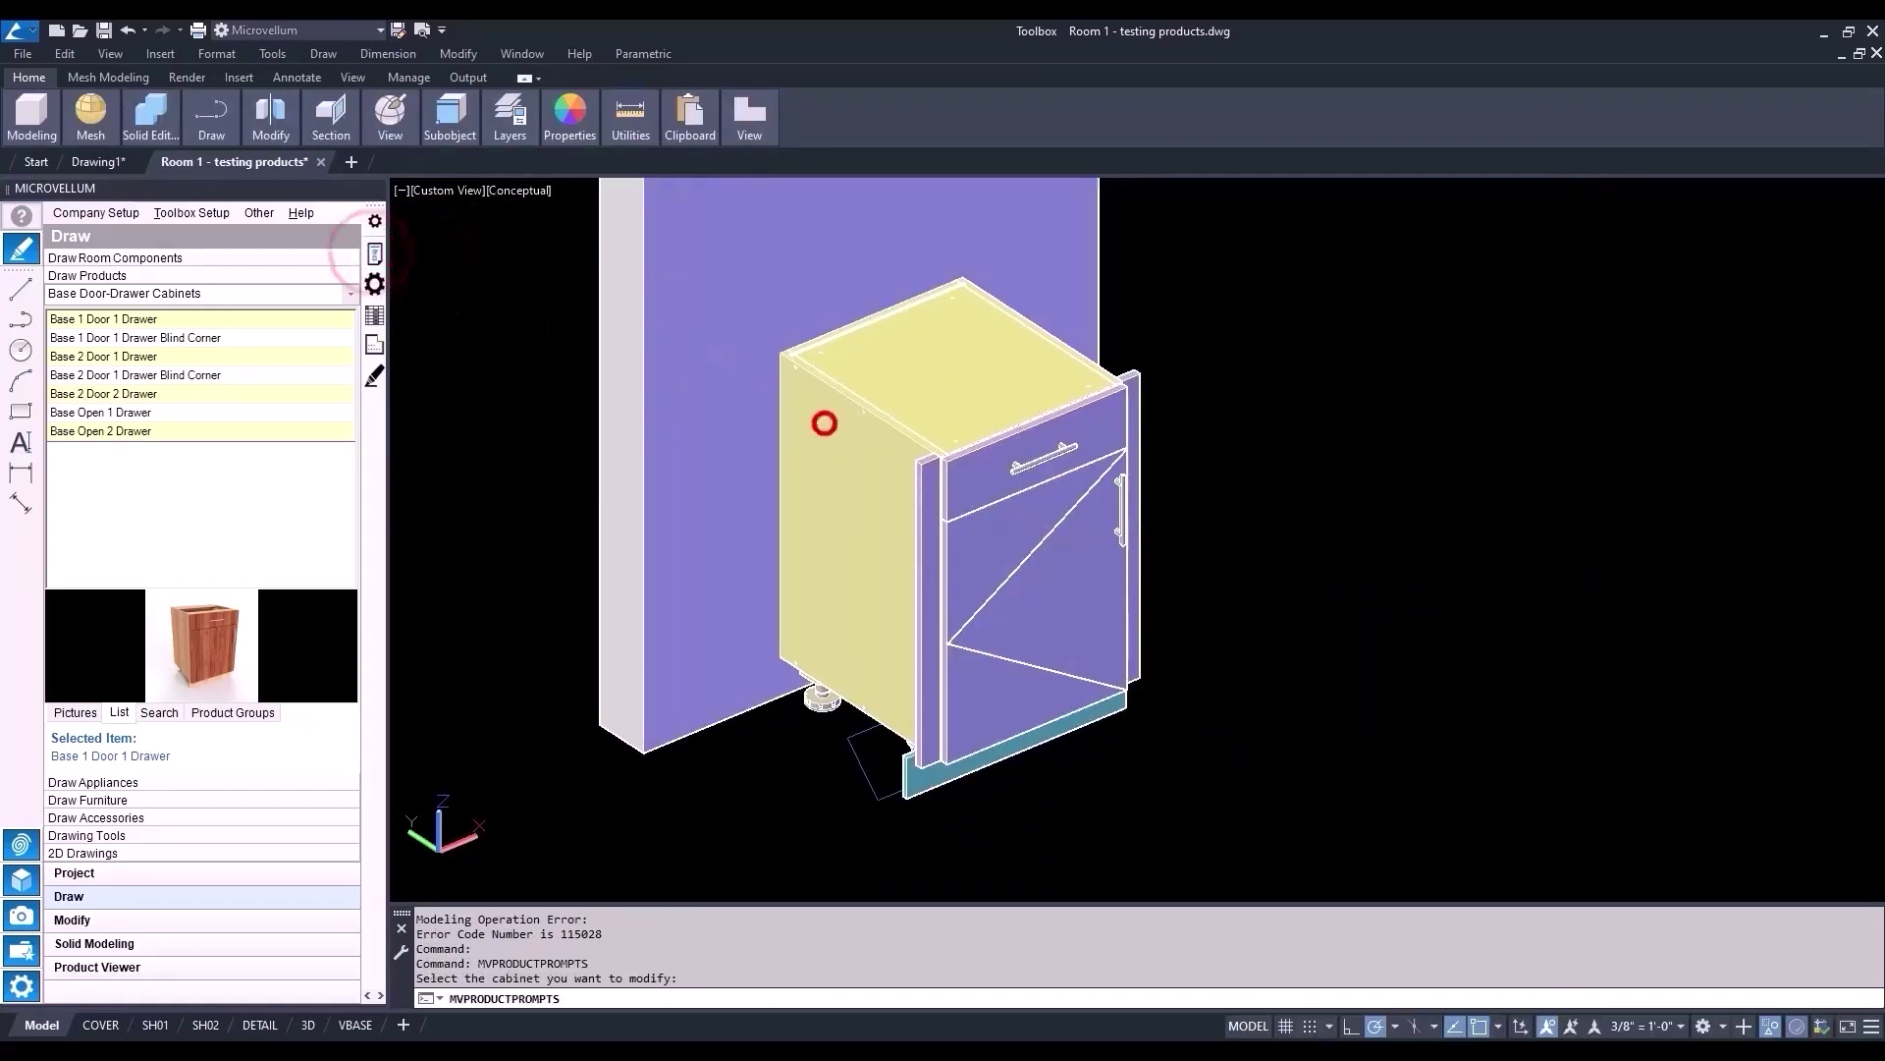
{"action": "left_click", "coordinate": [825, 416]}
{"action": "left_click", "coordinate": [1041, 450]}
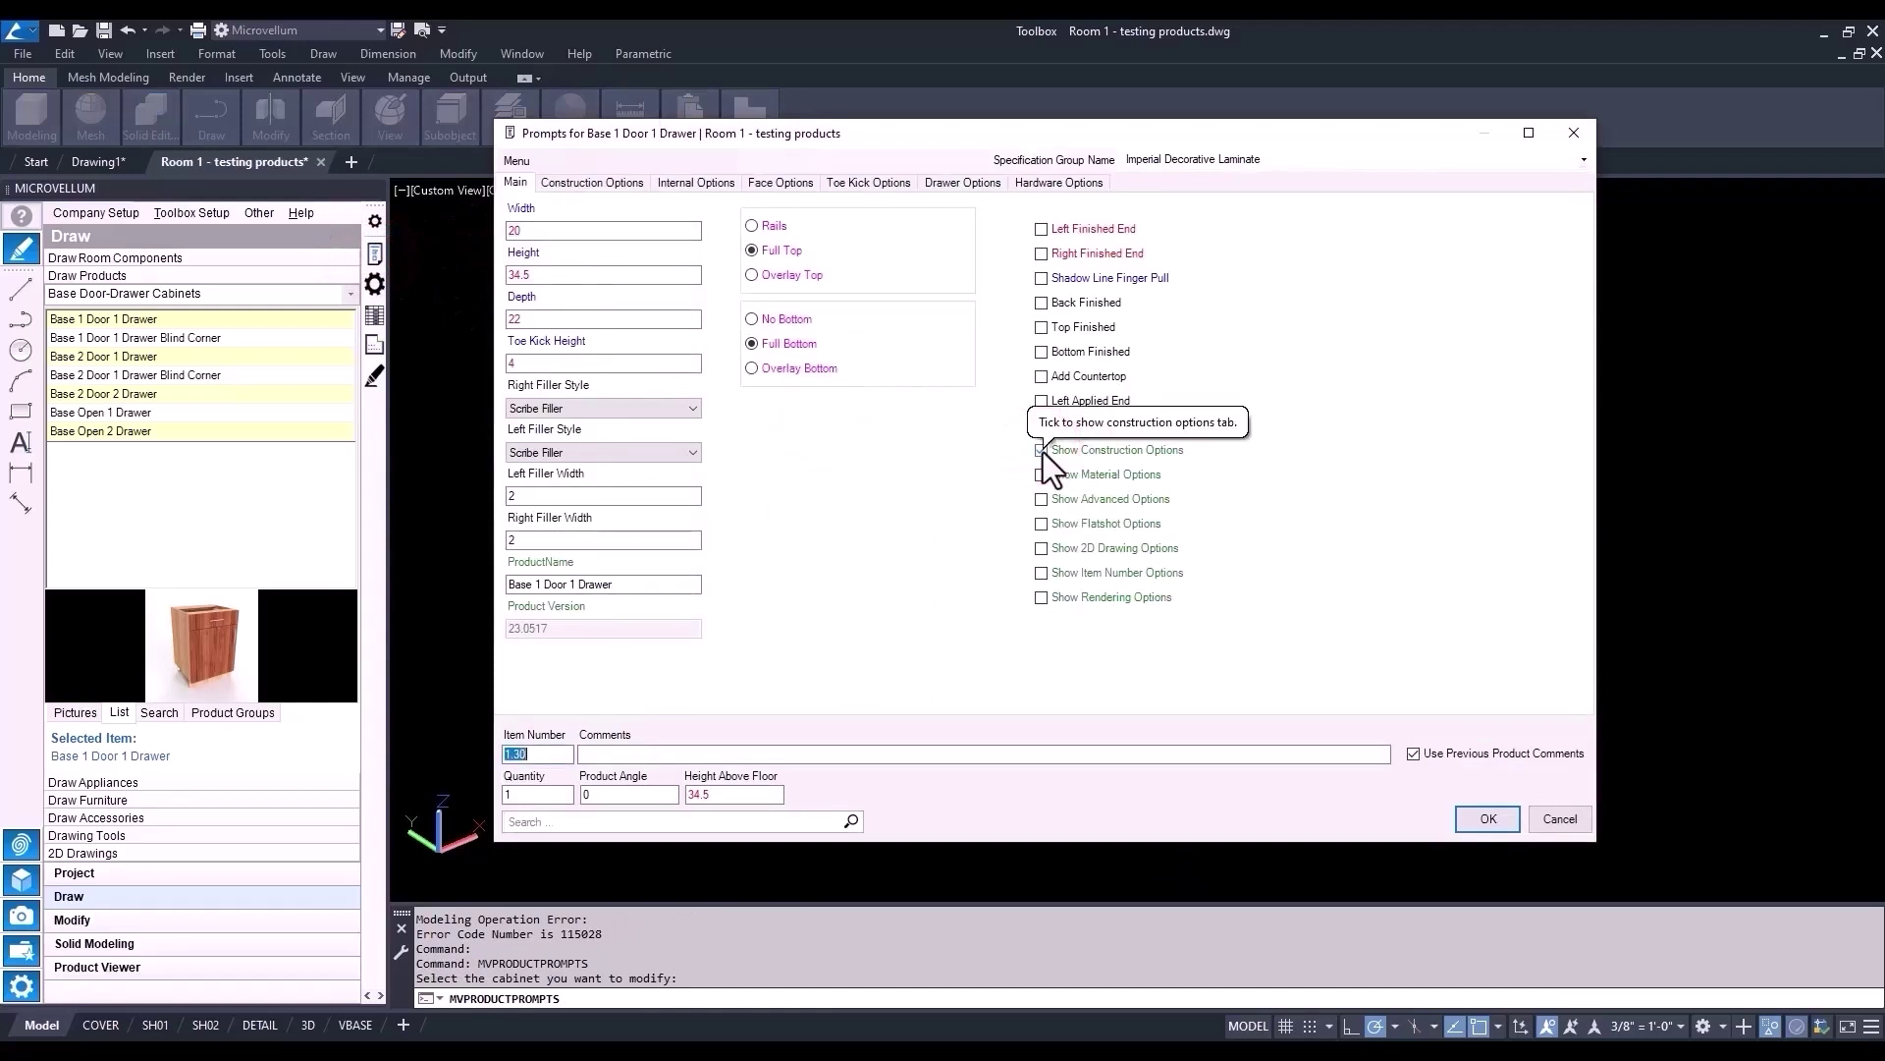
{"action": "left_click", "coordinate": [599, 182]}
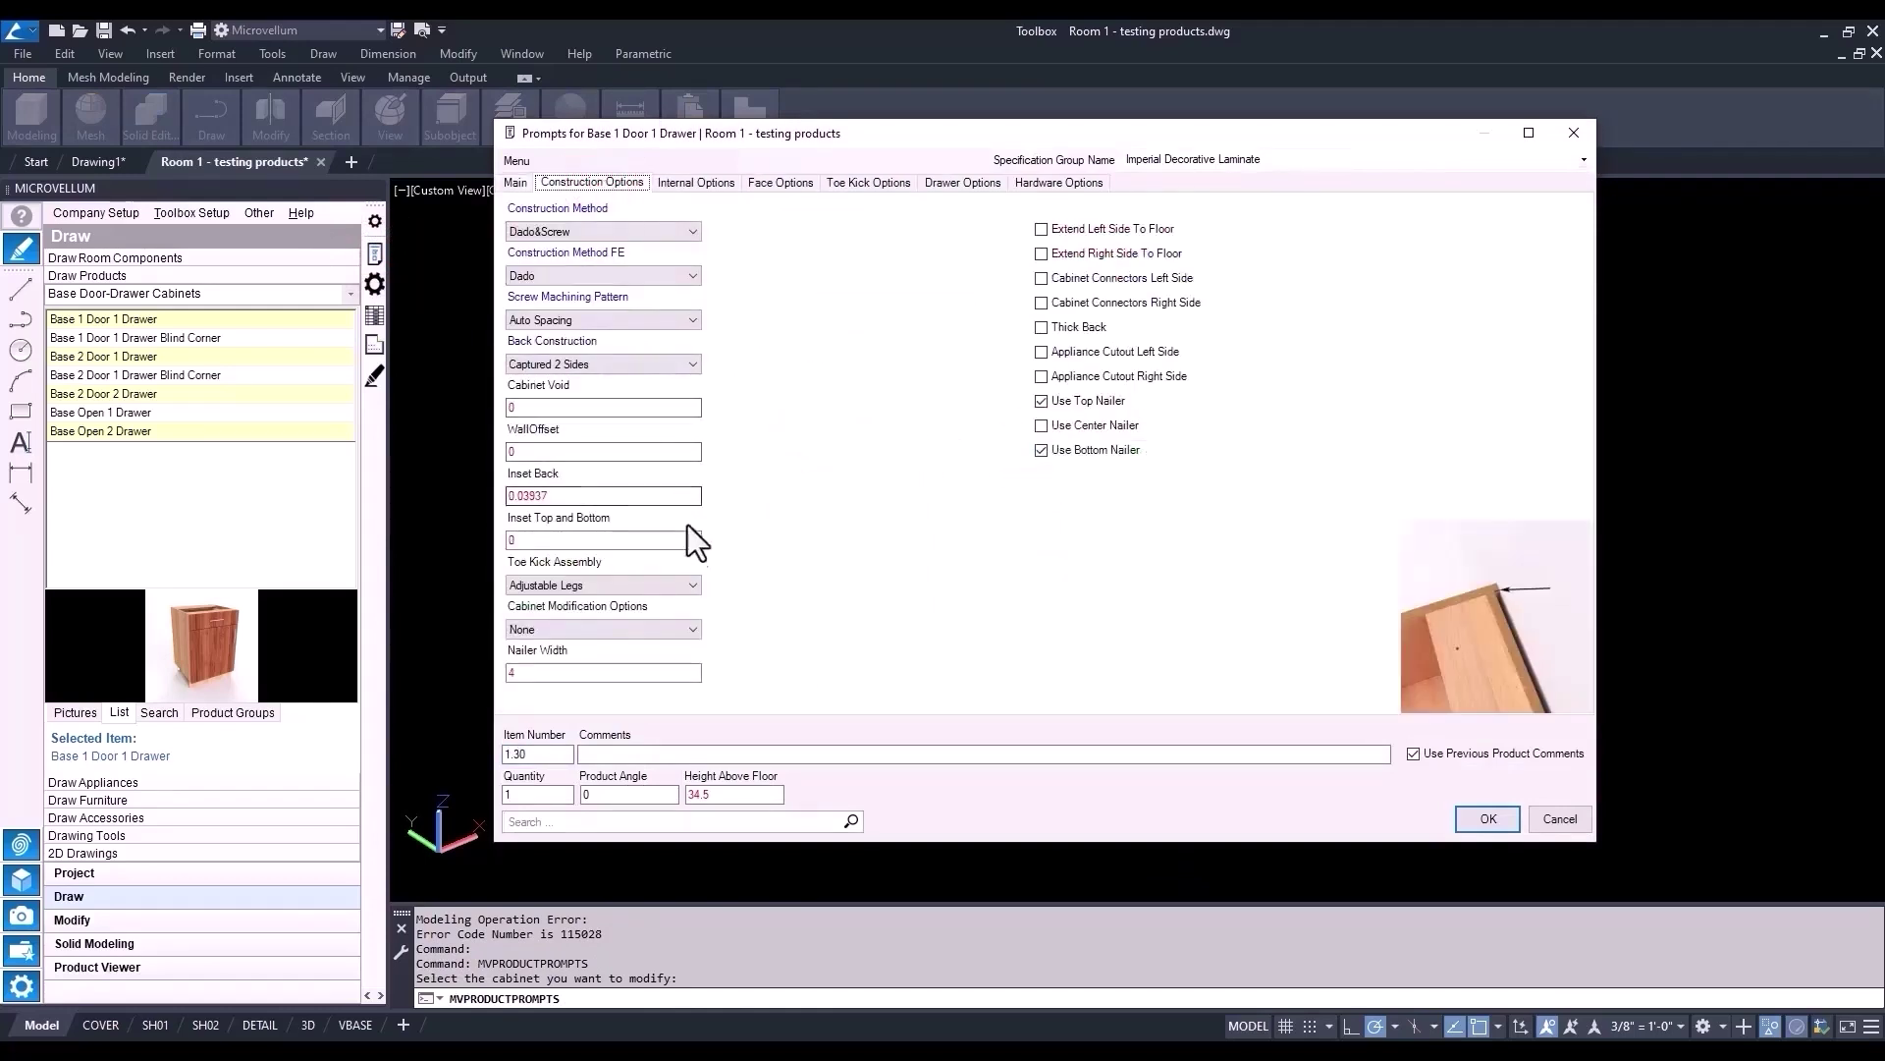
{"action": "left_click", "coordinate": [692, 586]}
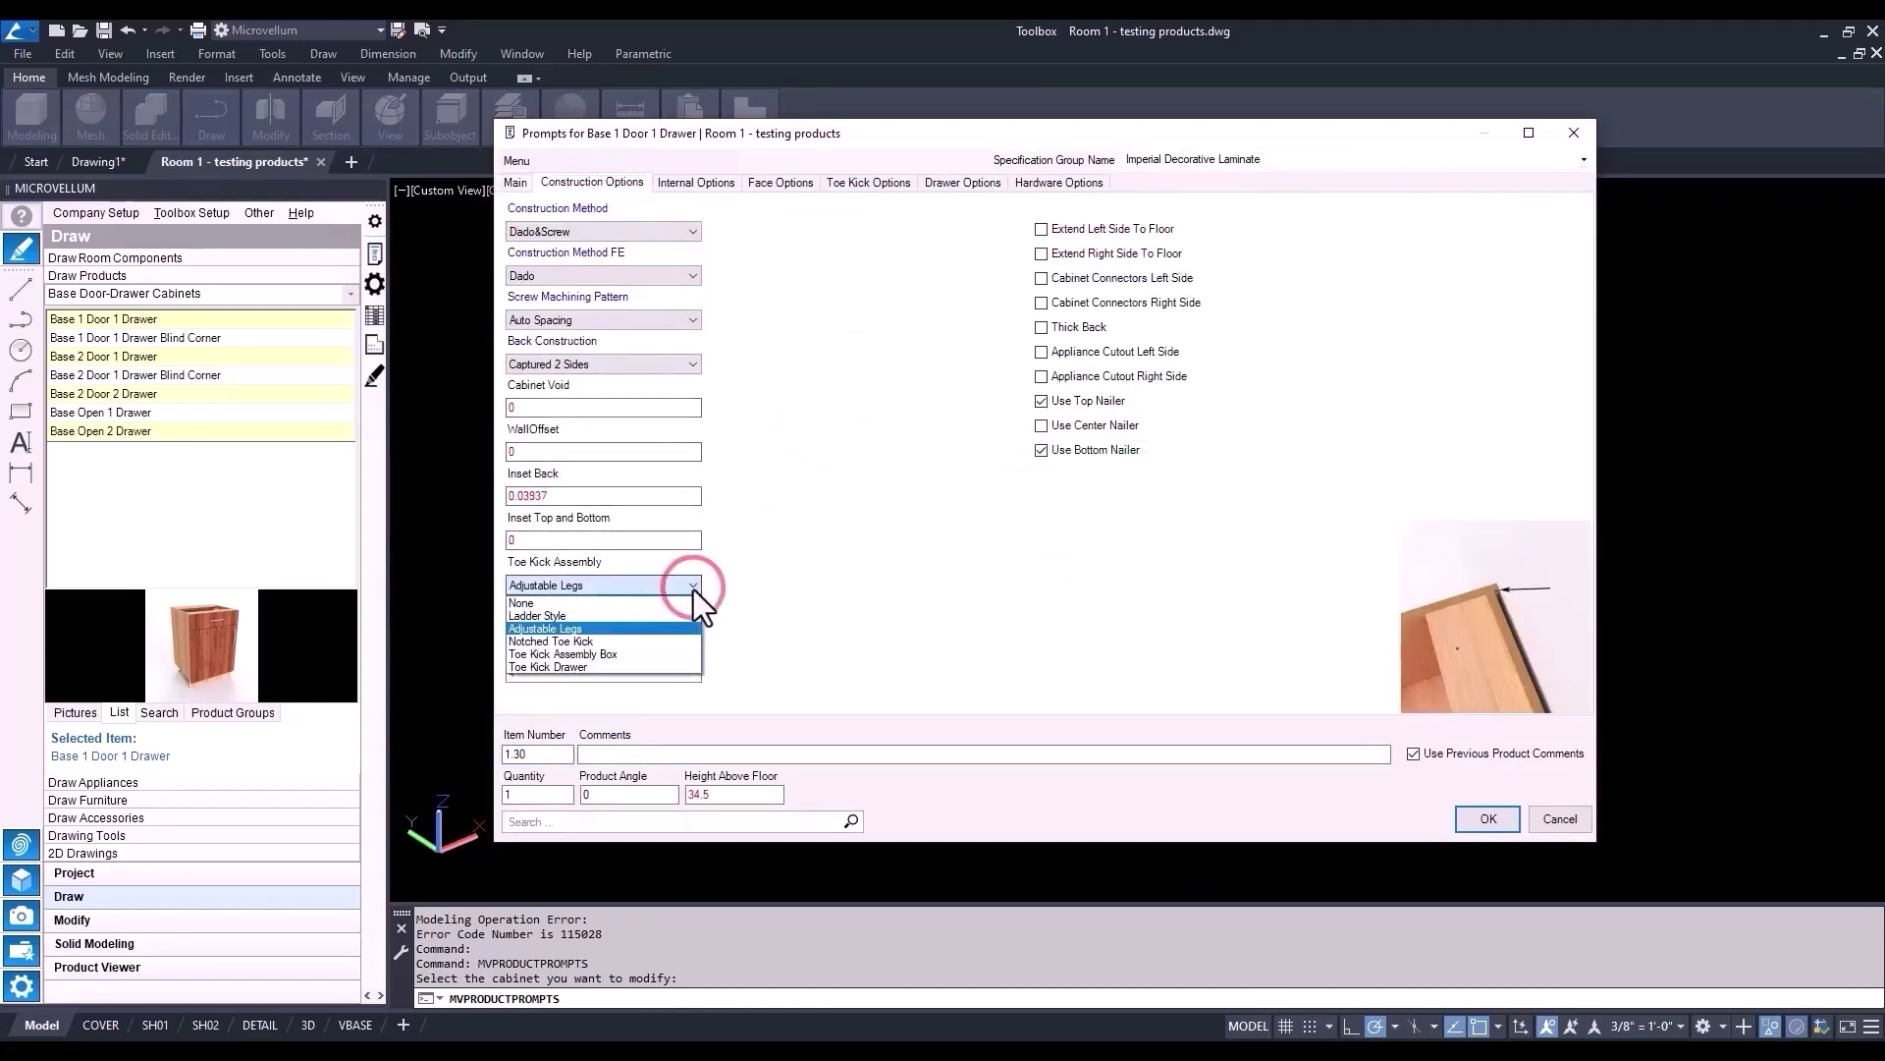
{"action": "left_click", "coordinate": [663, 642]}
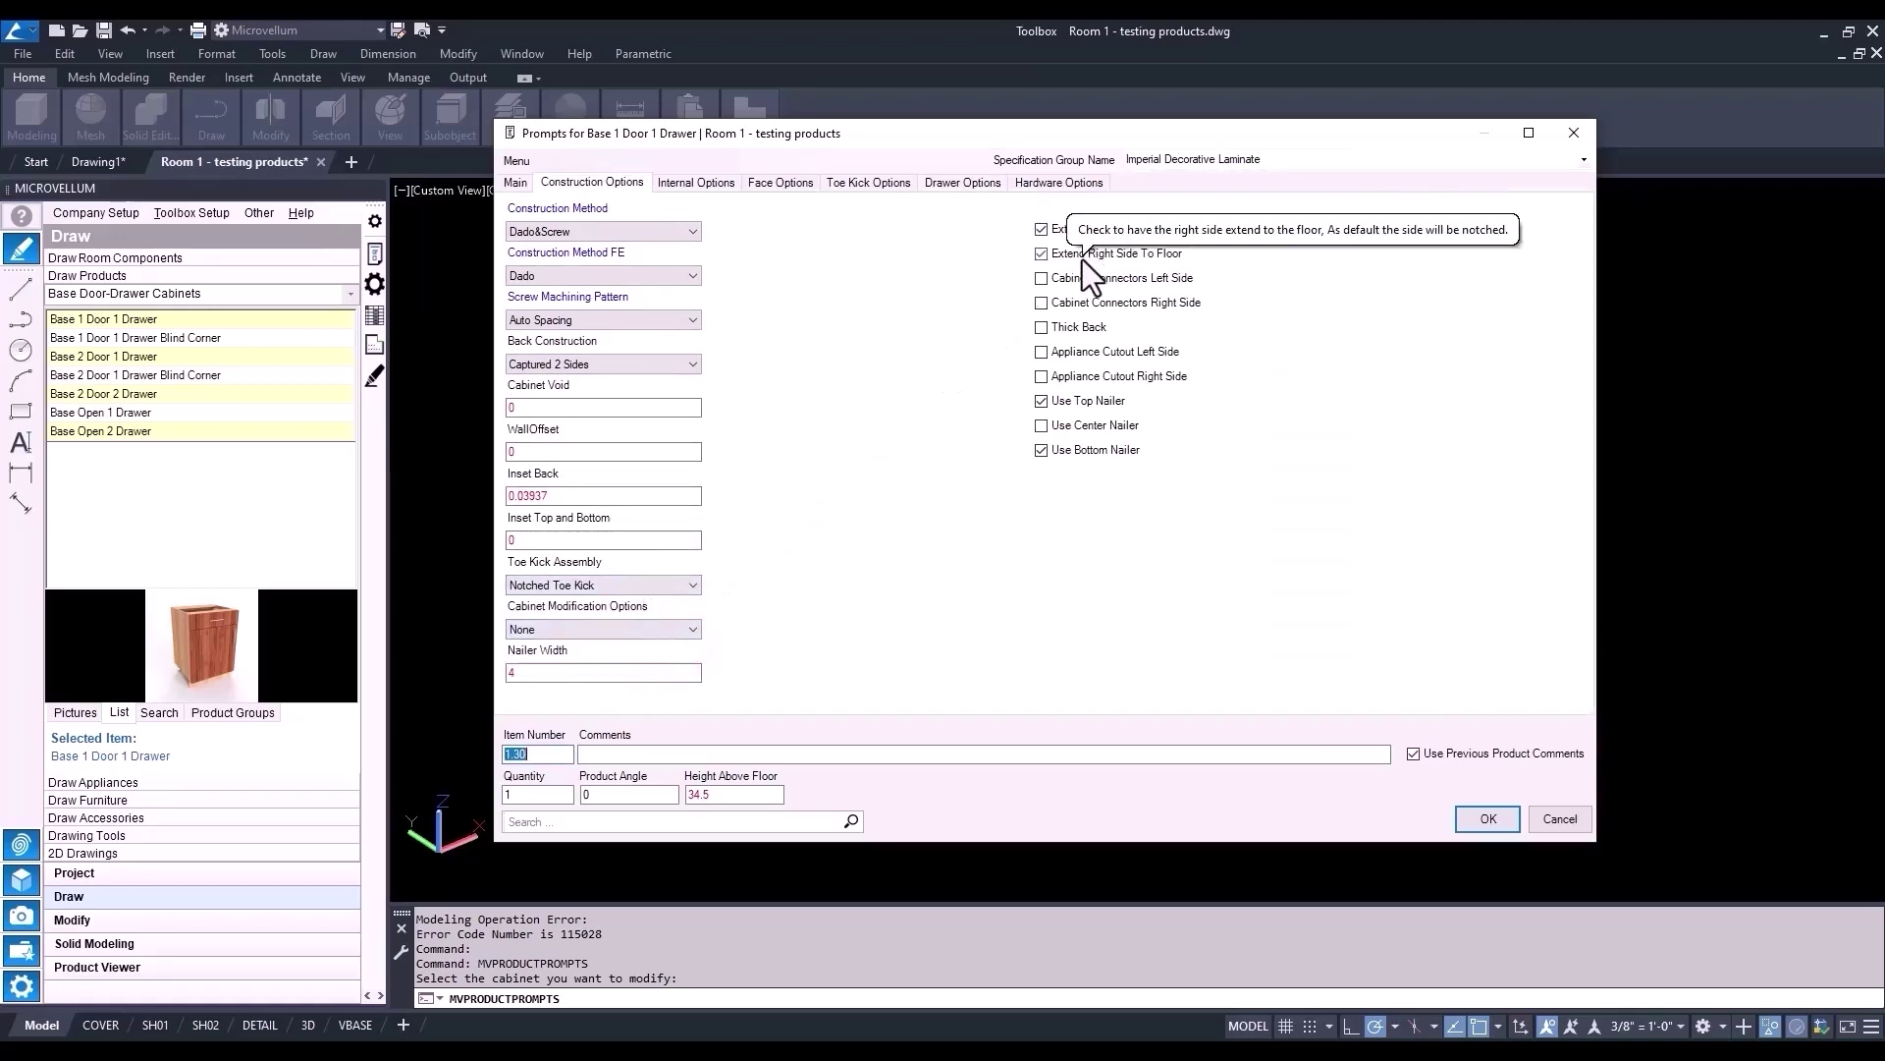
- Try Adjustable Legs as the toe kick assembly and switch back to Notched Toe Kick
{"action": "left_click", "coordinate": [695, 586]}
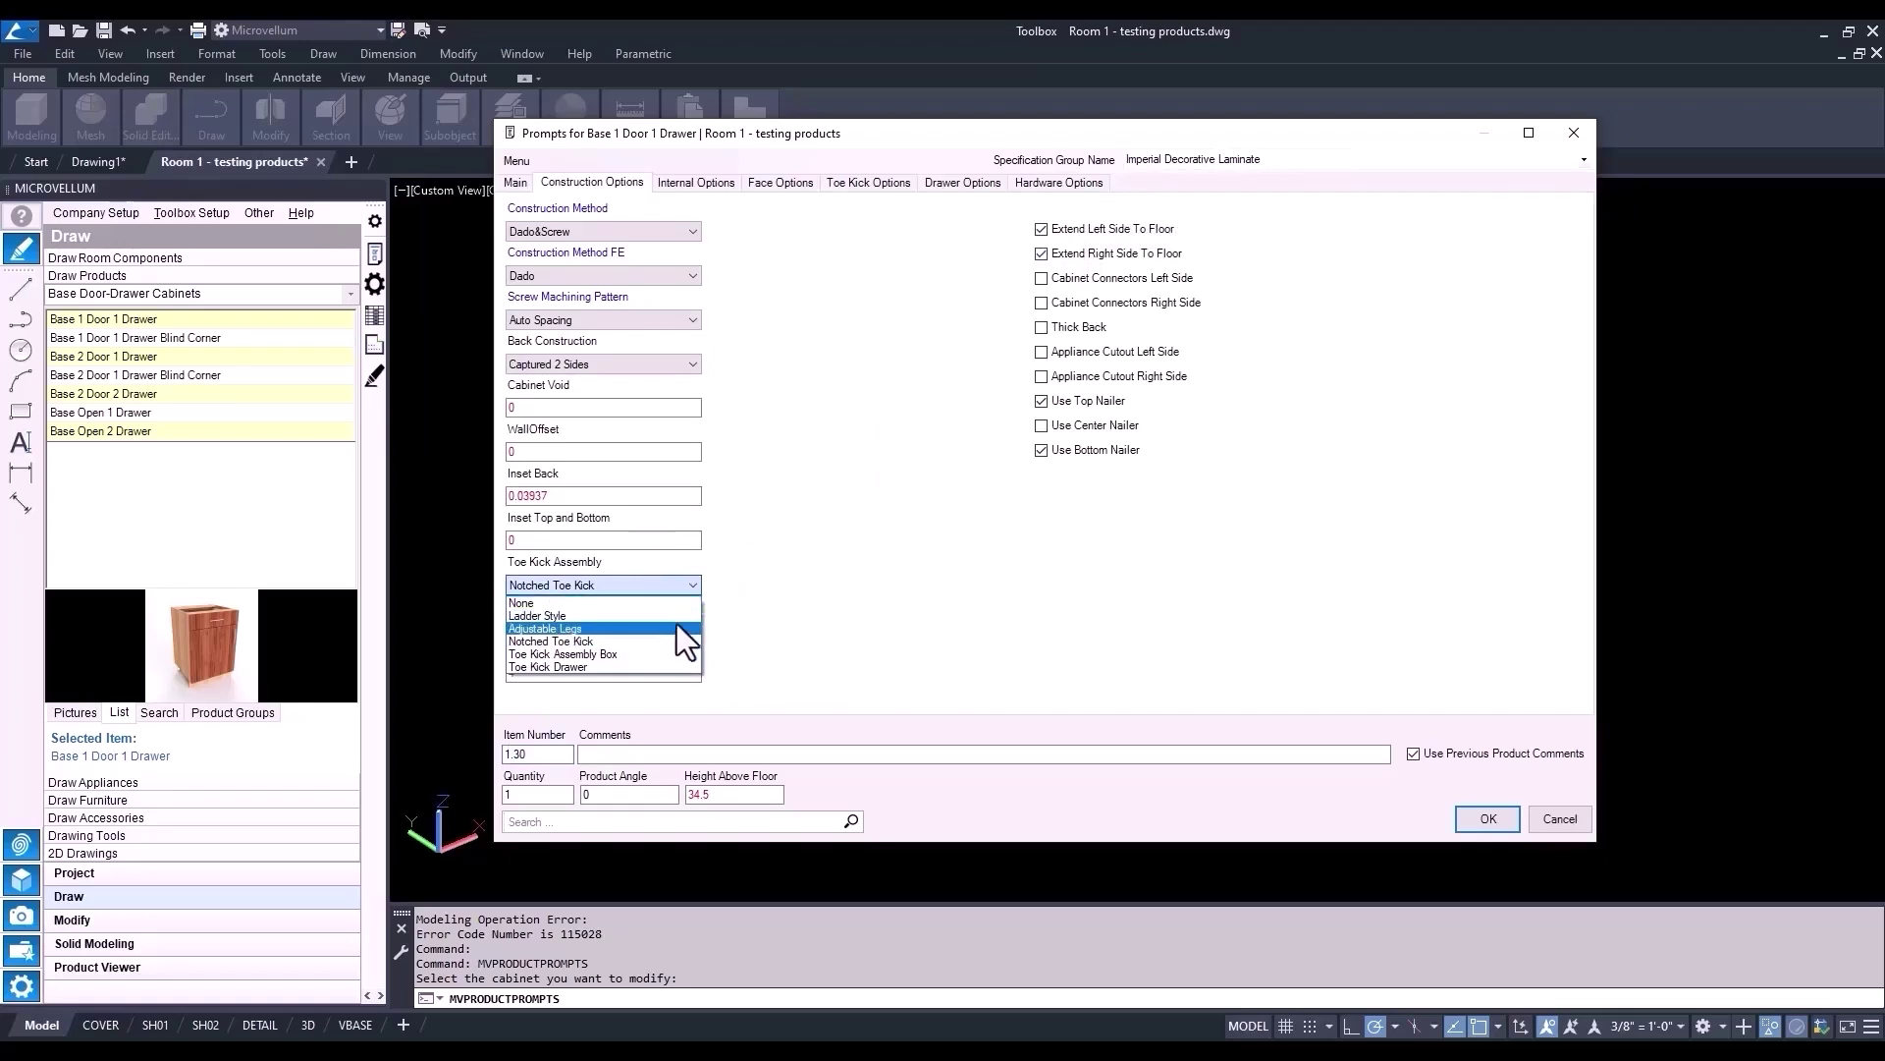
{"action": "left_click", "coordinate": [674, 628]}
{"action": "left_click", "coordinate": [694, 585]}
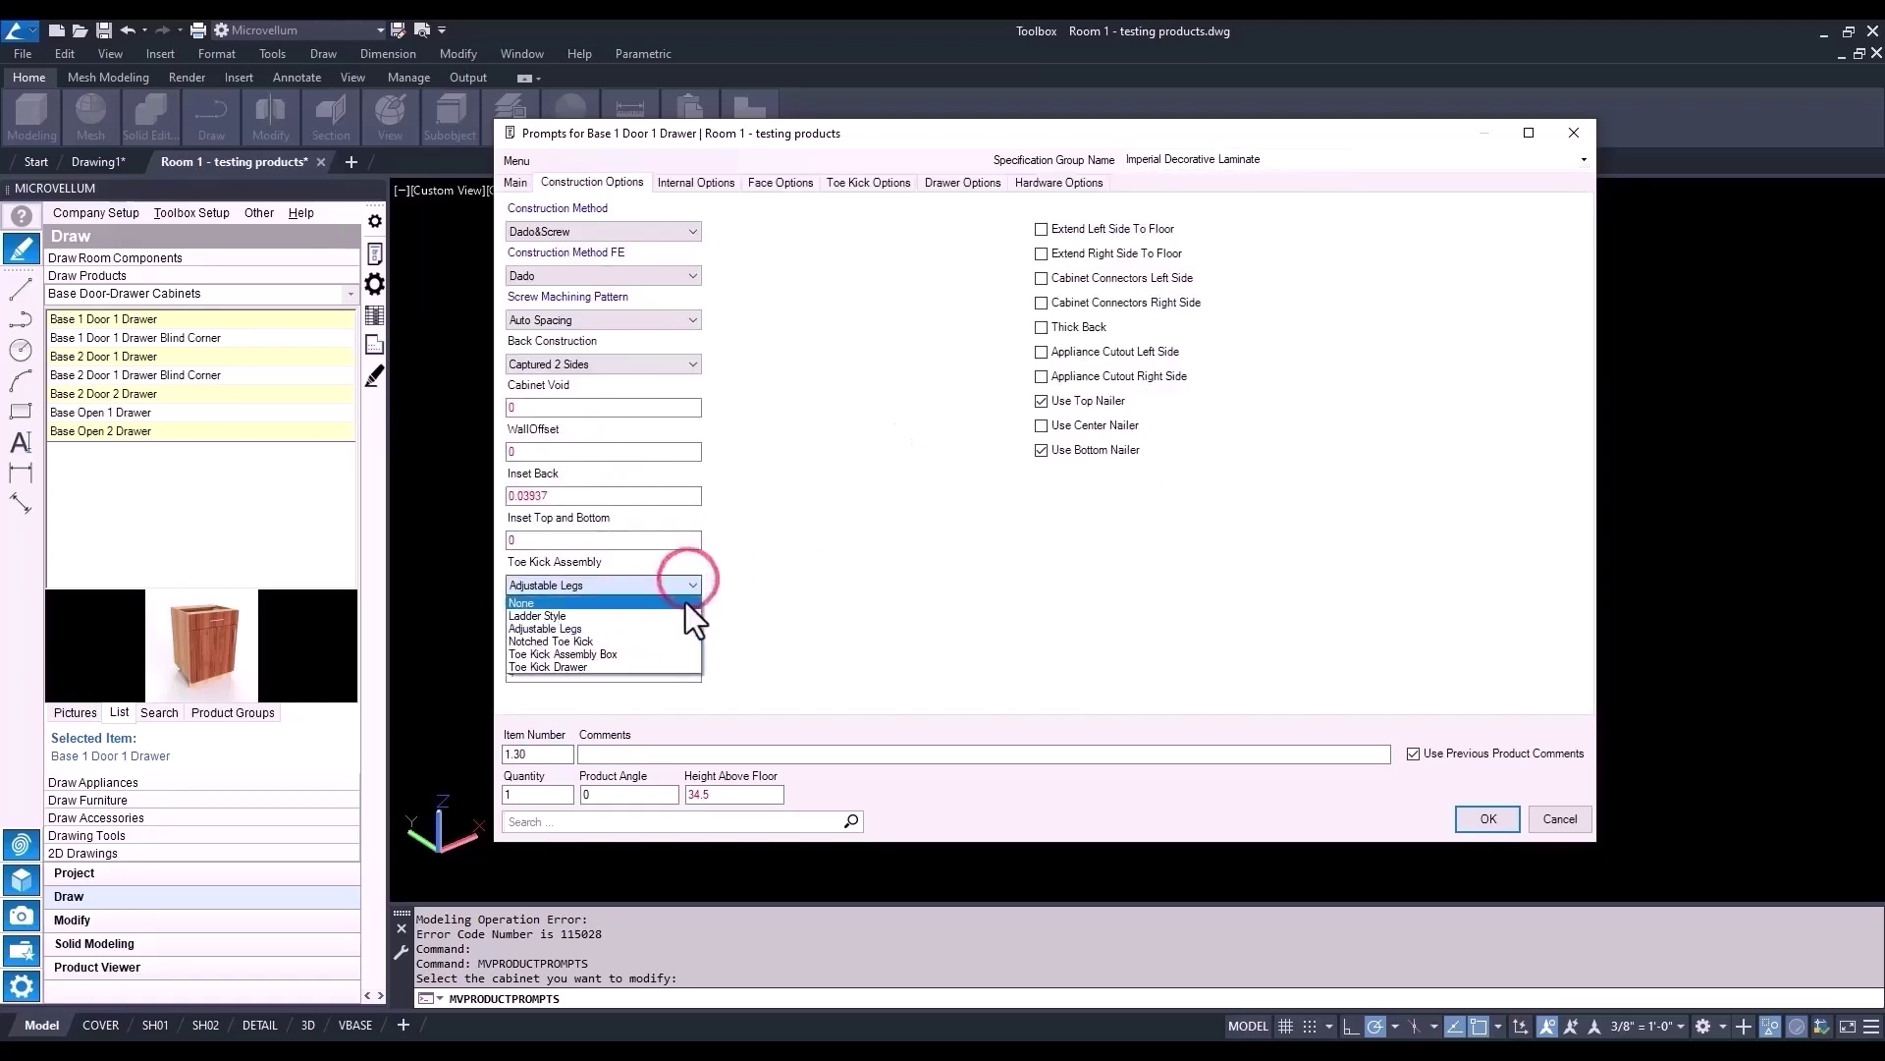
{"action": "left_click", "coordinate": [680, 639]}
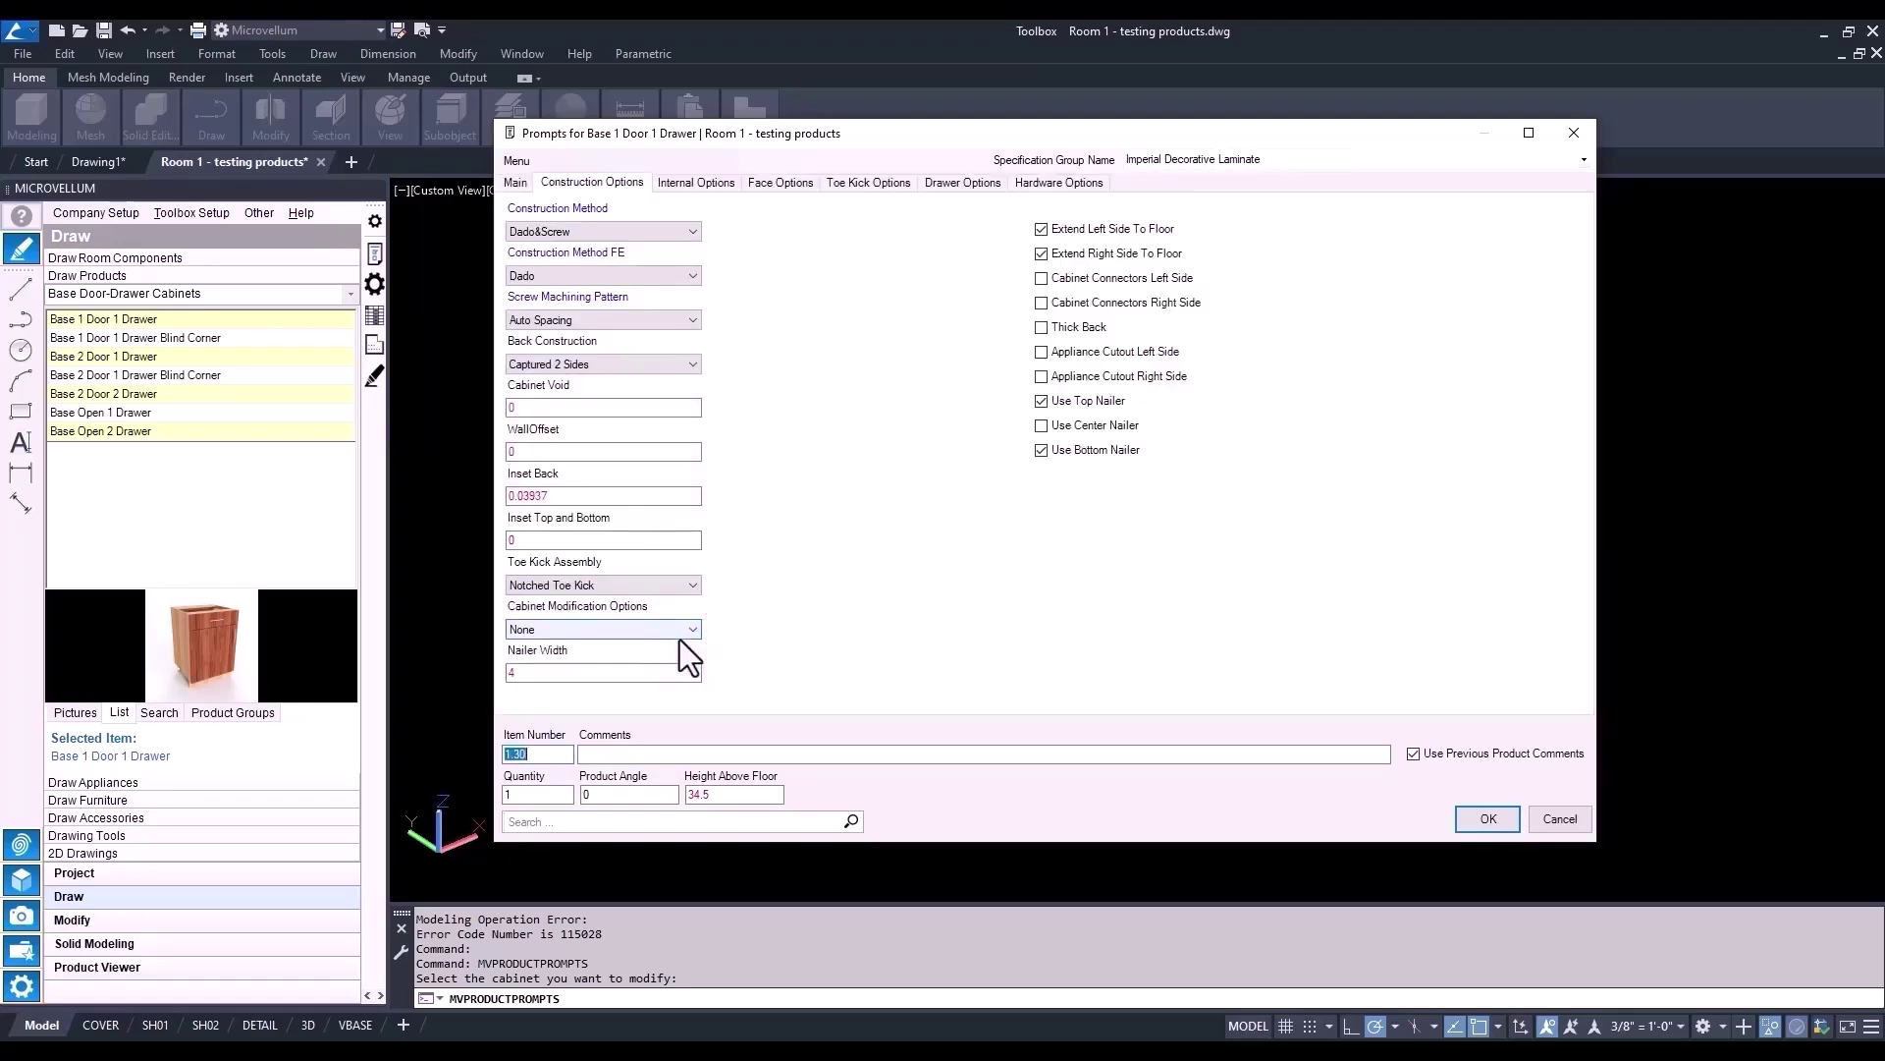
- Apply the construction changes and examine the toe kick at the cabinet's front bottom corner
{"action": "left_click", "coordinate": [1489, 819]}
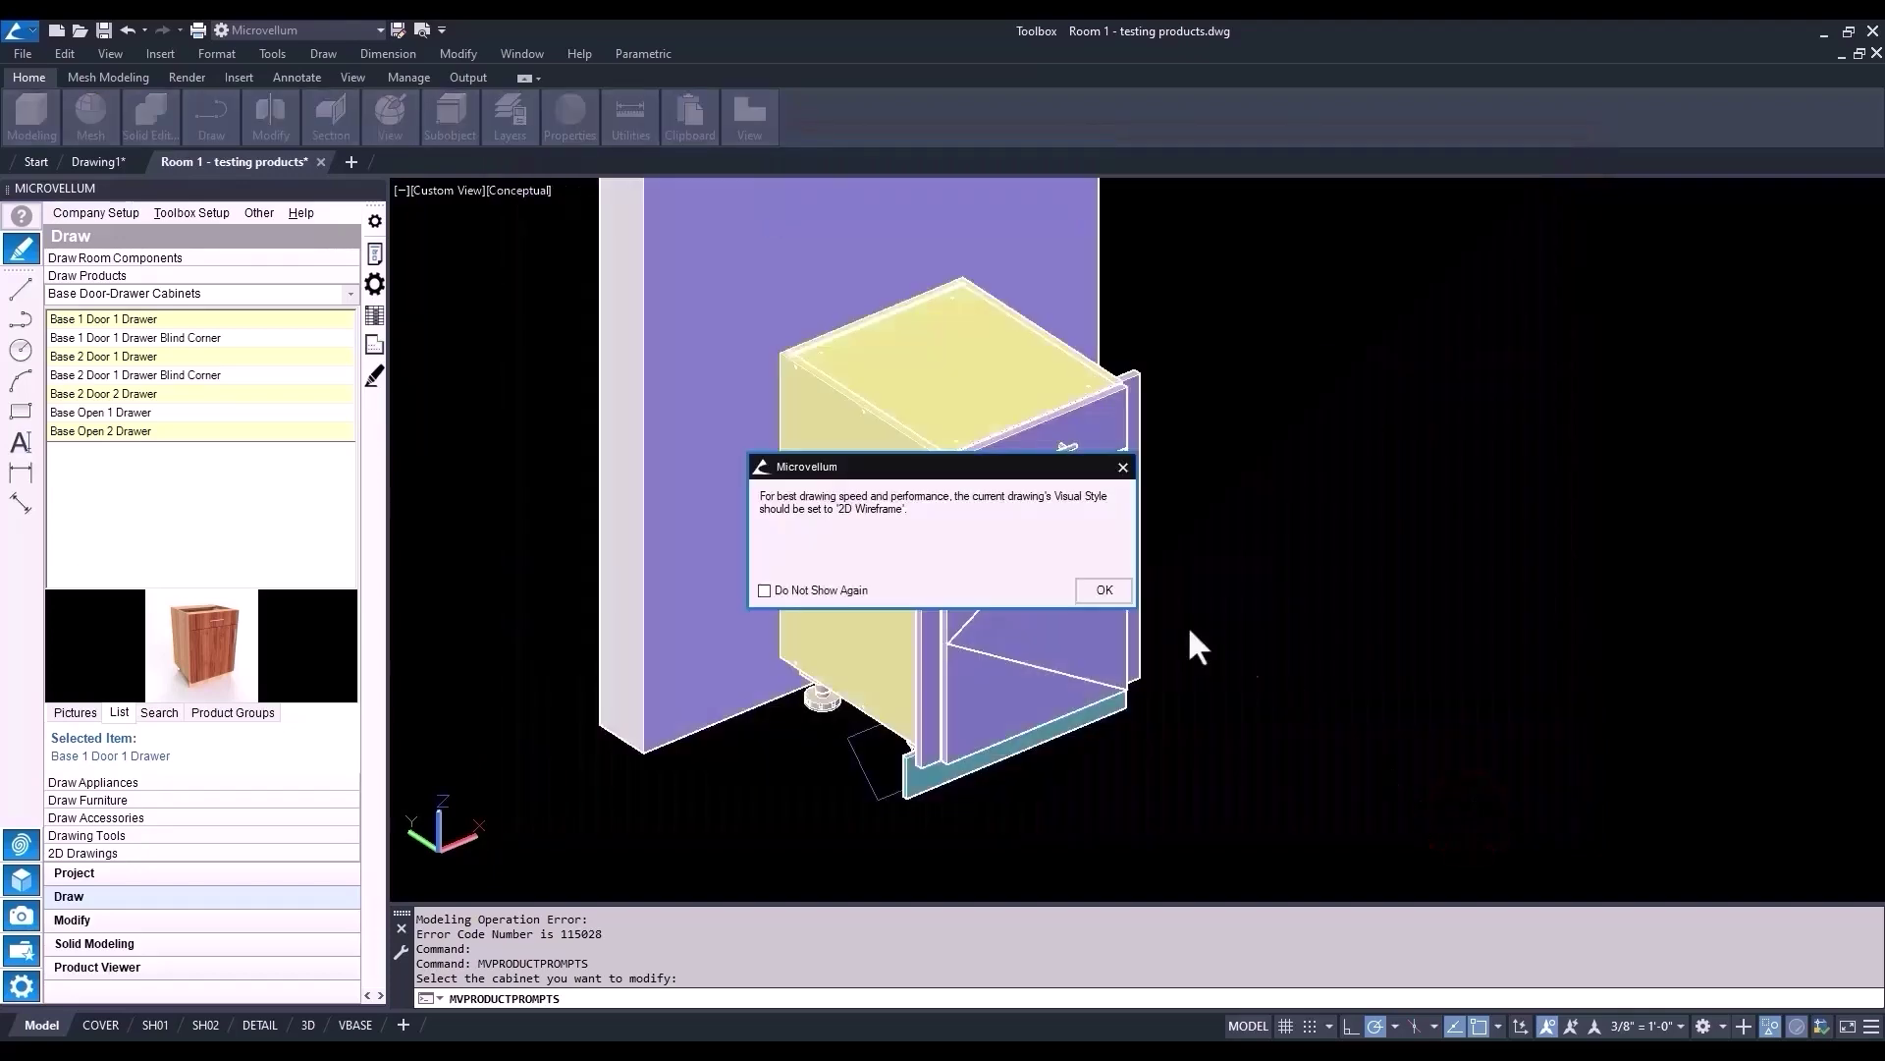
{"action": "left_click", "coordinate": [1127, 592]}
{"action": "mouse_move", "coordinate": [1021, 835]}
{"action": "middle_mouse_down", "text": "shift"}
{"action": "mouse_move", "coordinate": [1018, 648]}
{"action": "mouse_move", "coordinate": [992, 775]}
{"action": "mouse_move", "coordinate": [979, 728]}
{"action": "mouse_move", "coordinate": [917, 757]}
{"action": "middle_mouse_up", "text": "shift"}
{"action": "scroll", "coordinate": [979, 728], "scroll_direction": "up", "scroll_amount": 5}
{"action": "left_click", "coordinate": [979, 728]}
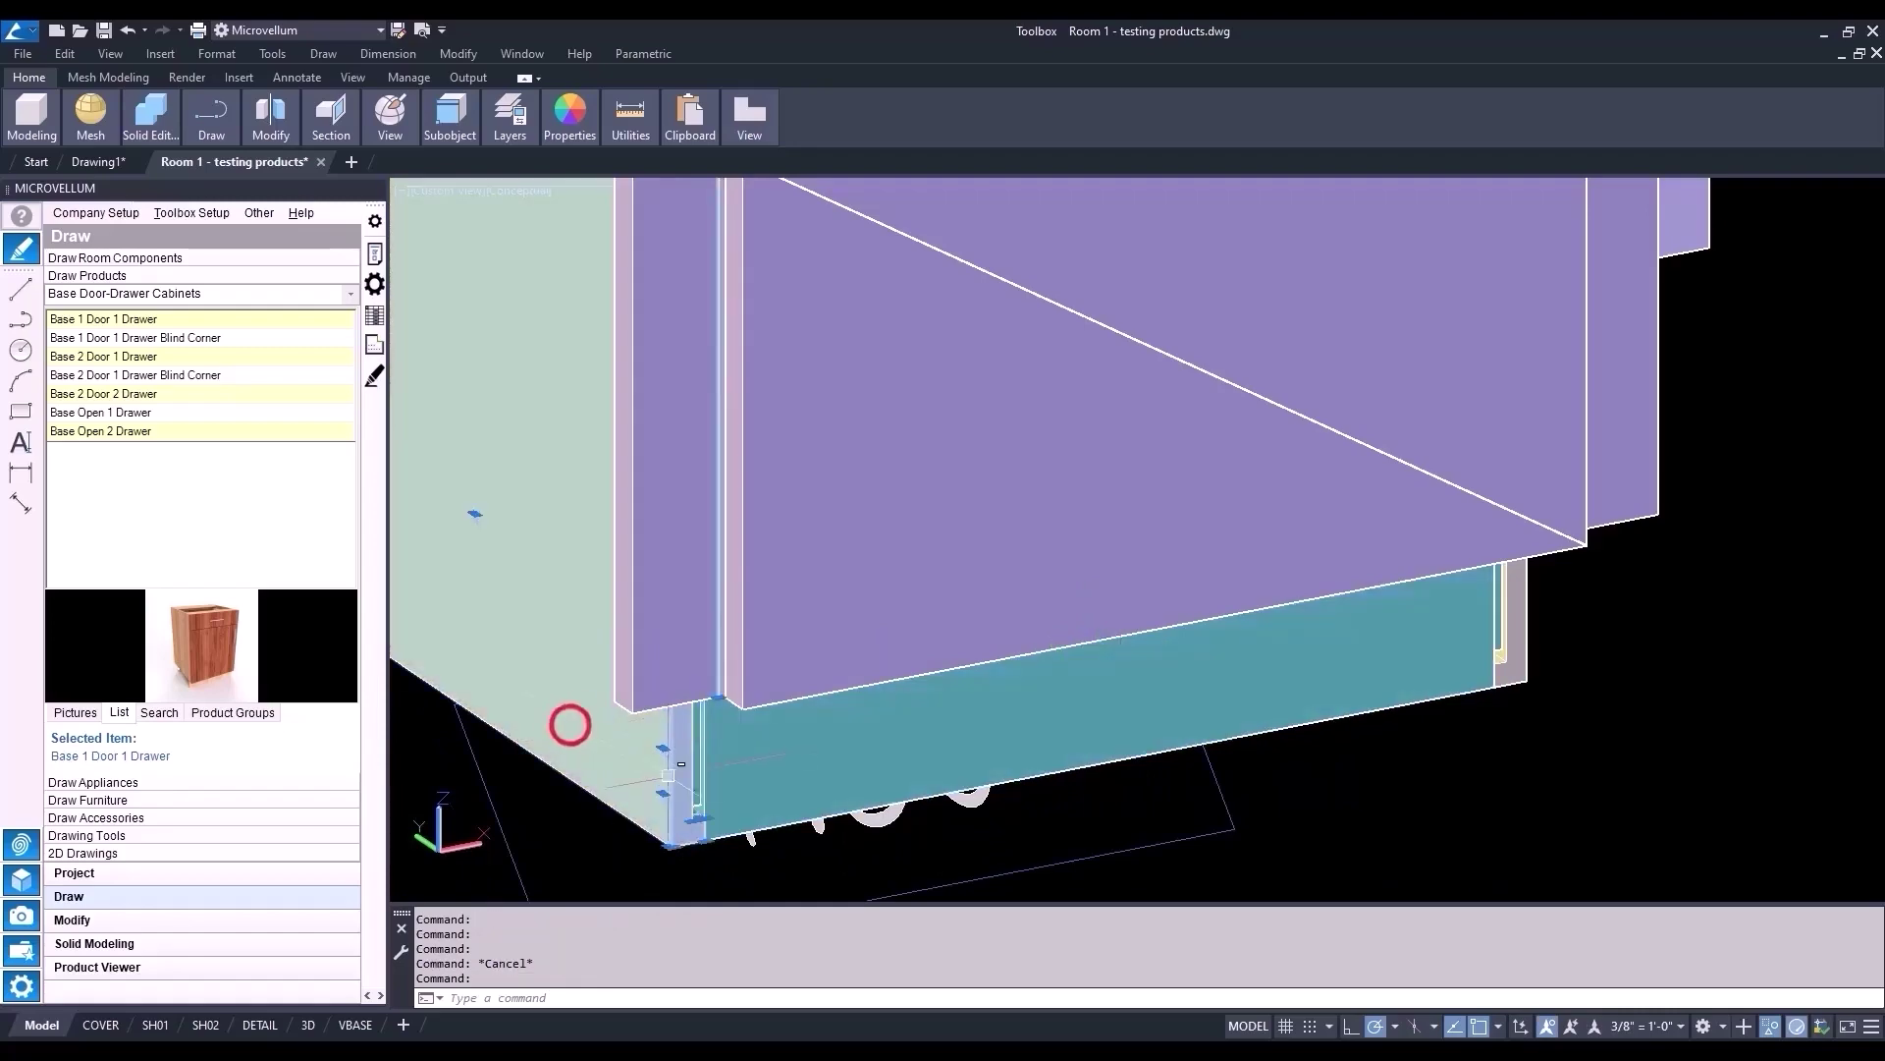
{"action": "middle_click_drag", "start_coordinate": [568, 725], "coordinate": [854, 751]}
{"action": "scroll", "coordinate": [1199, 724], "scroll_direction": "down", "scroll_amount": 3}
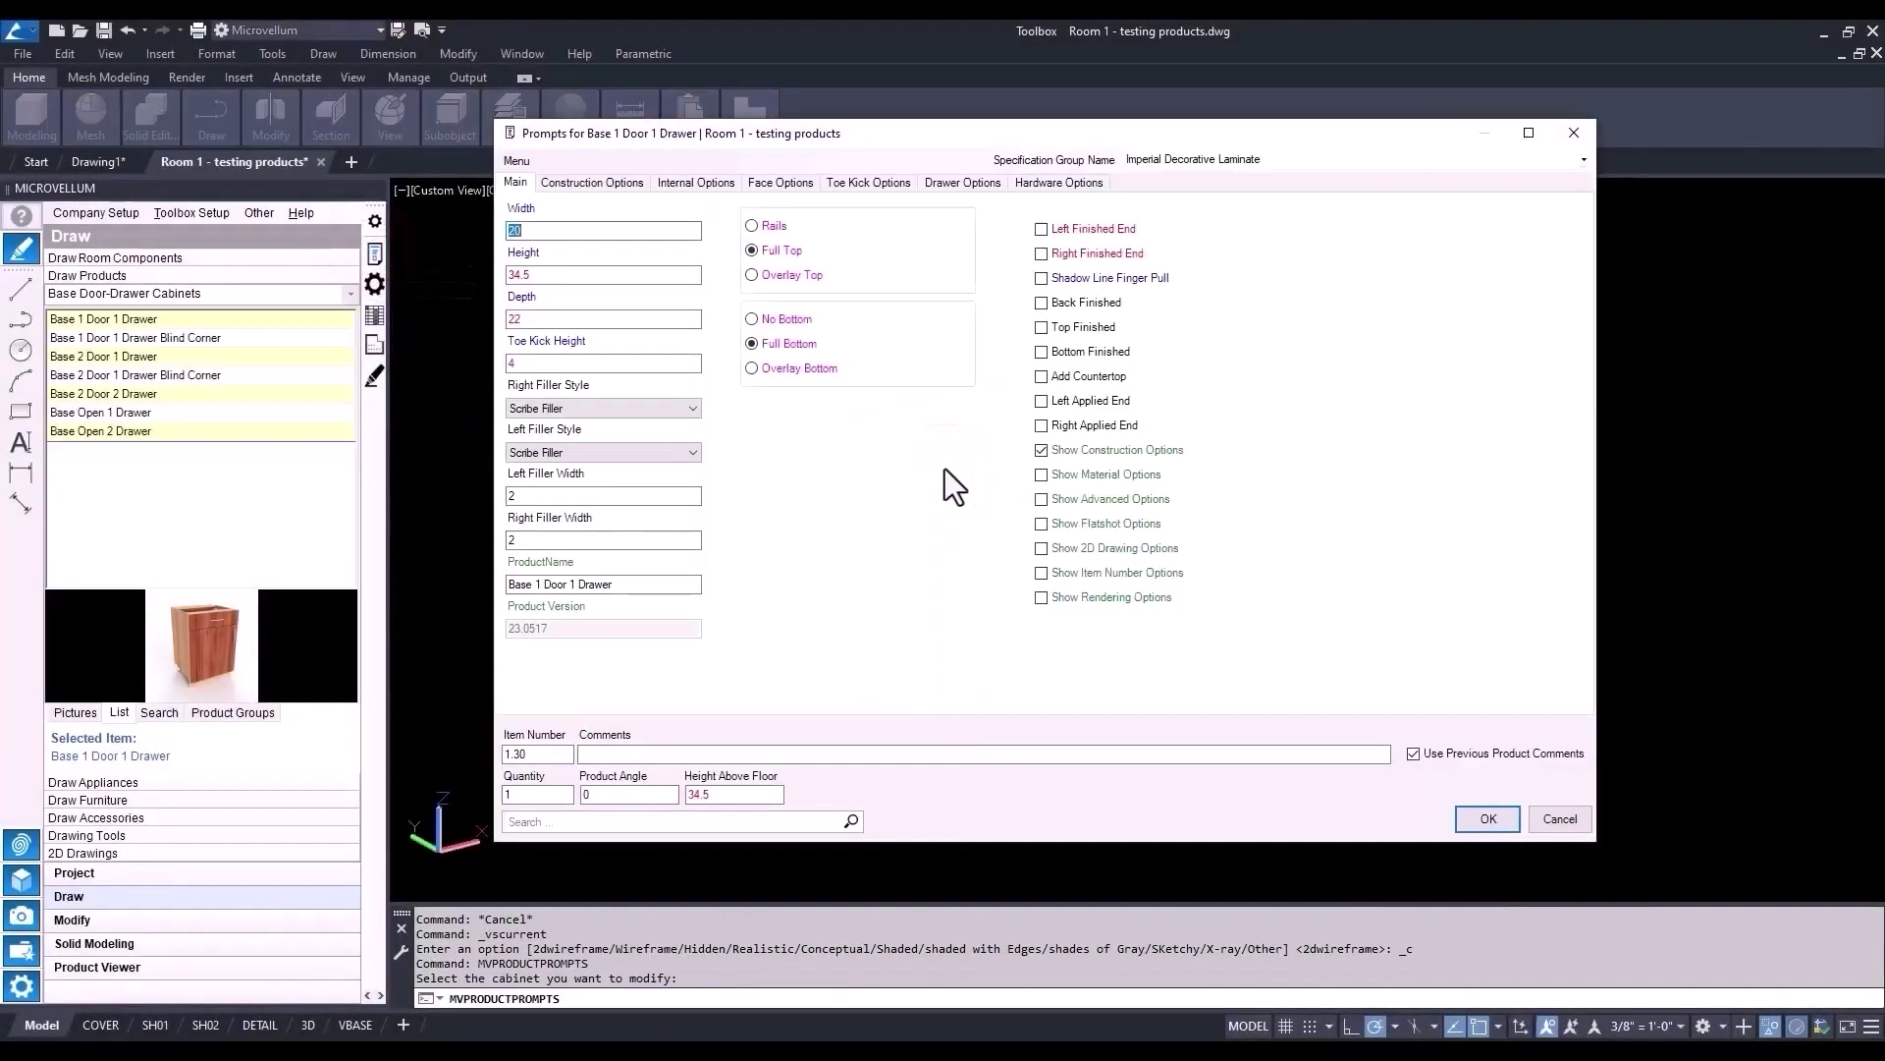
- Add a top facia in the cabinet's face options and review the facia height, door gap and reveal settings
{"action": "left_click", "coordinate": [758, 183]}
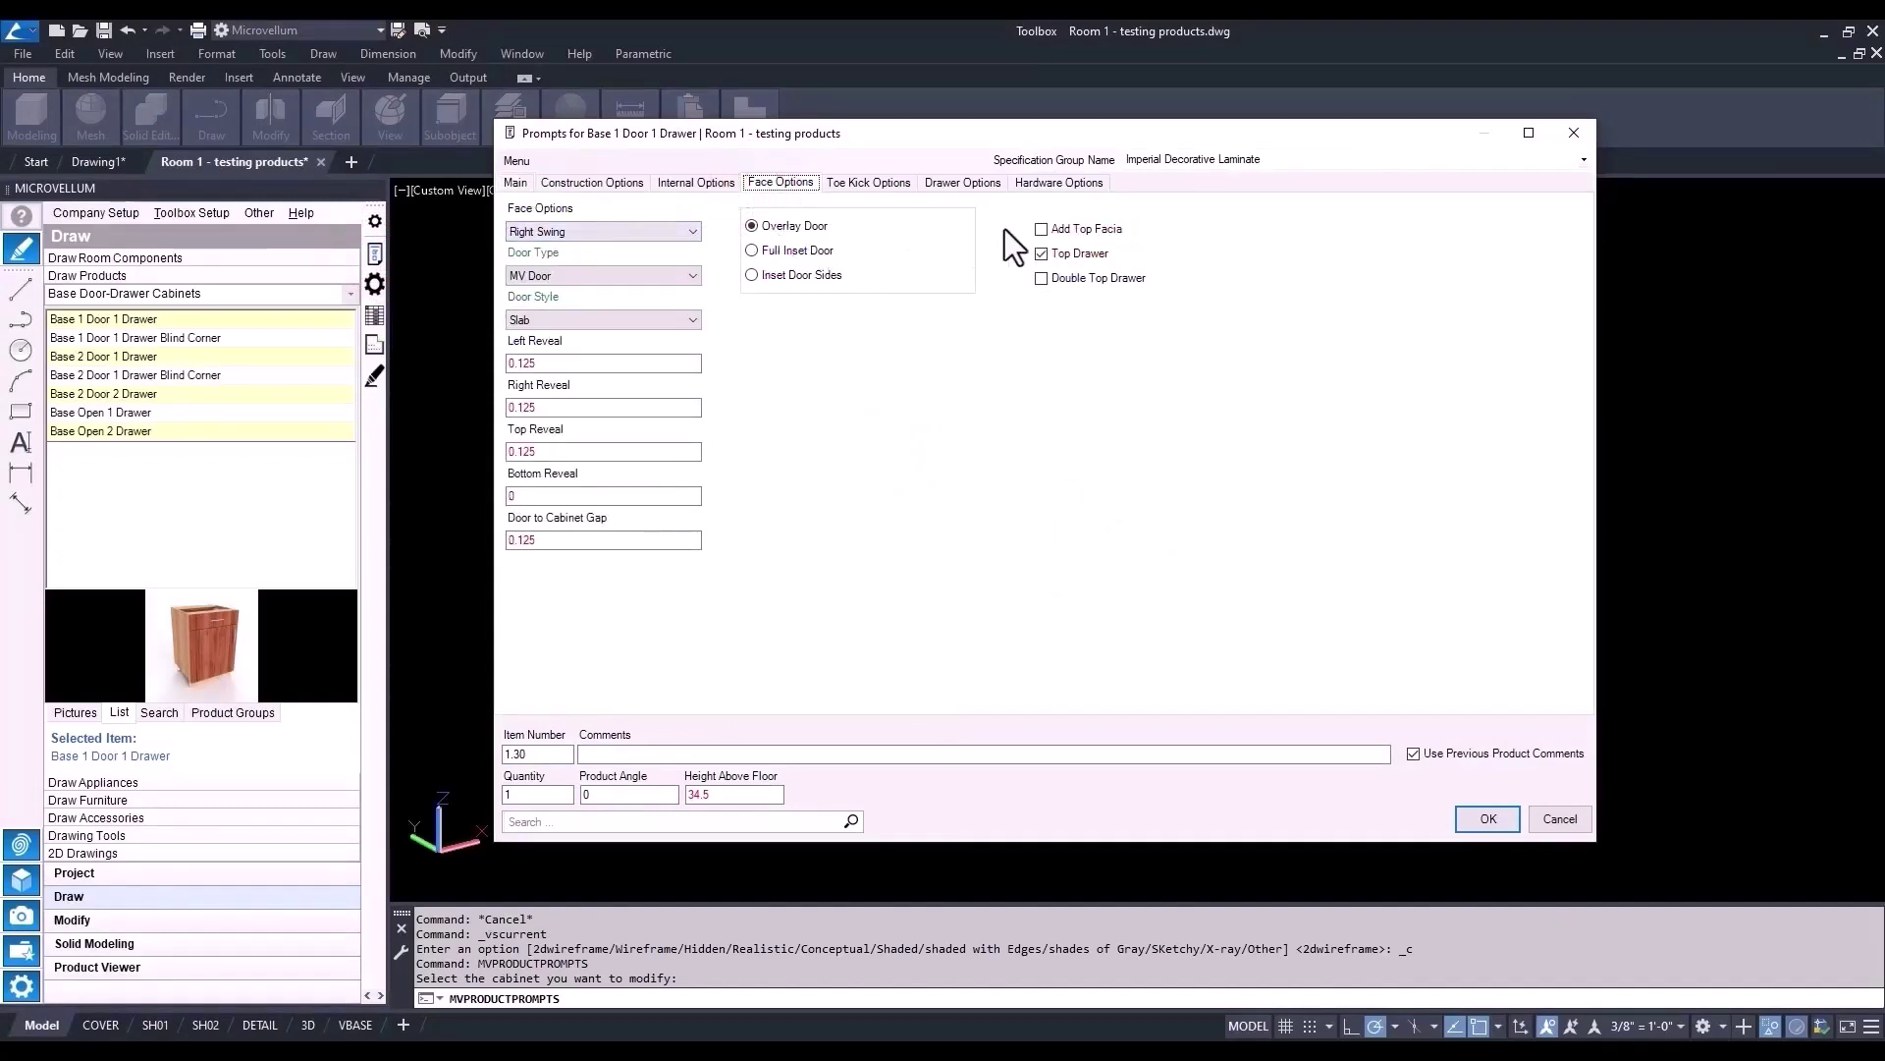
{"action": "left_click", "coordinate": [1043, 229]}
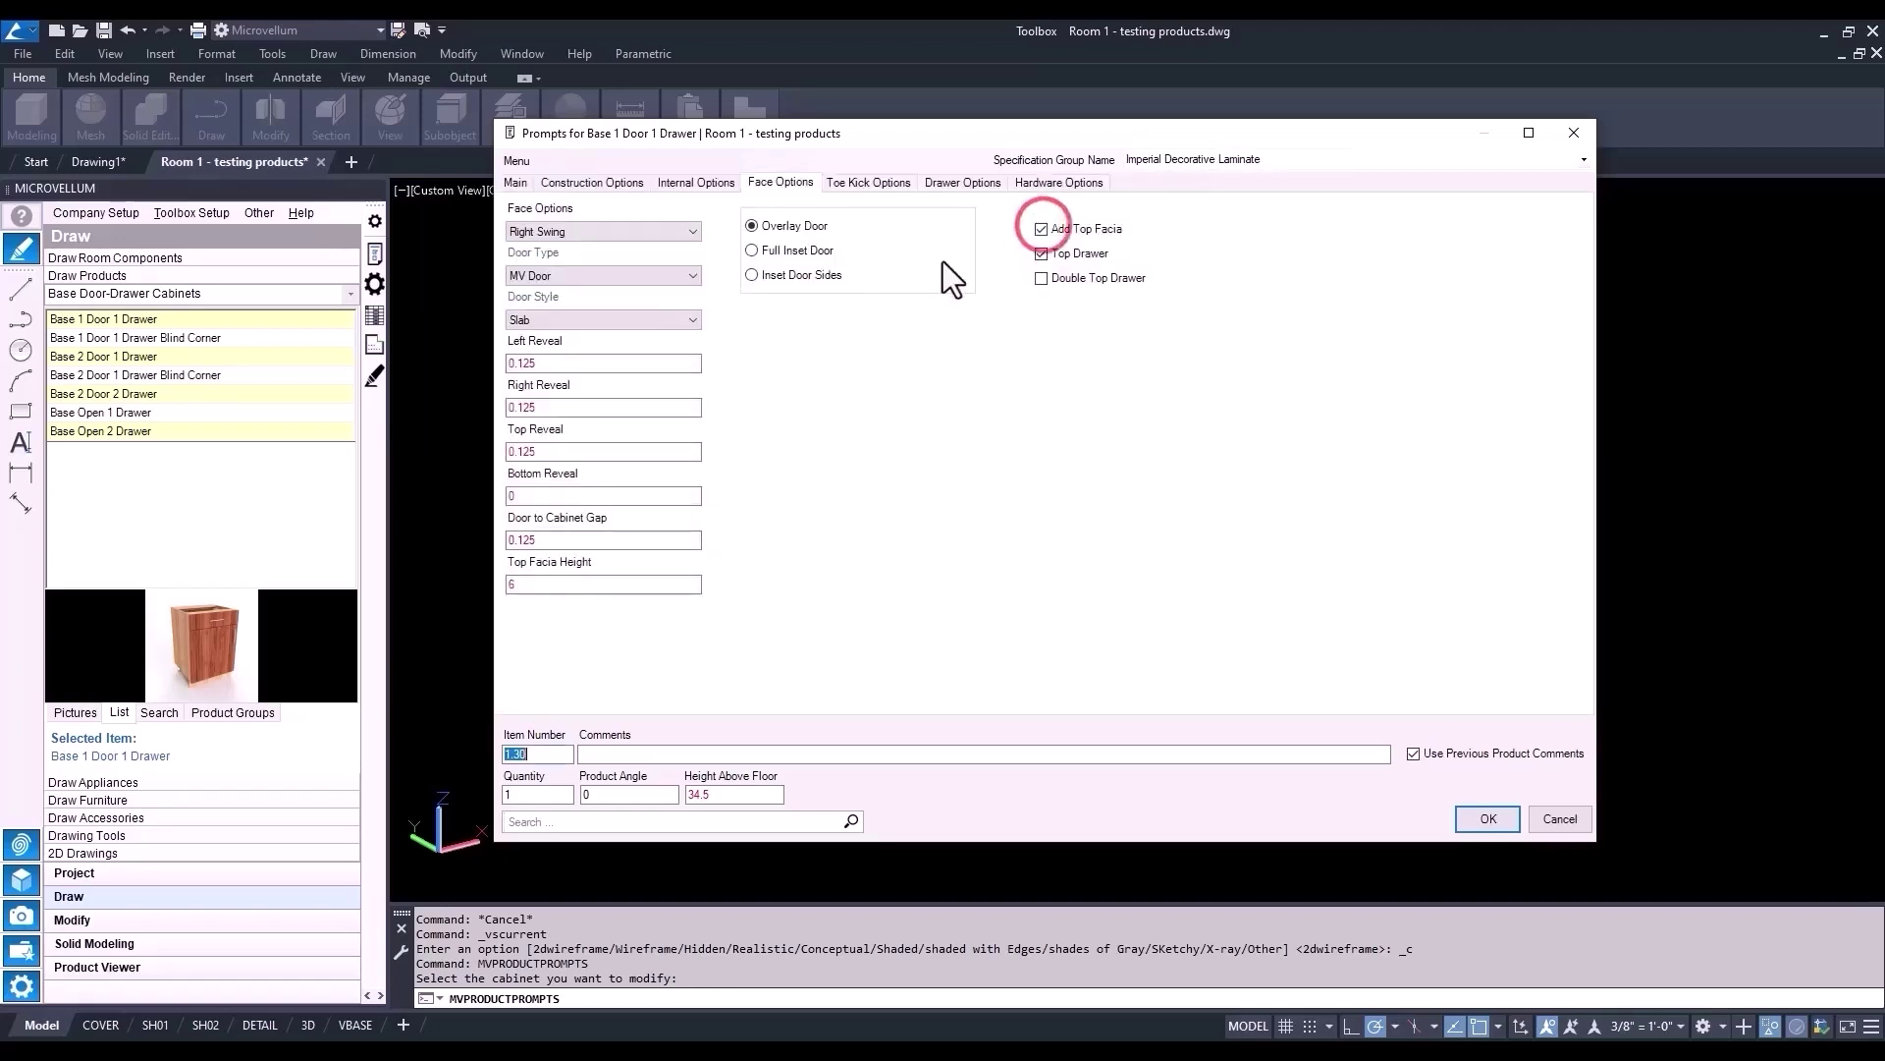
{"action": "mouse_move", "coordinate": [562, 581]}
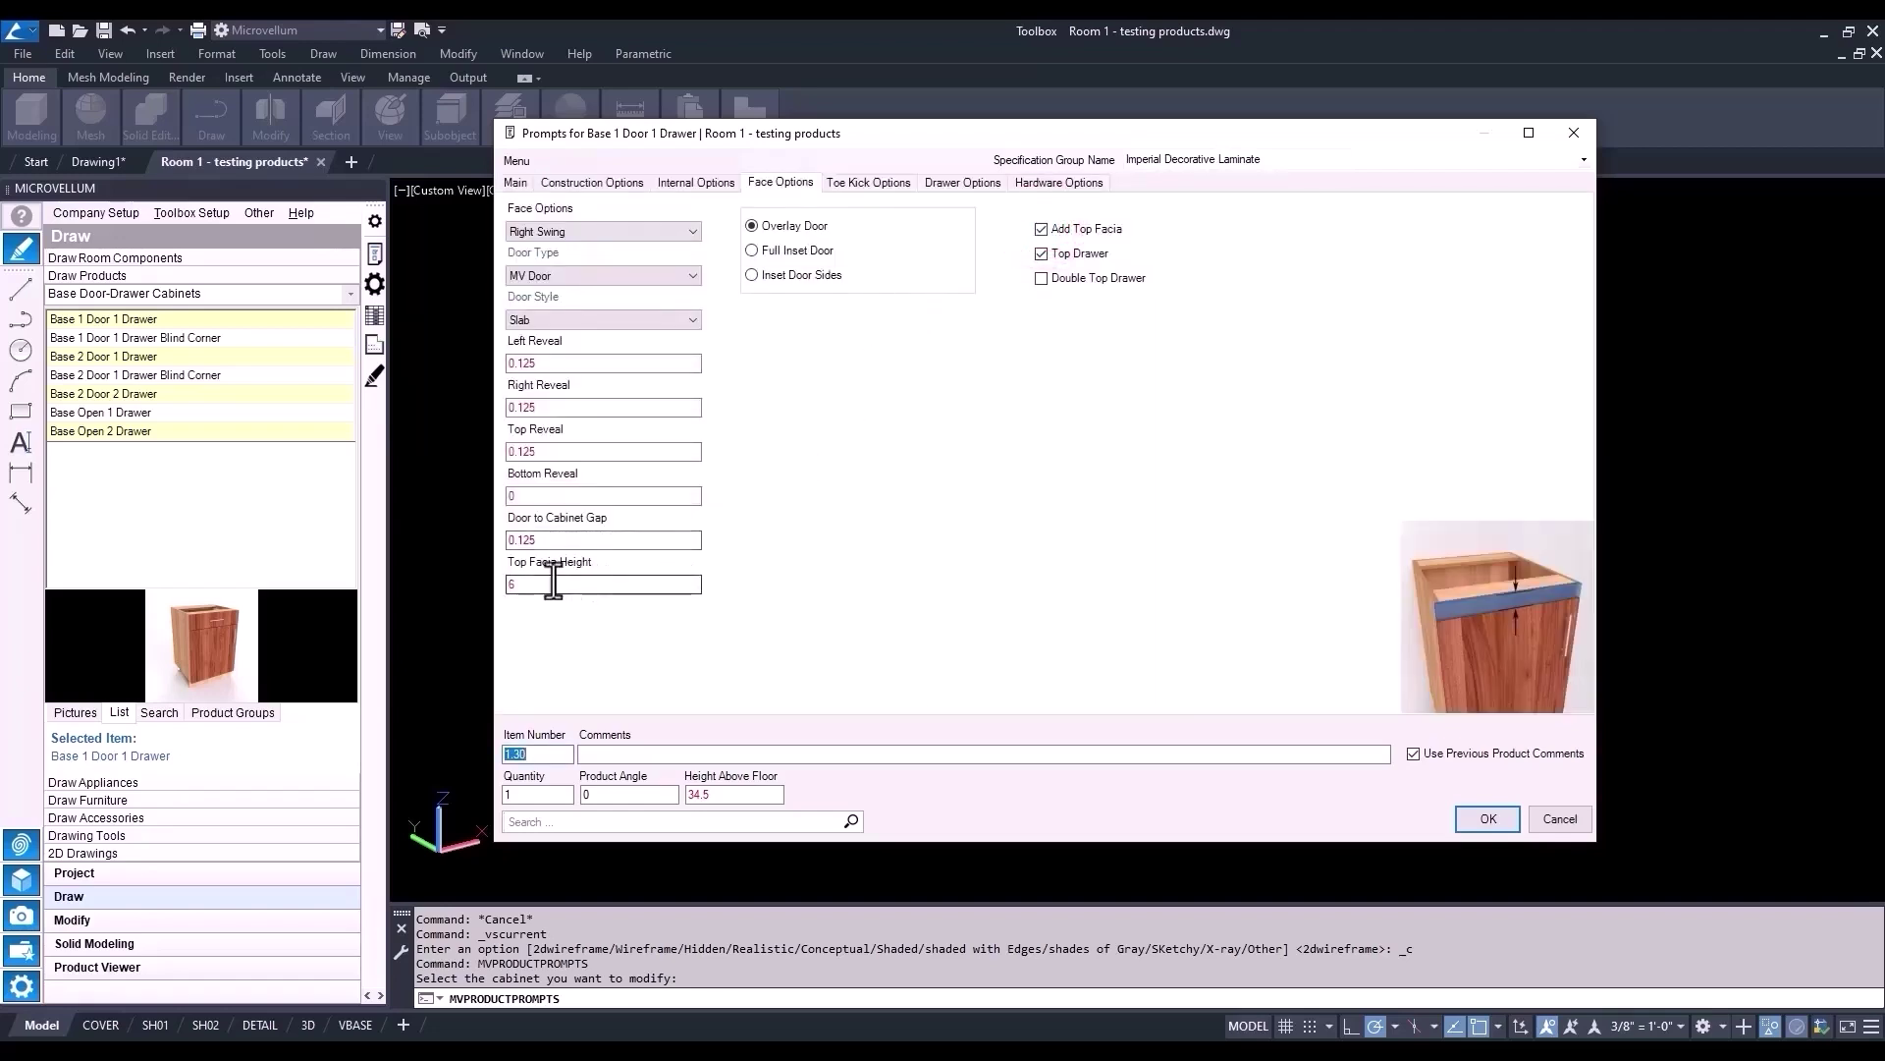
{"action": "mouse_move", "coordinate": [691, 513]}
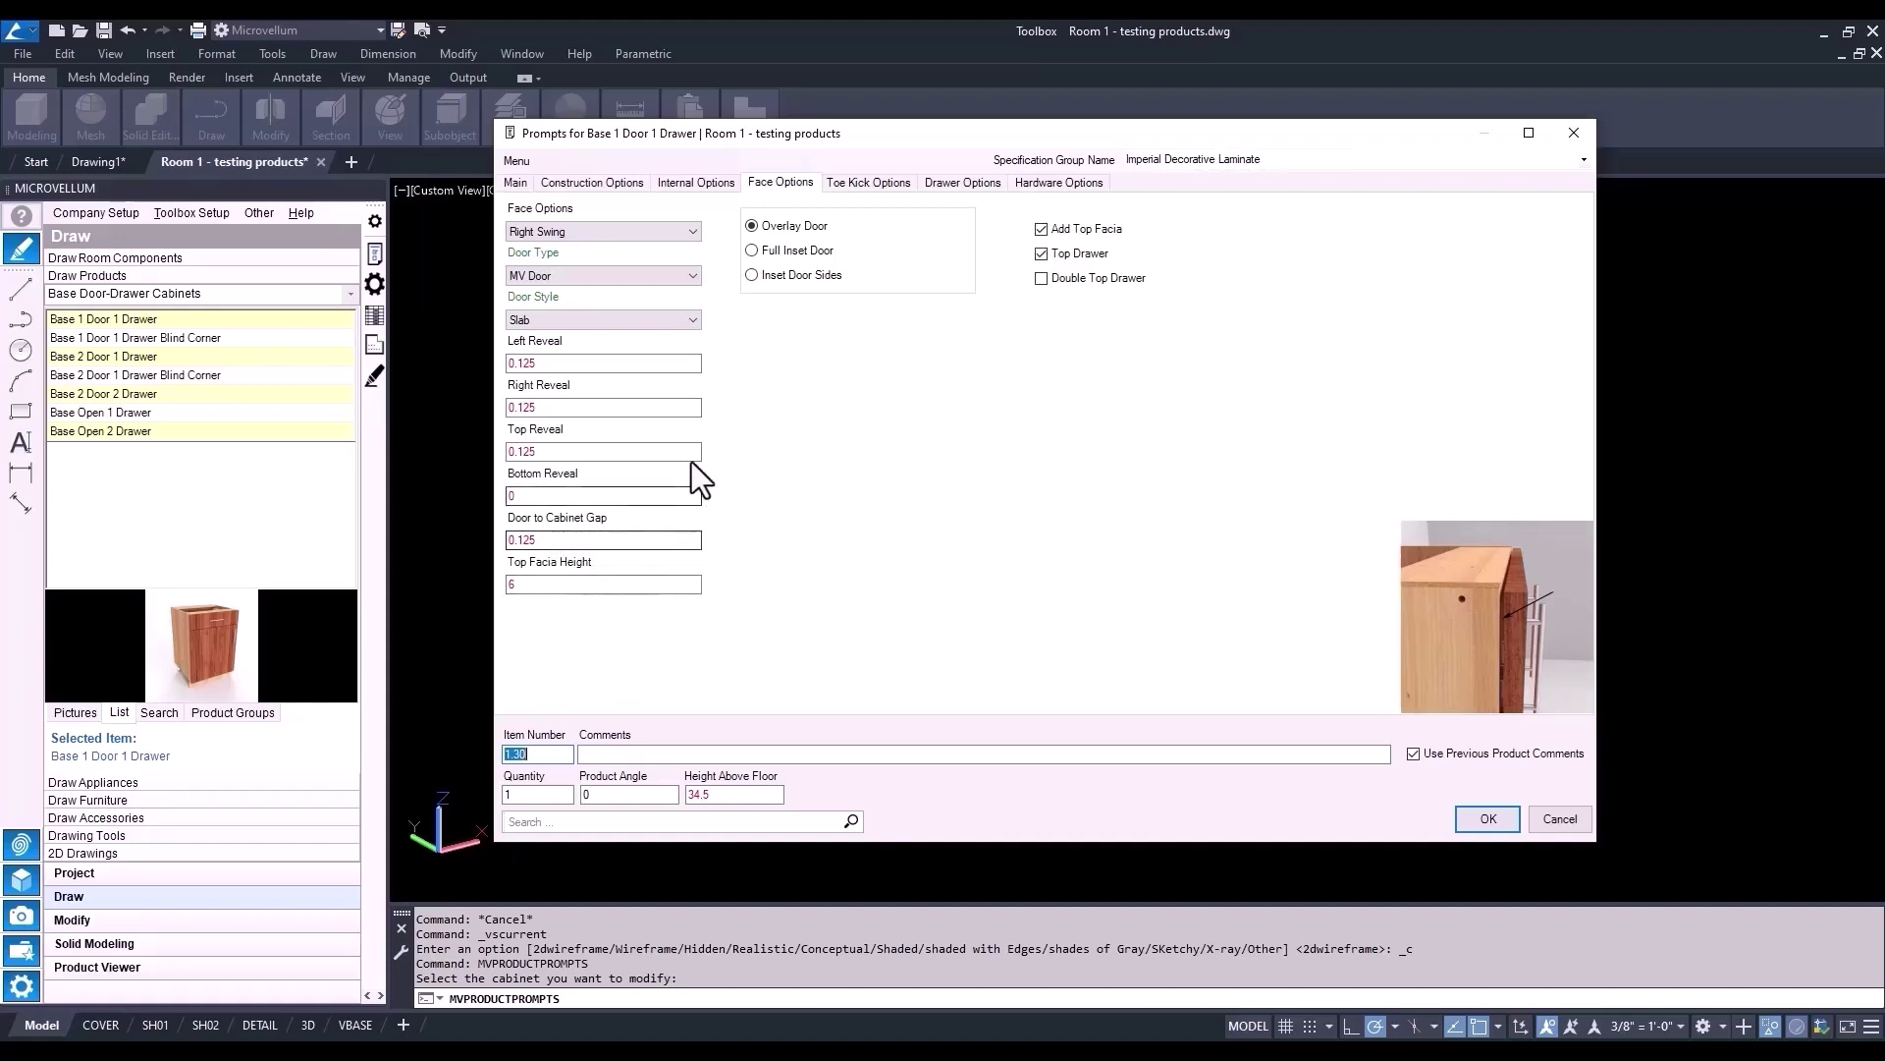
{"action": "mouse_move", "coordinate": [559, 412]}
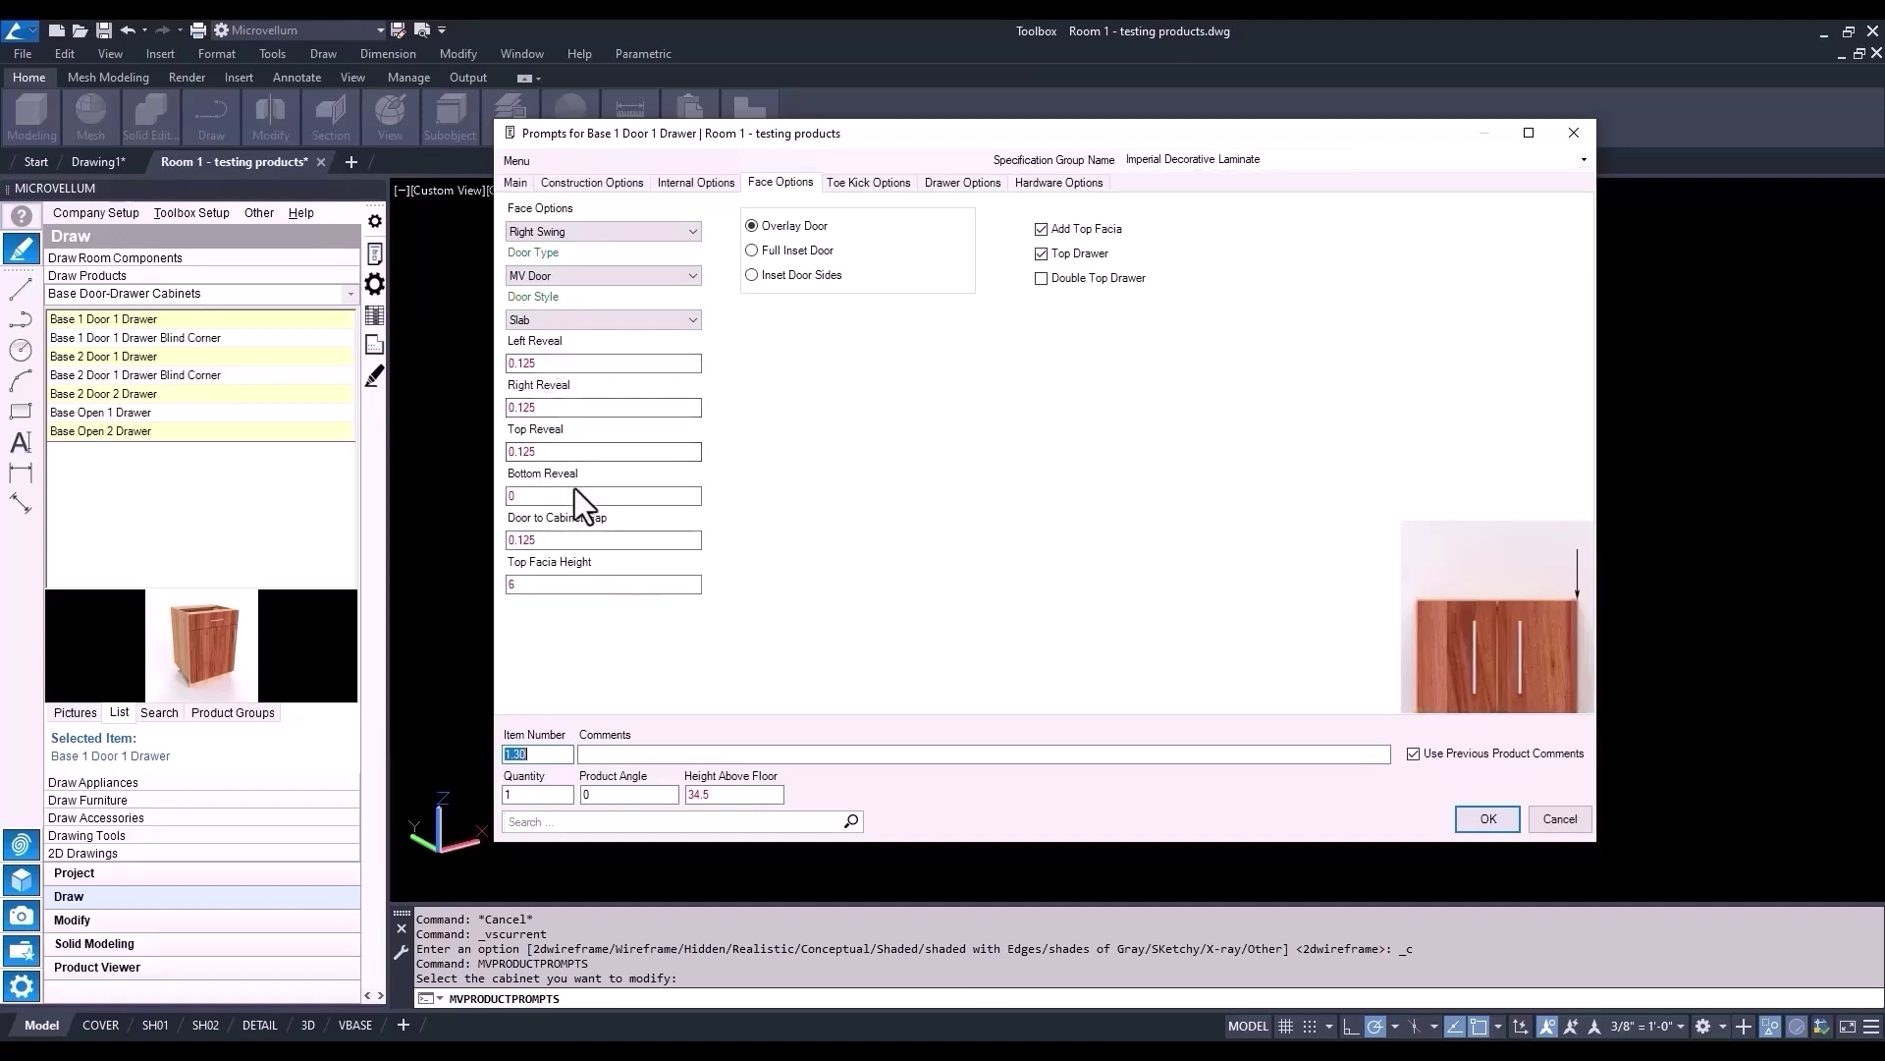
{"action": "mouse_move", "coordinate": [551, 452]}
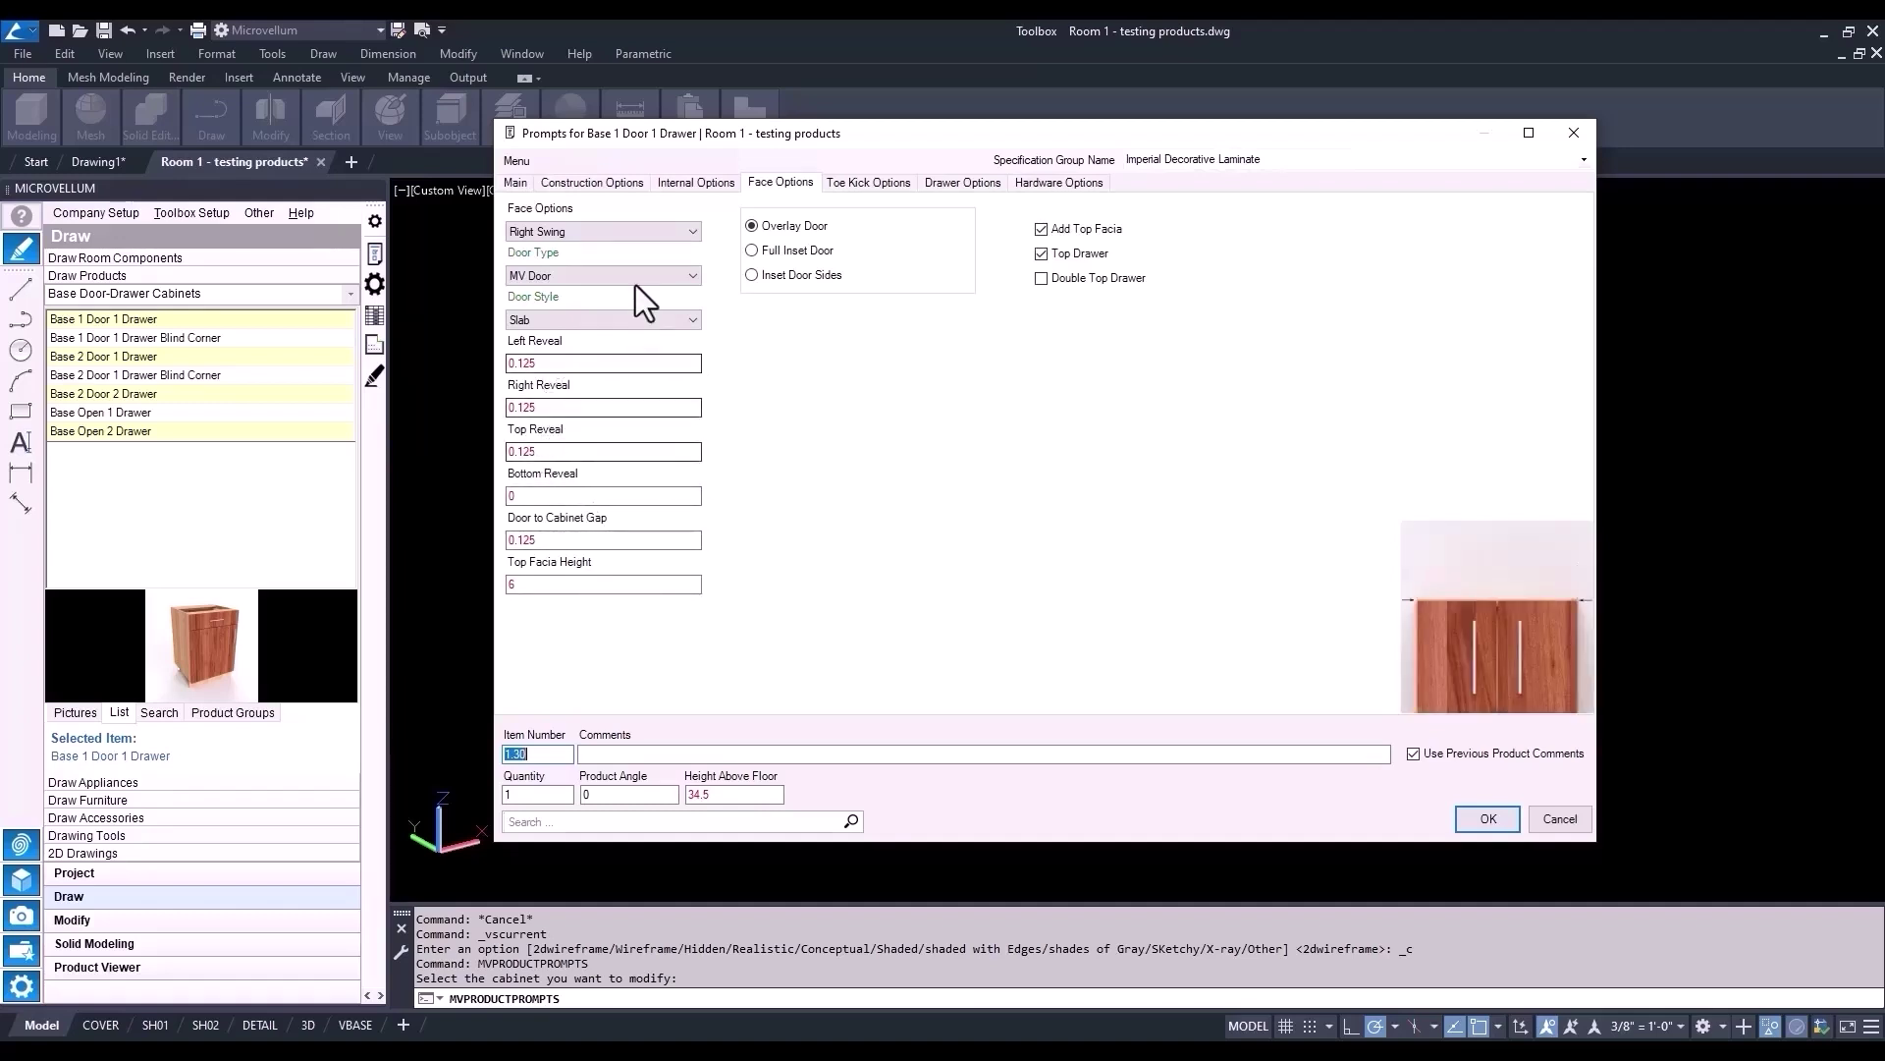
- Set the cabinet's top reveal to 0.875 and apply the face changes
{"action": "left_click_drag", "start_coordinate": [665, 138], "coordinate": [1359, 172]}
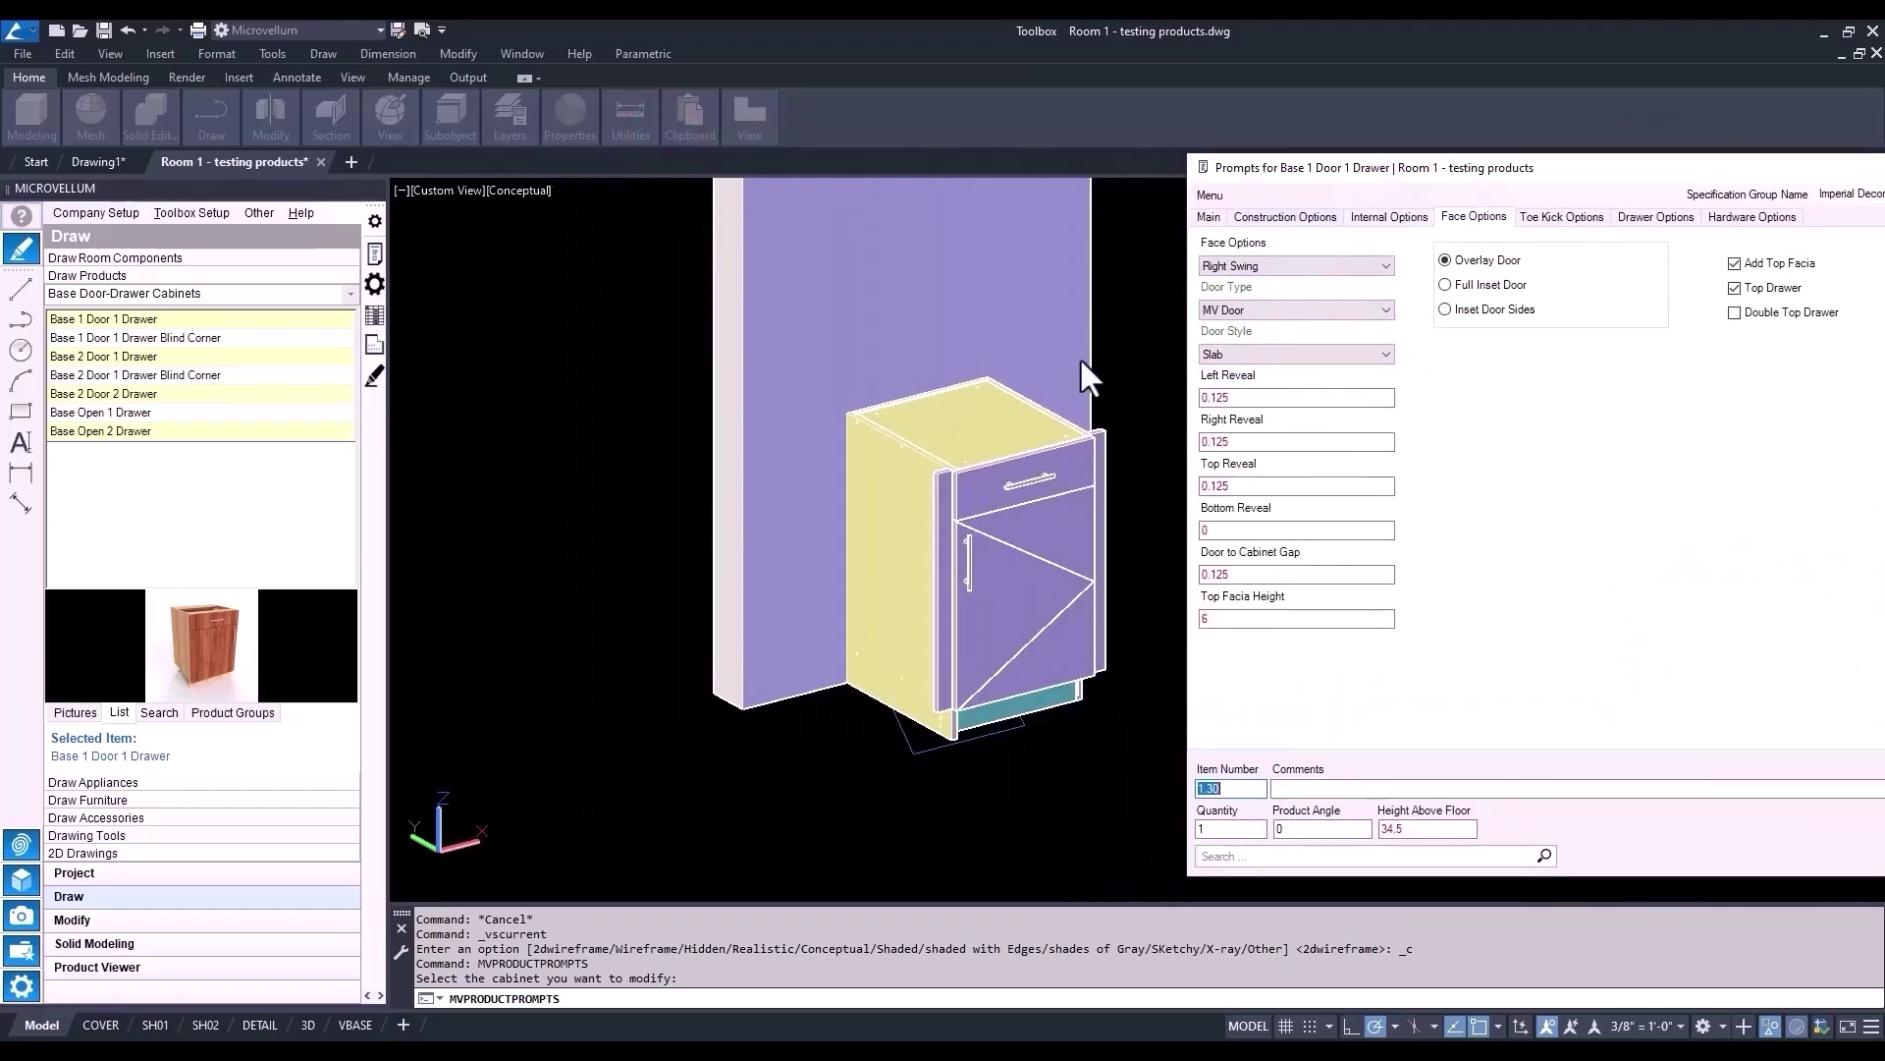
{"action": "left_click_drag", "start_coordinate": [1276, 174], "coordinate": [680, 117]}
{"action": "left_click", "coordinate": [645, 427]}
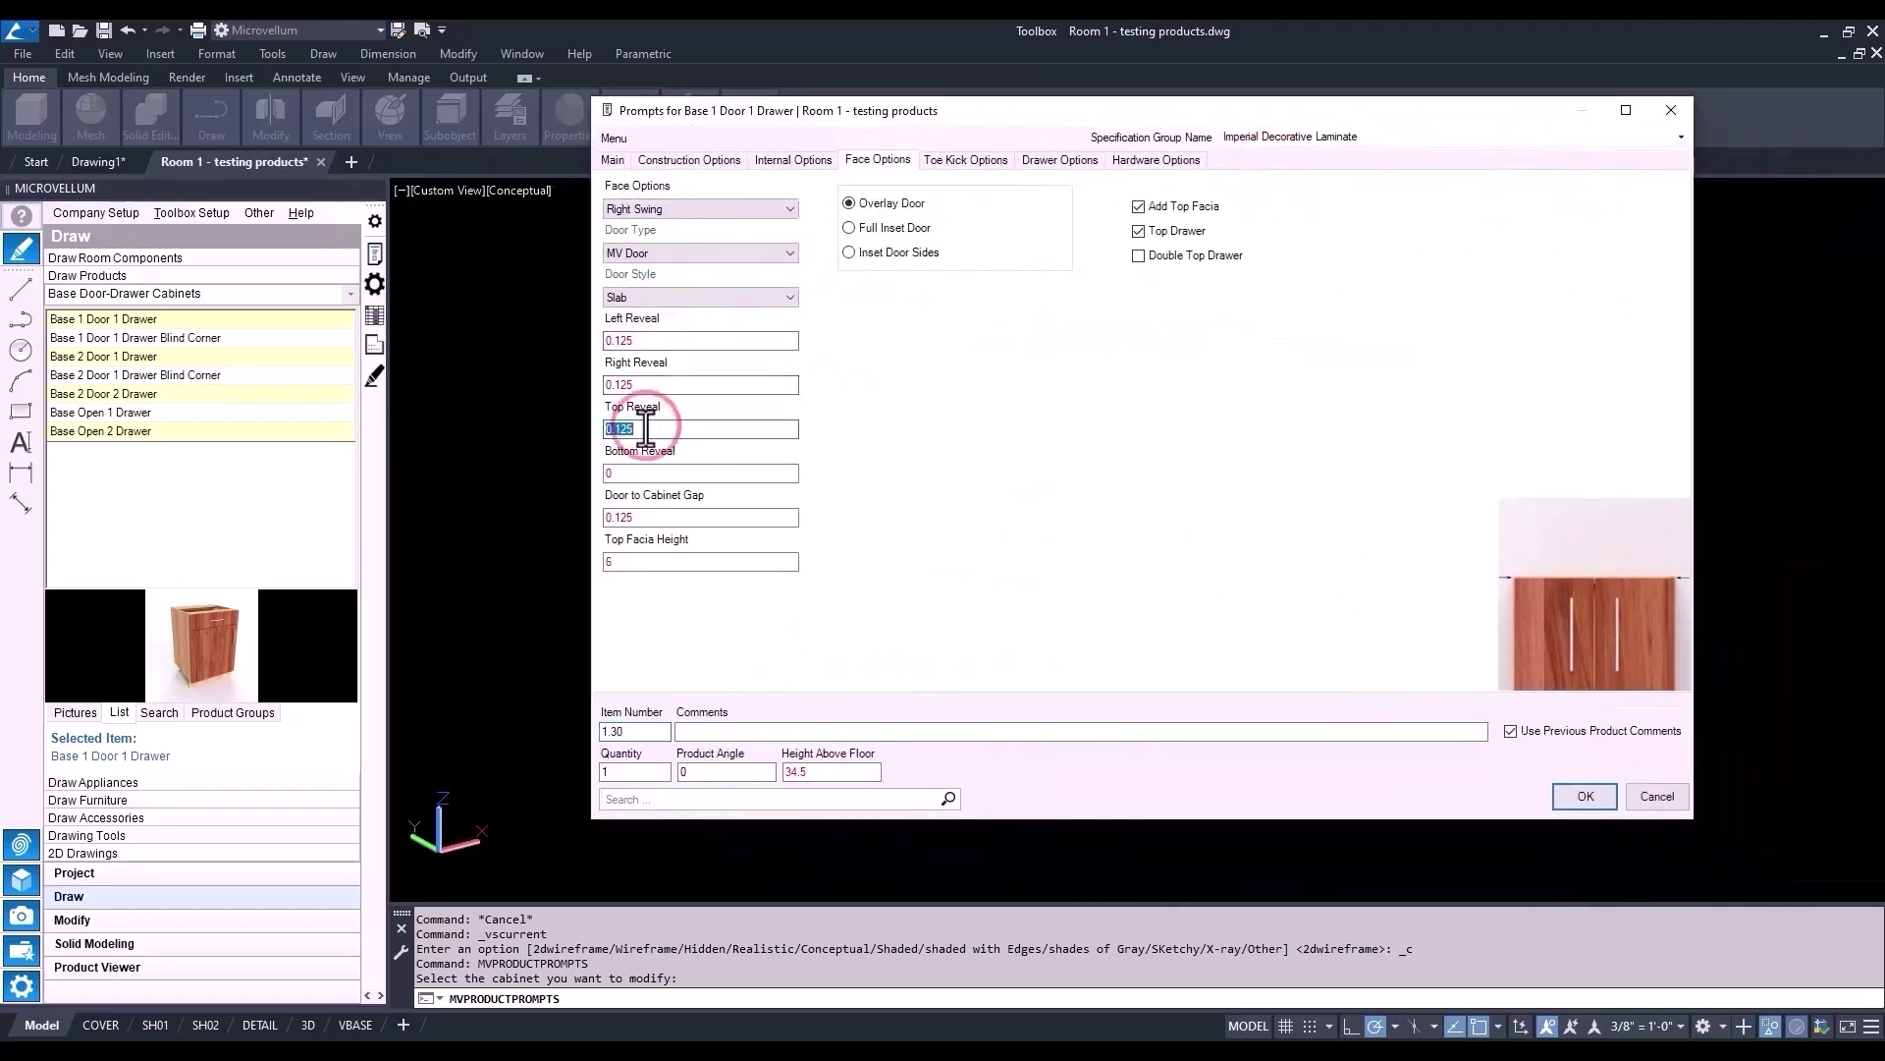
{"action": "type", "text": ".875"}
{"action": "left_click", "coordinate": [1583, 796]}
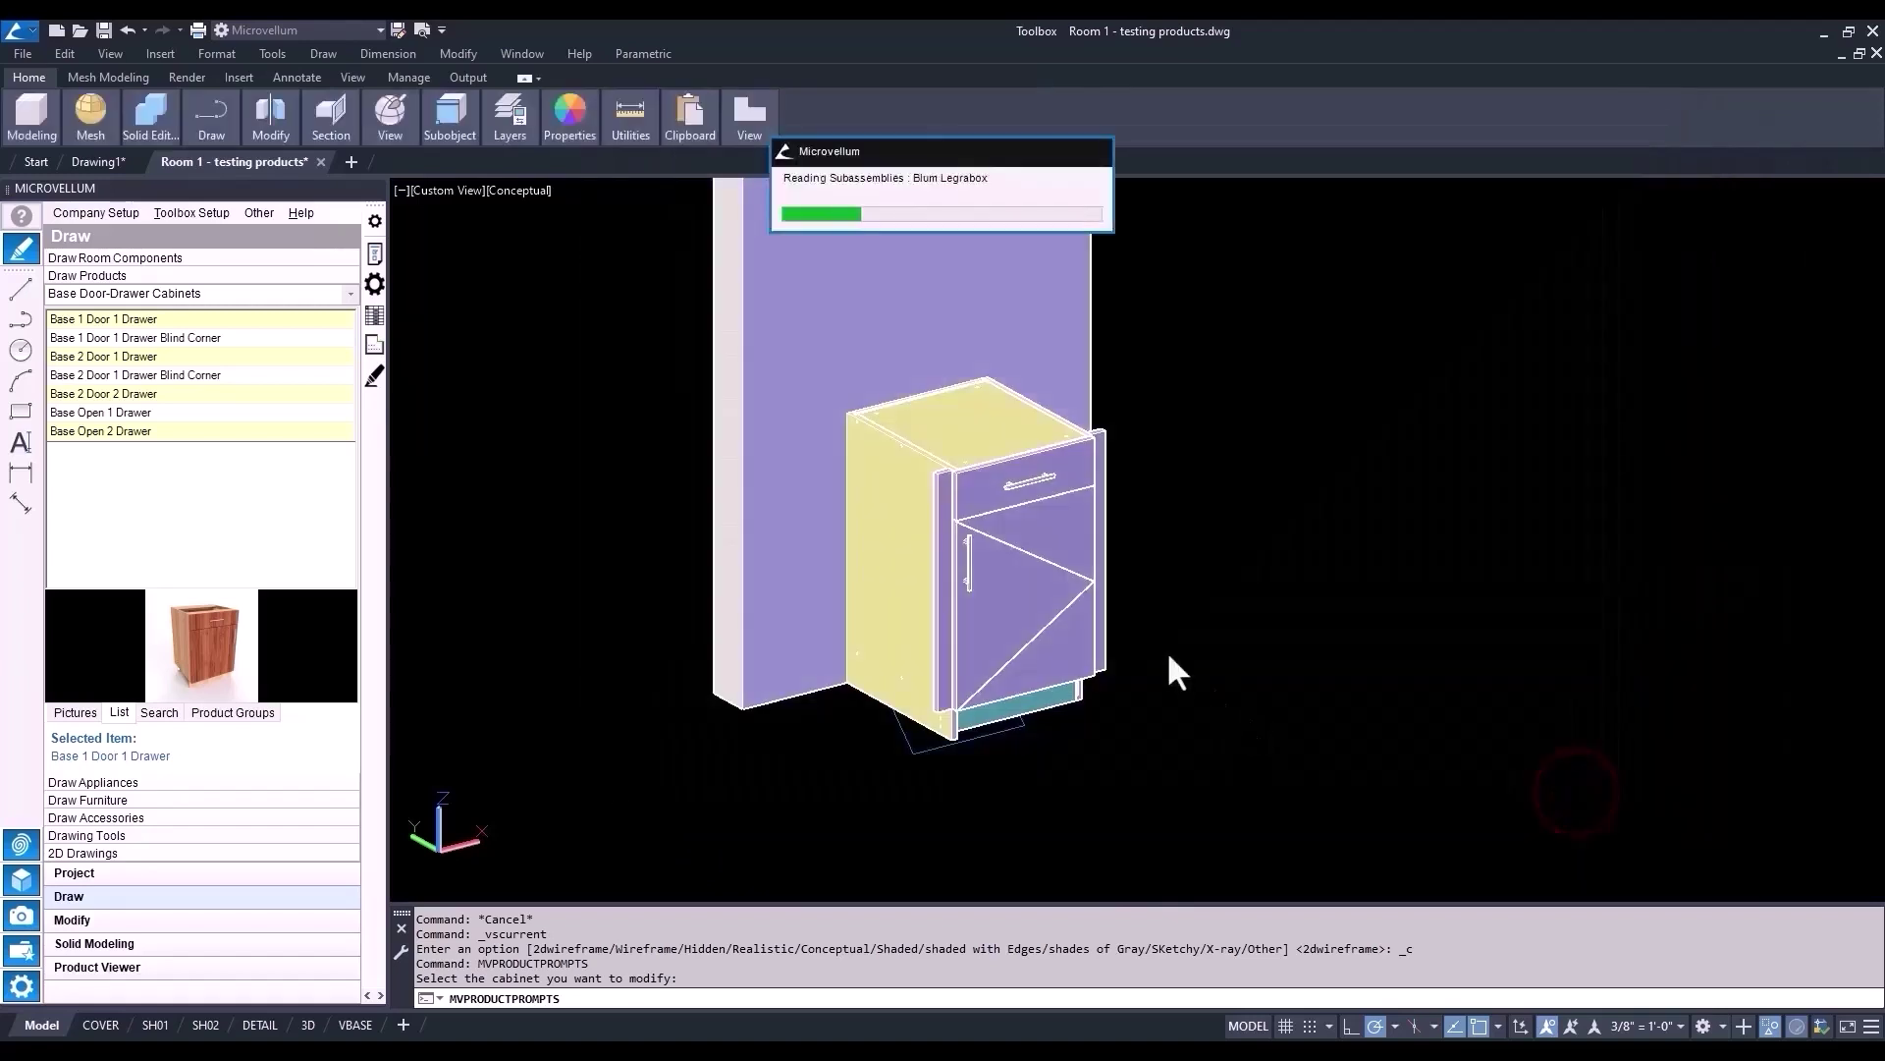
- Examine the top facia and top reveal on the front of the redrawn cabinet
{"action": "left_click", "coordinate": [1092, 585]}
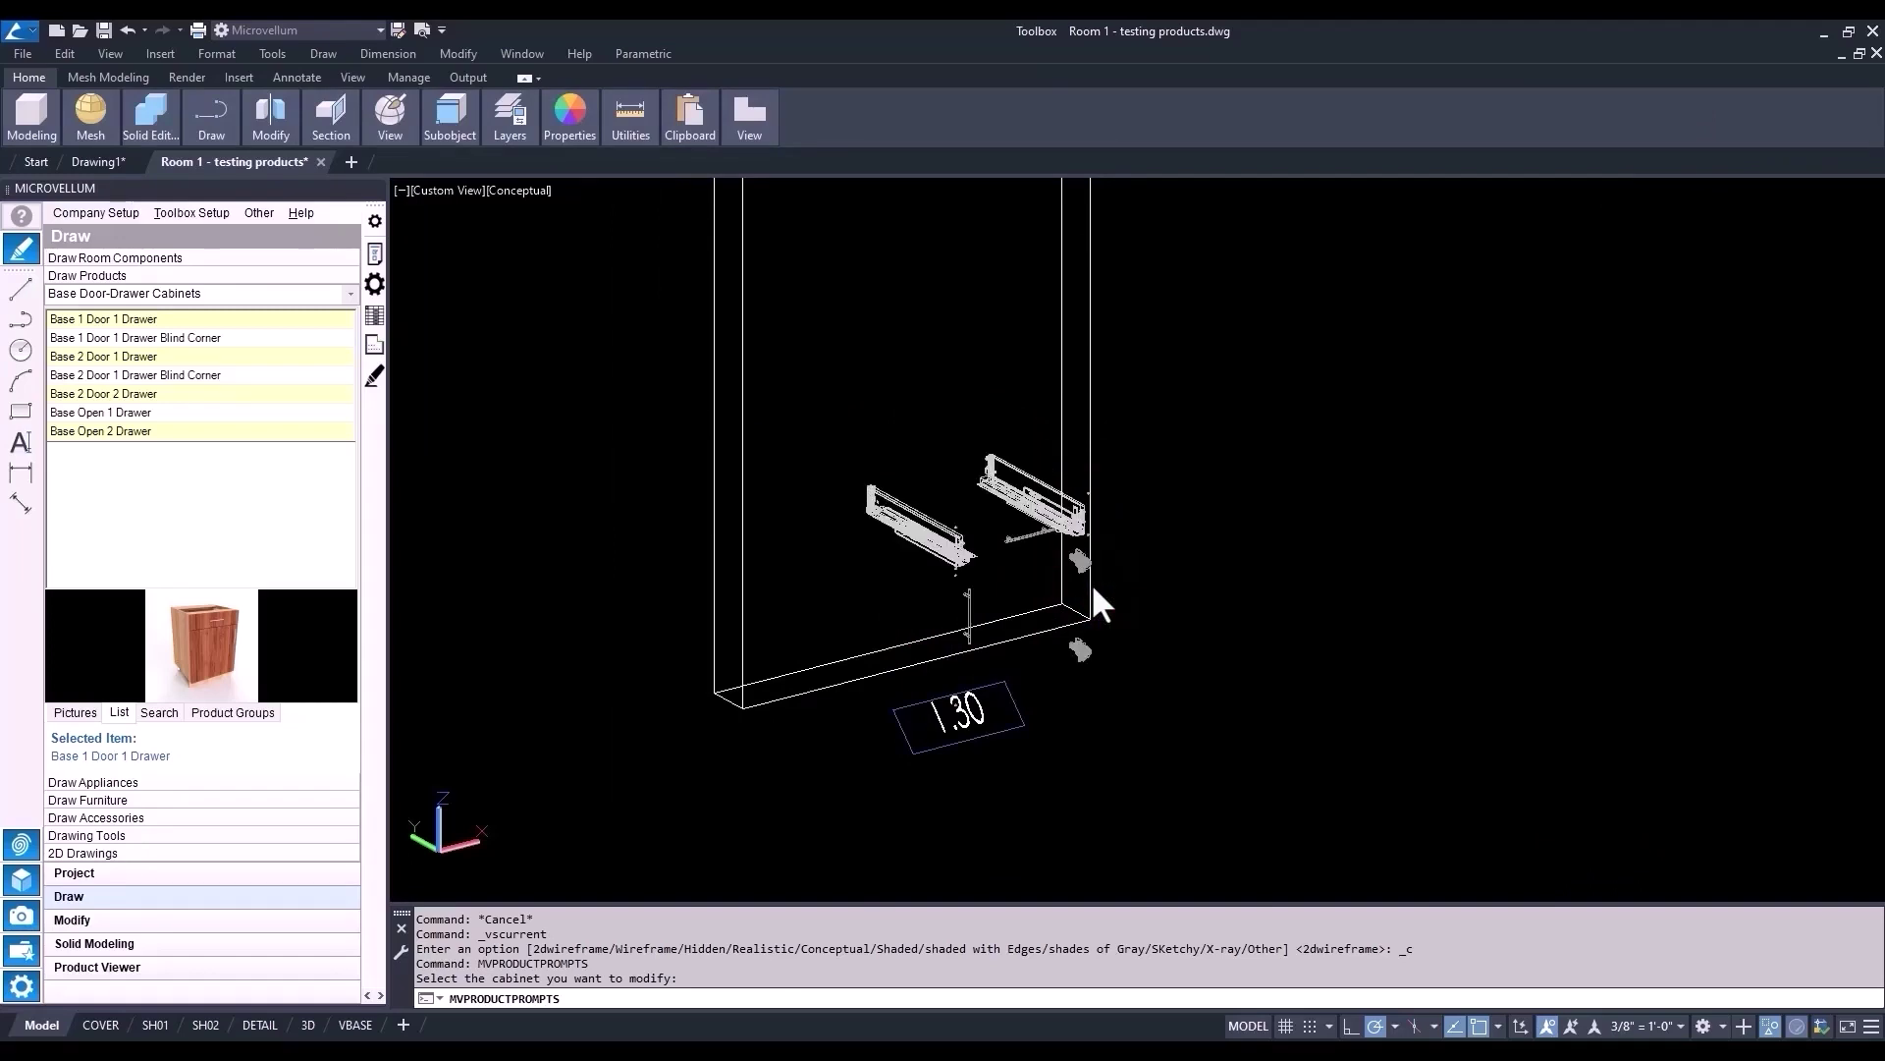
{"action": "scroll", "coordinate": [1122, 525], "scroll_direction": "up", "scroll_amount": 5}
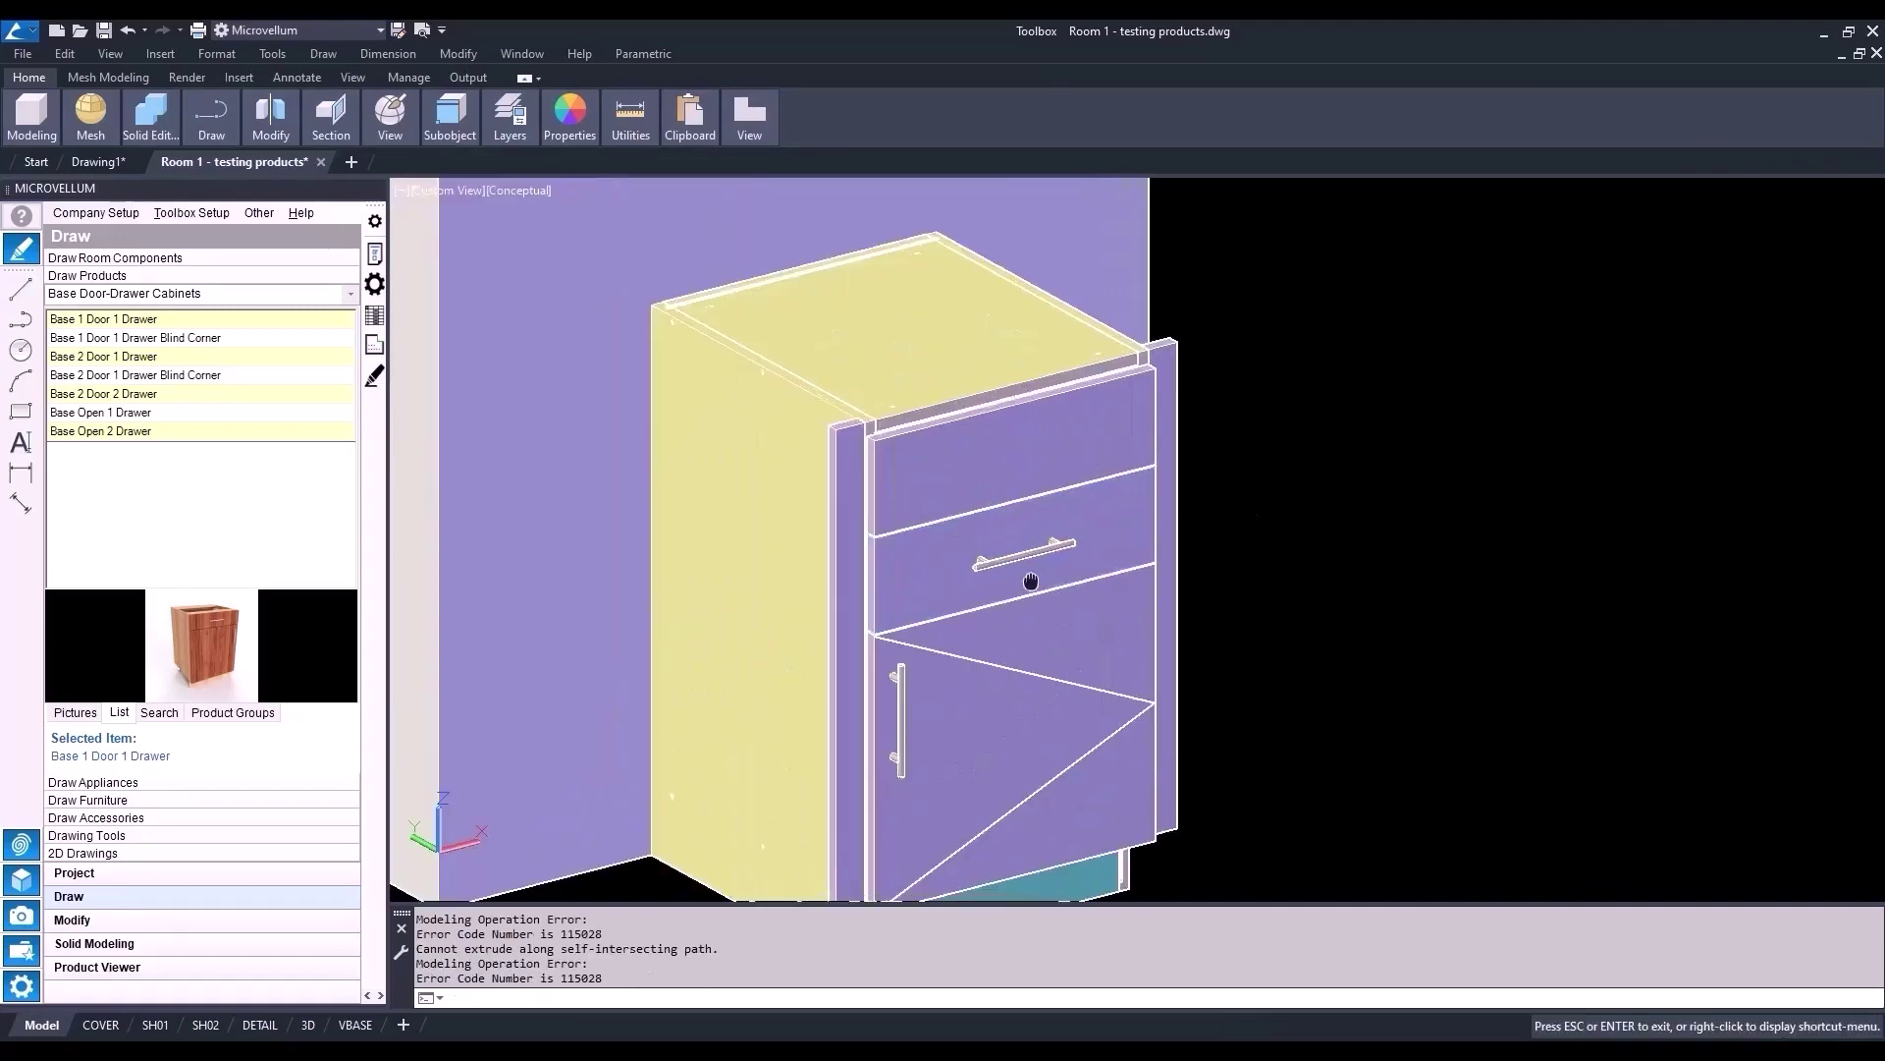
{"action": "key", "text": "Escape"}
{"action": "key", "text": "Escape"}
{"action": "key", "text": "Escape"}
{"action": "key", "text": "Escape"}
{"action": "scroll", "coordinate": [1161, 621], "scroll_direction": "down", "scroll_amount": 3}
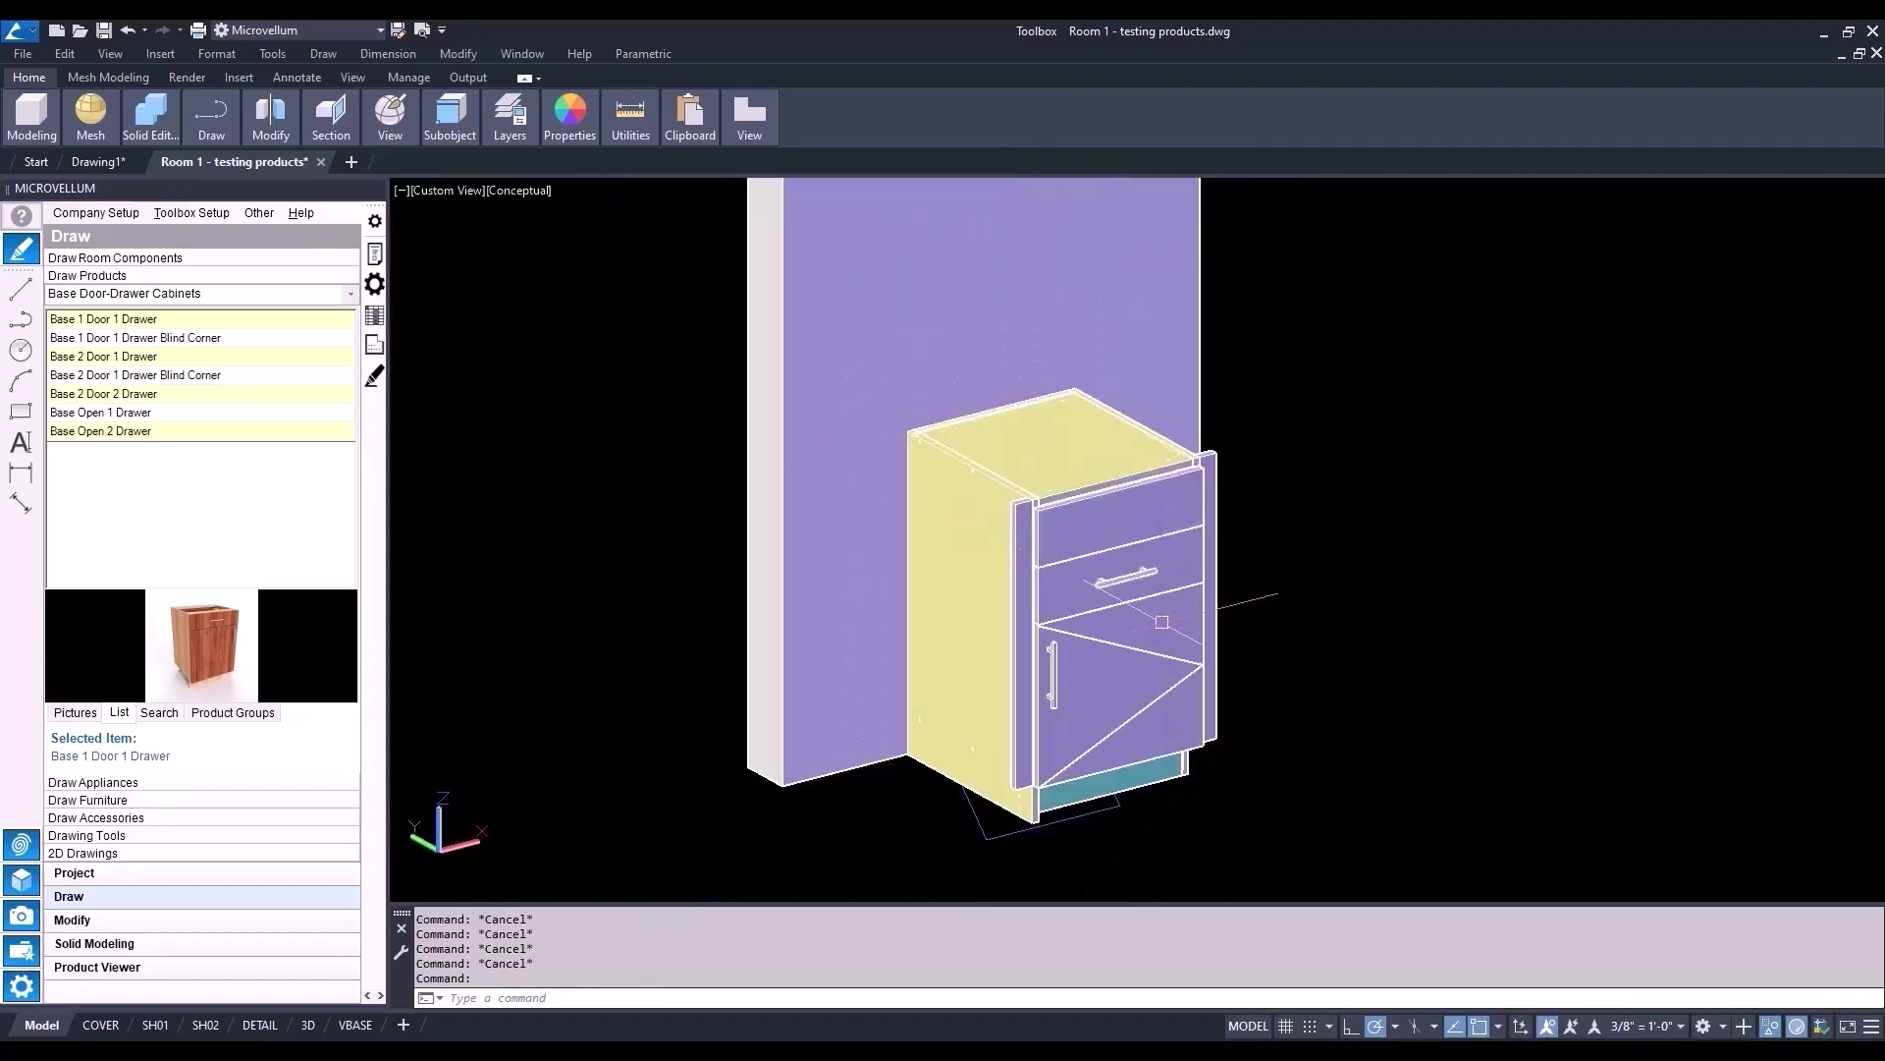
- Reopen the base cabinet's product prompts and review its drawer options
{"action": "left_click", "coordinate": [374, 254]}
{"action": "left_click", "coordinate": [978, 464]}
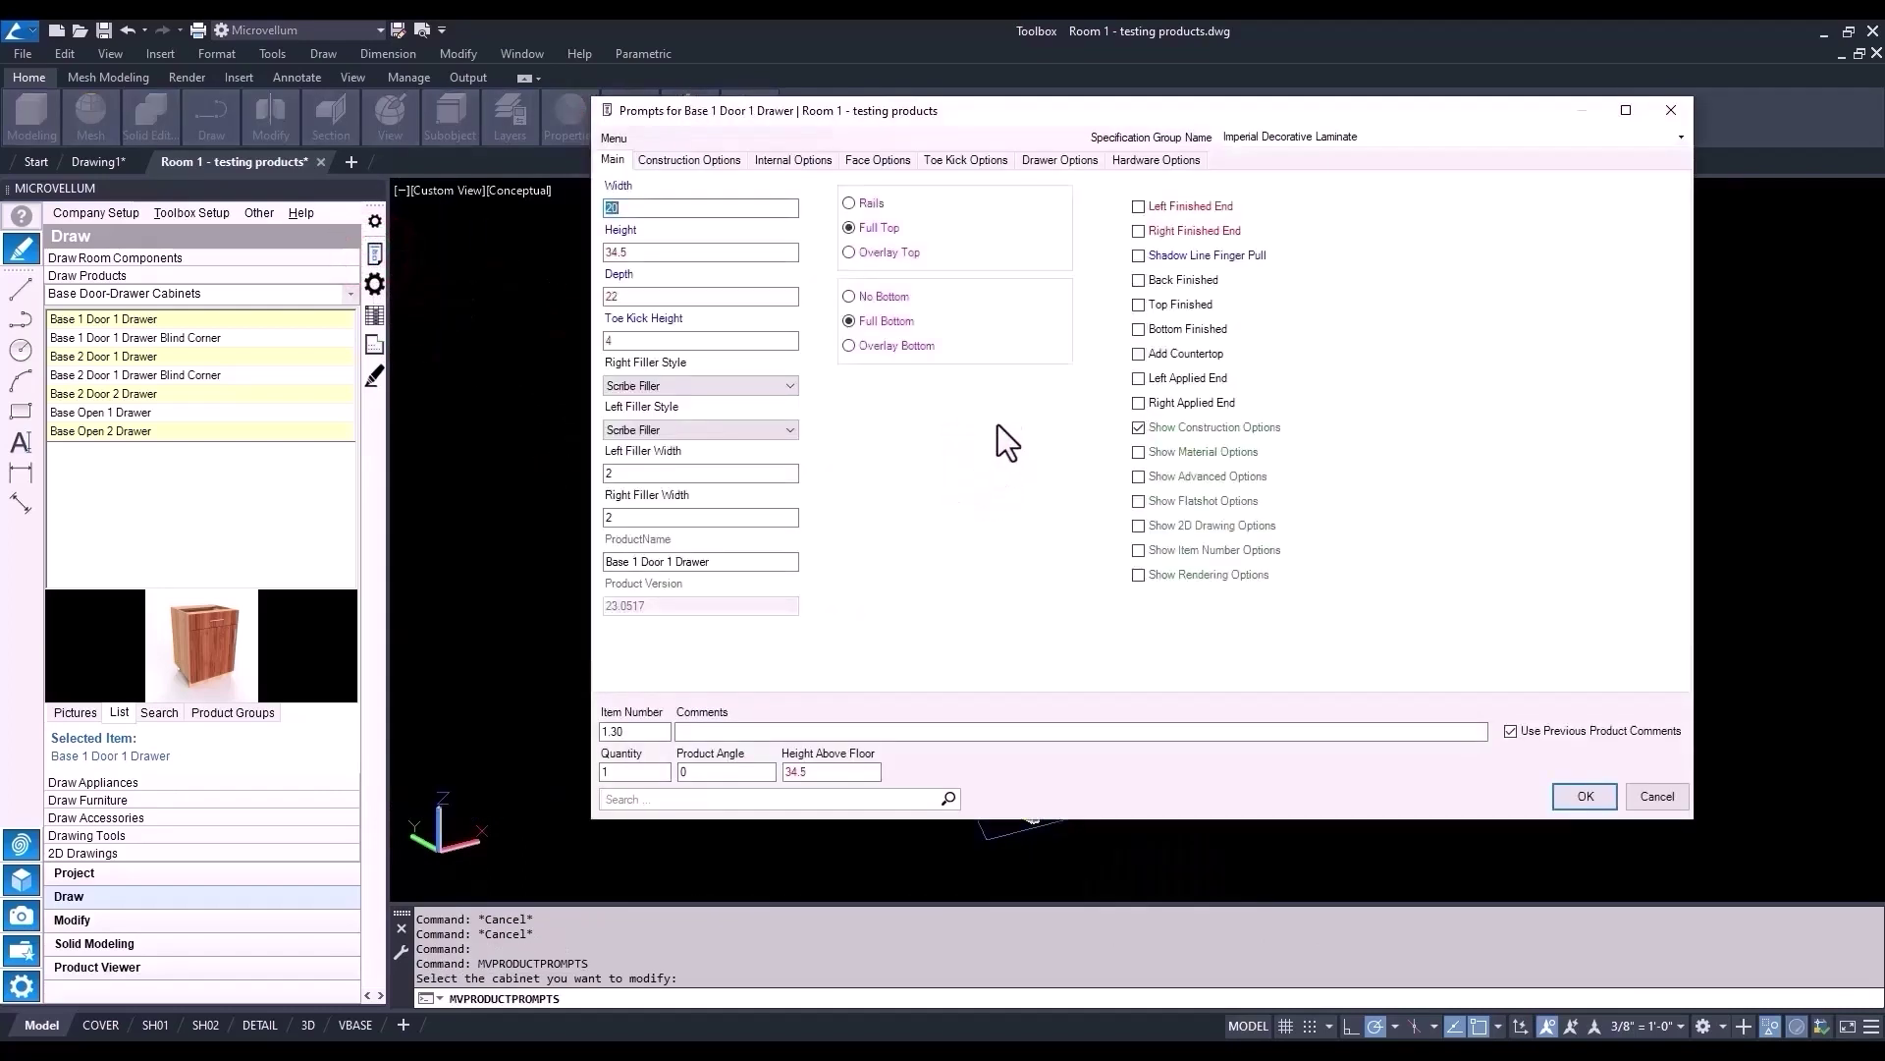
{"action": "left_click", "coordinate": [1047, 161]}
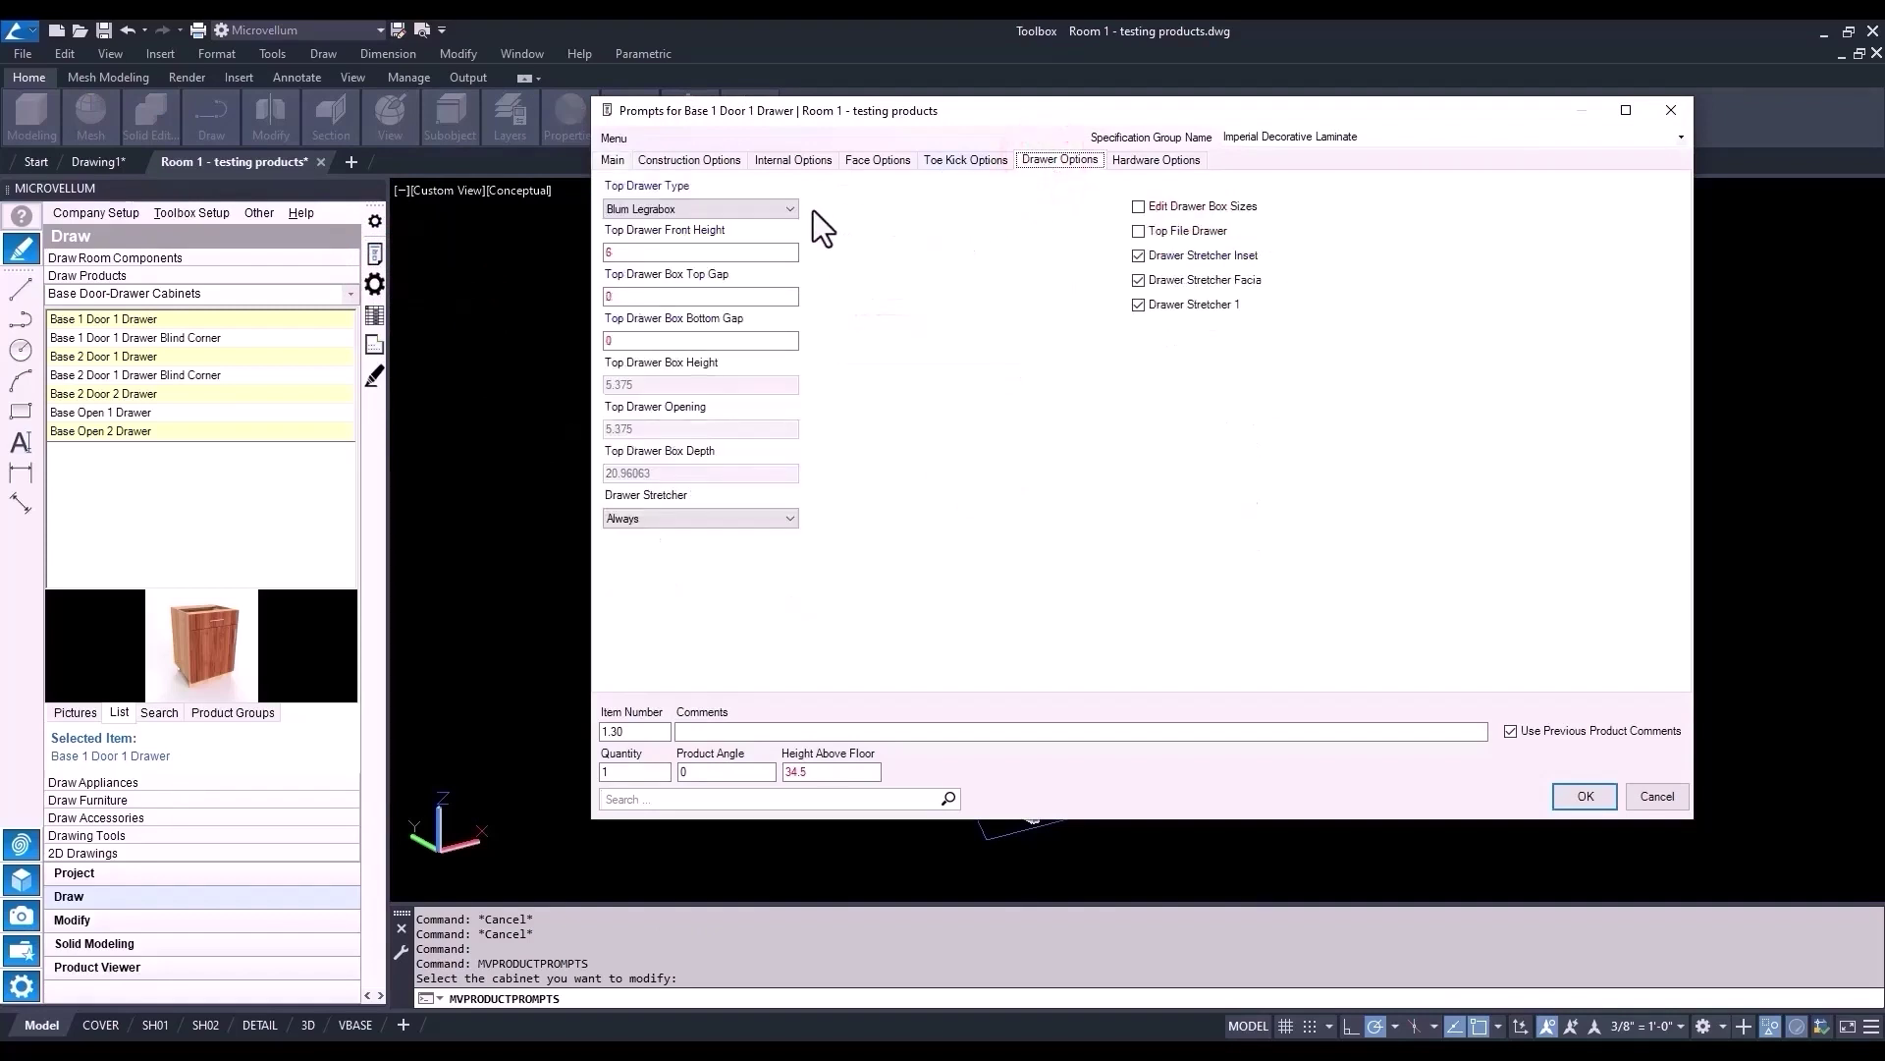
- Change the door's handle type to a knob in the hardware options and apply it to the cabinet
{"action": "left_click", "coordinate": [1172, 164]}
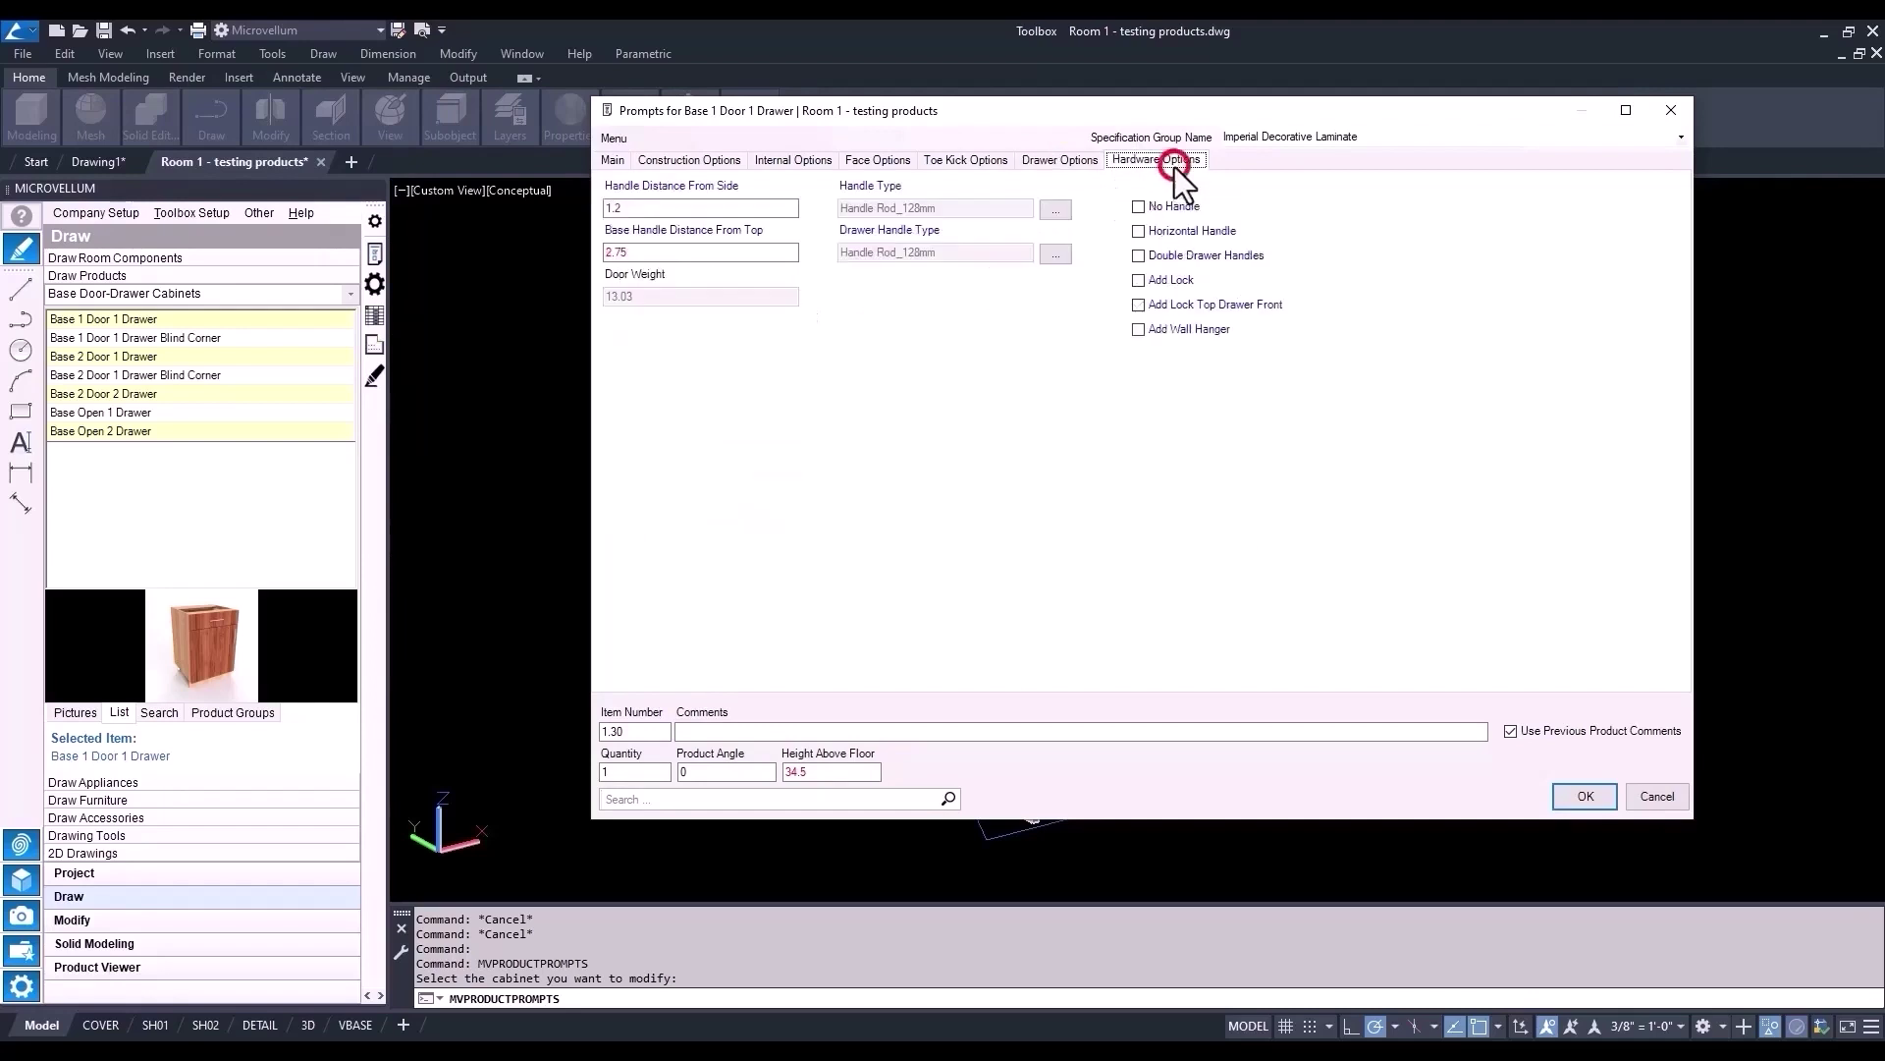
{"action": "left_click", "coordinate": [1055, 210]}
{"action": "left_click", "coordinate": [706, 302]}
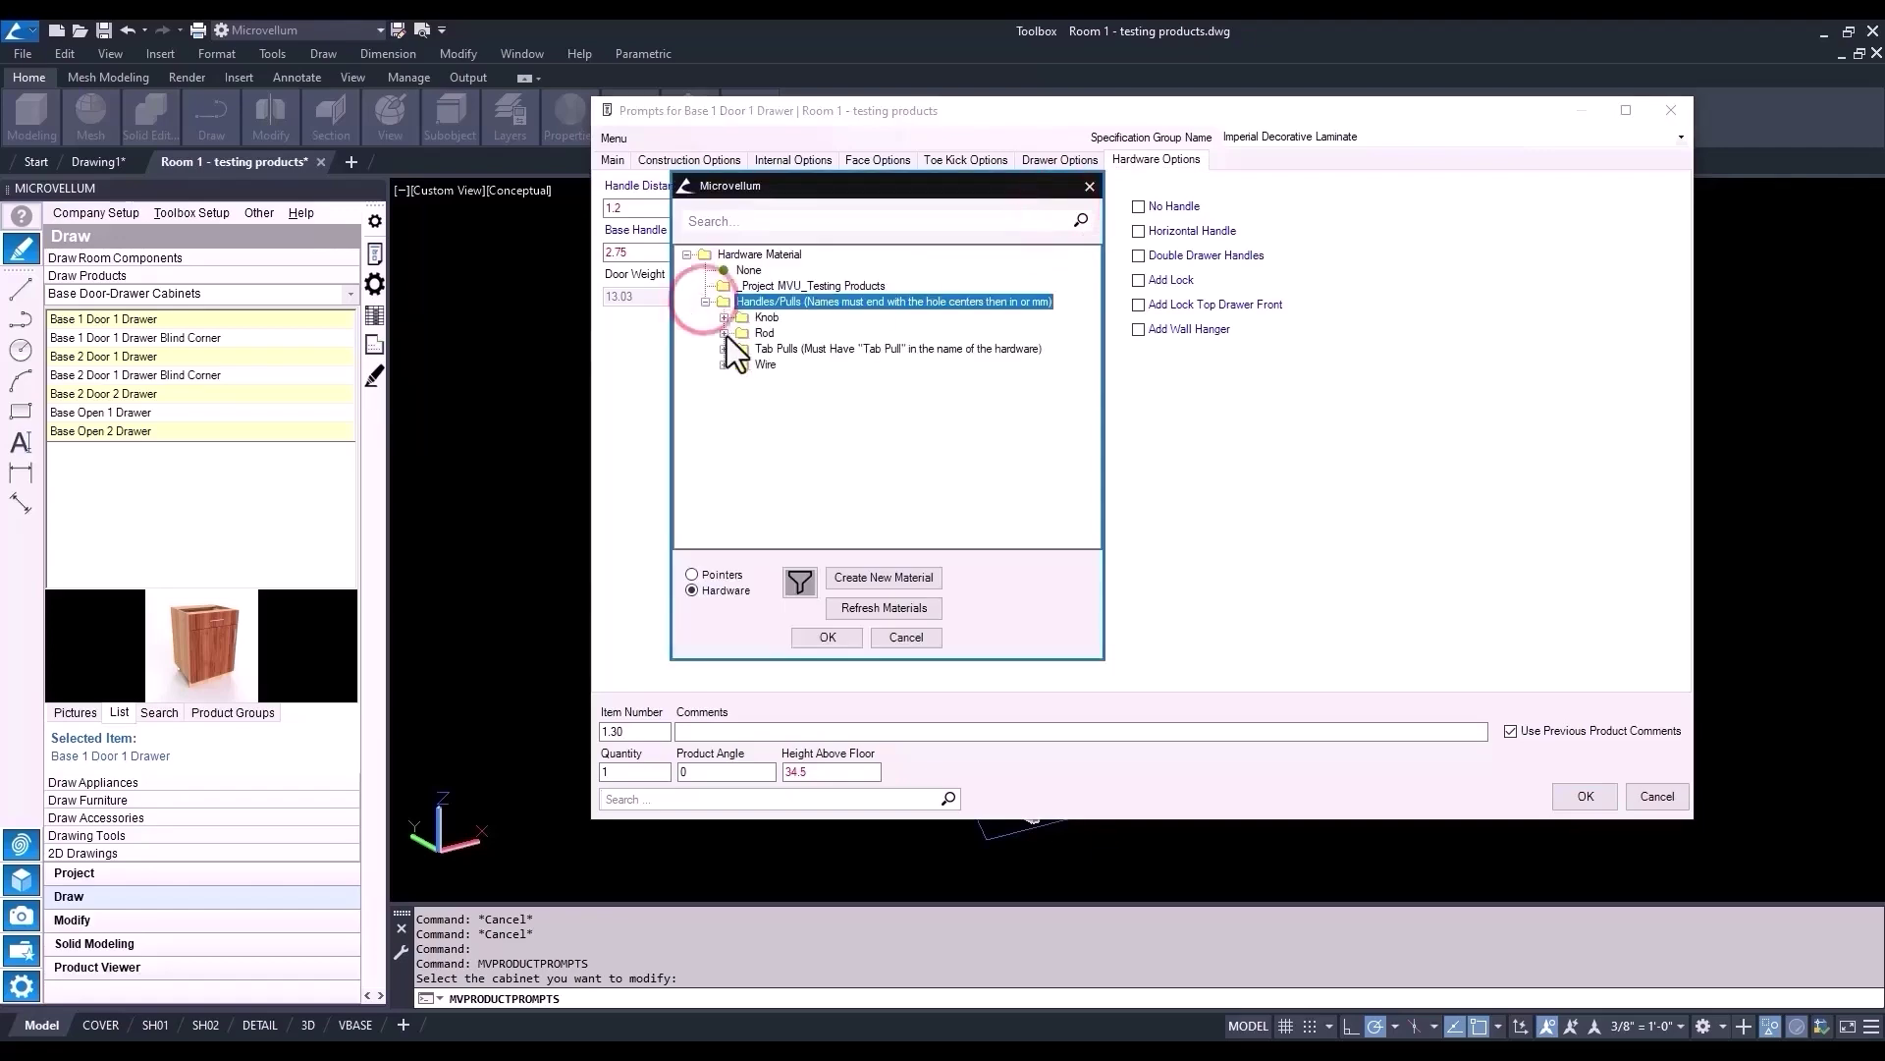
{"action": "left_click", "coordinate": [724, 317]}
{"action": "left_click", "coordinate": [828, 637]}
{"action": "left_click", "coordinate": [1571, 796]}
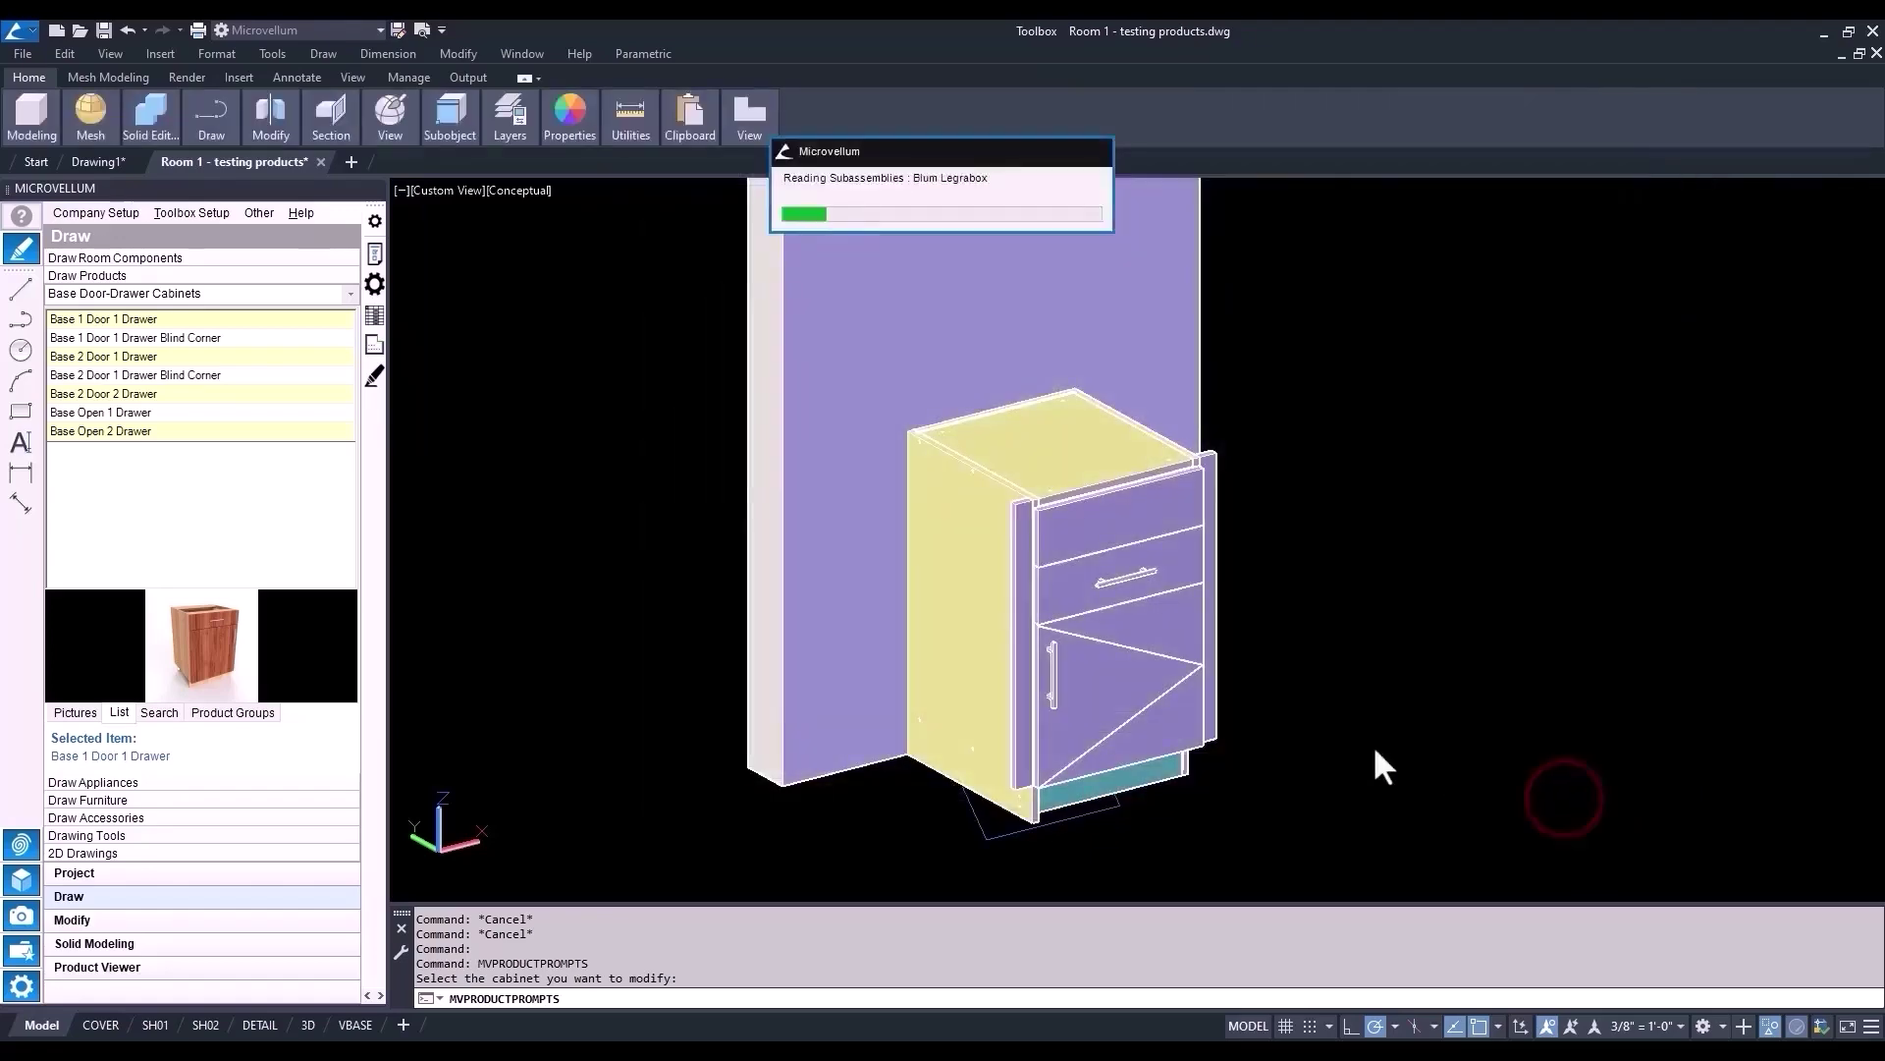
{"action": "left_click", "coordinate": [1104, 589]}
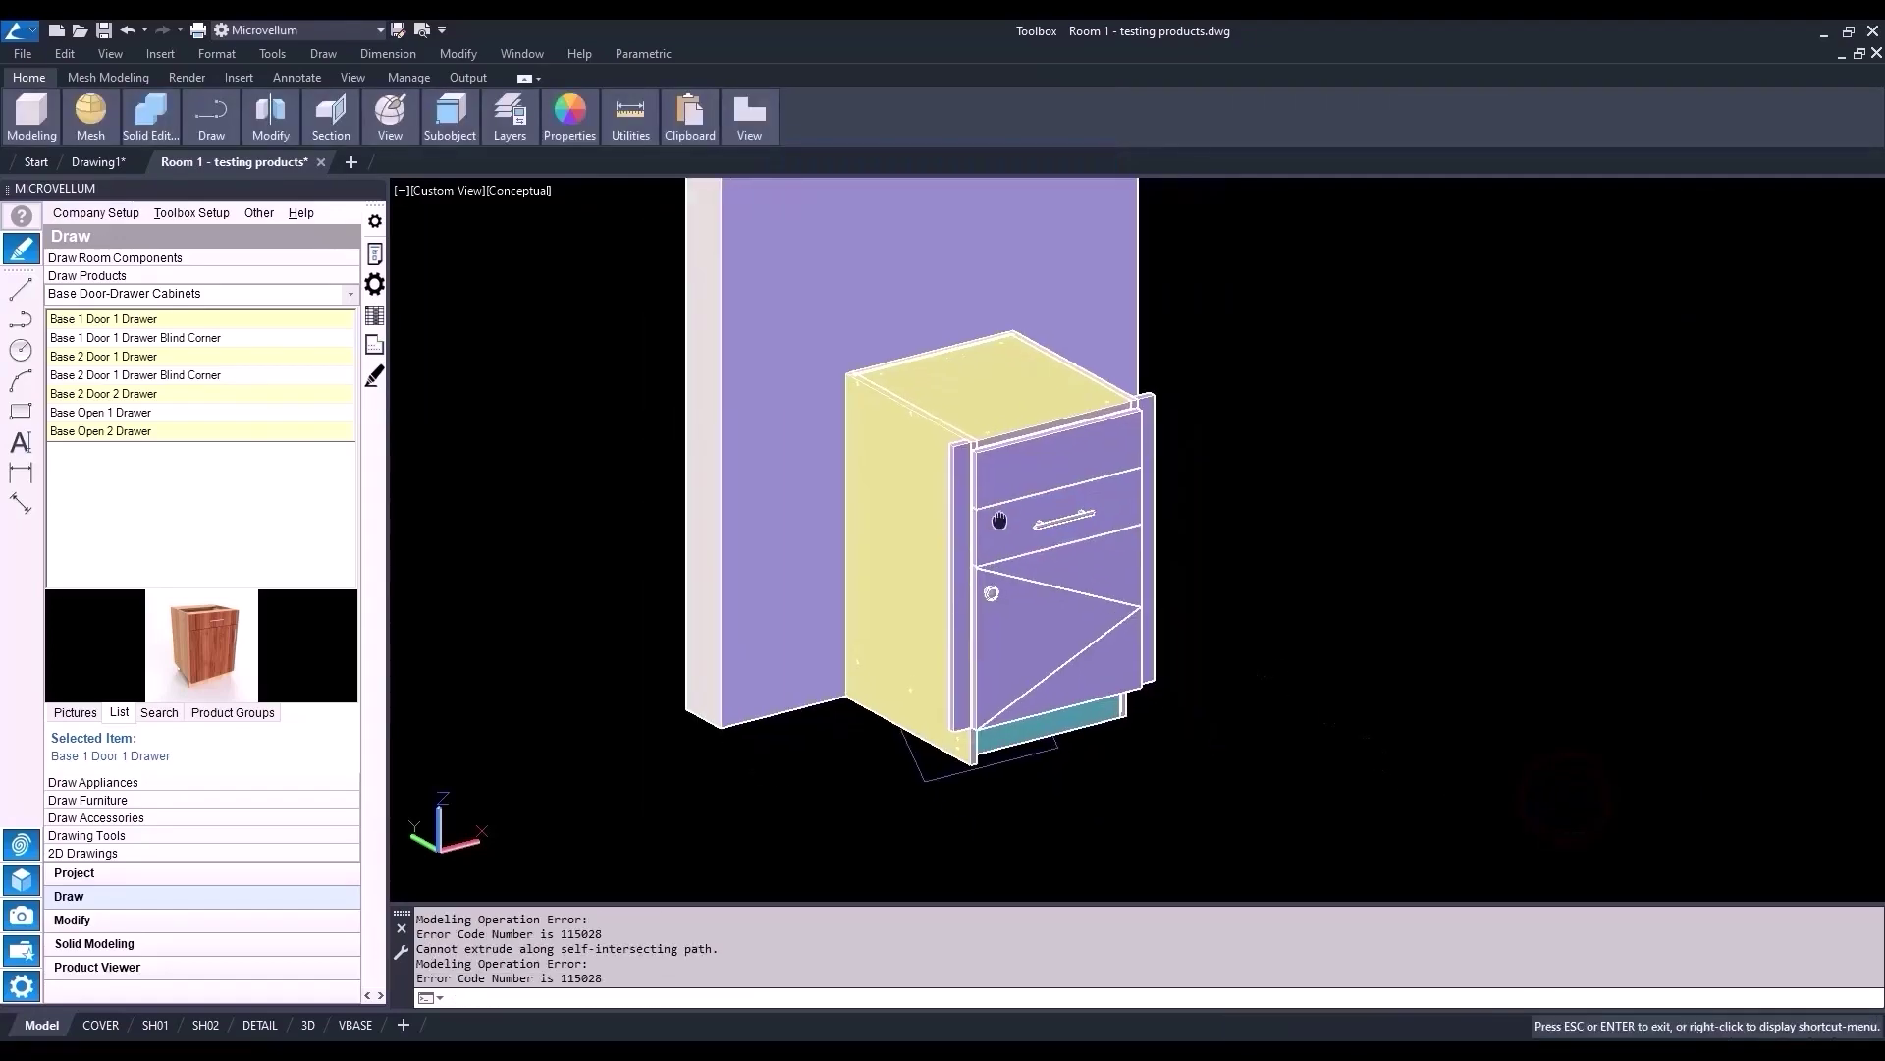
- Switch the drawing to a top 2D Wireframe view and end object isolation so all walls and products show
{"action": "left_click", "coordinate": [456, 190]}
{"action": "left_click", "coordinate": [497, 239]}
{"action": "left_click", "coordinate": [479, 190]}
{"action": "left_click", "coordinate": [554, 240]}
{"action": "left_click", "coordinate": [1770, 1025]}
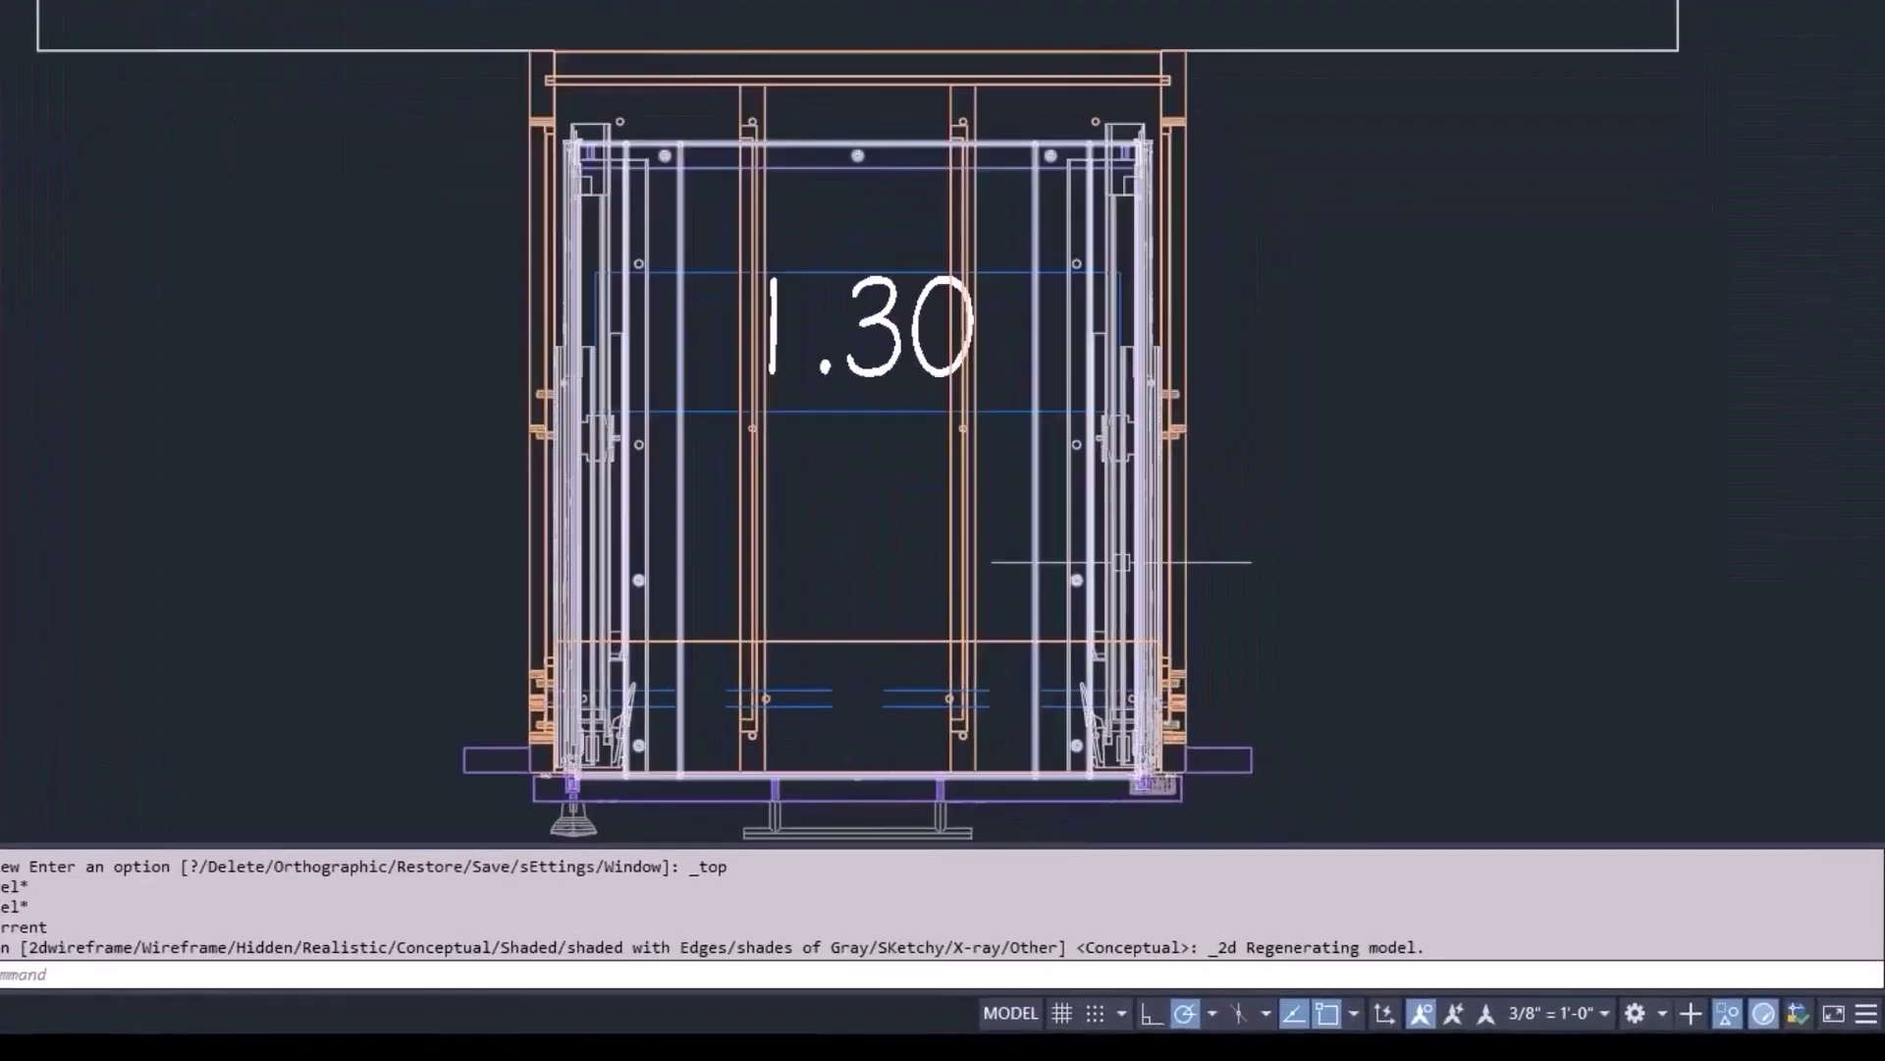
{"action": "left_click", "coordinate": [1726, 989]}
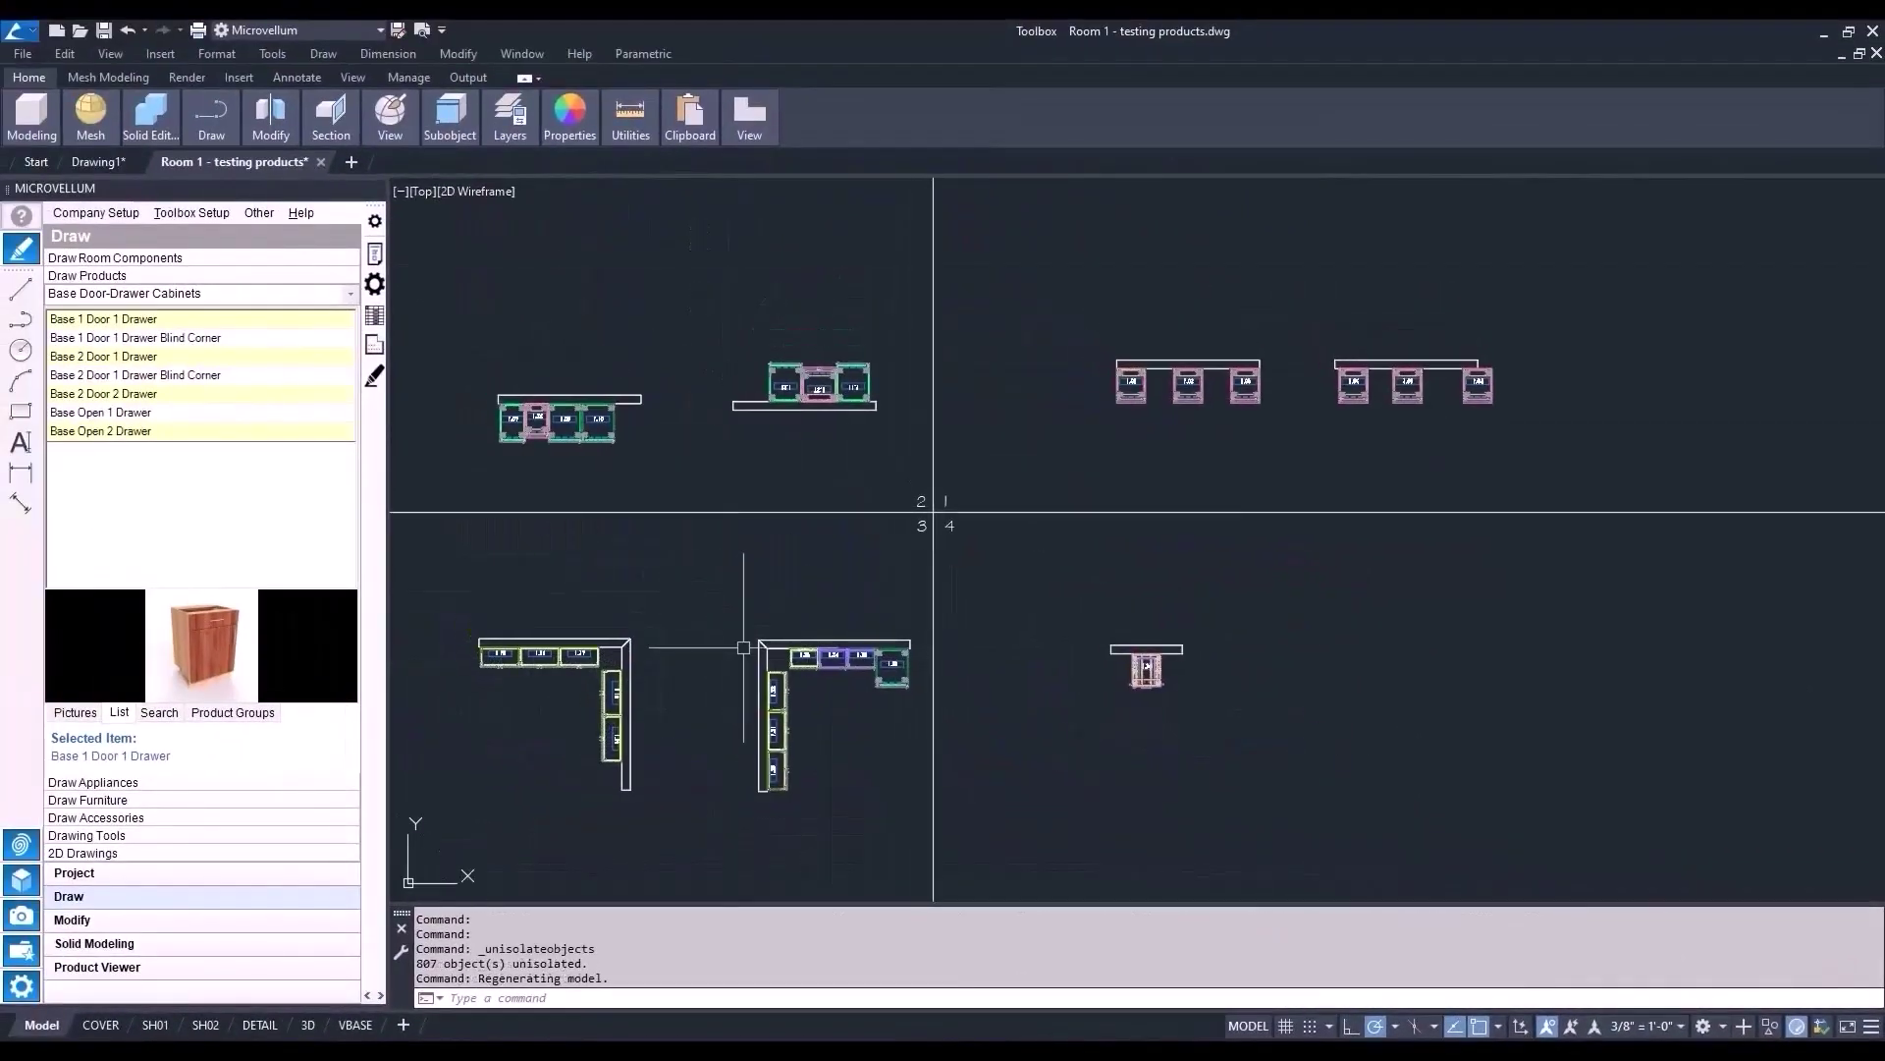
- Renumber the products on the second wall of elevation area 1 from left to right, starting at item number 1.04
{"action": "left_click", "coordinate": [162, 921]}
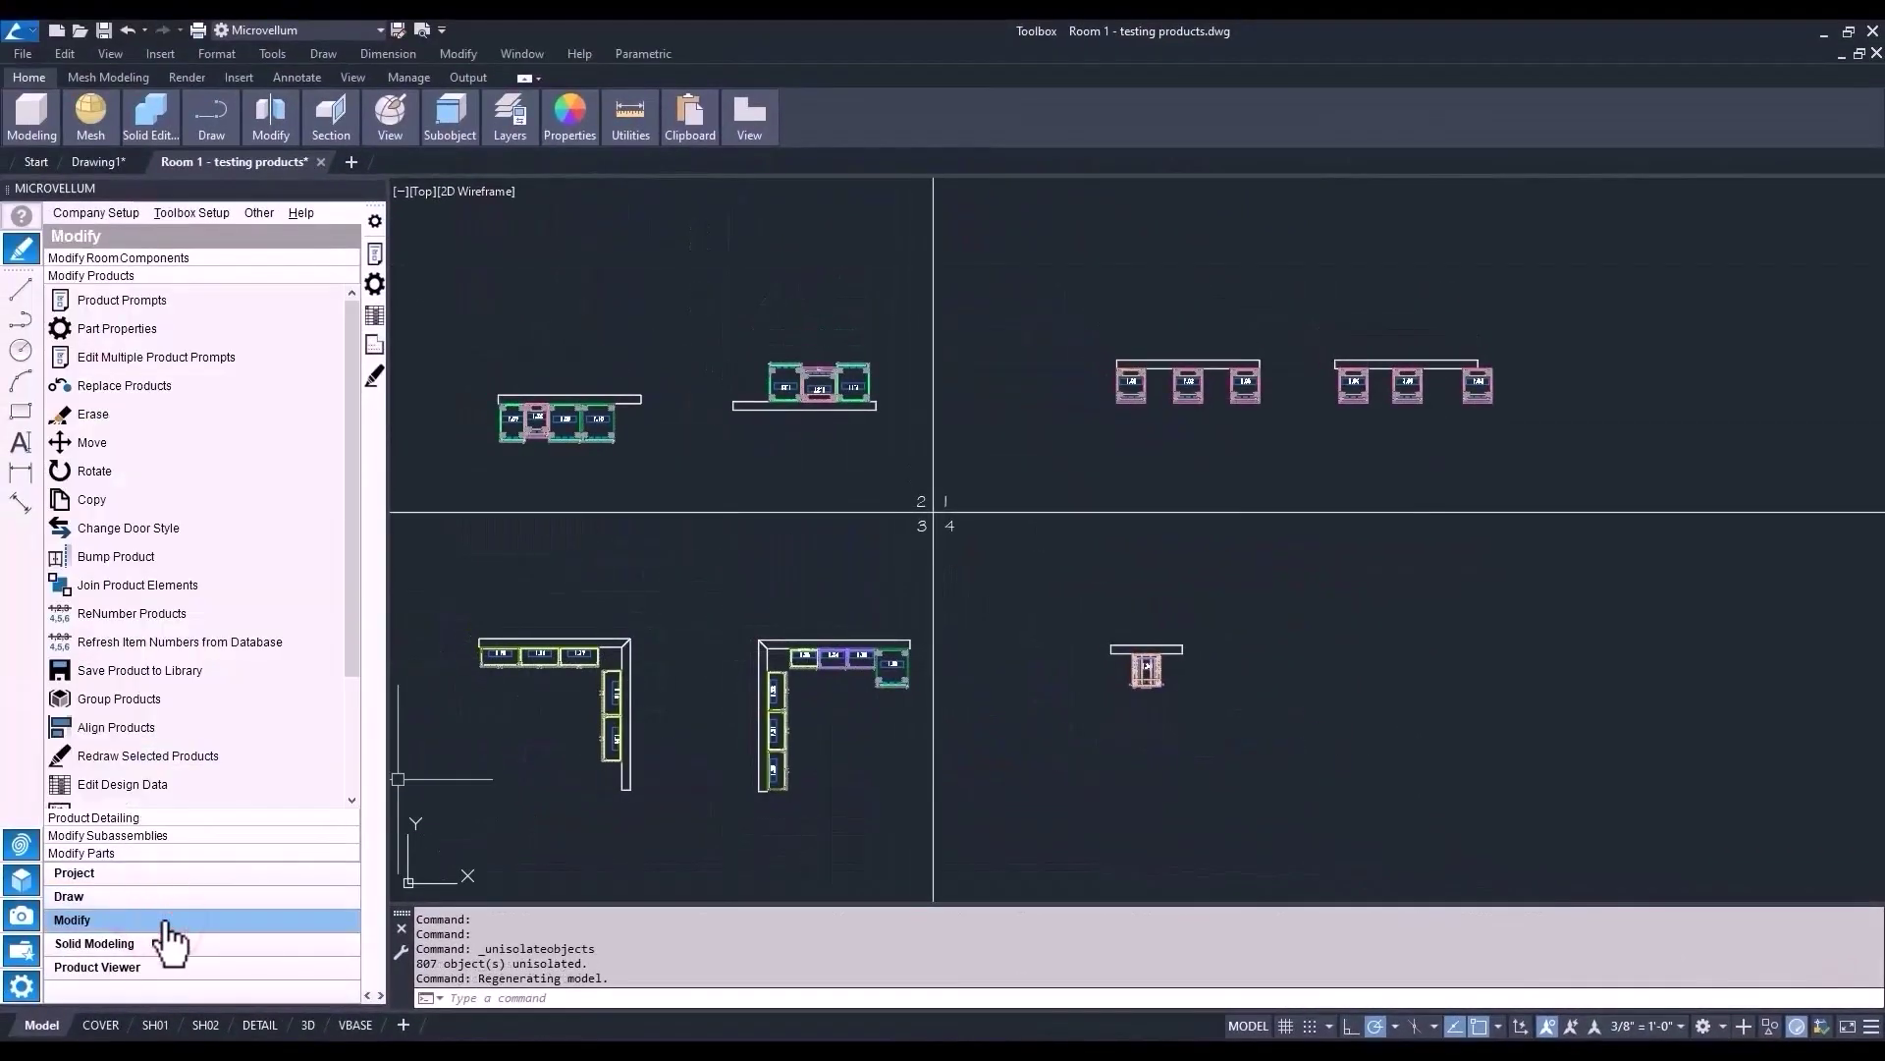
{"action": "left_click", "coordinate": [157, 613]}
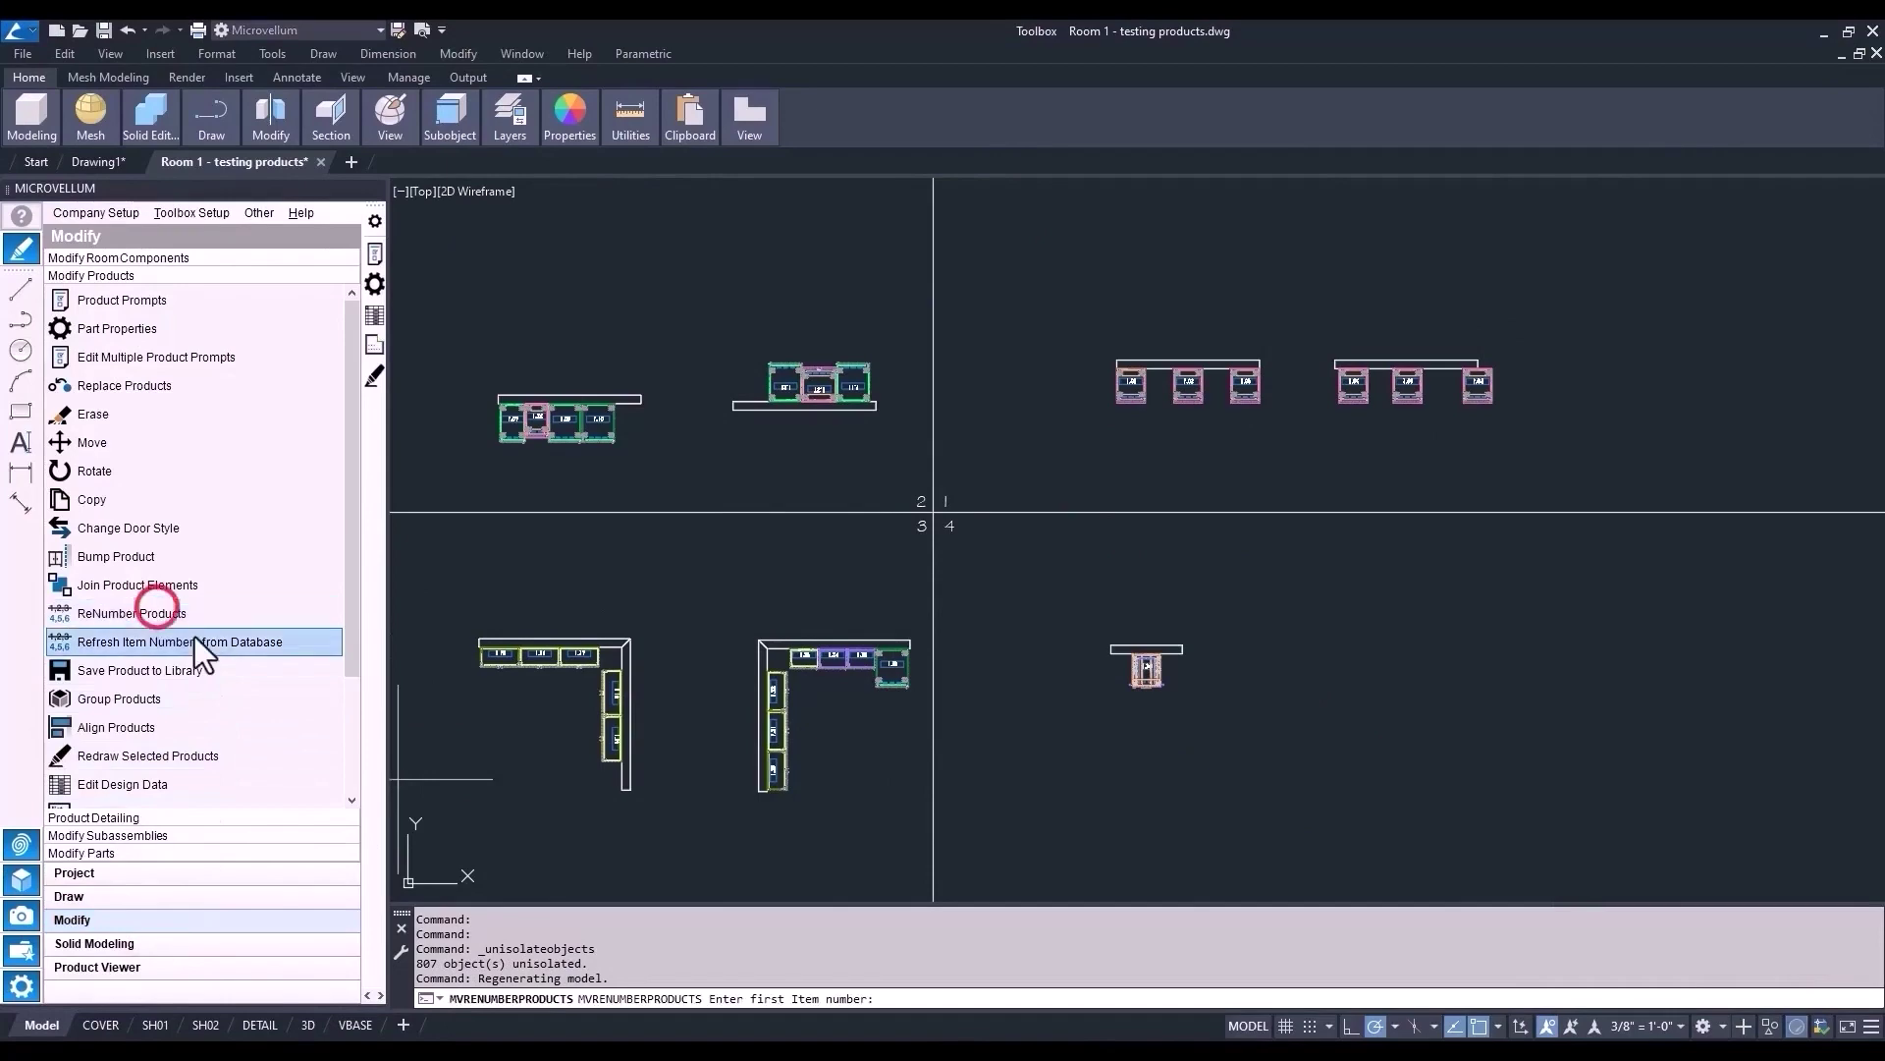
{"action": "scroll", "coordinate": [1061, 459], "scroll_direction": "up", "scroll_amount": 6}
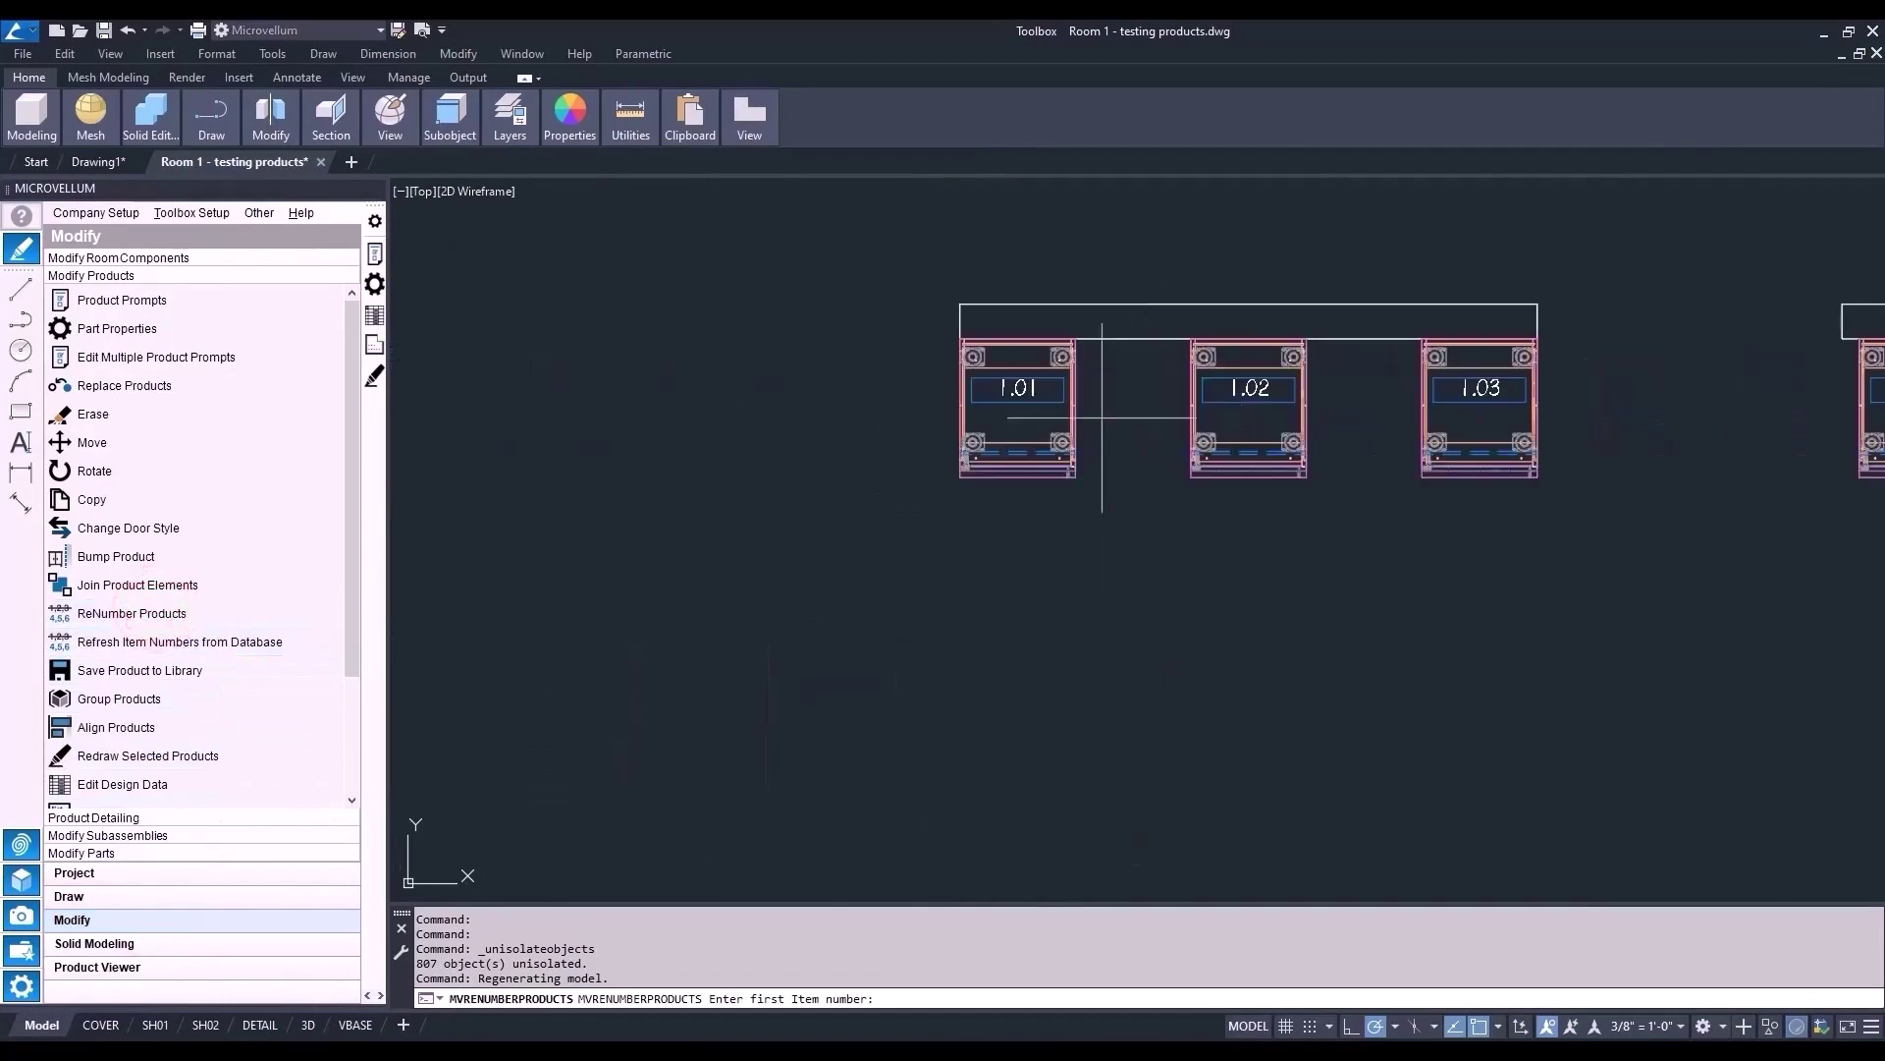
{"action": "scroll", "coordinate": [1102, 418], "scroll_direction": "down", "scroll_amount": 3}
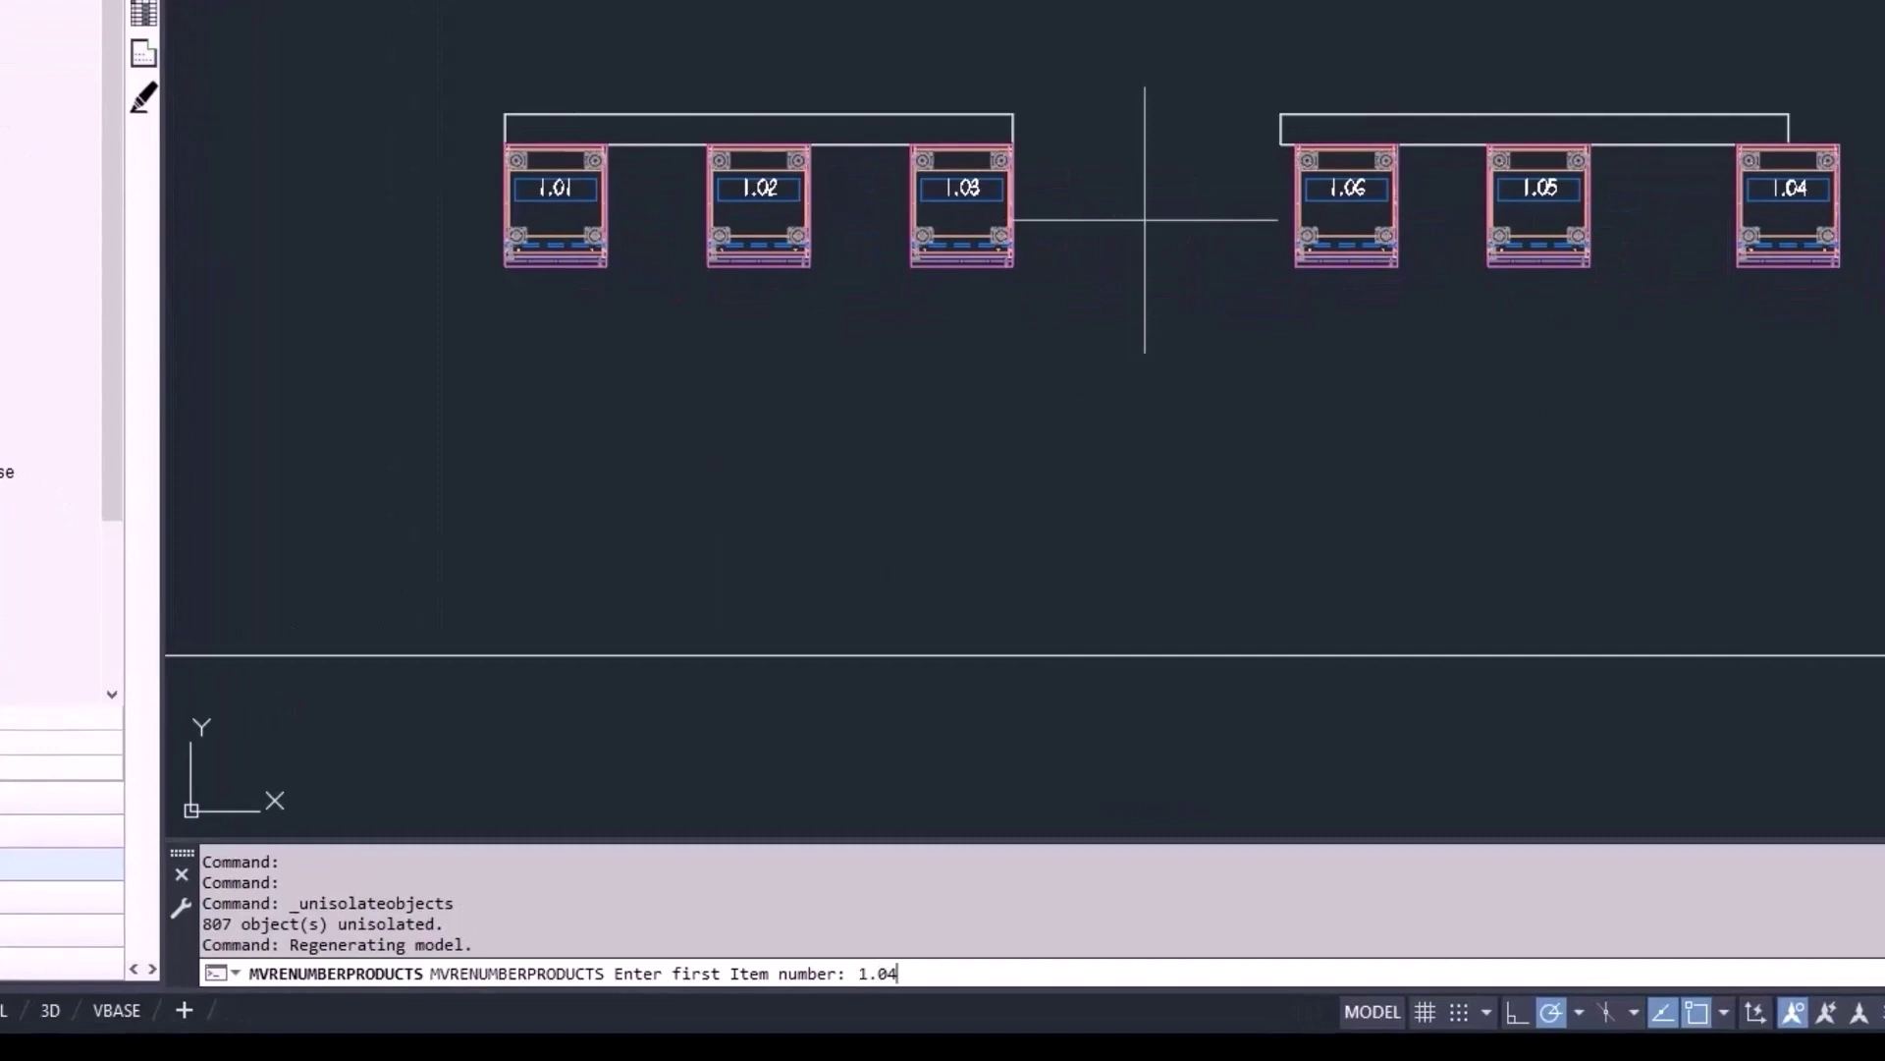
{"action": "type", "text": "1.04"}
{"action": "key", "text": "Return"}
{"action": "left_click", "coordinate": [1346, 204]}
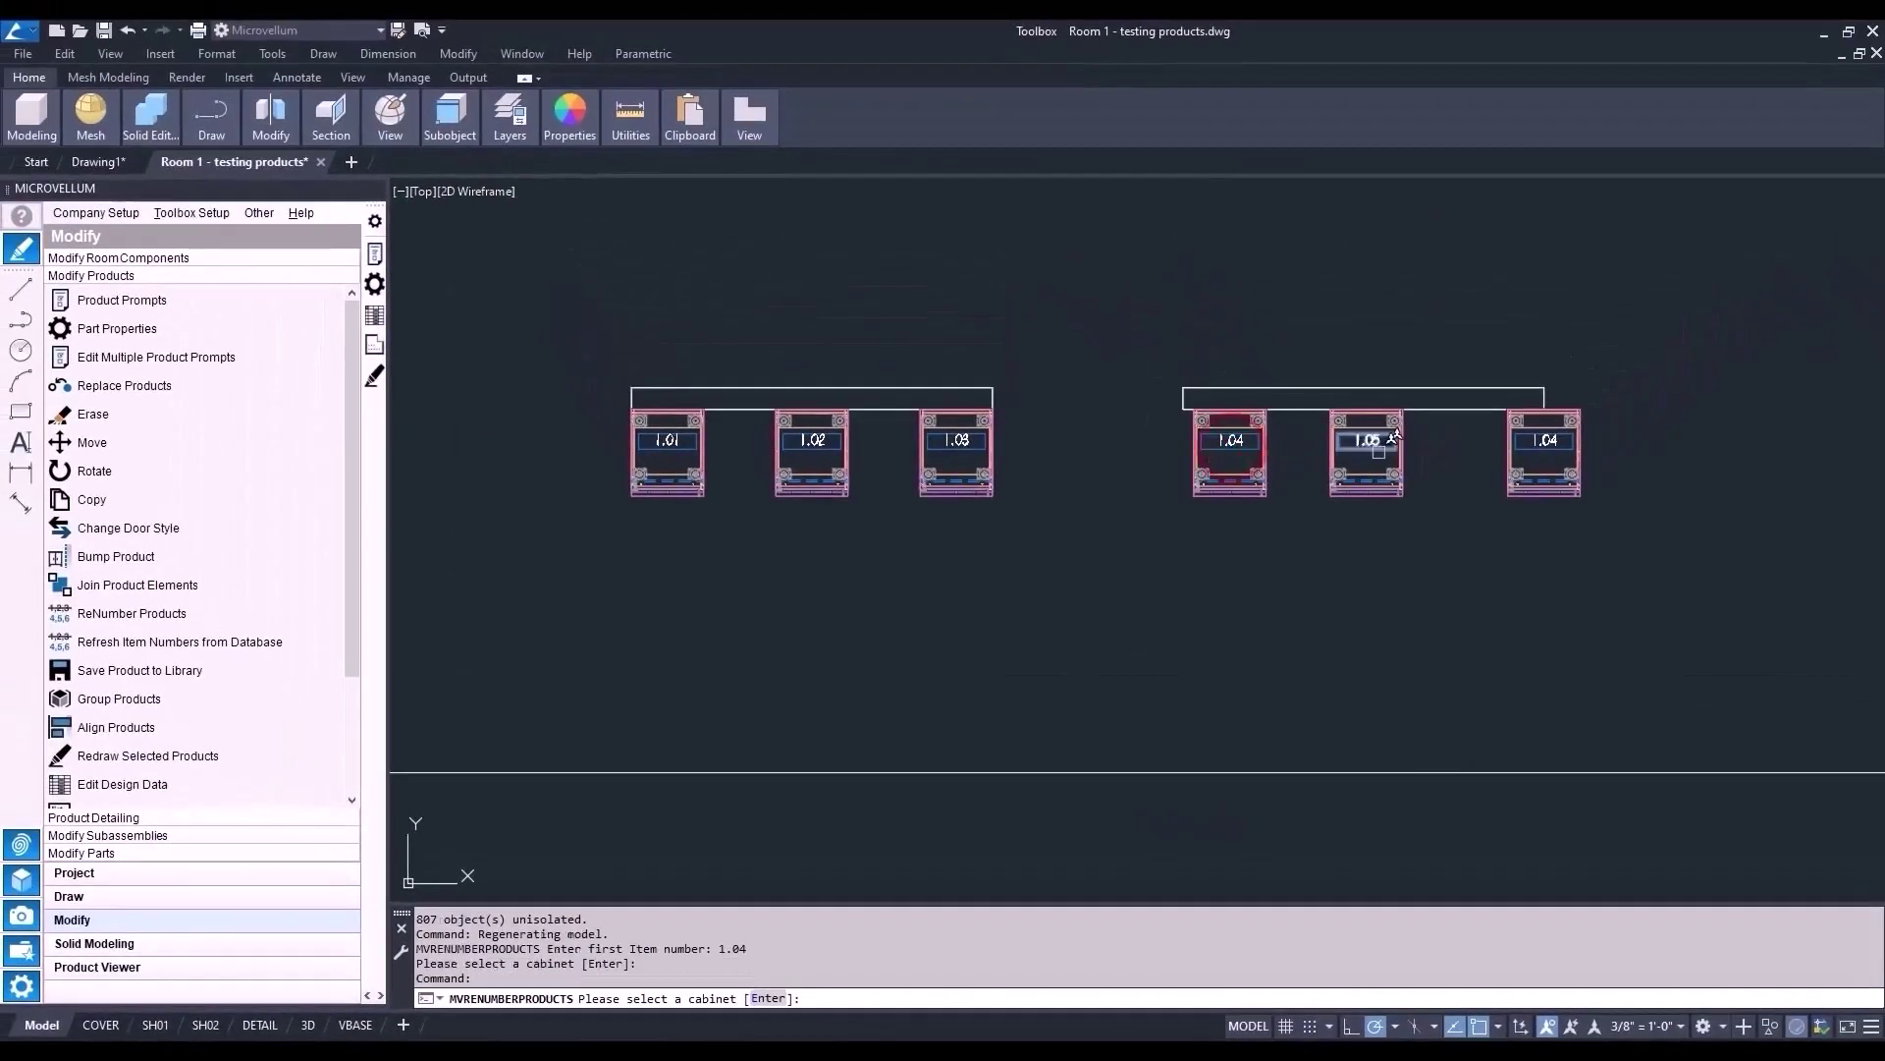
{"action": "left_click", "coordinate": [1546, 440]}
{"action": "left_click", "coordinate": [1320, 552]}
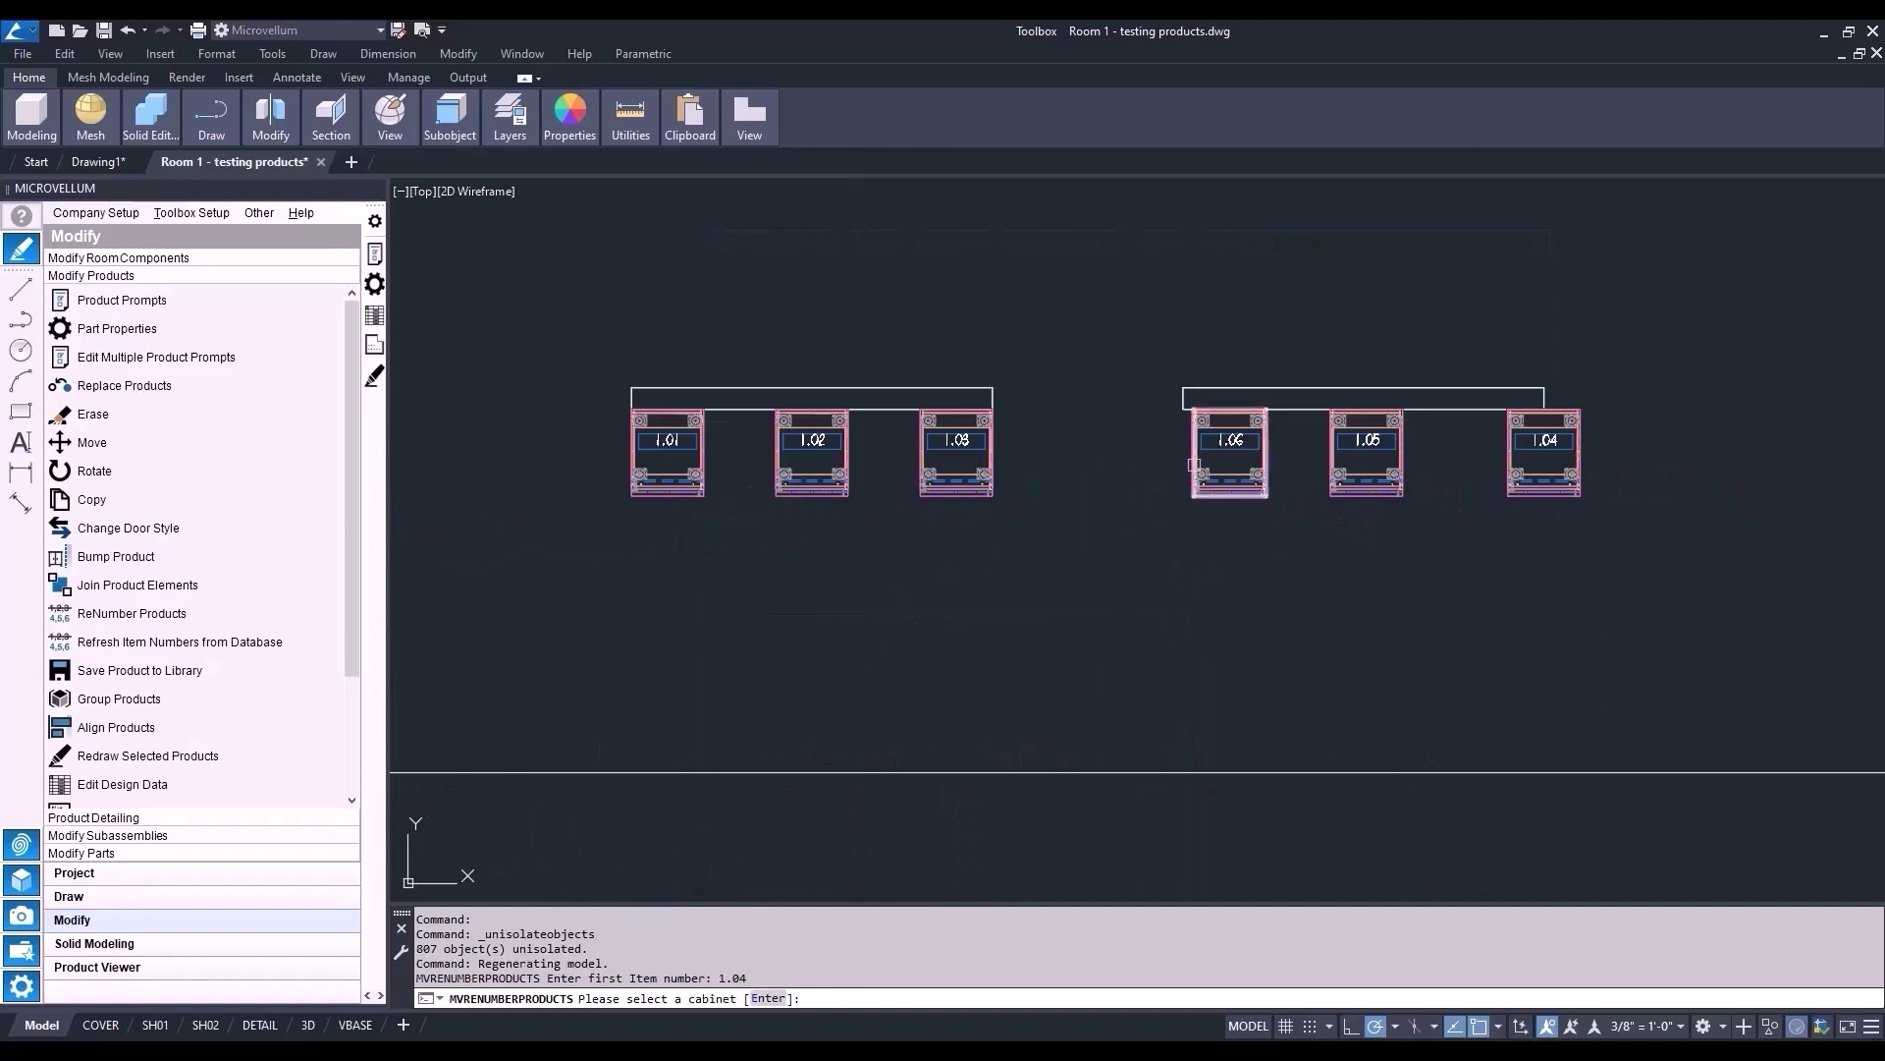
{"action": "left_click", "coordinate": [1224, 448]}
{"action": "left_click", "coordinate": [1372, 451]}
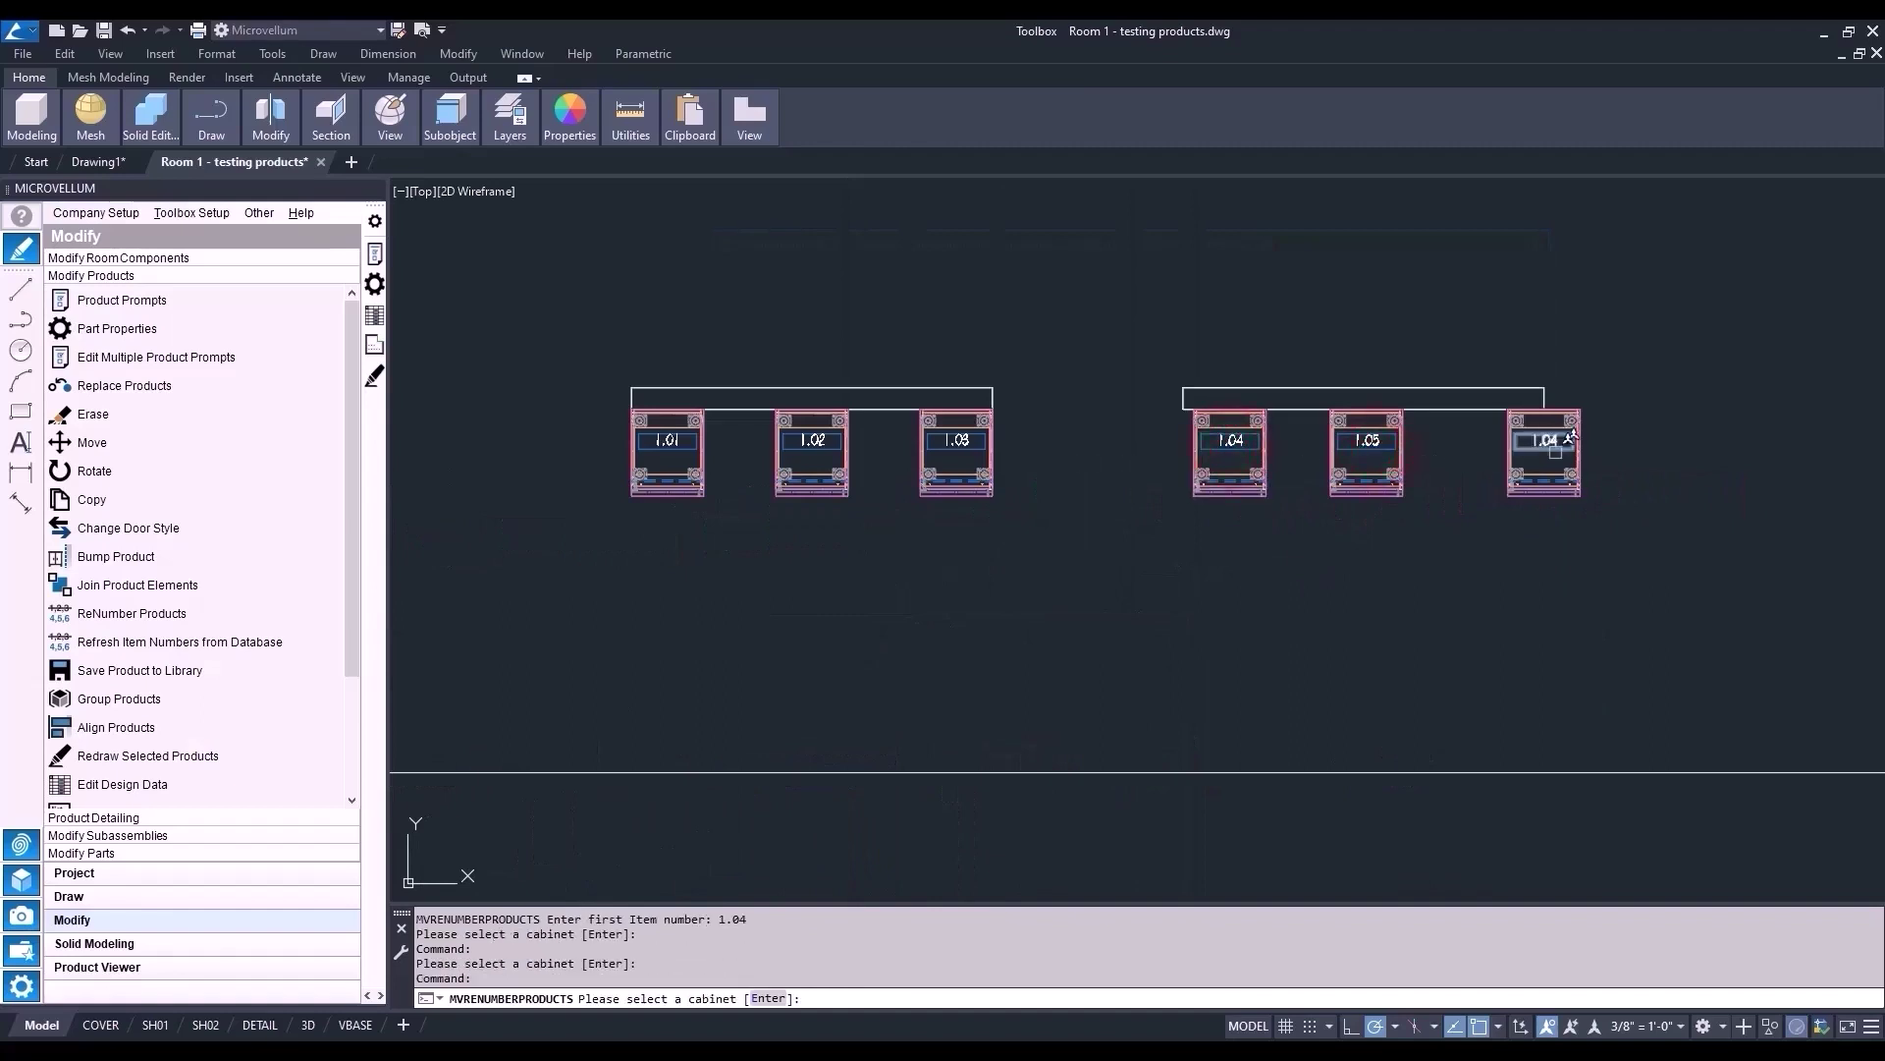
{"action": "right_click", "coordinate": [1310, 565]}
- Renumber the products on both walls of area 2, starting at 2.01 with the leftmost cabinet of the four-cabinet run
{"action": "scroll", "coordinate": [1235, 560], "scroll_direction": "down", "scroll_amount": 3}
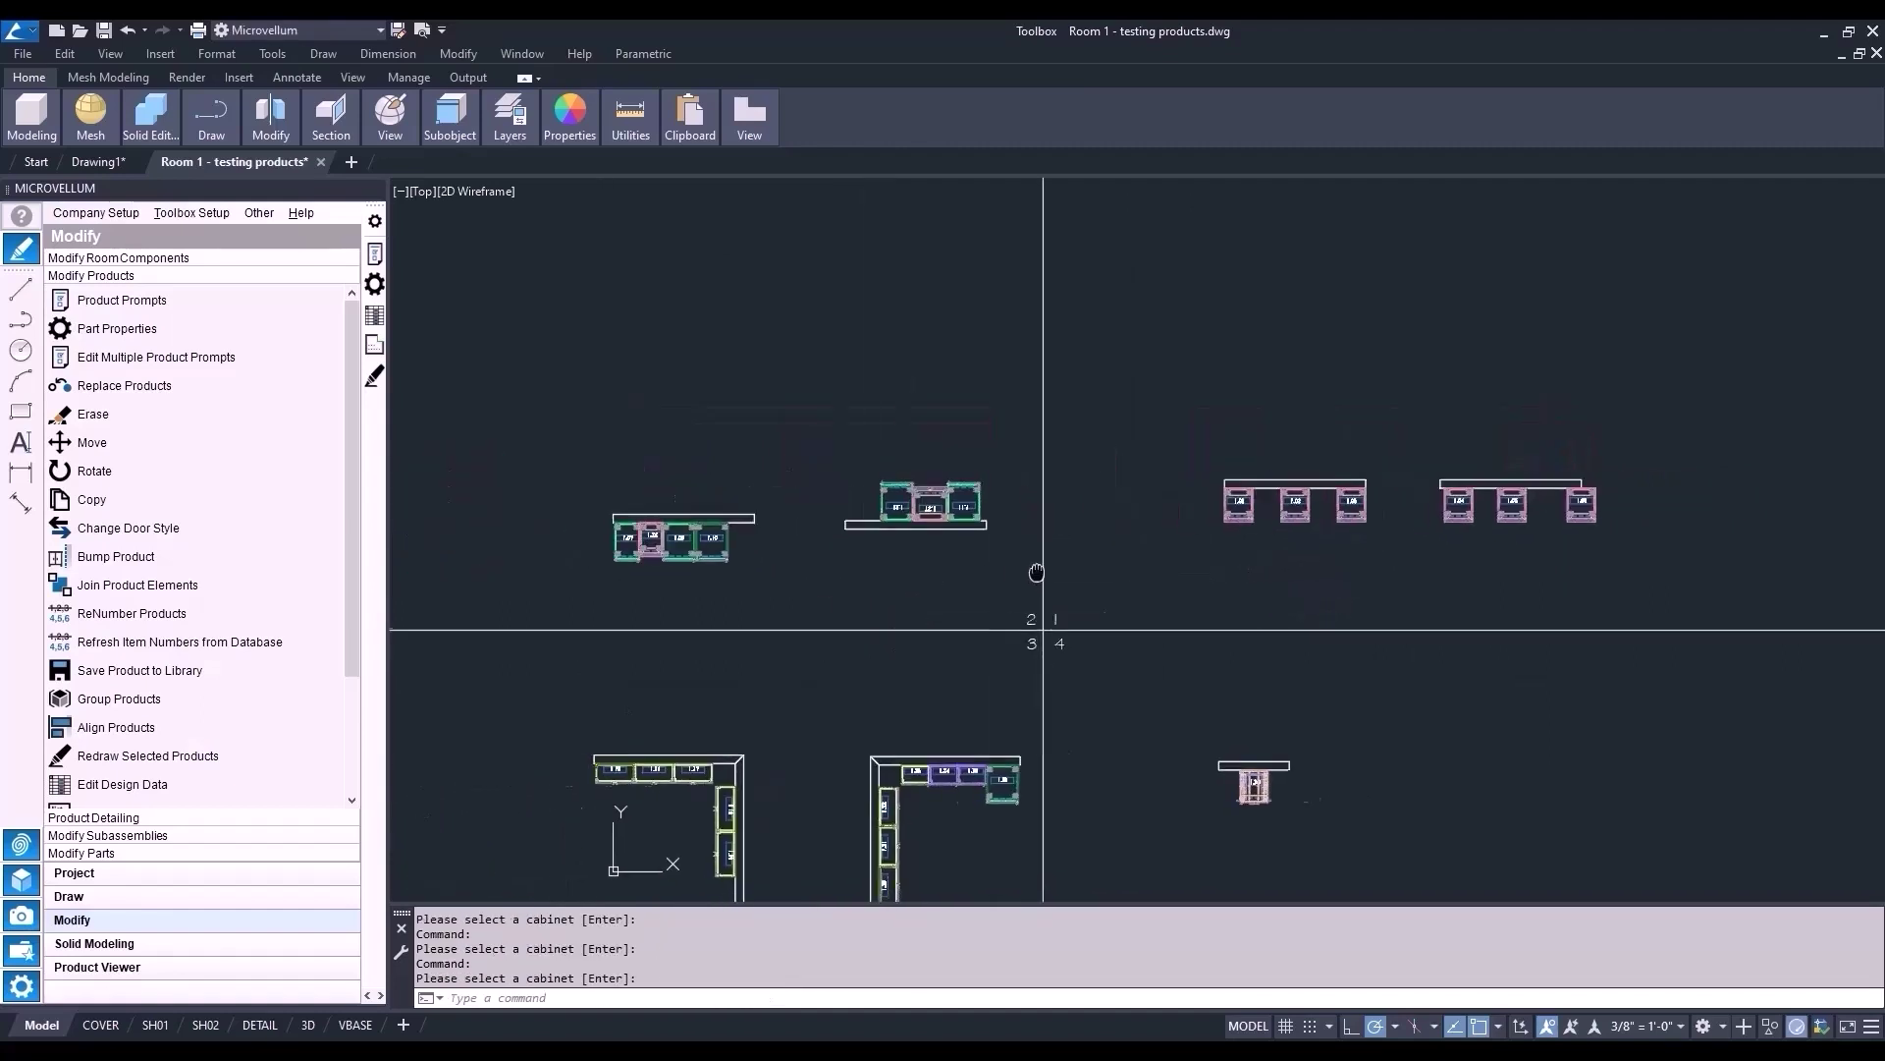
{"action": "scroll", "coordinate": [802, 547], "scroll_direction": "up", "scroll_amount": 5}
{"action": "left_click", "coordinate": [241, 613]}
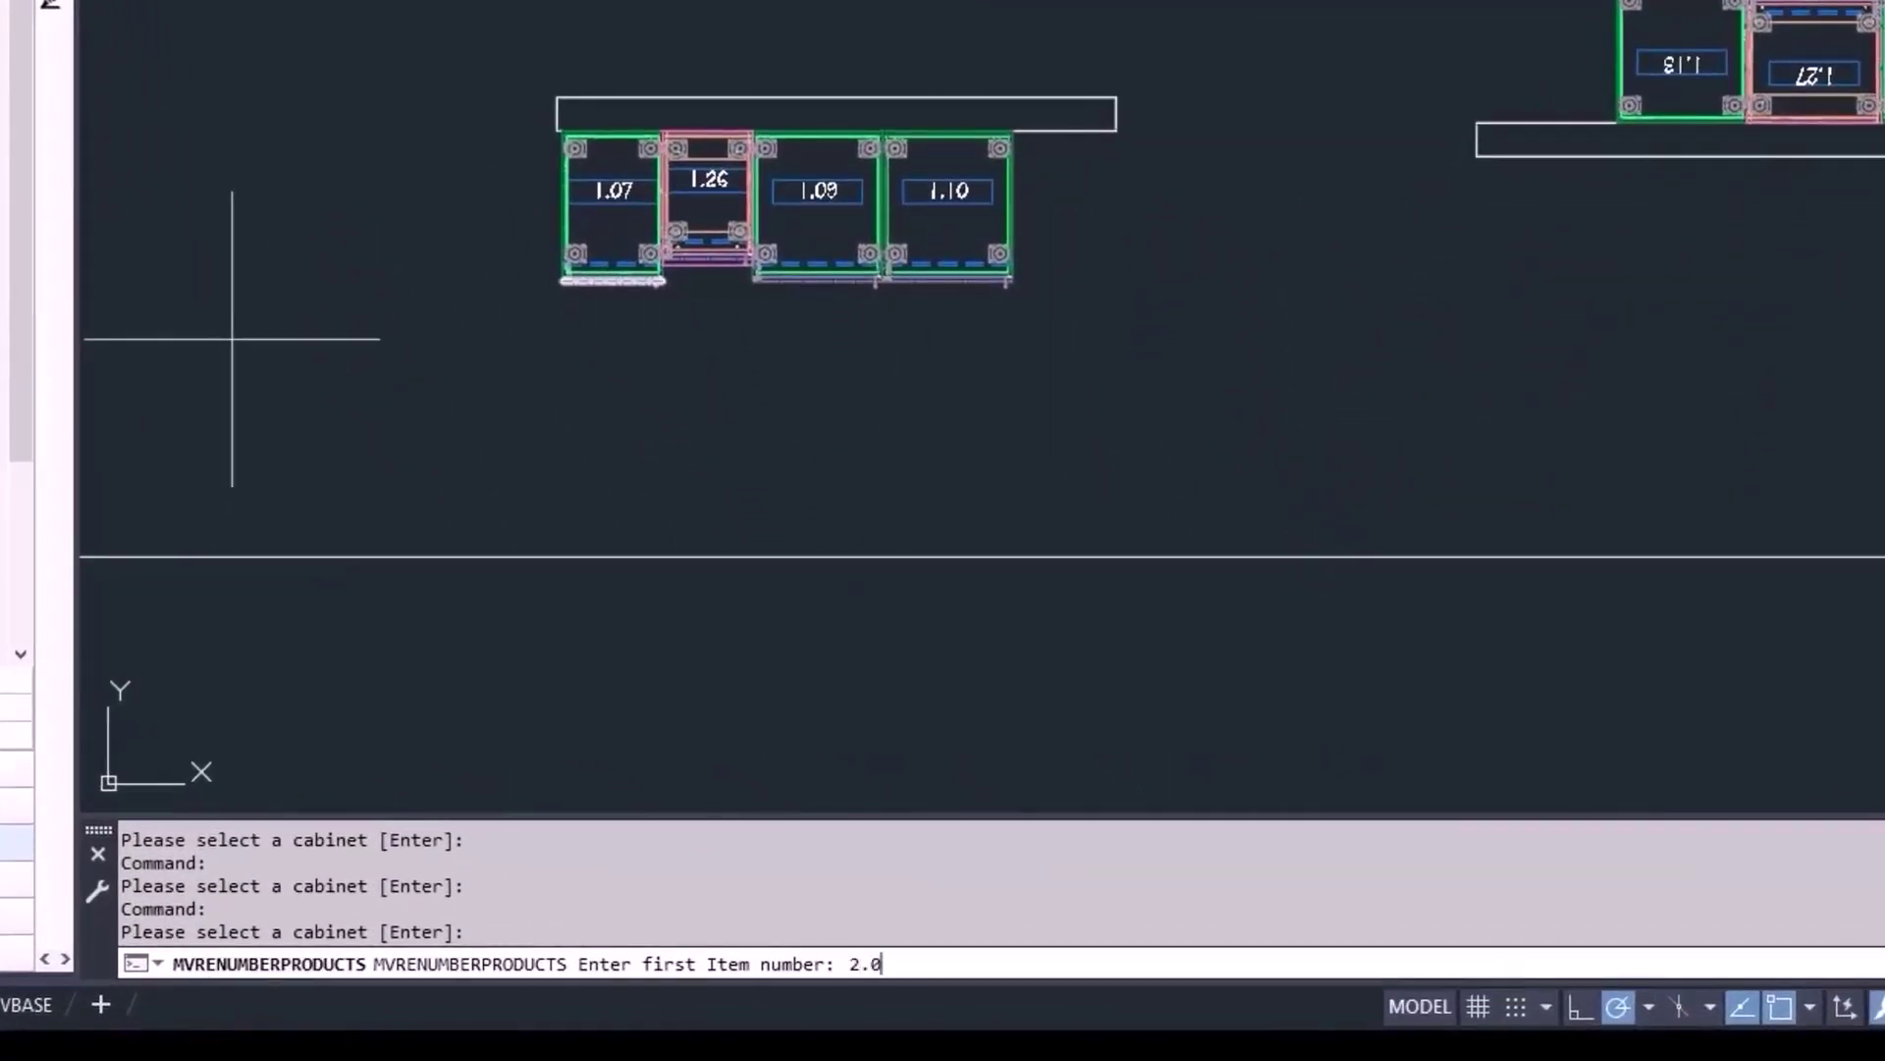
{"action": "type", "text": "1"}
{"action": "key", "text": "Return"}
{"action": "left_click", "coordinate": [610, 195]}
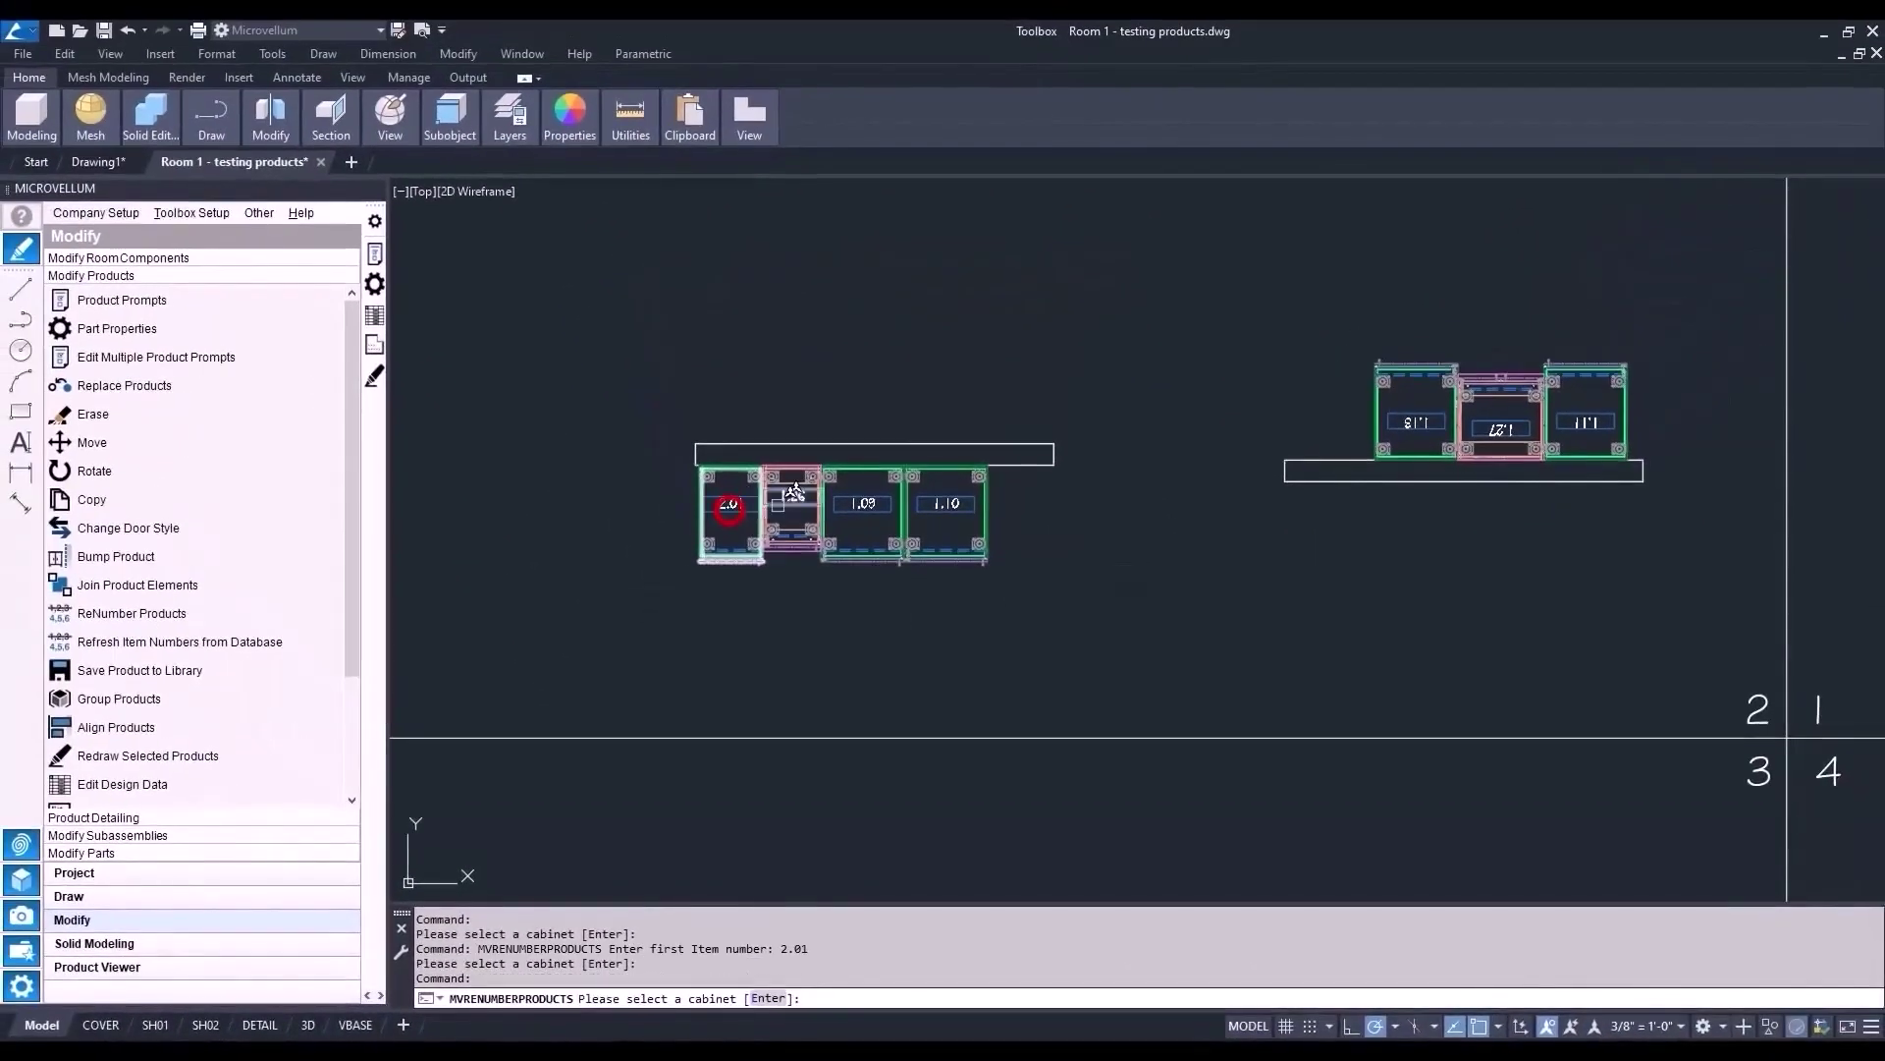
{"action": "left_click", "coordinate": [795, 491]}
{"action": "left_click", "coordinate": [861, 503]}
{"action": "left_click", "coordinate": [1580, 427]}
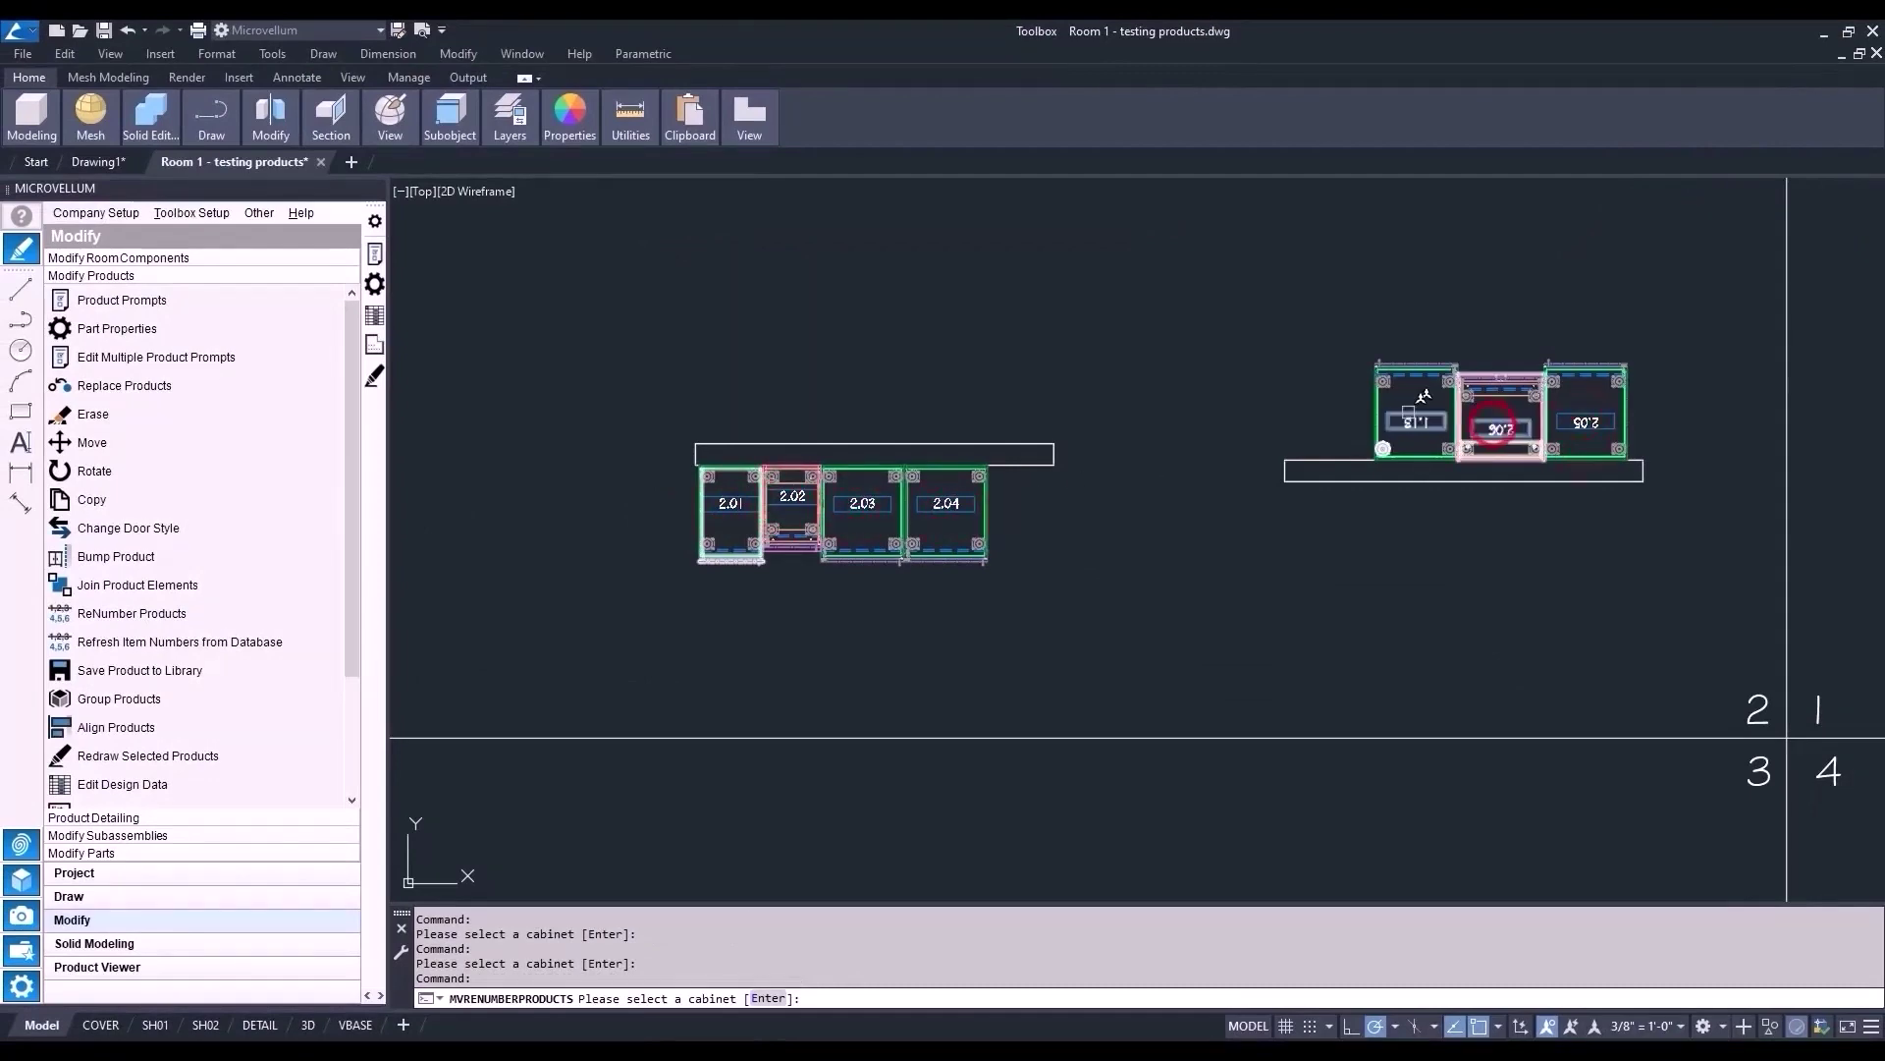
- Renumber the products along the two L-shaped wall runs in area 3, starting at item number 3.01
{"action": "scroll", "coordinate": [1073, 602], "scroll_direction": "down", "scroll_amount": 4}
{"action": "left_click", "coordinate": [173, 611]}
{"action": "type", "text": "3.0"}
{"action": "key", "text": "Return"}
{"action": "left_click", "coordinate": [747, 550]}
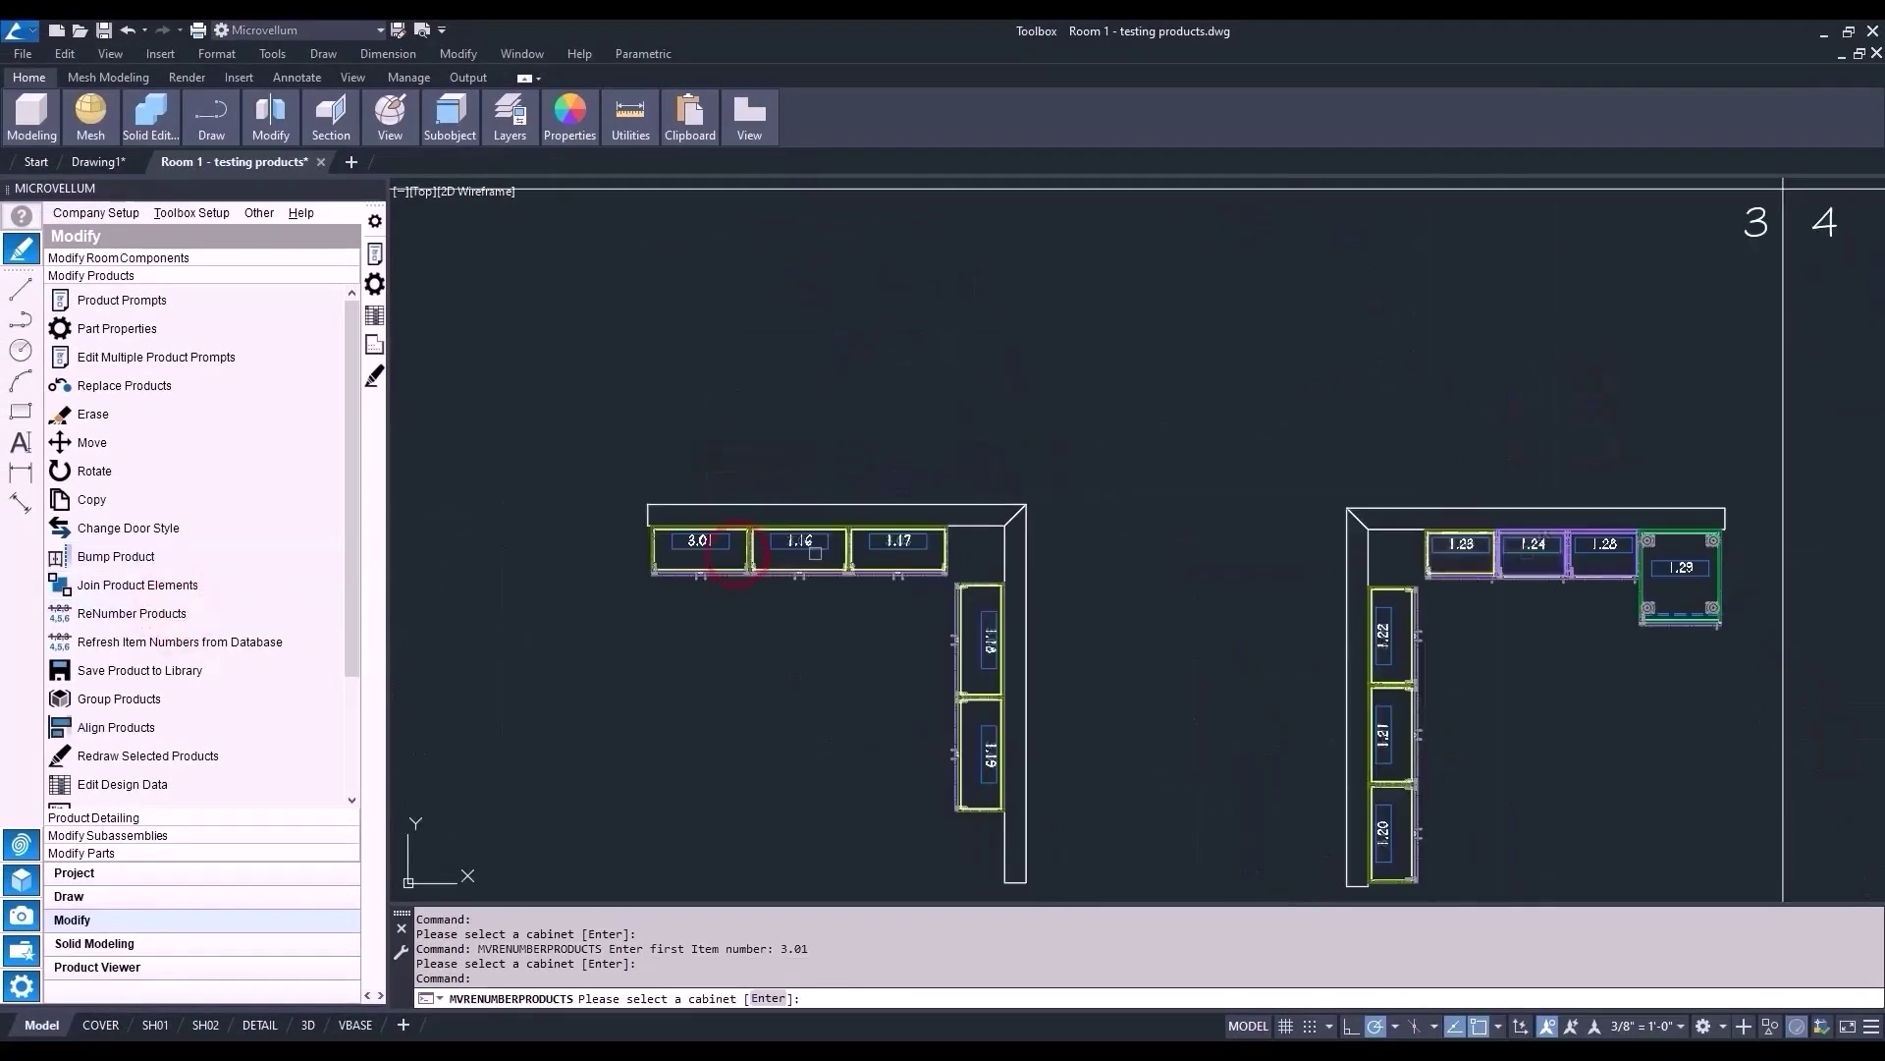
{"action": "left_click", "coordinate": [1461, 550]}
{"action": "left_click", "coordinate": [1532, 550]}
{"action": "left_click", "coordinate": [1585, 550]}
{"action": "right_click", "coordinate": [1517, 665]}
- Renumber the single base cabinet in area 4 as item 4.01
{"action": "scroll", "coordinate": [1119, 618], "scroll_direction": "down", "scroll_amount": 4}
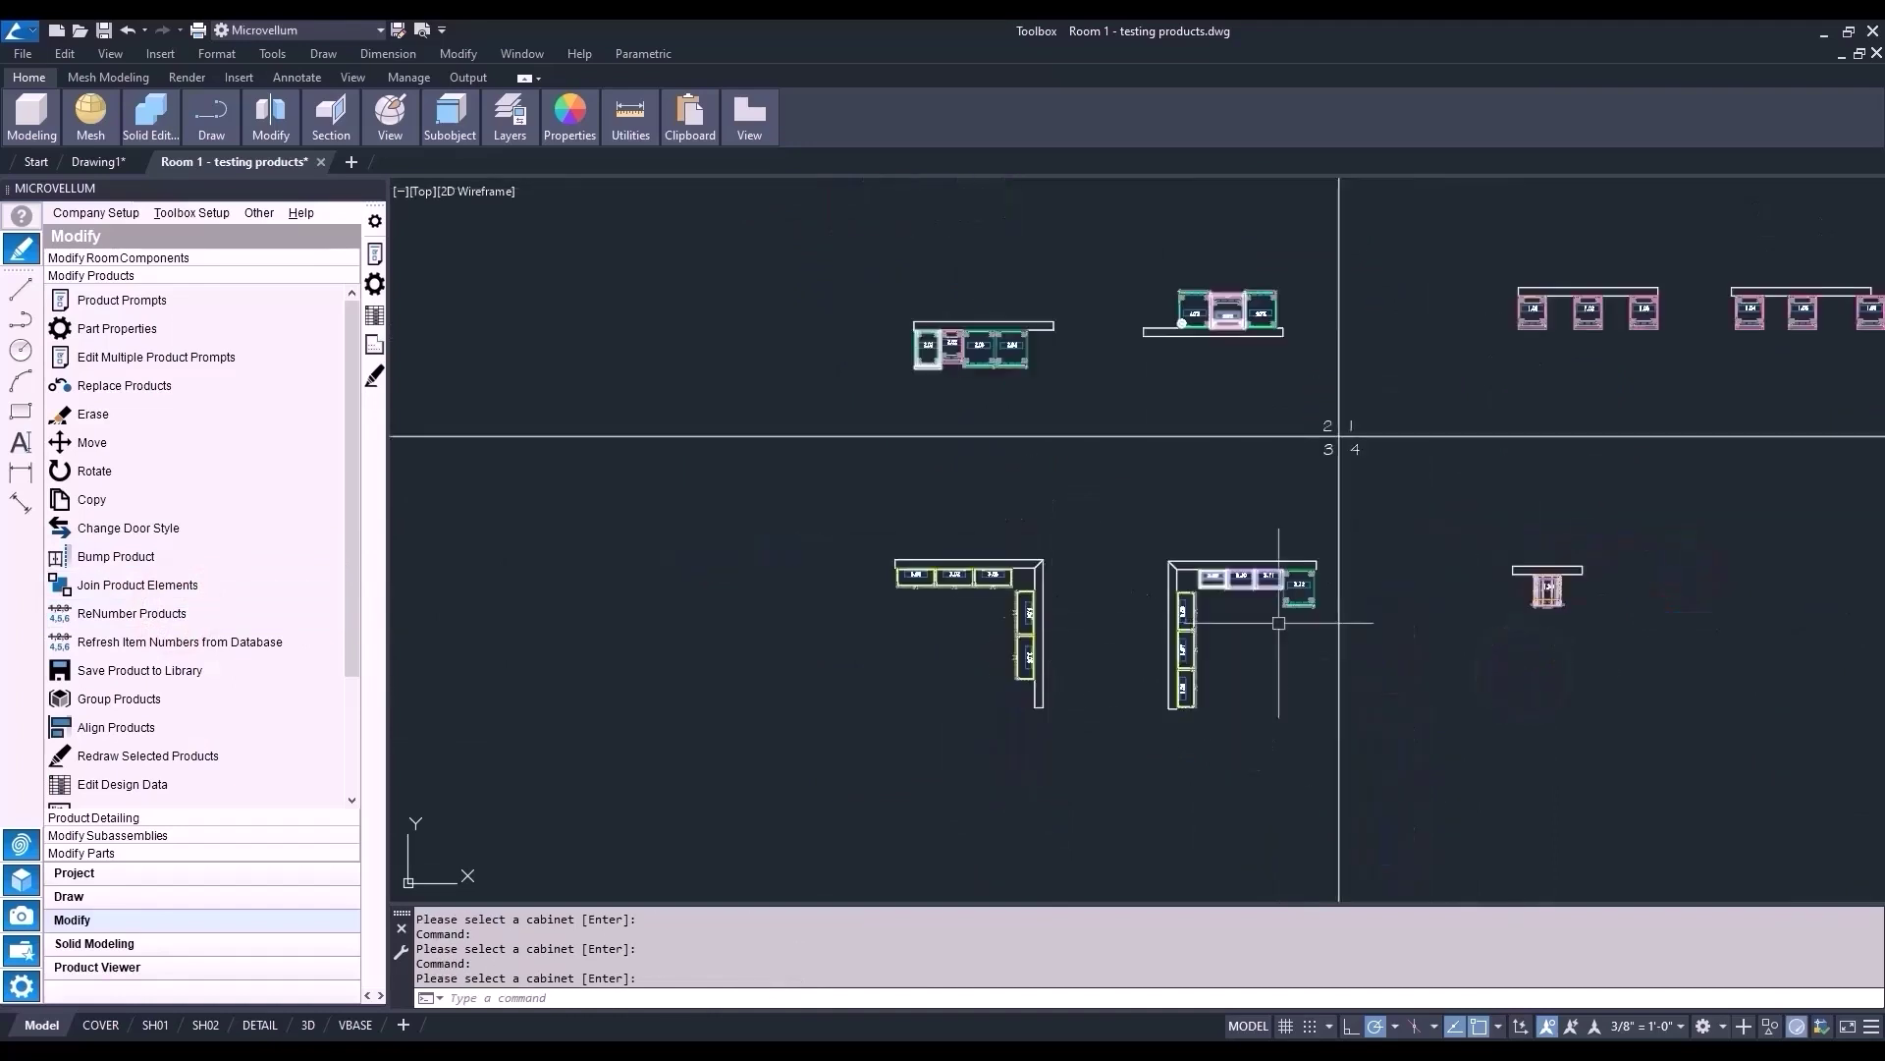
{"action": "scroll", "coordinate": [1113, 626], "scroll_direction": "up", "scroll_amount": 3}
{"action": "key", "text": "Return"}
{"action": "type", "text": "4.01"}
{"action": "key", "text": "Return"}
{"action": "scroll", "coordinate": [1179, 520], "scroll_direction": "up", "scroll_amount": 3}
{"action": "left_click", "coordinate": [1239, 503]}
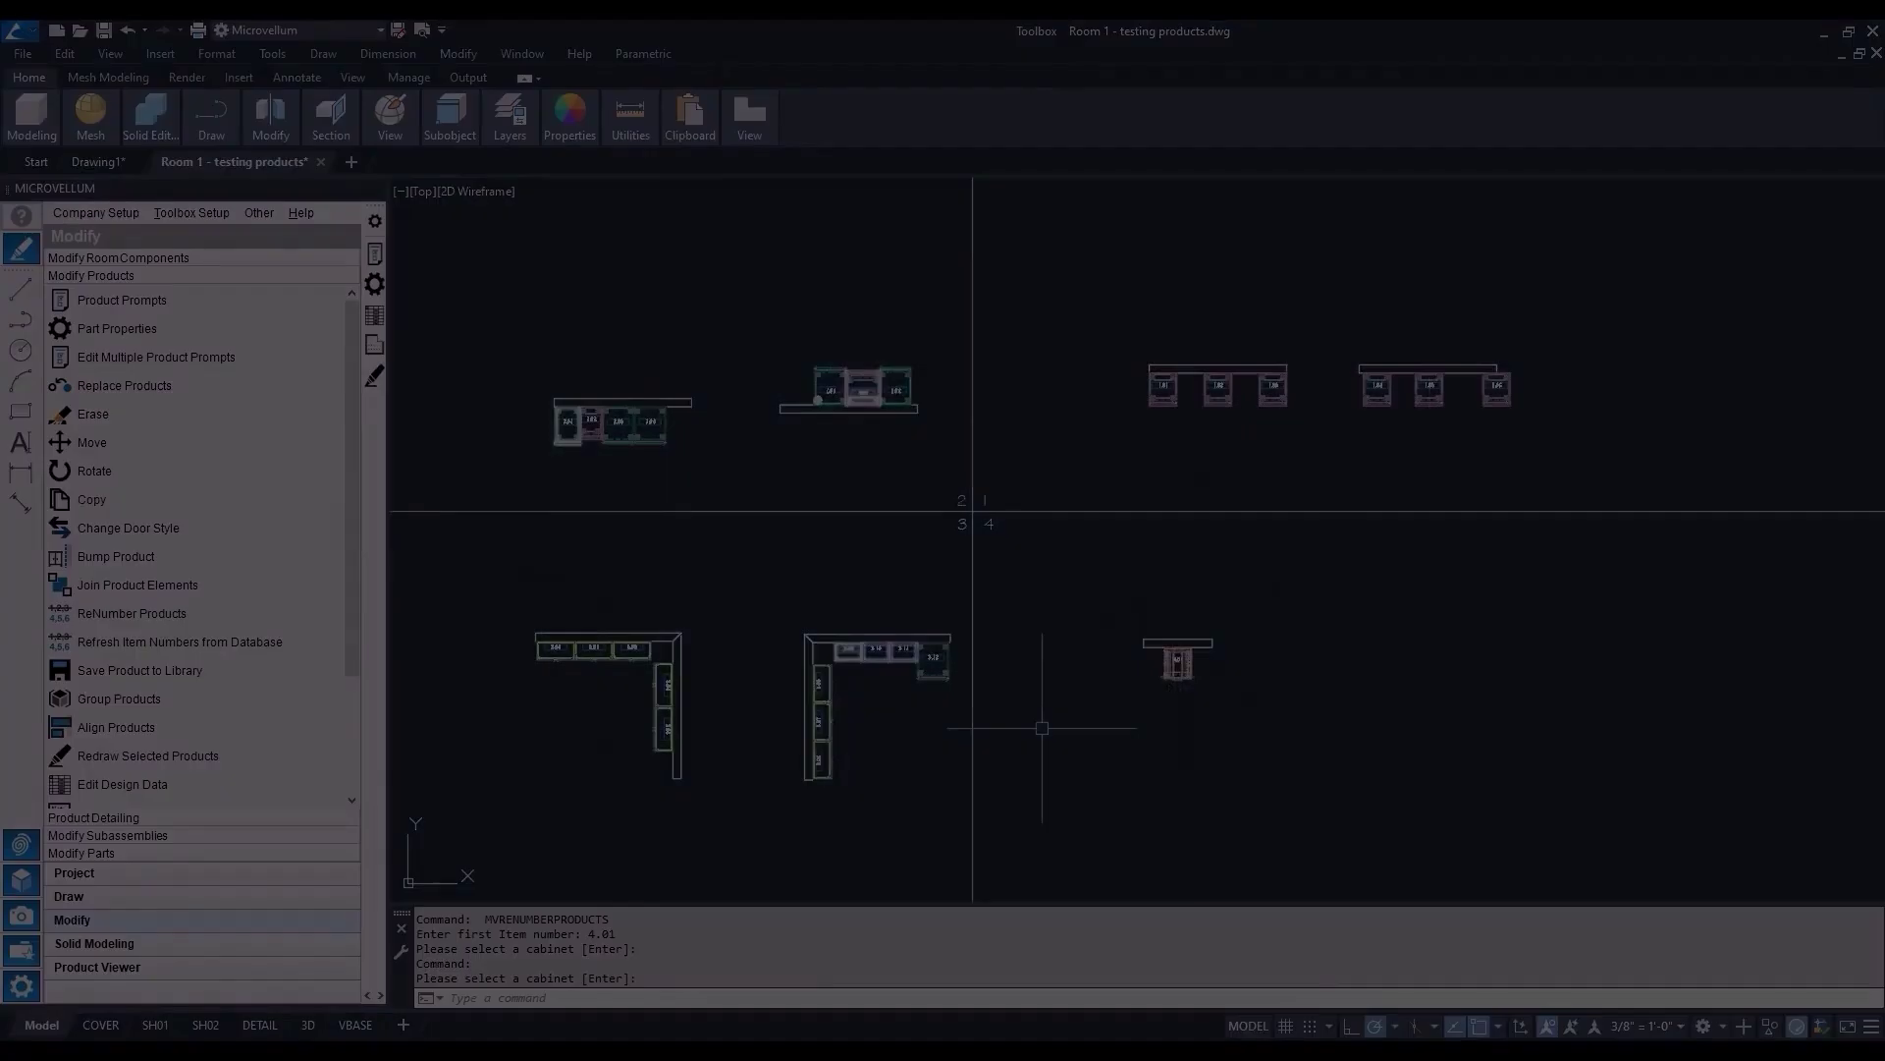